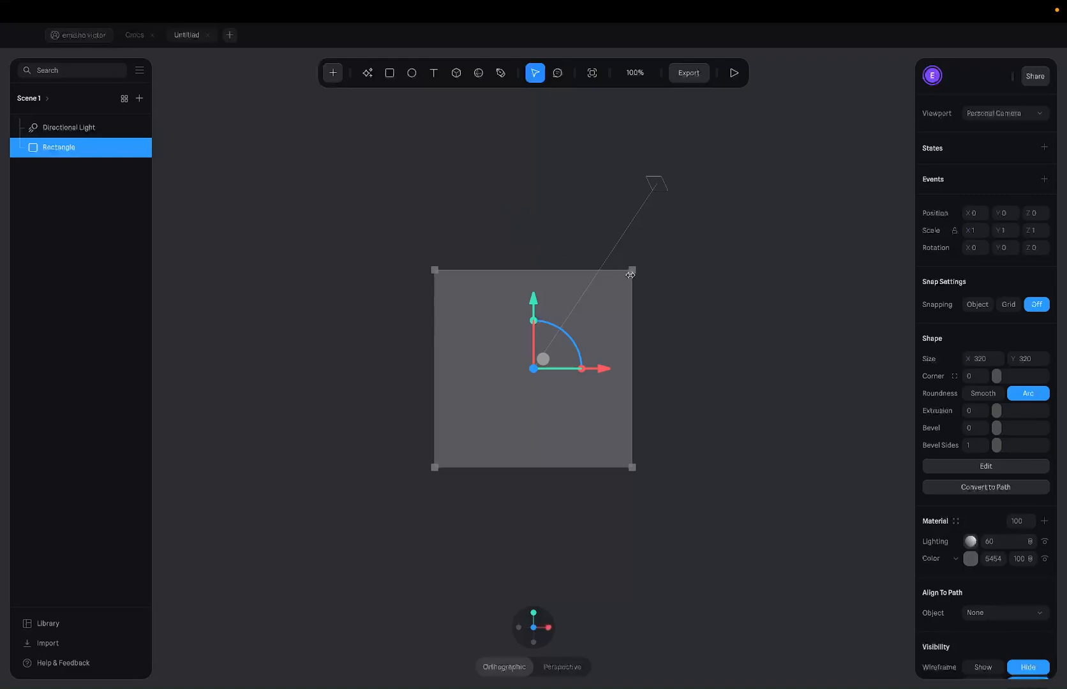
Delete the default rectangle and add a text object reading "cook" in the upper part of the scene
key("Delete")
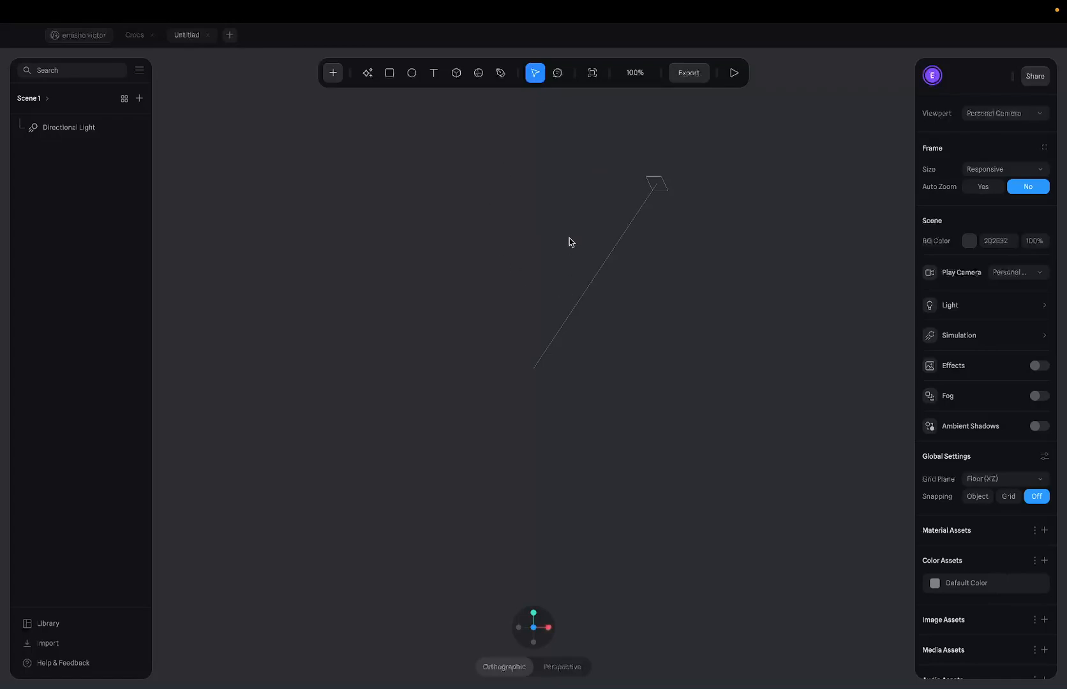
left_click(361, 75)
left_click(456, 73)
left_click(433, 74)
left_click(367, 74)
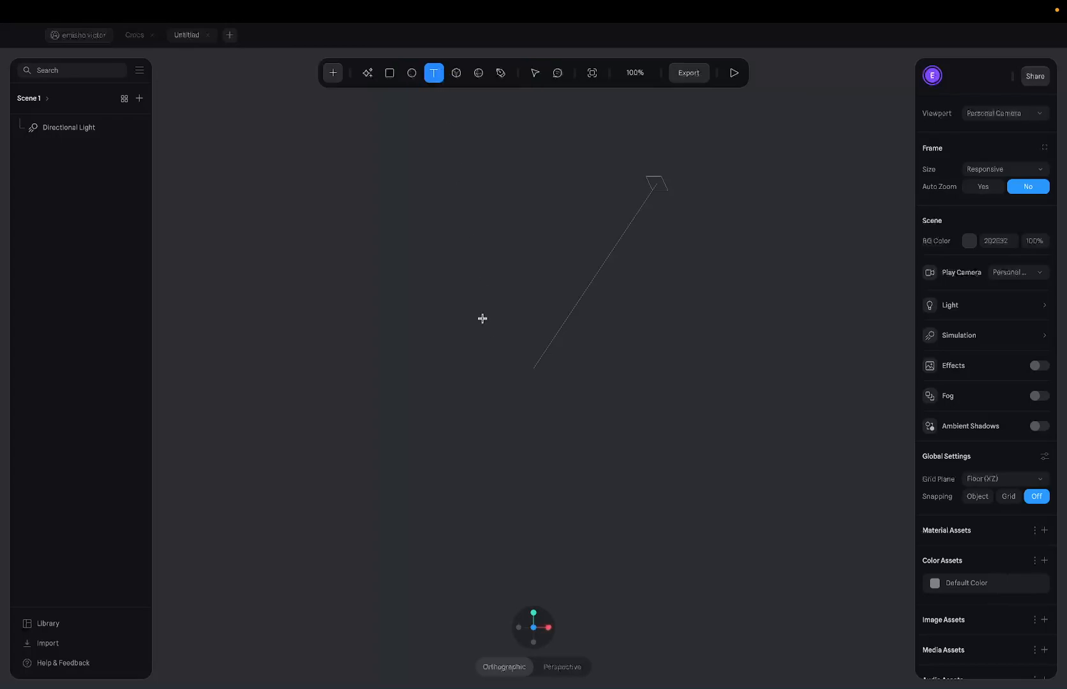
left_click(506, 259)
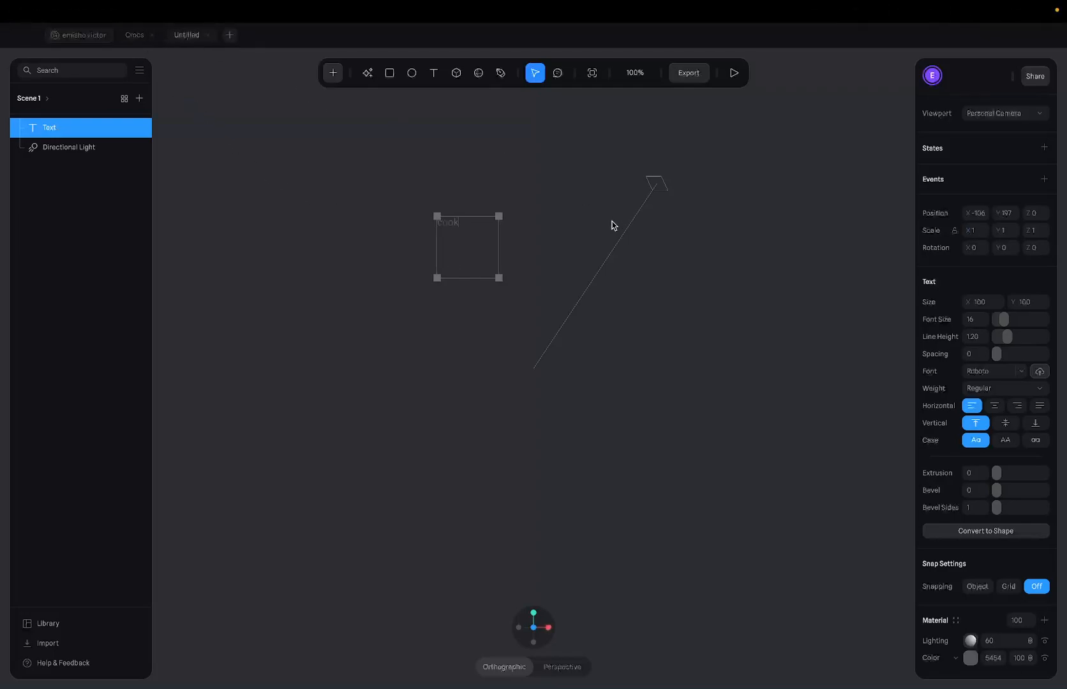
Look at the Crocs file for reference and return to the Untitled file
left_click(131, 36)
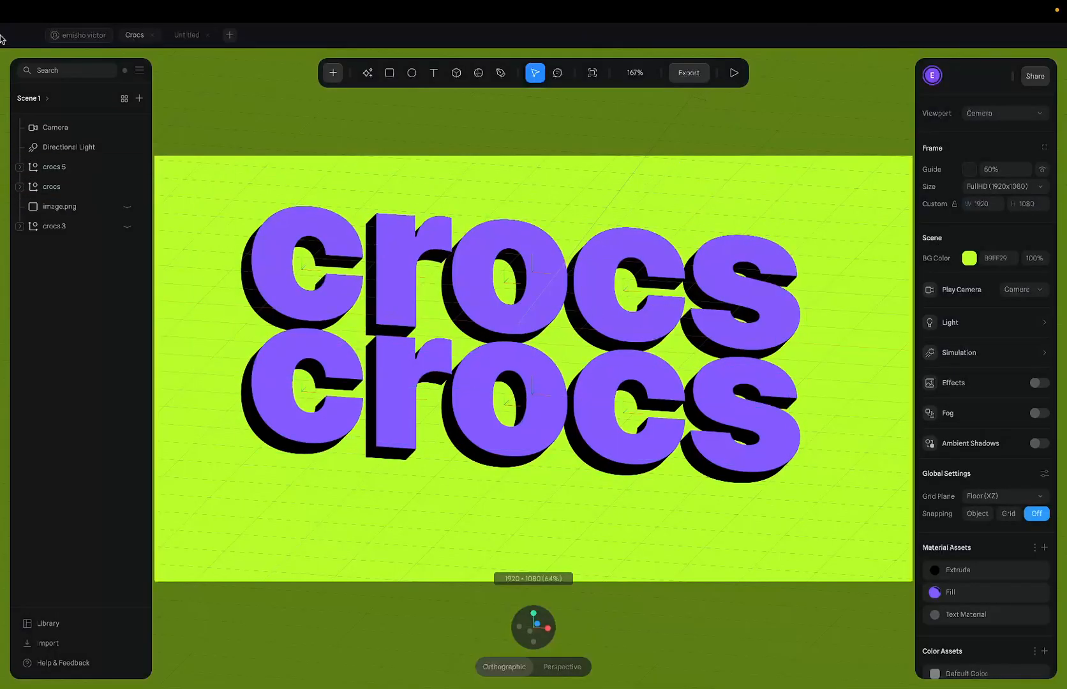
left_click(185, 35)
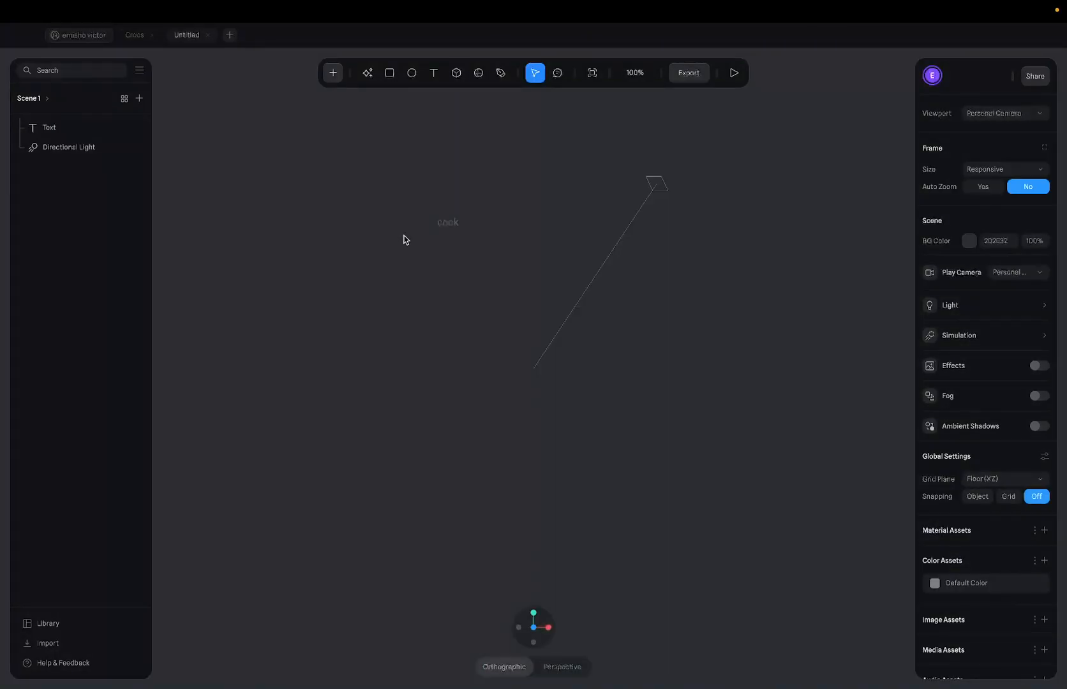
Scale the "cook" text to 5 on the X, Y and Z axes
left_click(446, 226)
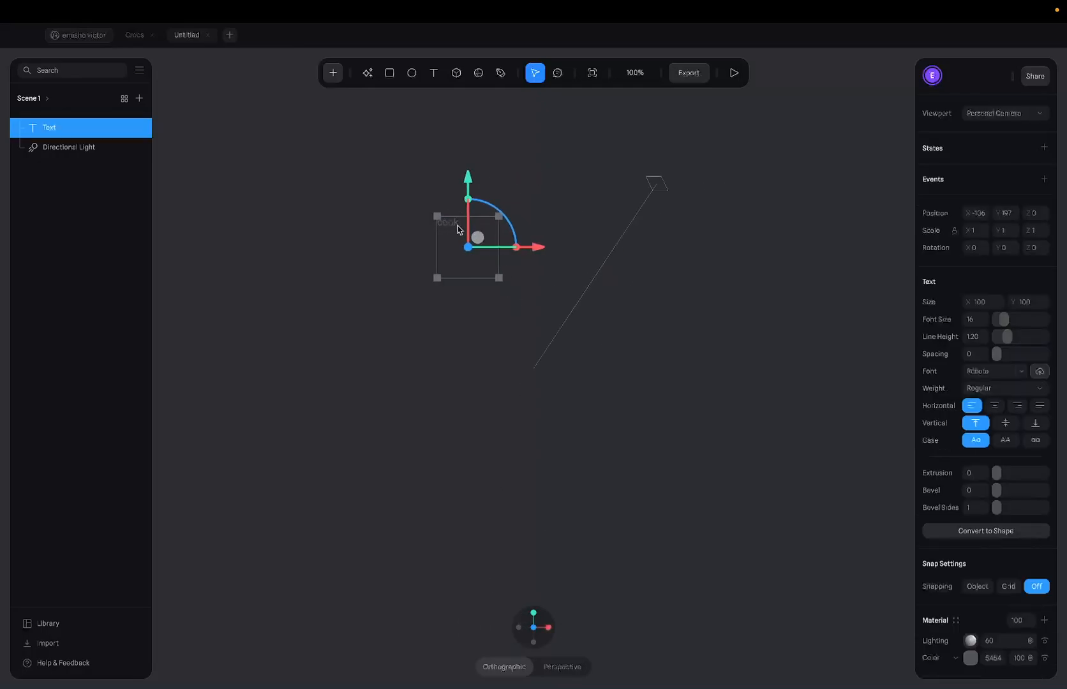
left_click(978, 231)
key("Return")
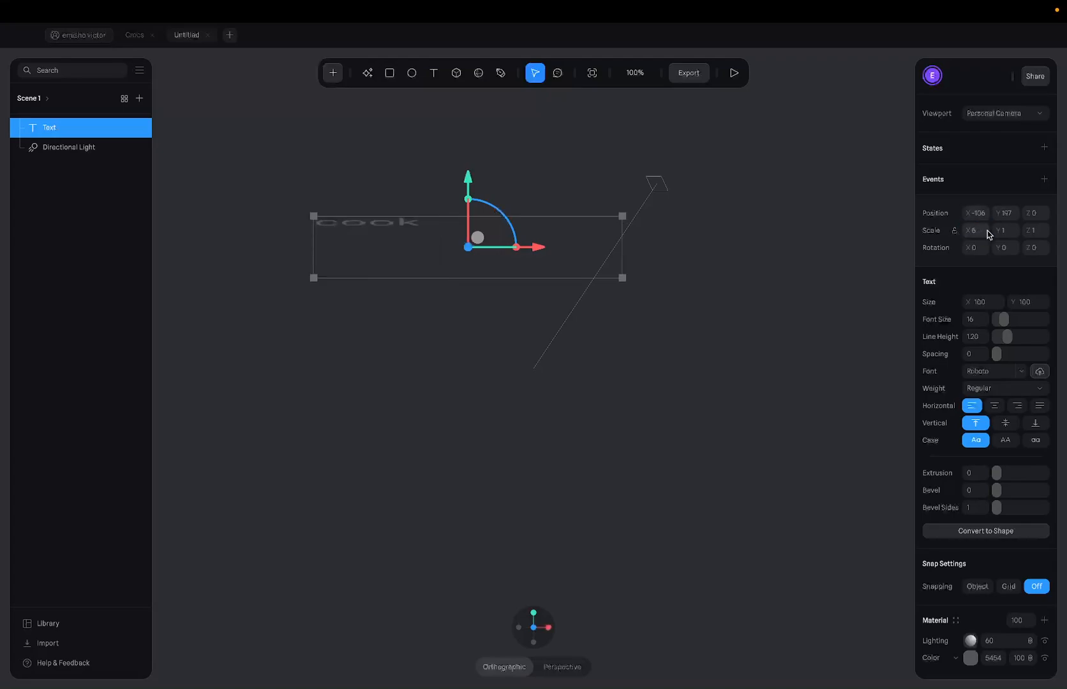
left_click(1017, 232)
type("5")
left_click(1047, 232)
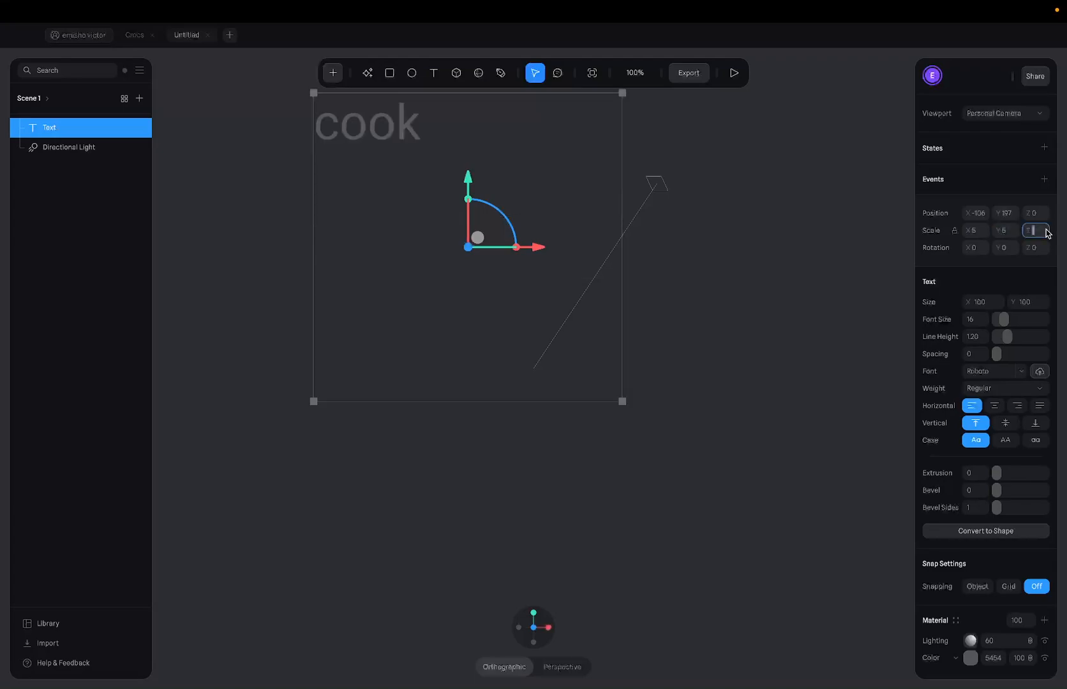
type("5")
key("Return")
Move the "cook" text down along the Y axis to about -112.5
left_click_drag(475, 180, 480, 348)
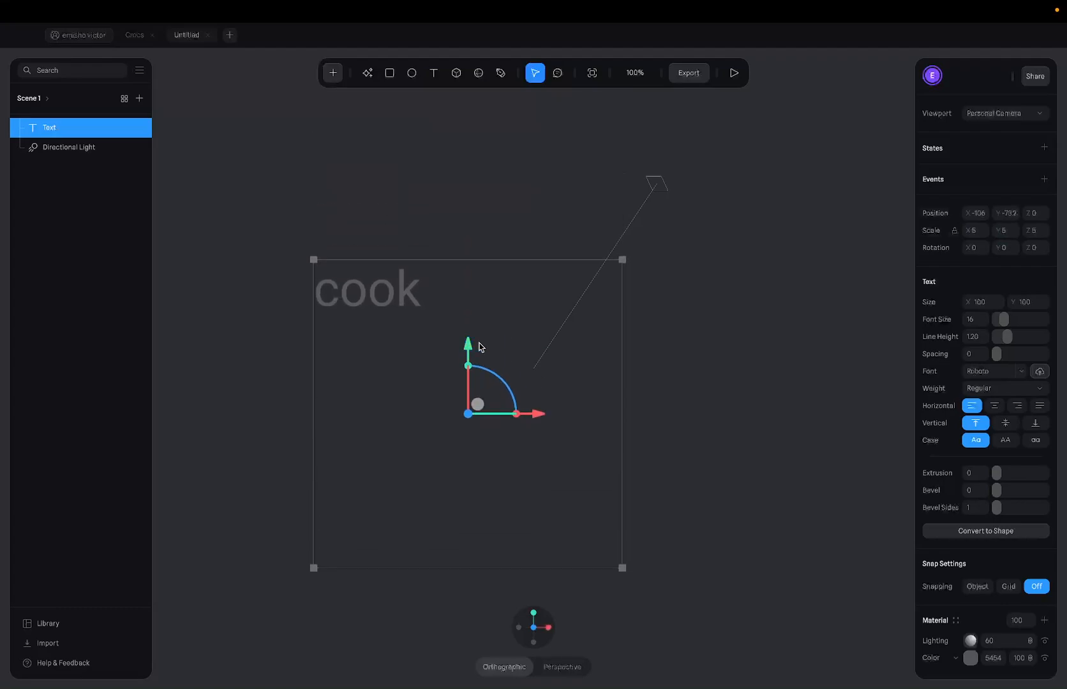
key("ctrl+z")
left_click_drag(474, 176, 469, 383)
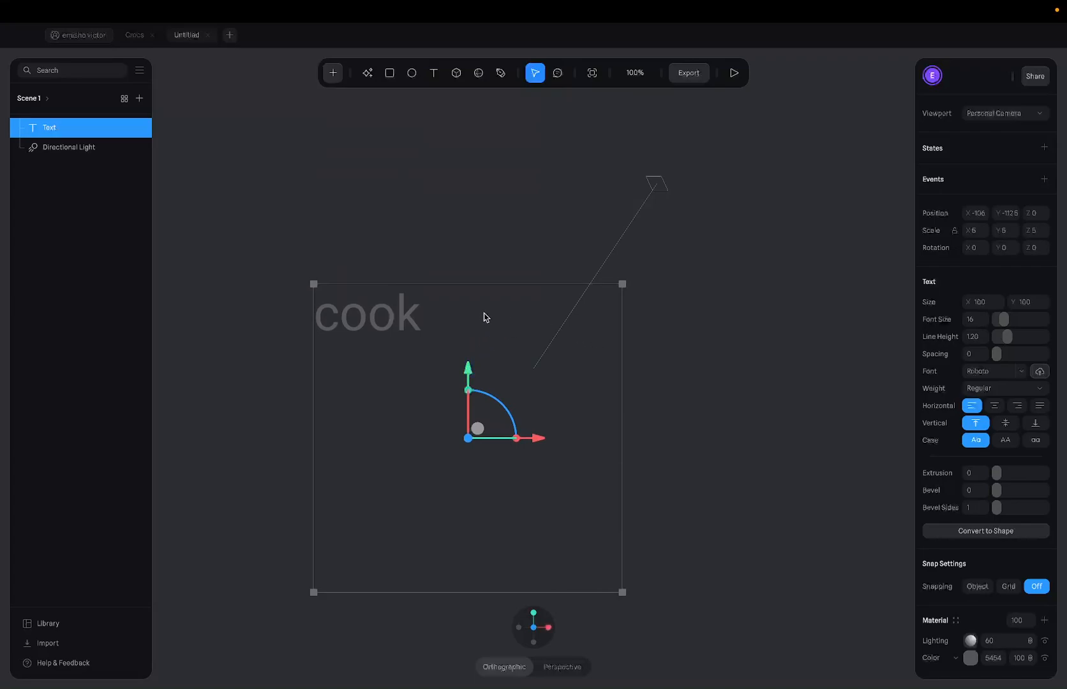
Set the text's font to Inter with the Black weight
left_click(992, 370)
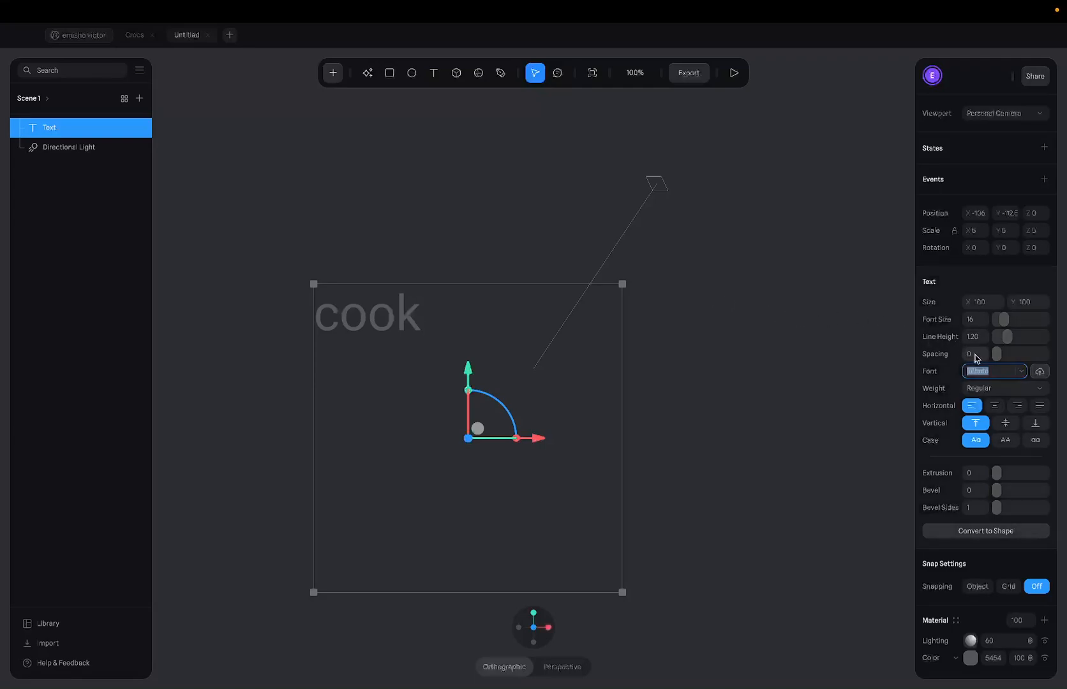
type("Inter")
key("Return")
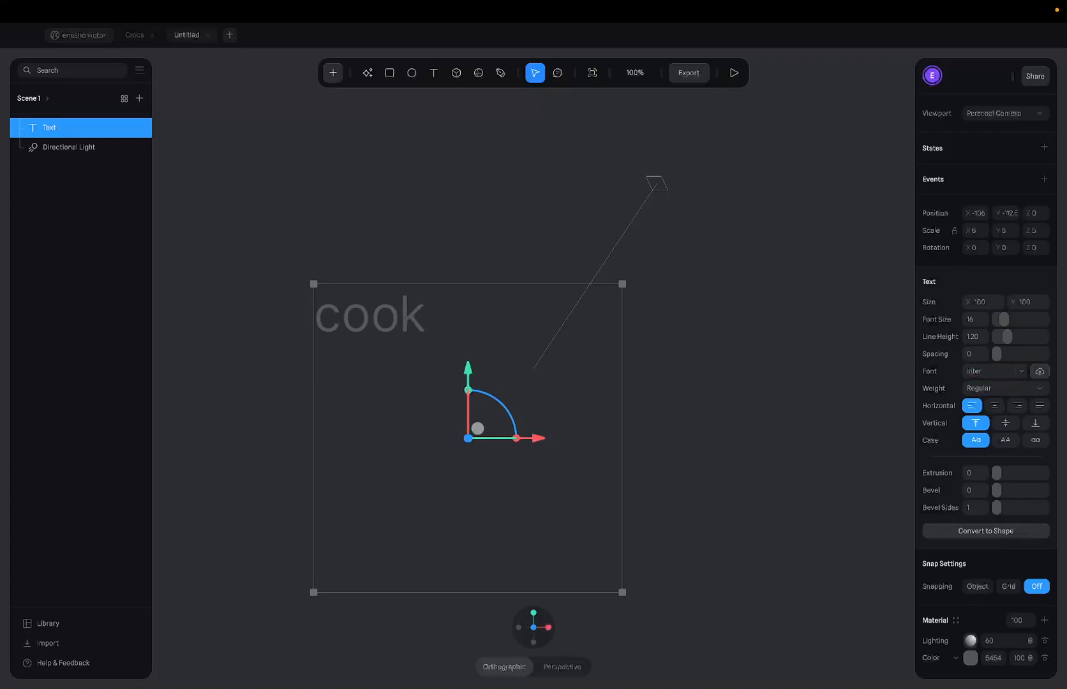
left_click(1008, 390)
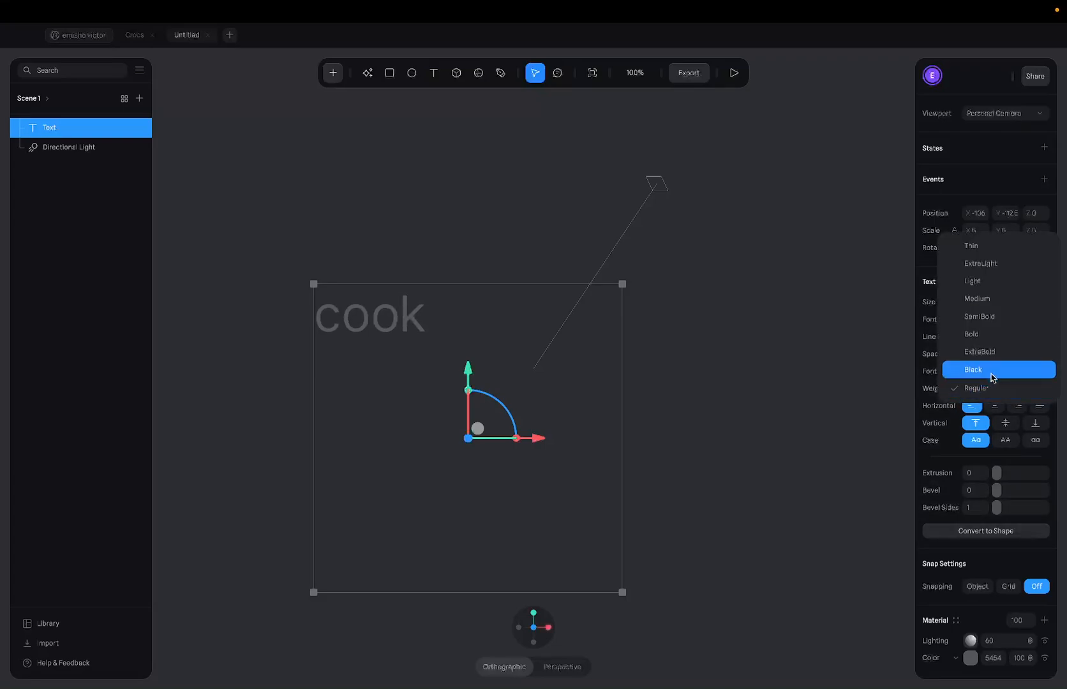
left_click(994, 376)
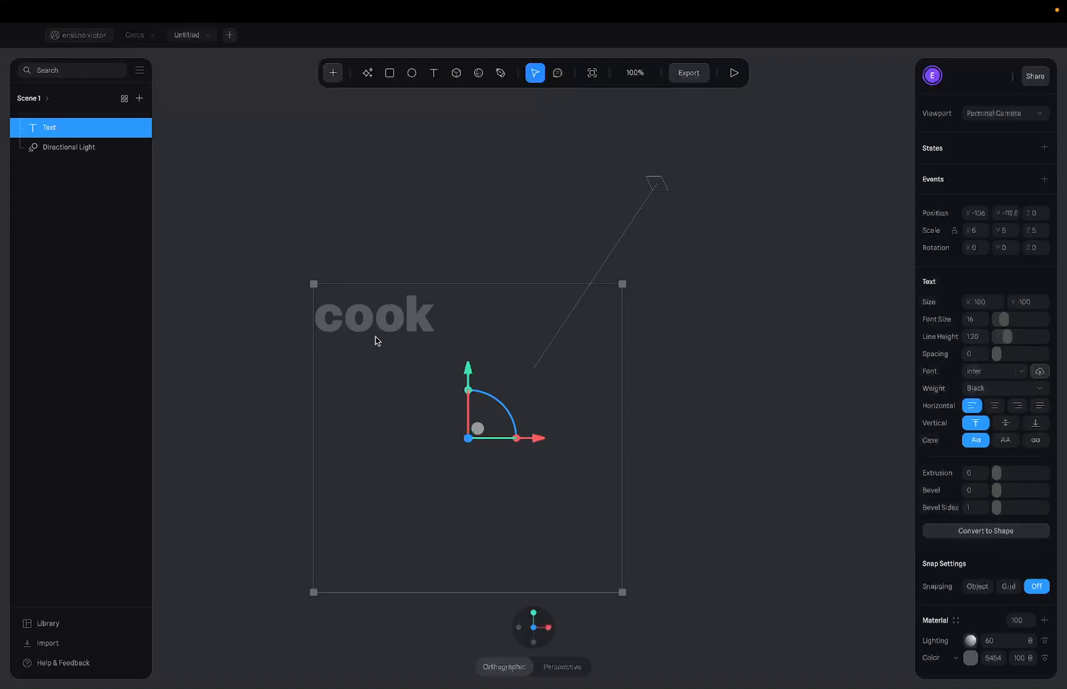
Set the letter spacing of the "cook" text to -0.10
scroll(375, 336, "up", 10)
middle_click_drag(382, 334, 659, 371)
middle_click_drag(866, 356, 785, 347)
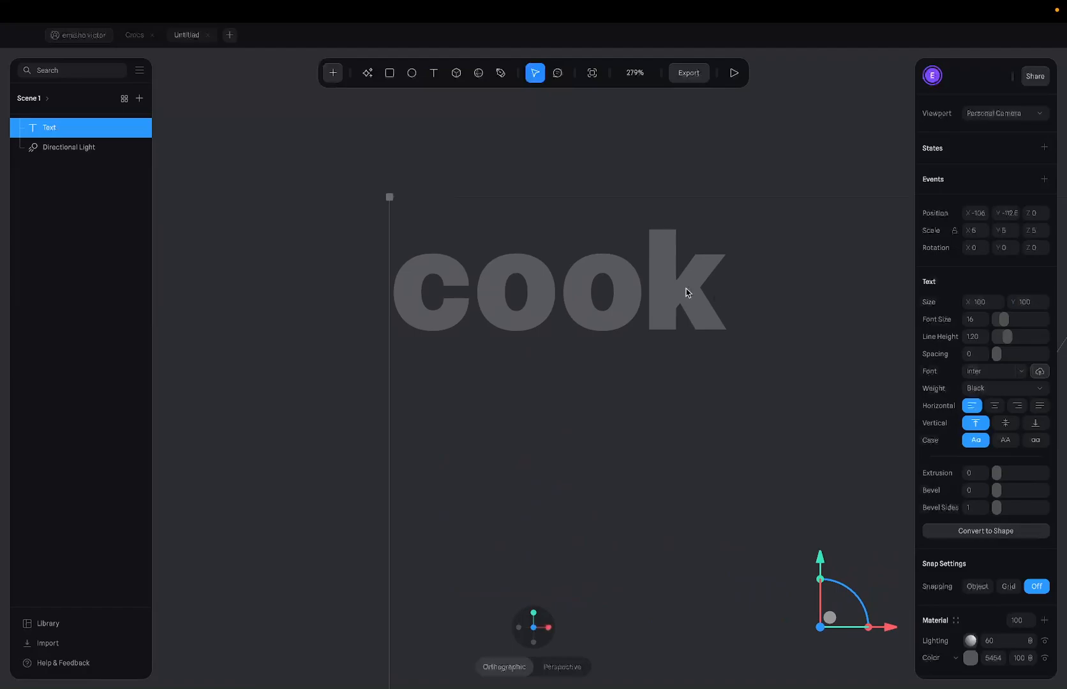
scroll(613, 291, "up", 4)
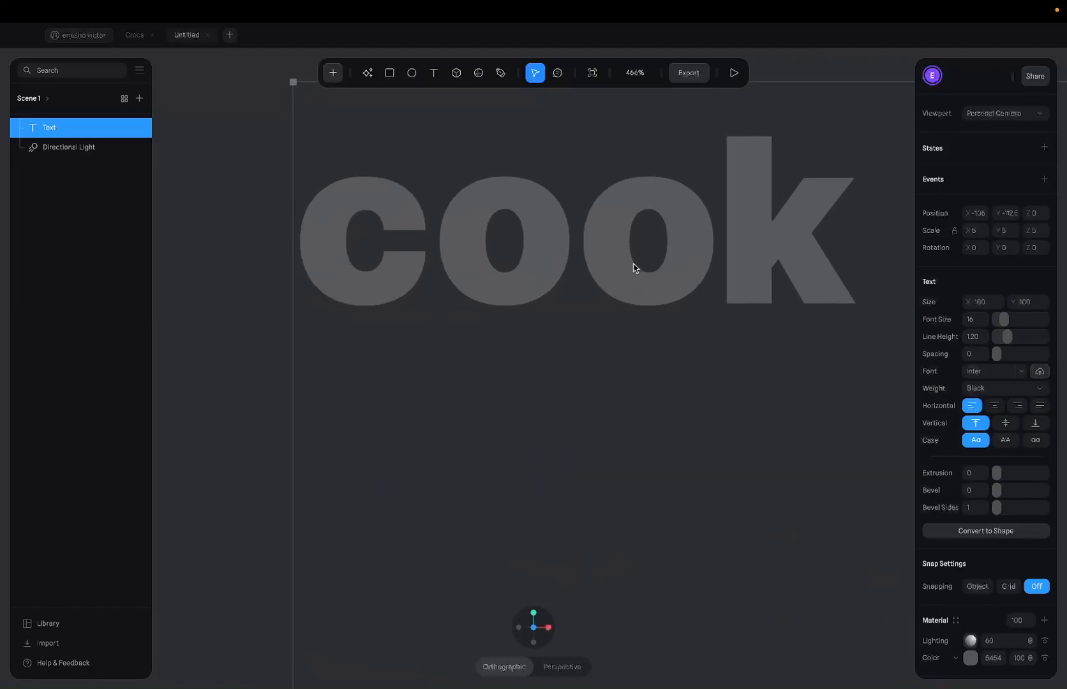
scroll(632, 271, "up", 5)
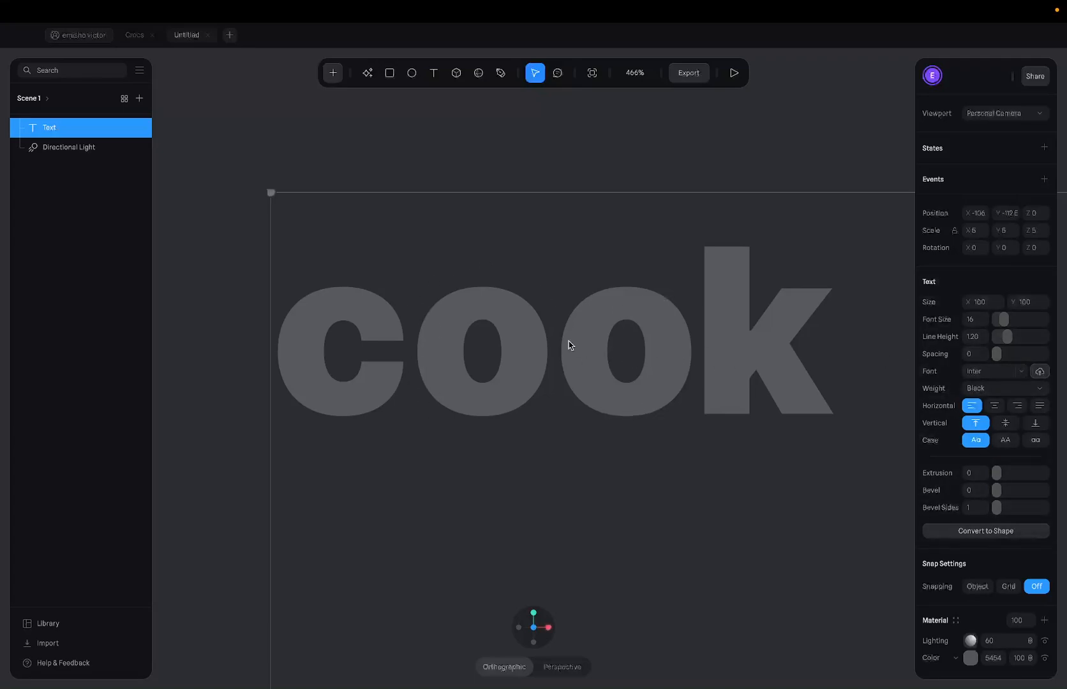
left_click(974, 356)
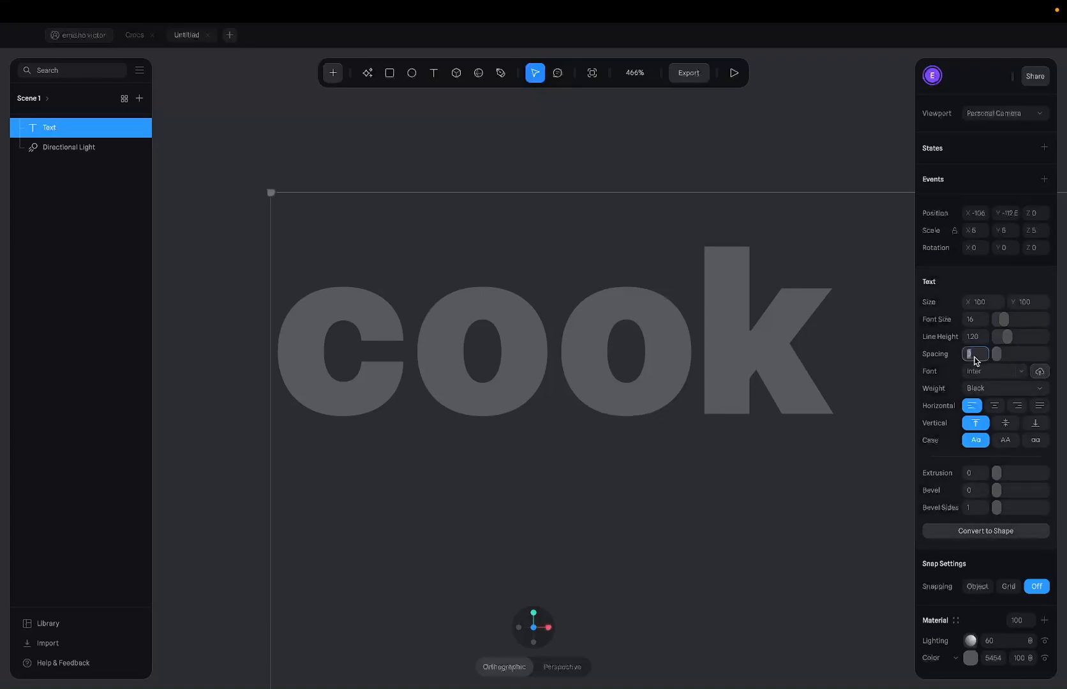
type("-0.10")
key("Return")
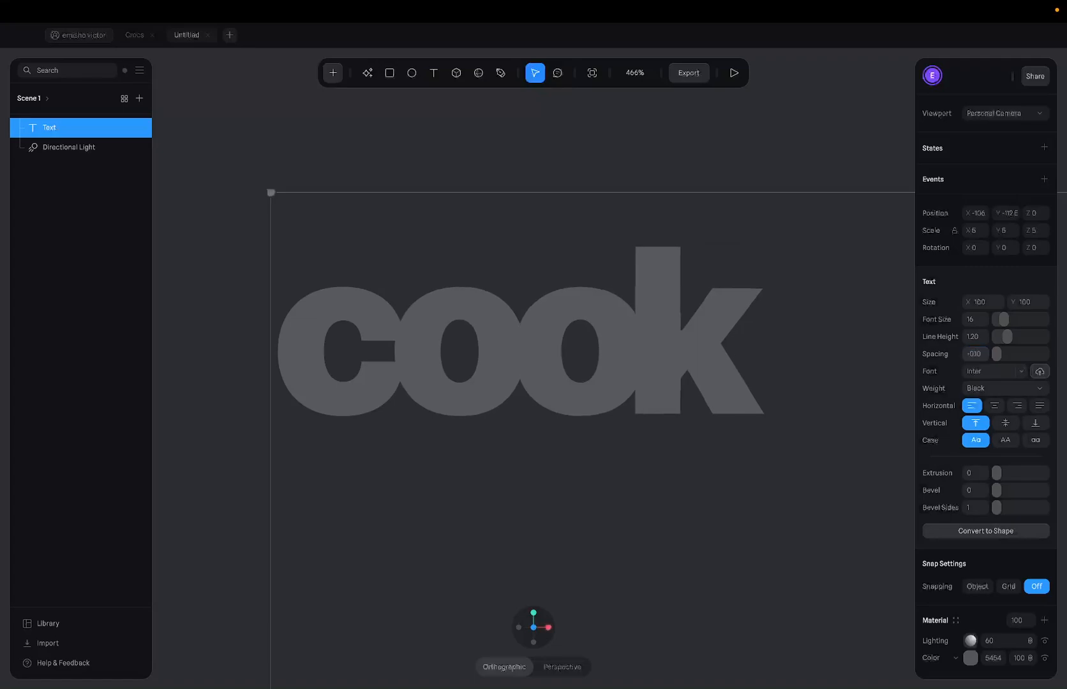
Try a letter spacing of 0.05 on the "cook" text and undo it
left_click(981, 354)
type("0.05")
key("Return")
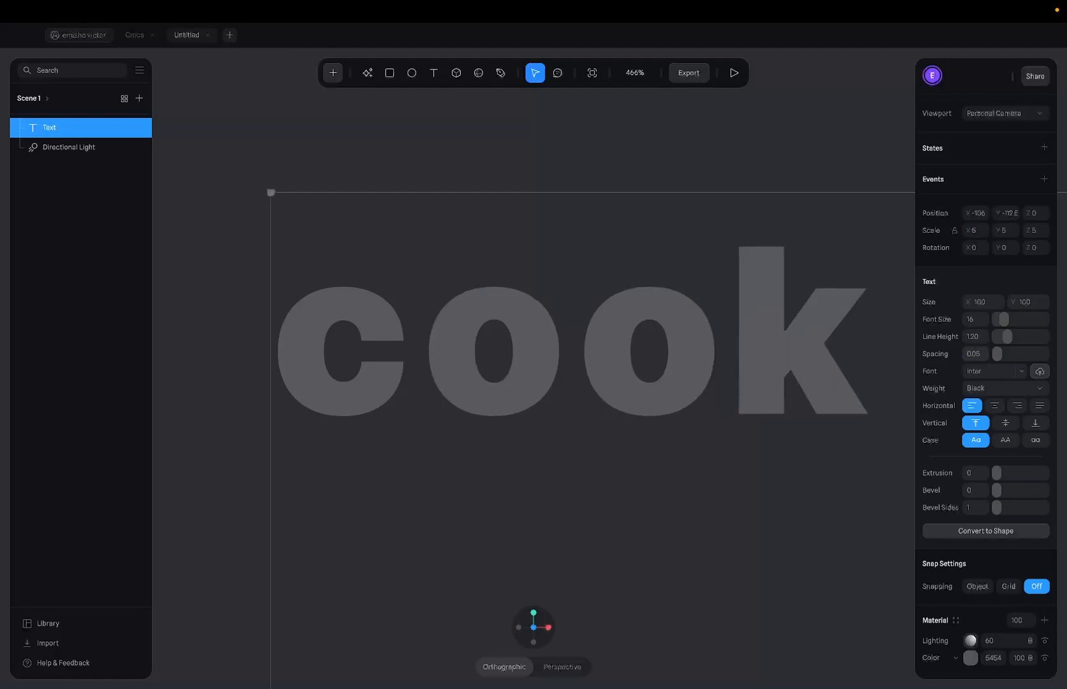
left_click(987, 355)
key("super+z")
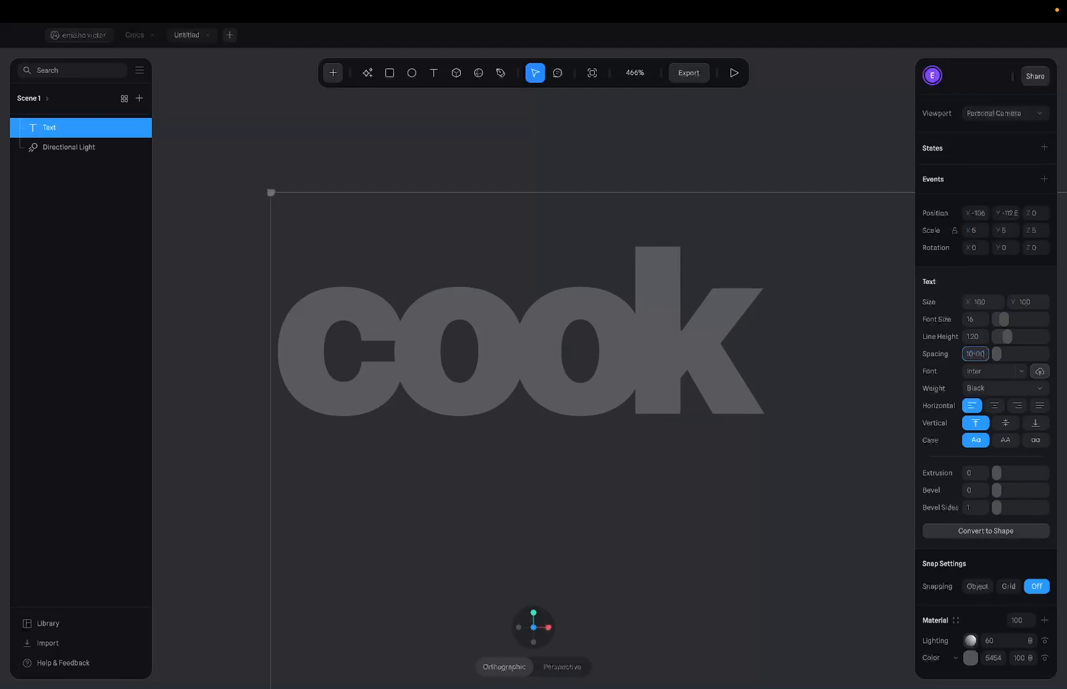
key("super+z")
Set the text's letter spacing to -0.05
left_click(986, 355)
key("BackSpace")
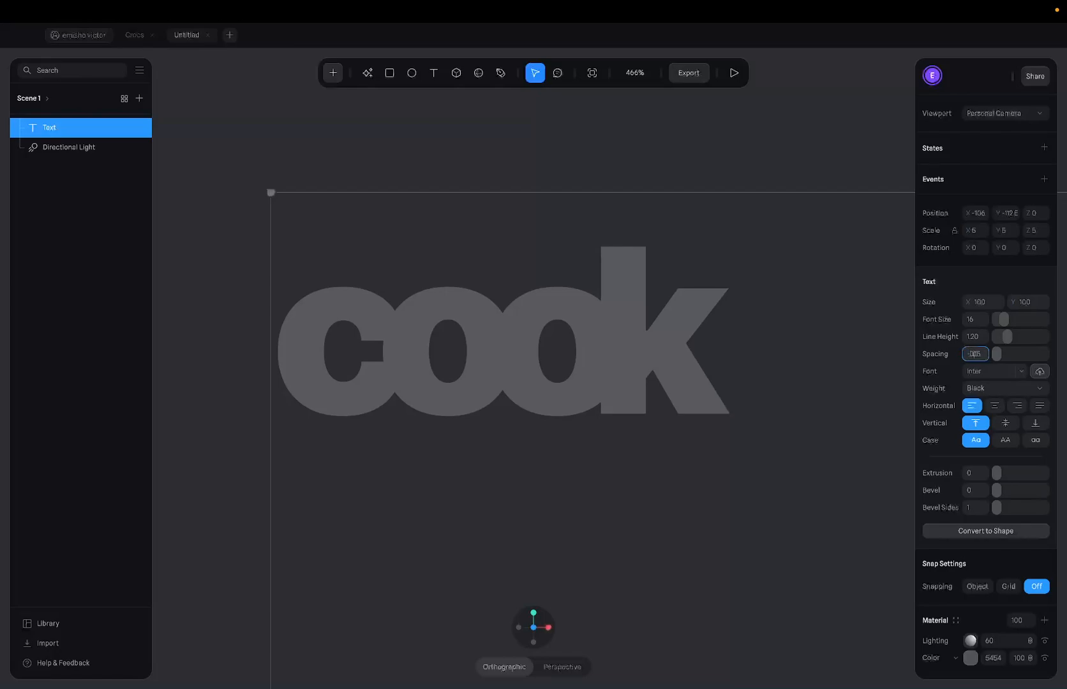
type("-0.05")
key("Return")
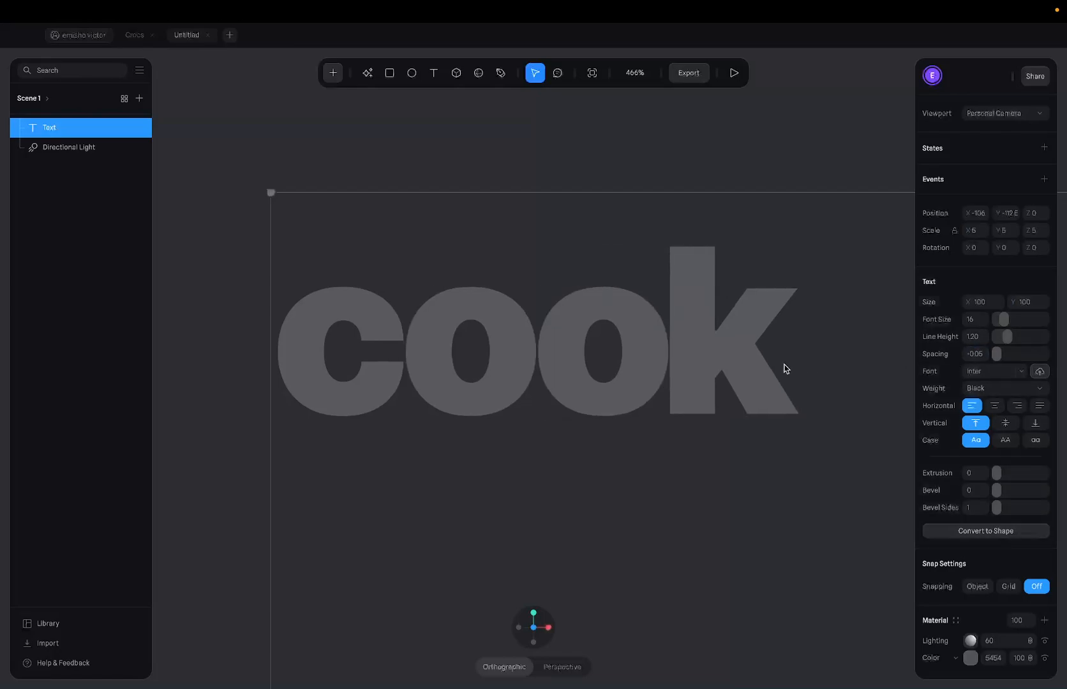
Switch to the Google Meet call, admit the waiting participant and return to the text's spacing value in Spline
left_click(981, 356)
key("ctrl+Right")
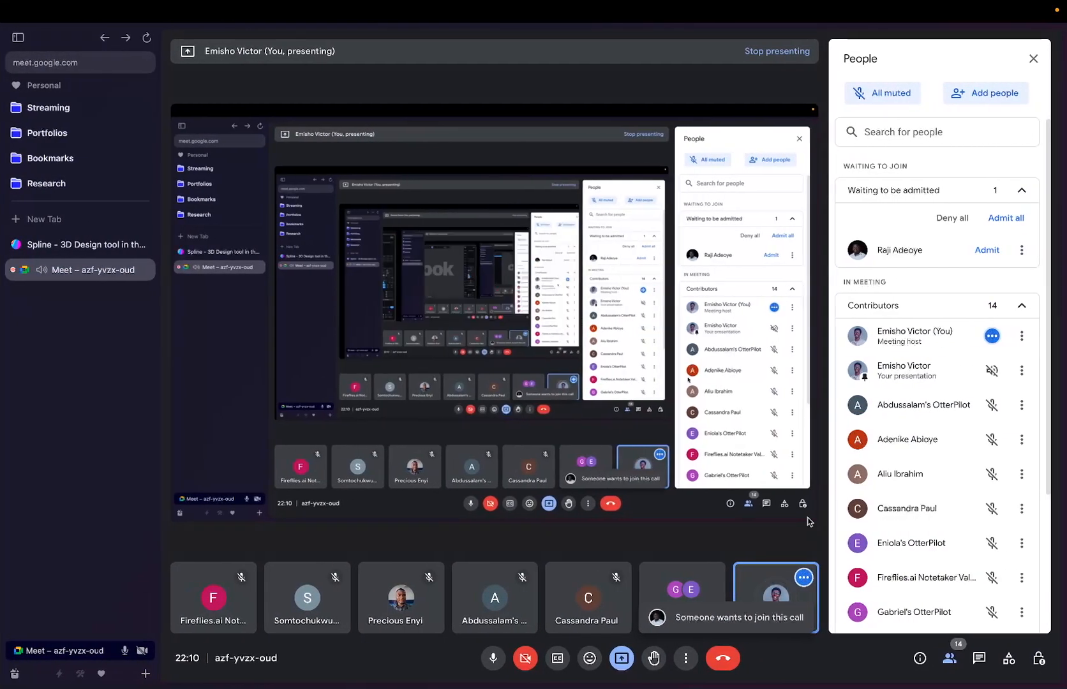
left_click(986, 249)
key("ctrl+Left")
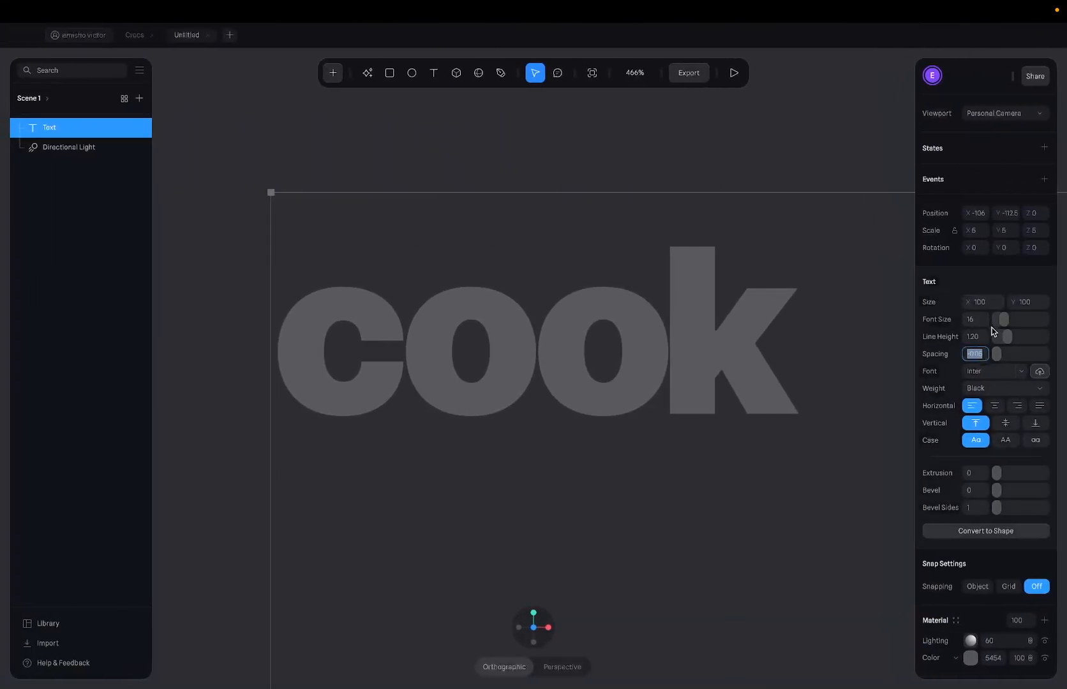
Tighten the text's letter spacing to -0.06
key("Right")
type("6")
key("Return")
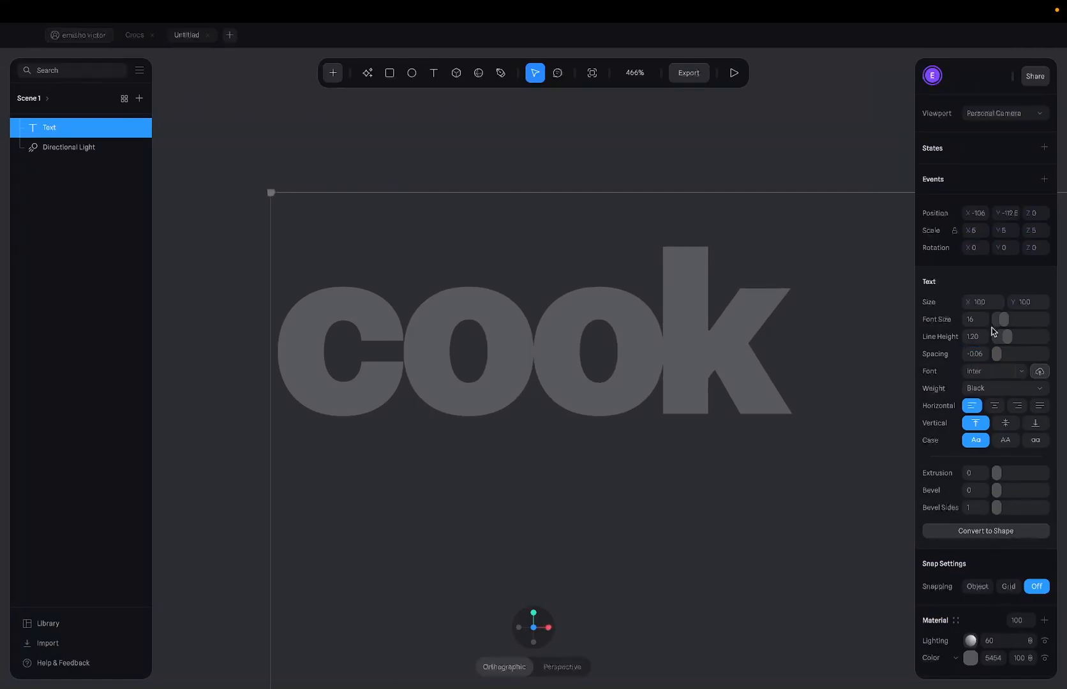
Change the text's letter spacing to -0.04
left_click(987, 352)
key("Right")
key("Return")
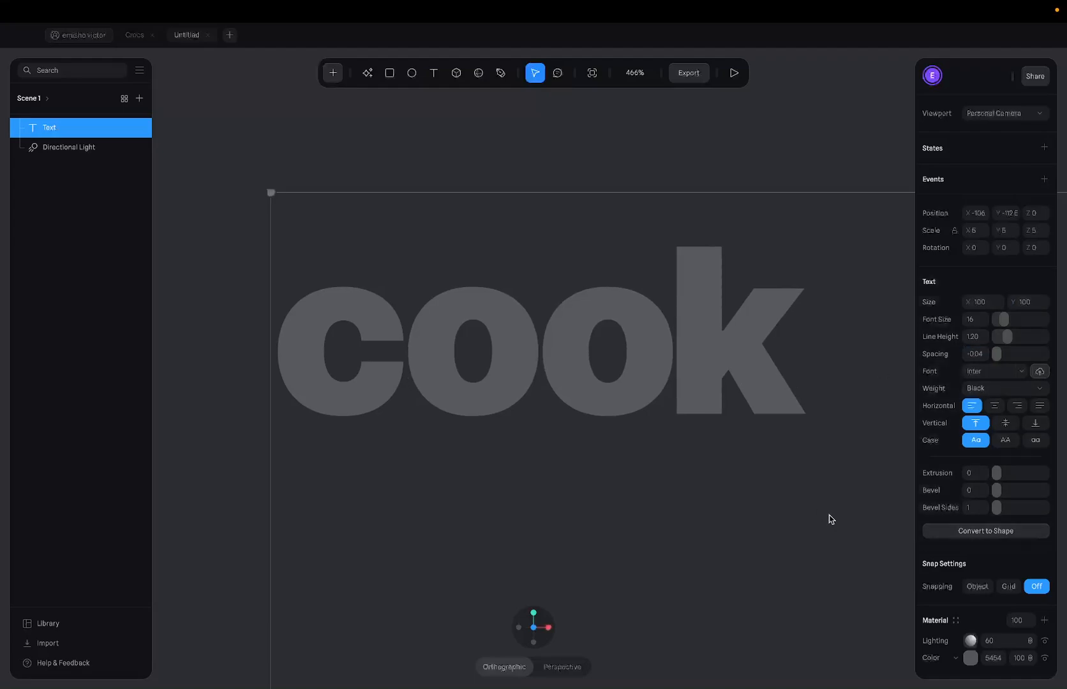
Examine the text from the side axes and in the isometric view, and reset the view
mouse_move(507, 638)
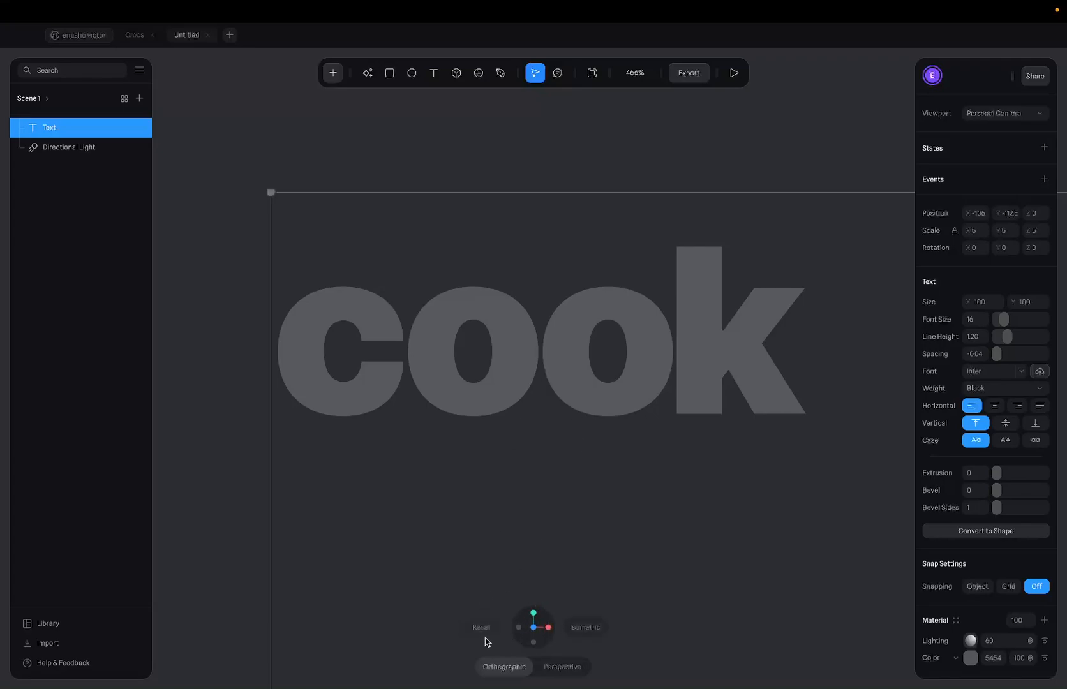
left_click(520, 628)
left_click(546, 628)
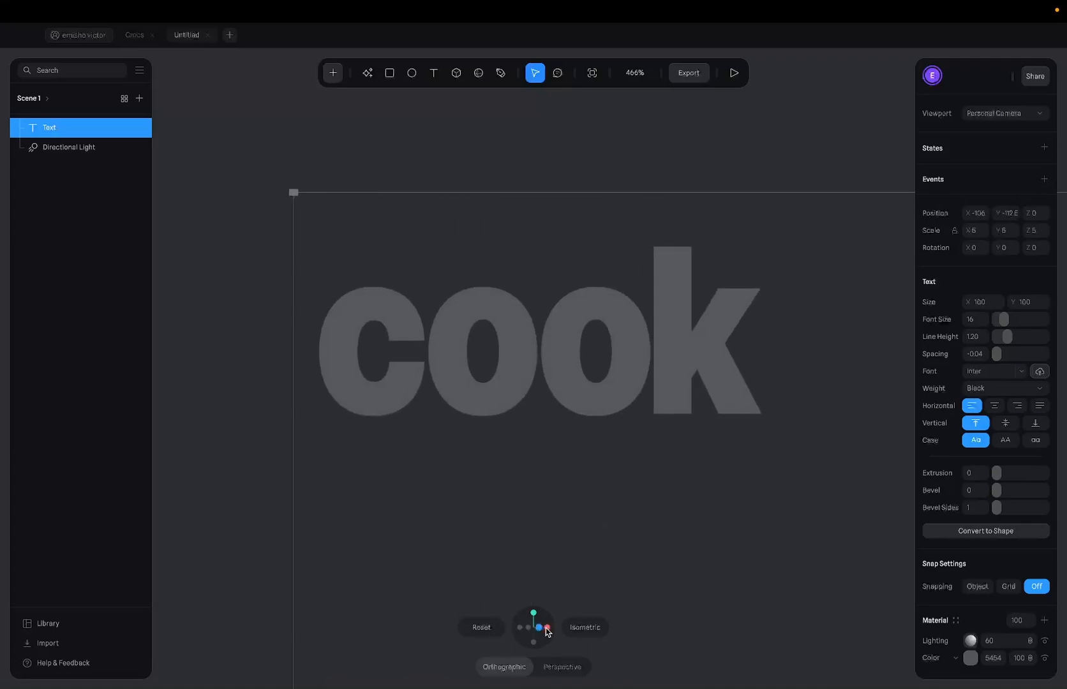
left_click(545, 628)
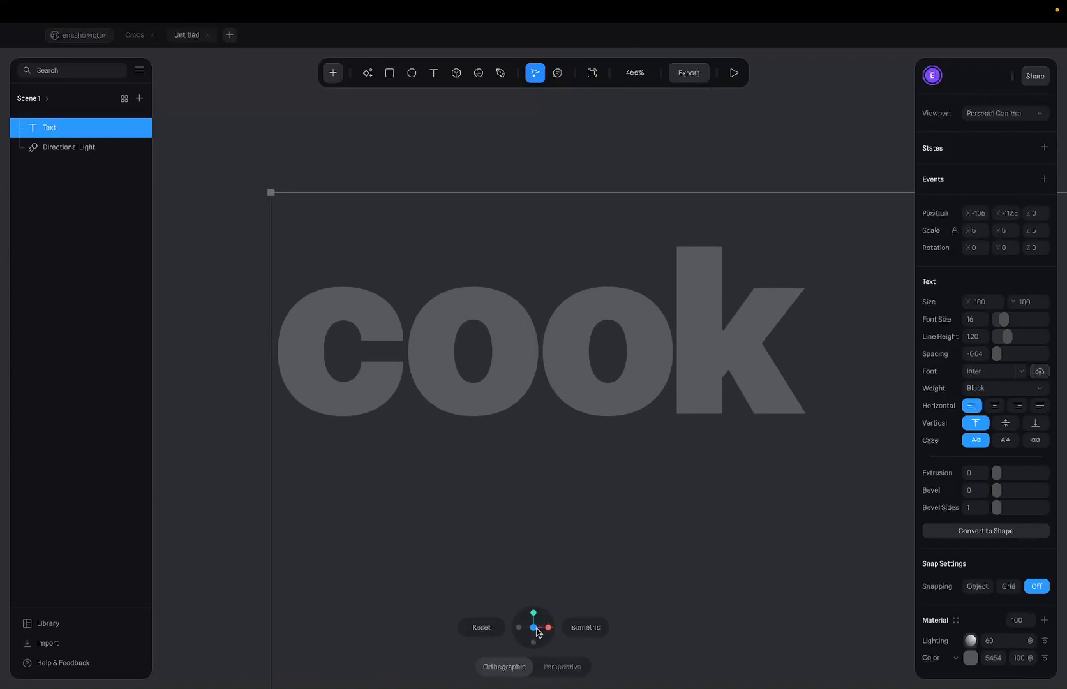
left_click(580, 630)
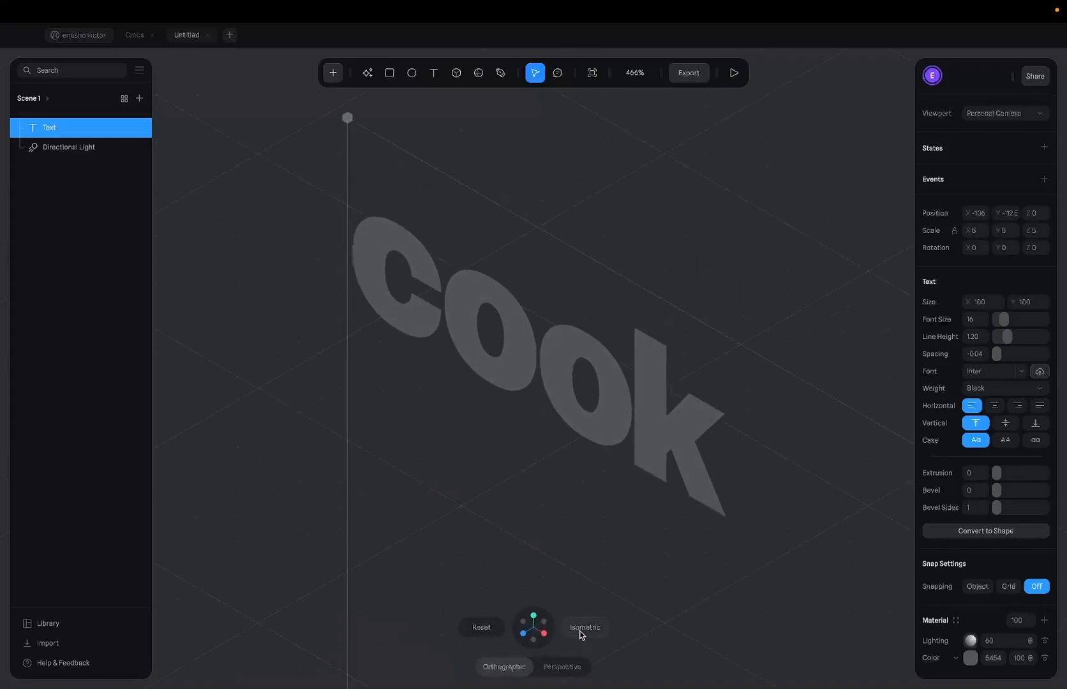
left_click(496, 628)
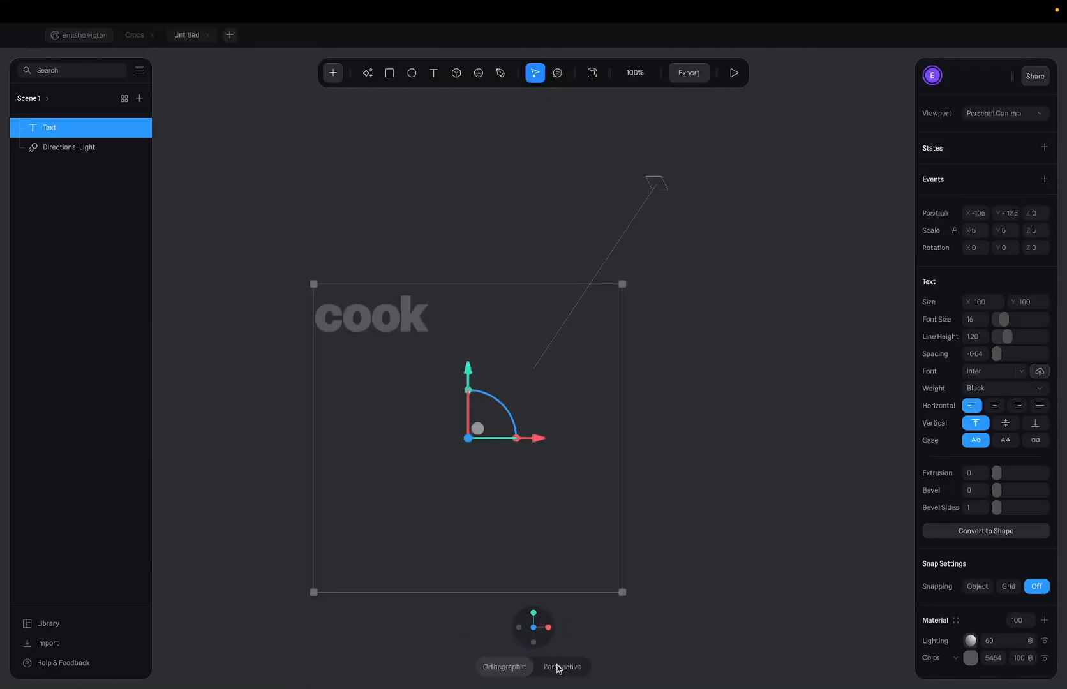
Preview the scene in perspective projection and return it to orthographic
left_click(556, 667)
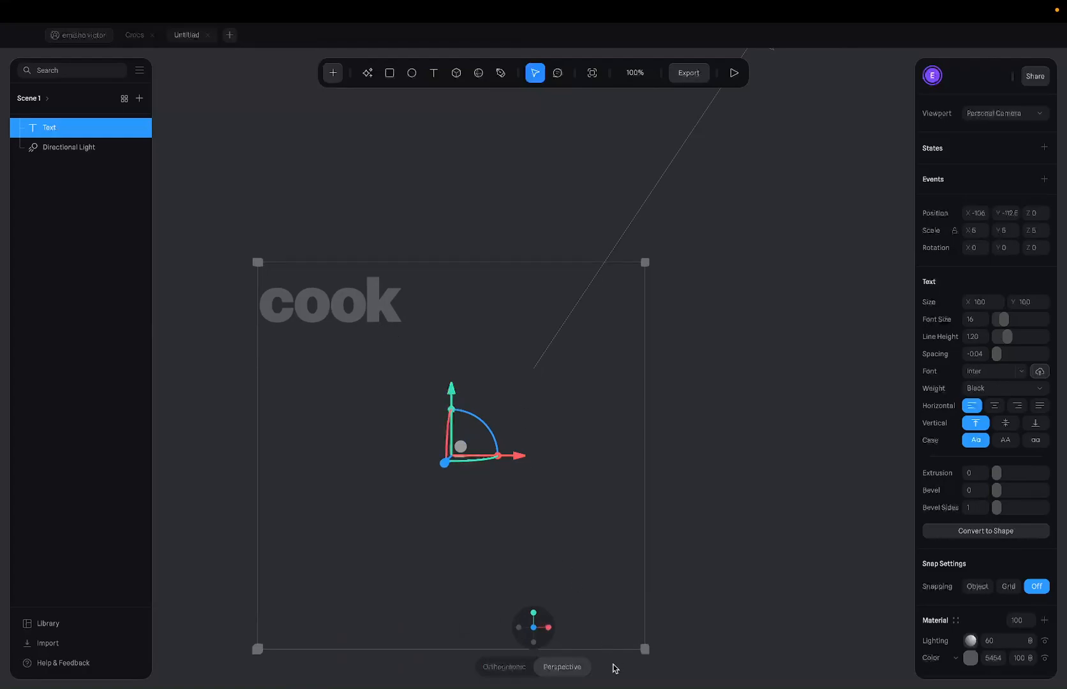
left_click(511, 664)
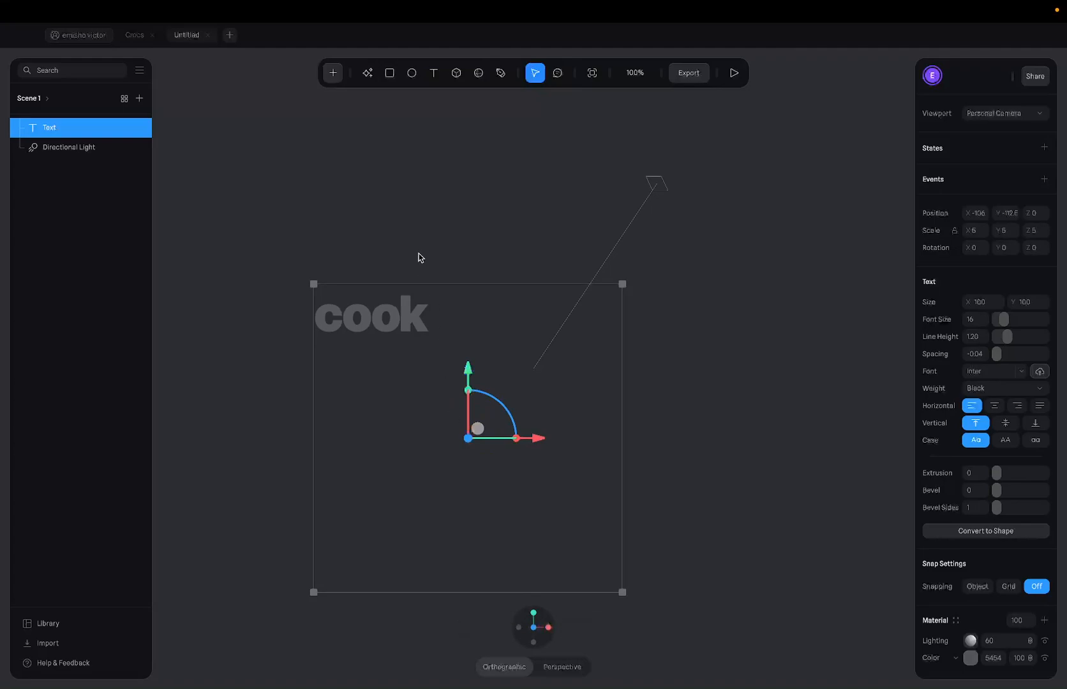
mouse_move(492, 628)
Move the "cook" text along the X axis to about 108
left_click_drag(535, 441, 668, 441)
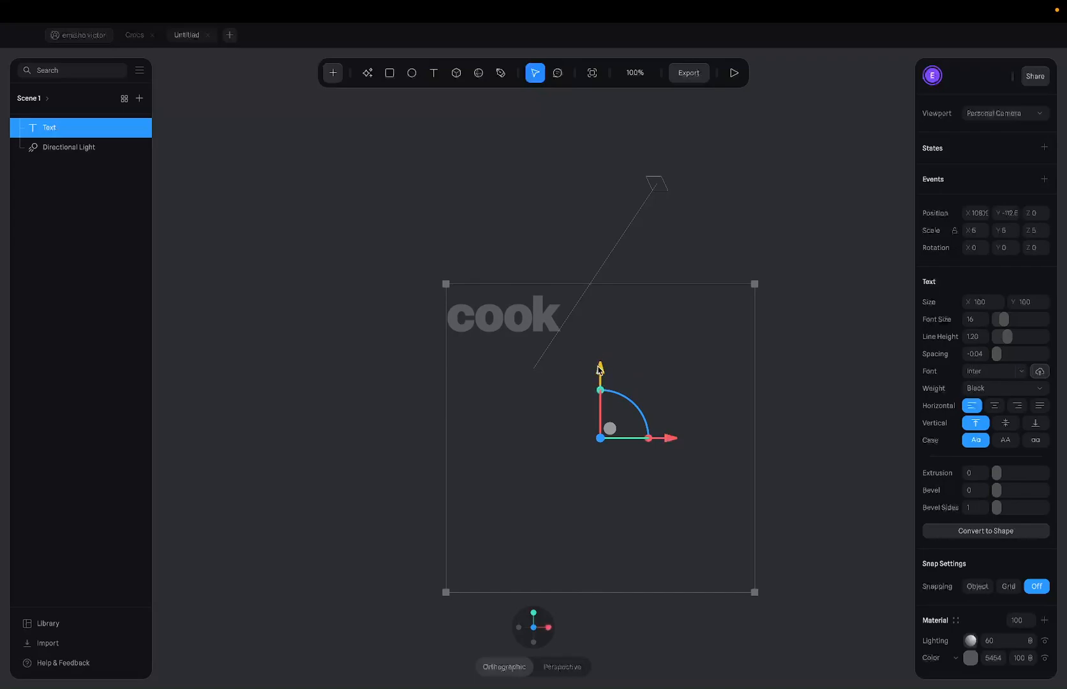
Move the "cook" text down along the Y axis to about -171
left_click_drag(599, 369, 600, 402)
scroll(490, 345, "up", 5)
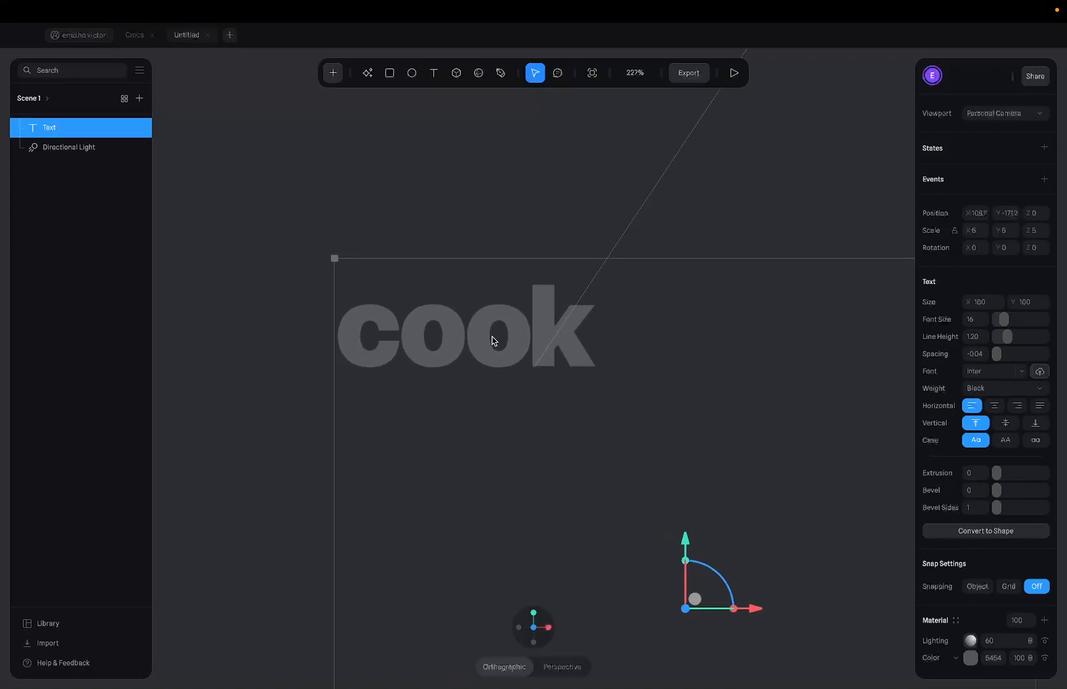
scroll(492, 341, "up", 5)
scroll(490, 339, "down", 2)
mouse_move(512, 619)
left_click(481, 629)
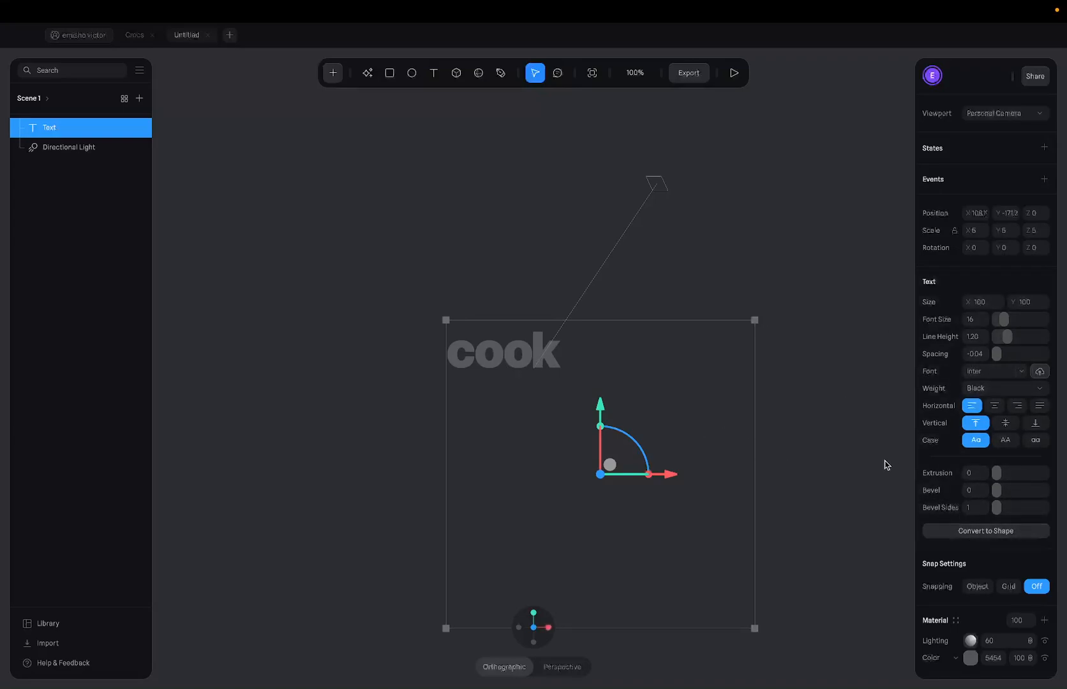
Try converting the text to shapes, and undo both the conversion and the last vertical move
left_click(970, 532)
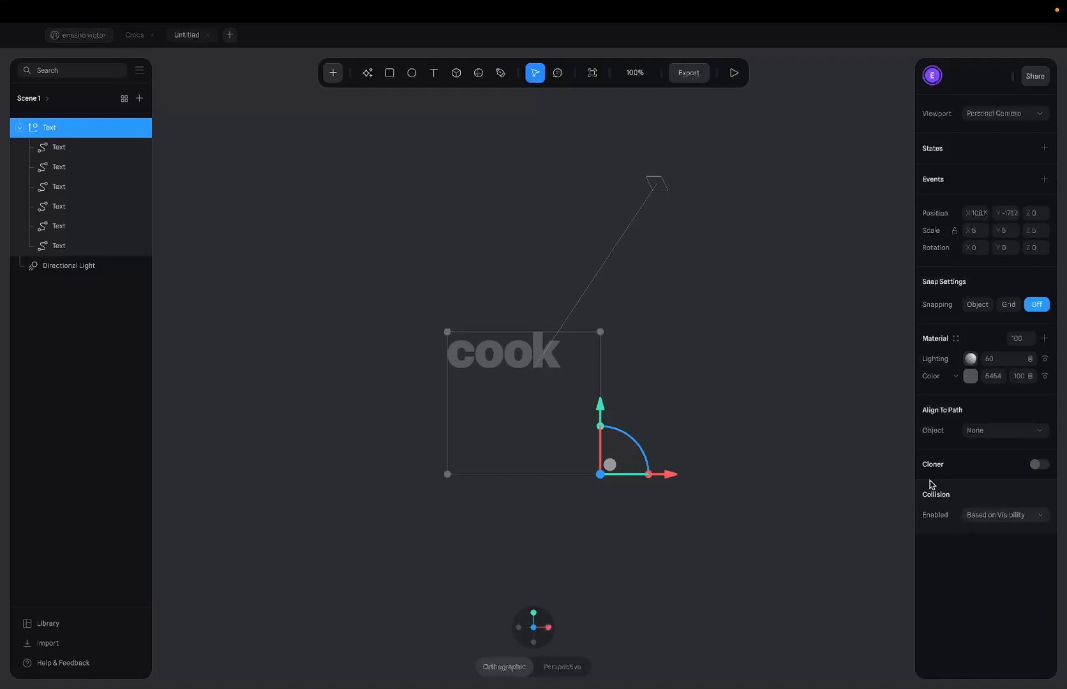
key("ctrl+z")
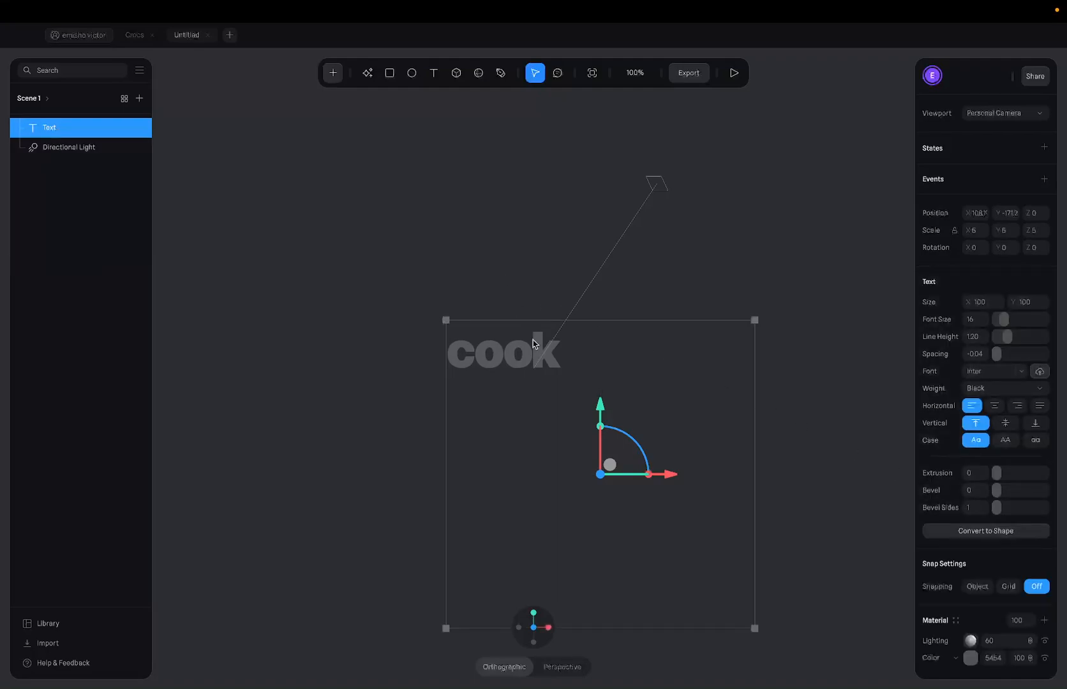
left_click_drag(531, 364, 537, 365, "alt")
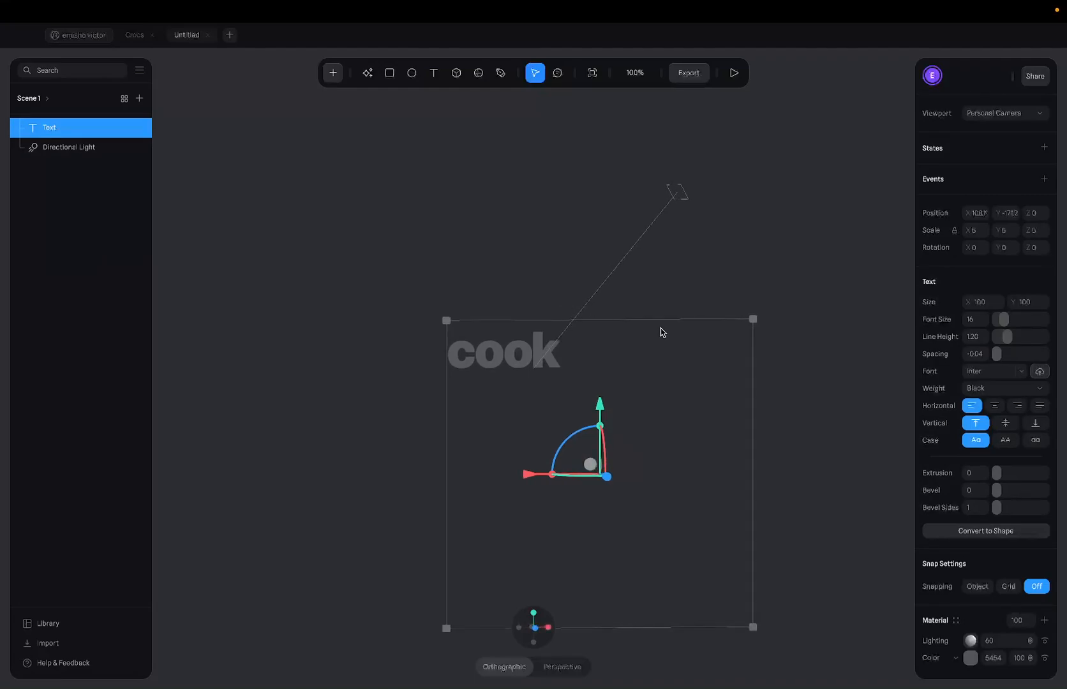
key("ctrl+z")
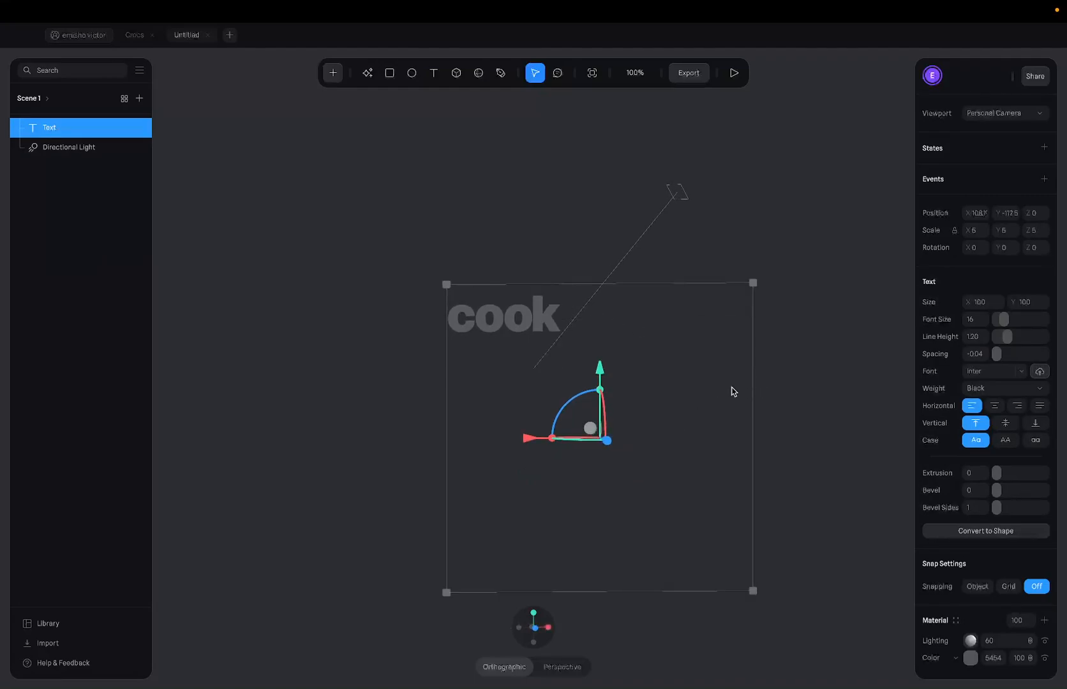
Give the "cook" text an extrusion of 17 to turn it into 3D lettering
mouse_move(633, 370)
left_mouse_down("alt")
mouse_move(664, 379)
mouse_move(648, 362)
left_mouse_up("alt")
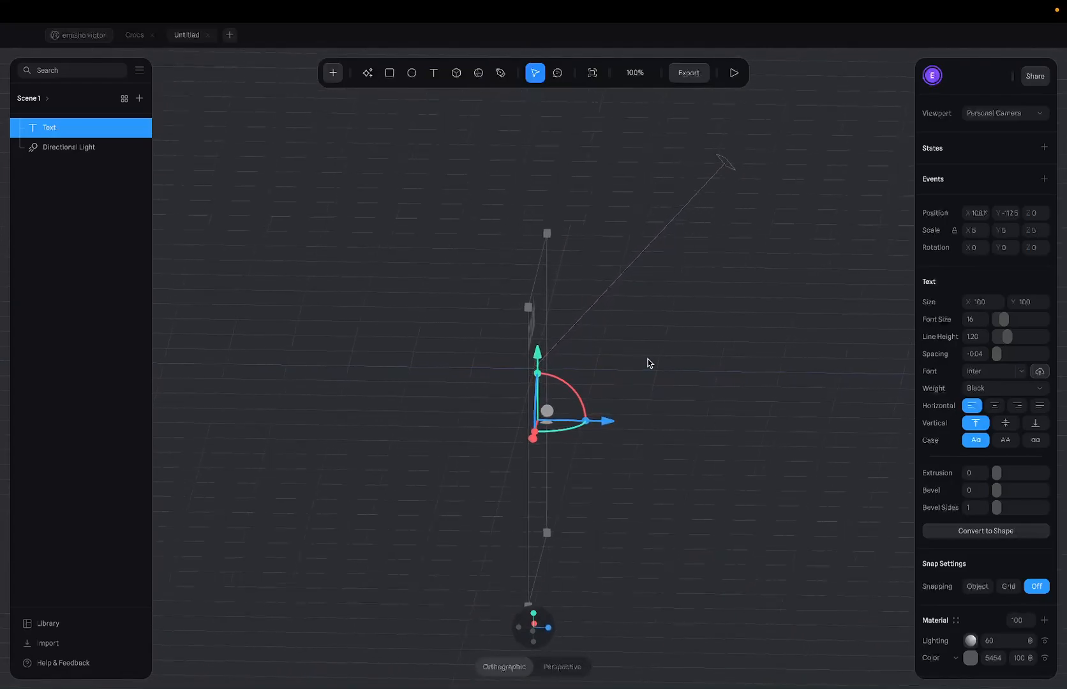
scroll(550, 314, "up", 5)
scroll(550, 314, "up", 8)
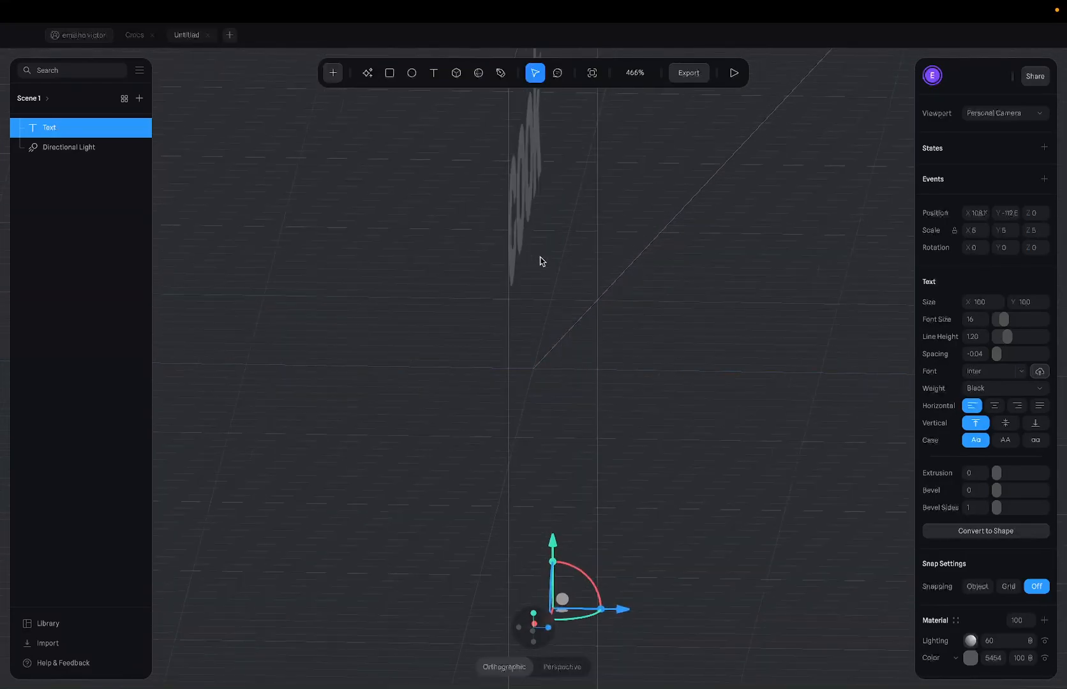
scroll(546, 314, "up", 8)
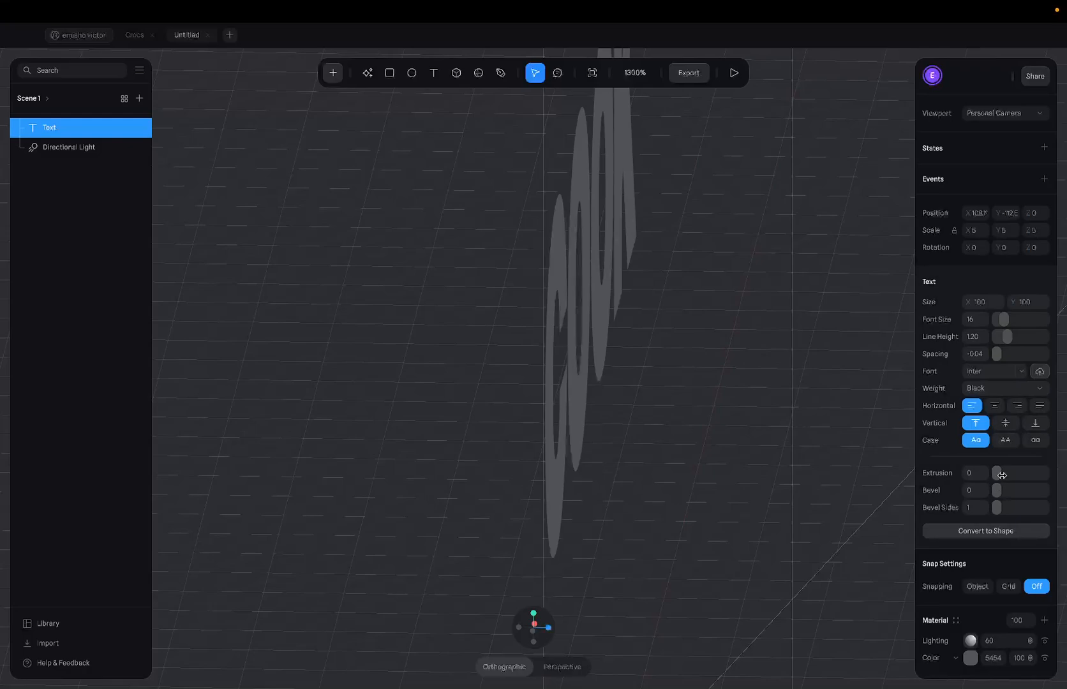
left_click_drag(1002, 476, 1008, 475)
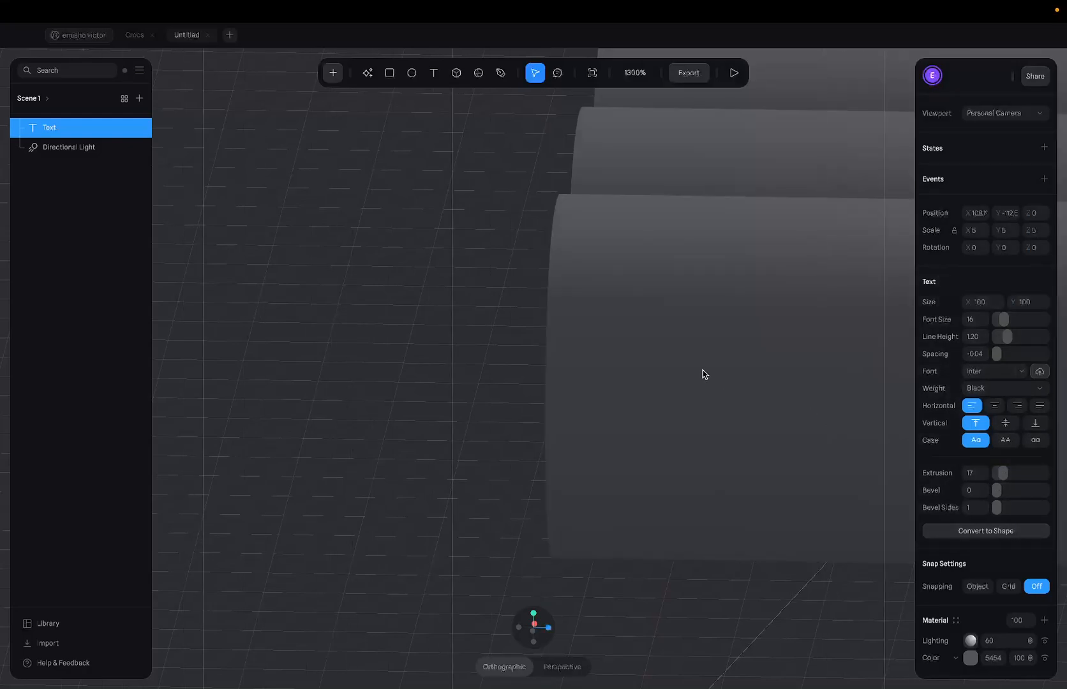
scroll(703, 374, "down", 5)
left_click_drag(763, 357, 743, 341, "alt")
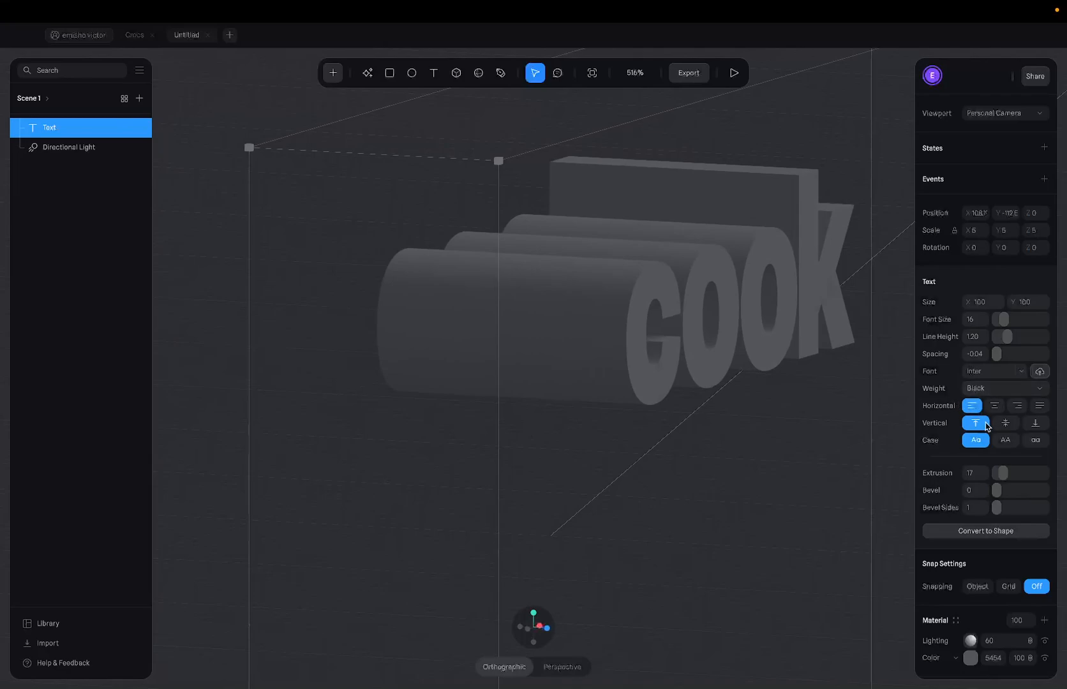
Set the extrusion of the "cook" text to 5
left_click(979, 478)
type("5")
key("Return")
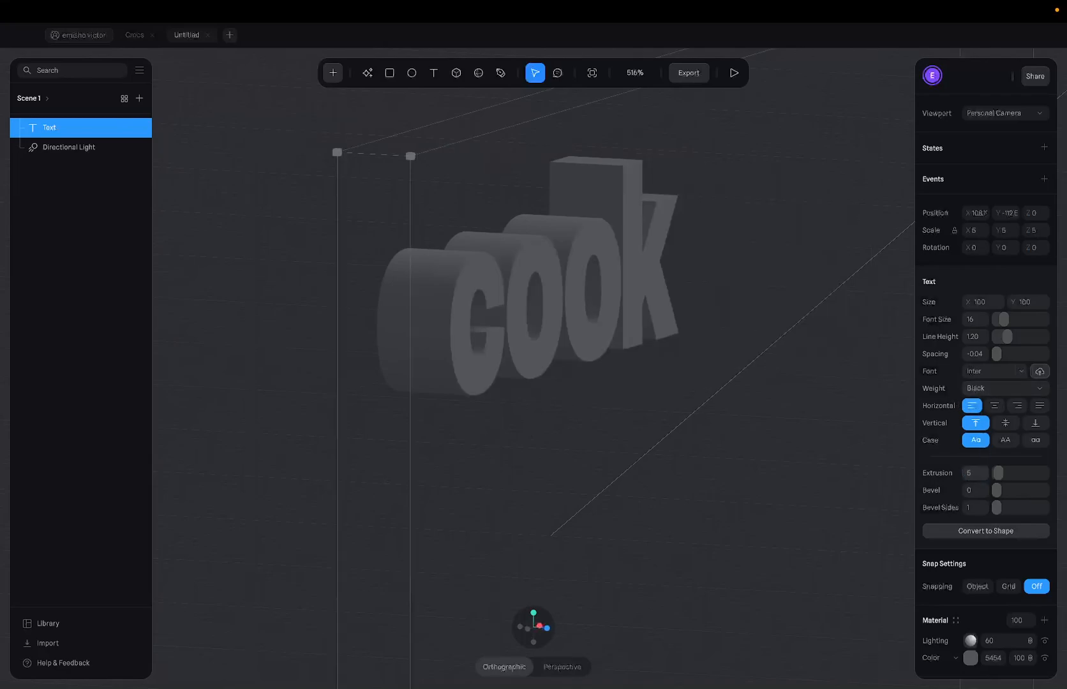
scroll(640, 412, "up", 1)
mouse_move(638, 412)
left_mouse_down("alt")
mouse_move(619, 408)
mouse_move(621, 381)
mouse_move(648, 426)
mouse_move(633, 406)
left_mouse_up("alt")
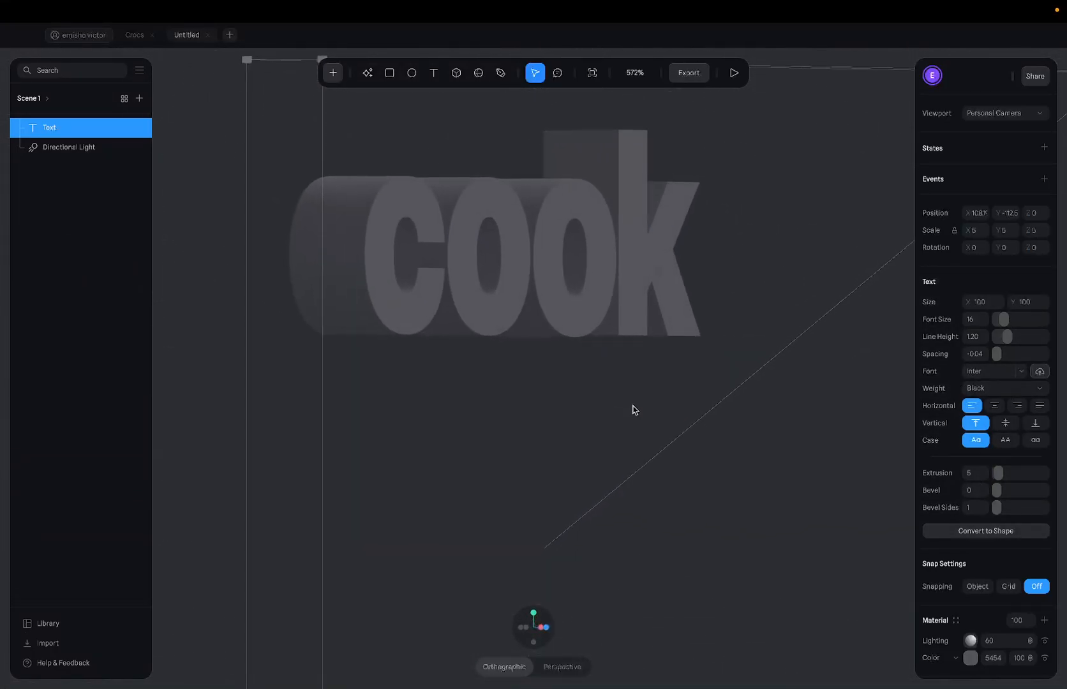
Try an extrusion of 20 on the "cook" text and undo it
left_click(980, 473)
type("1.")
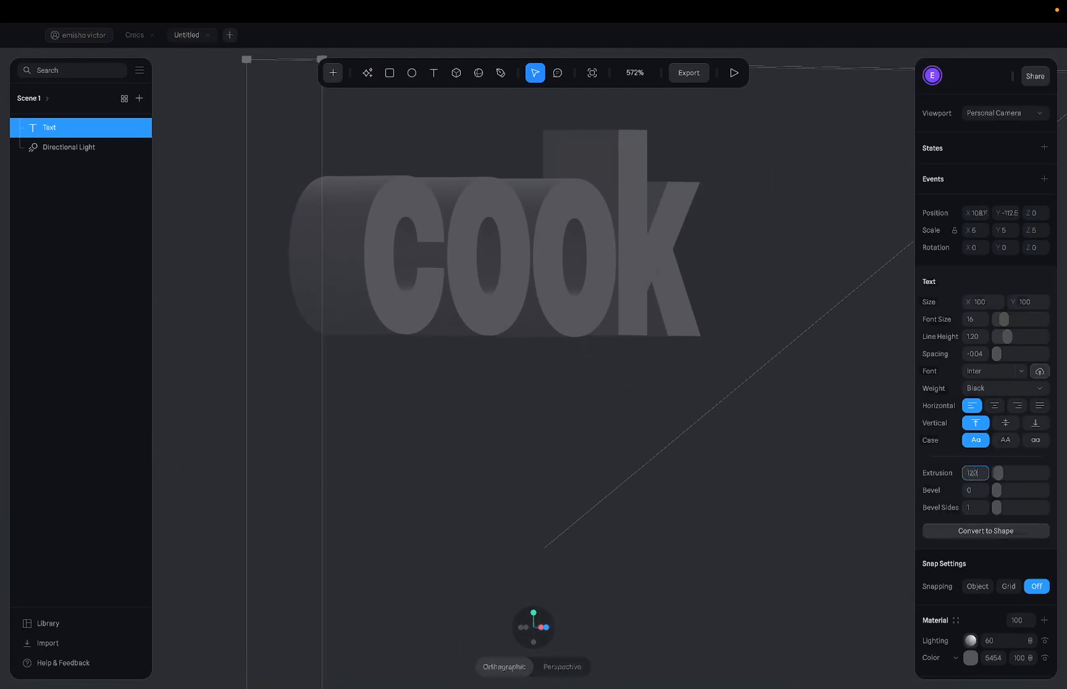
type("20")
key("Return")
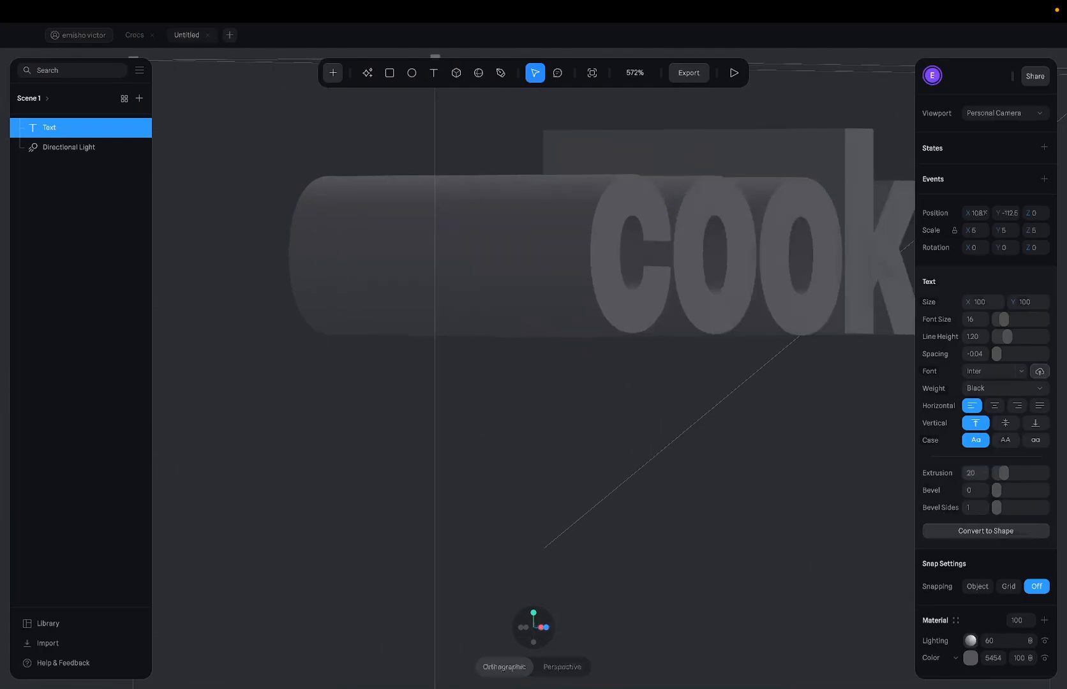
scroll(412, 423, "down", 10)
left_click_drag(495, 403, 519, 406, "alt")
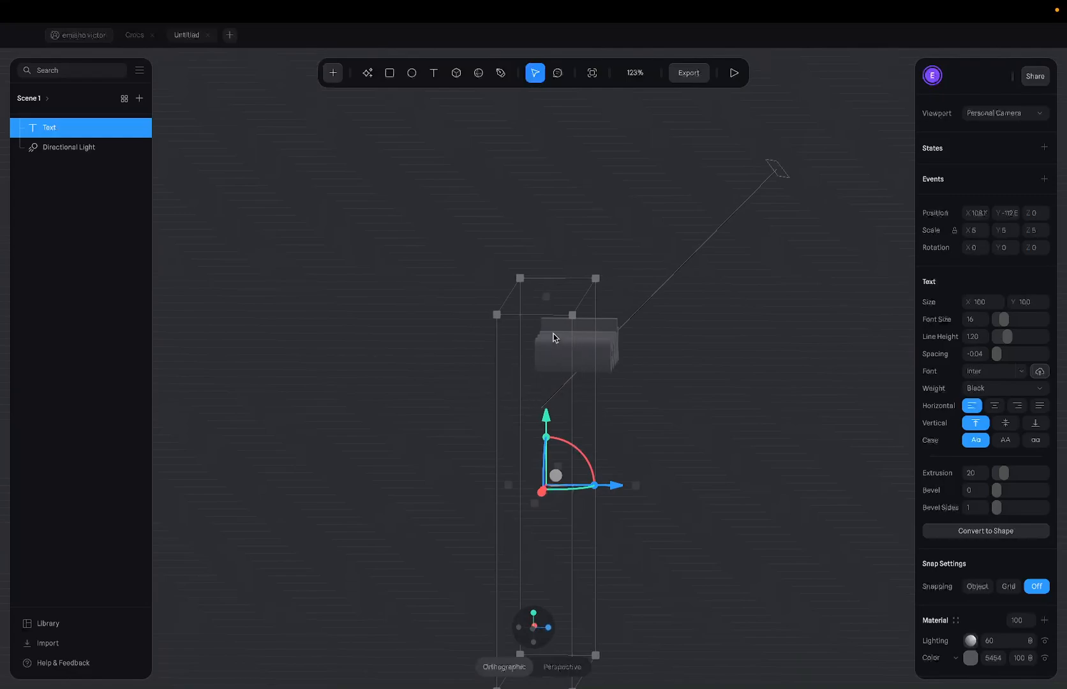
key("super+z")
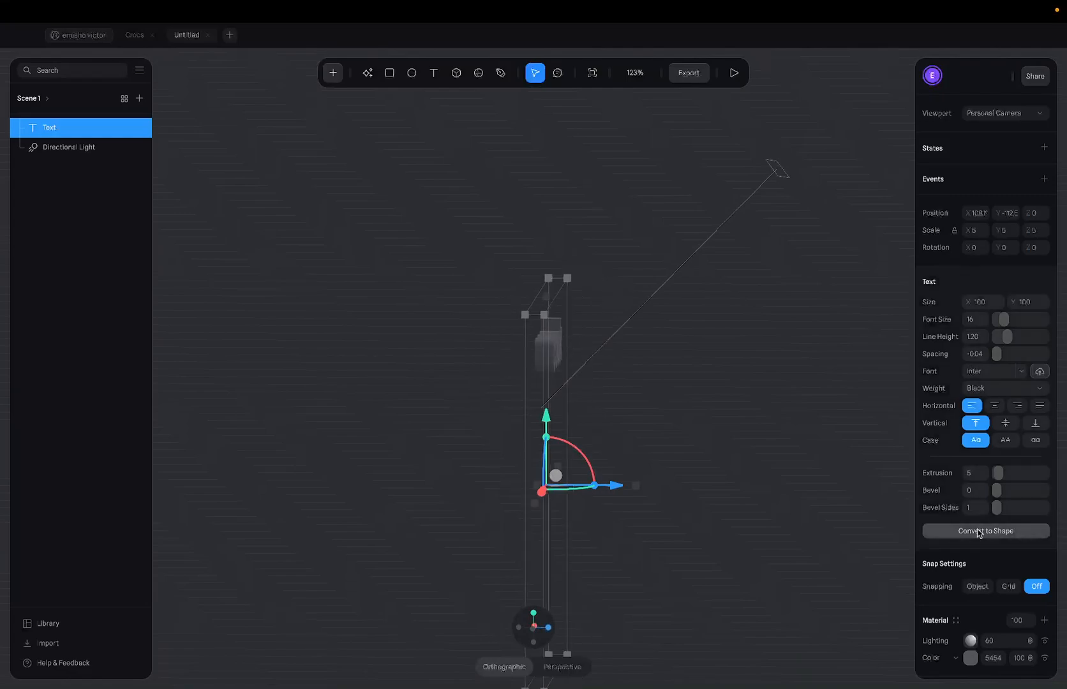
Convert the extruded "cook" text to shapes and ungroup it into separate letter pieces
left_click_drag(674, 372, 628, 367, "alt")
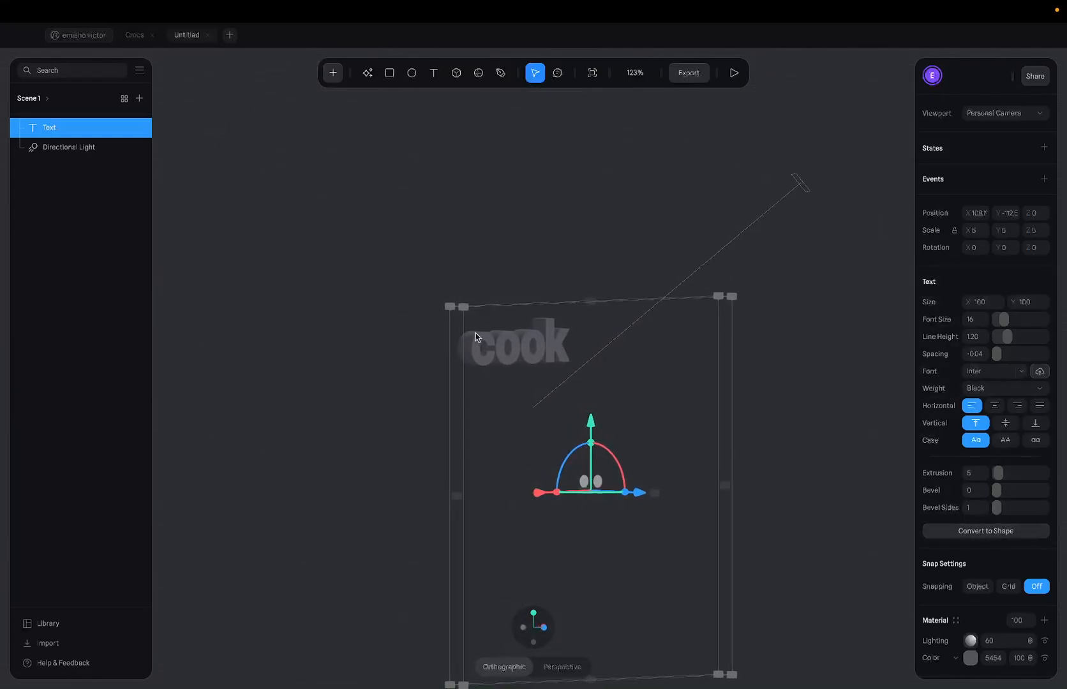
scroll(476, 336, "up", 8)
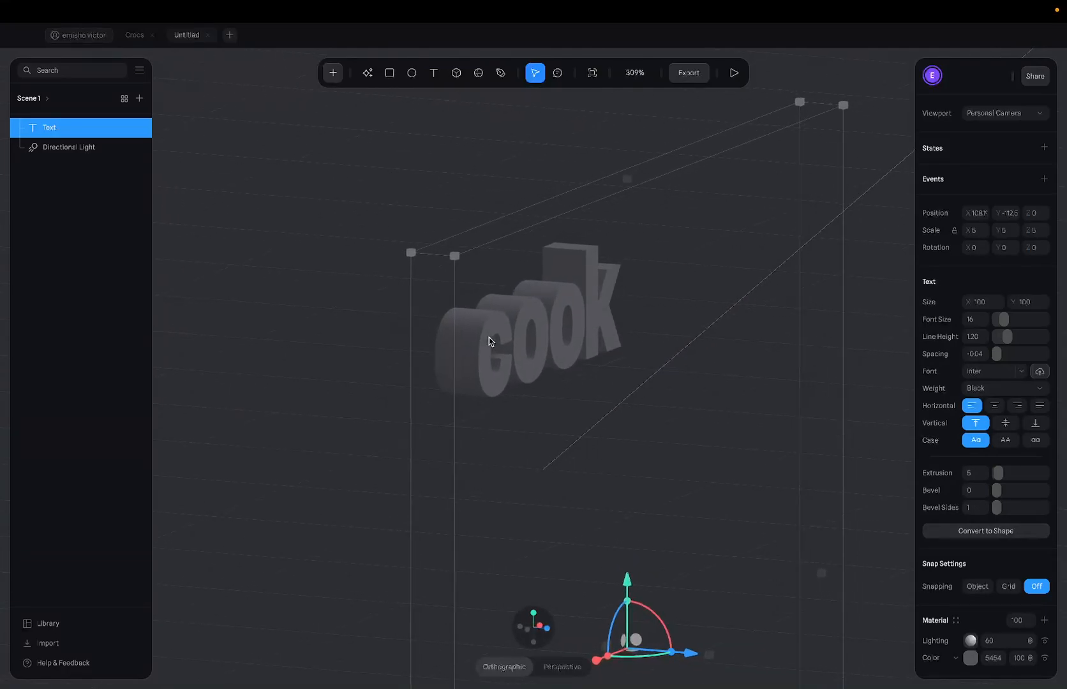
left_click_drag(540, 341, 514, 339, "alt")
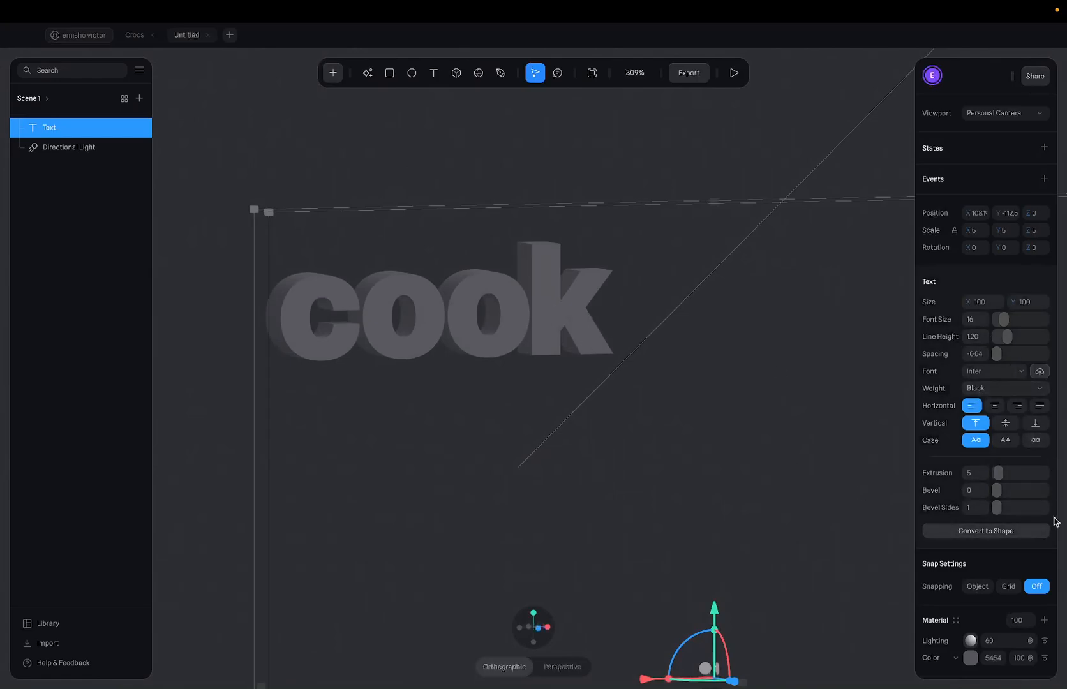
scroll(469, 281, "down", 5)
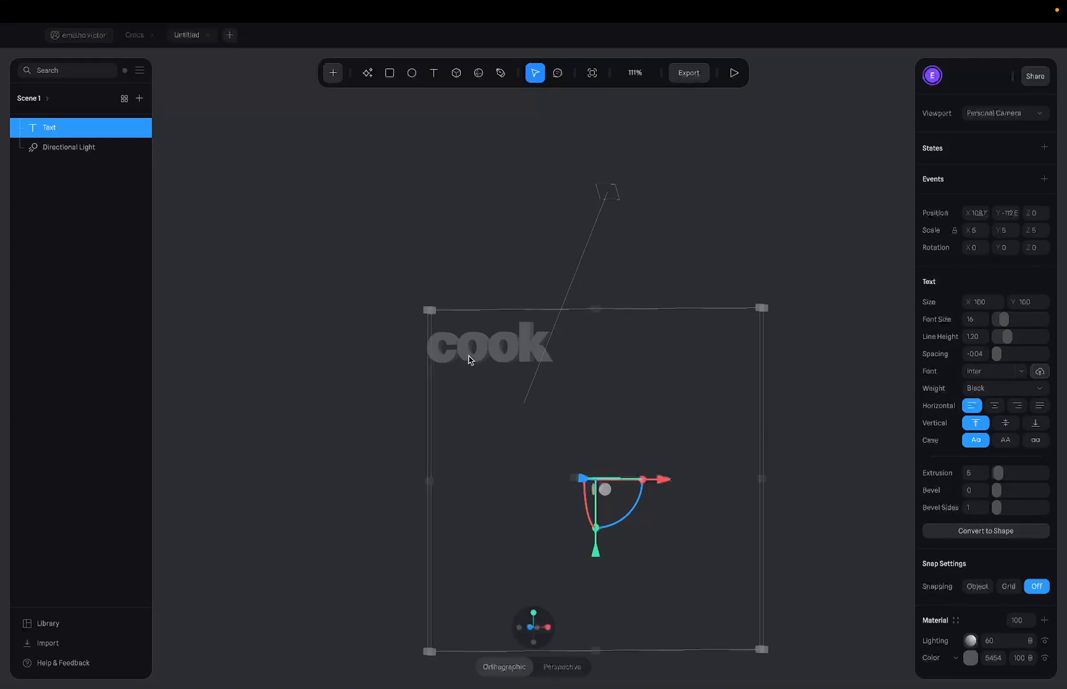
left_click(990, 534)
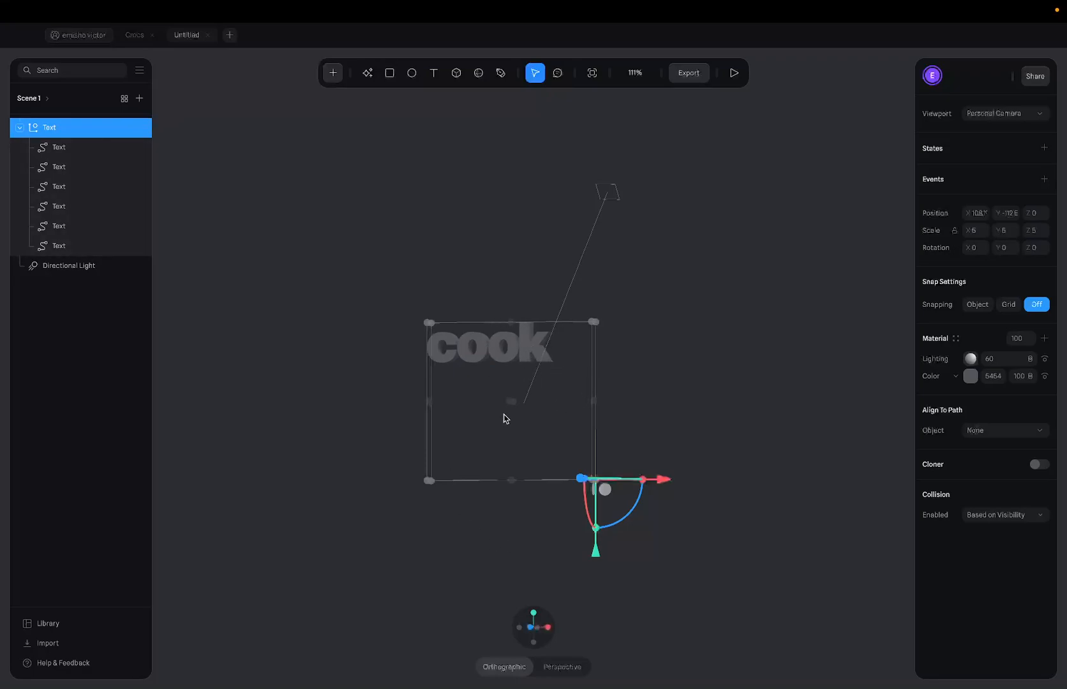
scroll(444, 382, "up", 5)
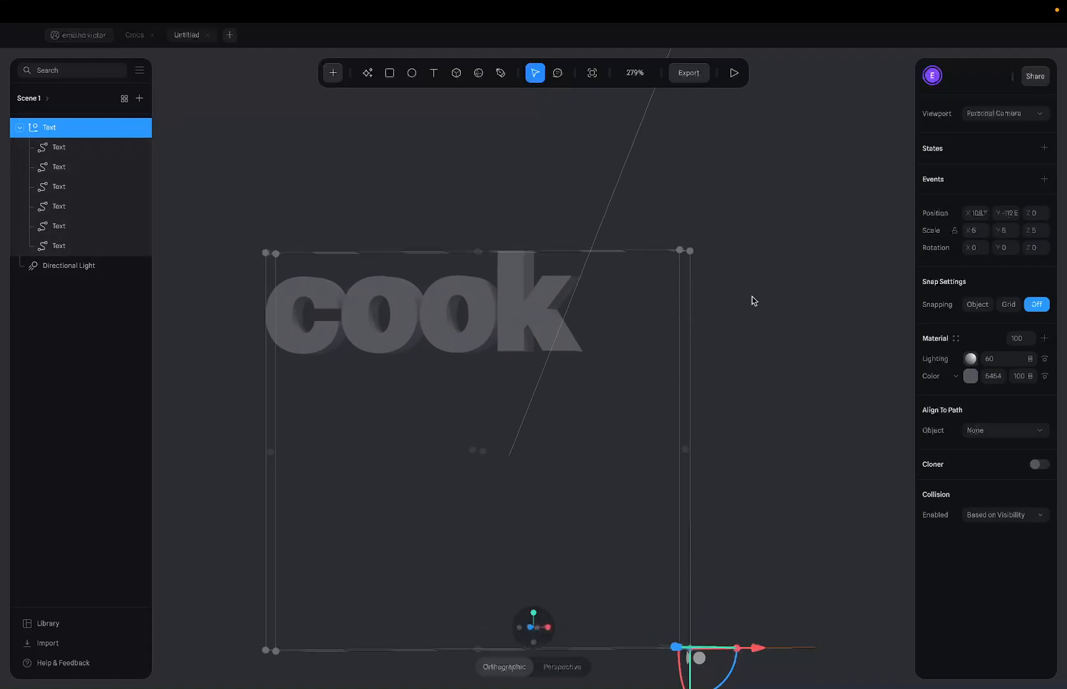
right_click(58, 157)
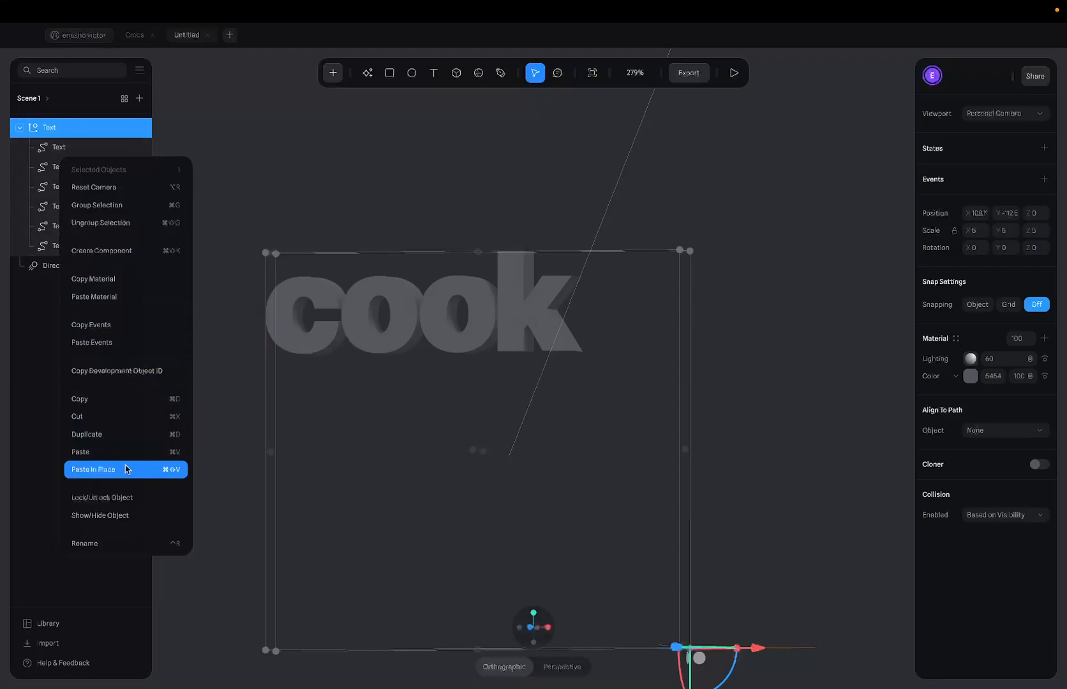
left_click(121, 222)
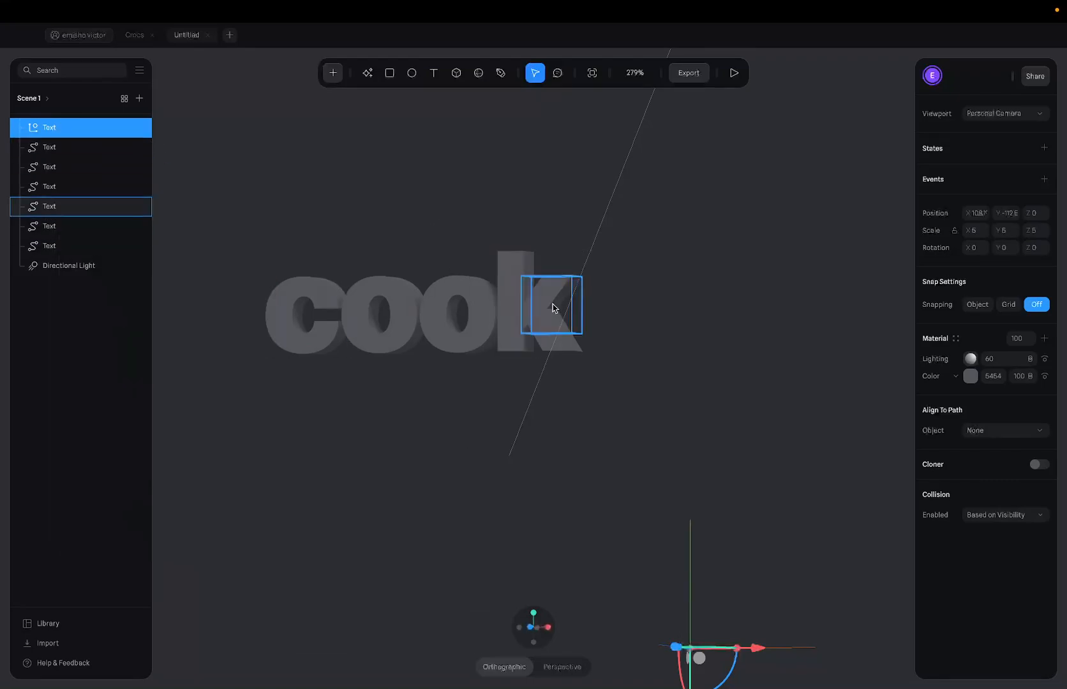
Examine up close the separate pieces that make up the letter k, checking its stem and leg
left_click(527, 301)
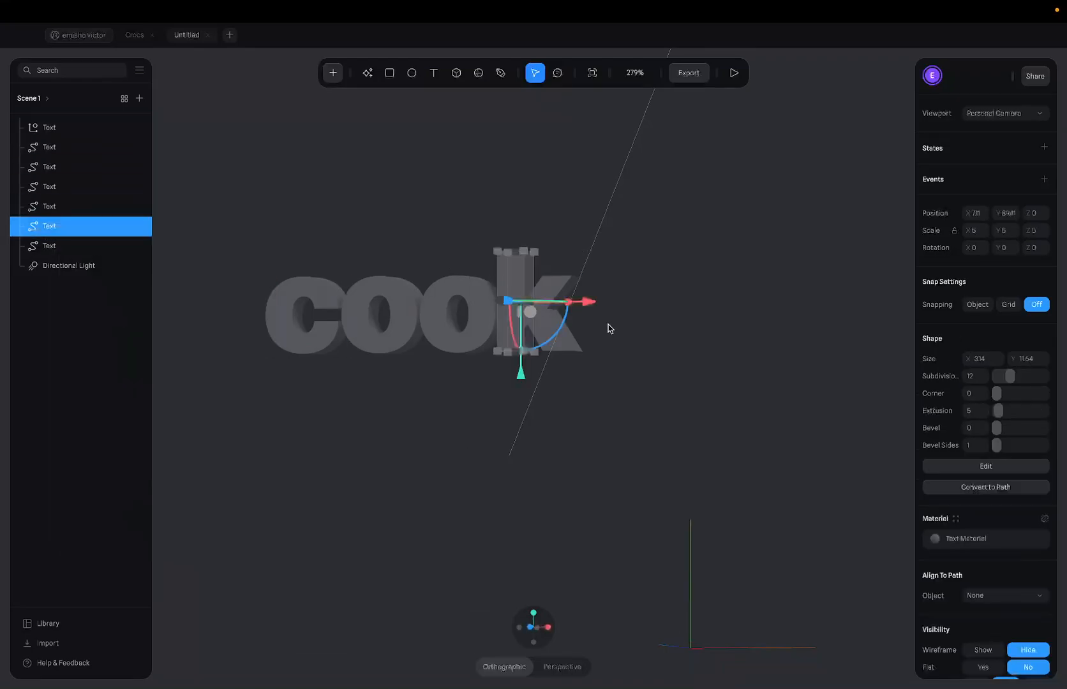
left_click(641, 301)
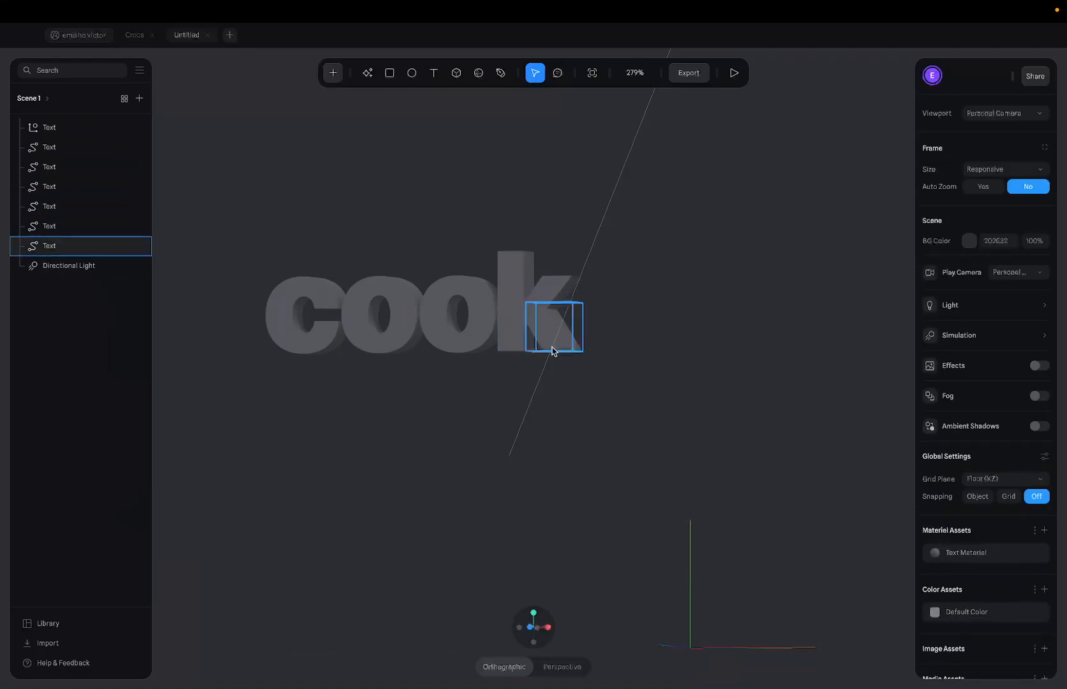
scroll(555, 326, "up", 5)
left_click(543, 241)
mouse_move(544, 242)
left_mouse_down("alt")
mouse_move(577, 258)
mouse_move(534, 249)
left_mouse_up("alt")
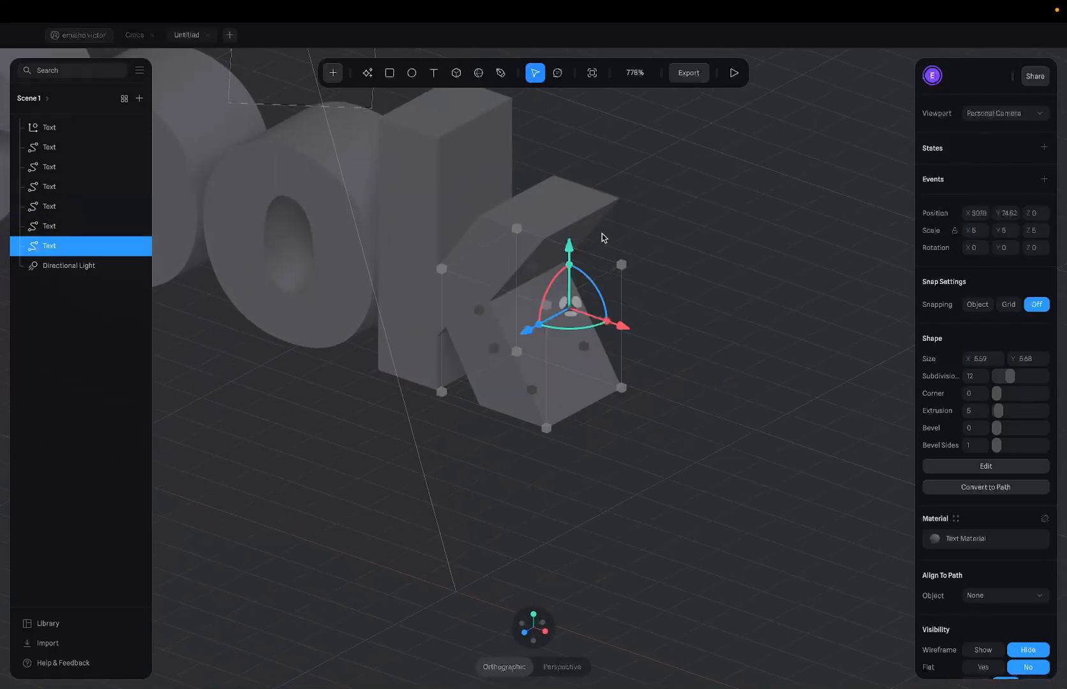
left_click(752, 215)
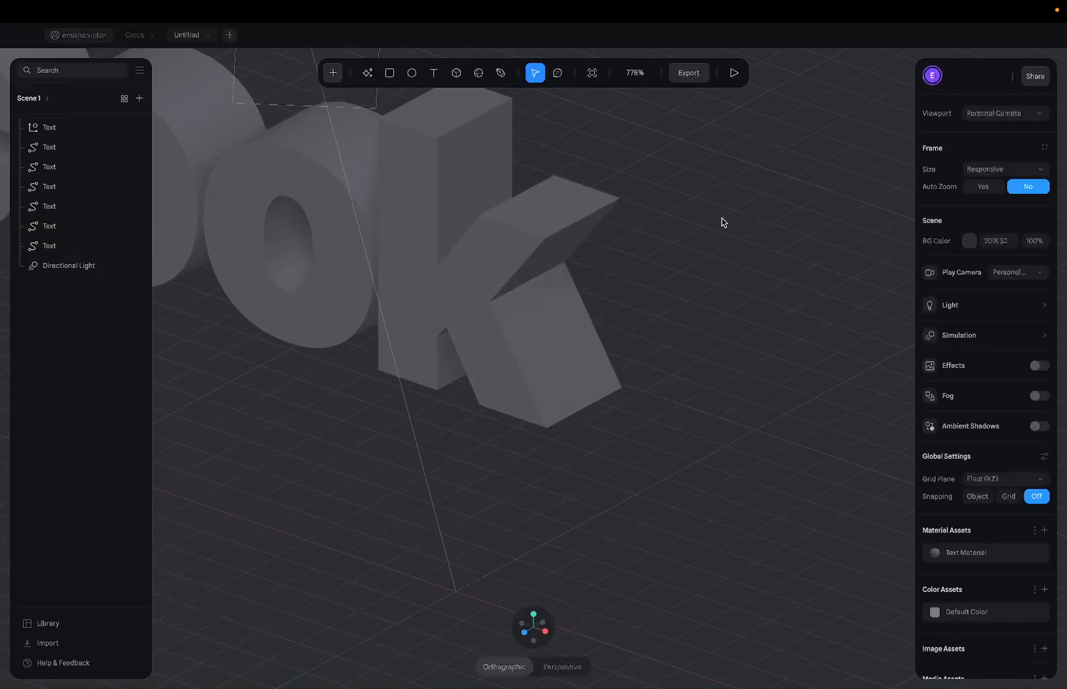
left_click_drag(722, 218, 739, 216, "alt")
scroll(737, 216, "down", 6)
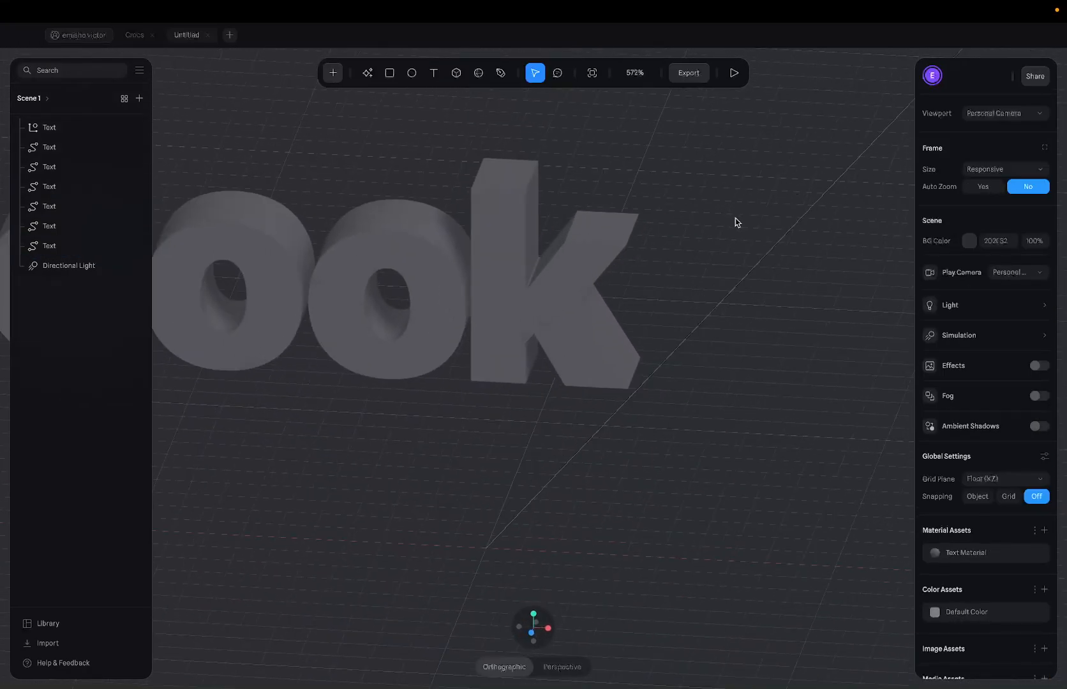
Merge the geometries of the letter k's stem, upper arm and lower leg into one object and deselect it
left_click(586, 345)
left_click(589, 231, "shift")
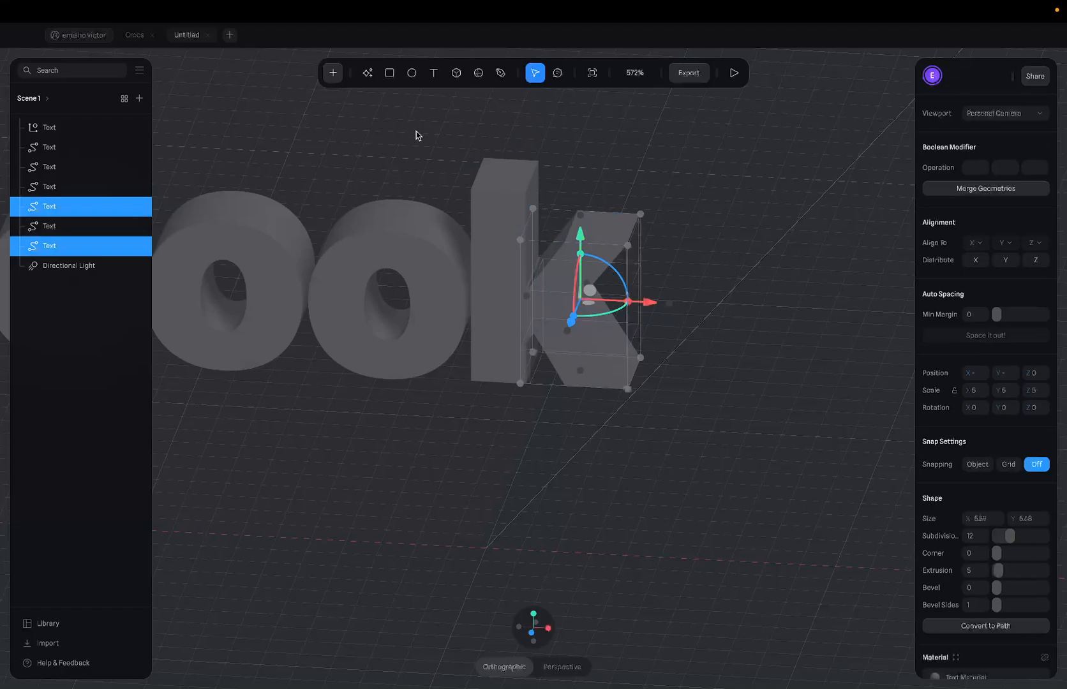
left_click(495, 203, "shift")
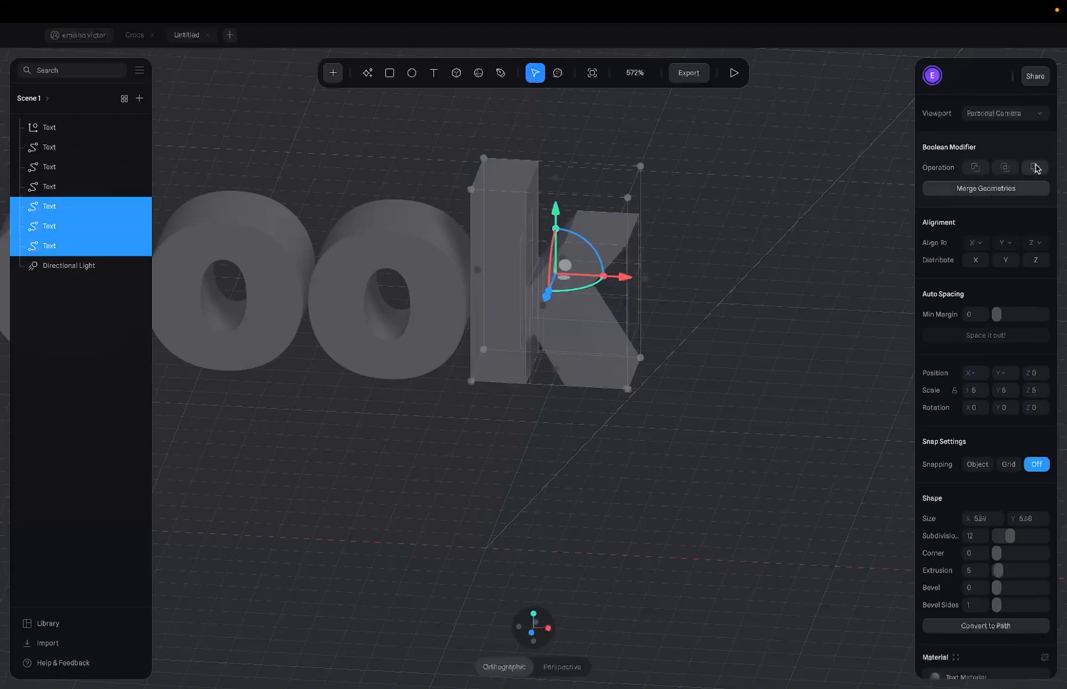
left_click(1015, 187)
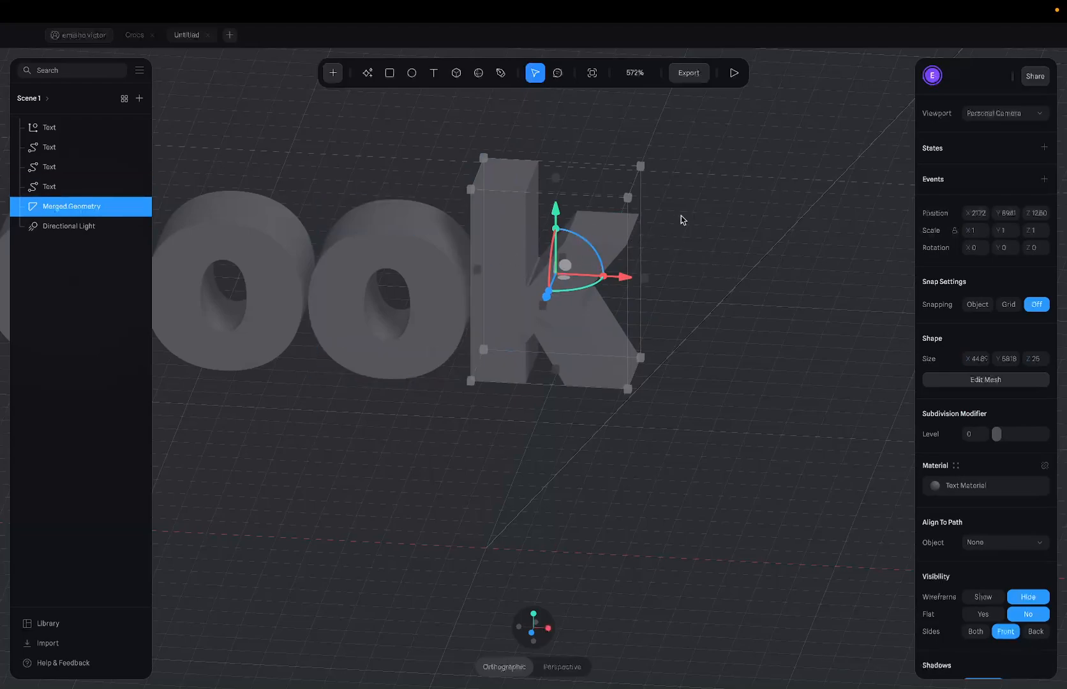
scroll(631, 269, "down", 5)
mouse_move(594, 303)
left_mouse_down("alt")
mouse_move(536, 300)
mouse_move(595, 297)
left_mouse_up("alt")
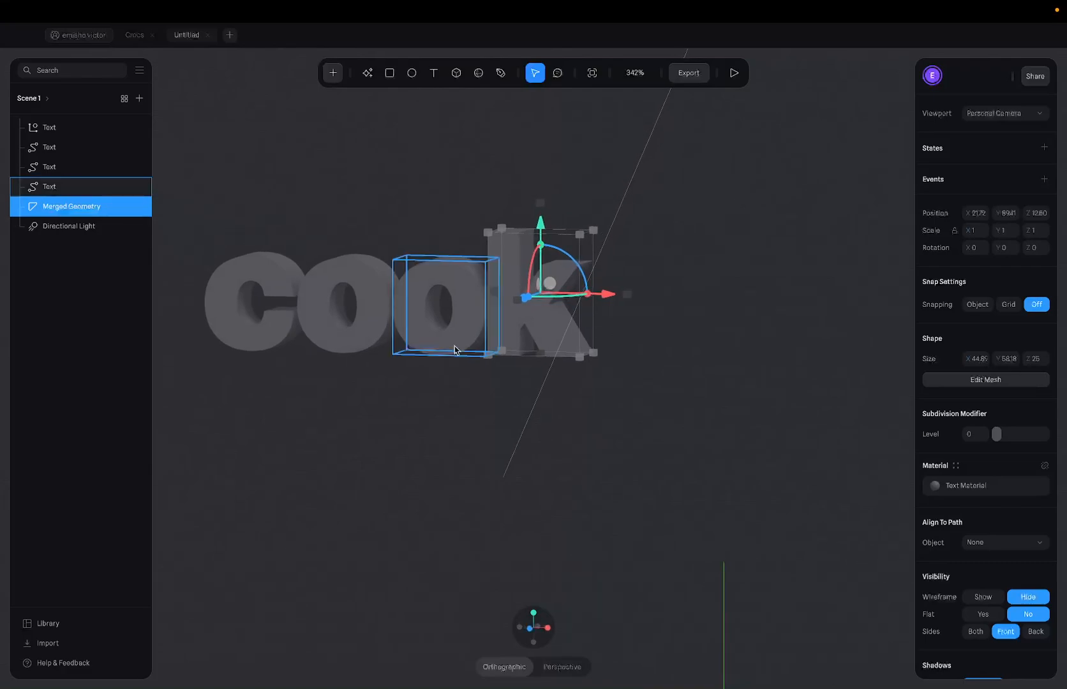
left_click(421, 438)
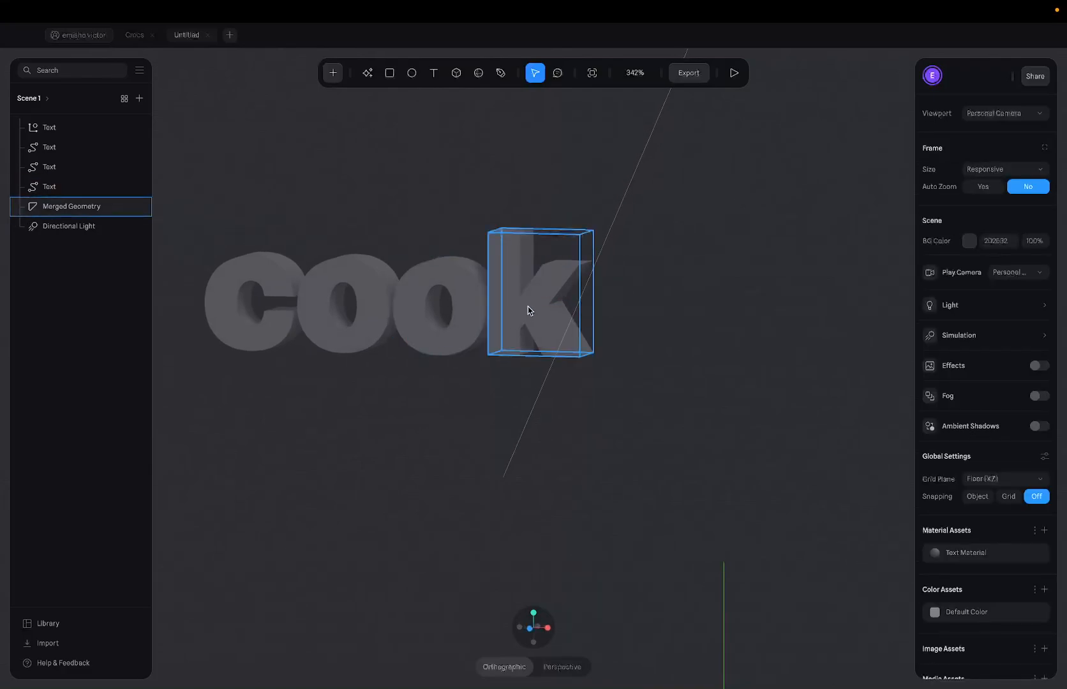
left_click(527, 308)
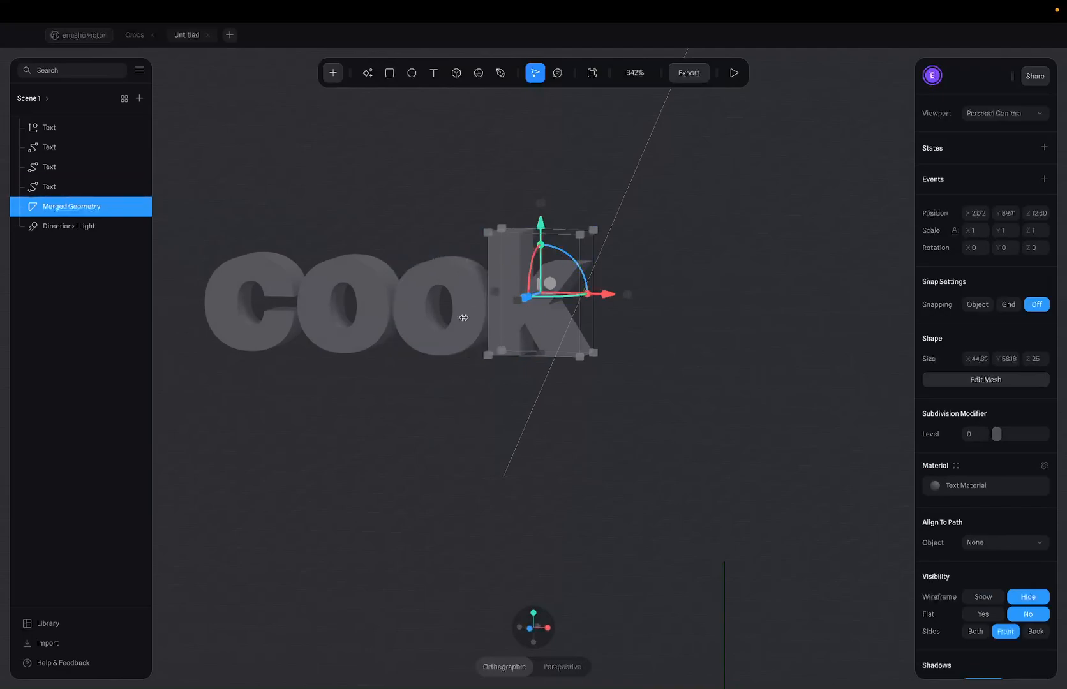
left_click_drag(411, 358, 421, 361, "alt")
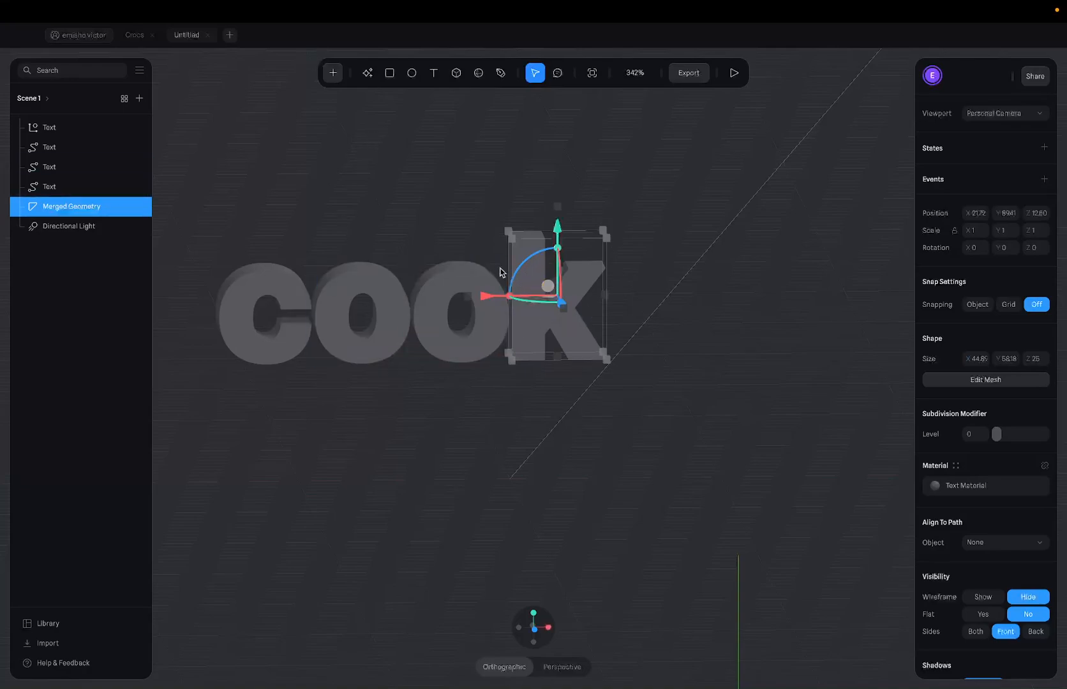
key("ctrl+Right")
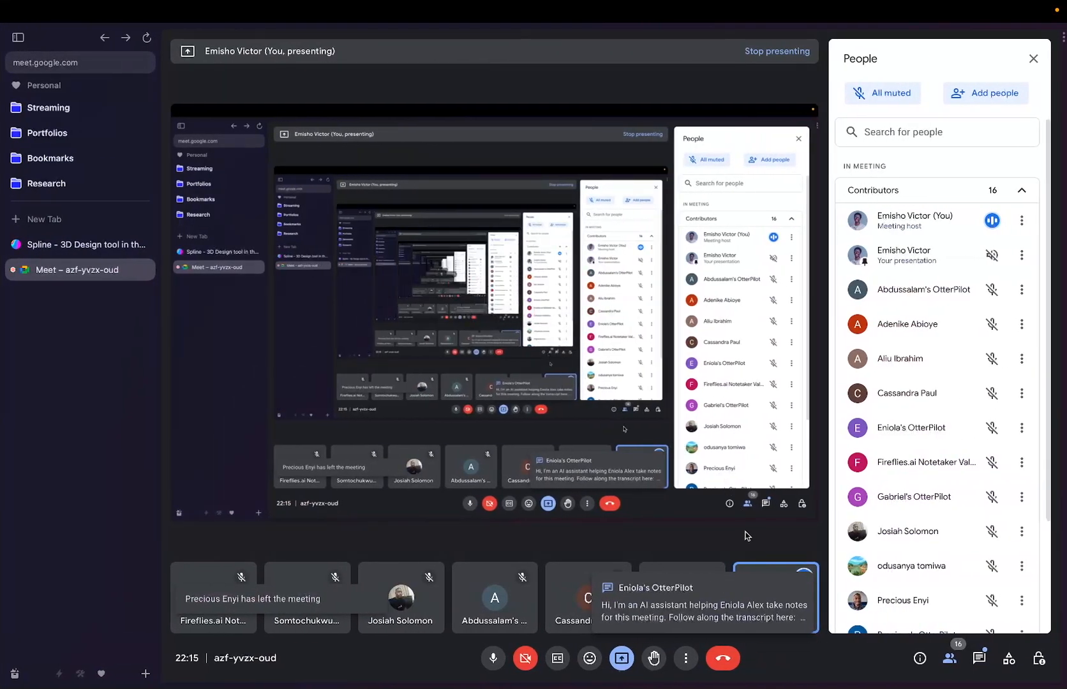
key("ctrl+Left")
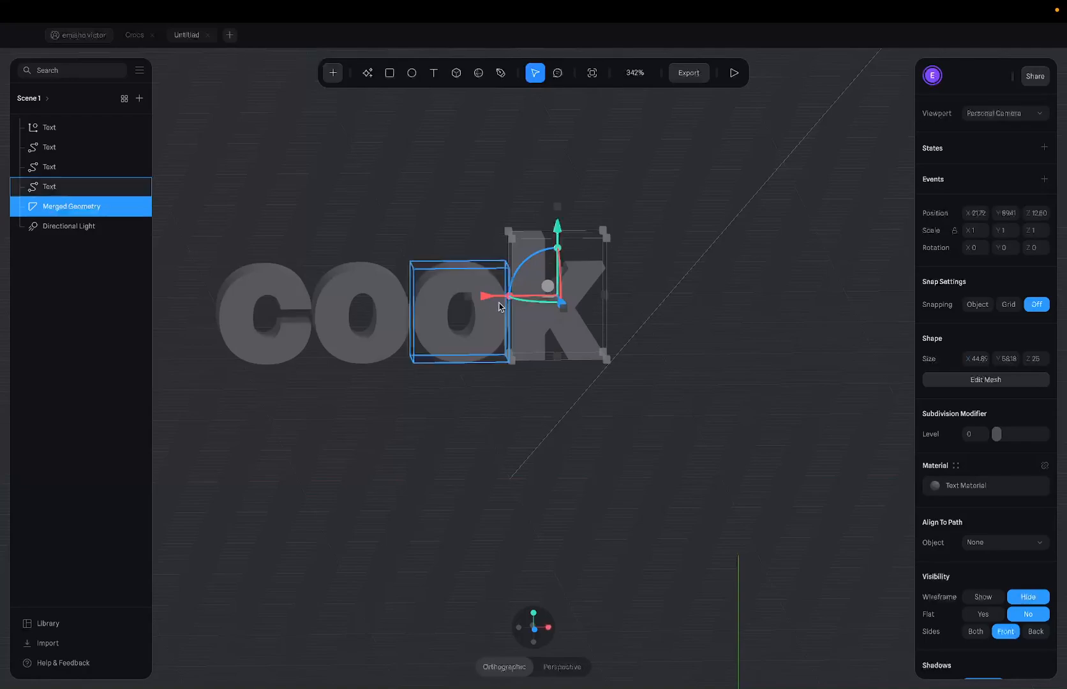
Delete the leftover empty Text group from the scene, keeping the letter shapes and the merged k
left_click(483, 627)
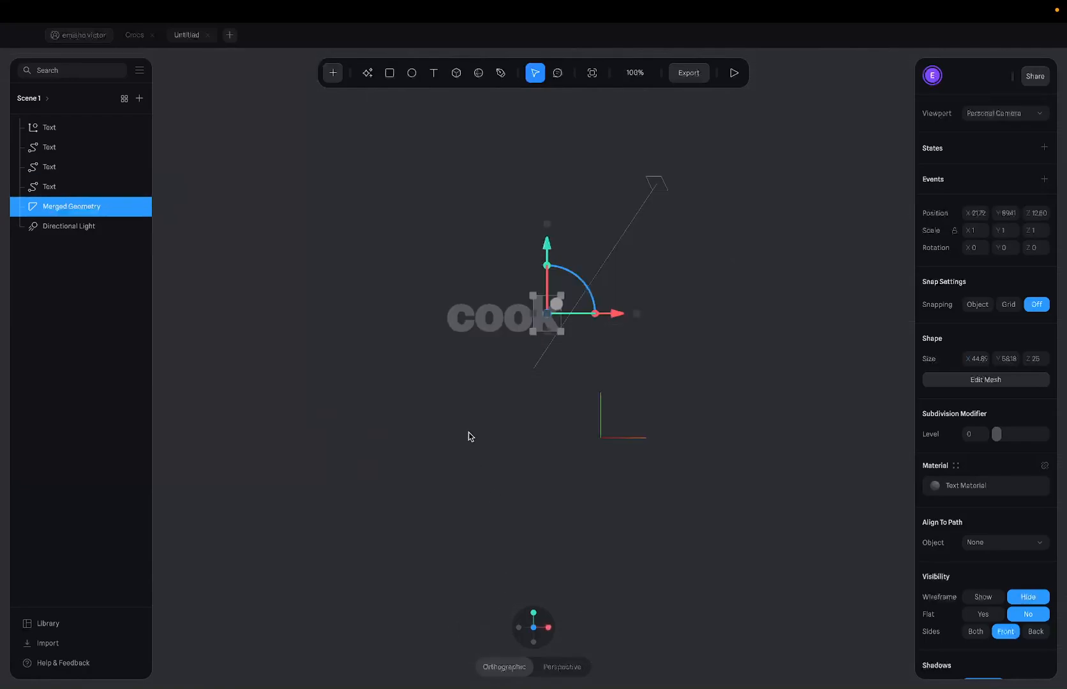
left_click(485, 410)
left_click_drag(405, 247, 574, 338)
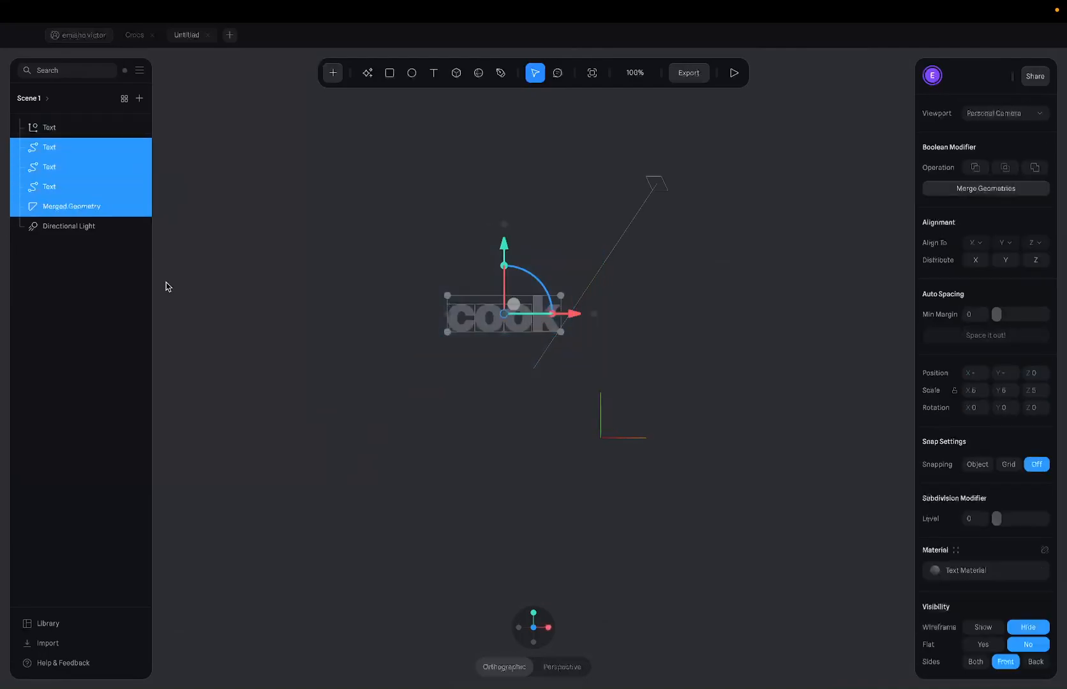
left_click(83, 130)
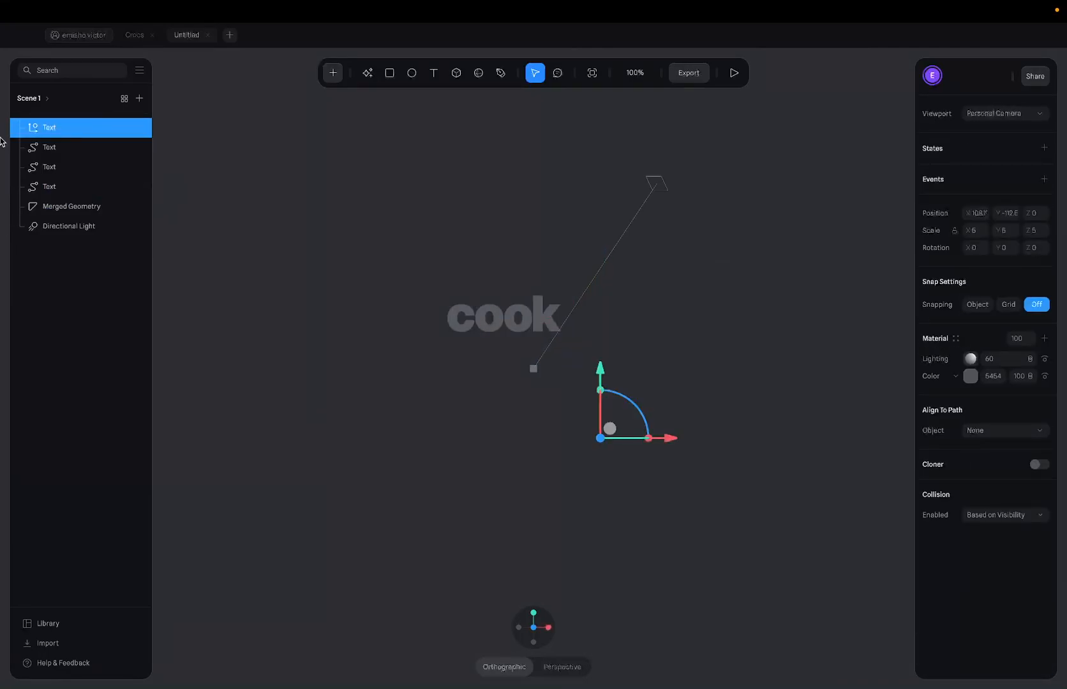
key("Delete")
Group the letters c, o, o and the merged k into one group
left_click_drag(381, 281, 624, 351)
key("ctrl+g")
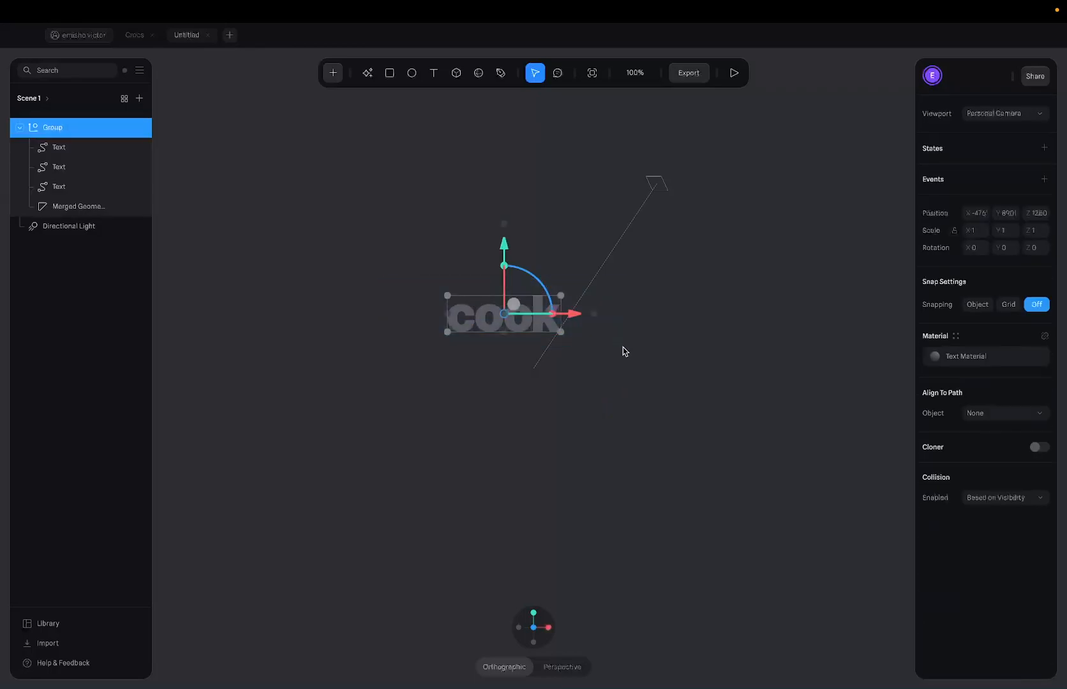
scroll(529, 281, "up", 10, "ctrl")
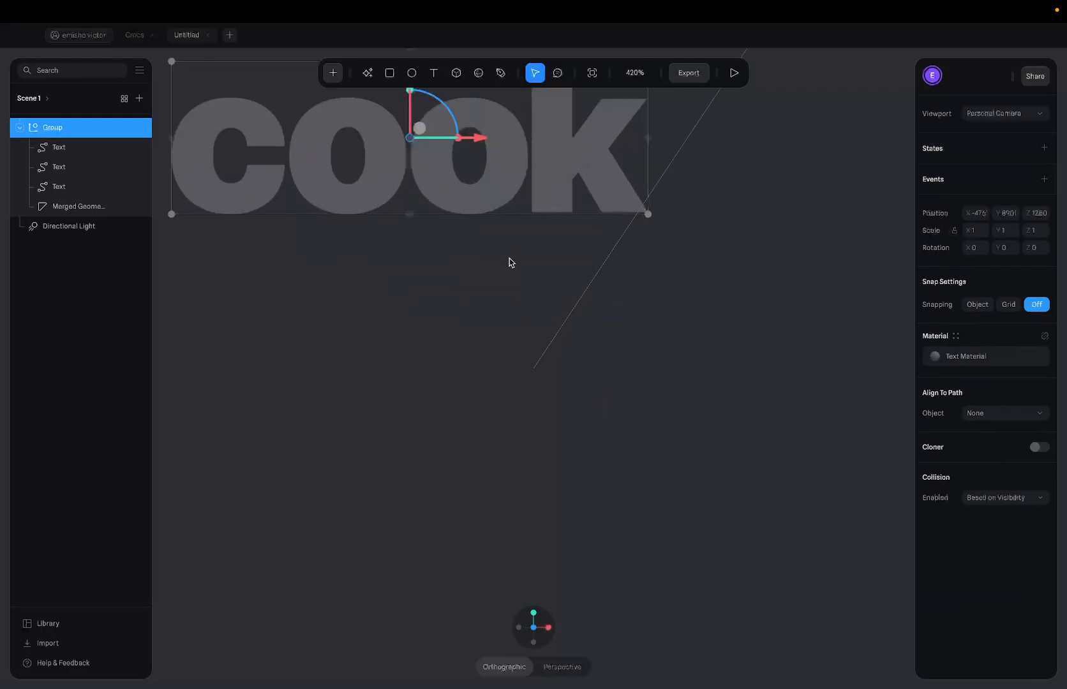
scroll(508, 258, "up", 3)
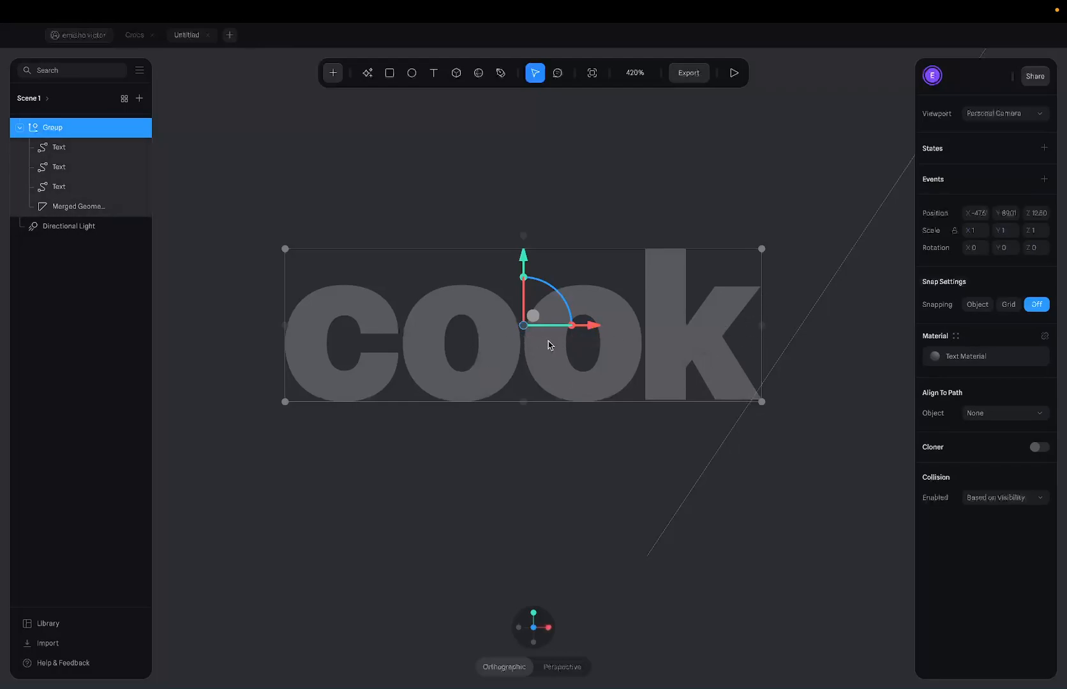
Switch to the Google Meet call, admit the waiting participant and return to Spline
key("ctrl+Right")
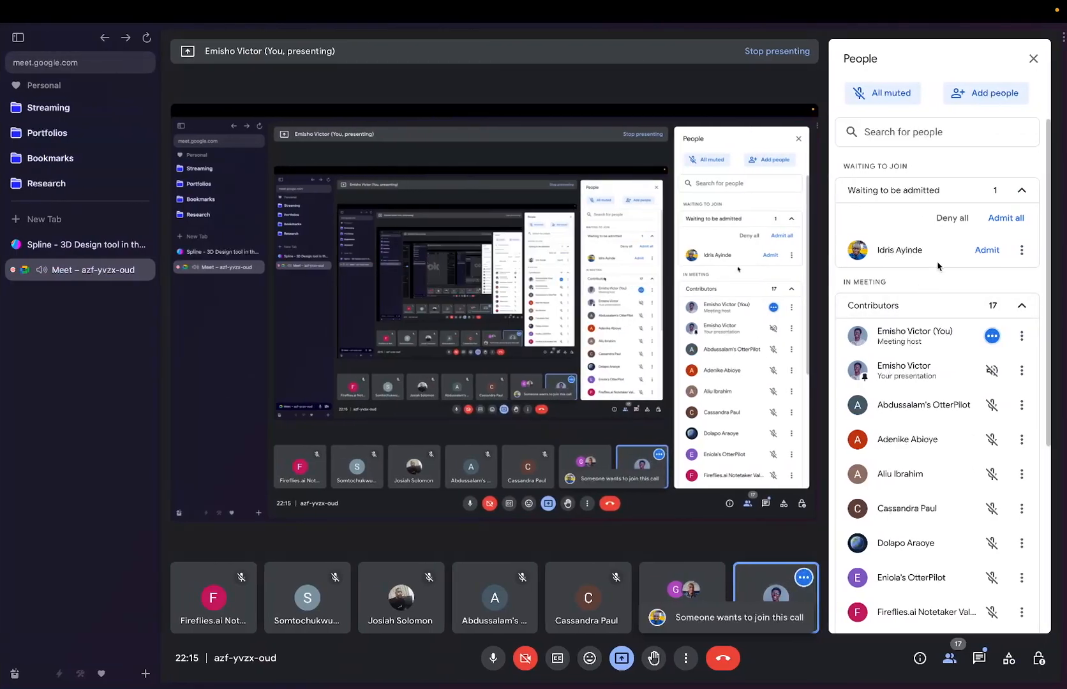
left_click(983, 250)
key("ctrl+Left")
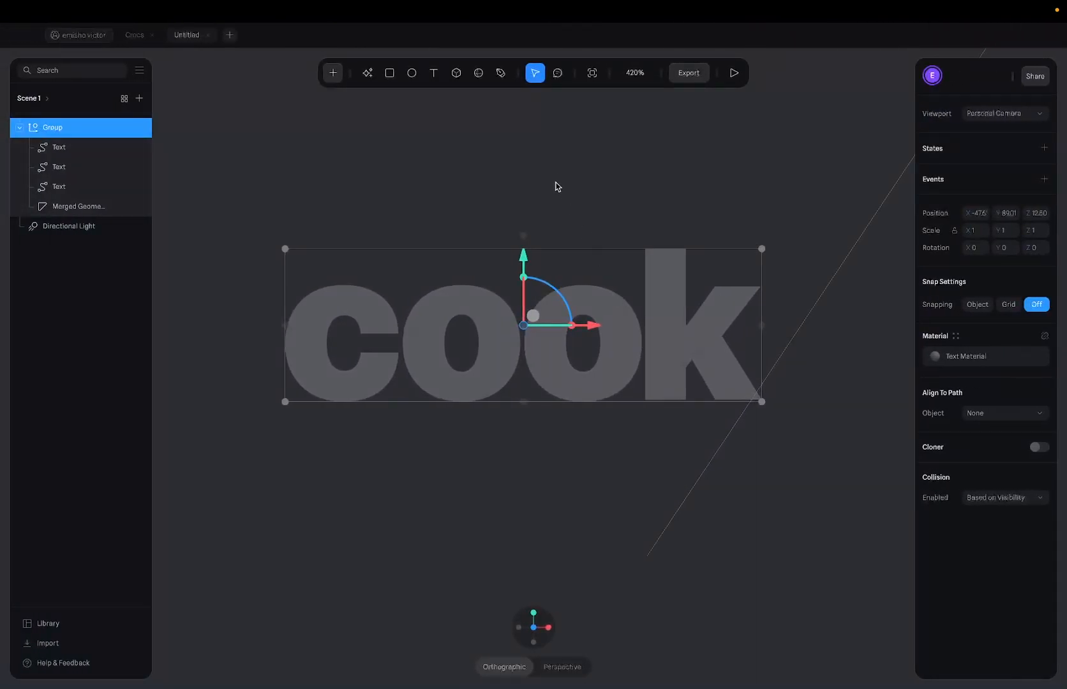
Copy the hex value of the background color from the Crocs scene
left_click(594, 208)
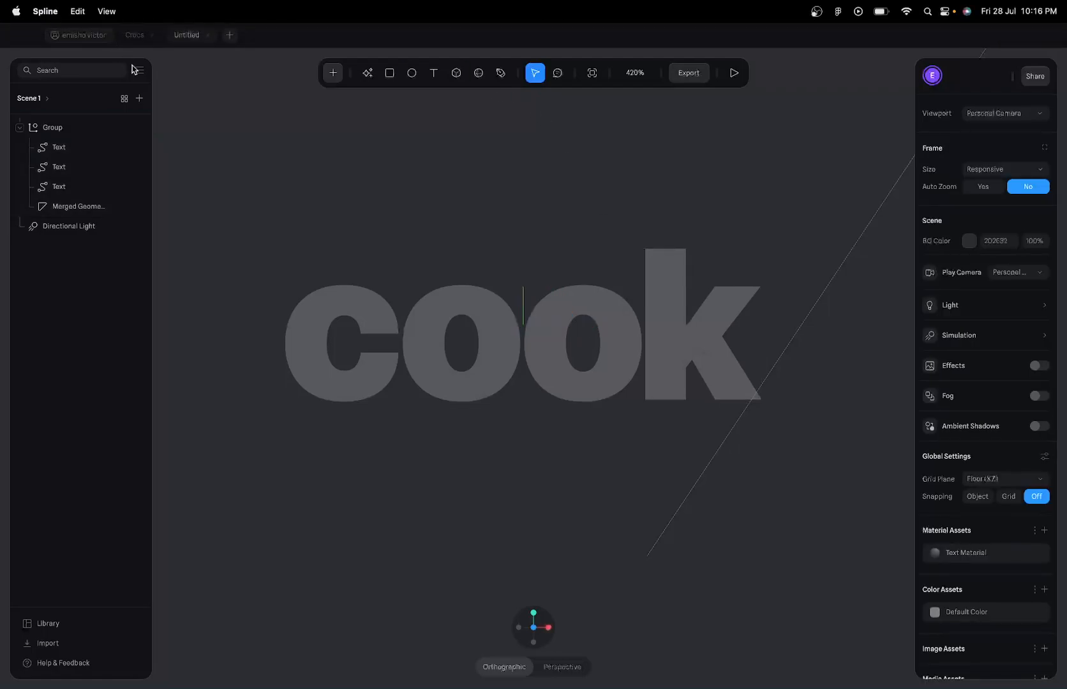
left_click(134, 37)
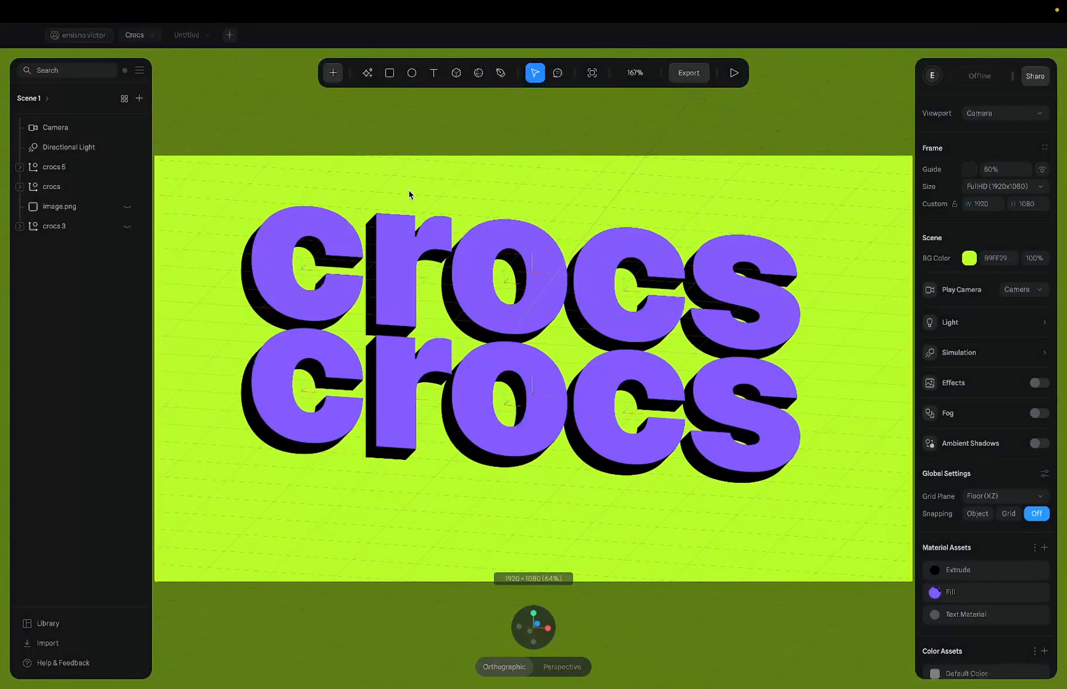
left_click(999, 259)
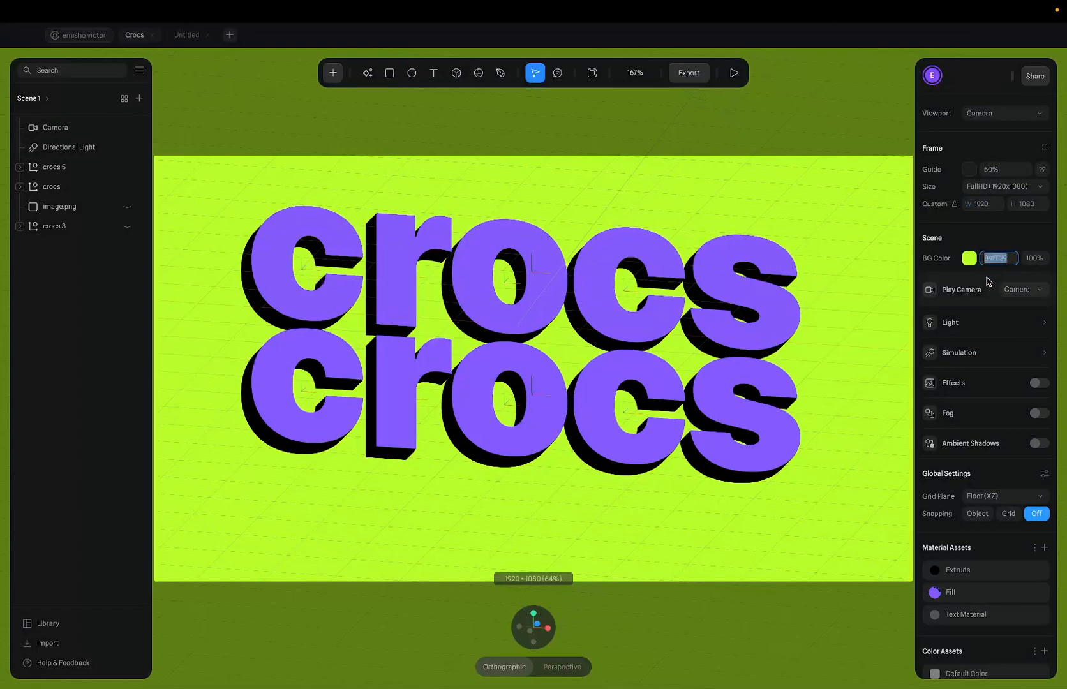
key("ctrl+Right")
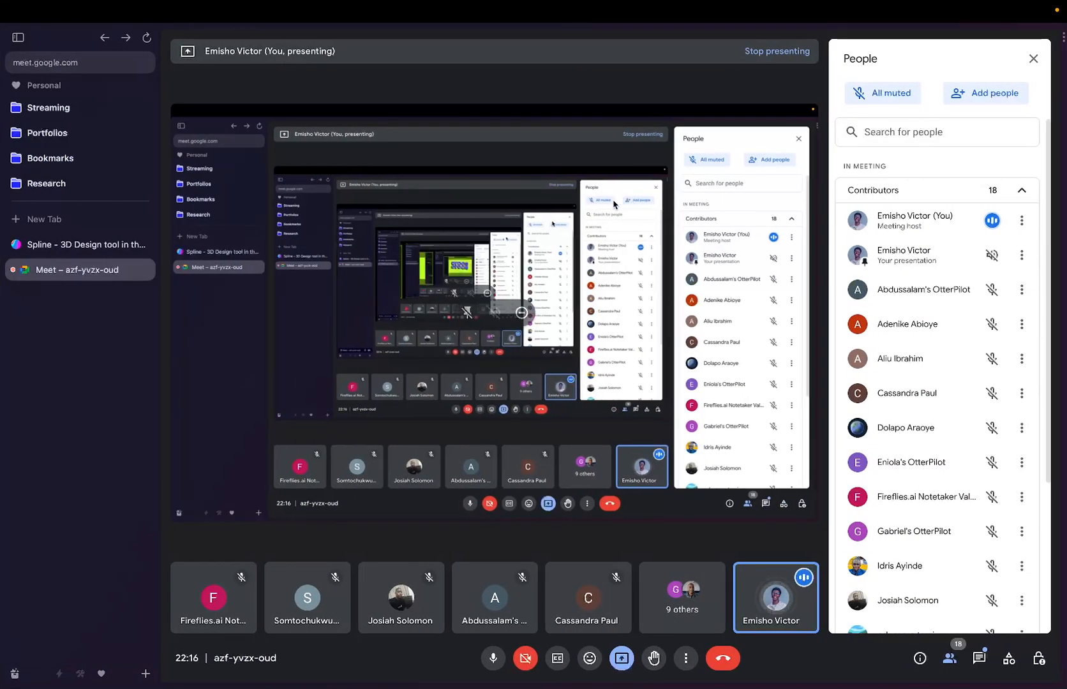
key("ctrl+Right")
key("ctrl+Left")
key("ctrl+Left")
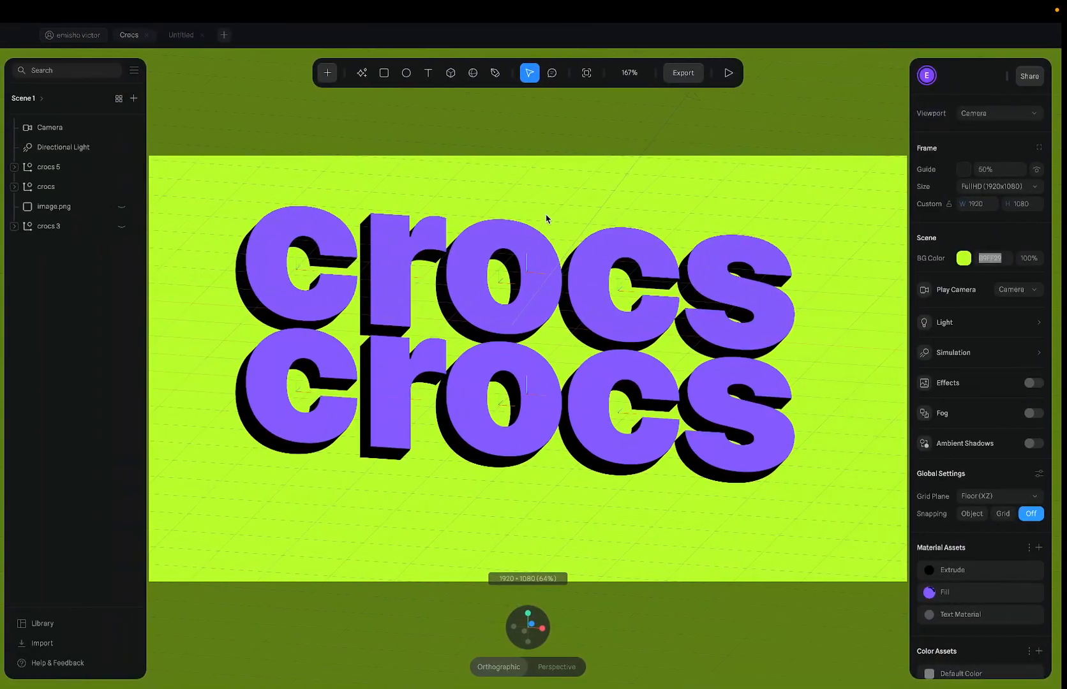
Set the background color of the untitled "cook" scene to the lime green B9FF29
left_click(181, 36)
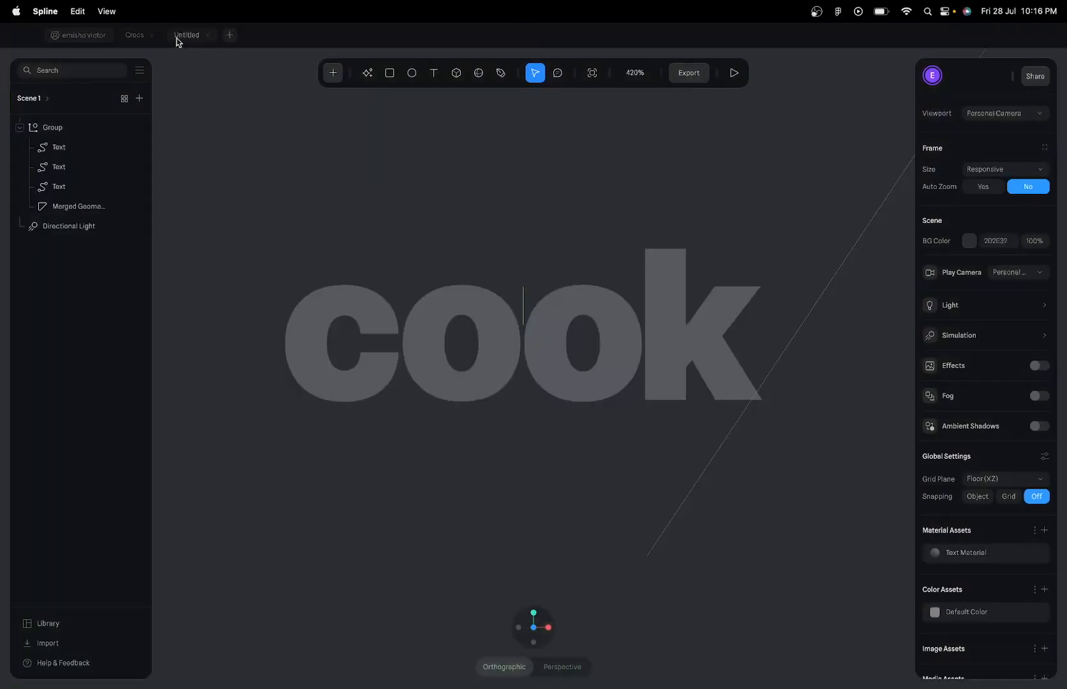
left_click(1003, 243)
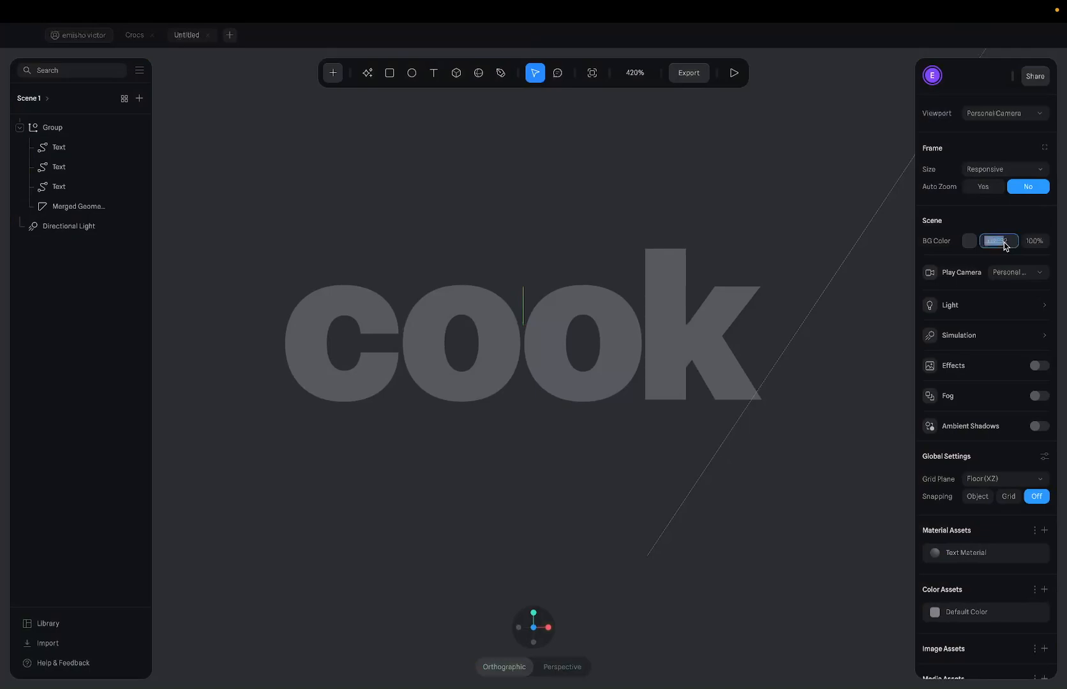
type("12")
key("Return")
left_click(1010, 245)
type("E")
key("Return")
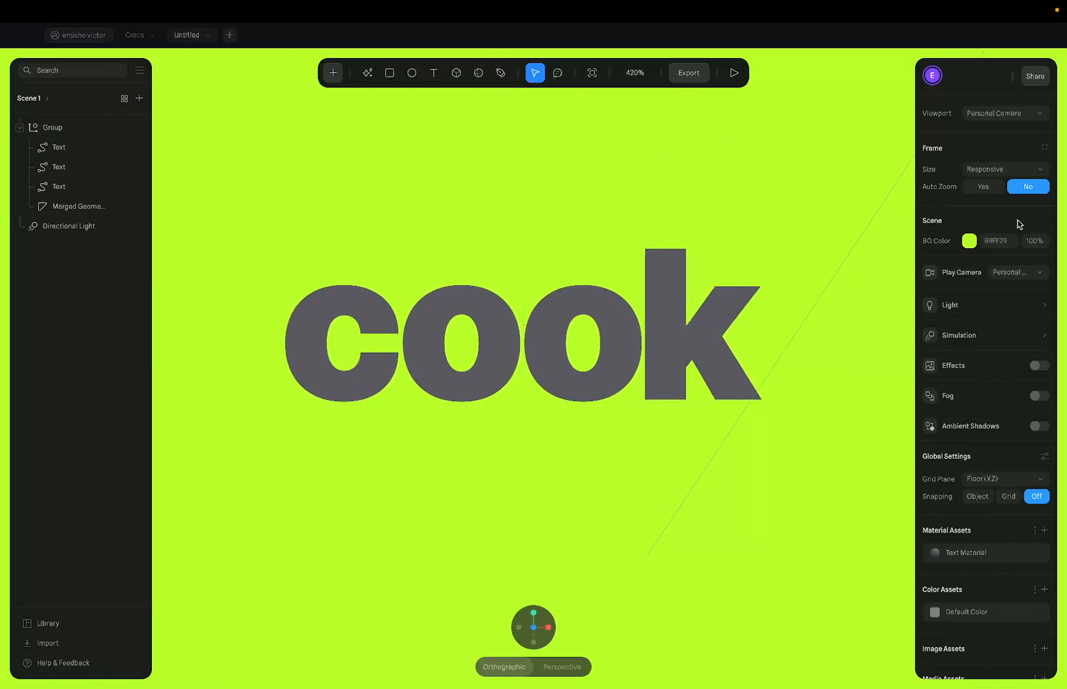
left_click(969, 241)
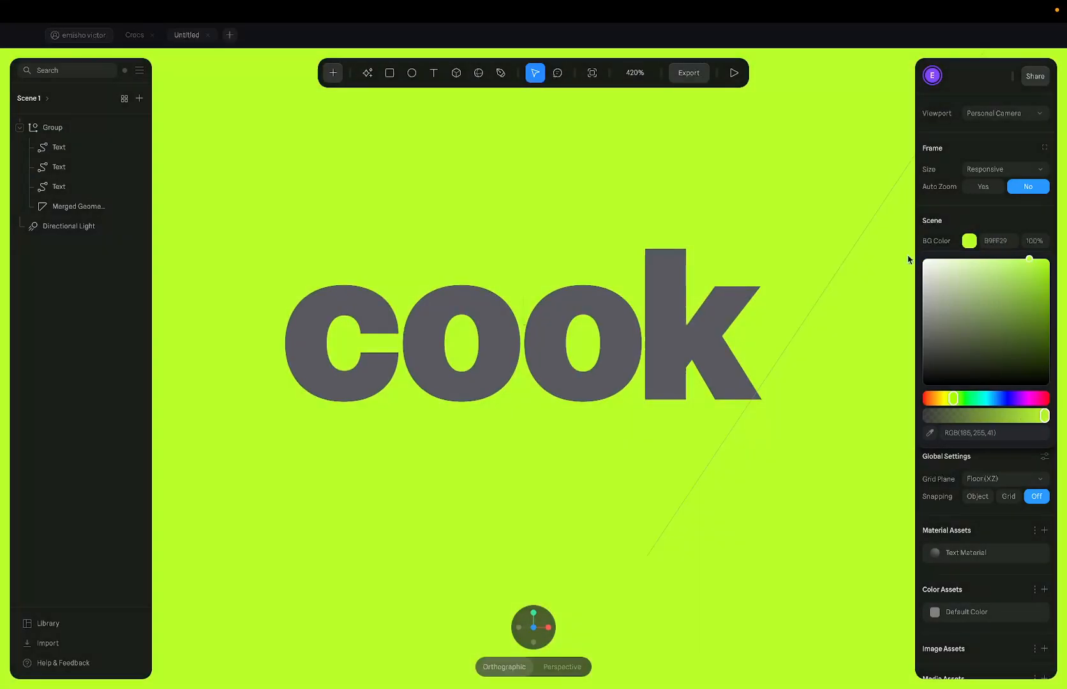
left_click(608, 166)
Try moving the first letter o upward on its own within the group, and undo the move
left_click(669, 298)
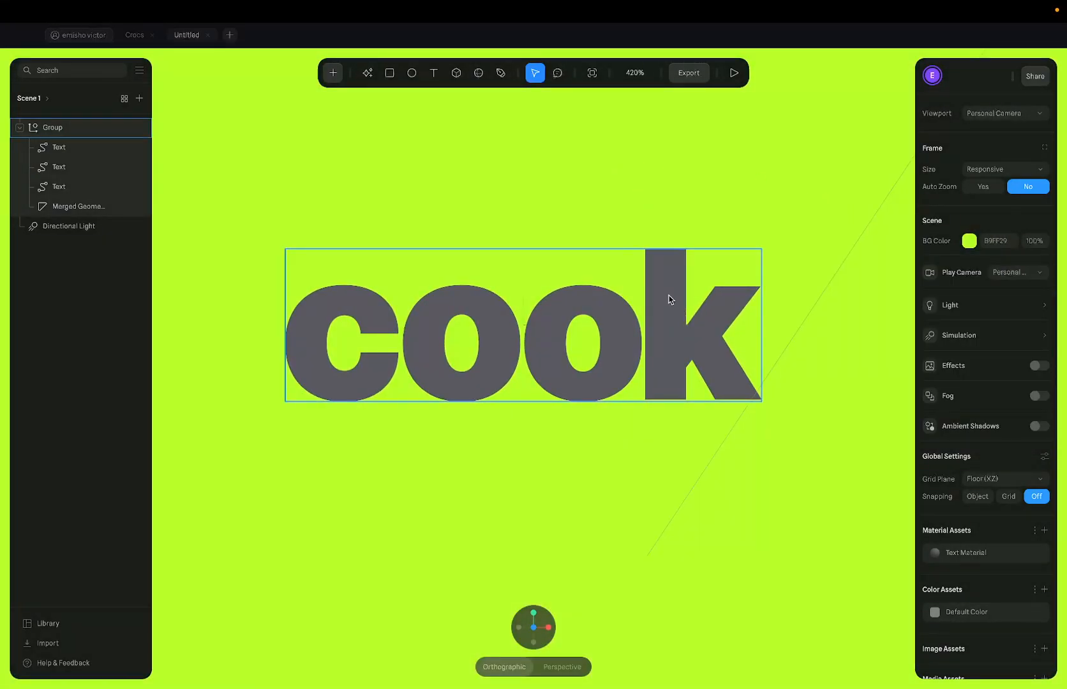
left_click(668, 299)
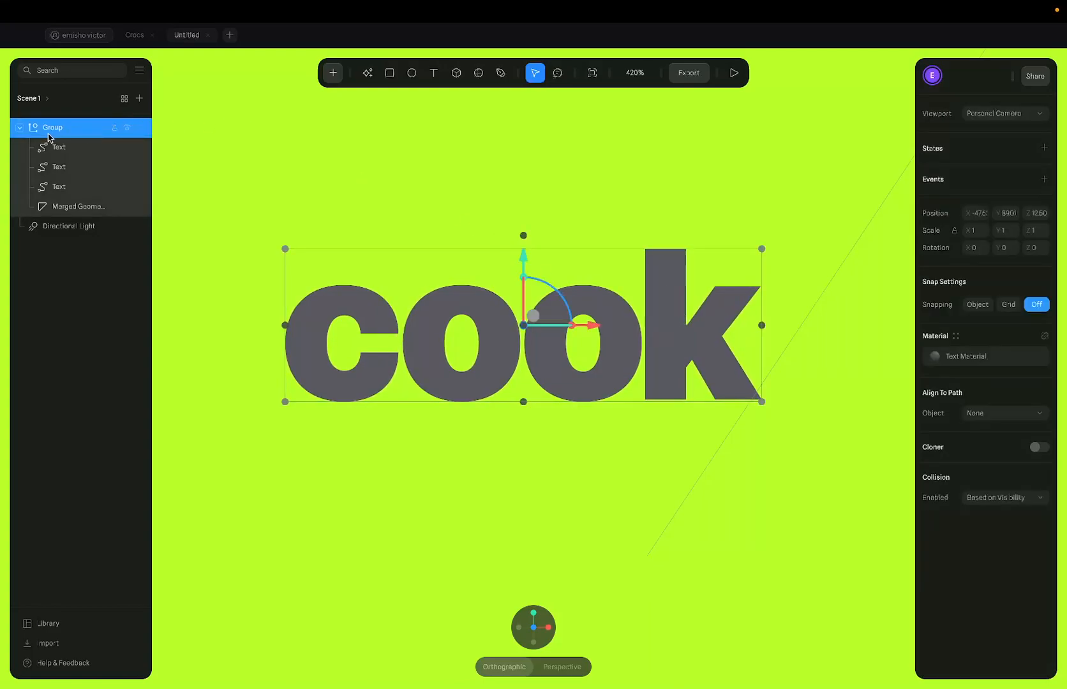
left_click(62, 148)
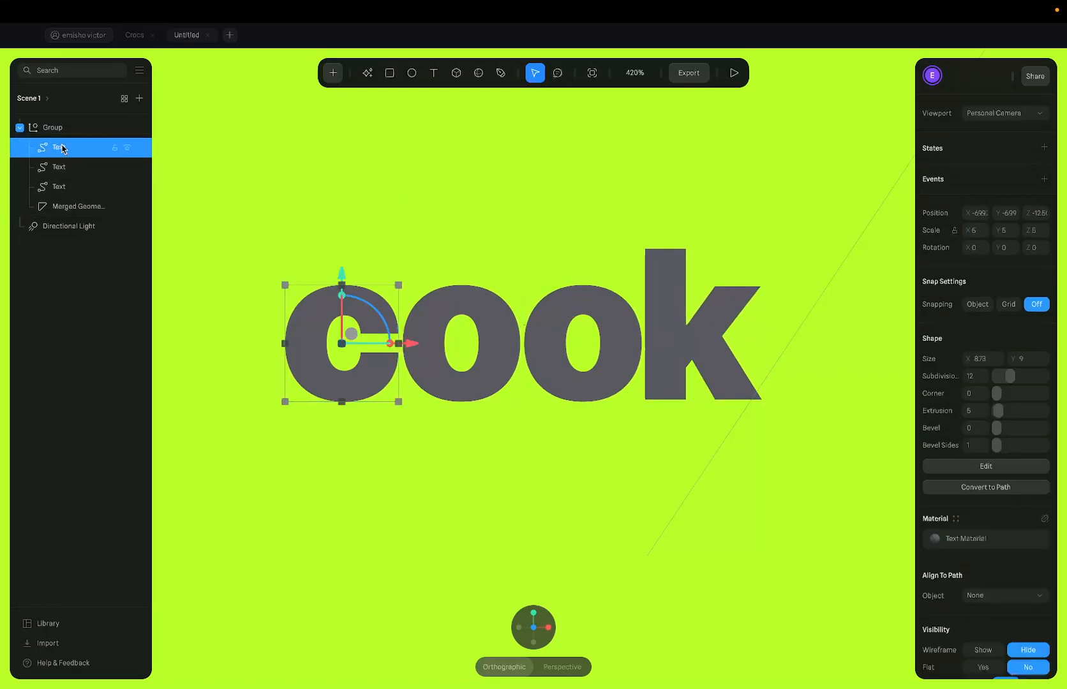
left_click(55, 127)
left_click(60, 147)
left_click(452, 305)
left_click_drag(461, 276, 464, 228)
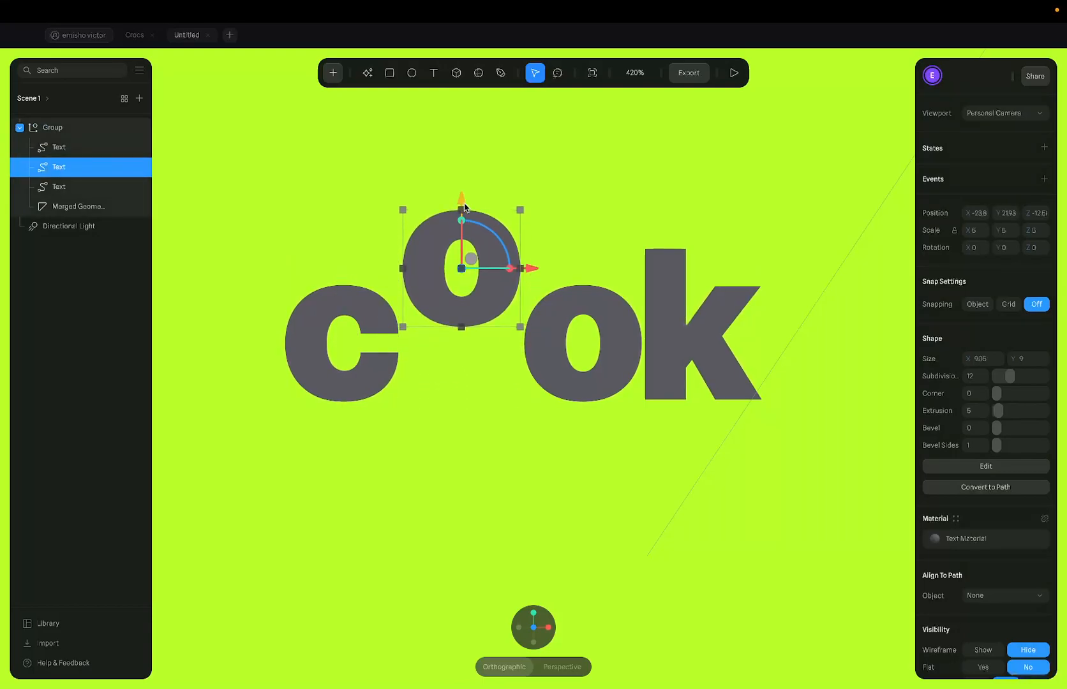
key("ctrl+z")
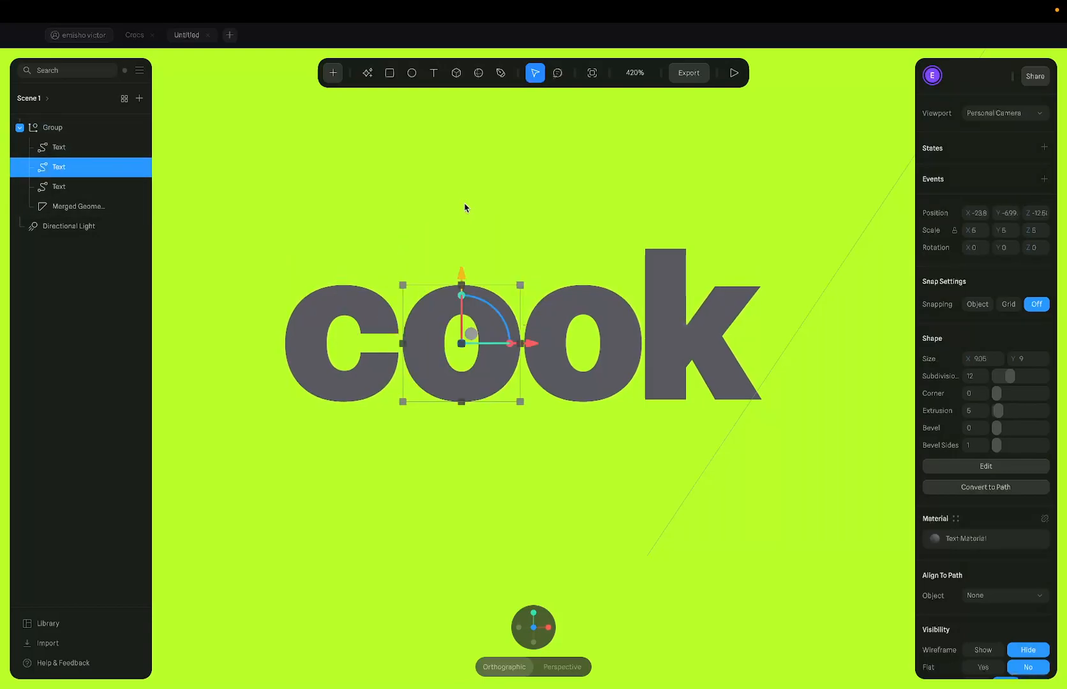
Rename the group's four letter objects as c, o, o and k, and deselect them
double_click(59, 148)
type("c")
double_click(61, 167)
type("o")
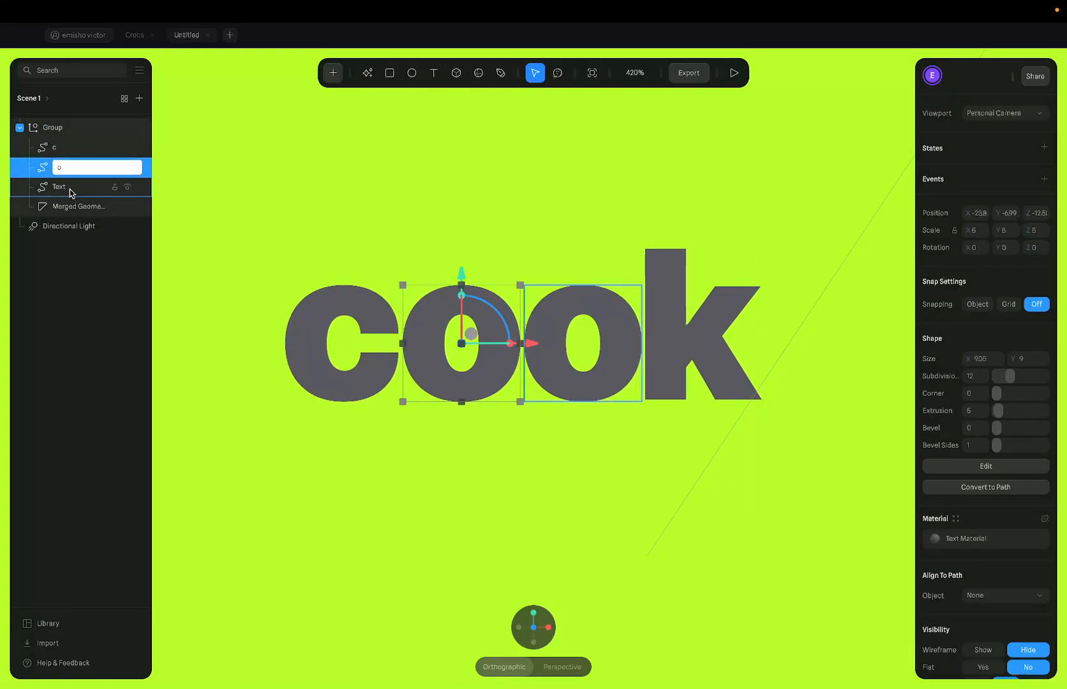
left_click(71, 193)
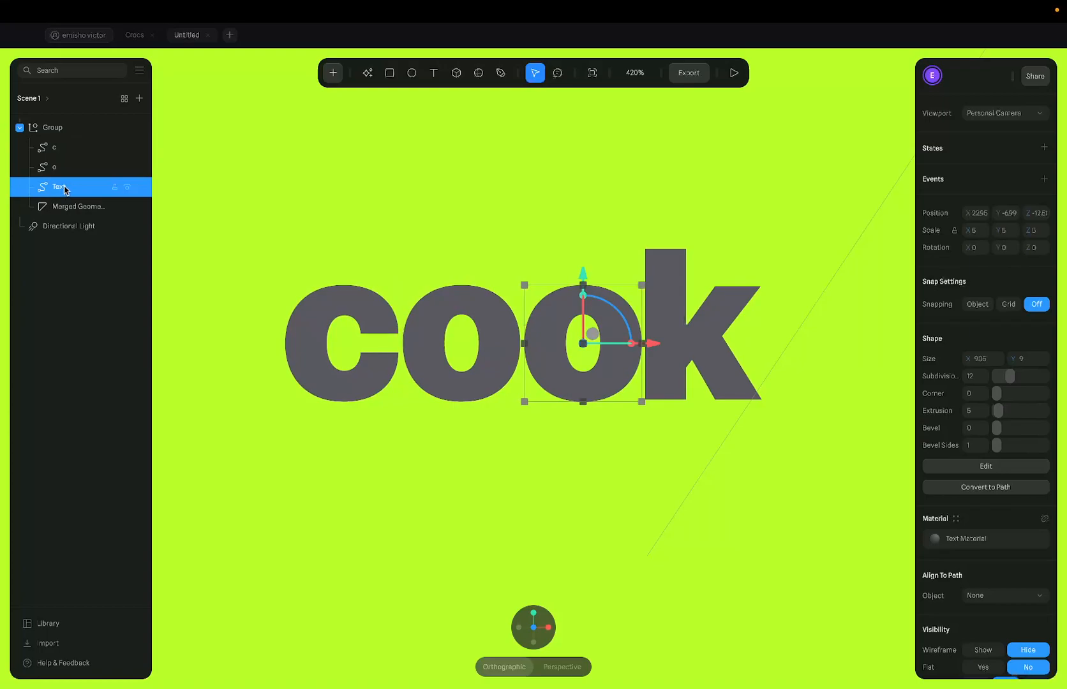
double_click(64, 189)
type("o")
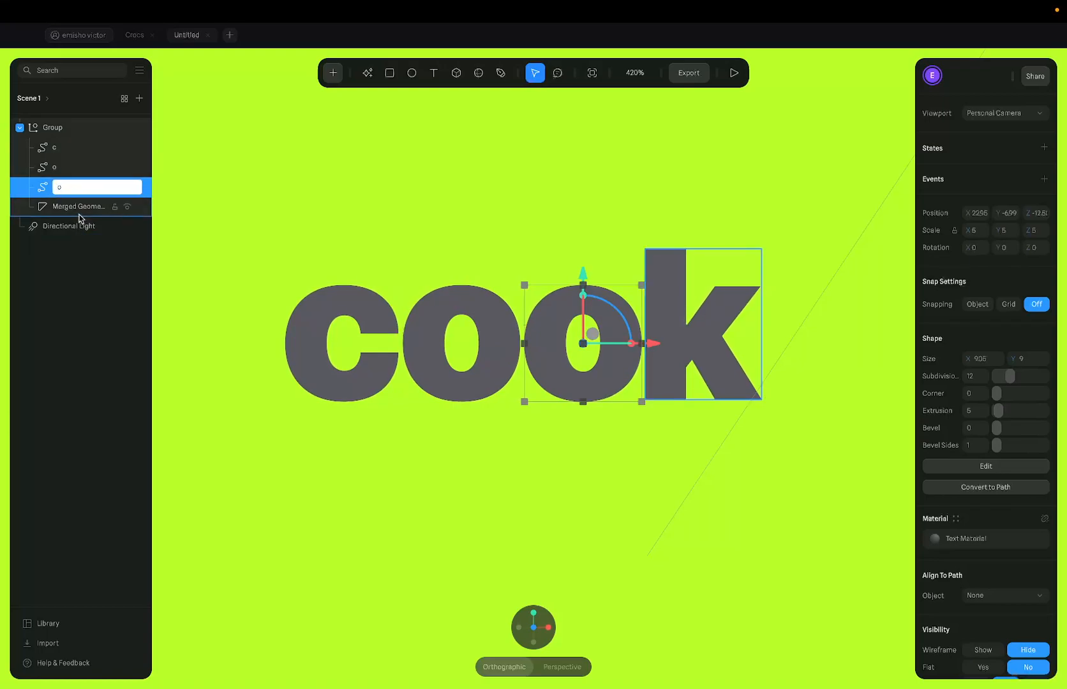
left_click(79, 210)
double_click(79, 207)
type("k")
key("Return")
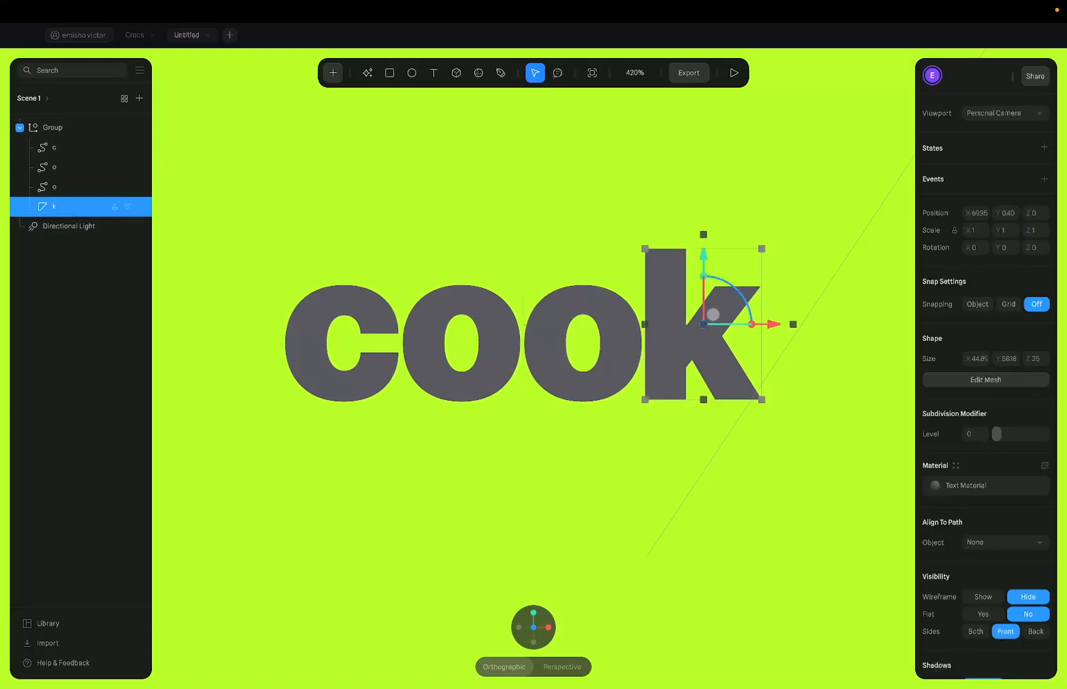
left_click(527, 224)
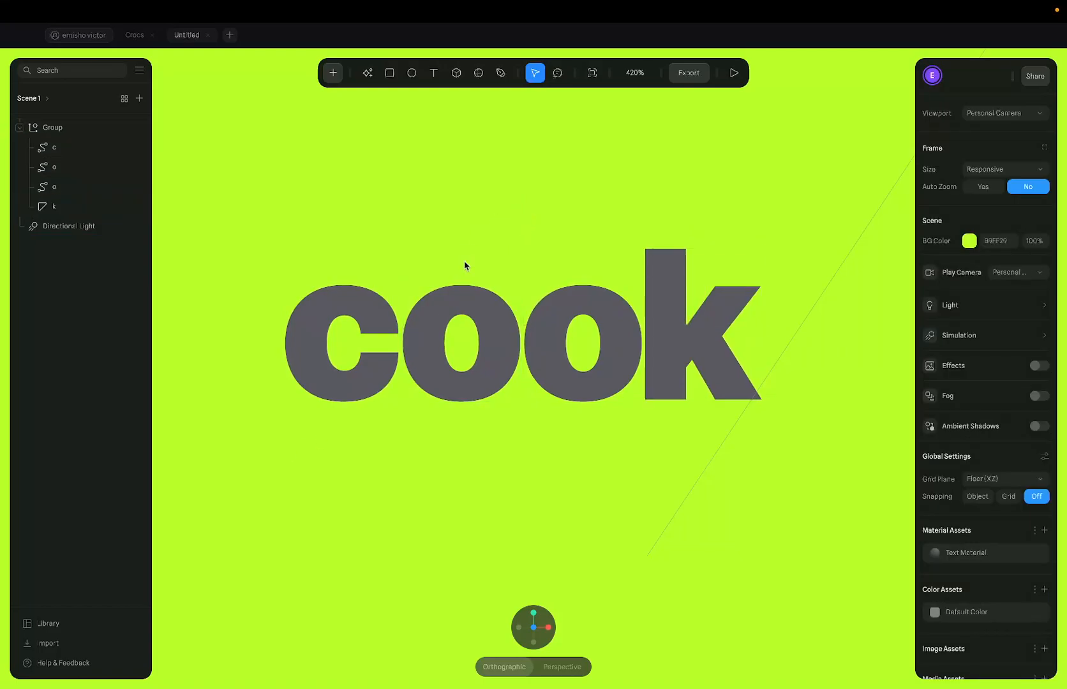
Rename the group that holds the four letters as cook
left_click(441, 322)
double_click(52, 127)
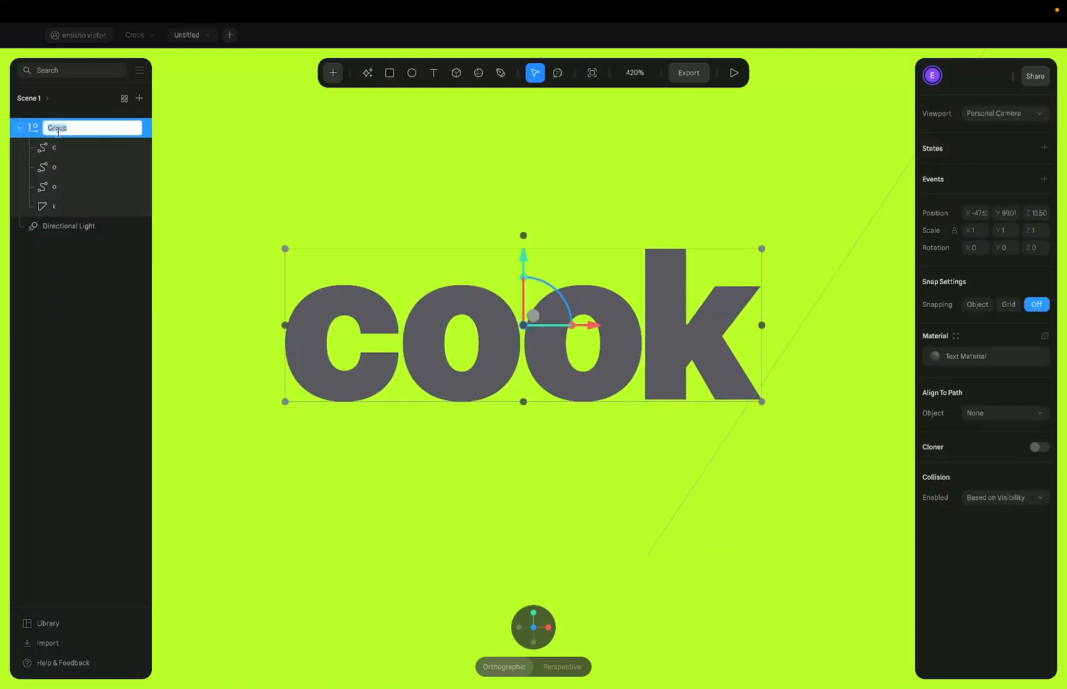
type("cook")
key("Return")
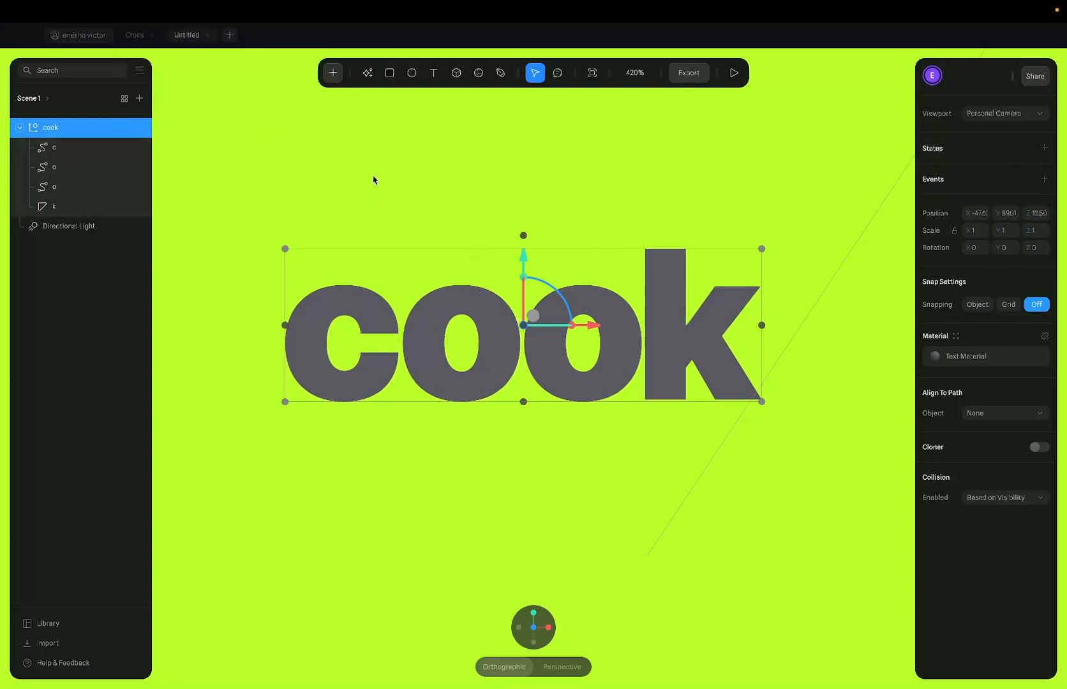
Switch to the Crocs scene and examine the stacked lettering used as the reference
left_click(135, 35)
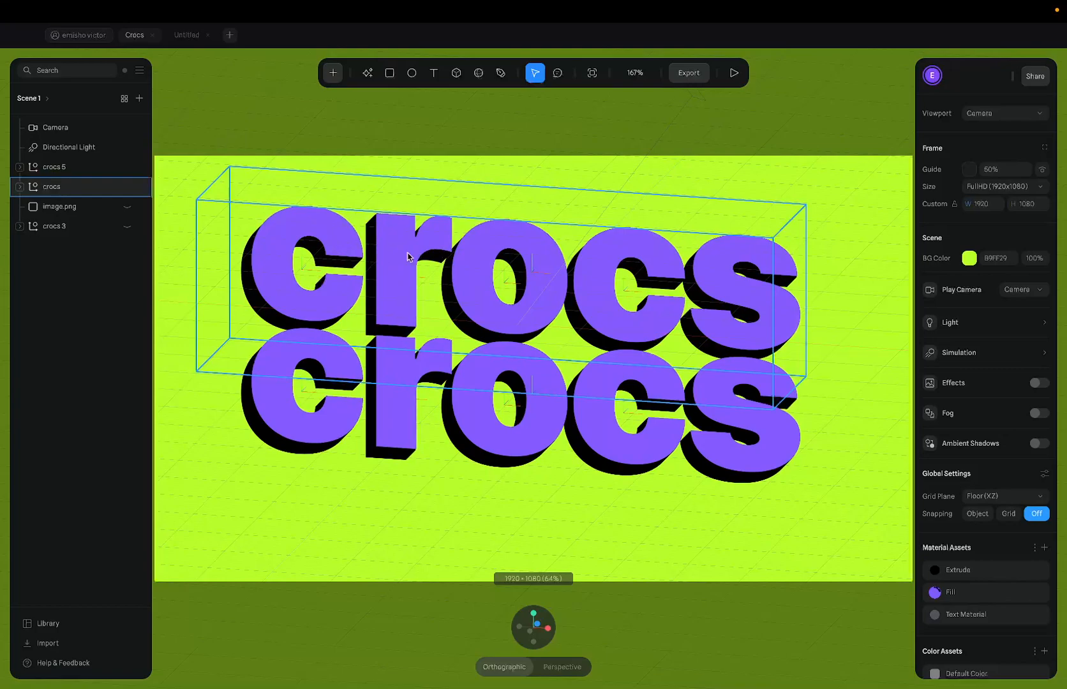
left_click(333, 189)
left_click(307, 262)
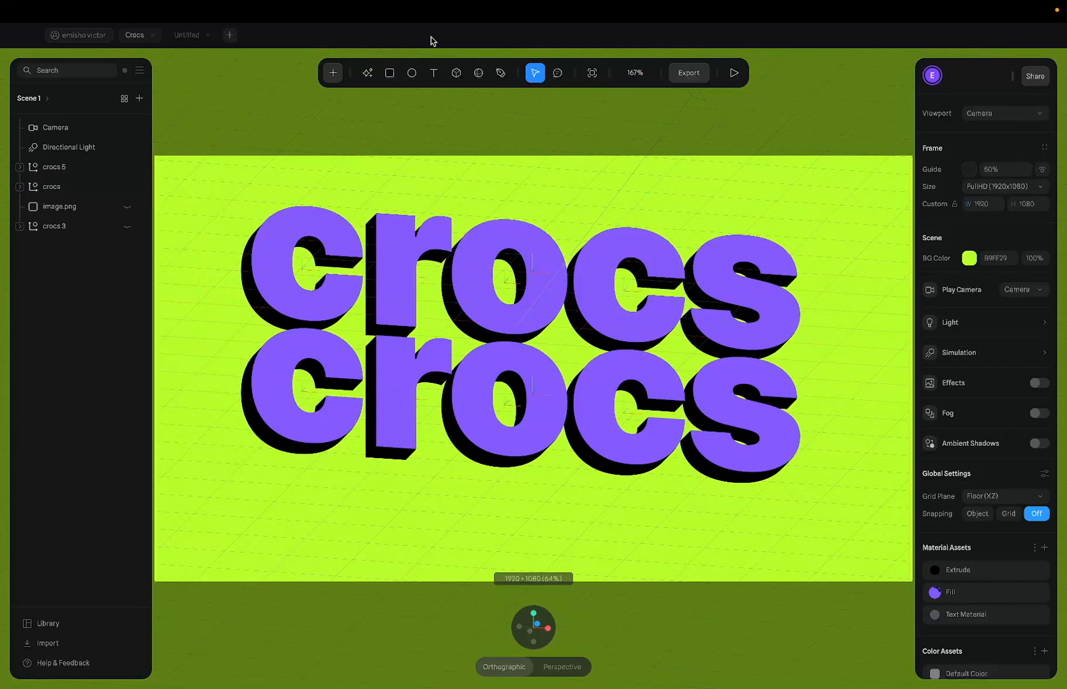
Return to the cook scene and examine the depth of the extruded letters from the side and in isometric view
left_click(182, 38)
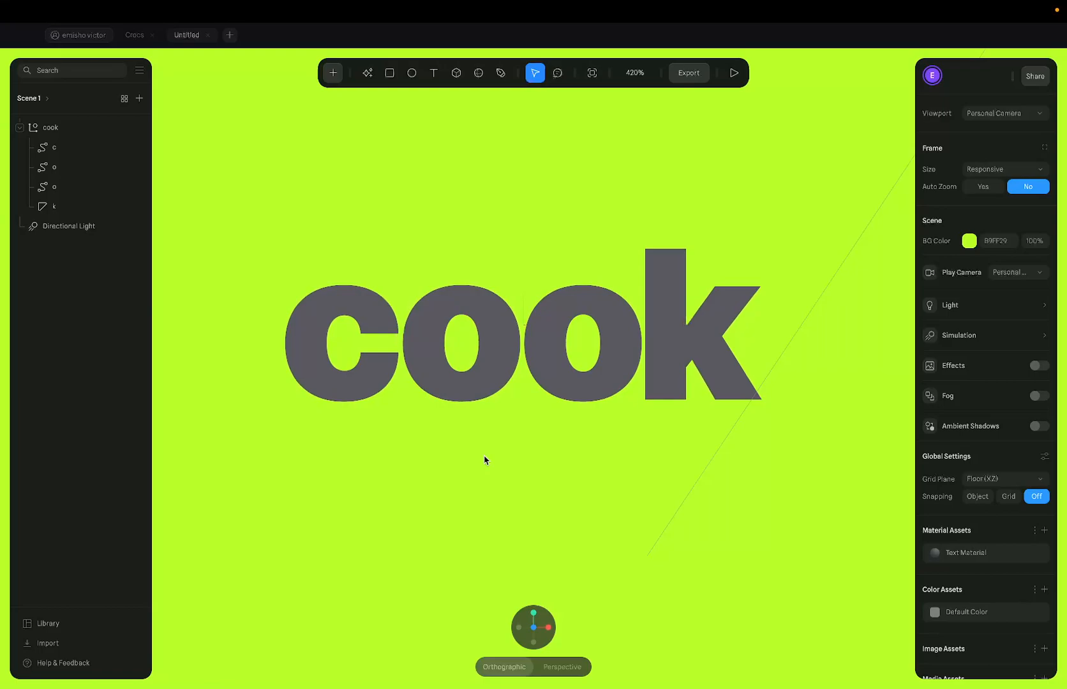
mouse_move(484, 457)
left_mouse_down("alt")
mouse_move(522, 459)
mouse_move(496, 462)
left_mouse_up("alt")
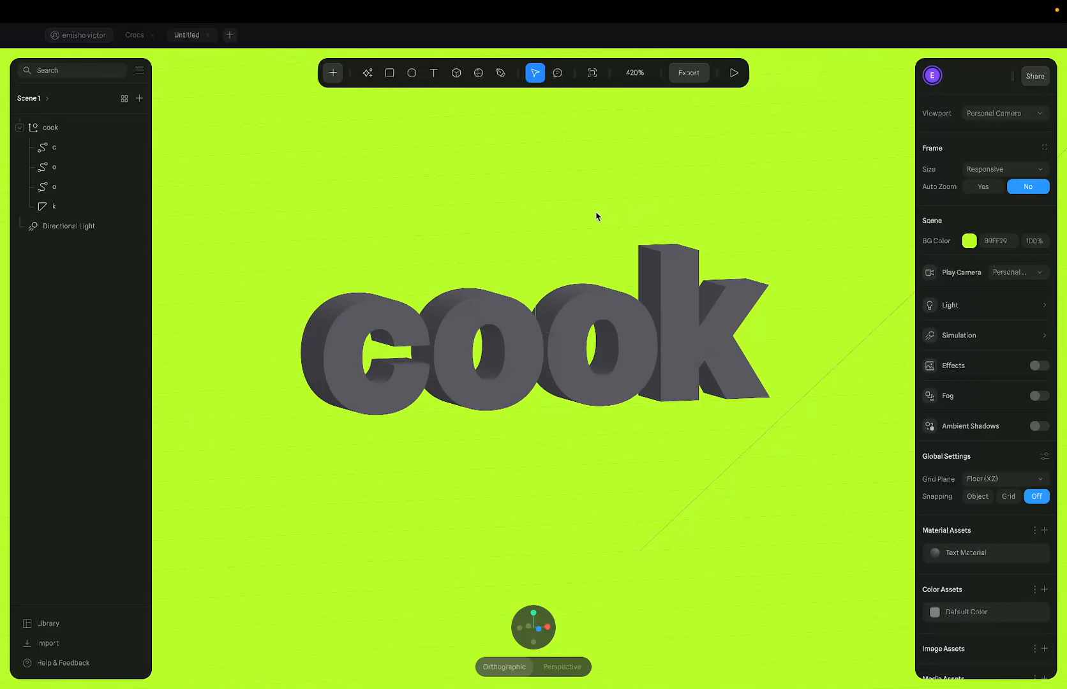
left_click_drag(595, 217, 625, 219, "alt")
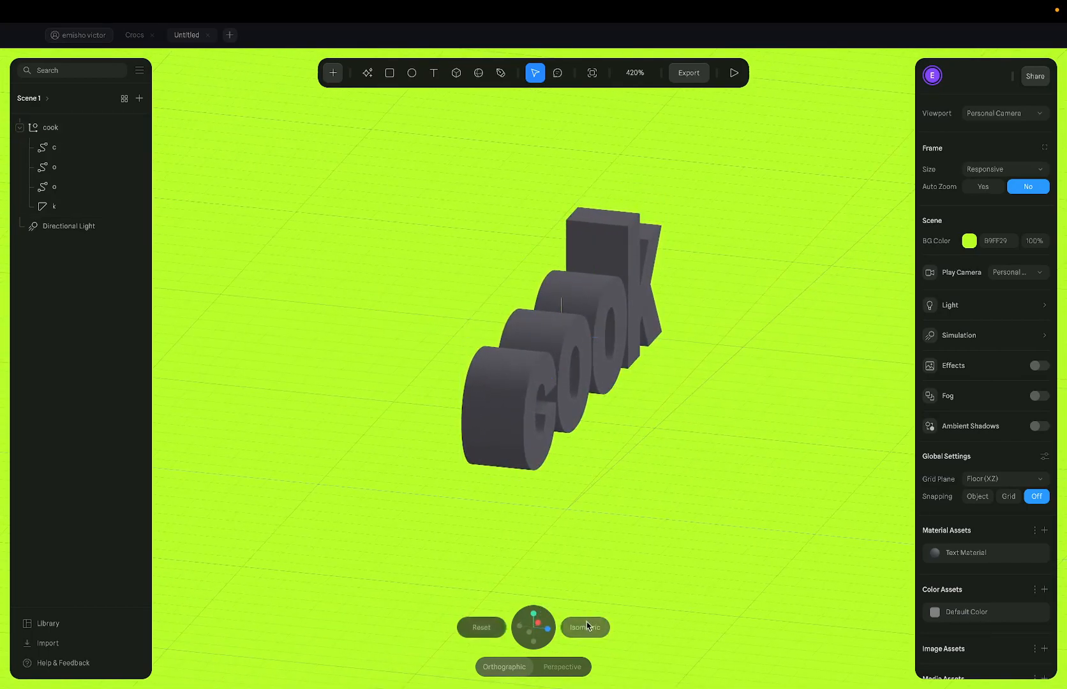
left_click(587, 626)
left_click(620, 332)
left_click(627, 510)
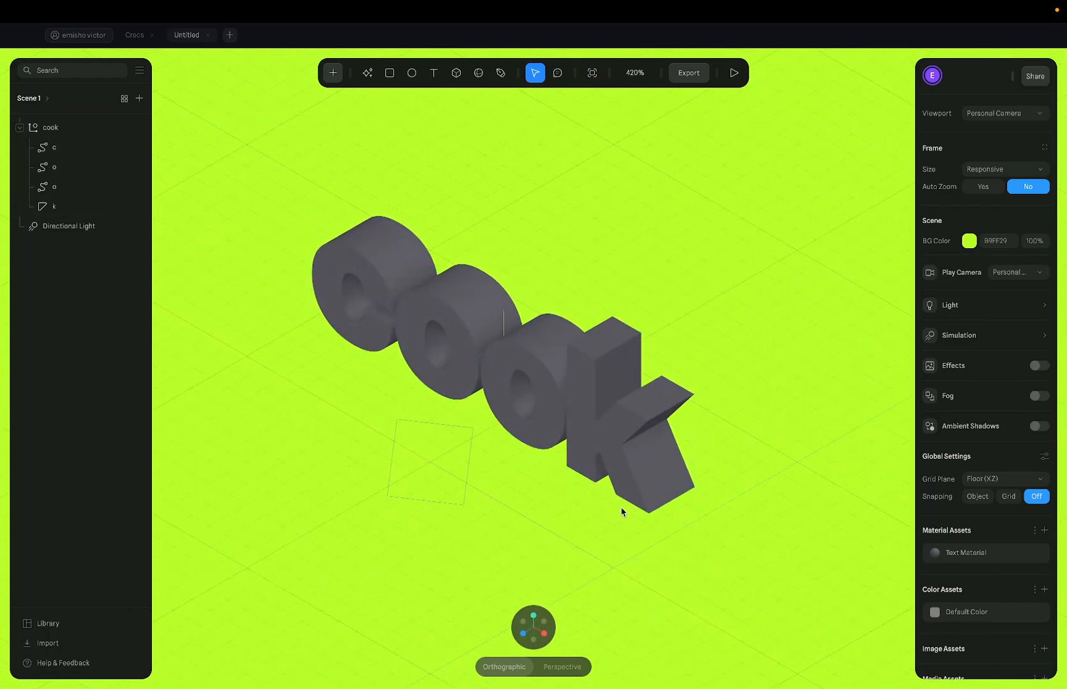
left_click_drag(574, 514, 637, 507, "alt")
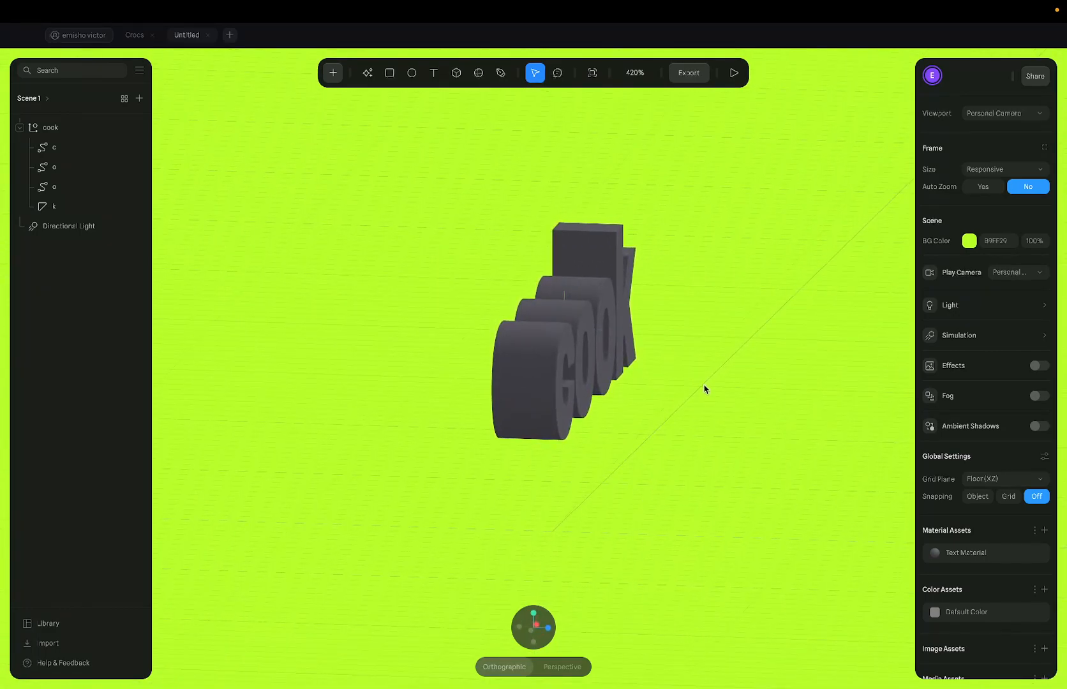
Hide the lighting layer in the Text Material of the cook group's four letters, and open the material's color for editing
left_click(586, 302)
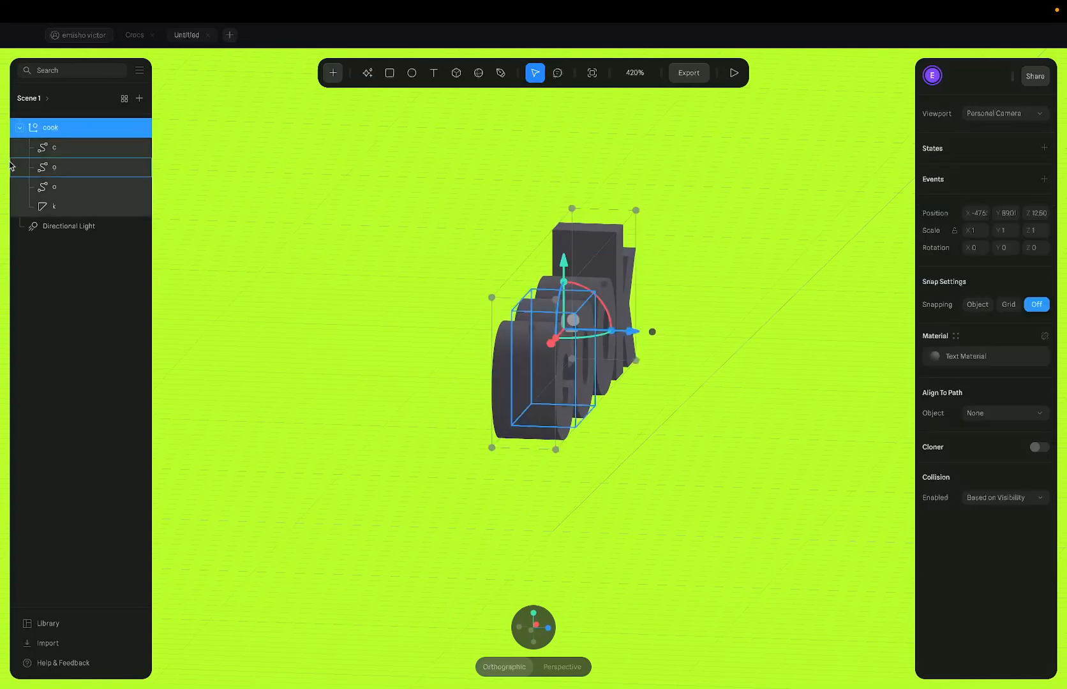
left_click(90, 147)
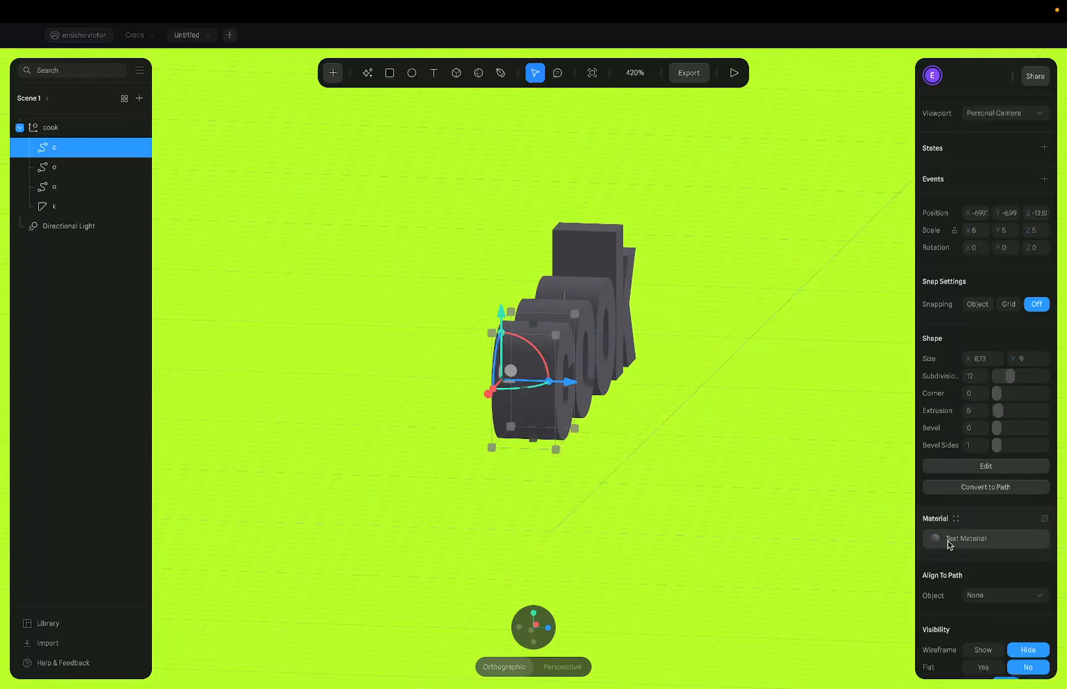
left_click(28, 202, "shift")
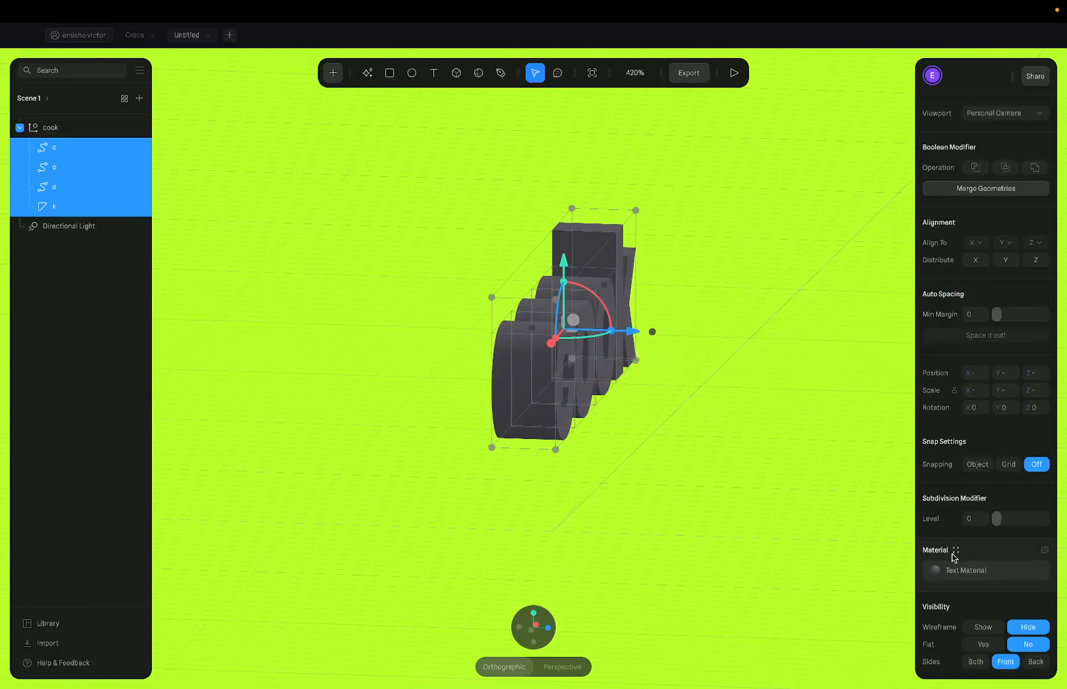
left_click(938, 571)
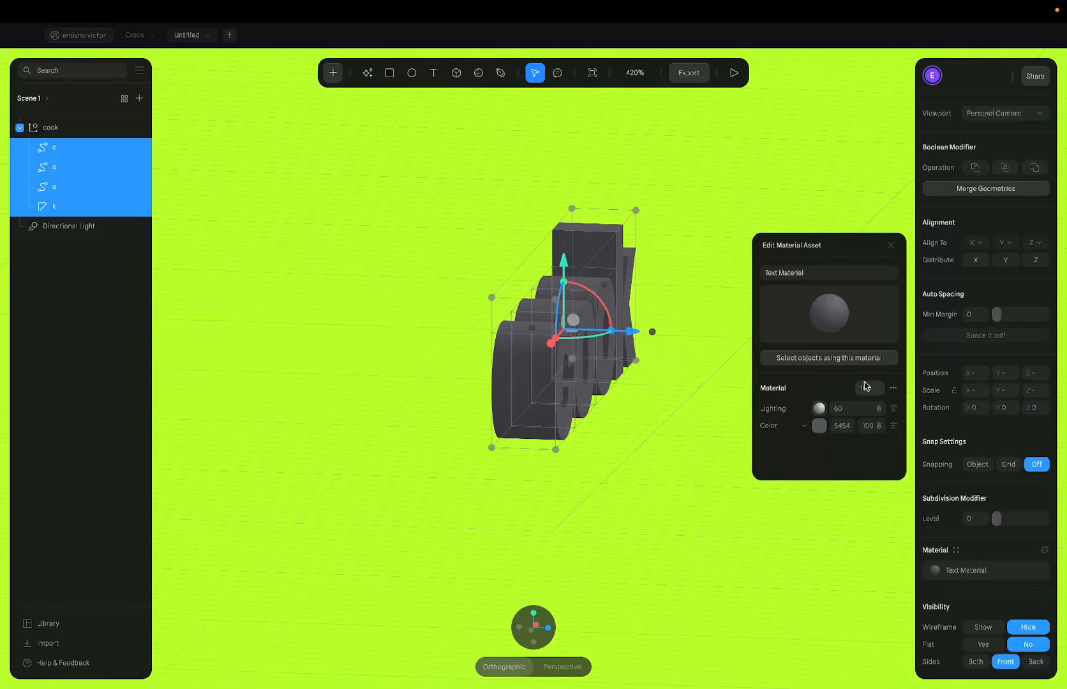
left_click(894, 410)
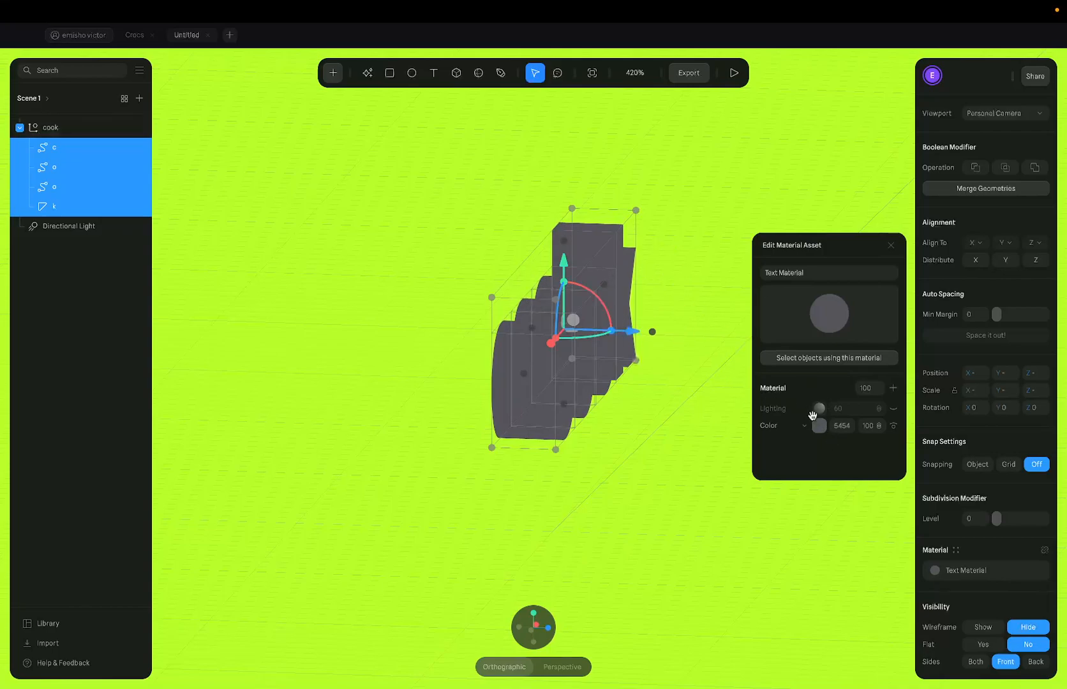
left_click(819, 426)
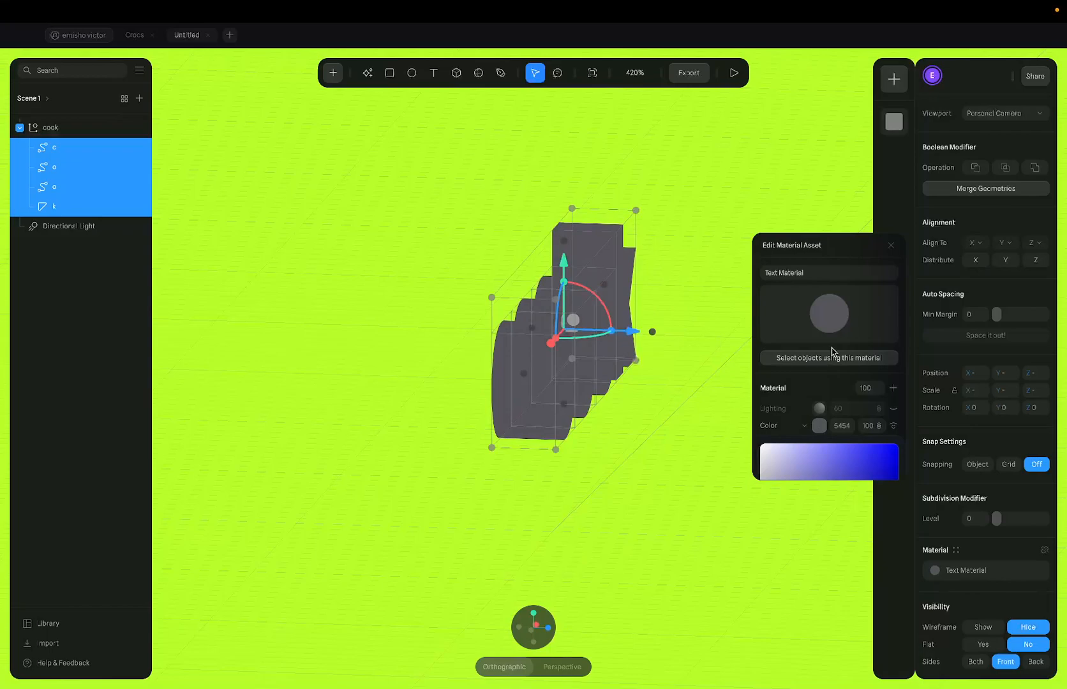
scroll(830, 382, "down", 3)
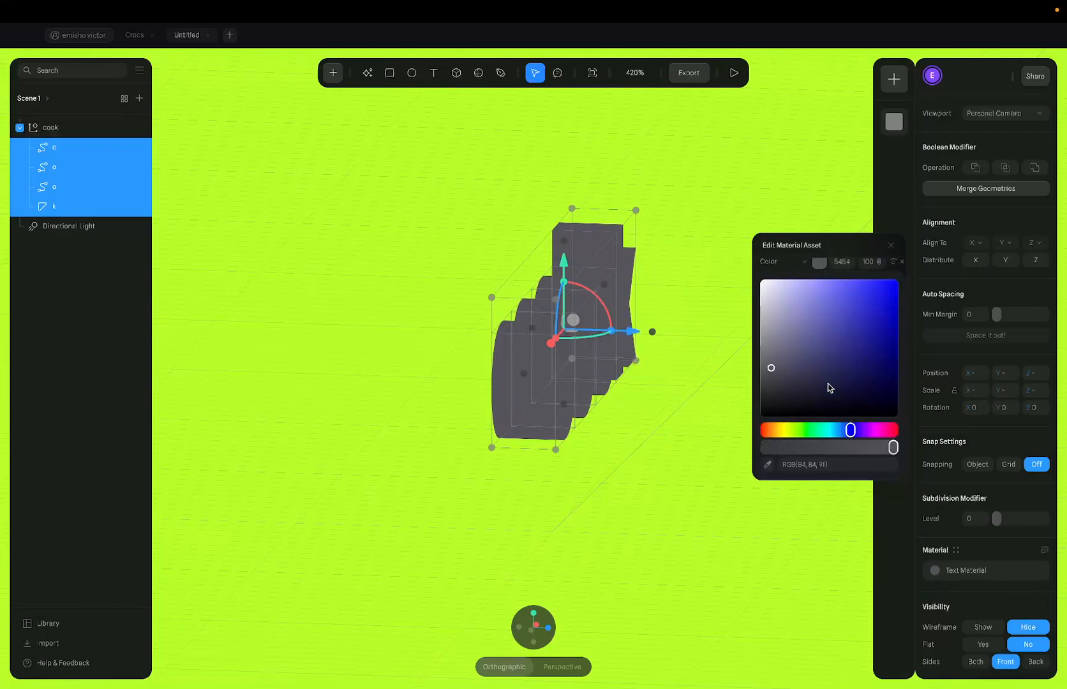
Quit and relaunch Spline in full screen, and open the Crocs file from the recent files
left_click(134, 34)
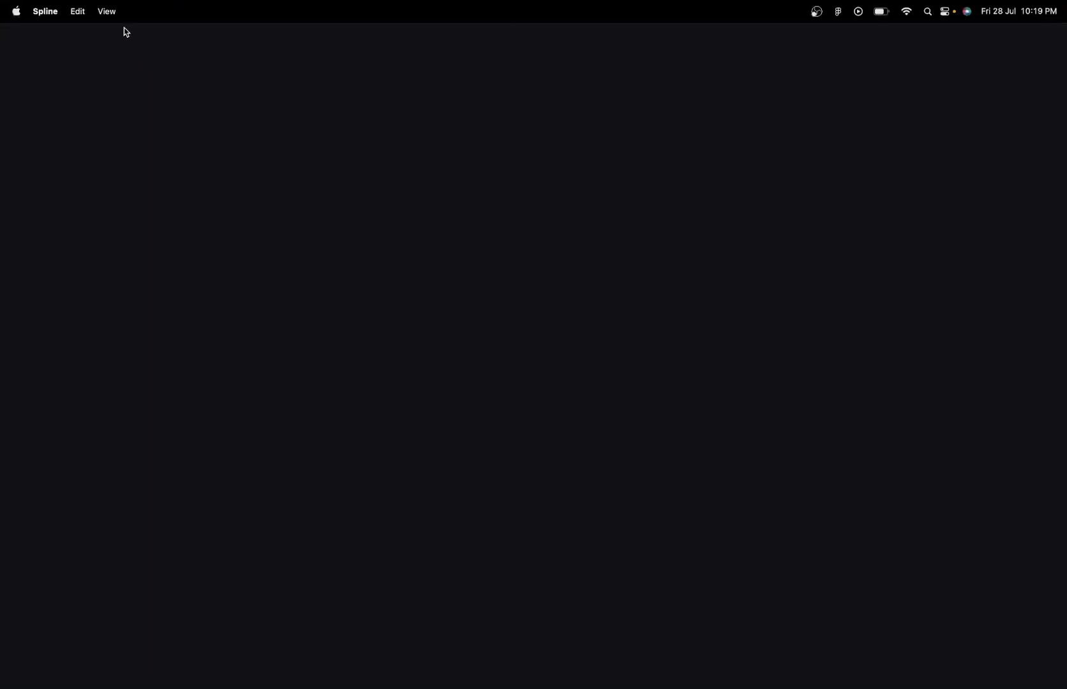
left_click(48, 14)
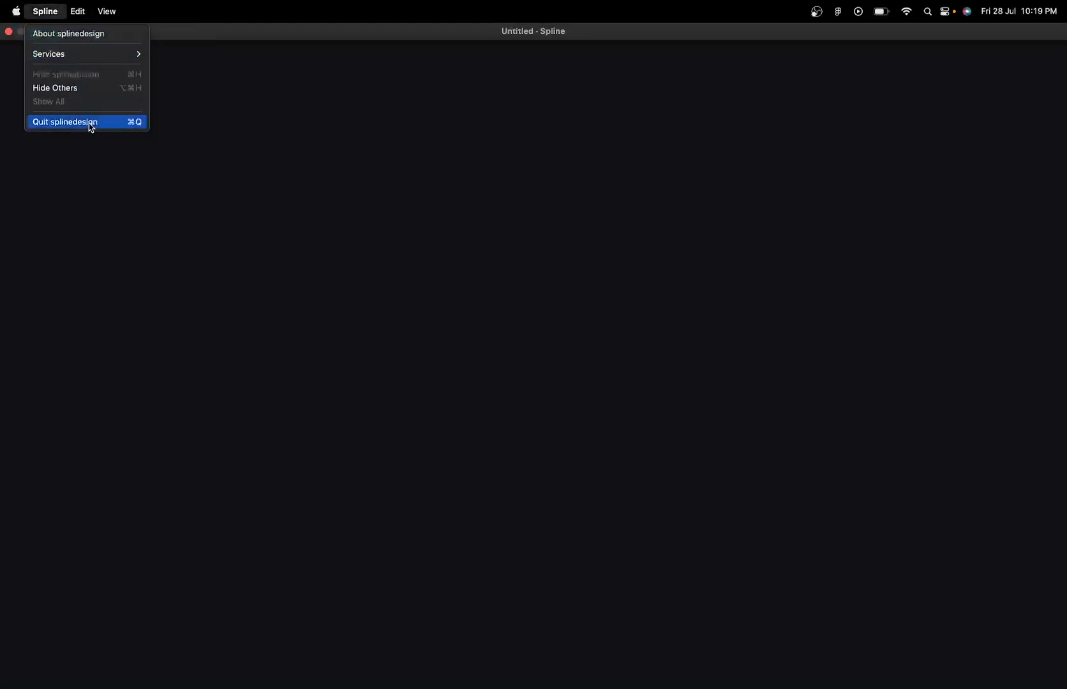
left_click(89, 122)
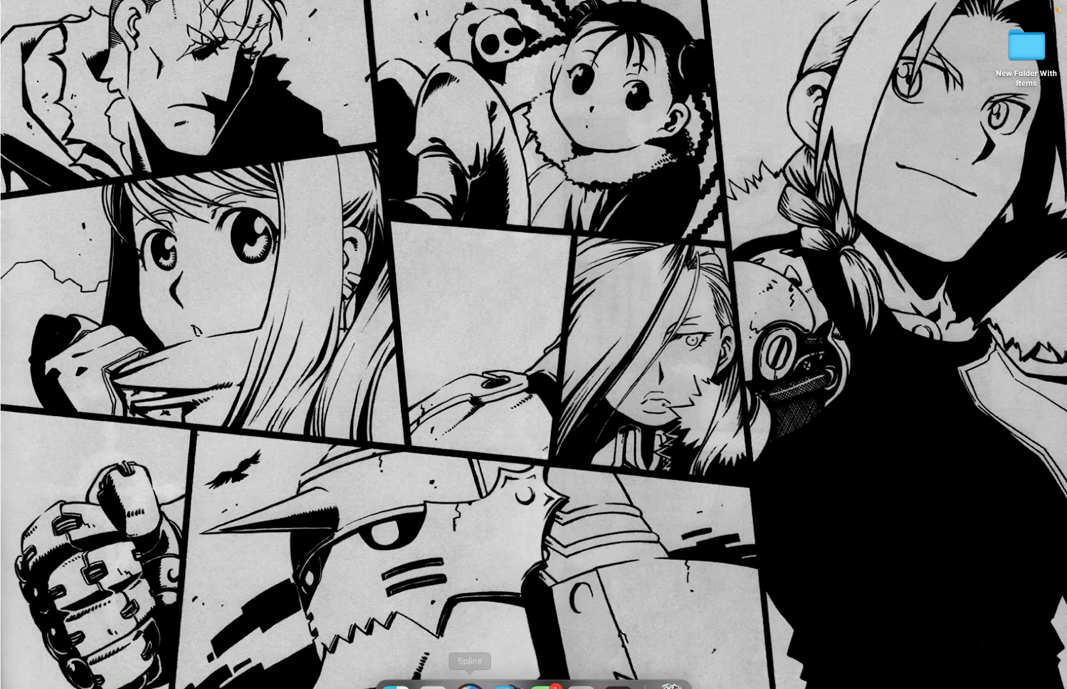
left_click(474, 667)
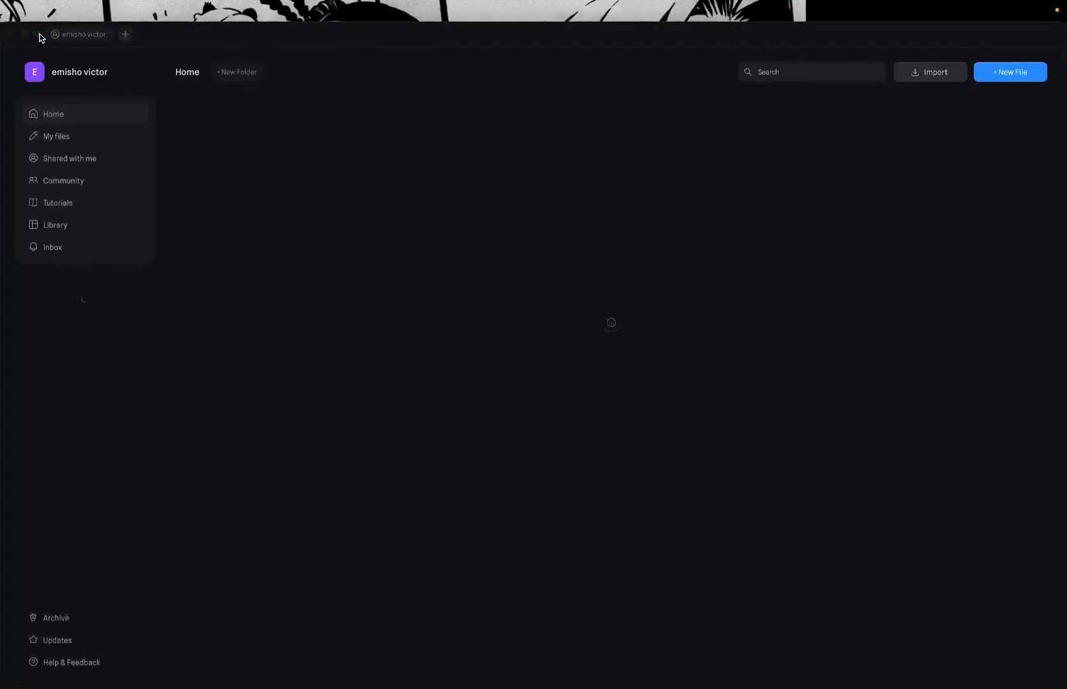
left_click(37, 33)
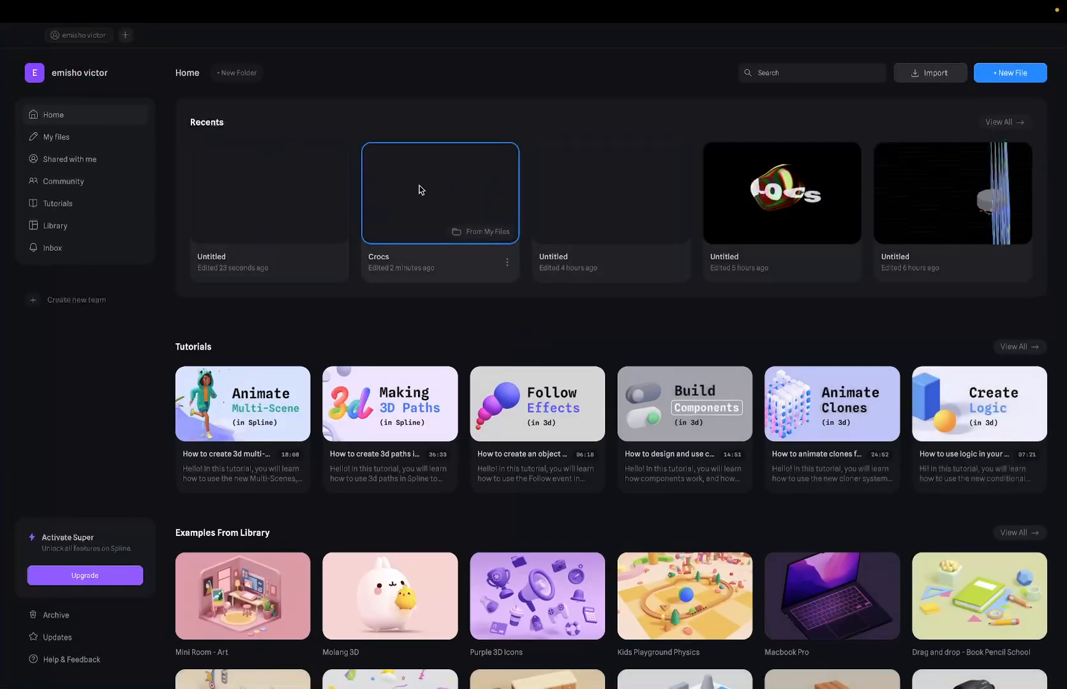
left_click(420, 189)
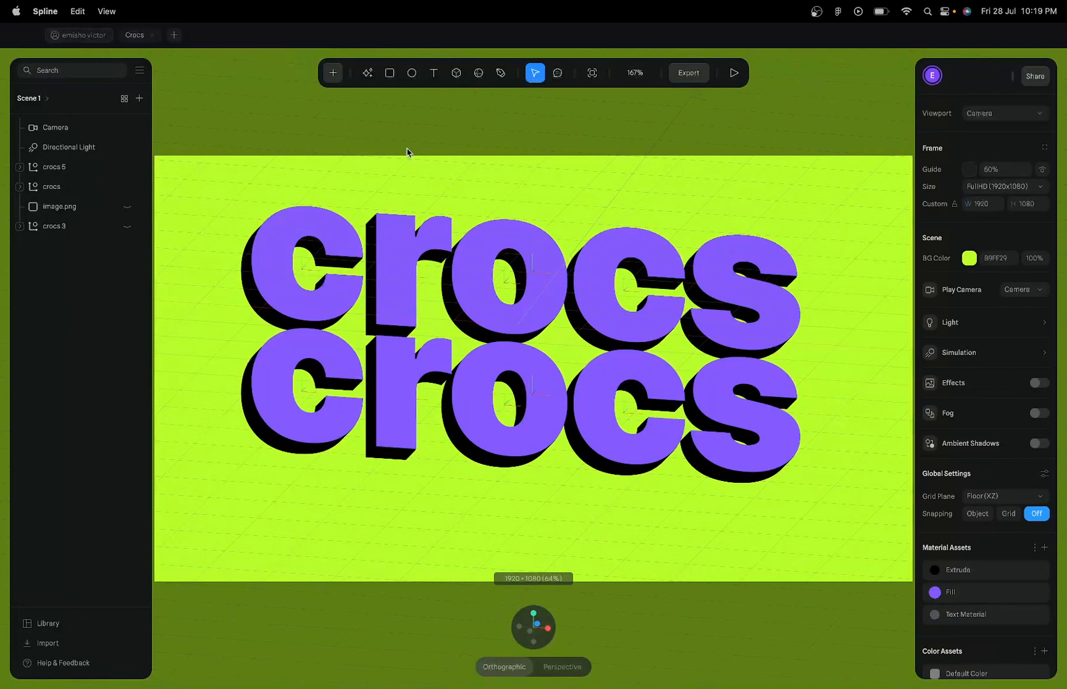
Copy the purple color code from the Fill material of the upper crocs lettering
left_click(420, 279)
left_click(420, 278)
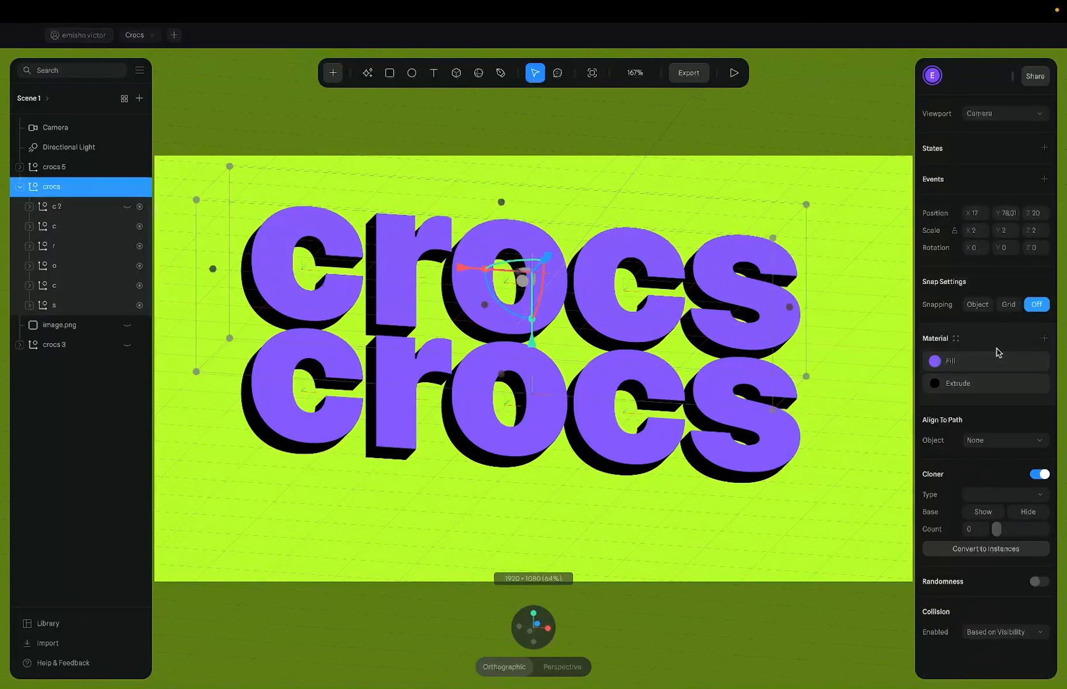
left_click(934, 361)
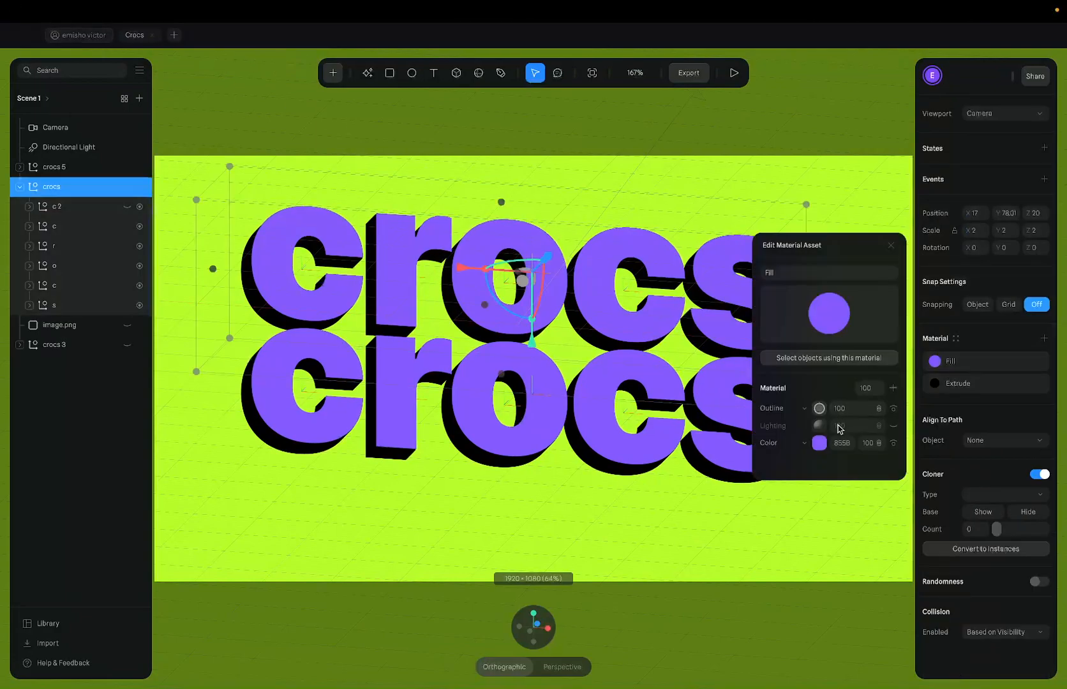
left_click(841, 442)
key("super+v")
key("super+a")
Return to the home page and open the Untitled file containing the cook lettering
left_click(85, 37)
left_click(250, 186)
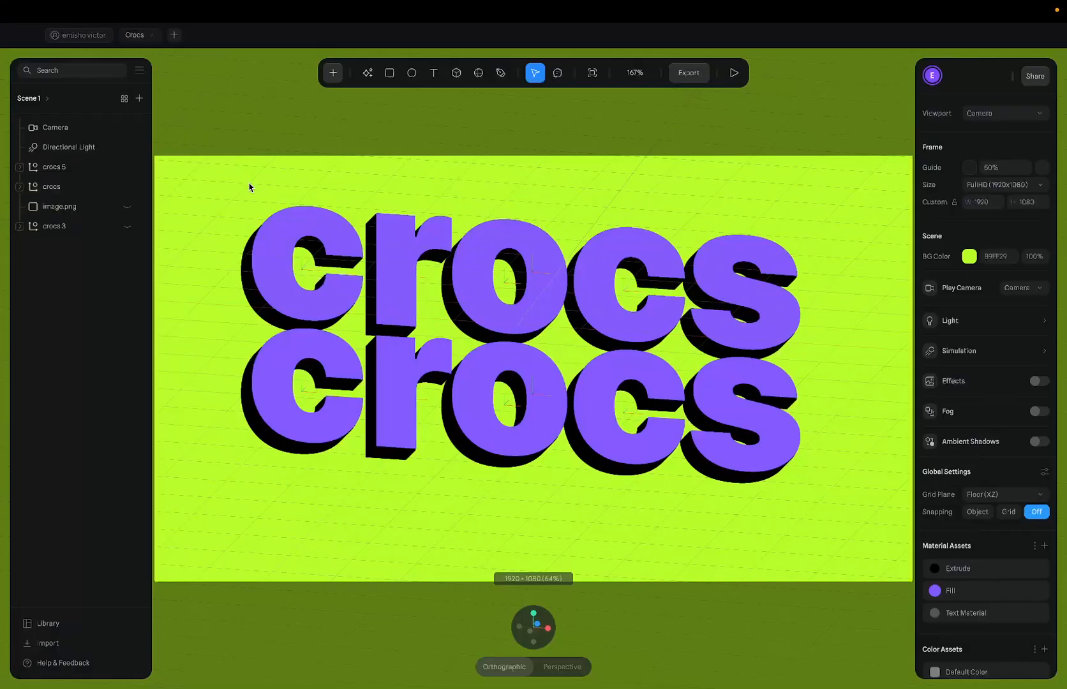
left_click(85, 35)
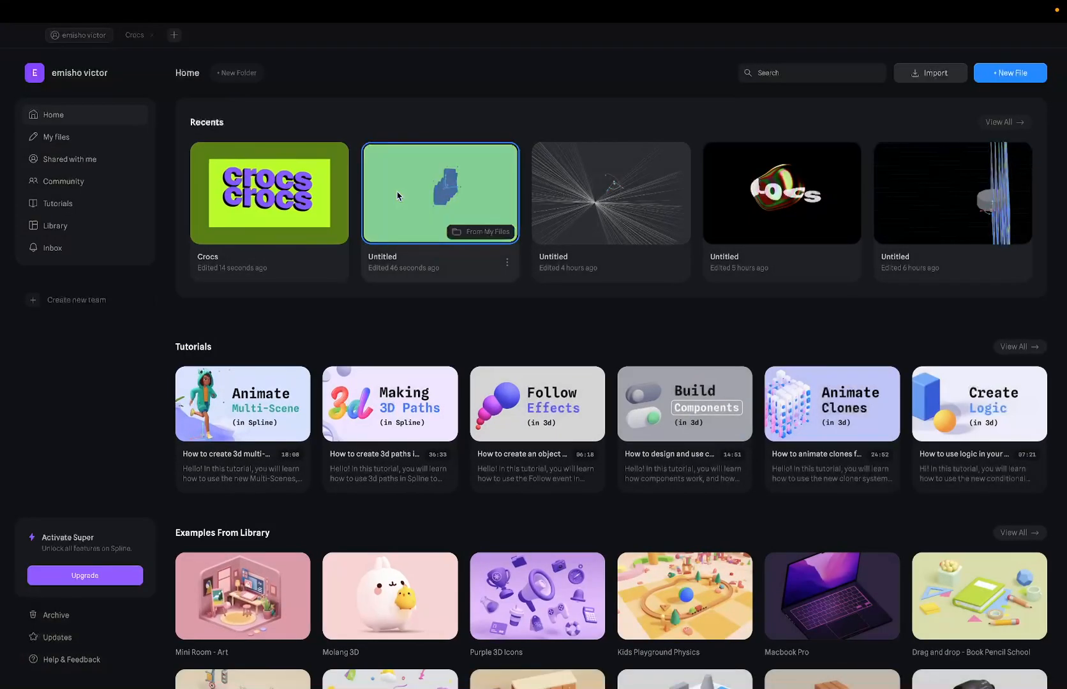
left_click(397, 192)
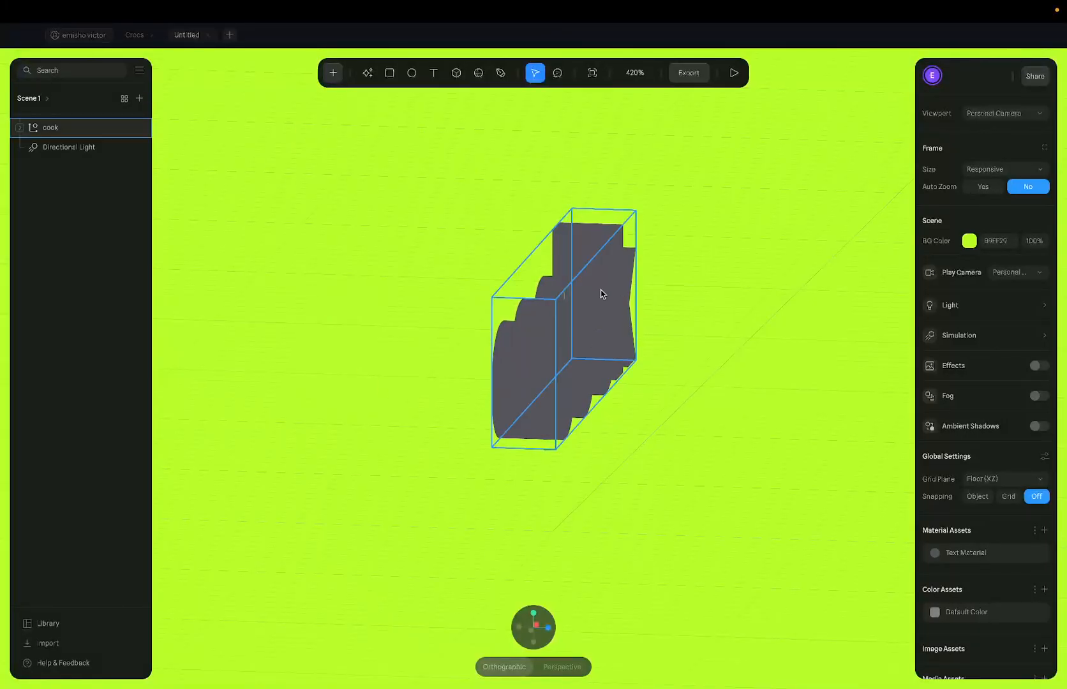
Select the cook group's four letters and set their Text Material color to the copied purple, 855BFF
left_click(601, 293)
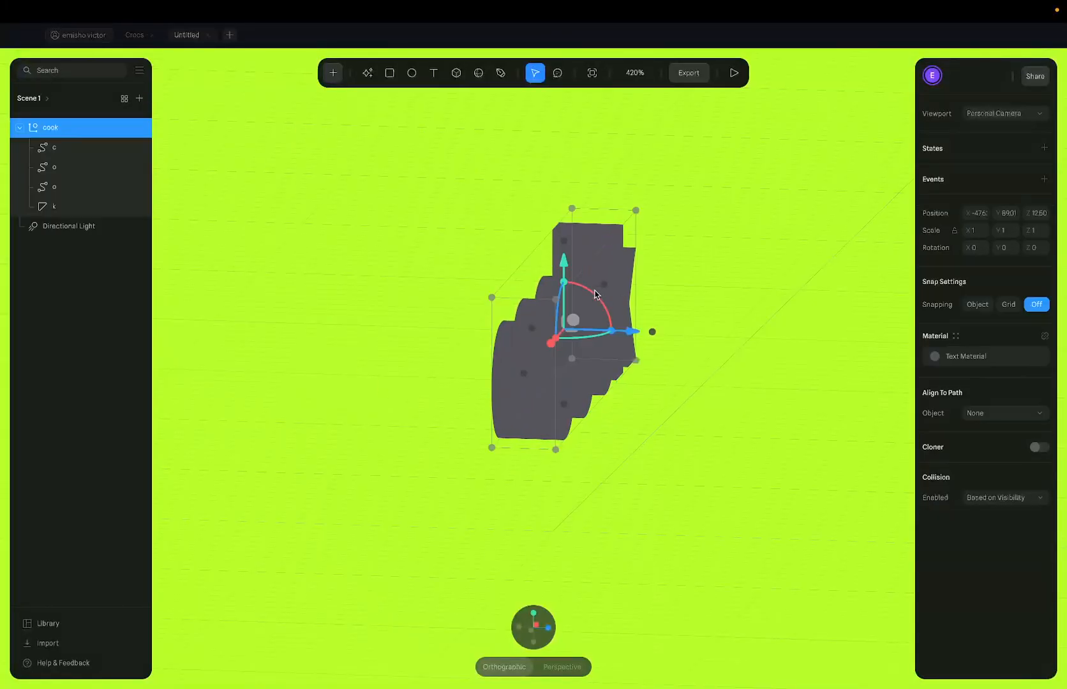
left_click(90, 215, "shift")
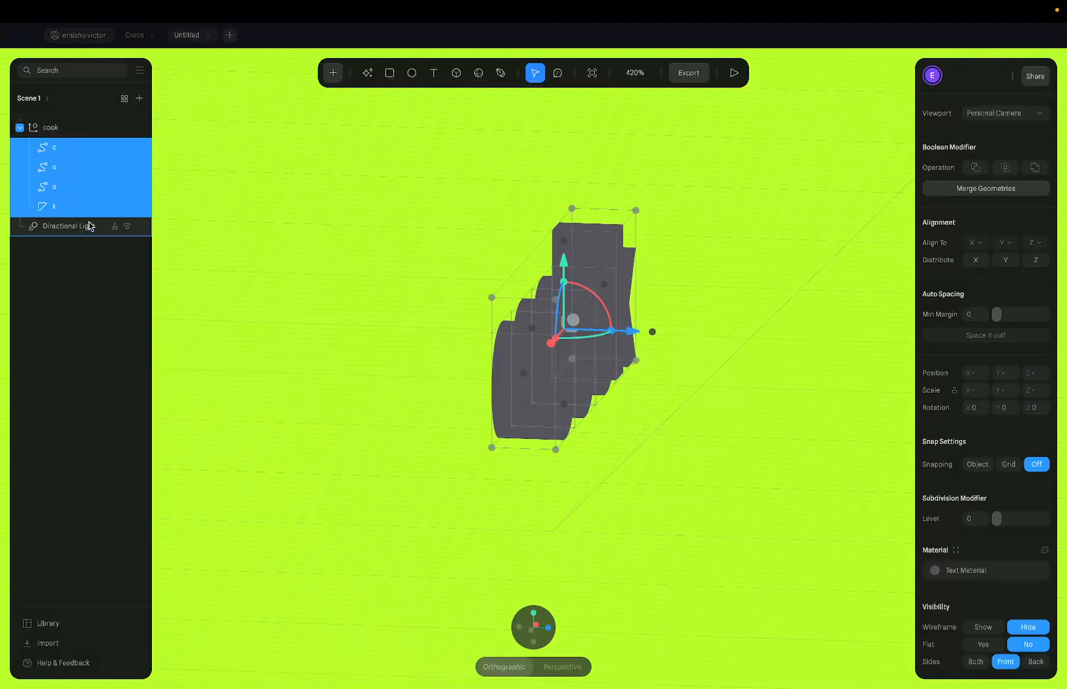
scroll(961, 628, "down", 2)
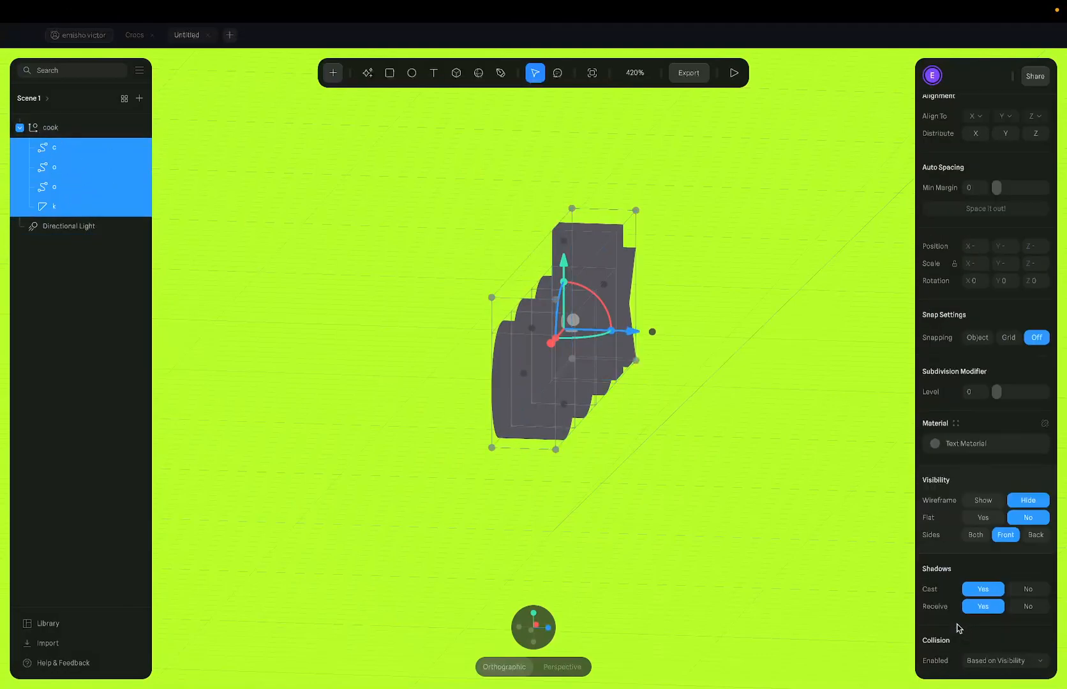
left_click(936, 446)
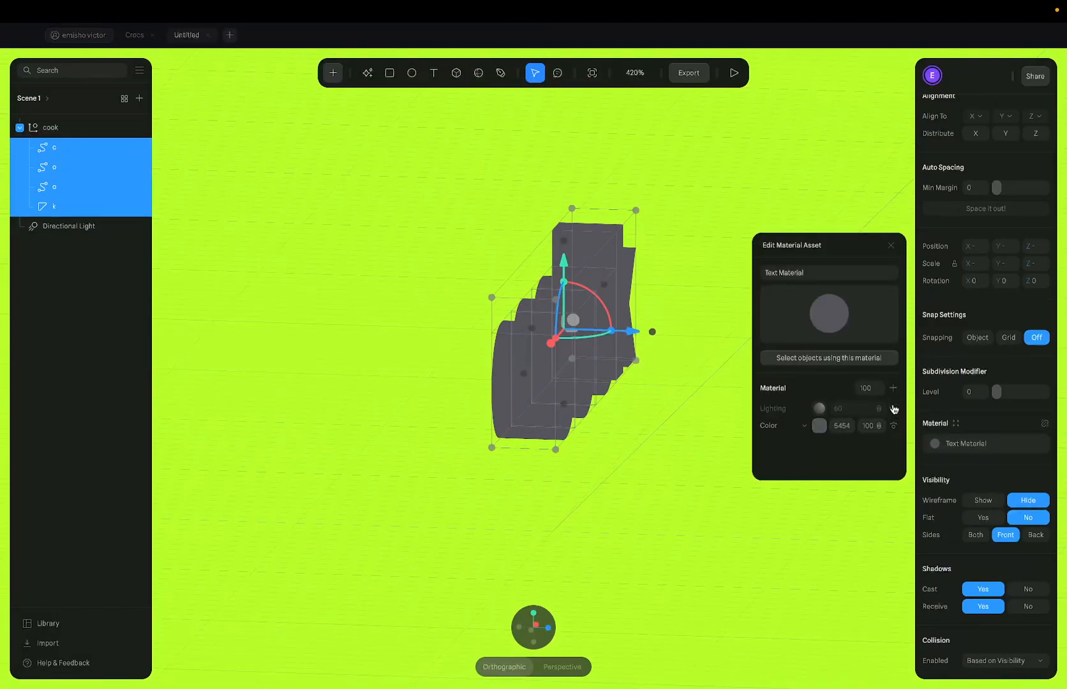
left_click(823, 426)
scroll(838, 422, "up", 2)
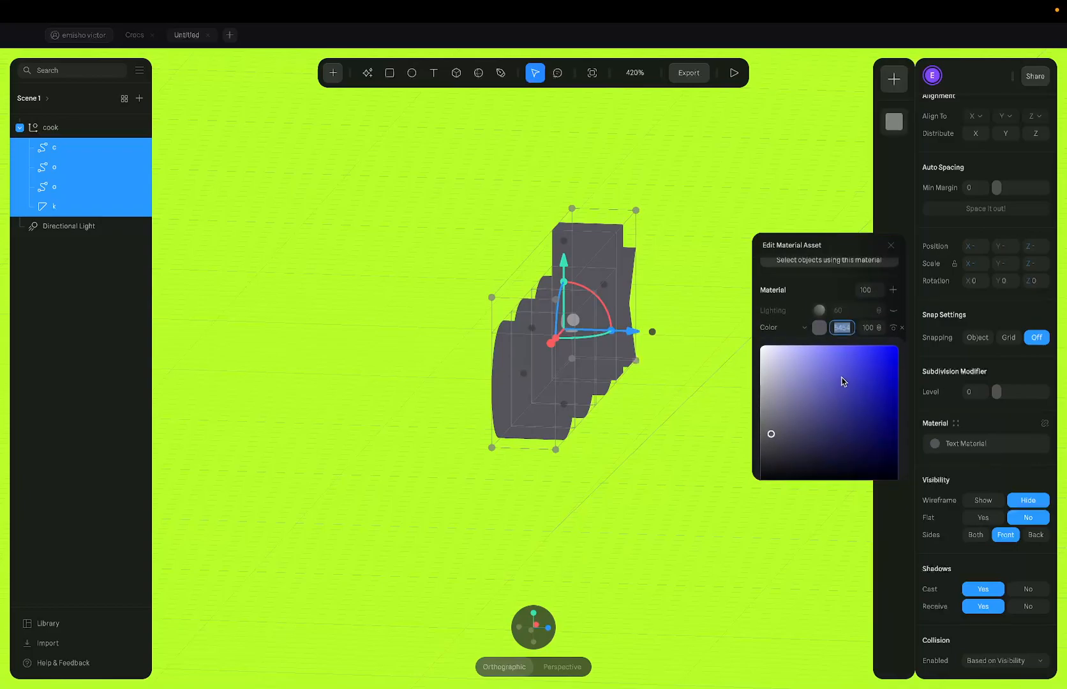
type("5BFF")
key("Return")
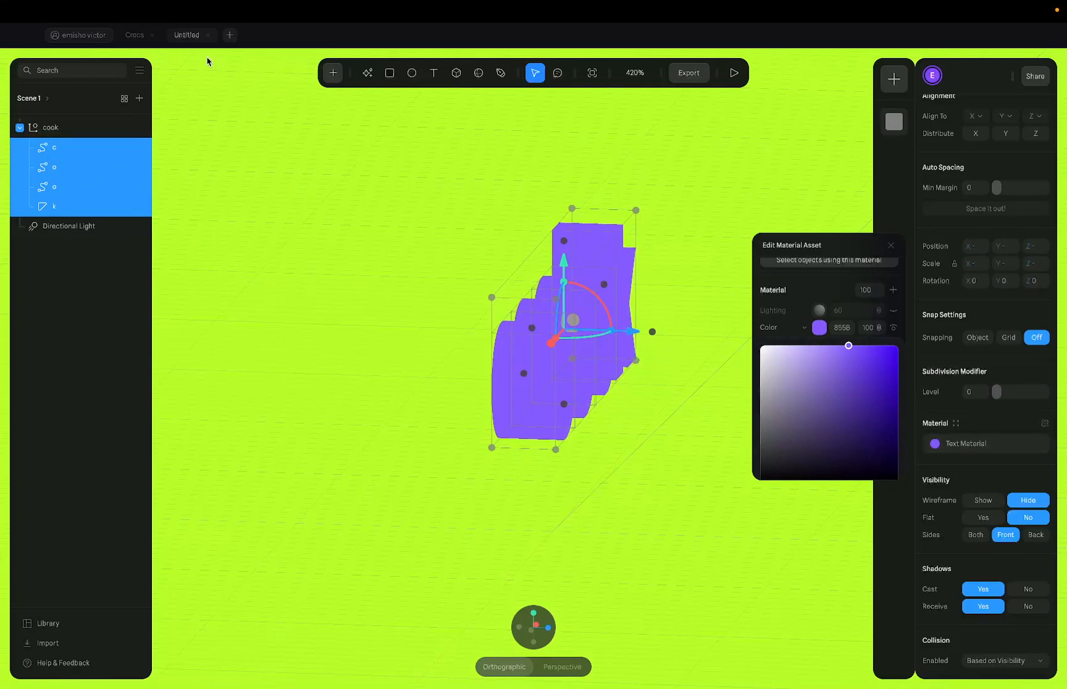
Check the Crocs reference scene again, return to the cook scene and duplicate its four letters within the group
left_click(133, 37)
left_click(402, 287)
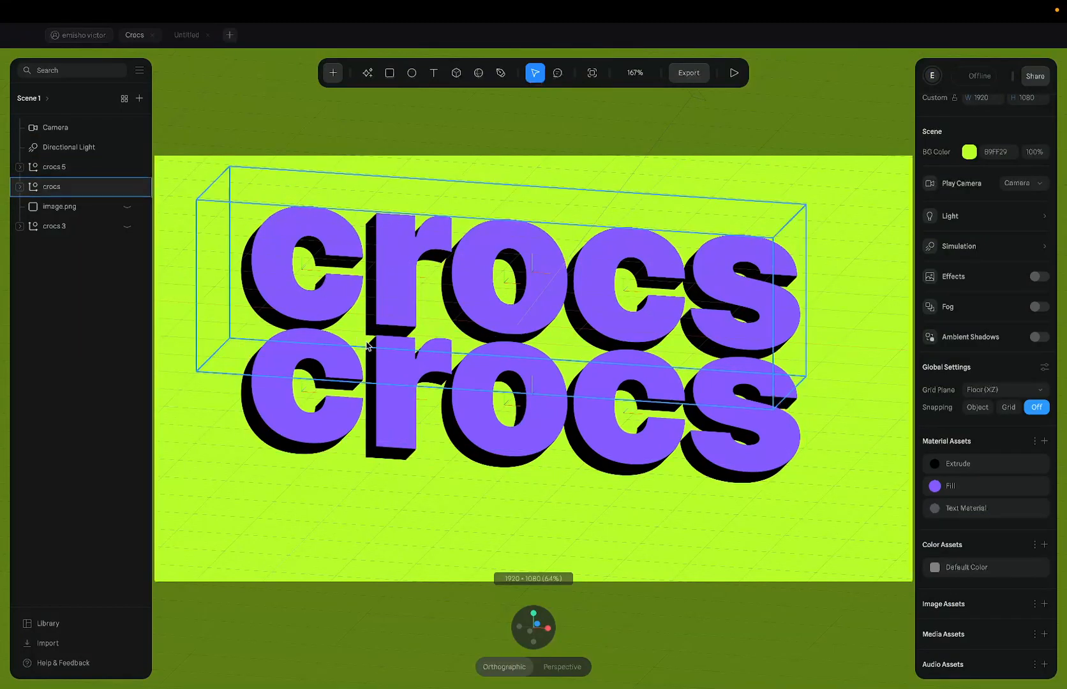
left_click(233, 89)
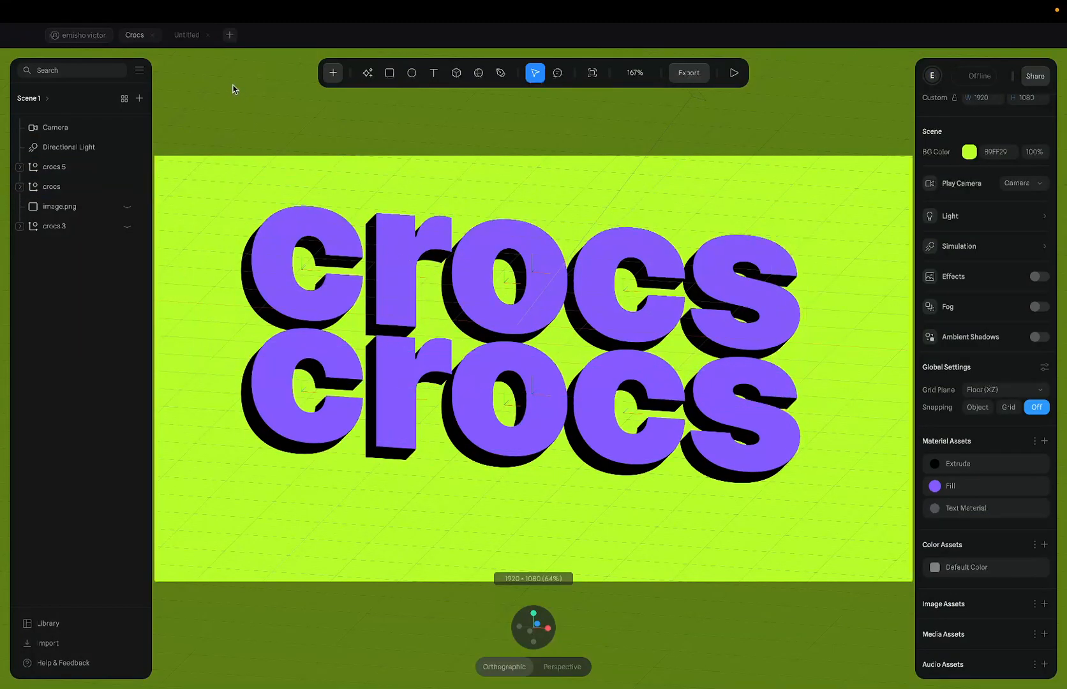
left_click(186, 35)
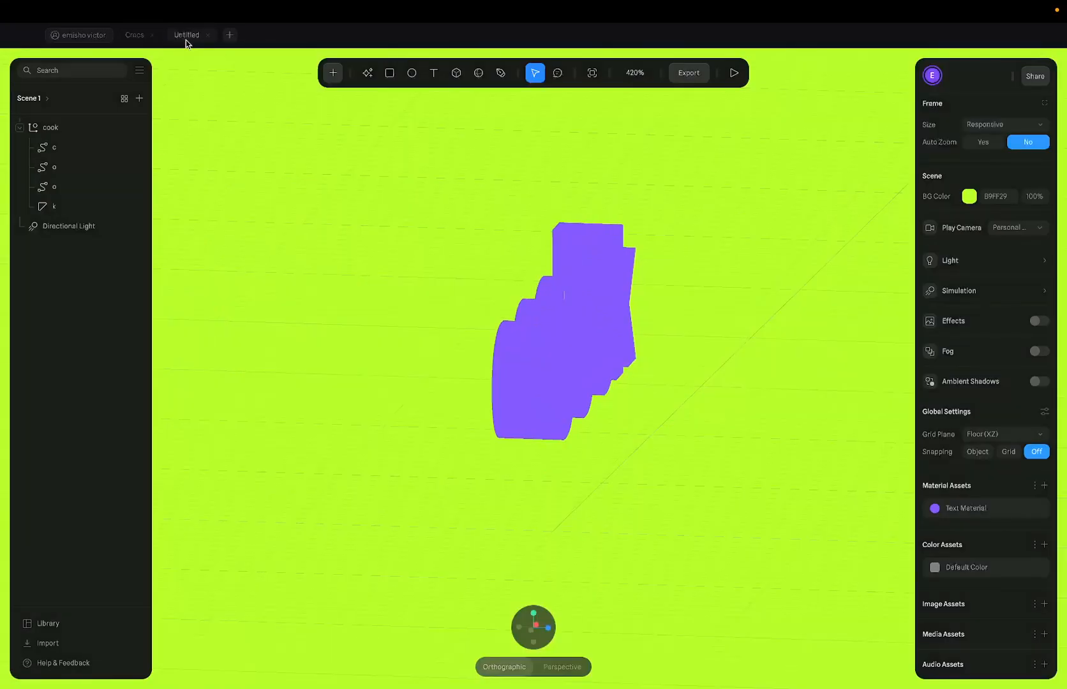
left_click(539, 325)
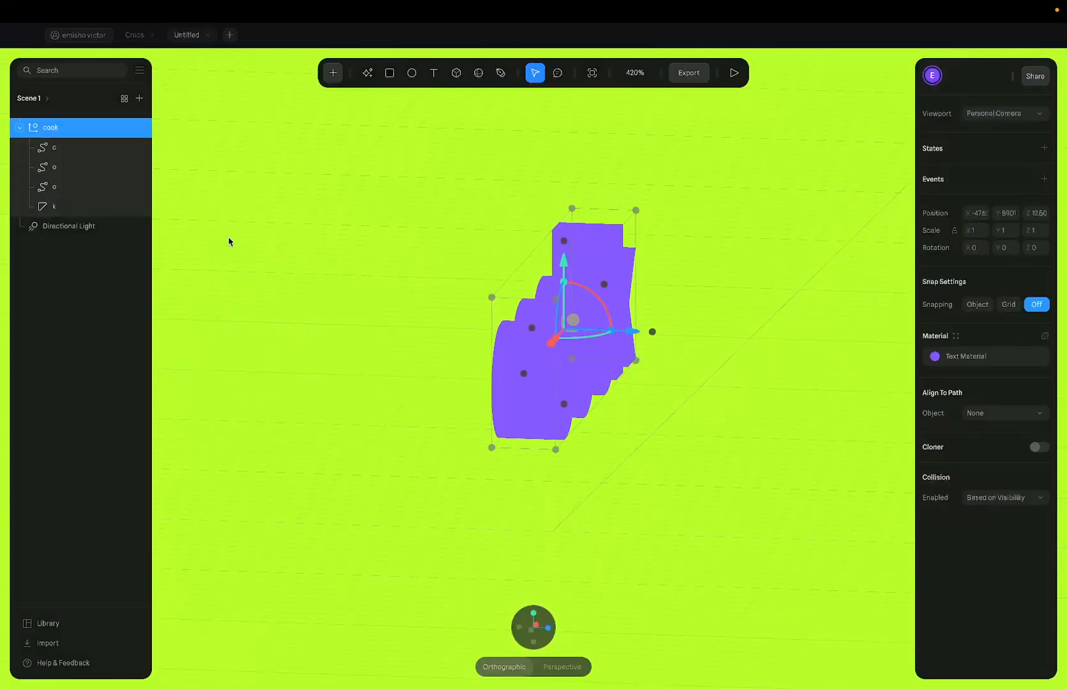
key("Return")
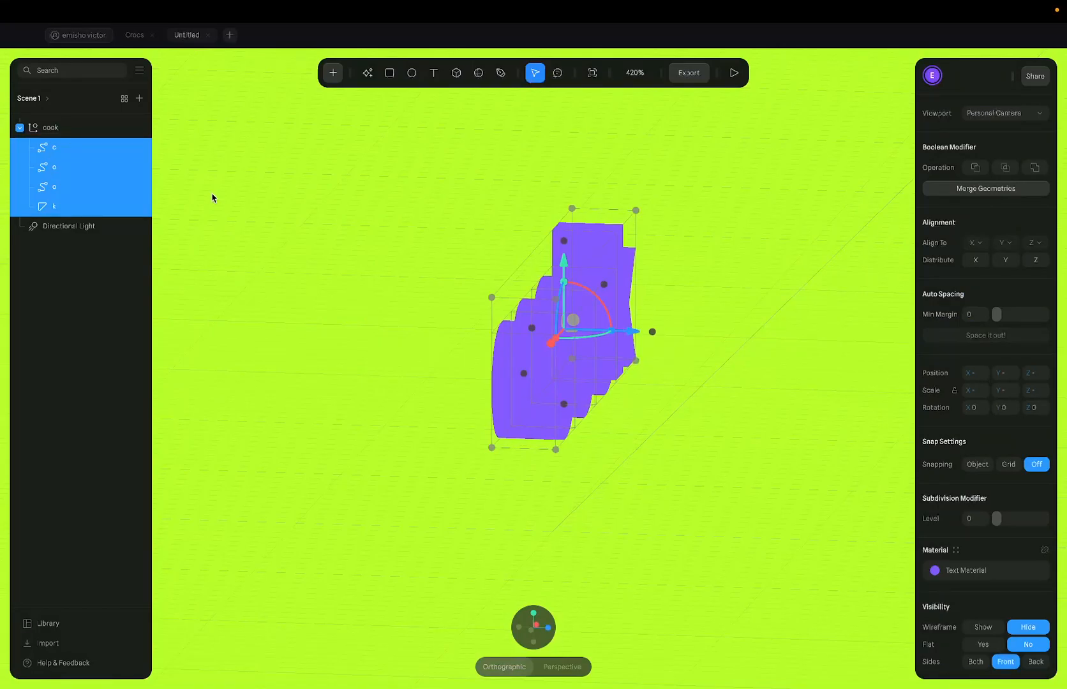
key("ctrl+d")
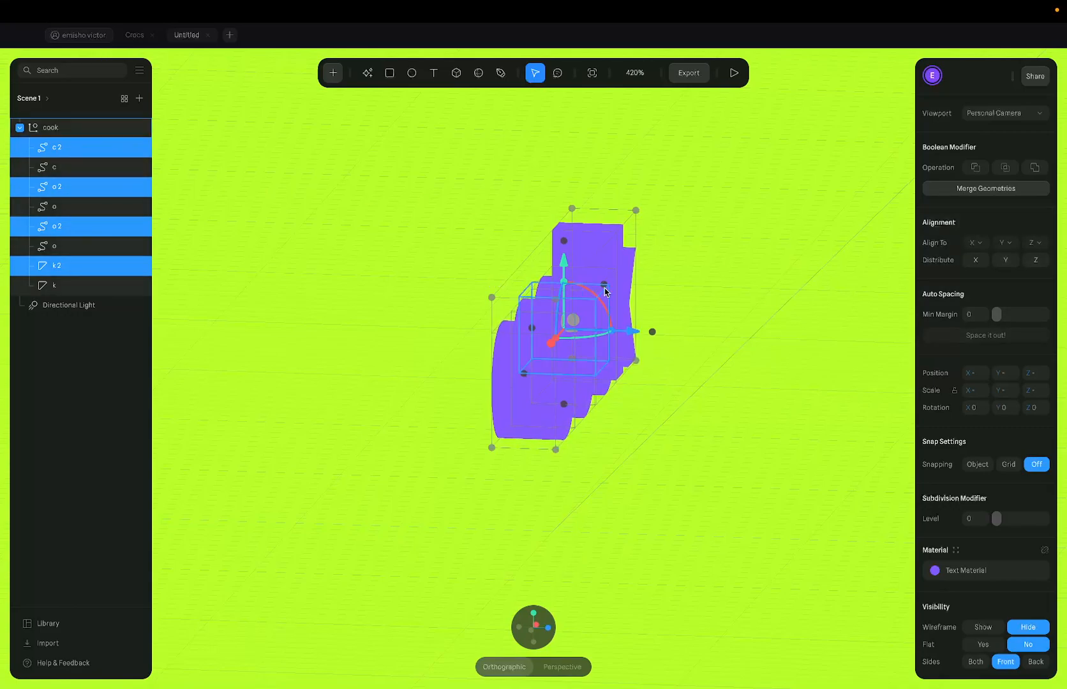
Move the four duplicated cook letters straight up so they sit above the original lettering
left_click_drag(620, 312, 498, 83)
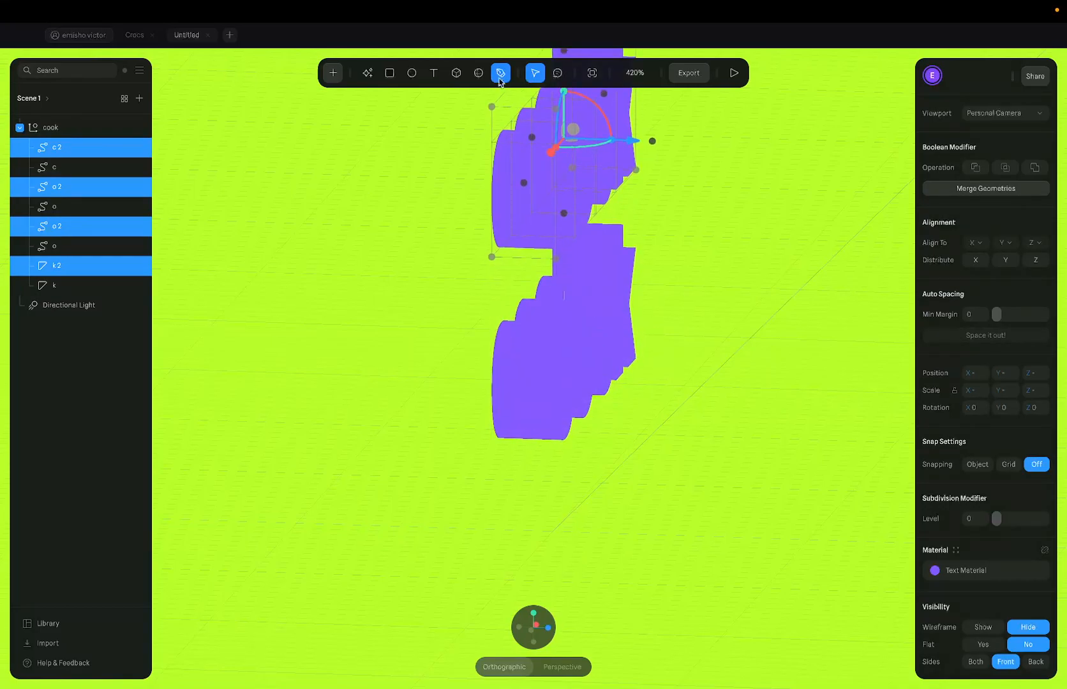
middle_click_drag(767, 245, 743, 275)
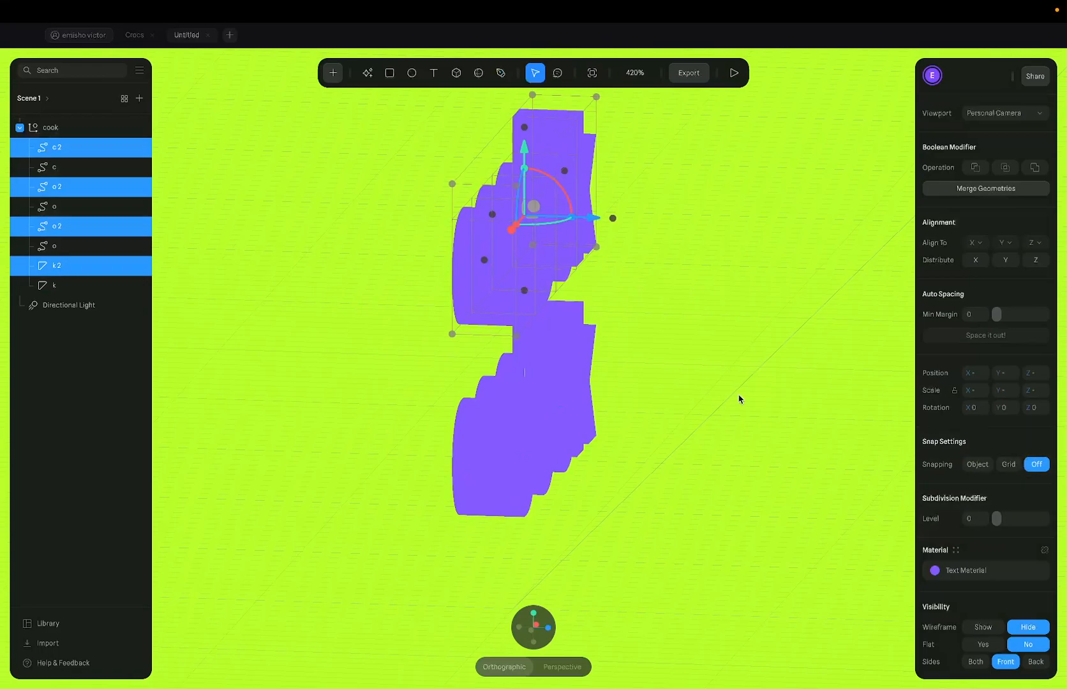
Try the Both option for the visible sides of the four duplicated letters and return them to Front
left_click(70, 152)
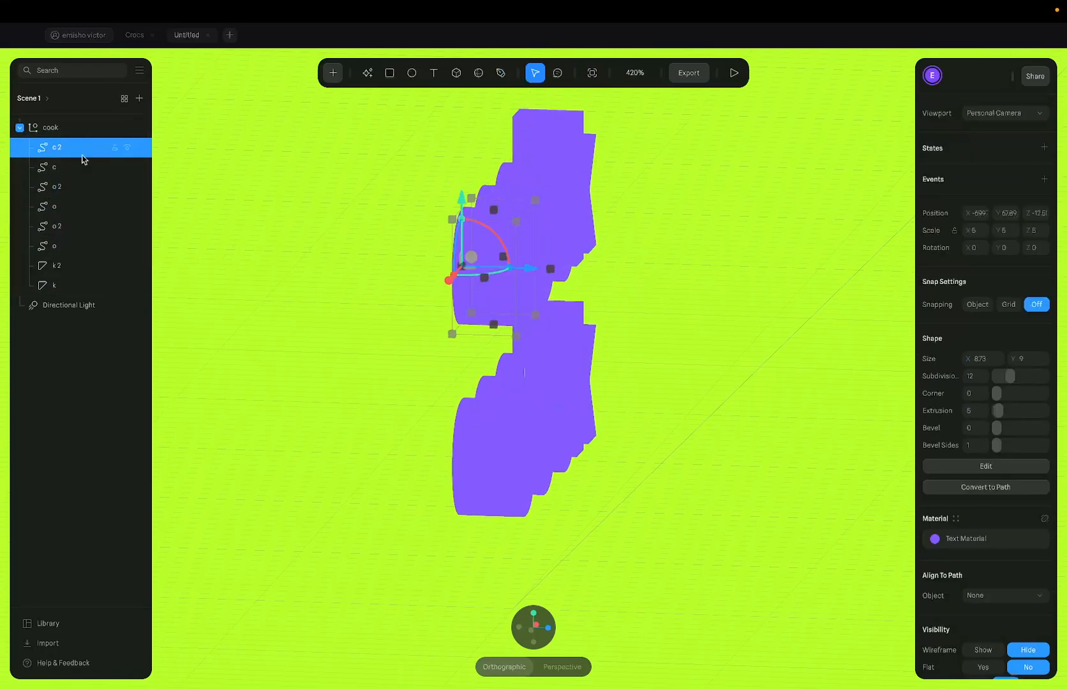
left_click(578, 234, "shift")
scroll(1038, 519, "down", 3)
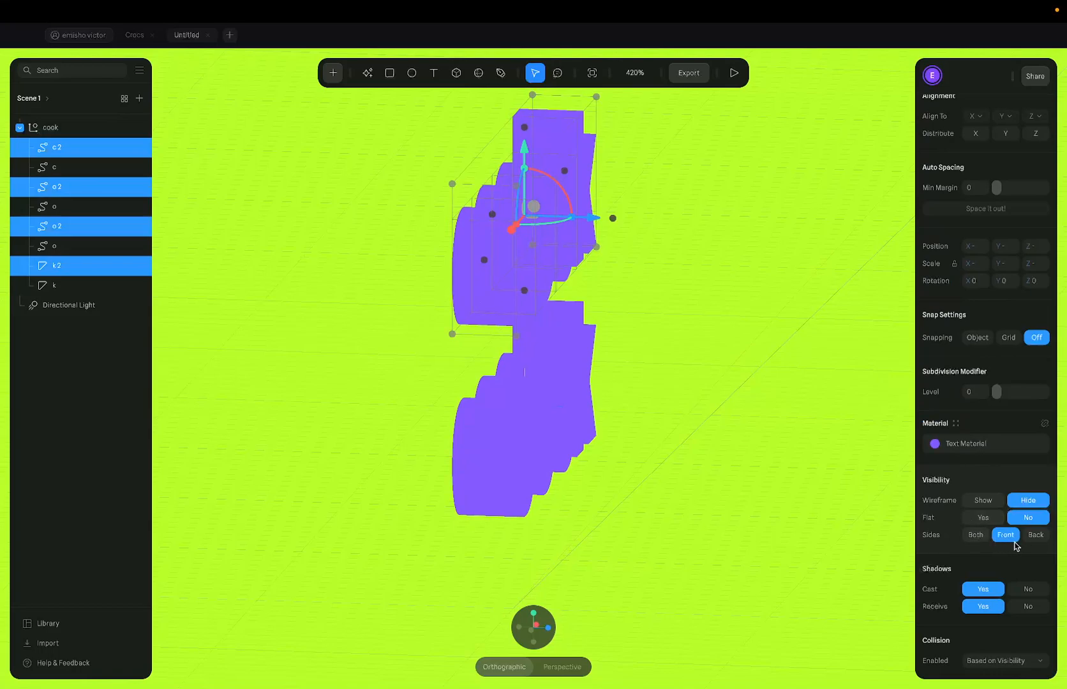
left_click(979, 538)
left_click(1001, 538)
key("super+z")
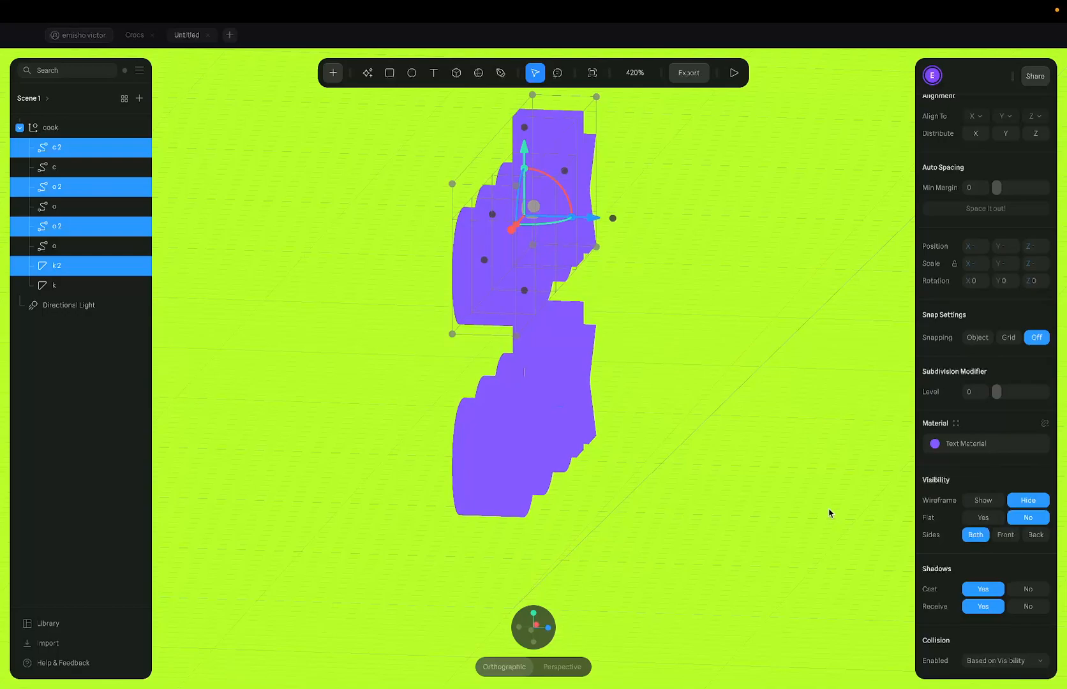
key("super+shift+z")
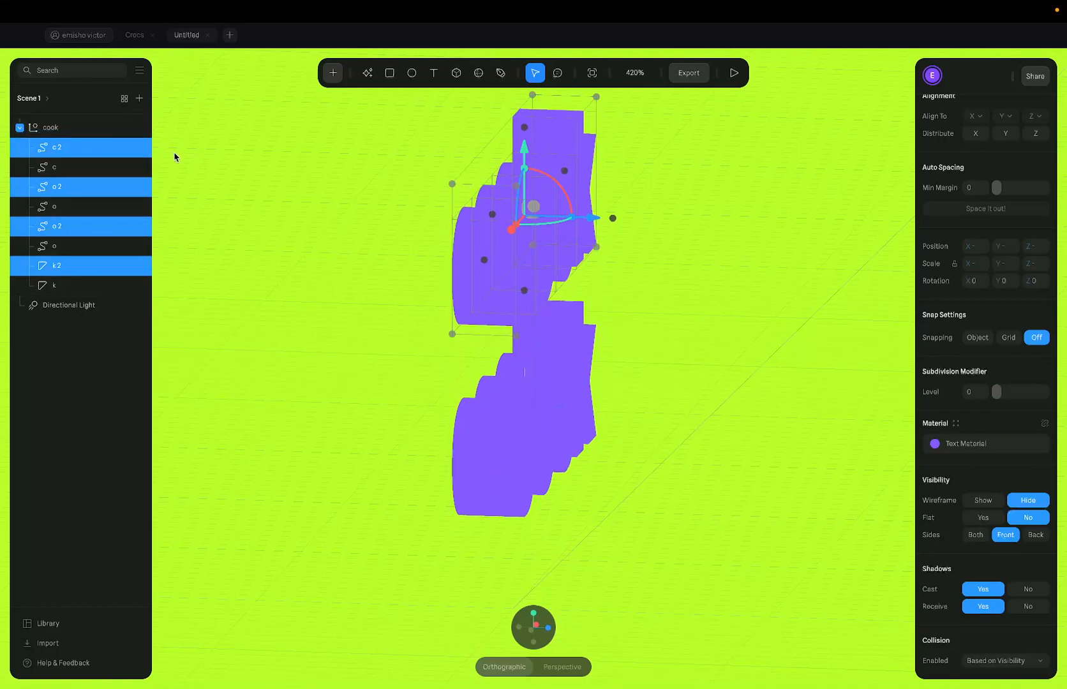
Reselect the four duplicated letters, try the Back option for their visible sides and restore Front
left_click(61, 153)
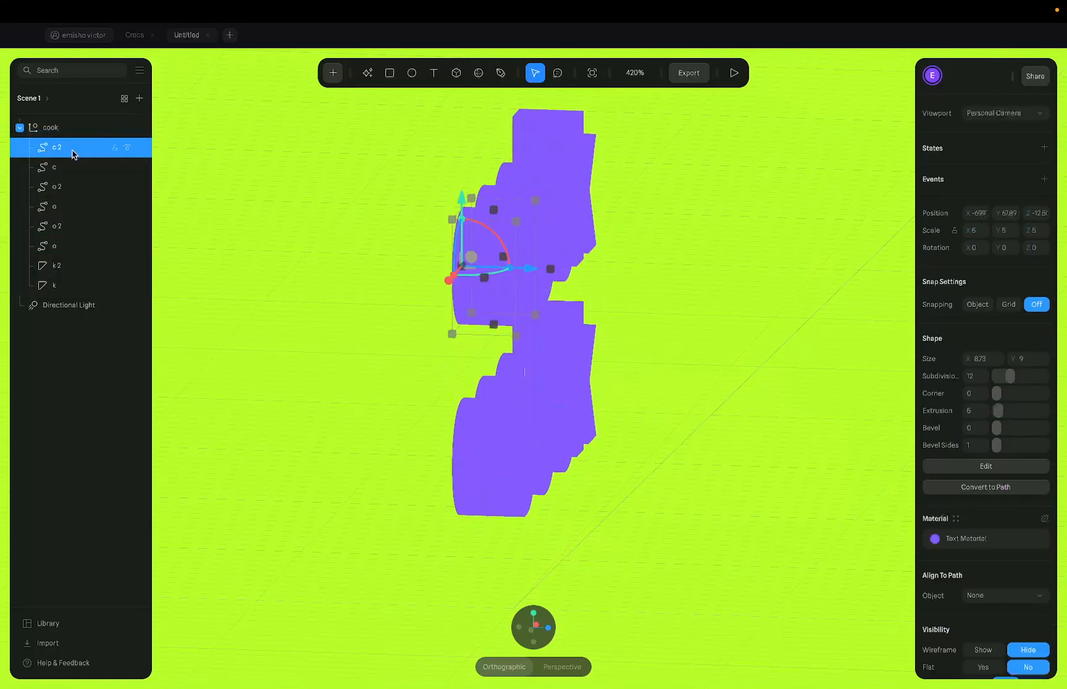
double_click(60, 150)
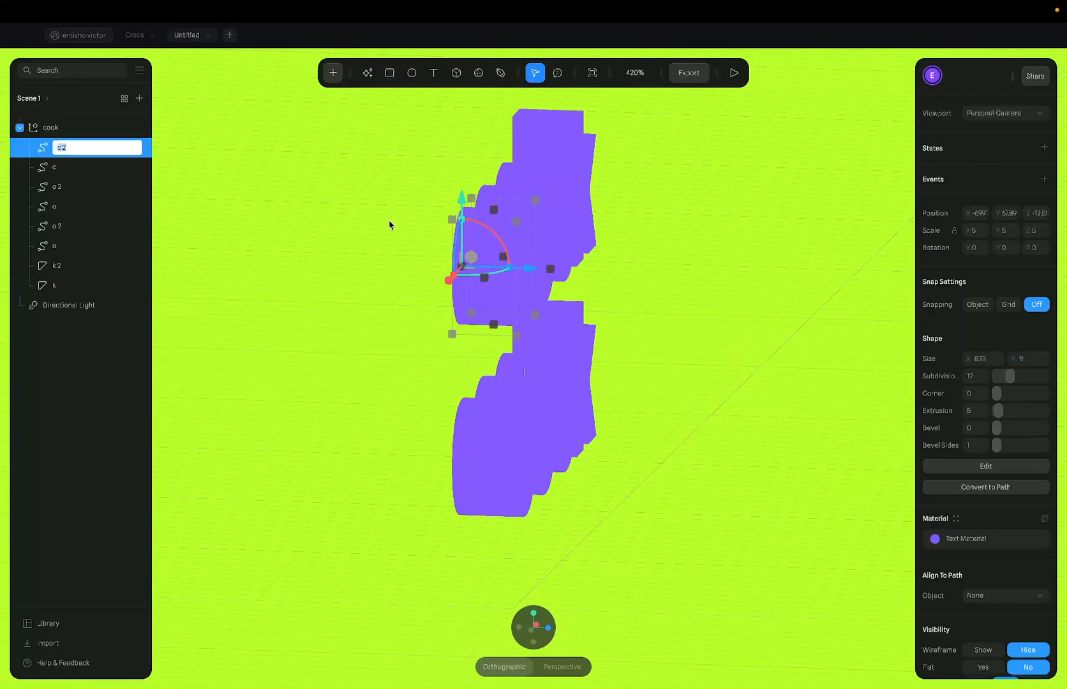
left_click(78, 168)
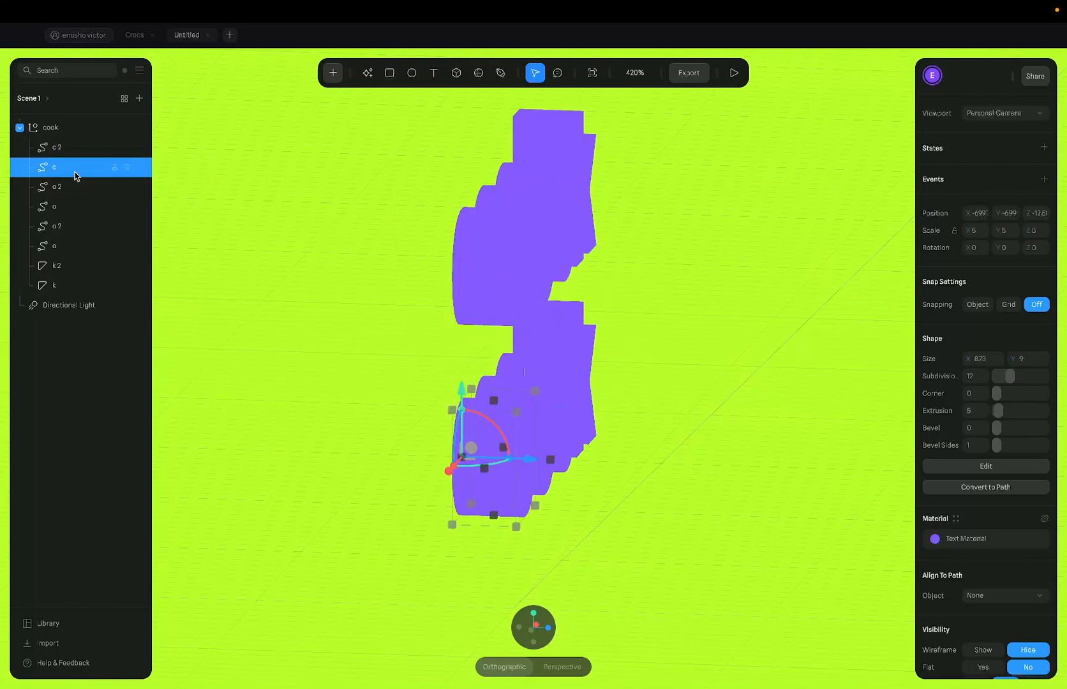
left_click(75, 153)
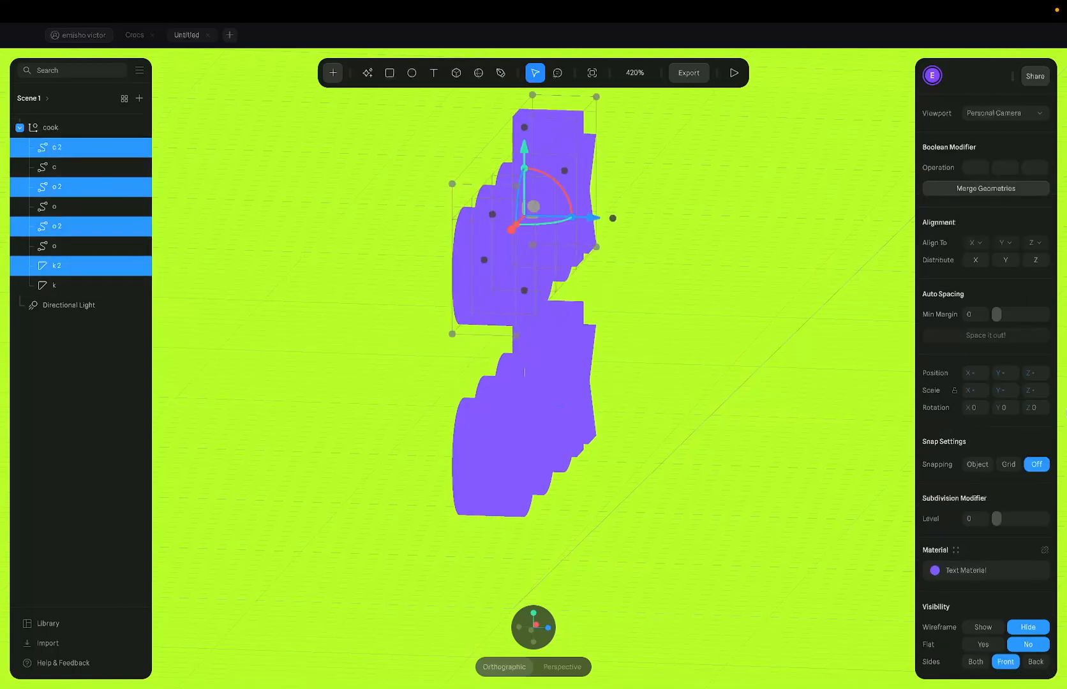
scroll(970, 587, "down", 3)
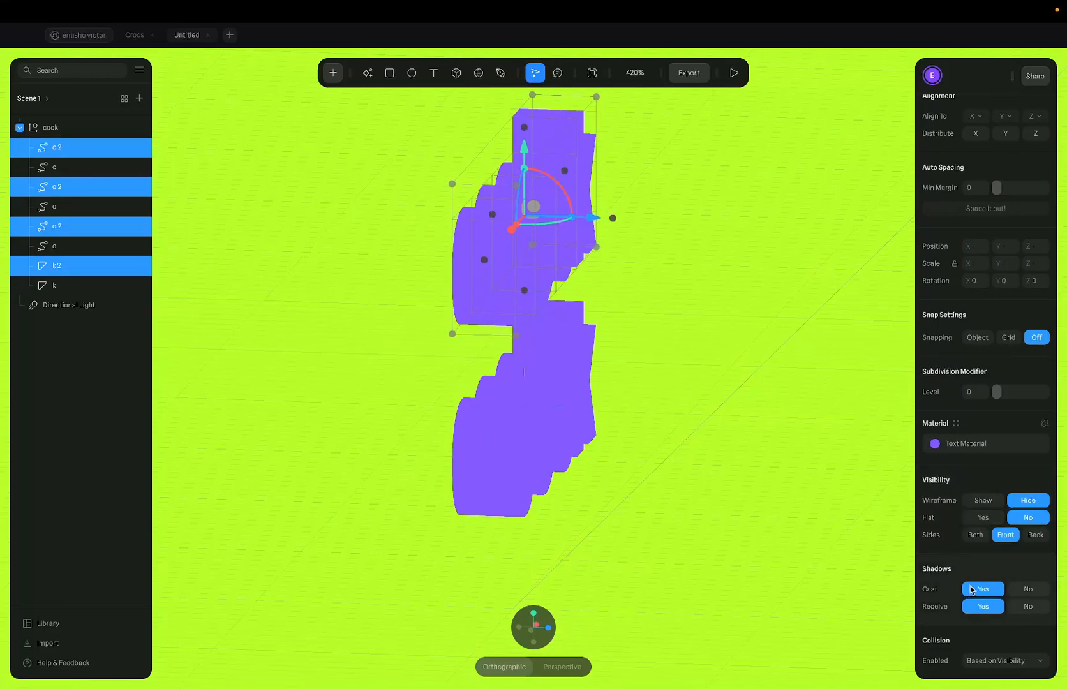
left_click(1036, 535)
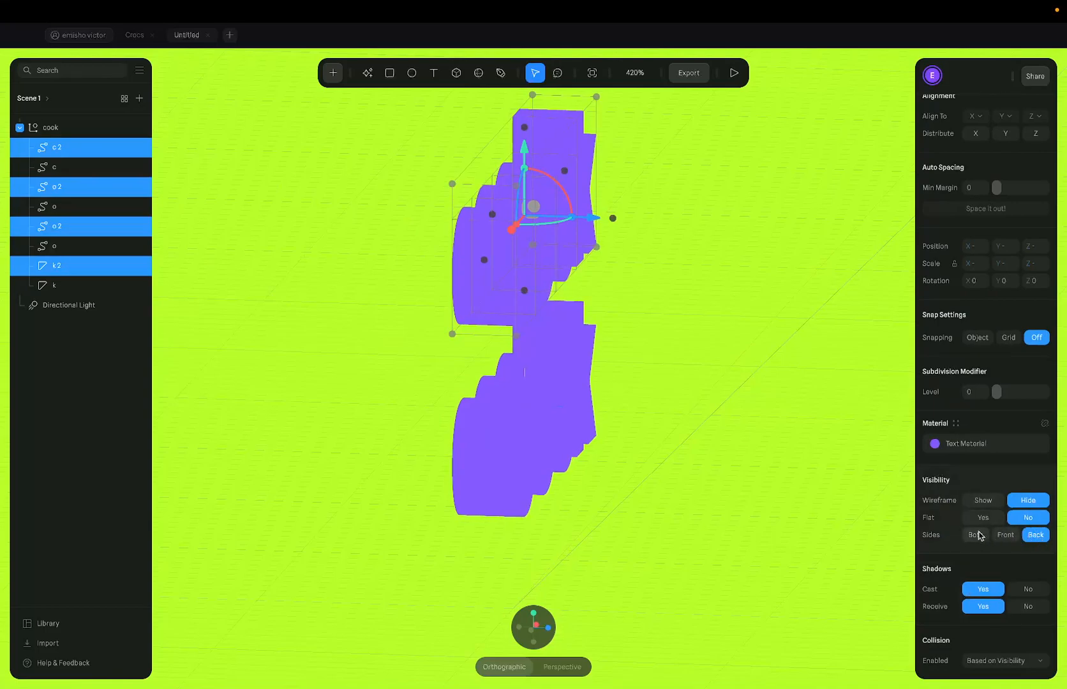
left_click(1005, 534)
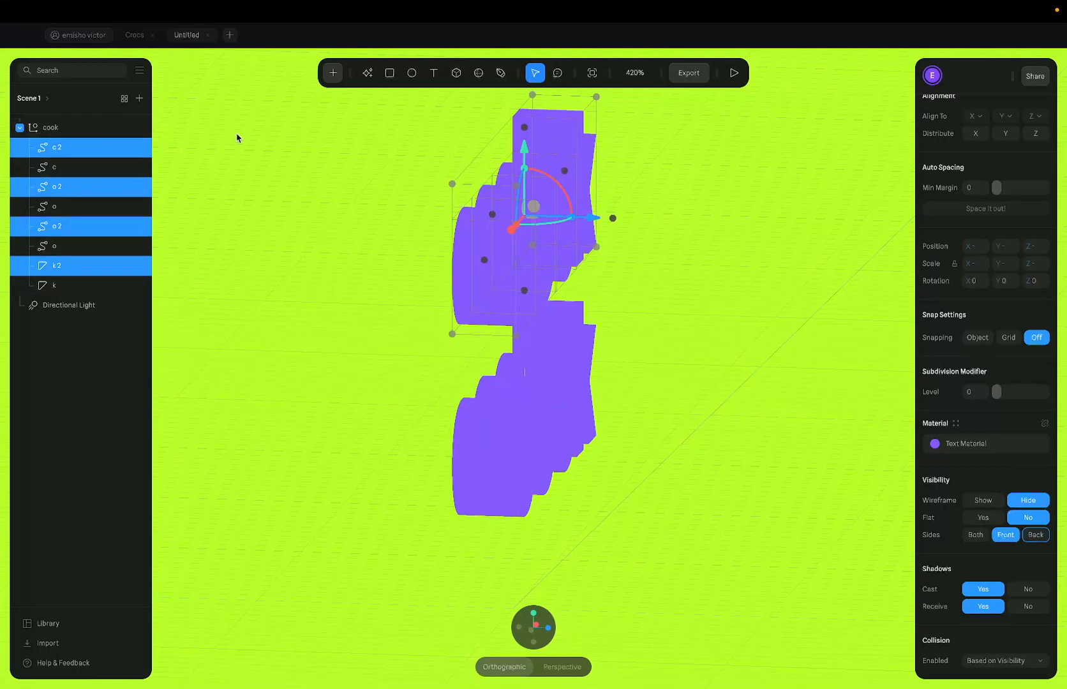
Set the Extrusion of the duplicated c and both duplicated o letters to 0
left_click(64, 153)
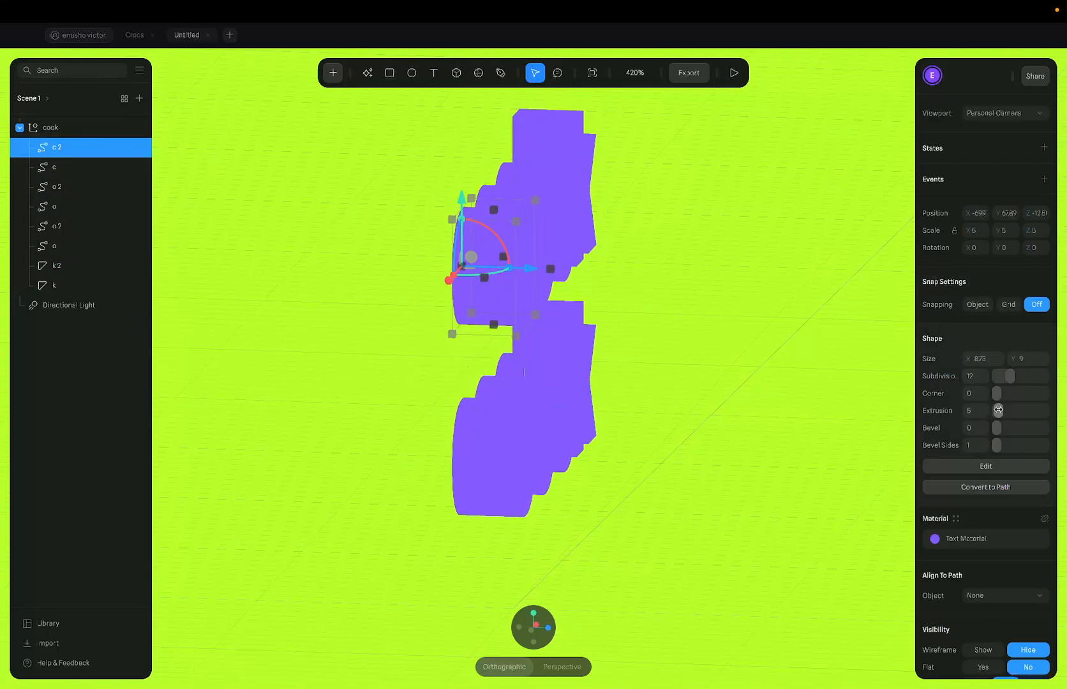
left_click(970, 412)
type("1")
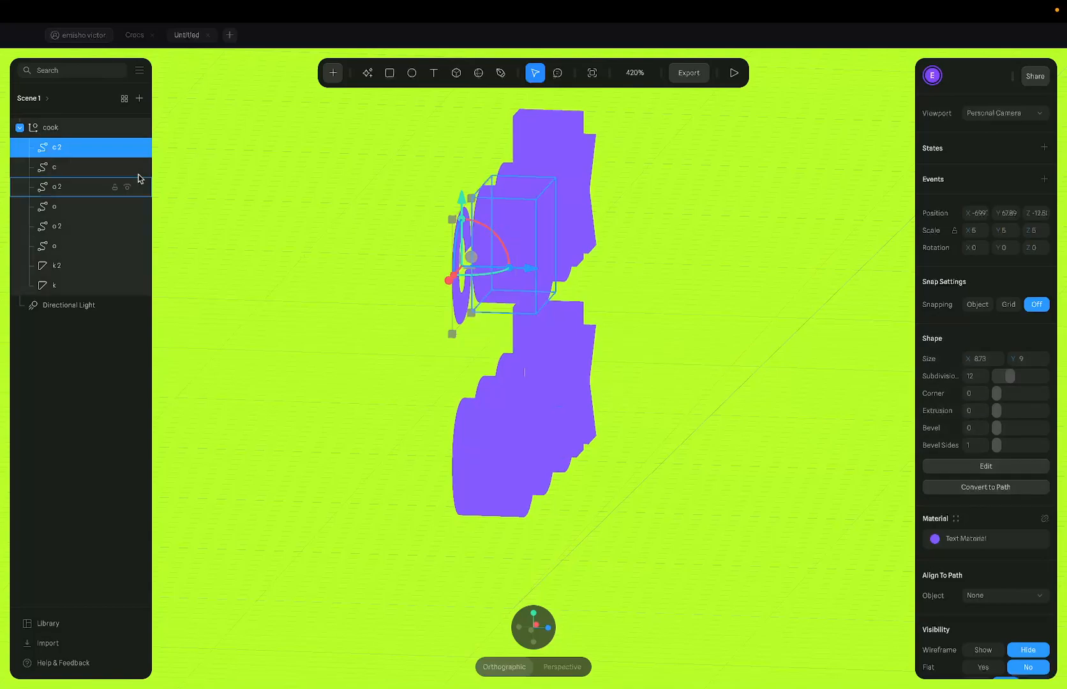
left_click(76, 187)
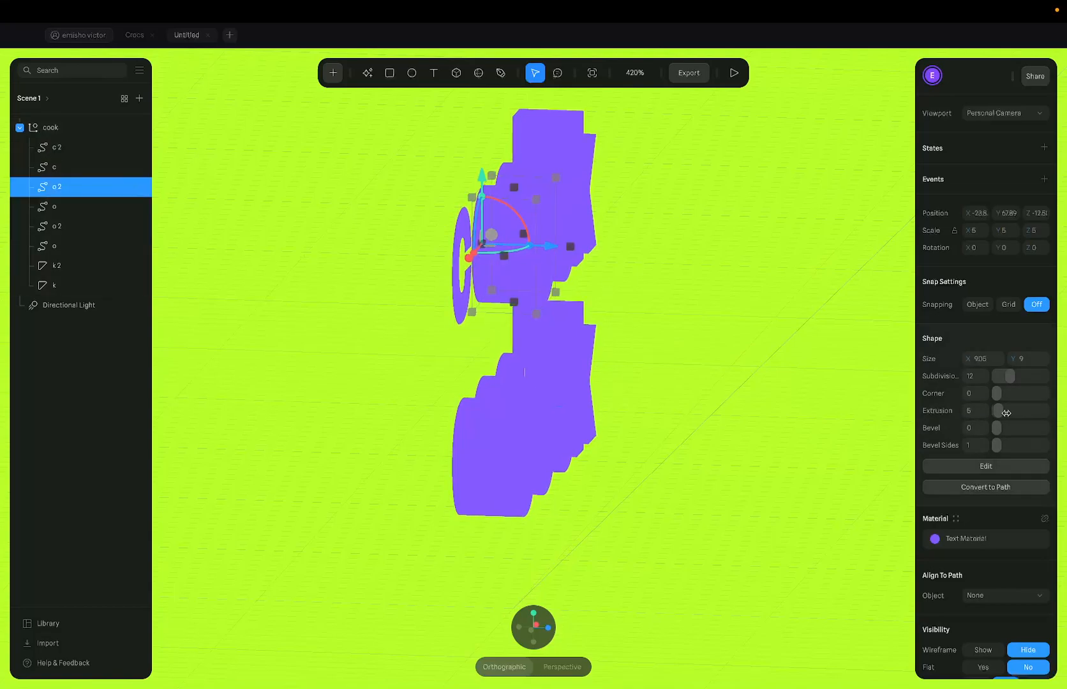
left_click(970, 412)
key("Return")
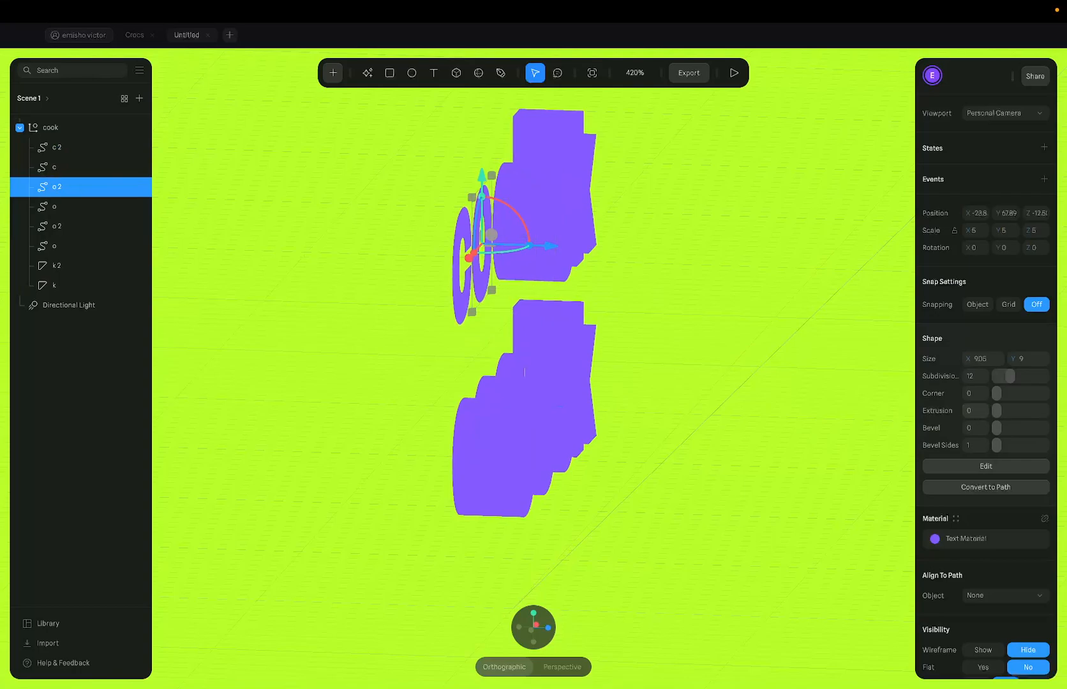
left_click(74, 229)
left_click(978, 412)
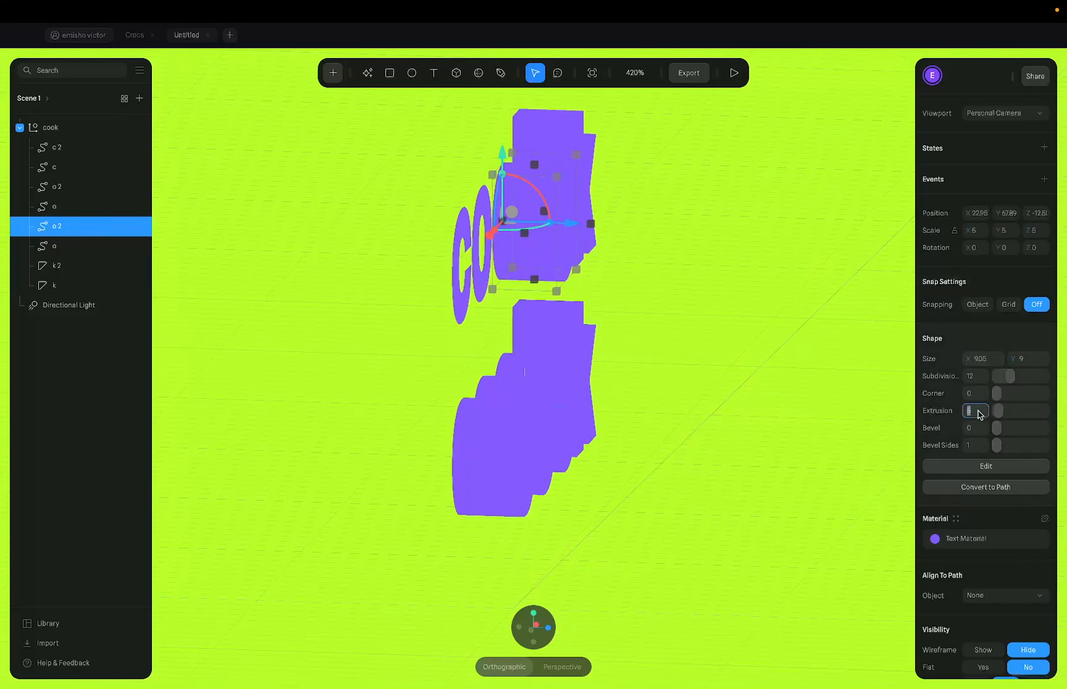
type("0")
key("Return")
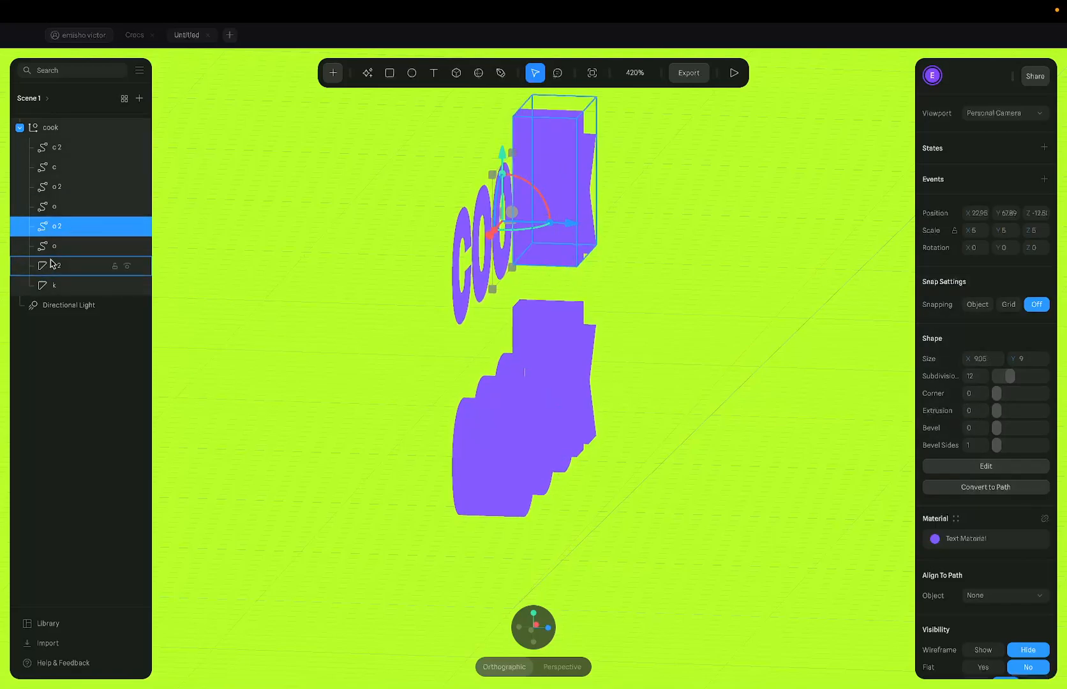
Examine the duplicated k's shape settings and its mesh editing mode for a way to remove its depth
left_click(121, 260)
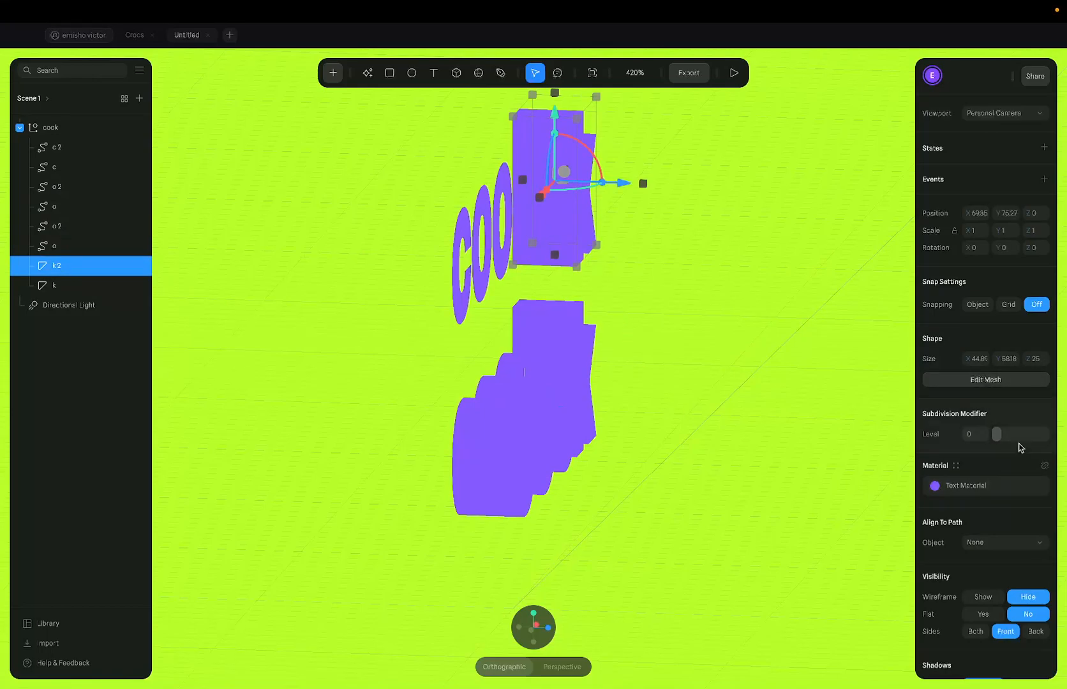
scroll(996, 381, "down", 3)
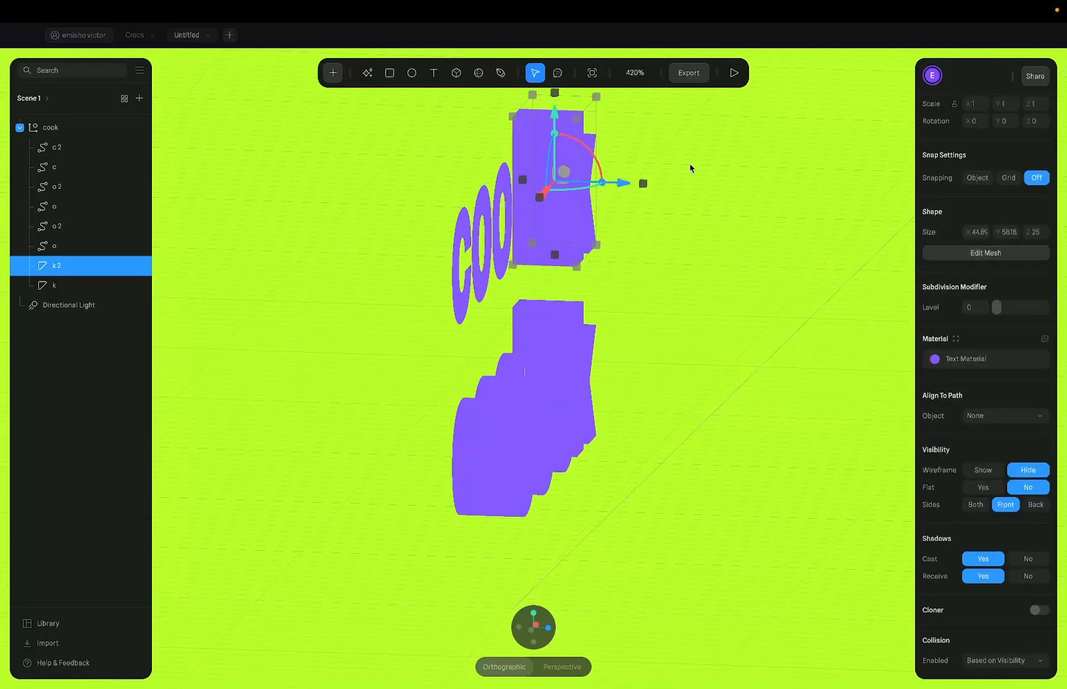
scroll(1024, 284, "up", 2)
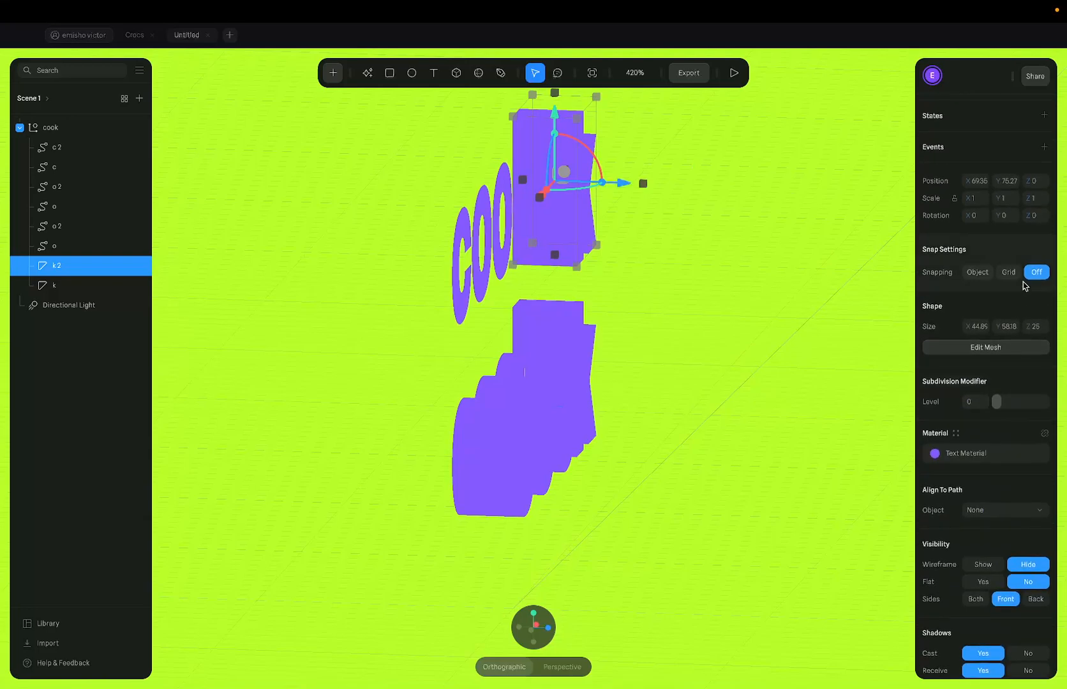
scroll(1015, 268, "up", 1)
scroll(1009, 369, "down", 3)
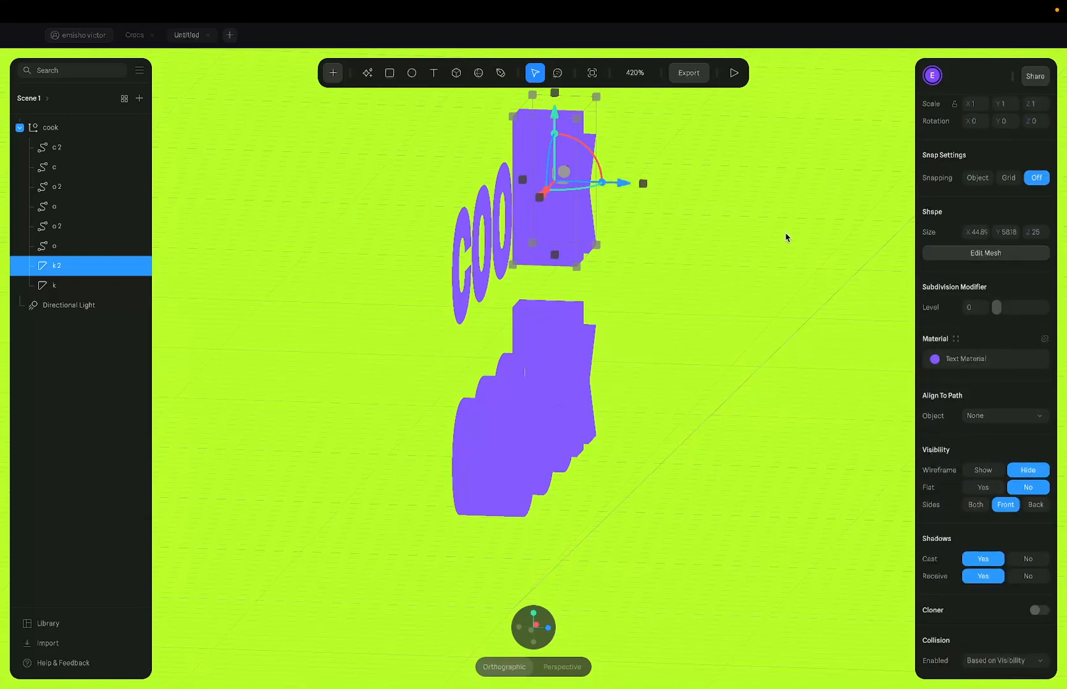
left_click_drag(789, 221, 778, 222, "alt")
left_click(965, 264)
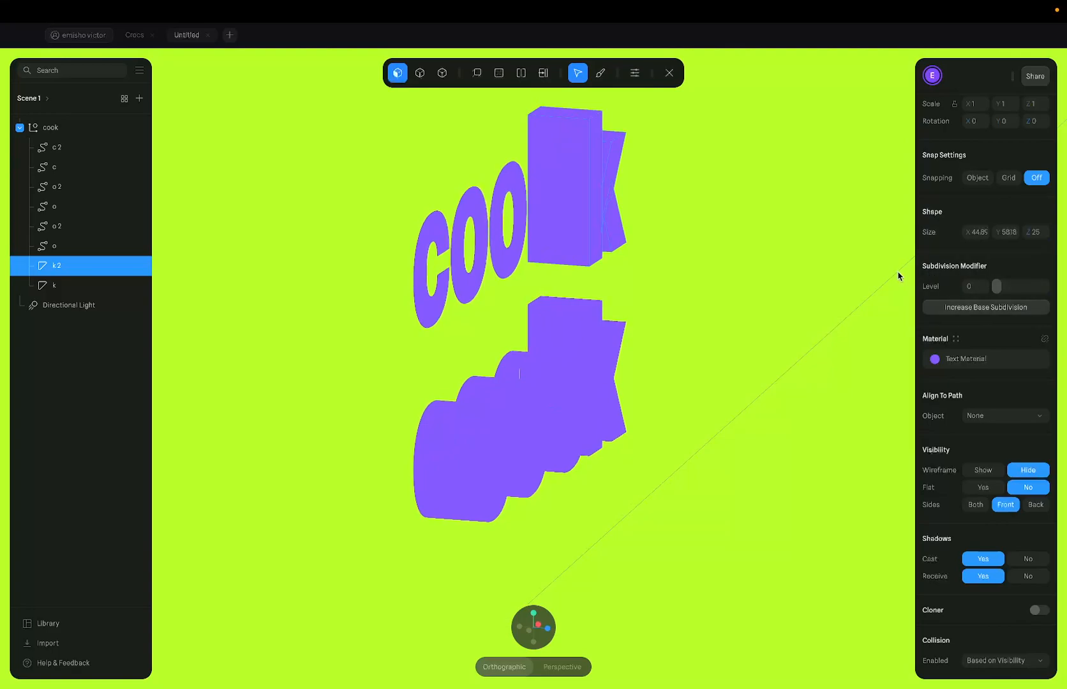
key("Escape")
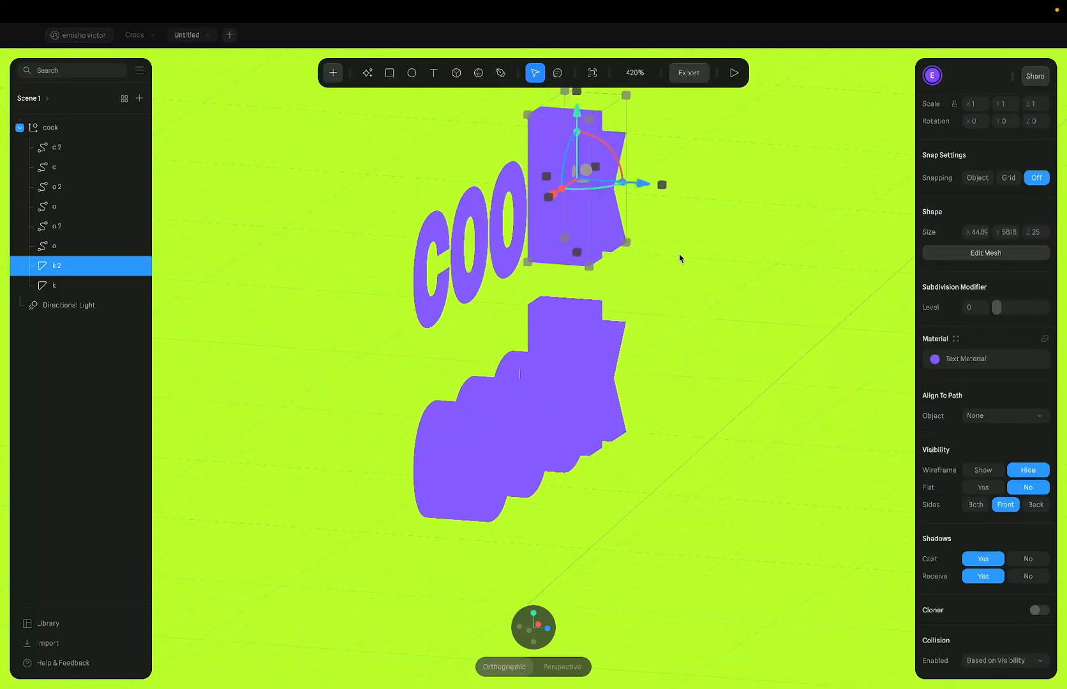
key("Escape")
left_click(519, 204)
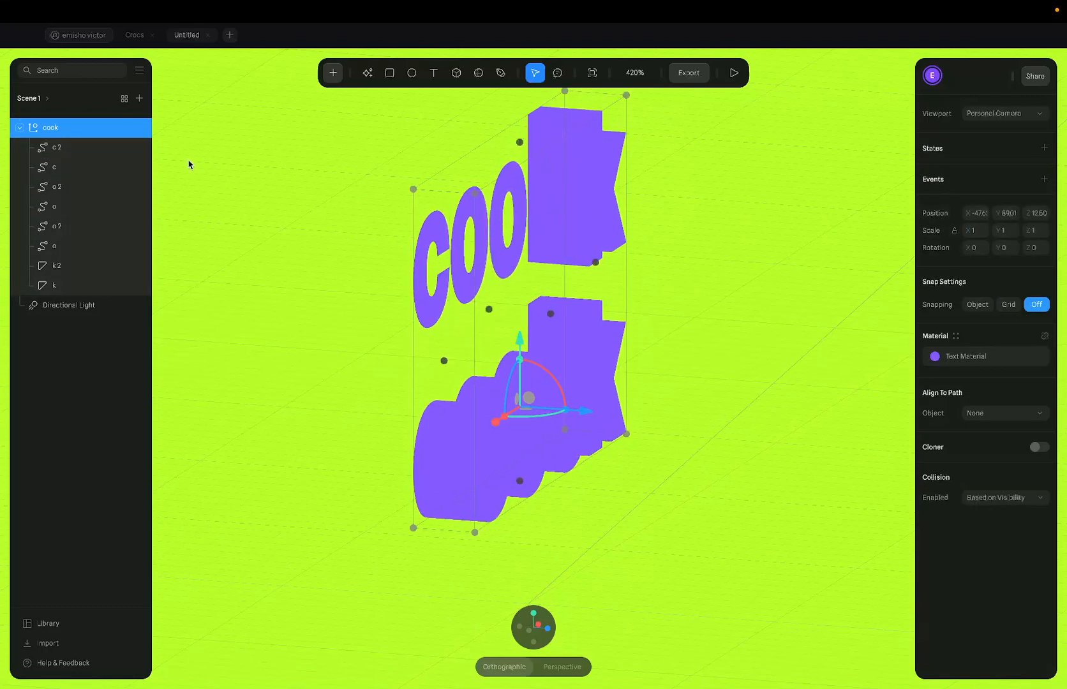
Delete the duplicated k and the original k from the cook group
left_click(72, 148)
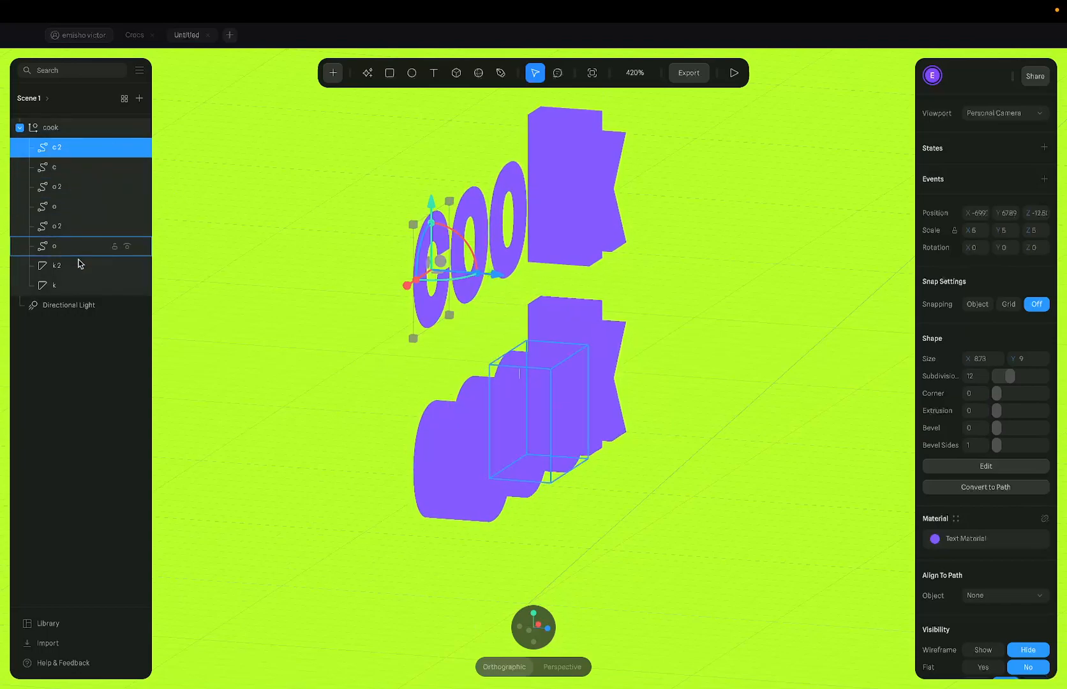
left_click(79, 282)
left_click(79, 268)
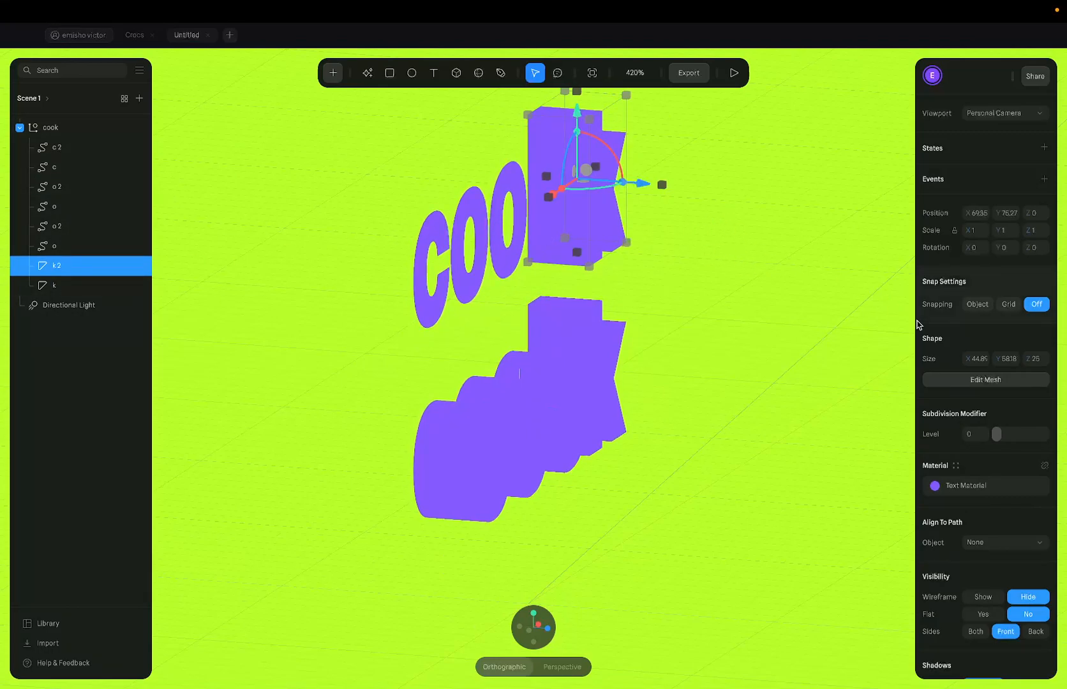
key("Delete")
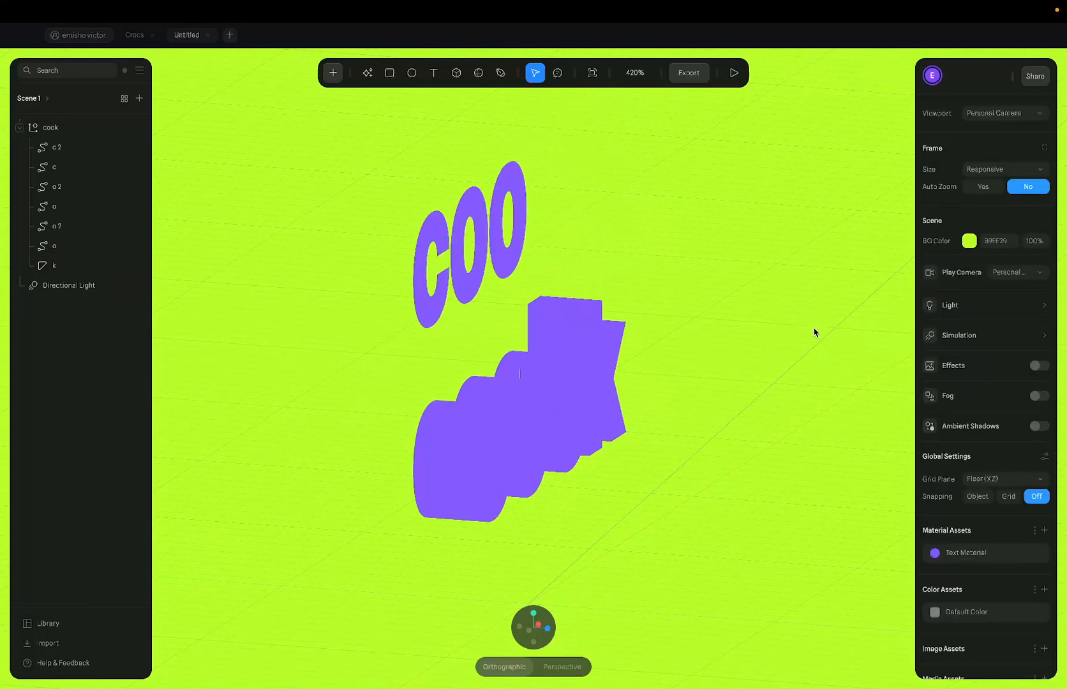
left_click(57, 272)
key("Delete")
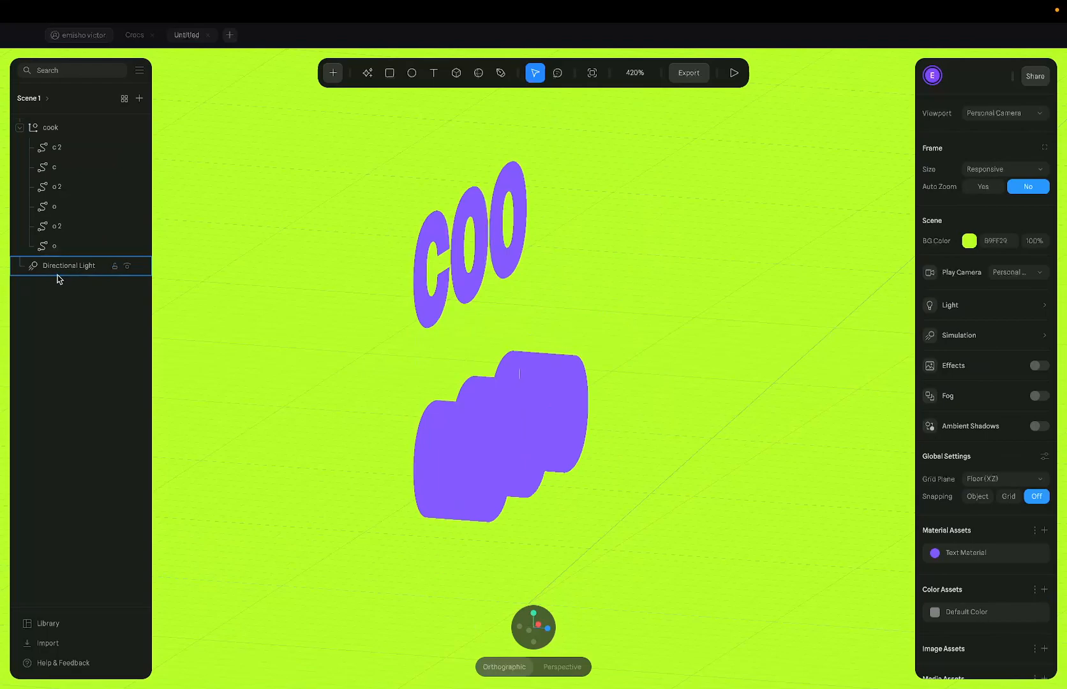
Select the whole cook group in a front-facing view and delete it from the scene
left_click(501, 225)
left_click_drag(557, 229, 514, 225, "alt")
left_click(528, 211)
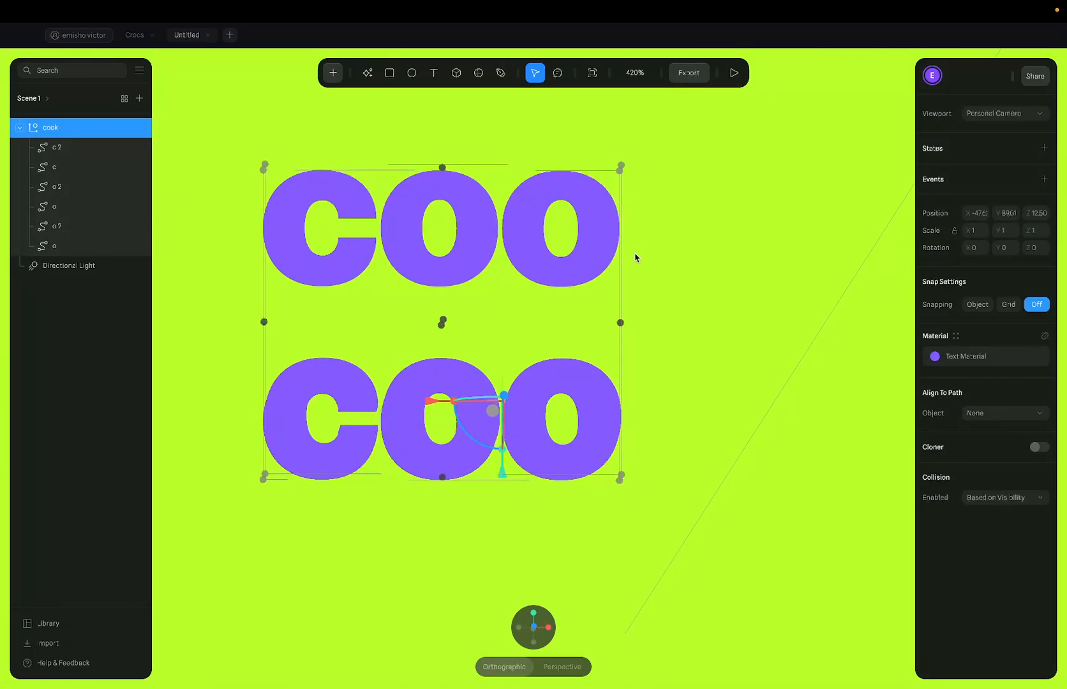
key("Delete")
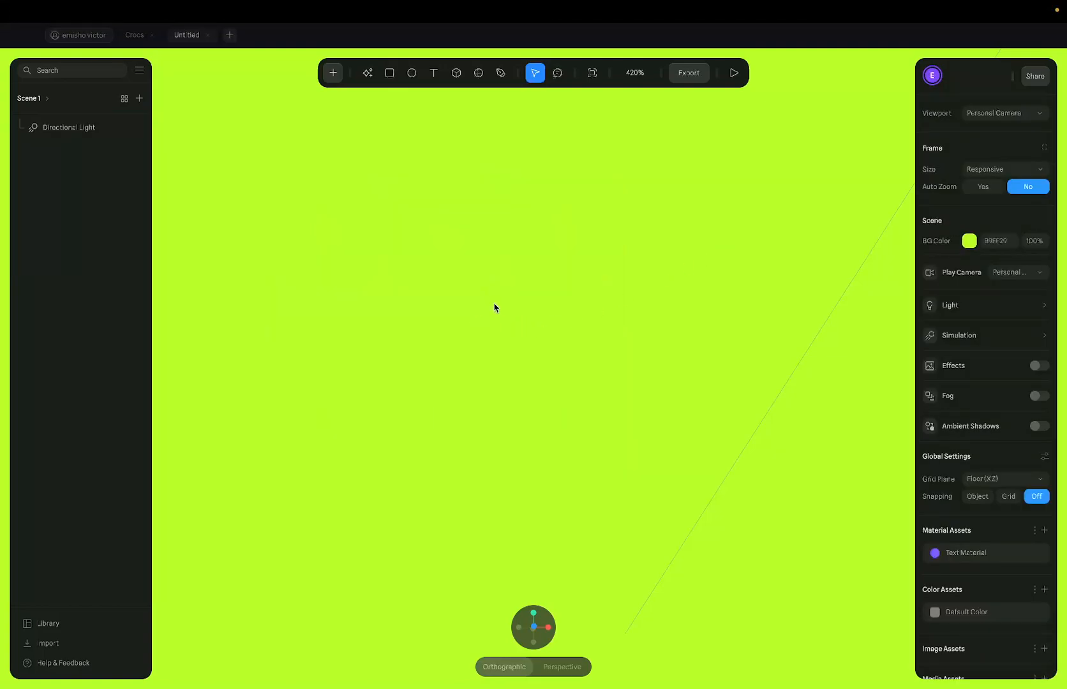
Add a new text object reading "cool" near the middle of the scene
left_click(434, 73)
left_click(447, 321)
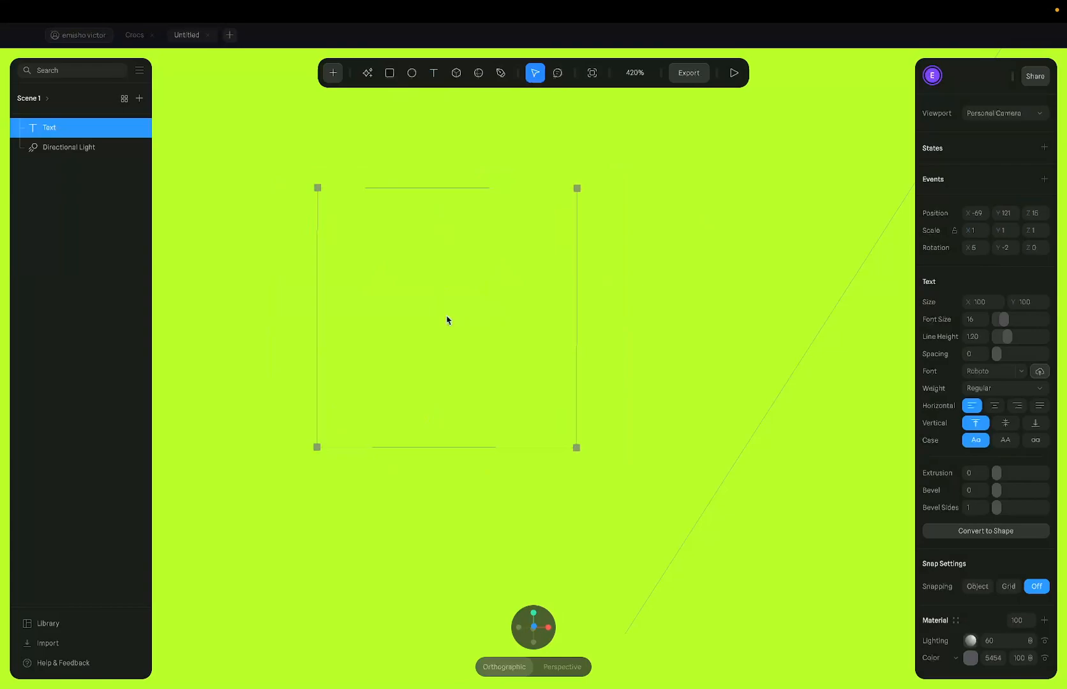
type("cool")
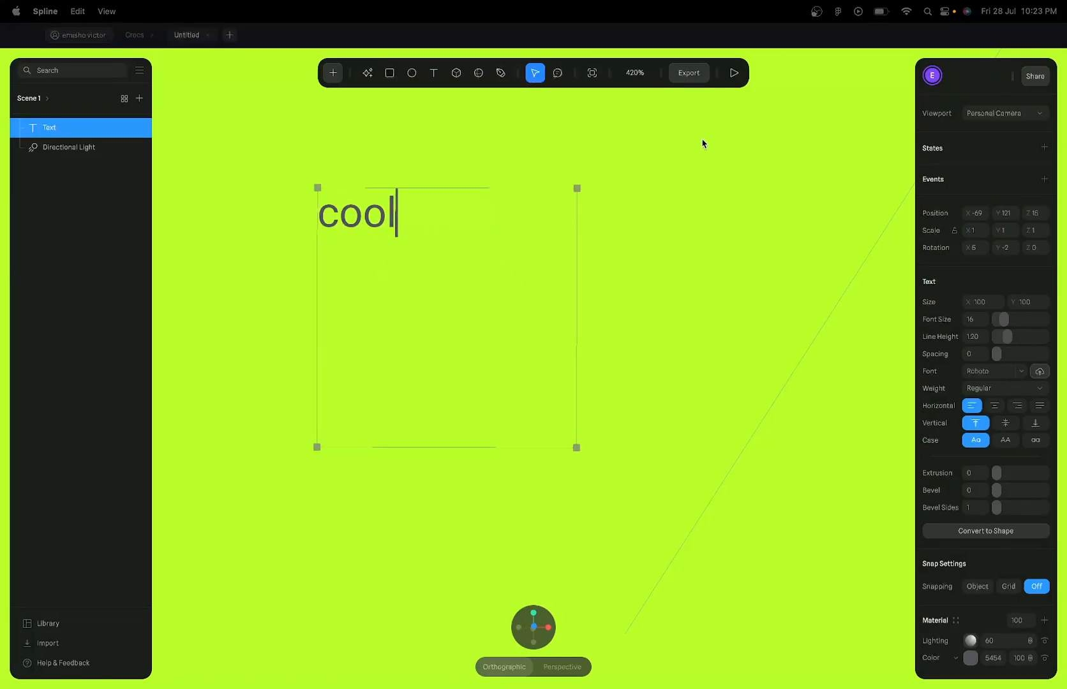
key("Escape")
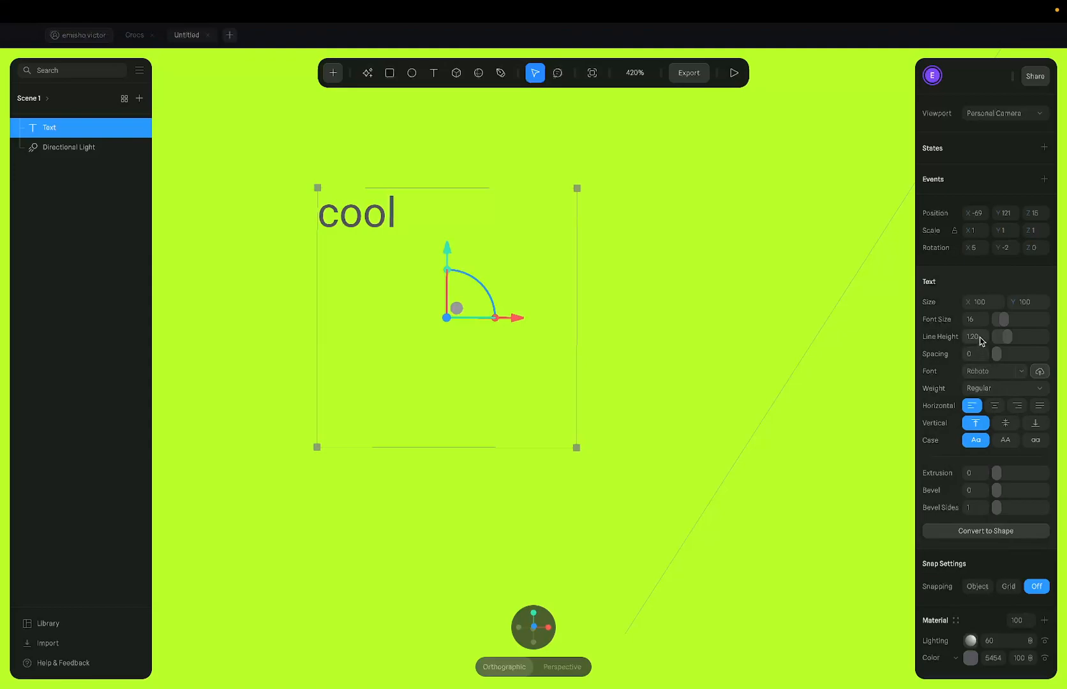
Set the letter spacing of the cool text to -0.04
left_click(978, 355)
type("-0.04")
key("Return")
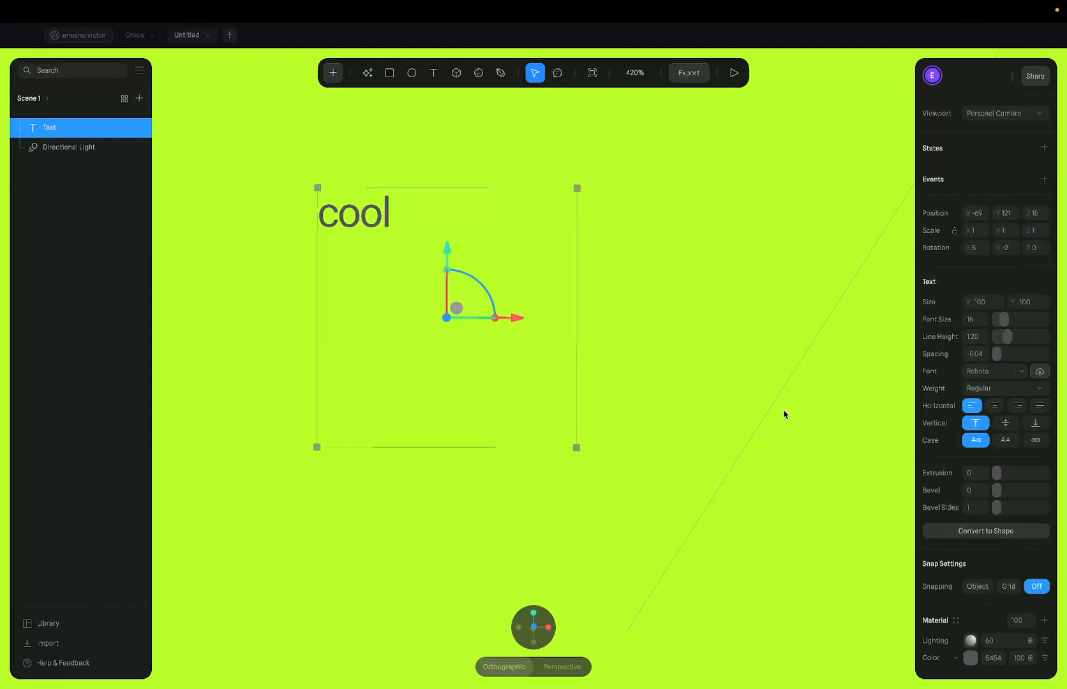
Change the cool text's font to Inter and its weight to Black
left_click(988, 375)
type("IM")
key("BackSpace")
key("BackSpace")
key("BackSpace")
type("Inter")
key("Return")
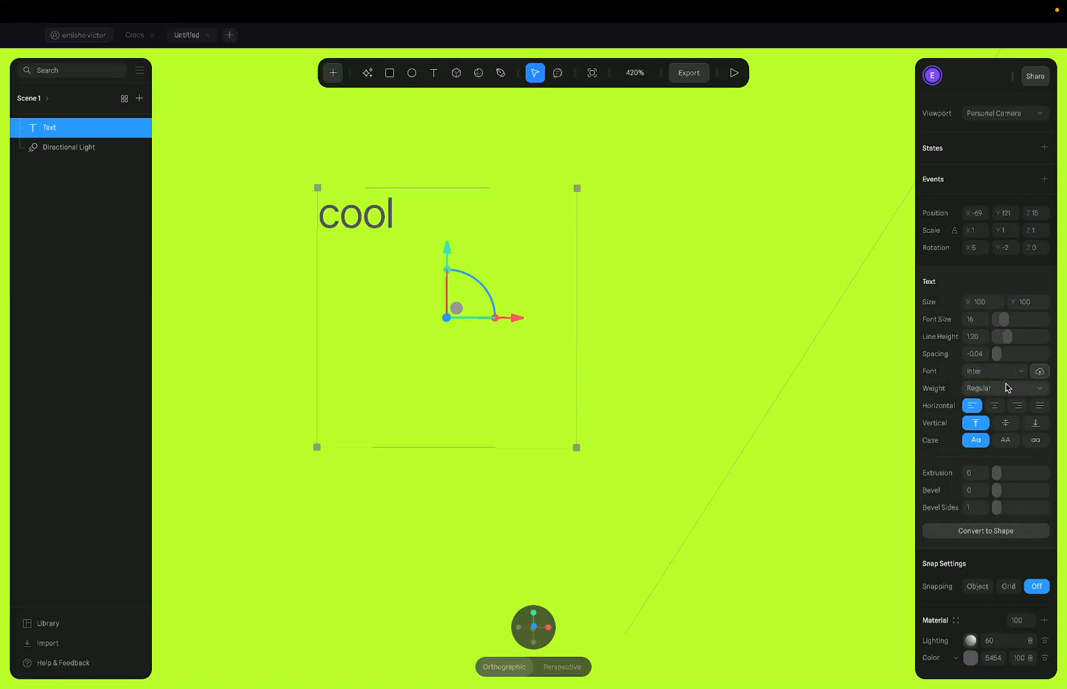
left_click(1005, 388)
left_click(997, 369)
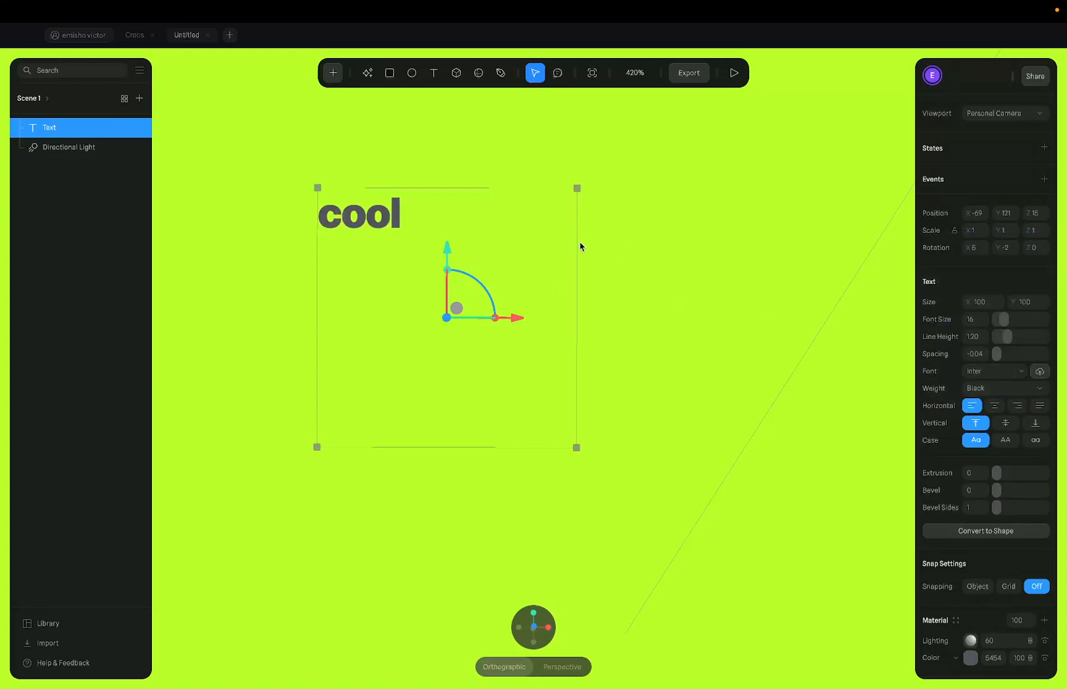
left_click(679, 246)
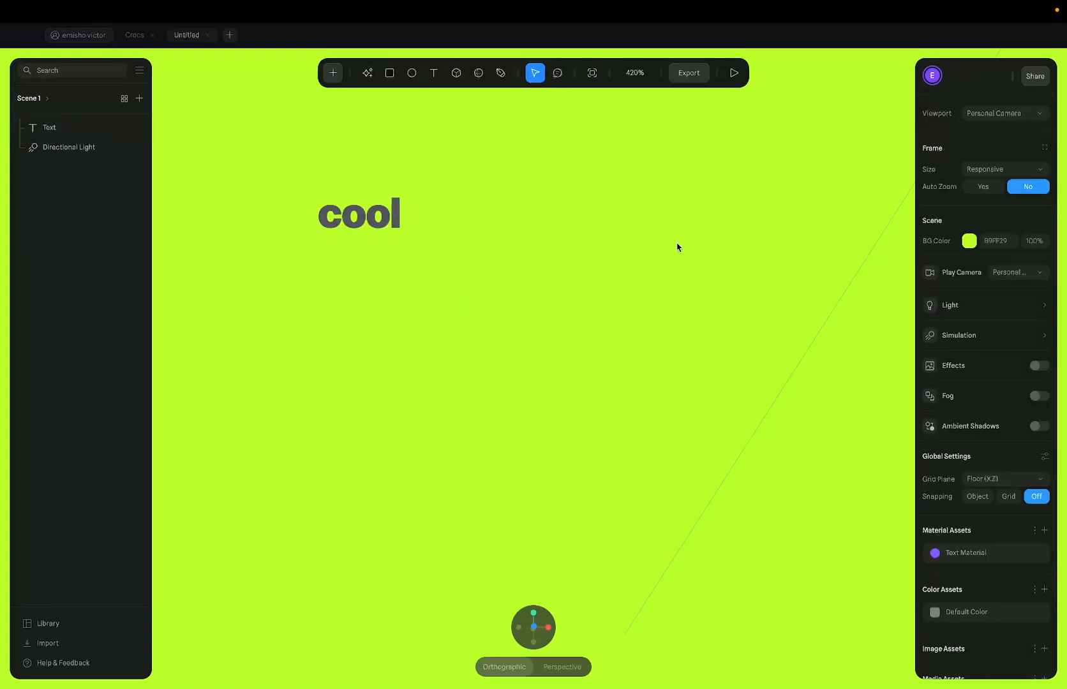
Extrude the cool text by 5 and convert it to separate letter shapes
left_click(383, 222)
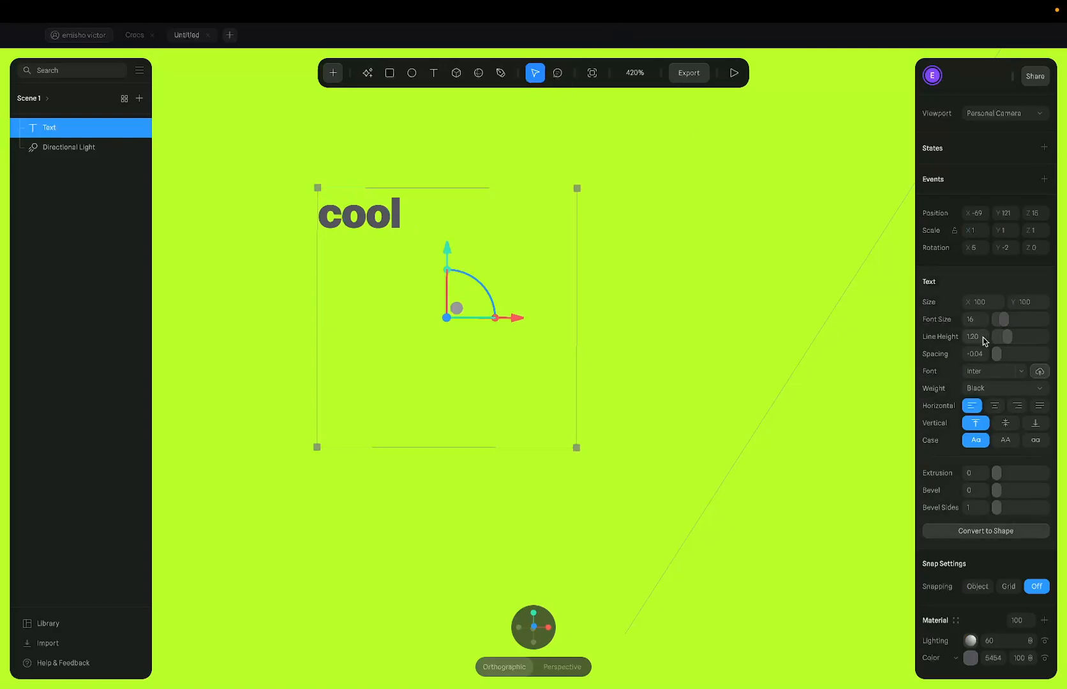
left_click_drag(695, 465, 738, 468, "alt")
left_click(973, 473)
type("5")
key("Return")
right_click(510, 260)
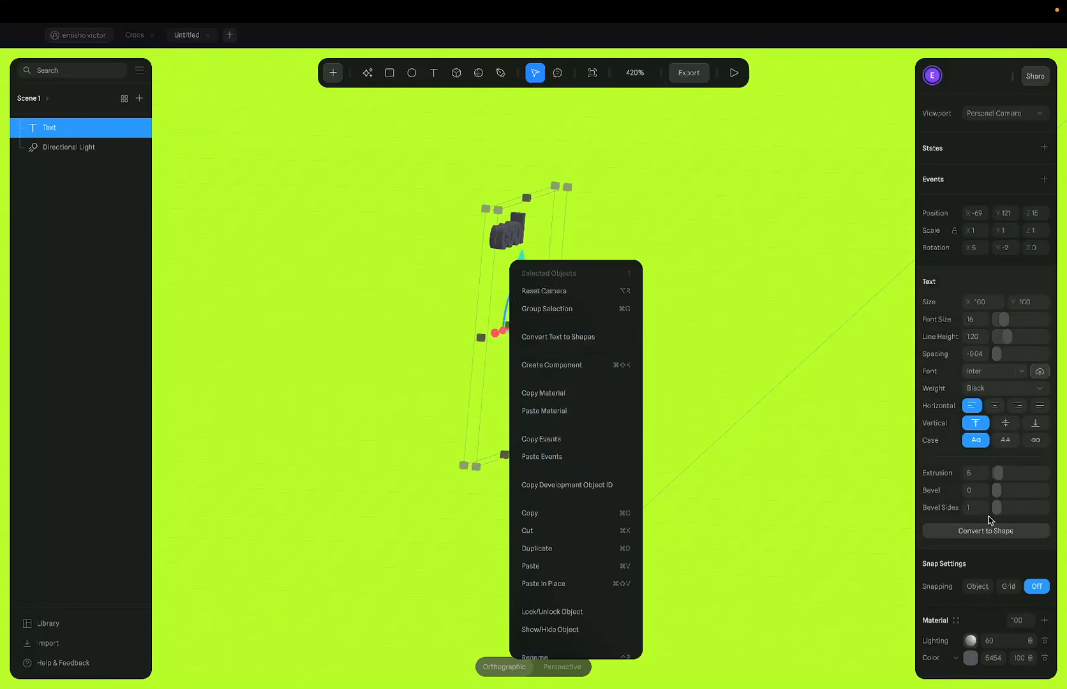
left_click(986, 530)
left_click(485, 198)
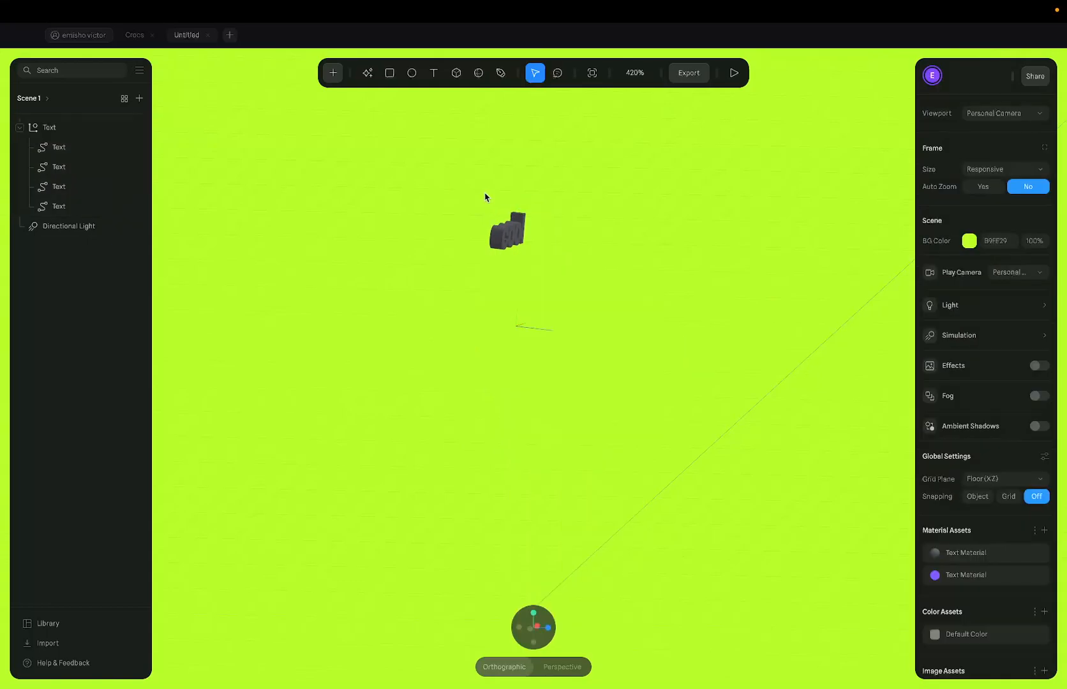
Ungroup the converted letter shapes and delete the leftover empty Text parent
left_click(508, 231)
right_click(513, 250)
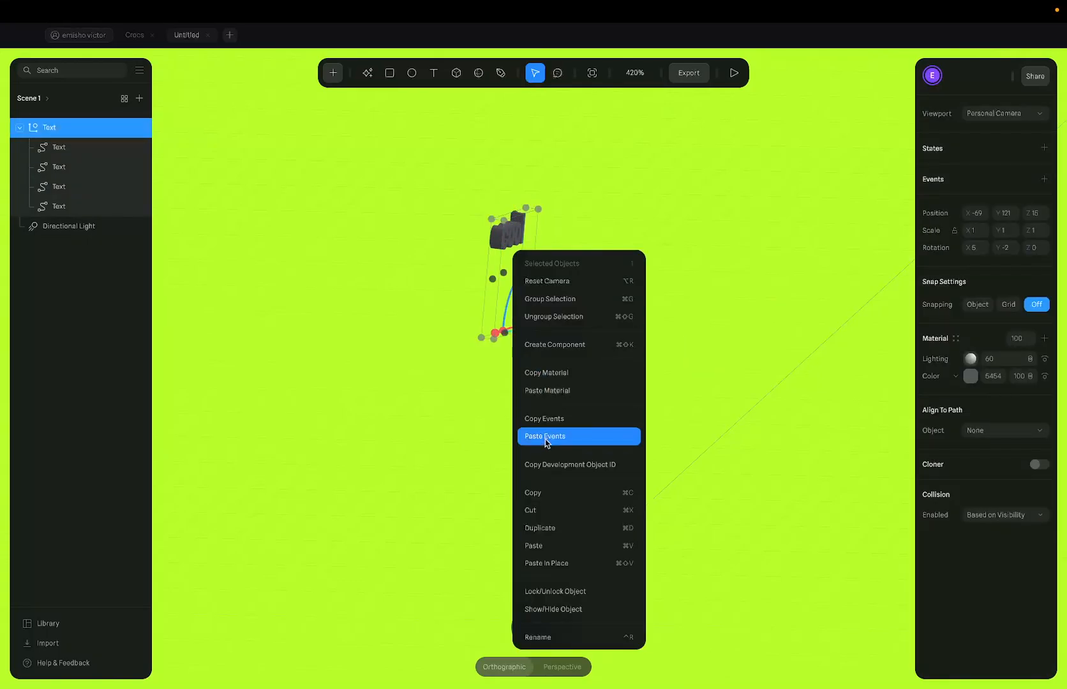
left_click(569, 323)
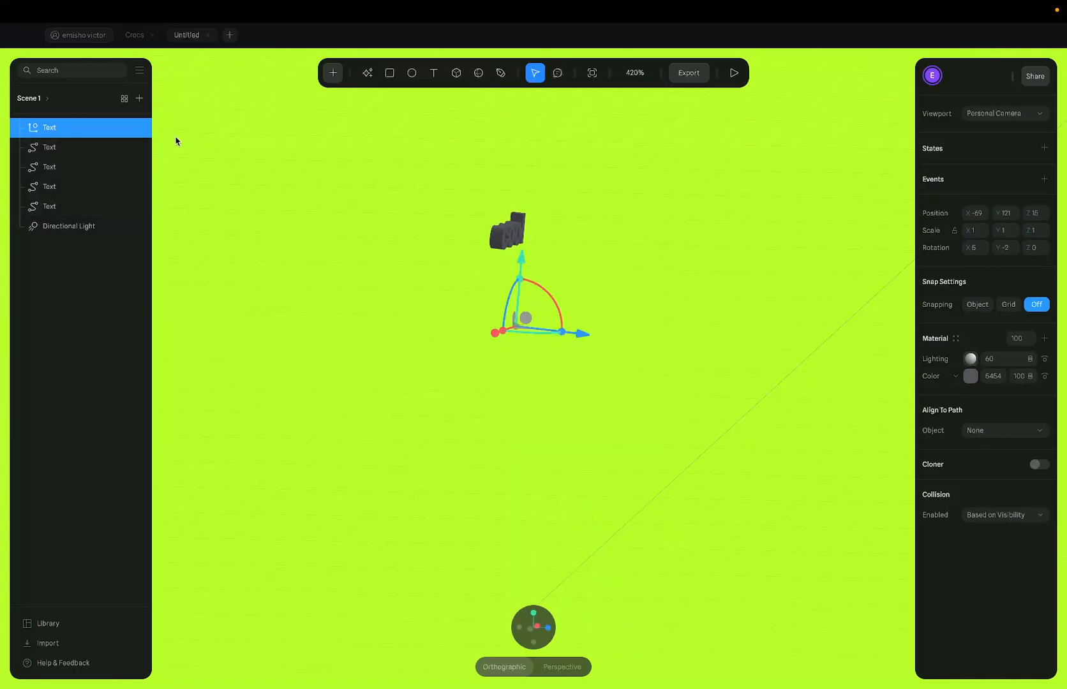
key("Delete")
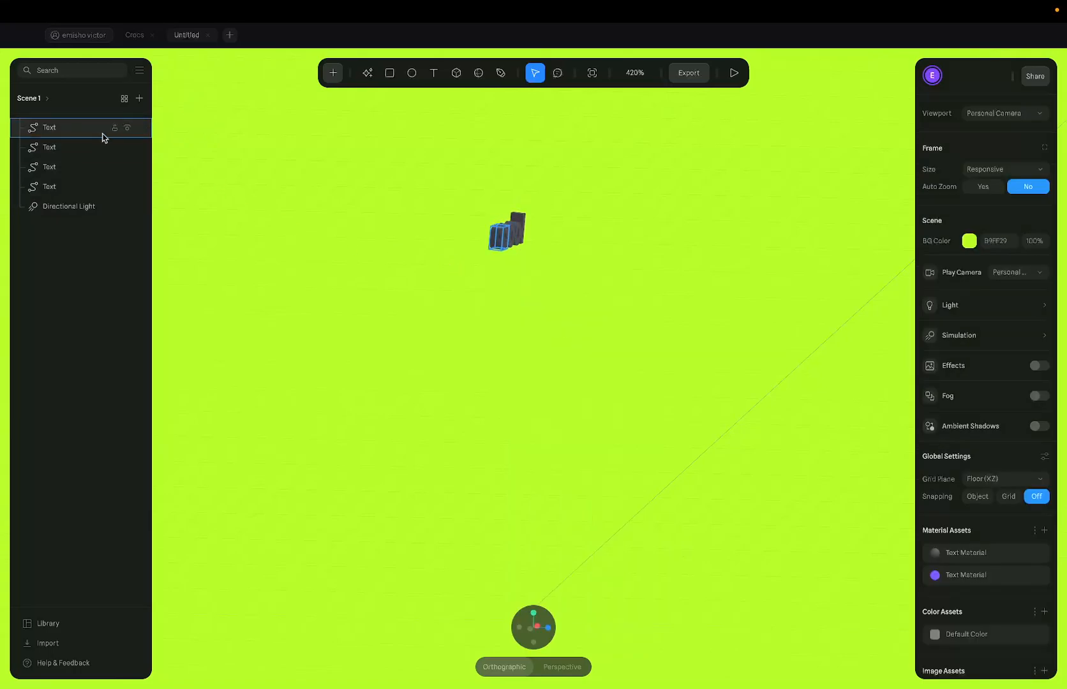
Group the four letter shapes together and name the group cool
left_click_drag(570, 291, 559, 291, "alt")
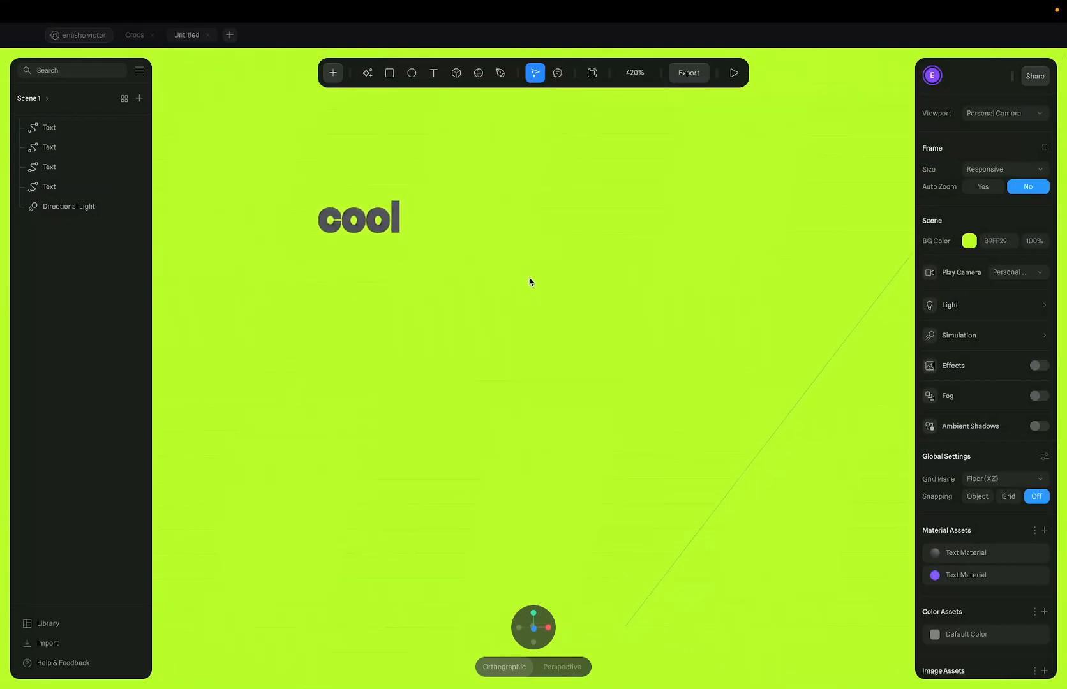
left_click(488, 629)
left_click_drag(350, 150, 526, 370)
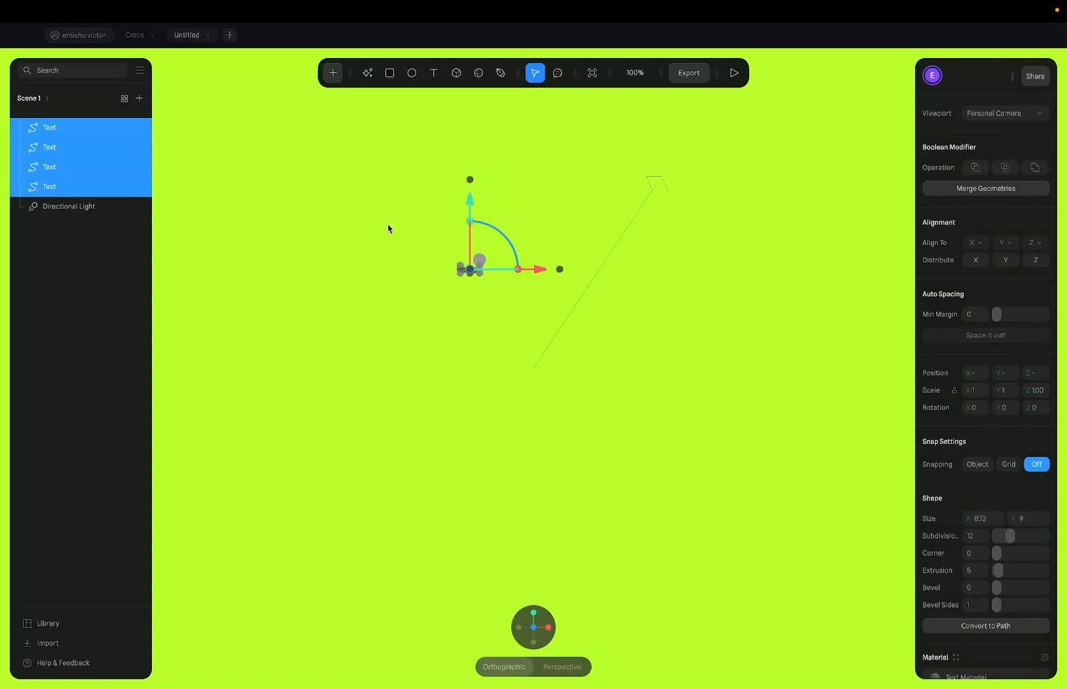
key("ctrl+g")
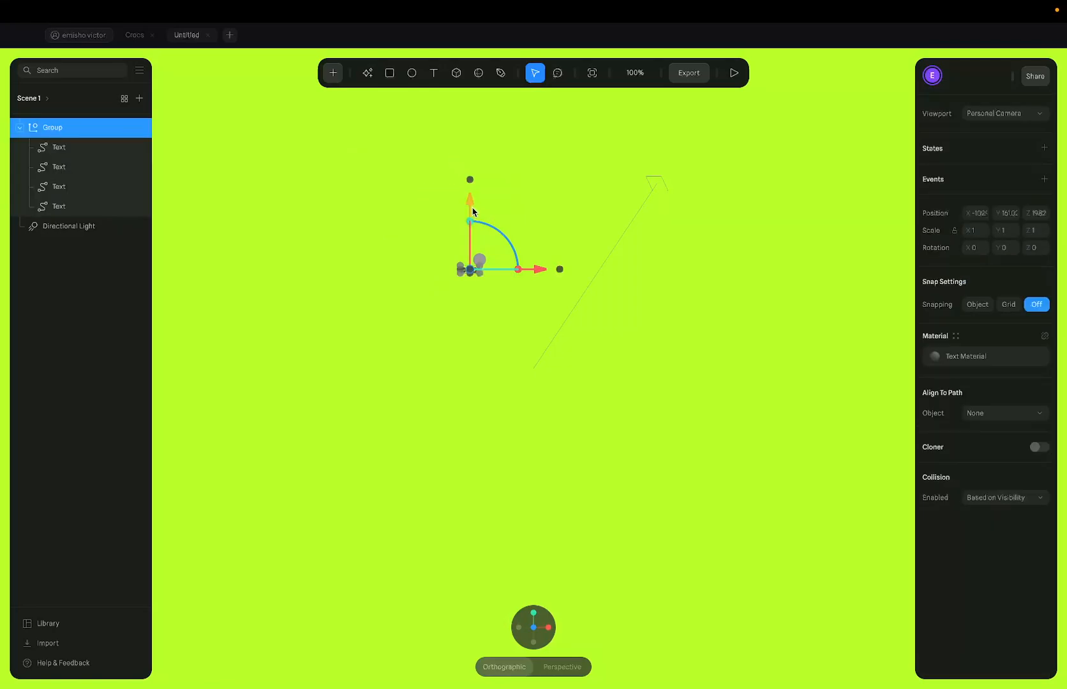
double_click(59, 129)
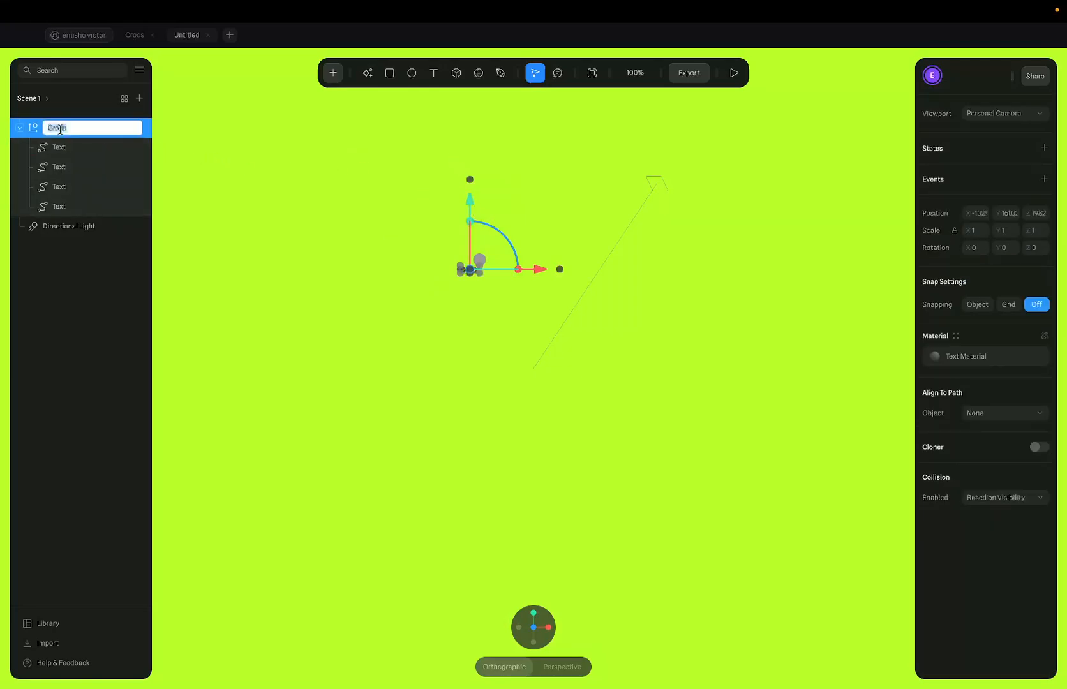
type("coo")
key("Return")
Rename the first two letter shapes inside the cool group as c and o
left_click(70, 148)
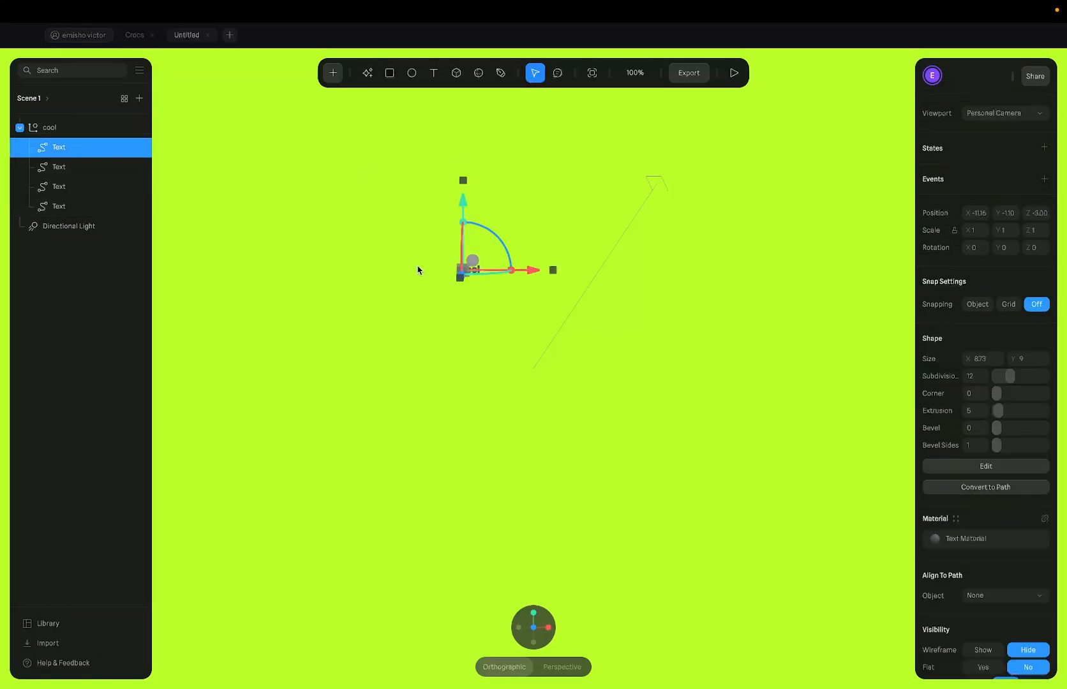
scroll(446, 268, "up", 10, "ctrl")
scroll(446, 268, "up", 4)
scroll(422, 267, "up", 2, "ctrl")
scroll(422, 267, "up", 5, "ctrl")
scroll(393, 257, "up", 2)
scroll(393, 257, "left", 2)
left_click(60, 153)
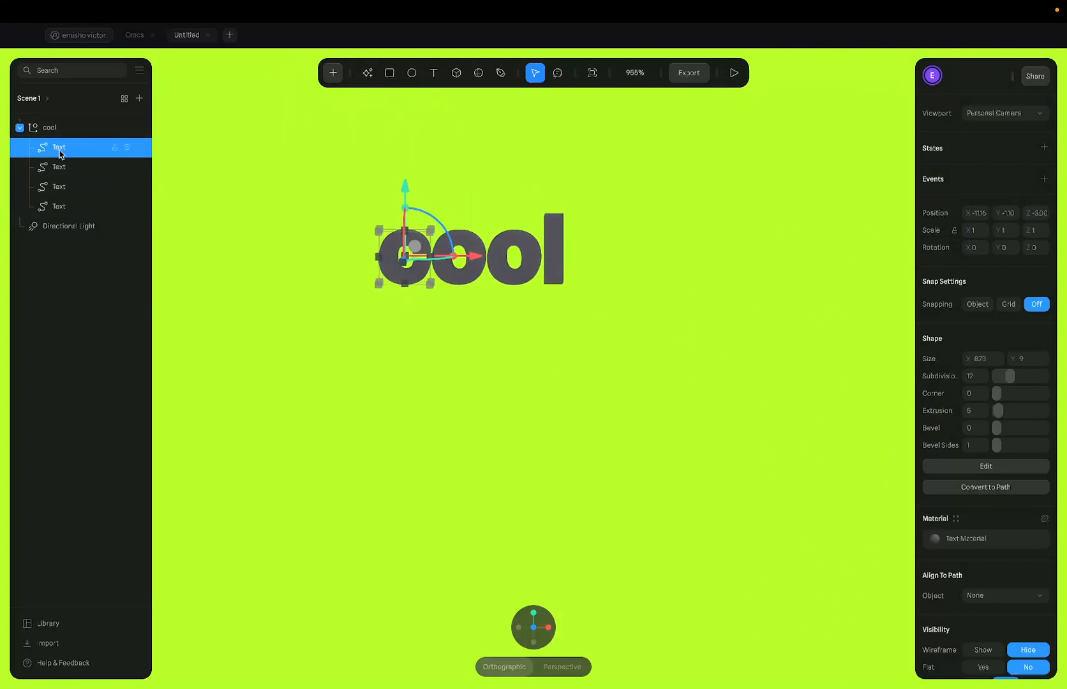
double_click(60, 152)
type("c")
double_click(62, 165)
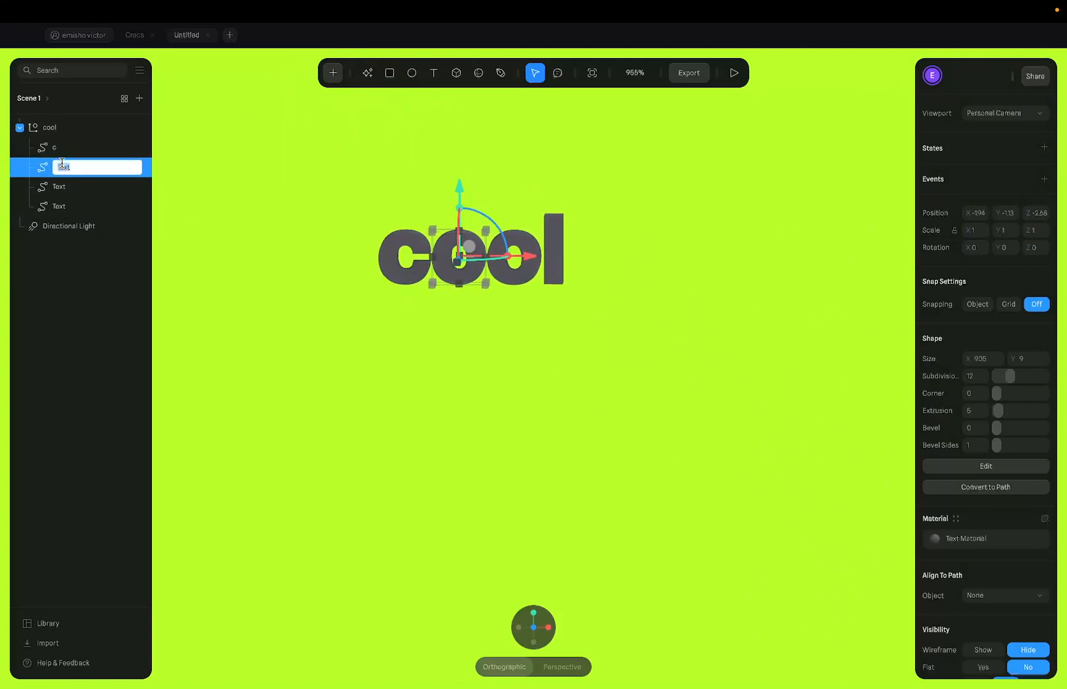
type("o")
Rename the third and fourth letter shapes inside the cool group as o and l
double_click(66, 186)
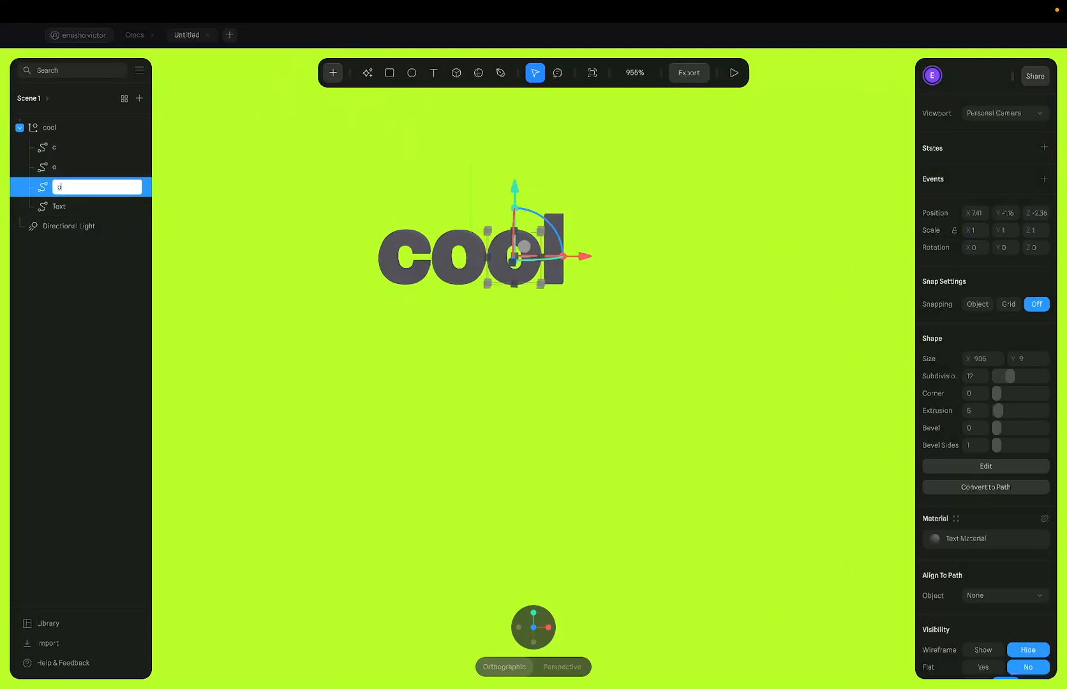
type("o")
key("Return")
left_click(66, 210)
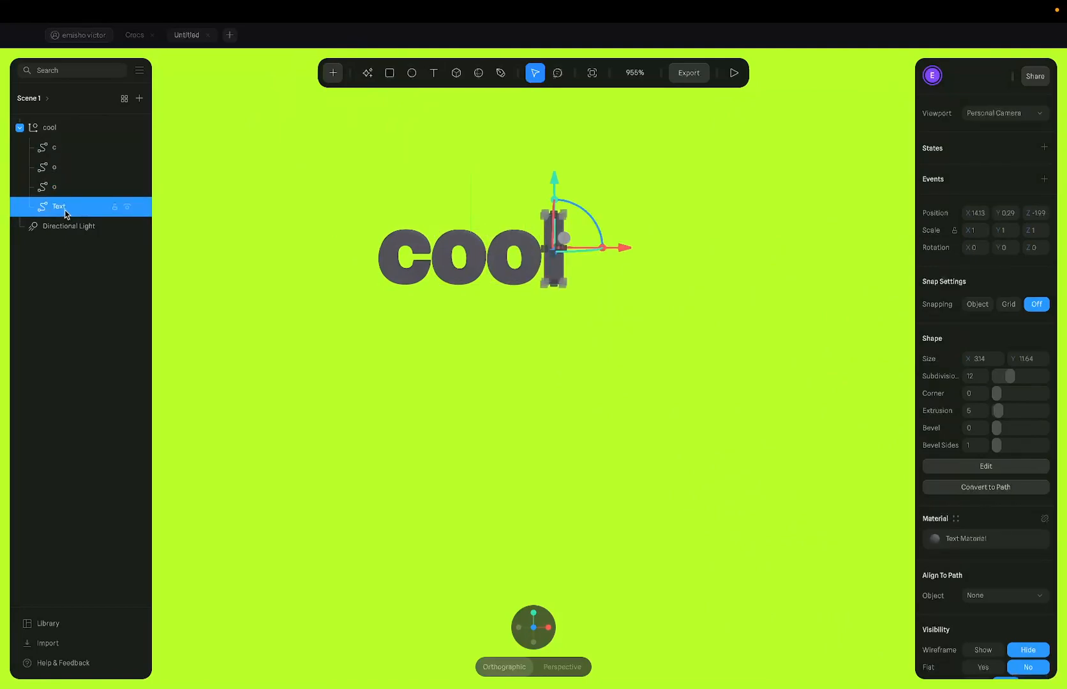
double_click(65, 210)
type("l")
key("Return")
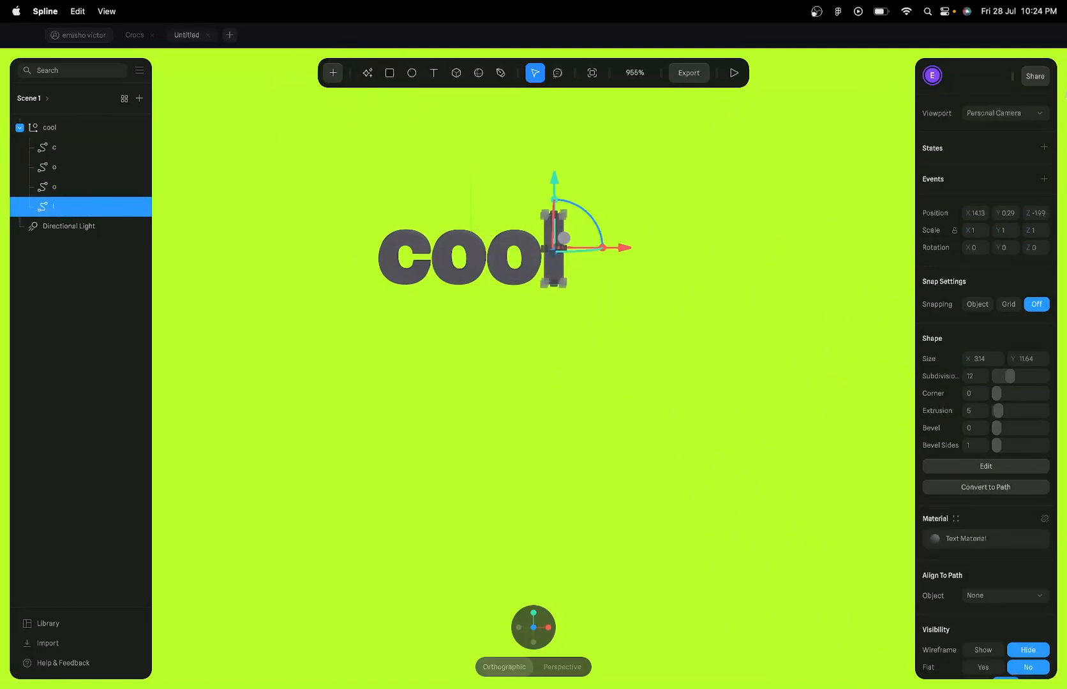
Set the cool group's scale to 5 on the X, Y and Z axes and check its size in the reset view
left_click(610, 331)
left_click(519, 238)
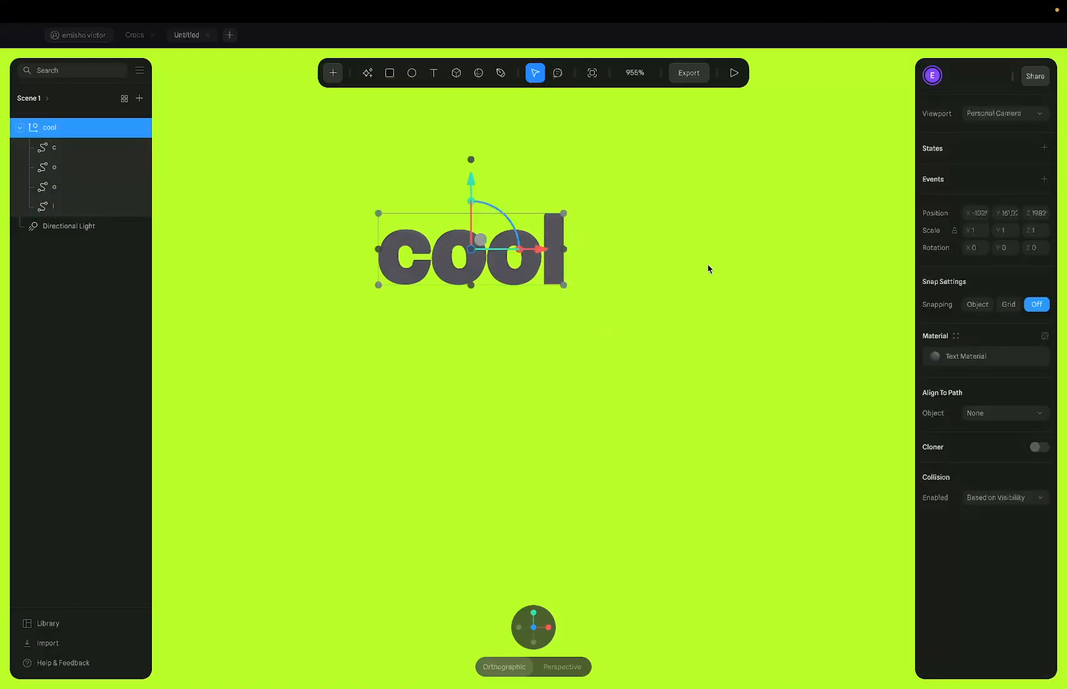
left_click(1006, 231)
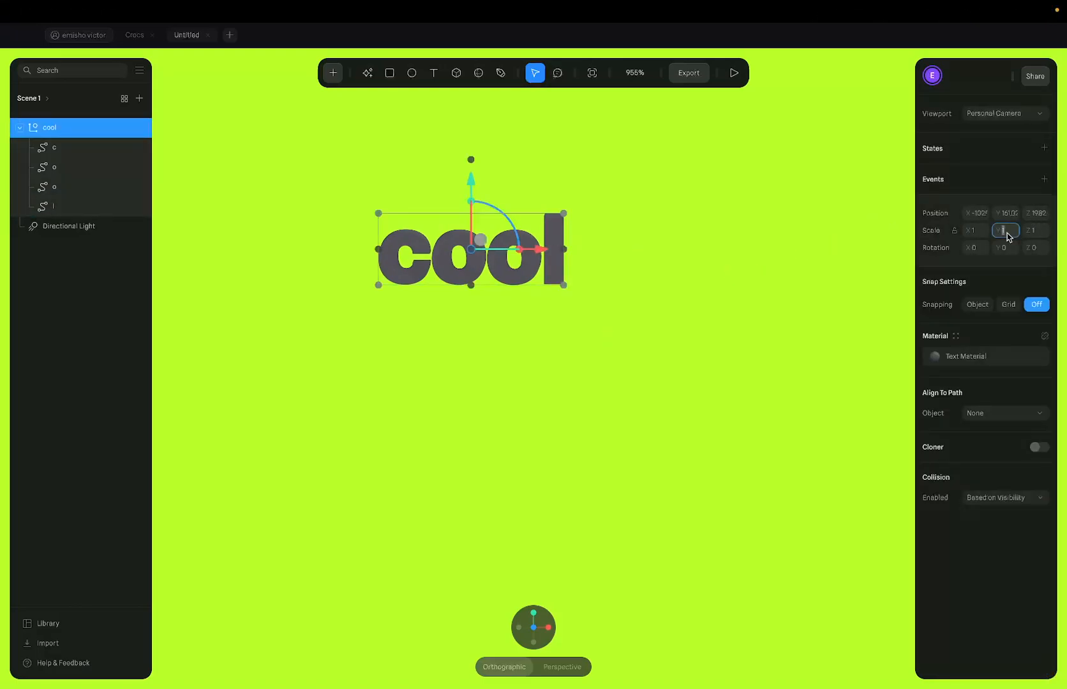
type("5")
left_click(976, 231)
type("5")
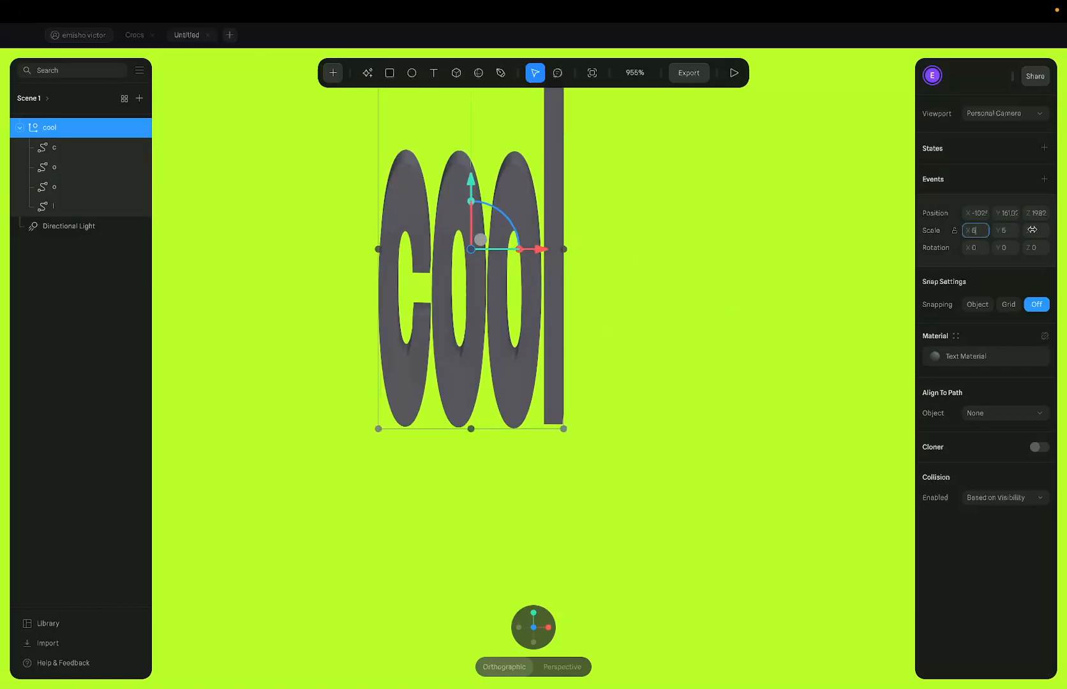
left_click(1036, 231)
type("5")
key("Return")
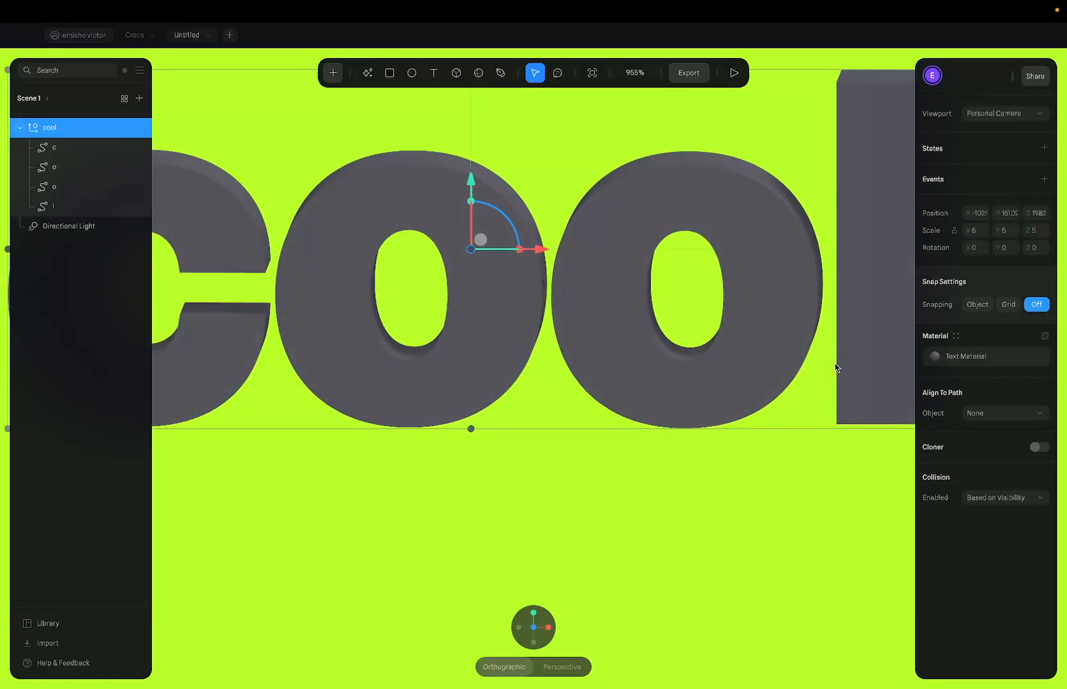
mouse_move(534, 626)
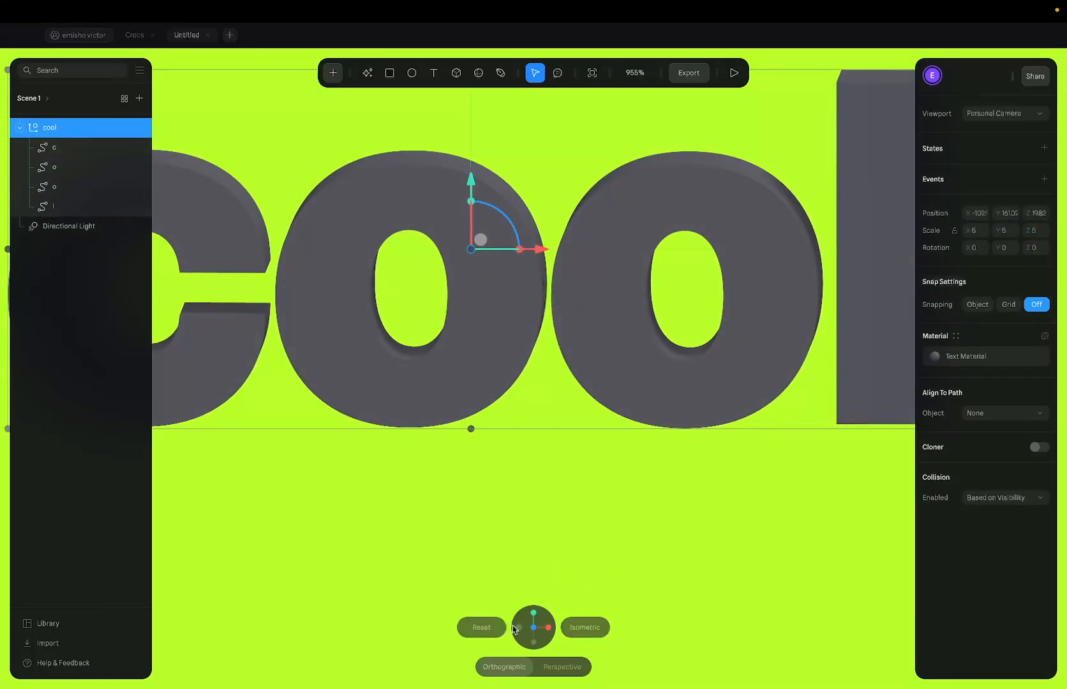
left_click(481, 628)
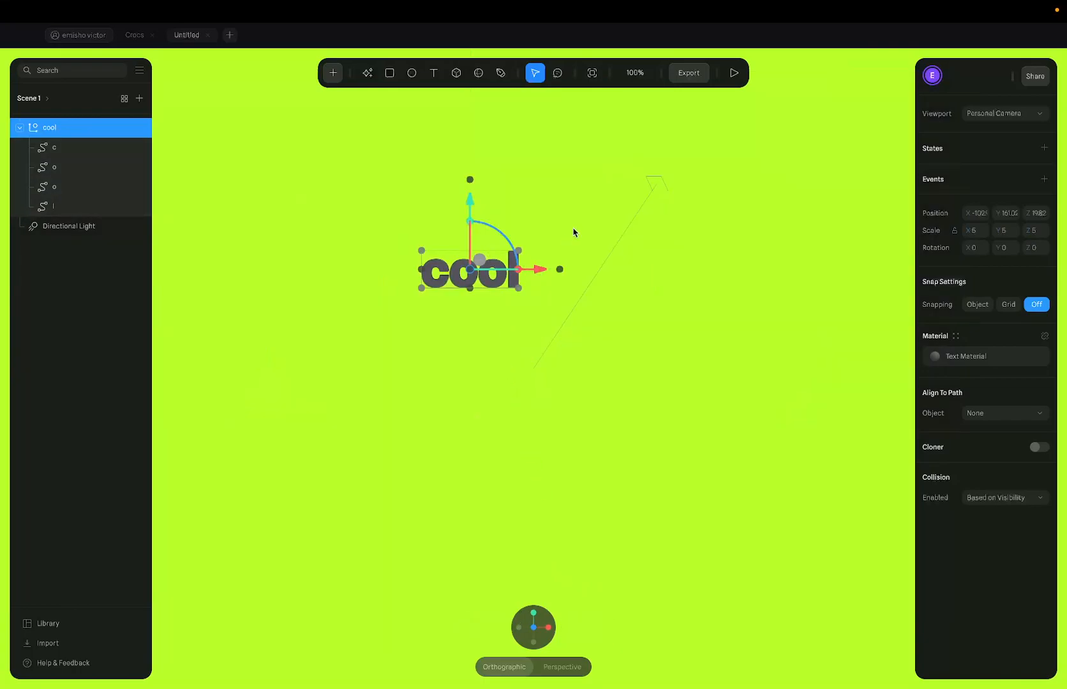
Increase the cool group's scale to 10 on the X, Y and Z axes
left_click(516, 222)
left_click(489, 265)
left_click(1005, 228)
type("10")
key("Return")
left_click(975, 230)
type("10")
key("Return")
left_click(1036, 231)
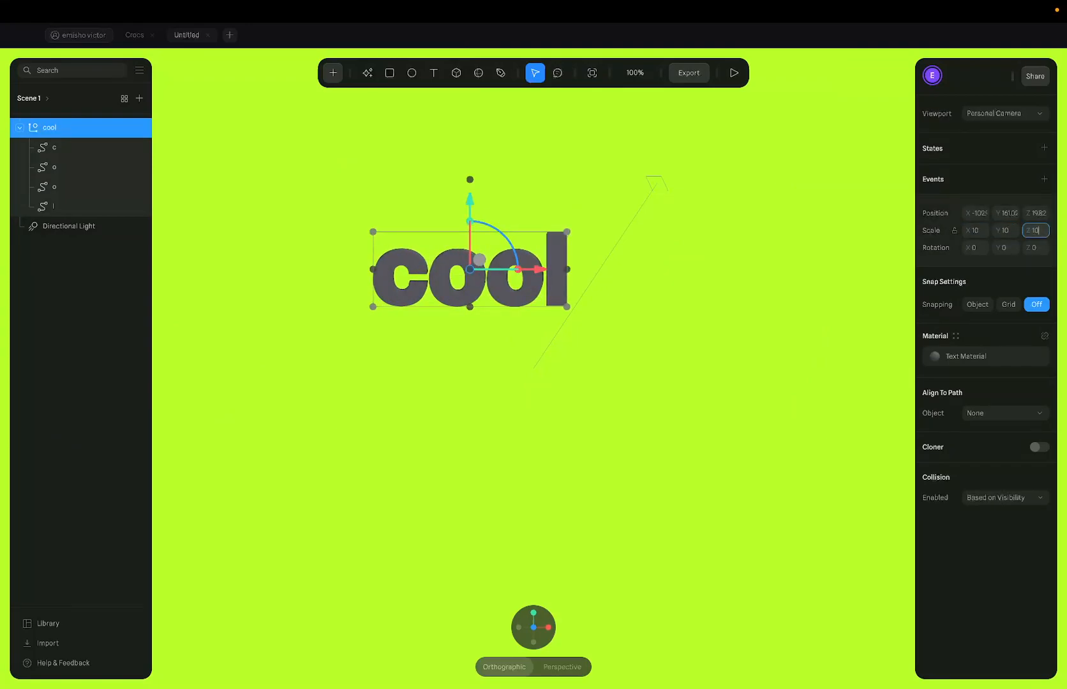
Set the cool group's scale to 20 on all three axes and move the group down to about Y 58
left_click(978, 228)
type("20")
left_click(1007, 231)
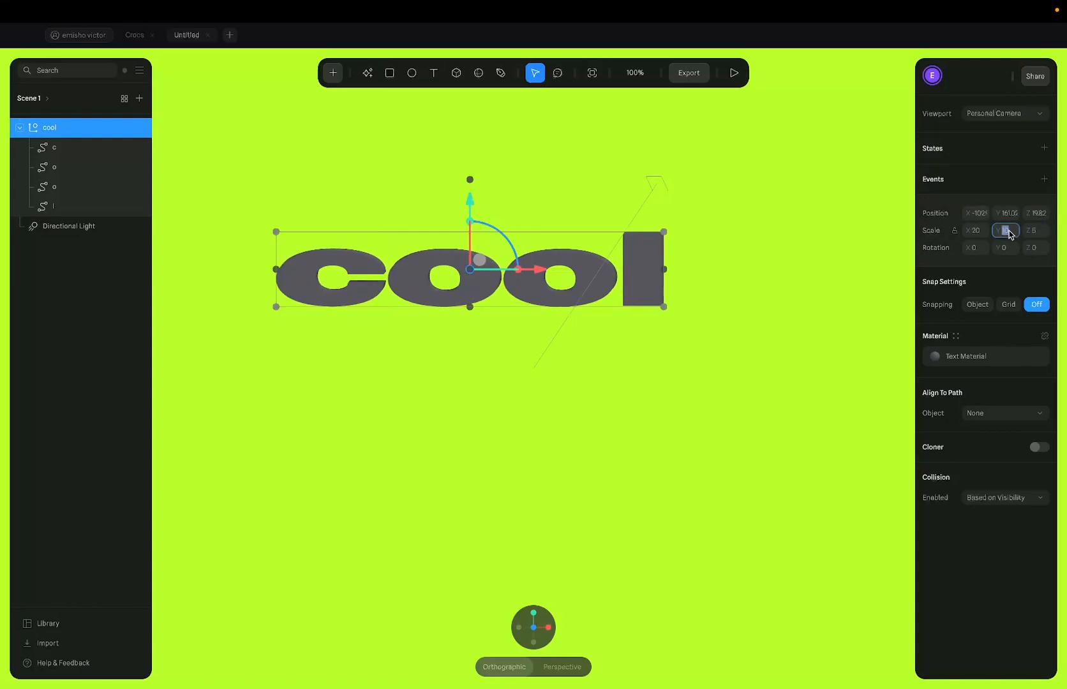
type("20")
left_click(1034, 233)
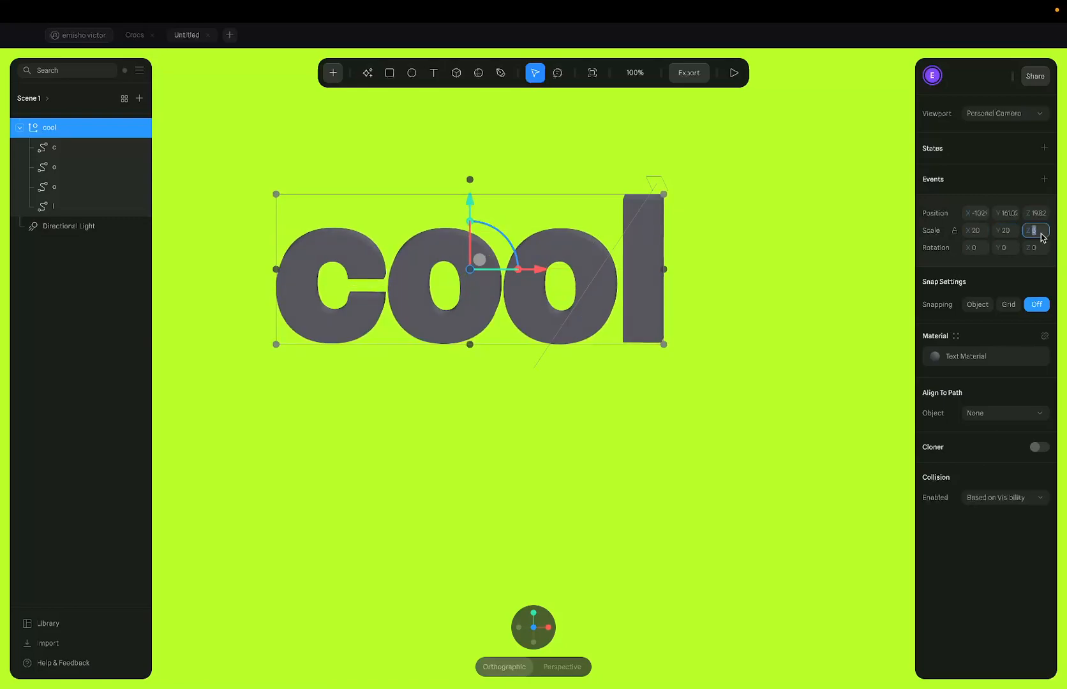
type("20")
key("Return")
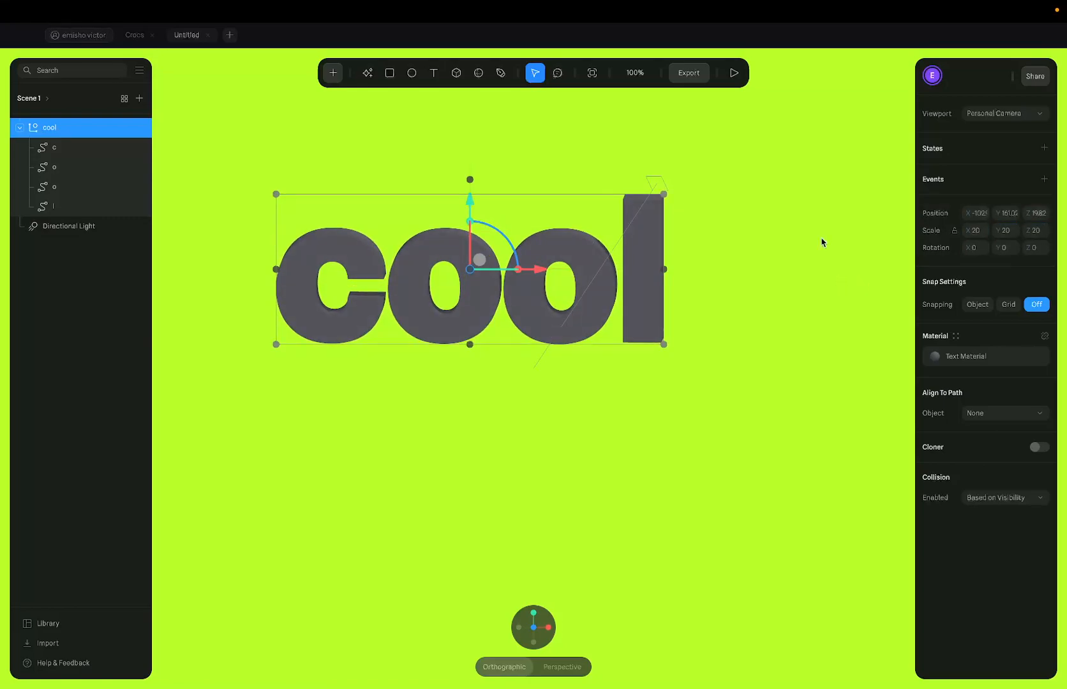
left_click_drag(466, 203, 533, 266)
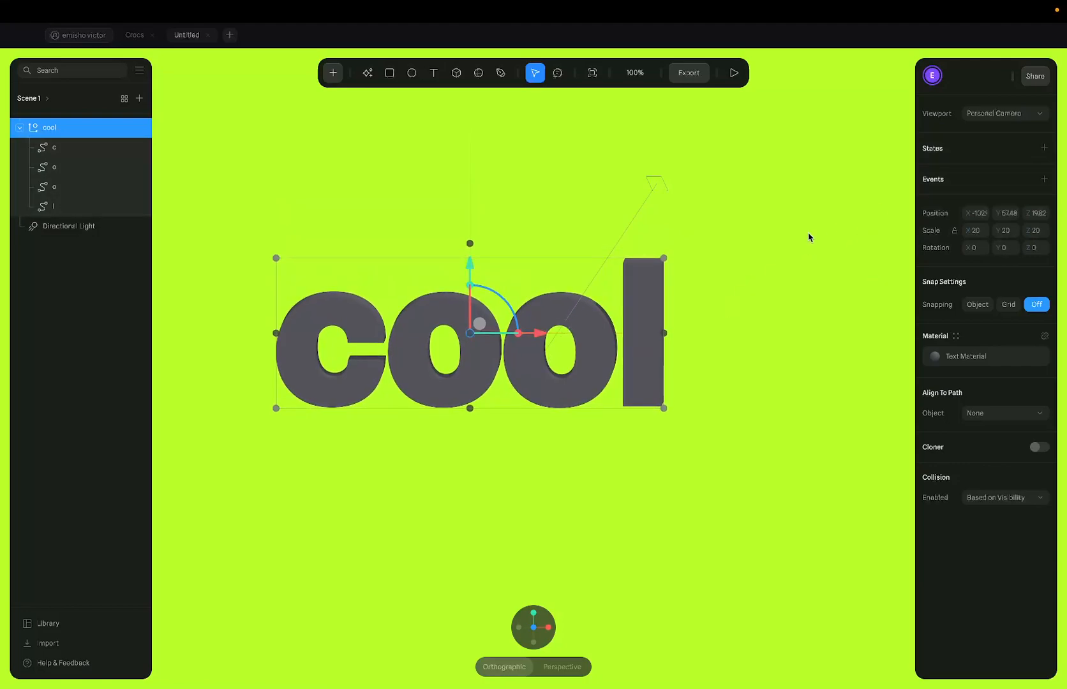
left_click_drag(457, 314, 457, 314)
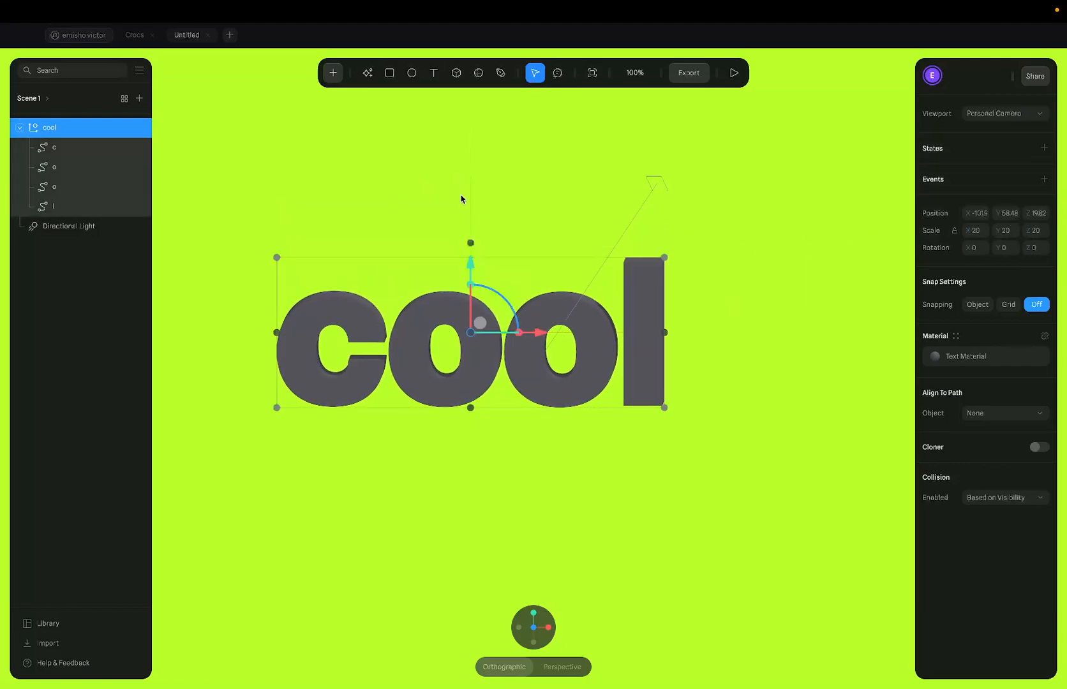
Apply the existing purple Text Material asset to all four letter shapes in the cool group
key("Return")
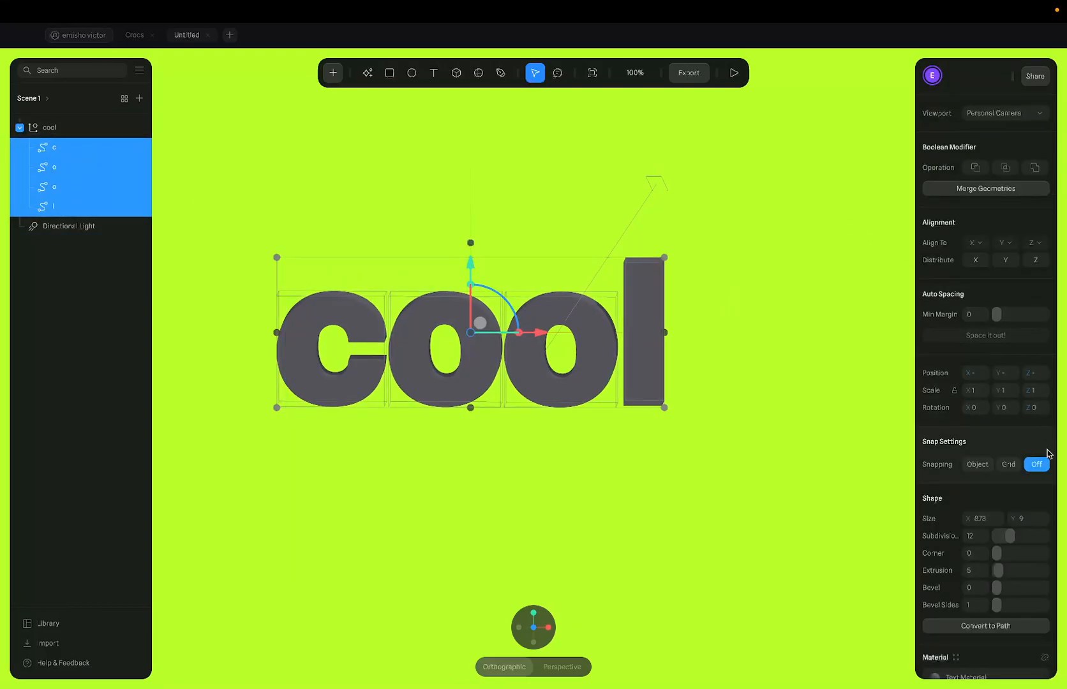
scroll(1047, 453, "down", 4)
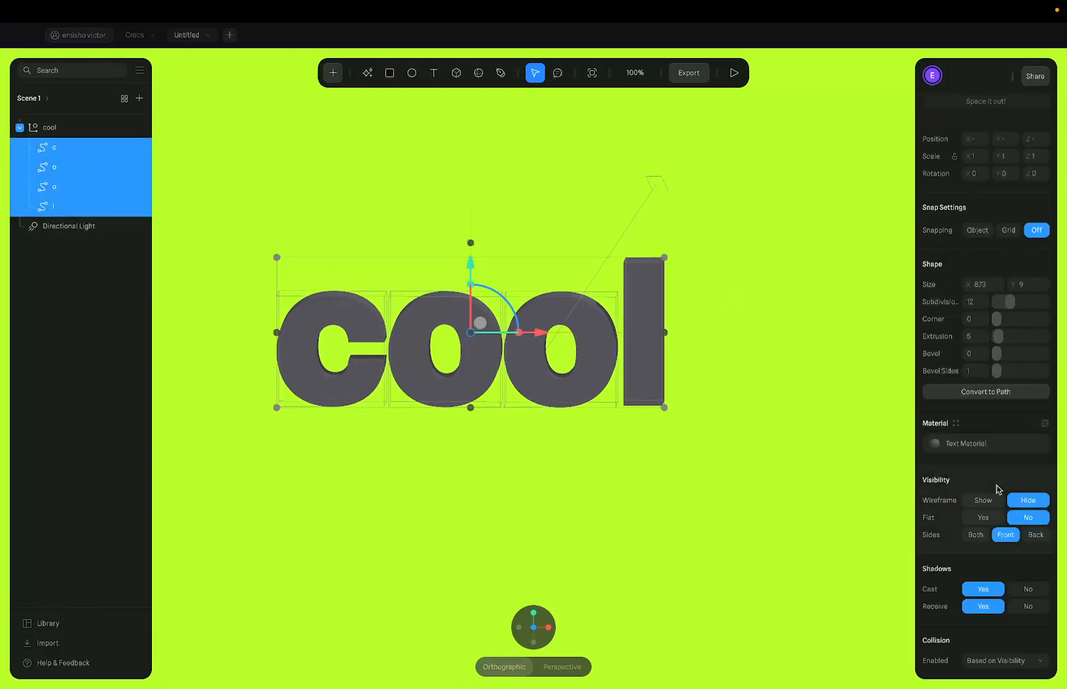
left_click(956, 424)
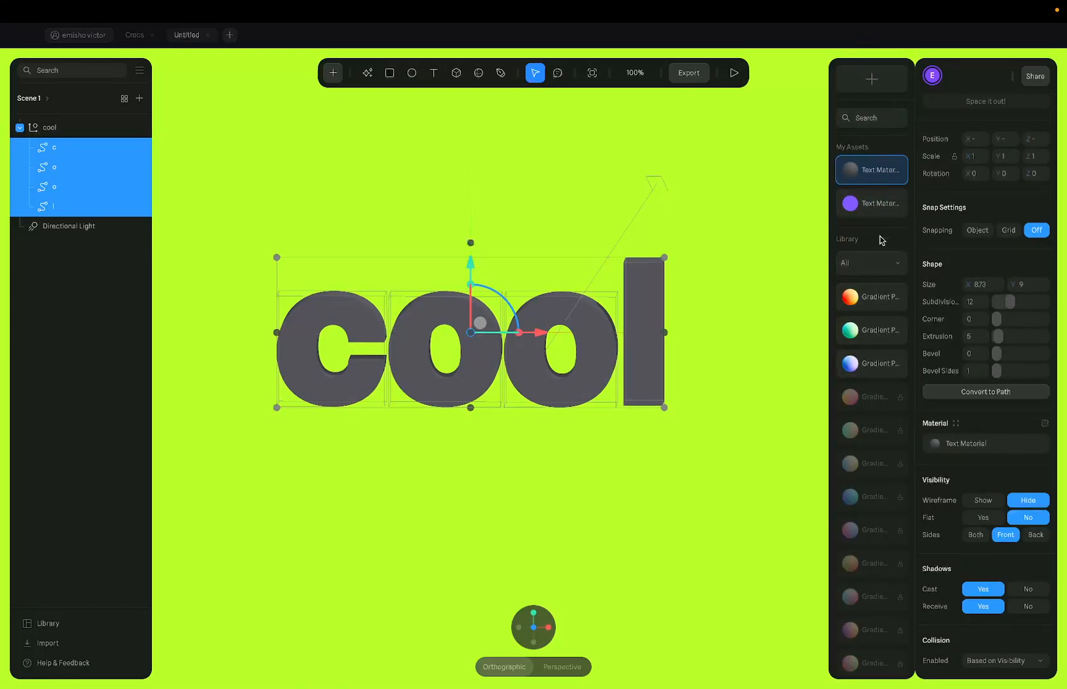
left_click(873, 204)
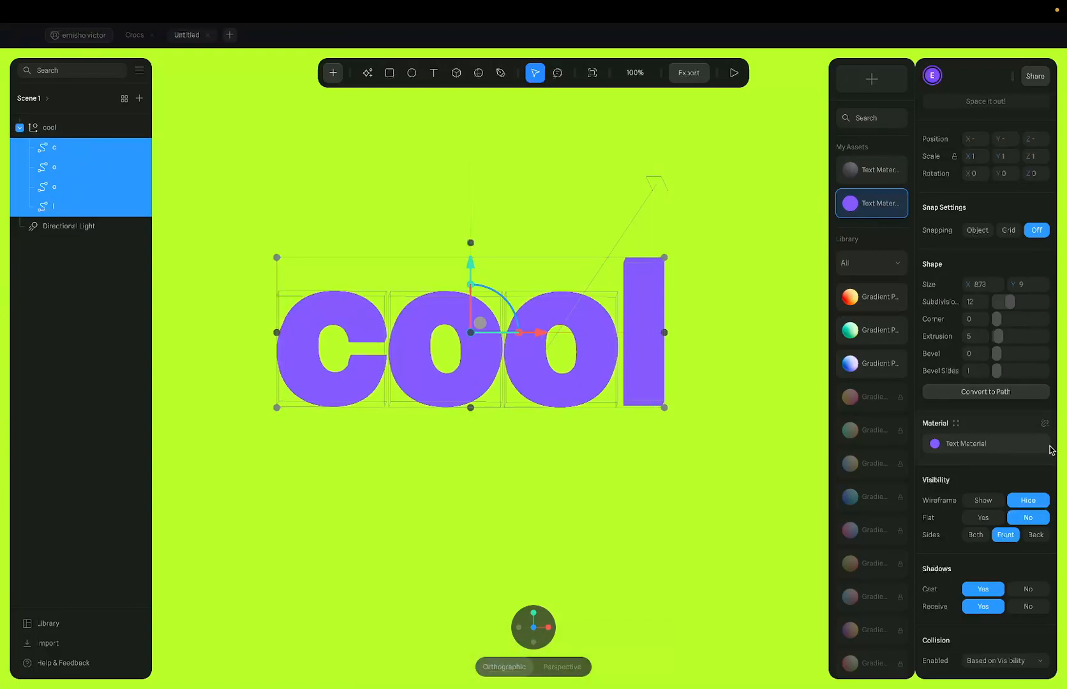
left_click(992, 408)
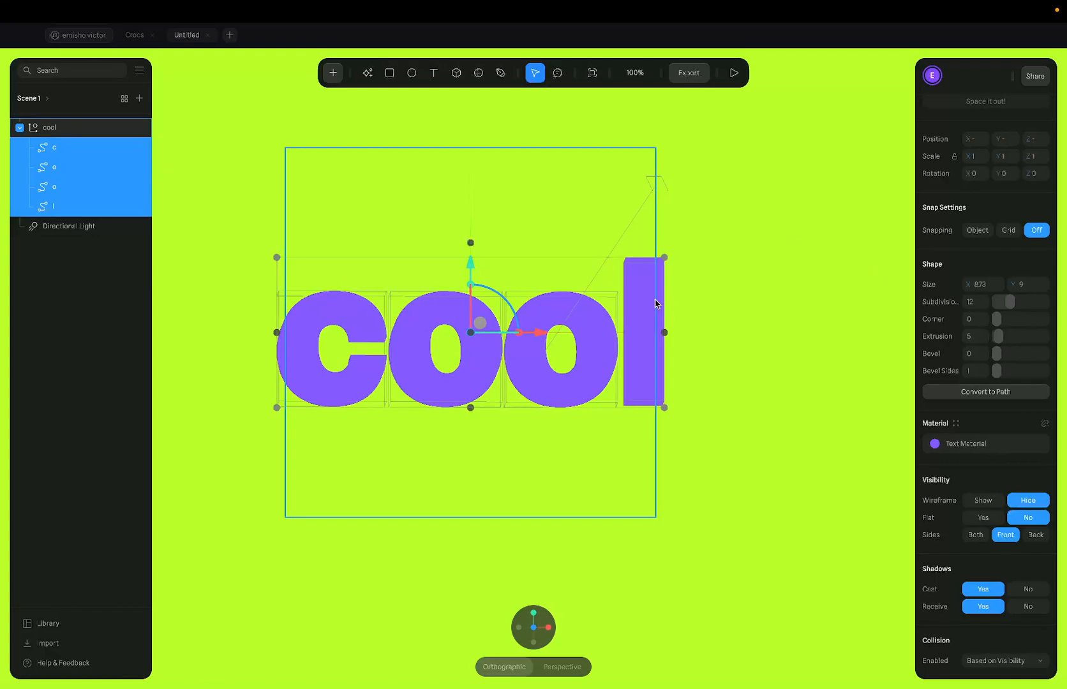
Duplicate the four letter shapes and move the copies straight up until they sit just above the originals
key("super+d")
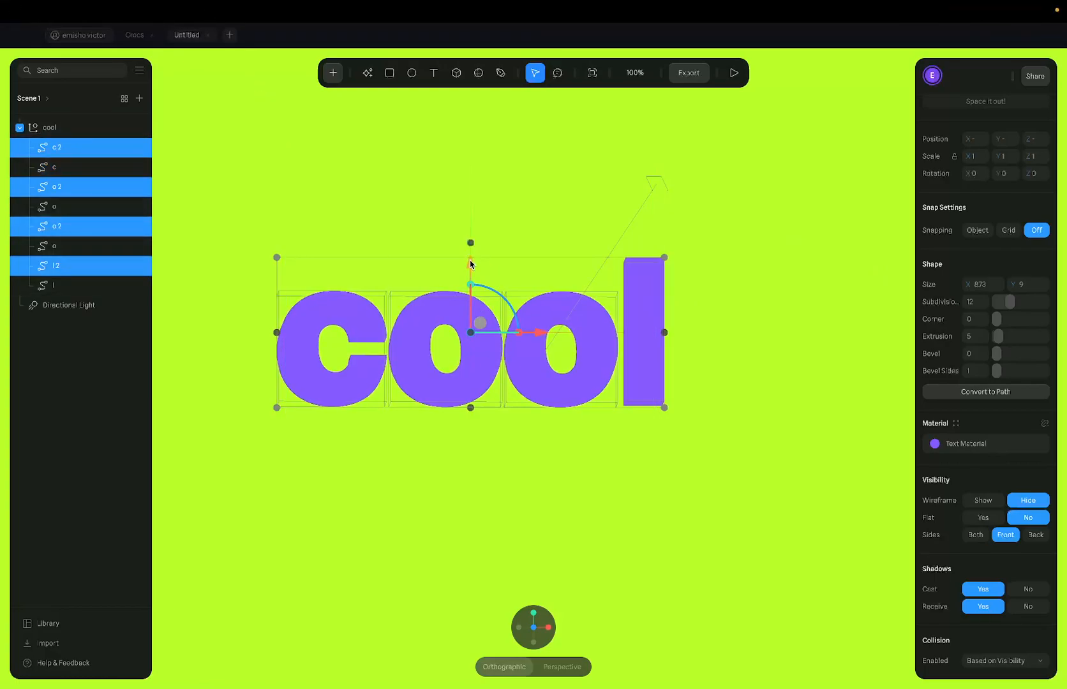
left_click_drag(471, 263, 439, 102)
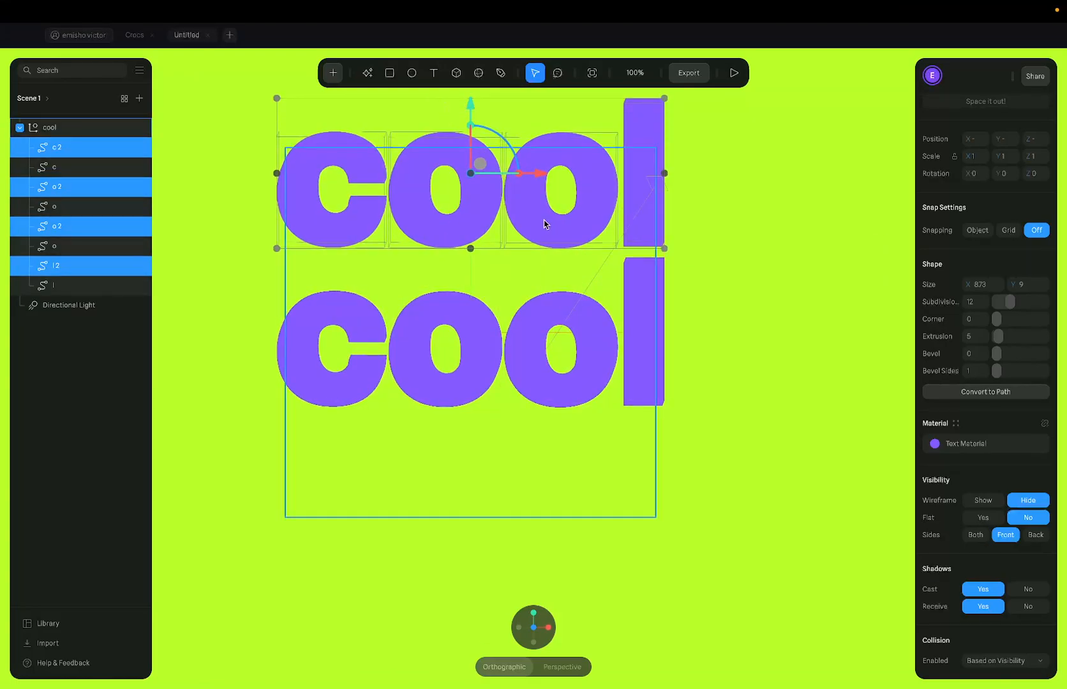
scroll(562, 233, "left", 3)
scroll(562, 233, "up", 2)
scroll(574, 241, "left", 3)
scroll(574, 241, "up", 2)
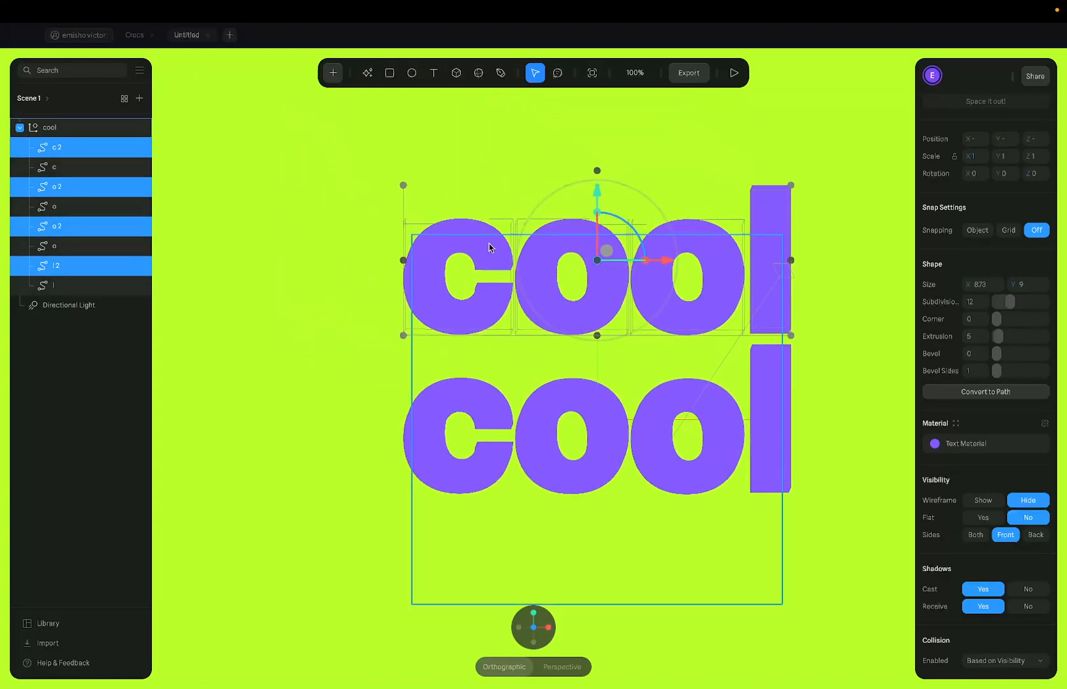
Set the extrusion of the four duplicated letters to 0
scroll(554, 209, "left", 5, "alt")
scroll(554, 210, "up", 2, "alt")
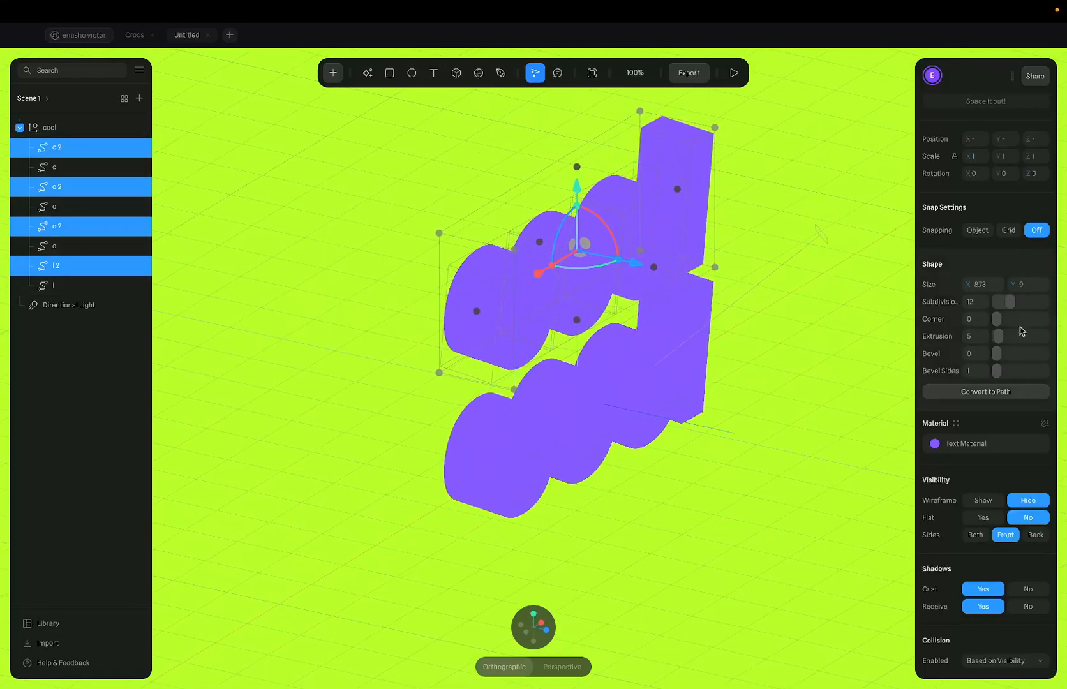
left_click(980, 340)
type("0")
key("Return")
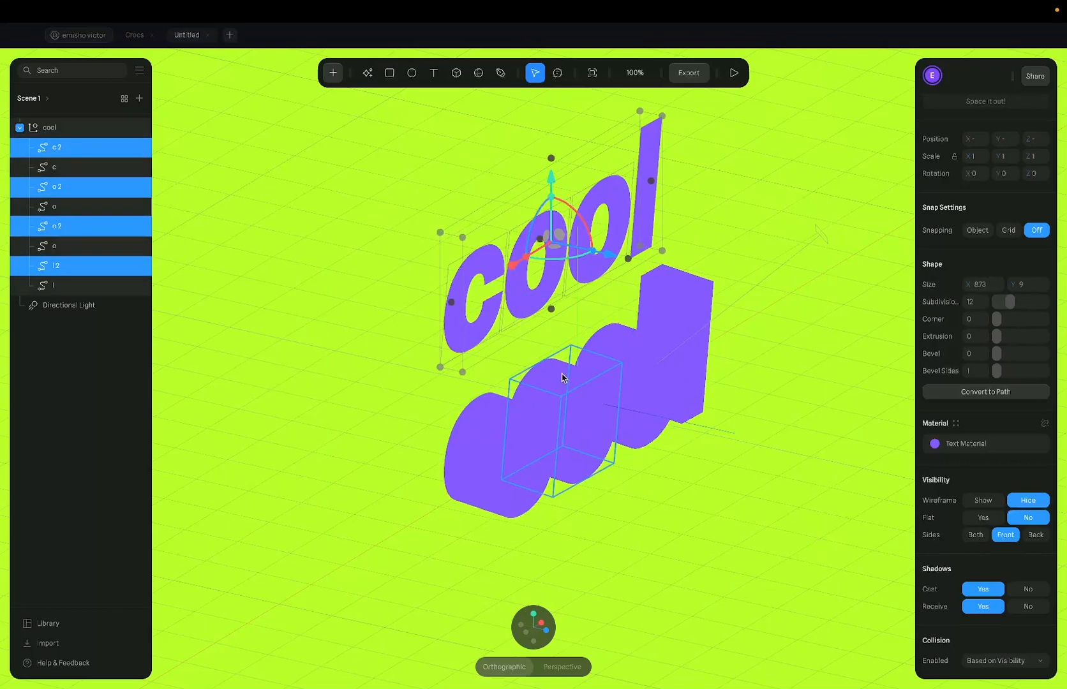
Rename the duplicated c shape as c flat and the first duplicated o shape as o flat
double_click(90, 148)
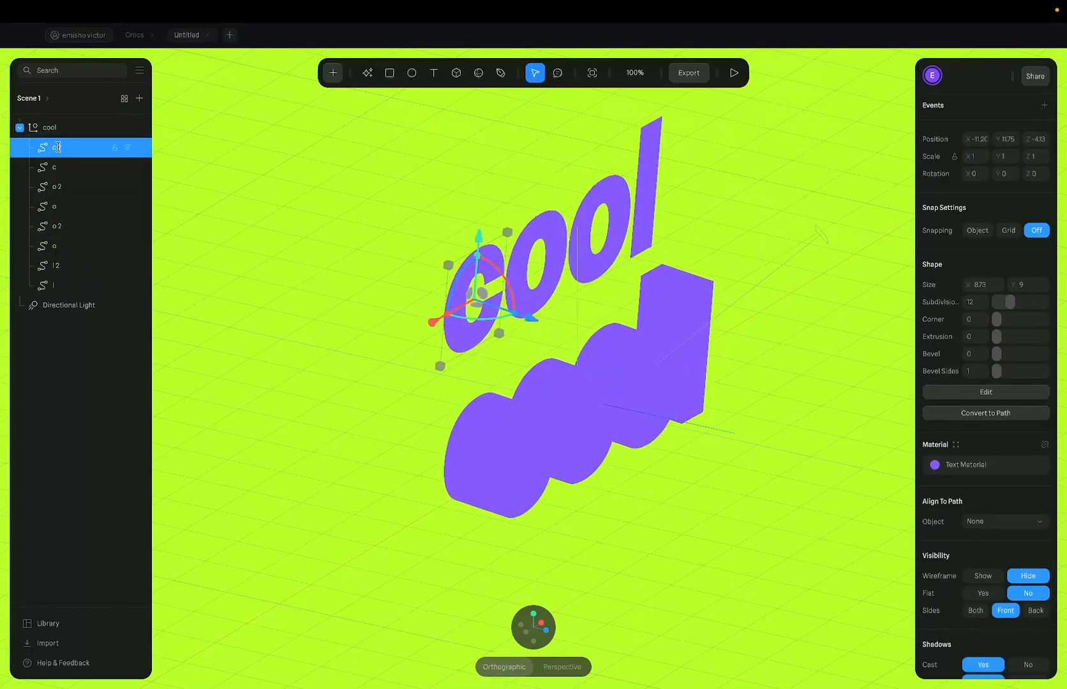
type("c")
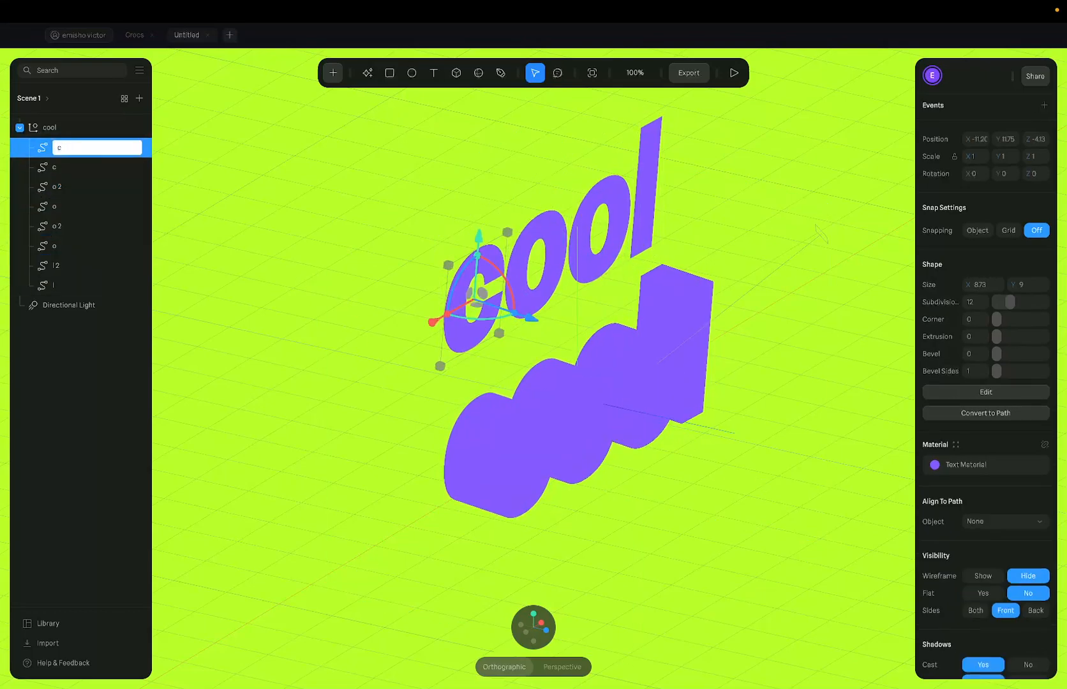
type(" flat")
key("Return")
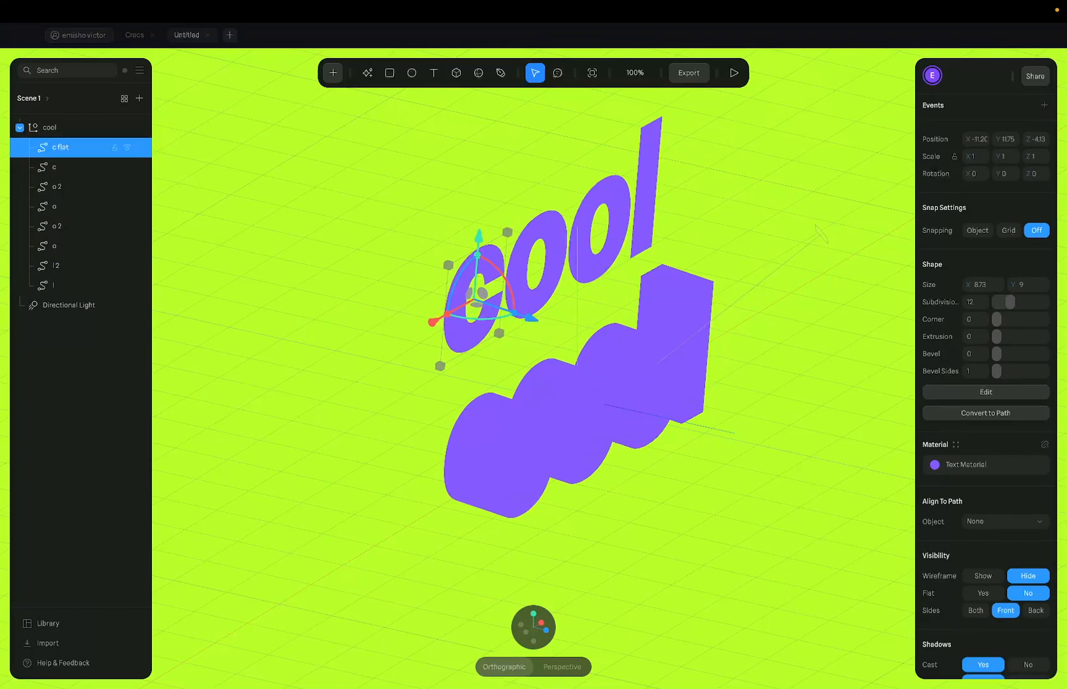
double_click(62, 187)
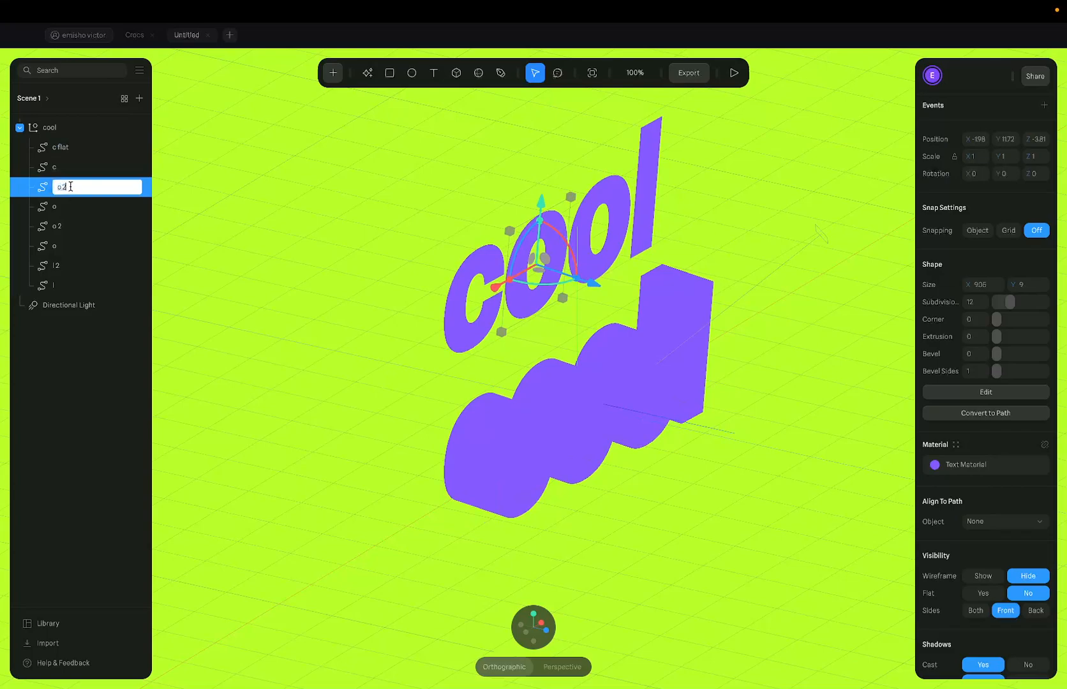
key("Return")
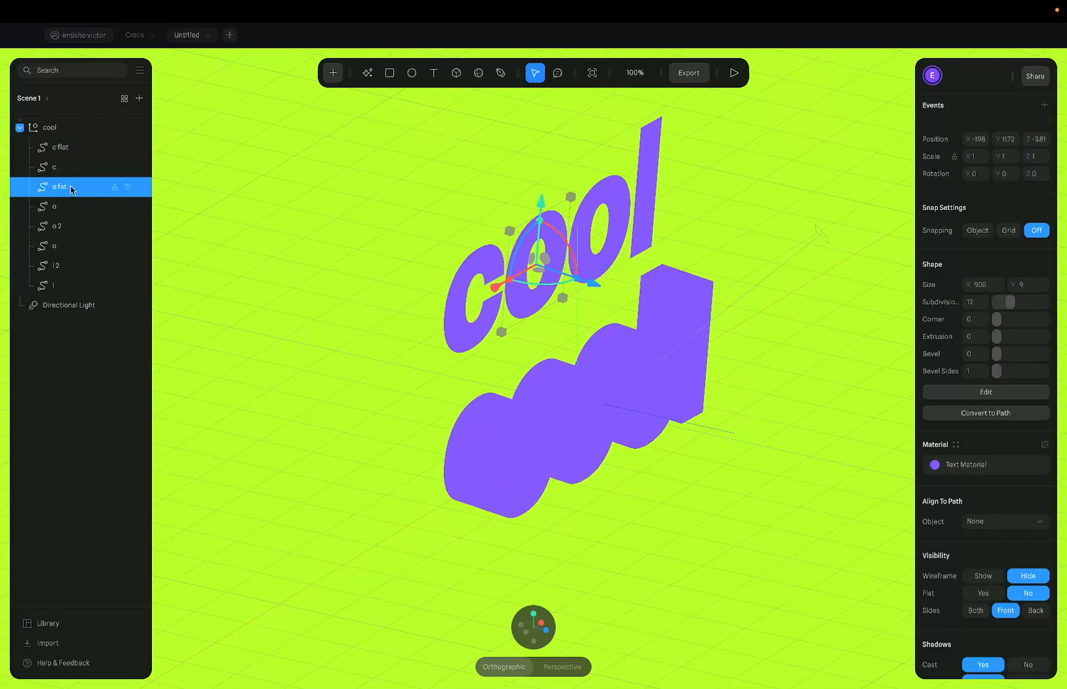
double_click(70, 187)
type("o")
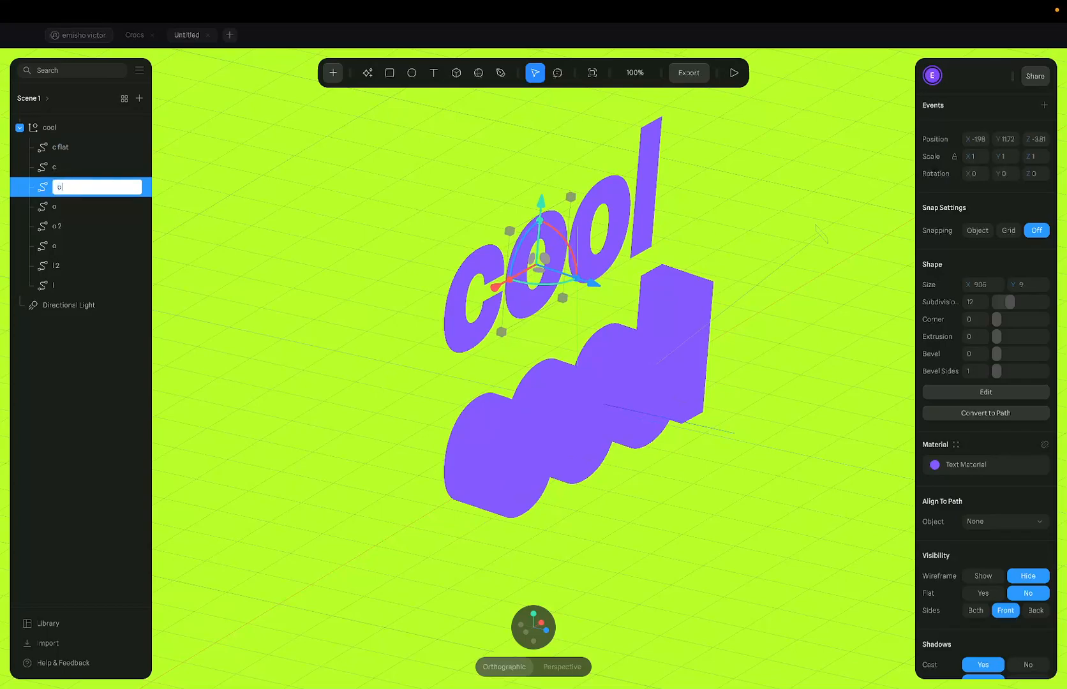
key("Return")
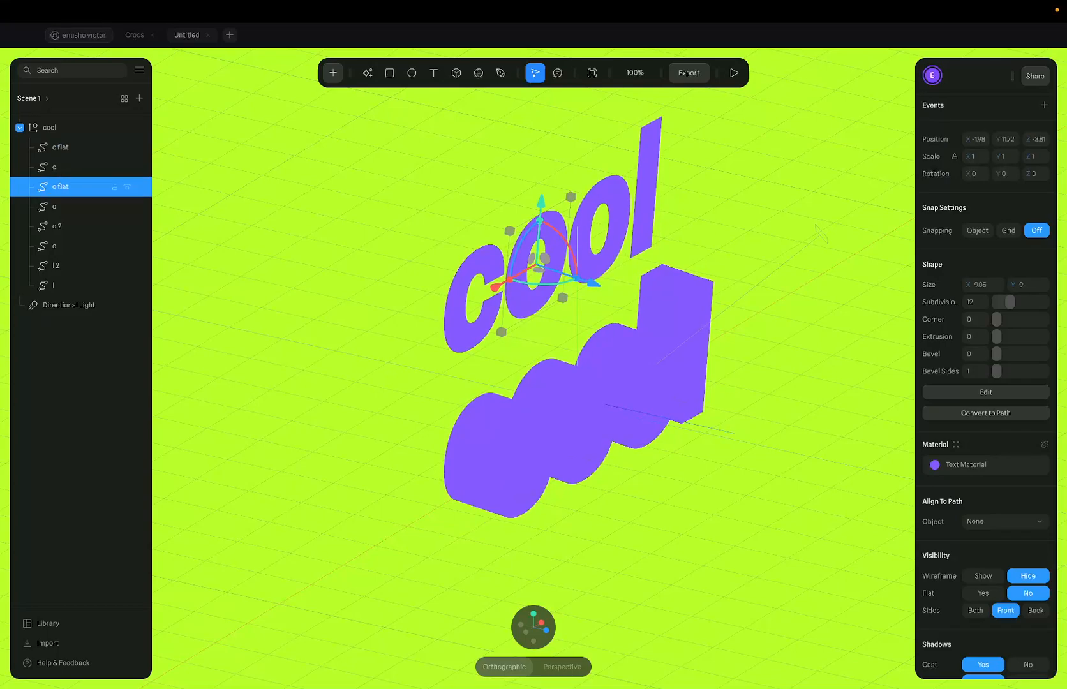
Rename the second duplicated o shape as o flat and the duplicated l shape as l flat
double_click(64, 227)
key("Right")
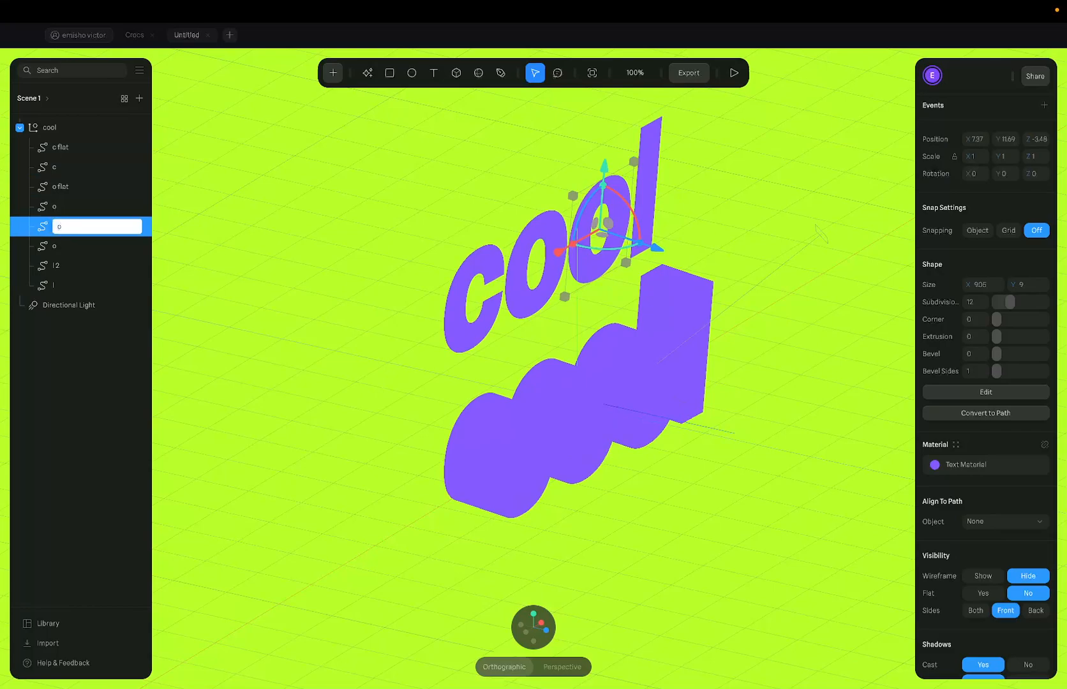
type("flat")
key("Return")
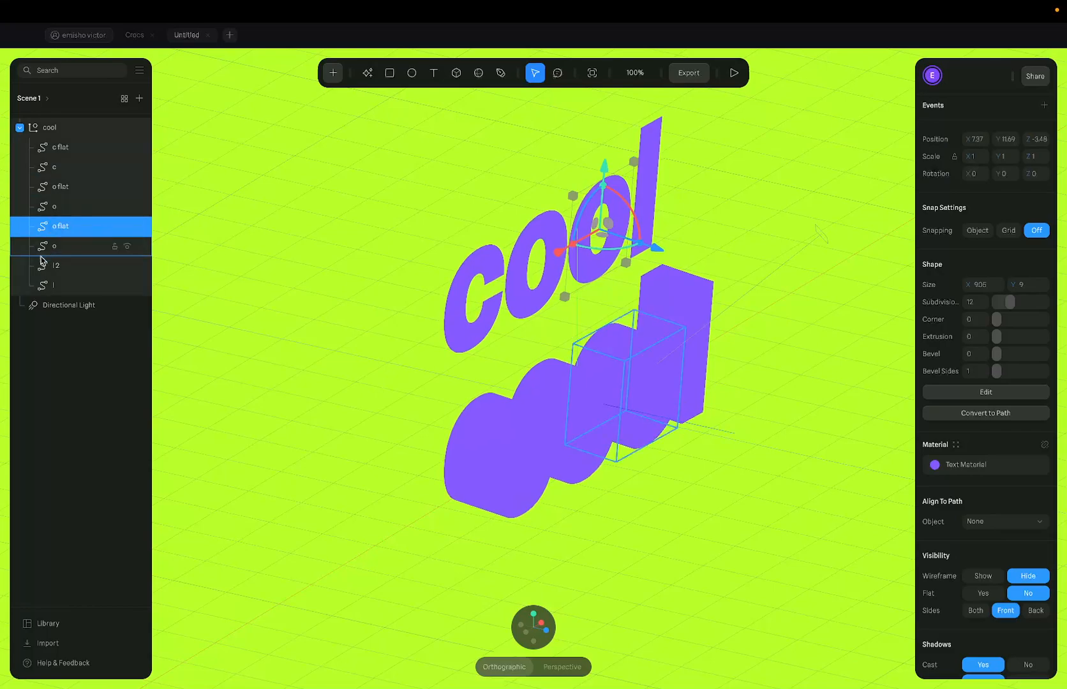
double_click(62, 264)
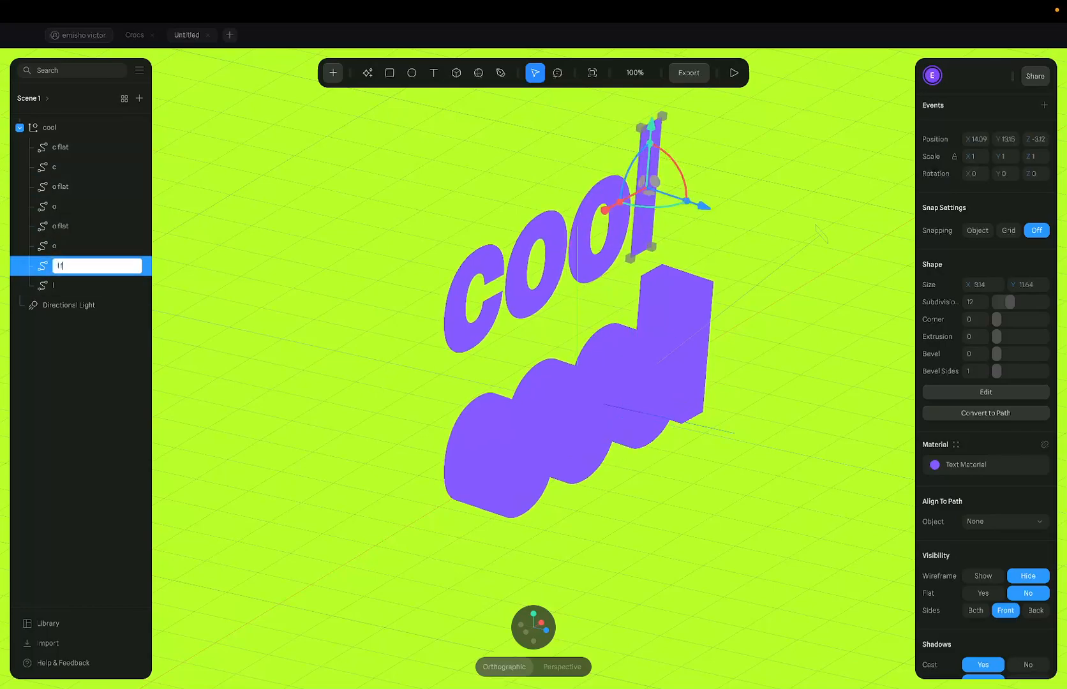
key("Return")
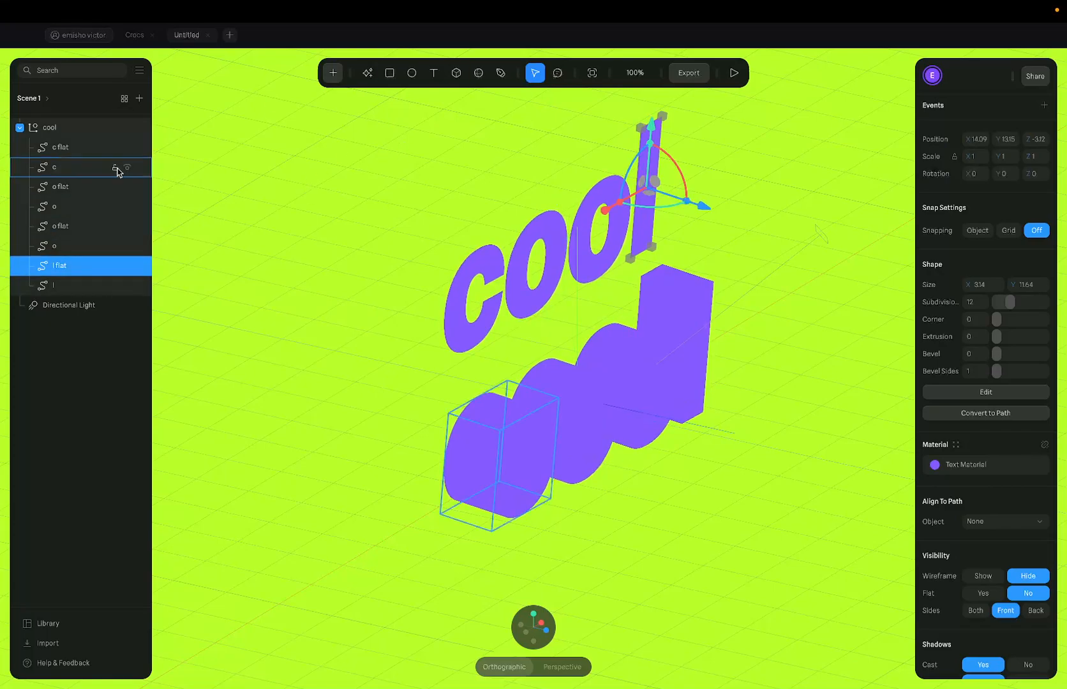
left_click(79, 227, "shift")
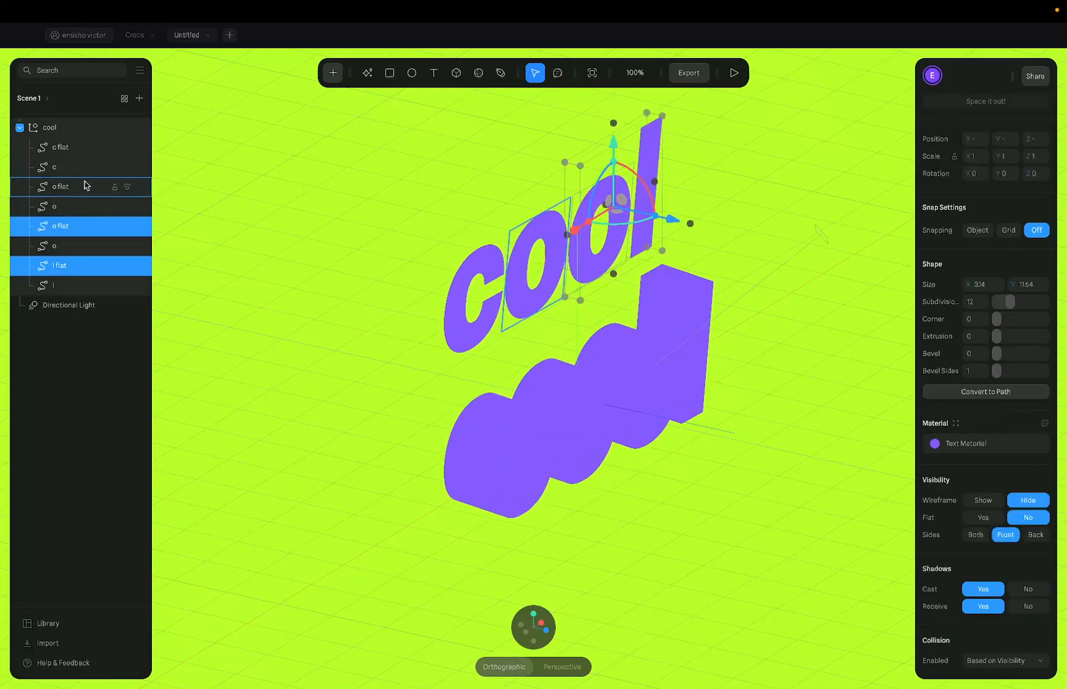
left_click(84, 185, "shift")
left_click(88, 153, "shift")
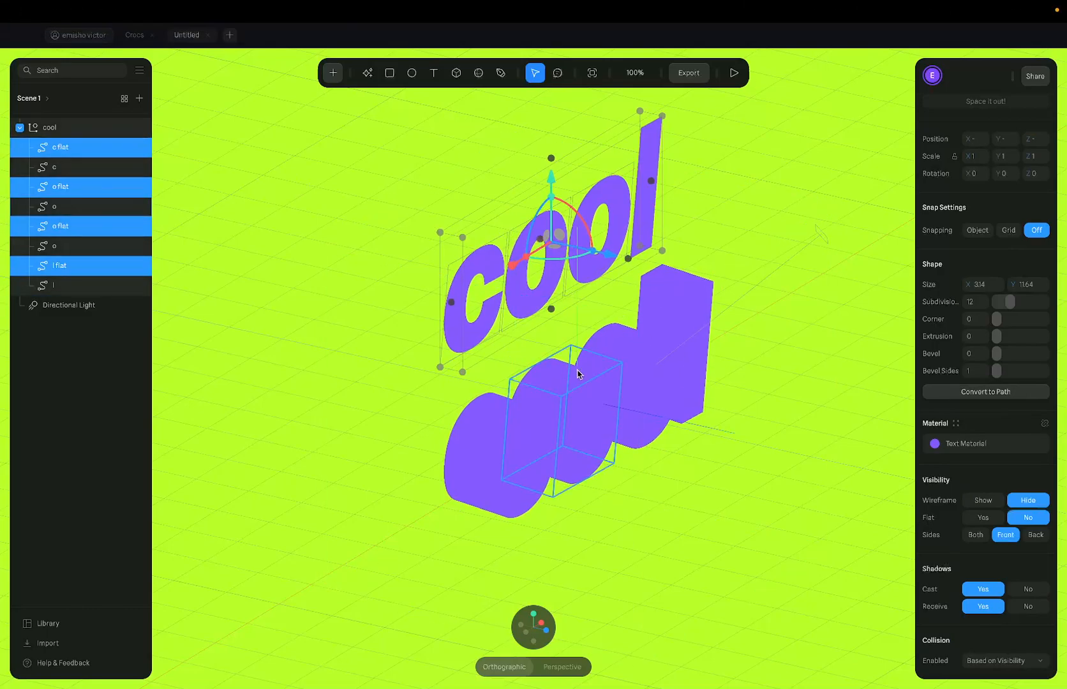
Detach the shared purple material from the four extruded letters c, o, o and l and set their color to black, RGB 0,0,0
left_click(79, 170)
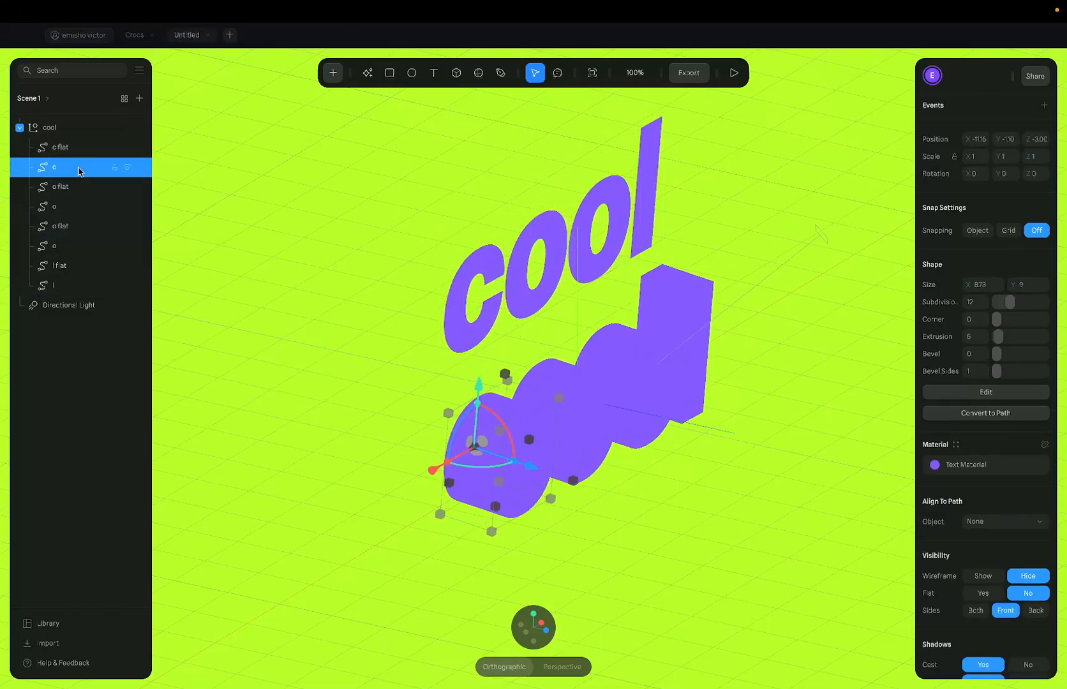
left_click(72, 213, "shift")
left_click(71, 169)
left_click(74, 206, "super")
left_click(75, 245, "super")
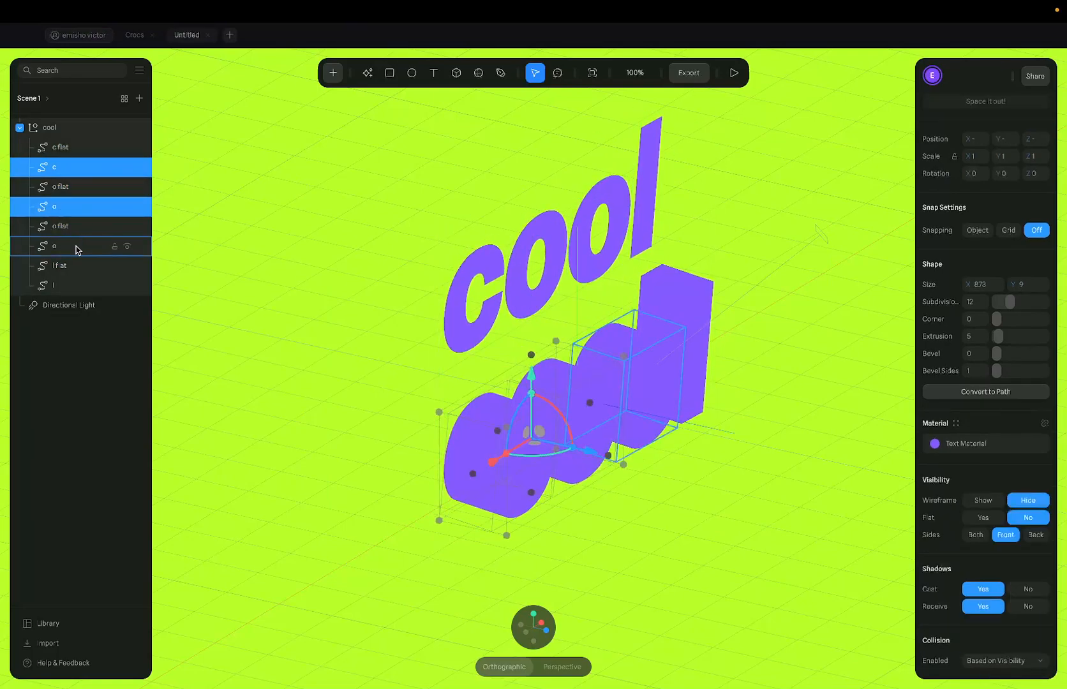
left_click(79, 286, "super")
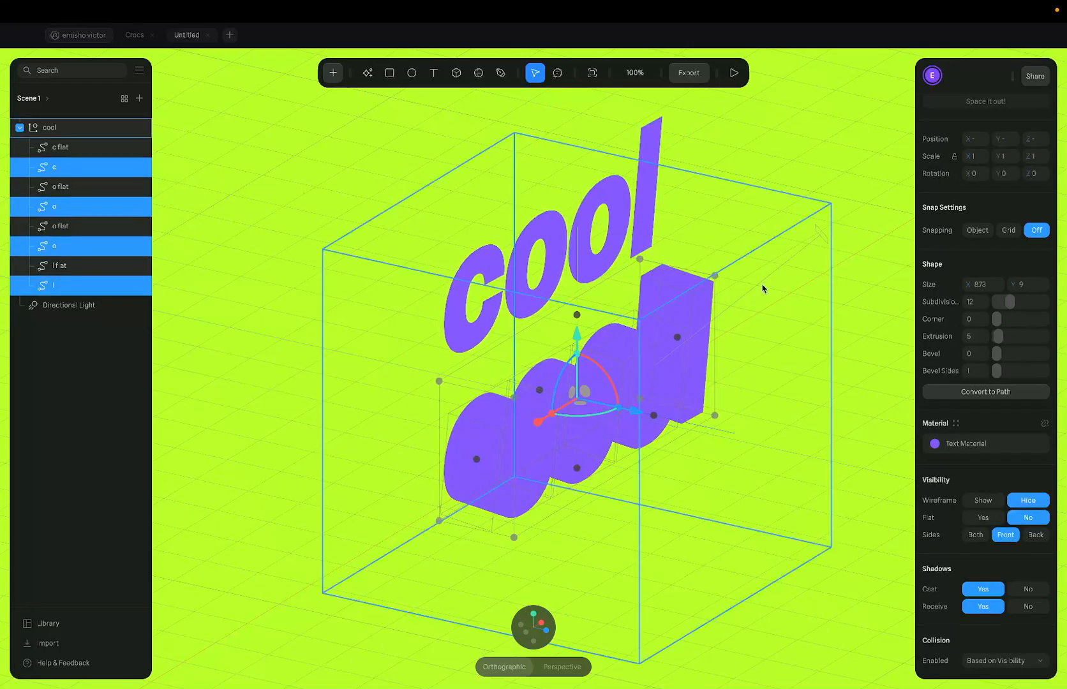
left_click(1045, 424)
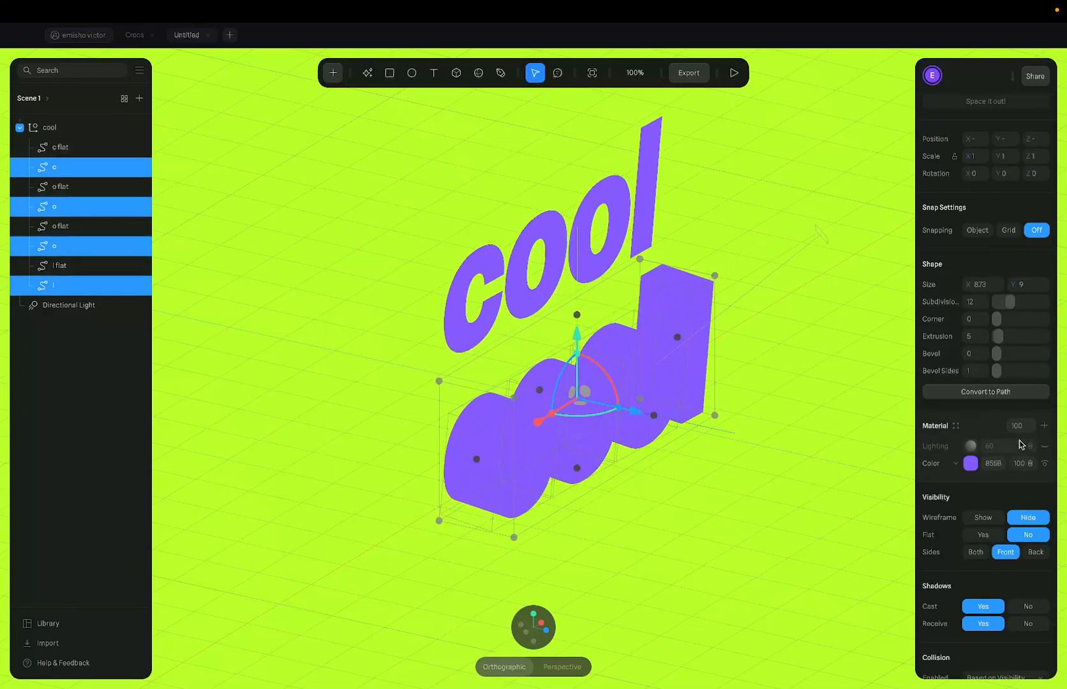
left_click(956, 464)
left_click(957, 470)
left_click(970, 463)
scroll(966, 485, "down", 1)
left_click_drag(924, 469, 896, 624)
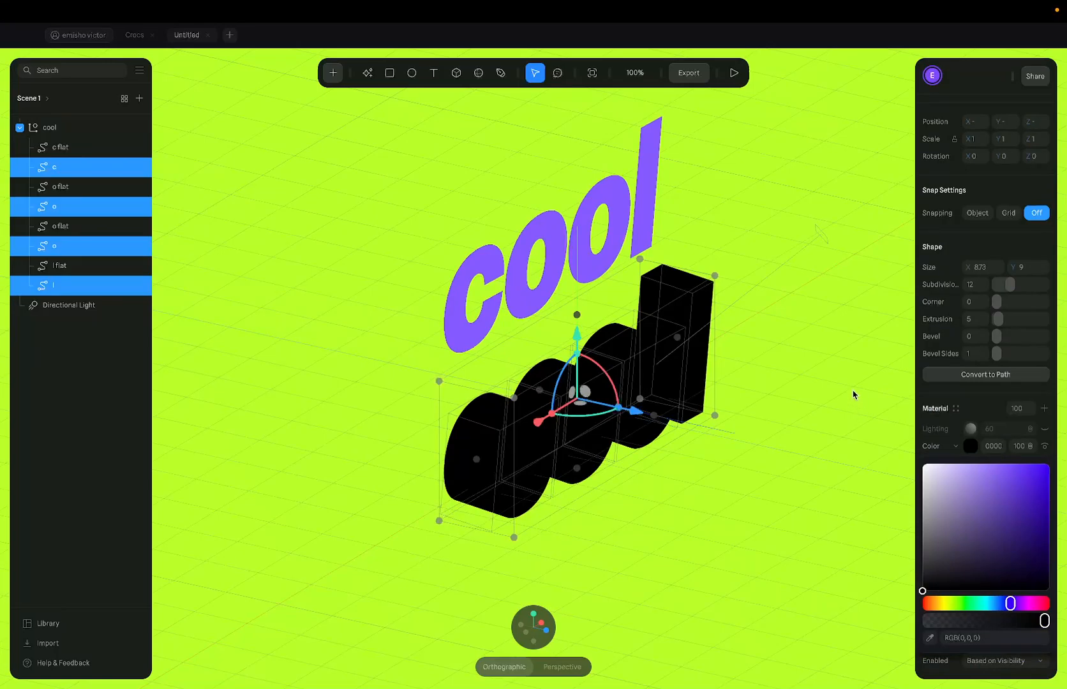
Compare with the Crocs file, and save the four extruded letters' black material as a new asset named Shadow
left_click(132, 36)
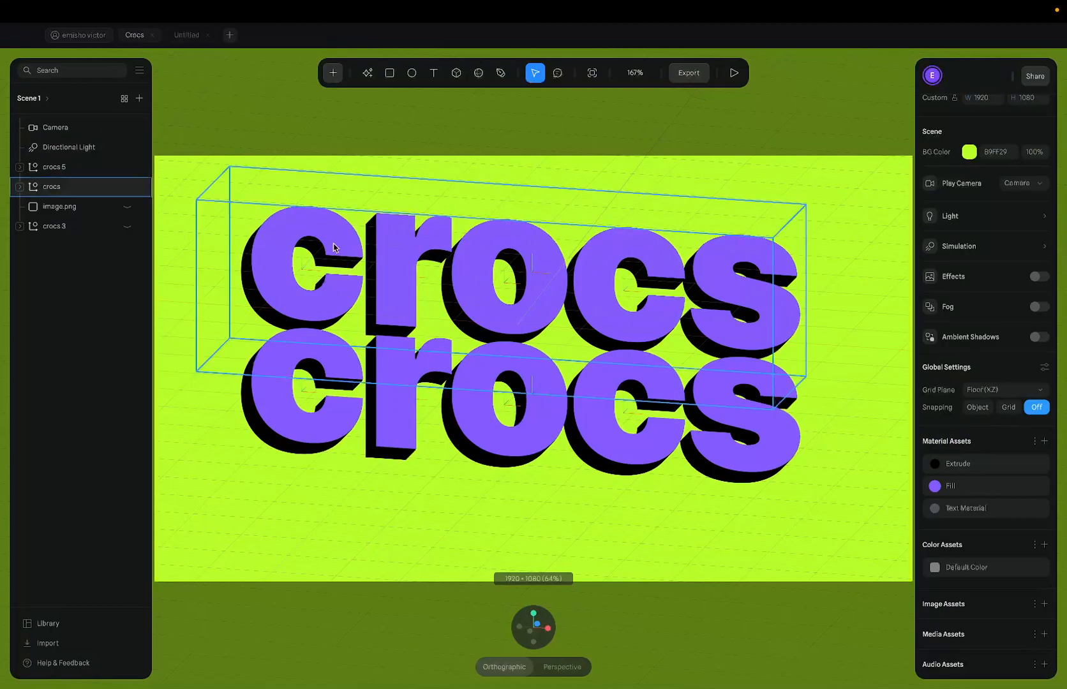
left_click(184, 37)
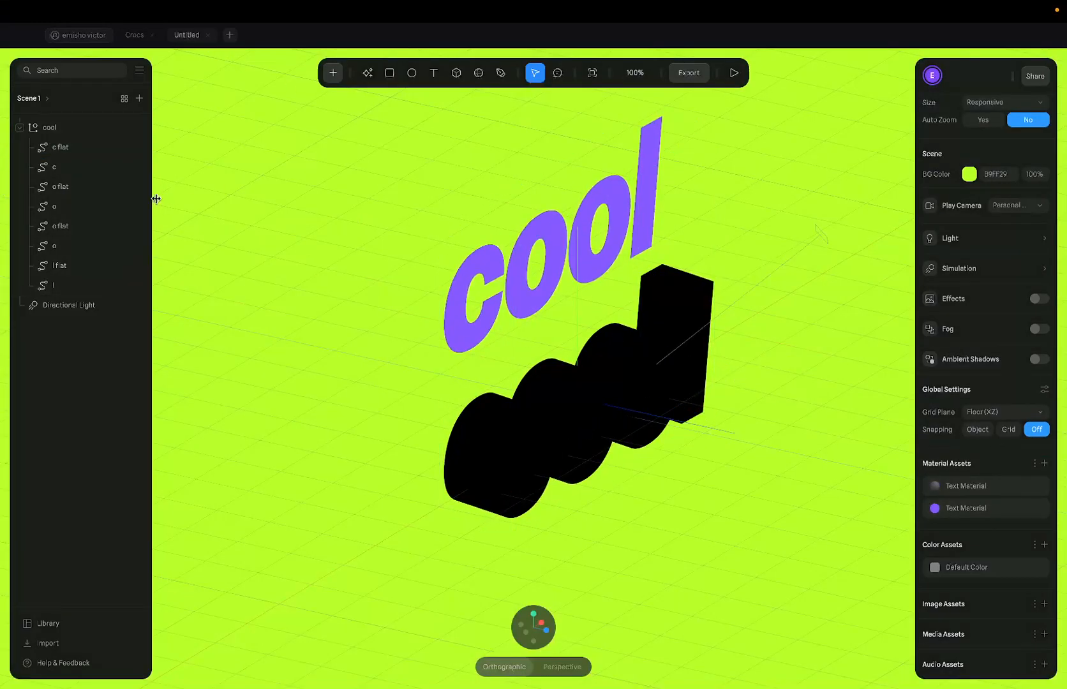
left_click(78, 168)
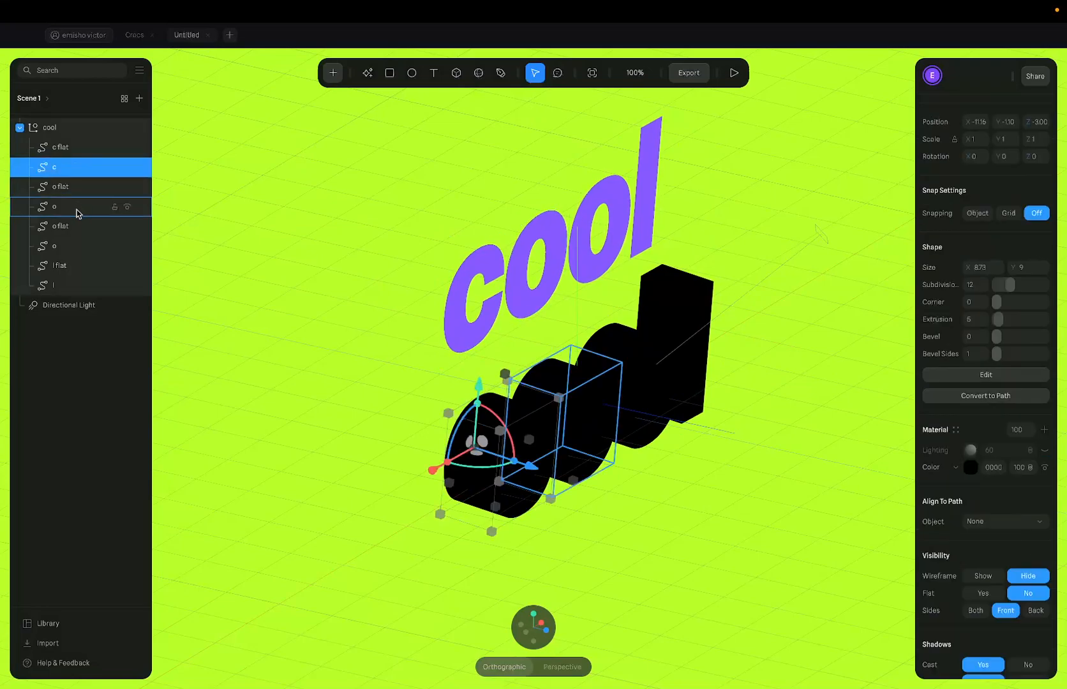
left_click(79, 206, "shift")
left_click(78, 245, "shift")
left_click(79, 286, "shift")
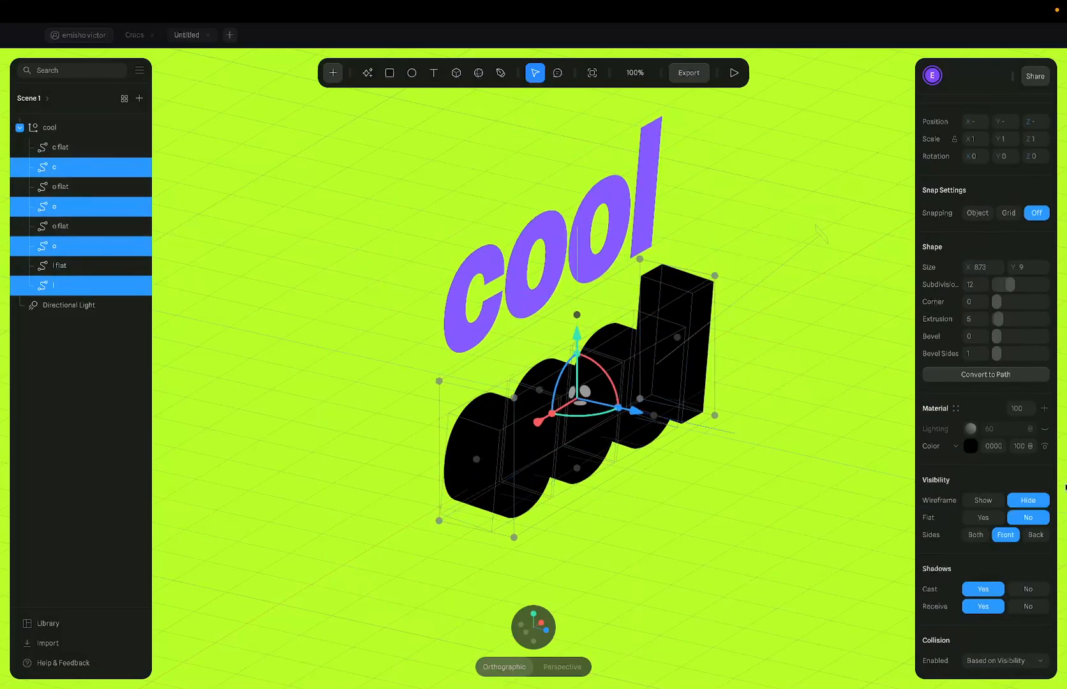
left_click(956, 409)
left_click(883, 164)
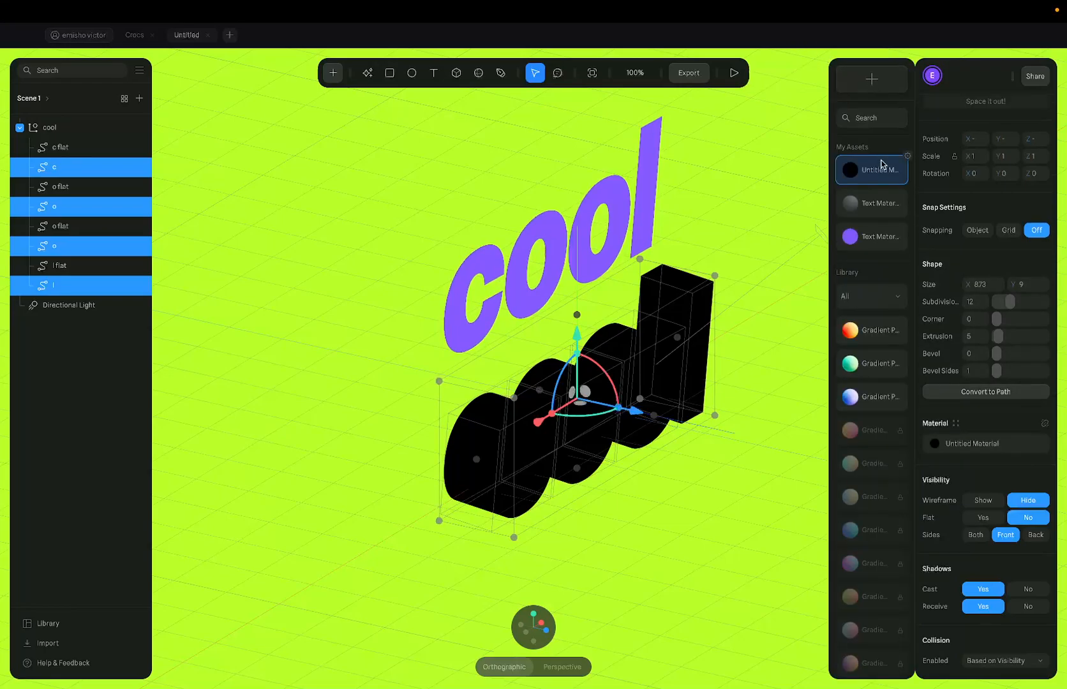
double_click(883, 170)
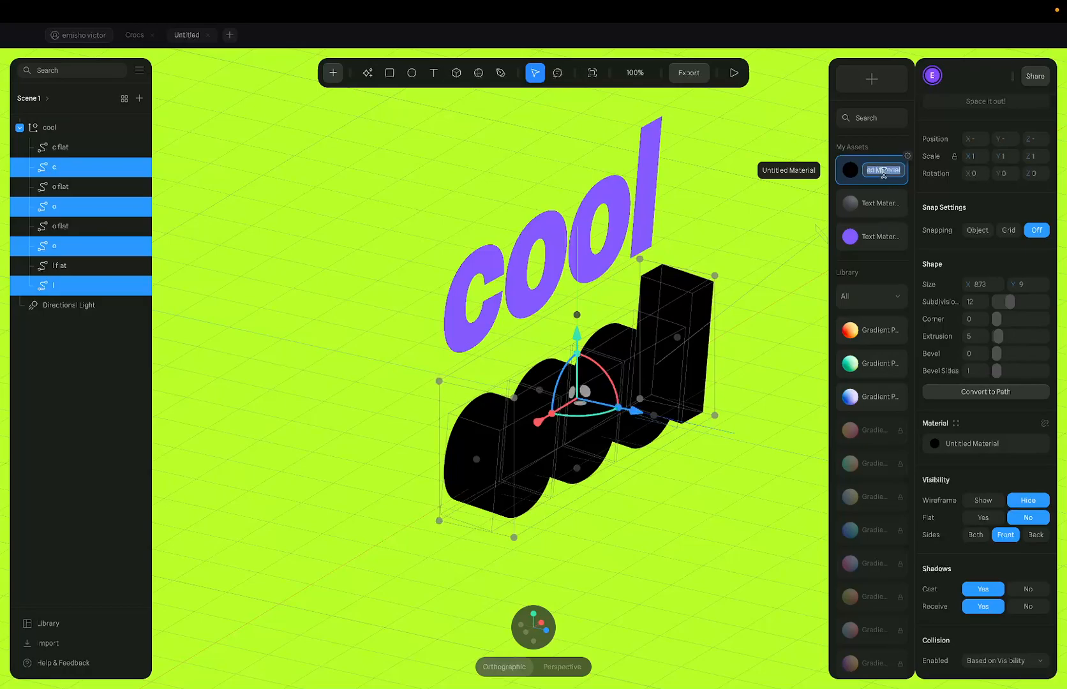
type("Shadow")
key("Return")
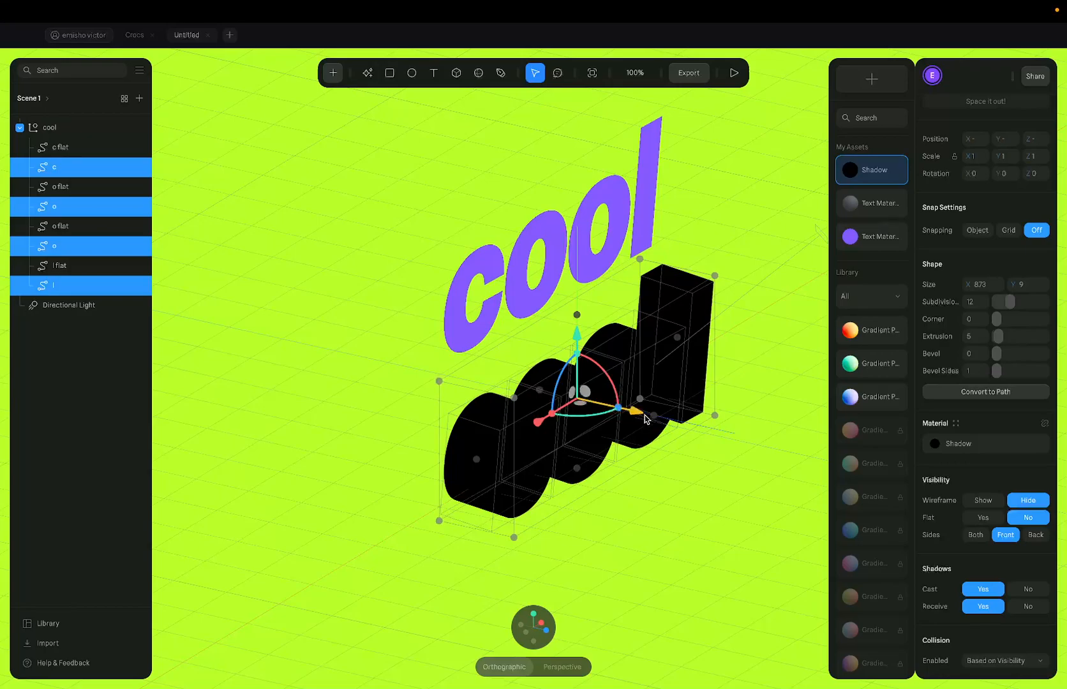
Move the four black extruded letters back along Z and raise them to sit behind the flat purple letters
left_click(468, 628)
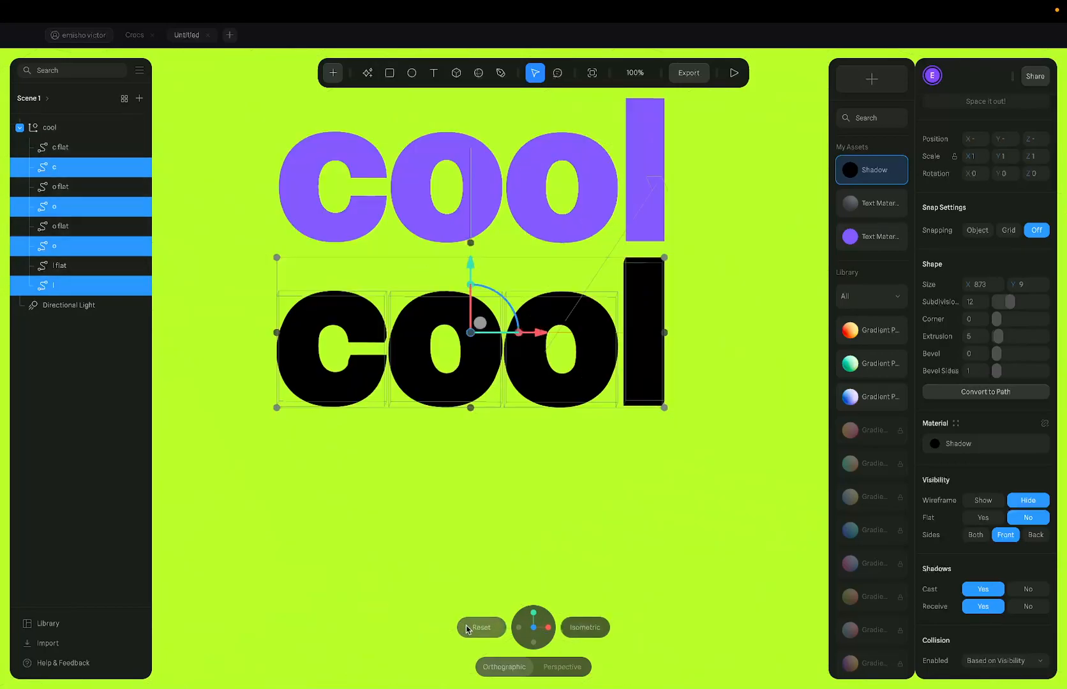
left_click(598, 628)
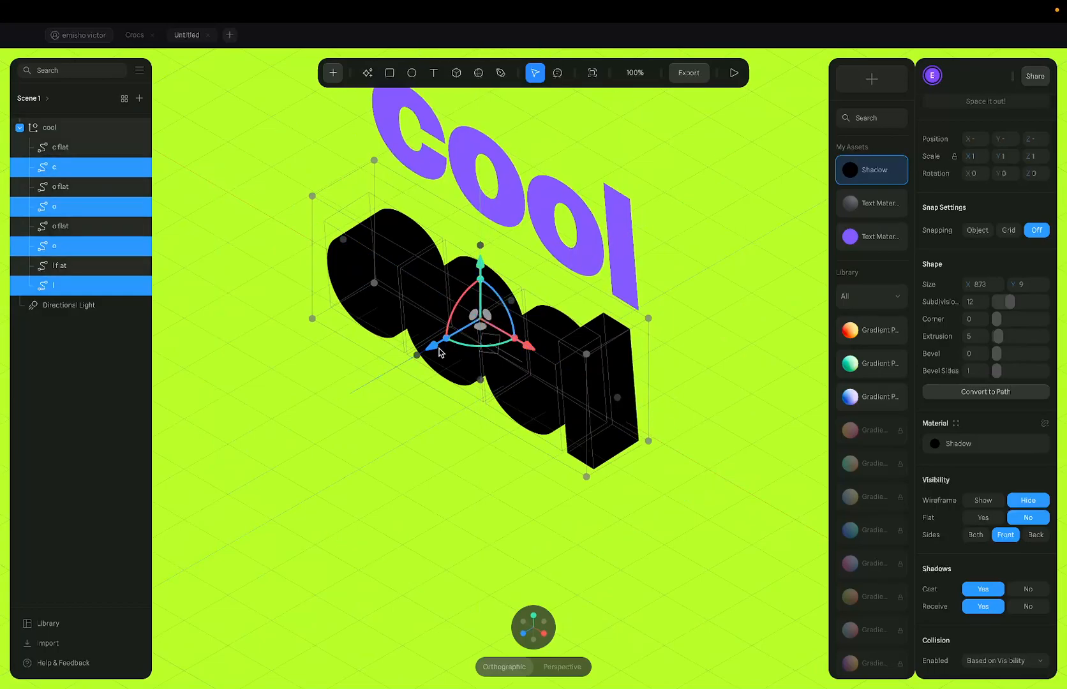
left_click_drag(431, 355, 587, 352)
mouse_move(650, 200)
left_mouse_down("alt")
mouse_move(627, 199)
mouse_move(637, 187)
left_mouse_up("alt")
left_click_drag(667, 250, 668, 99)
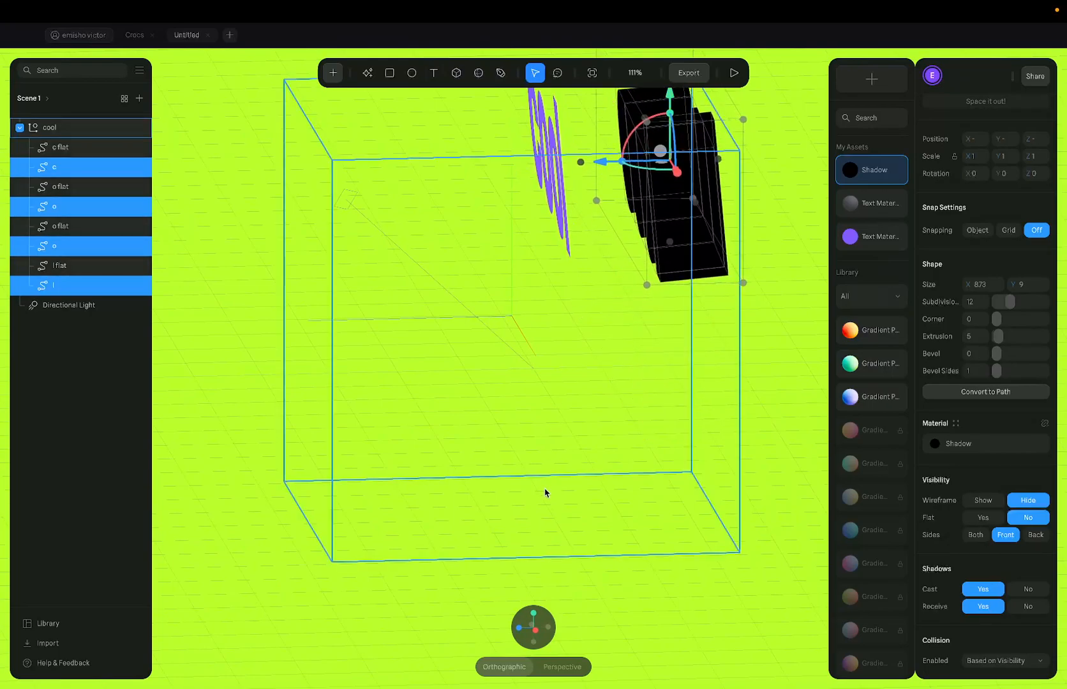
Examine how the flat purple letters line up with the black extrusions in front and side views
left_click(62, 147)
left_click(72, 187, "shift")
left_click(75, 226, "shift")
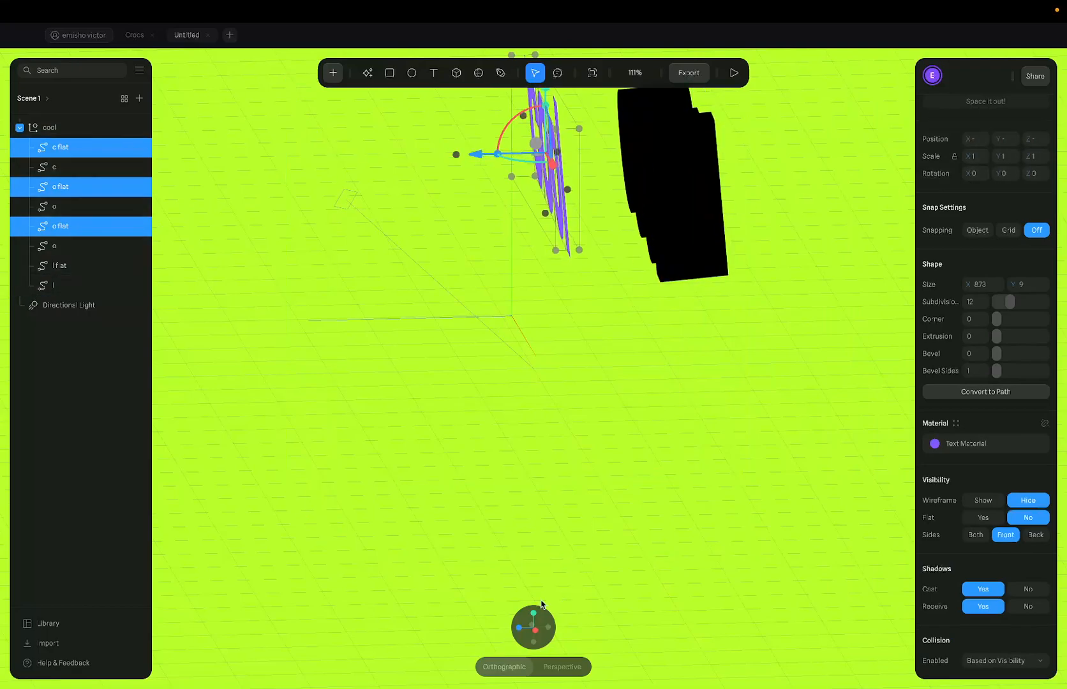
left_click(483, 625)
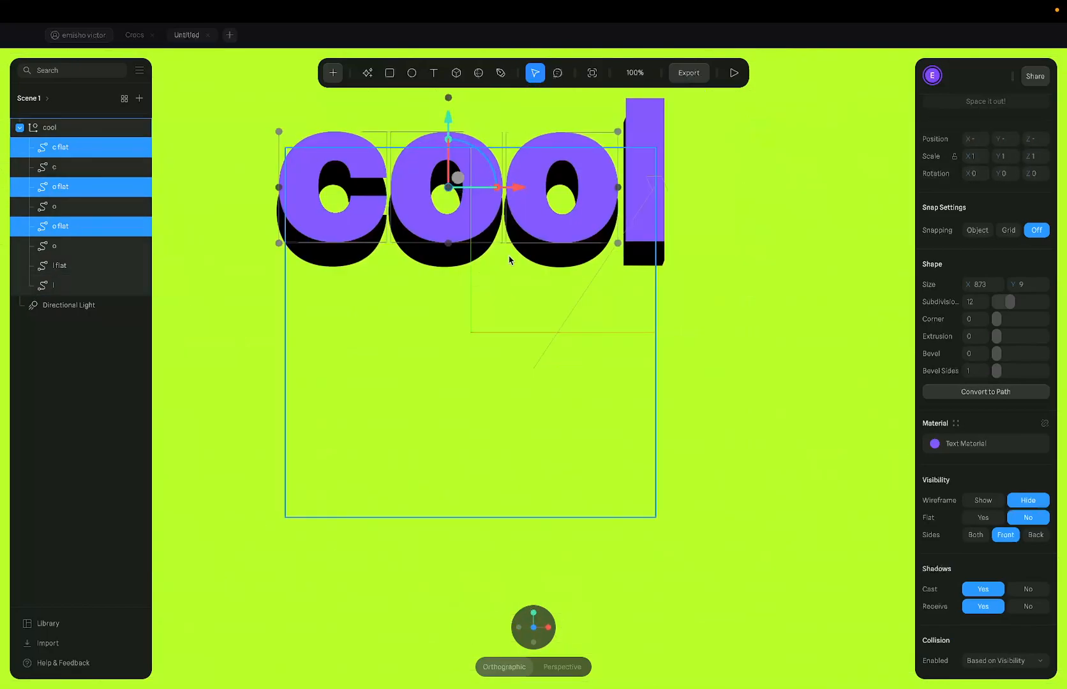
scroll(503, 321, "up", 1)
left_click_drag(503, 321, 537, 328, "alt")
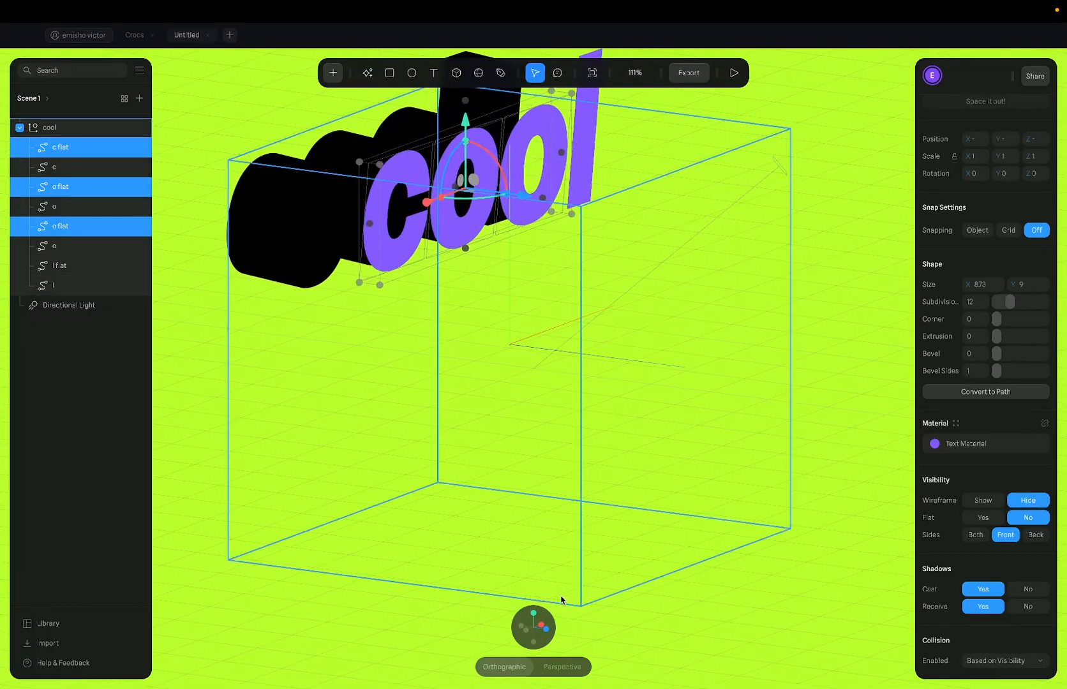
left_click(541, 625)
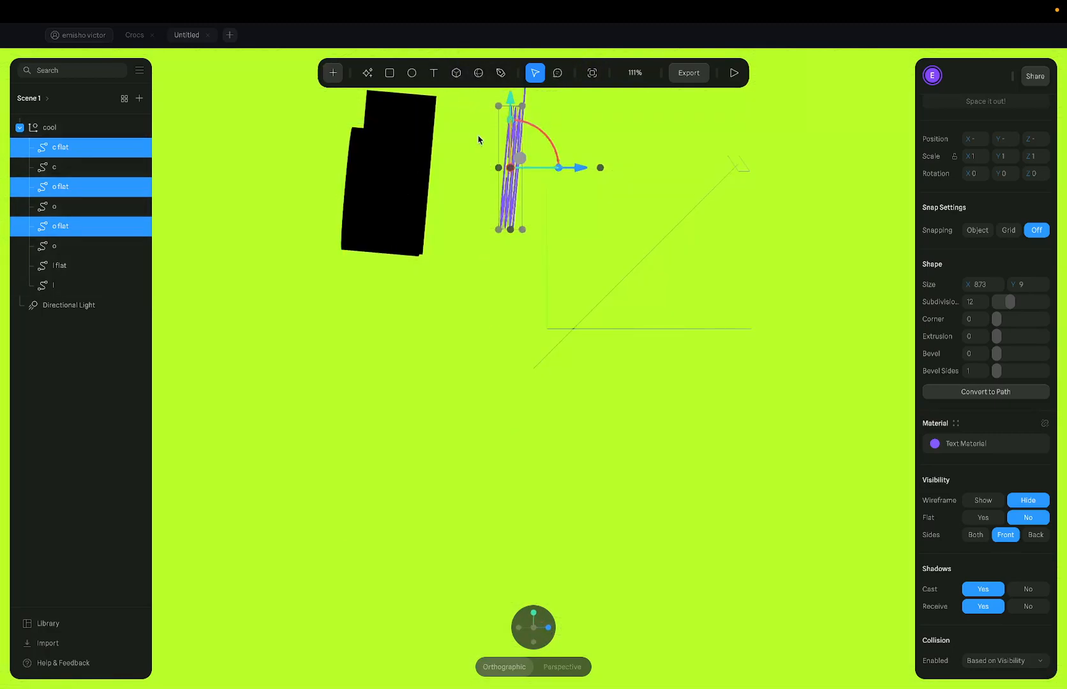
left_click(410, 144)
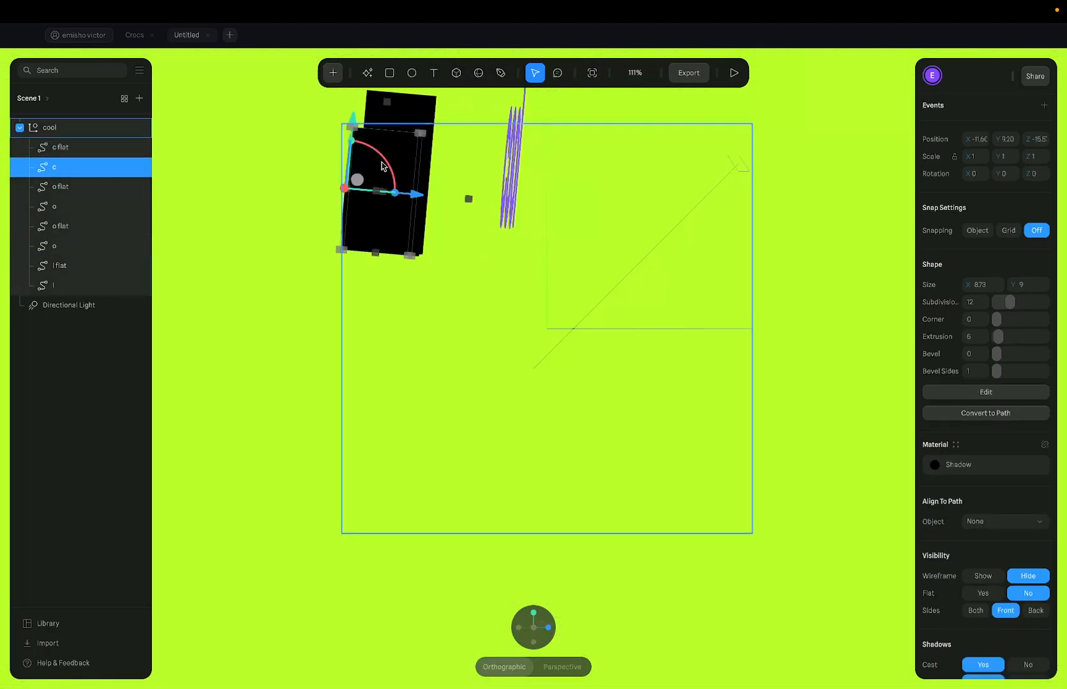
left_click(71, 206, "shift")
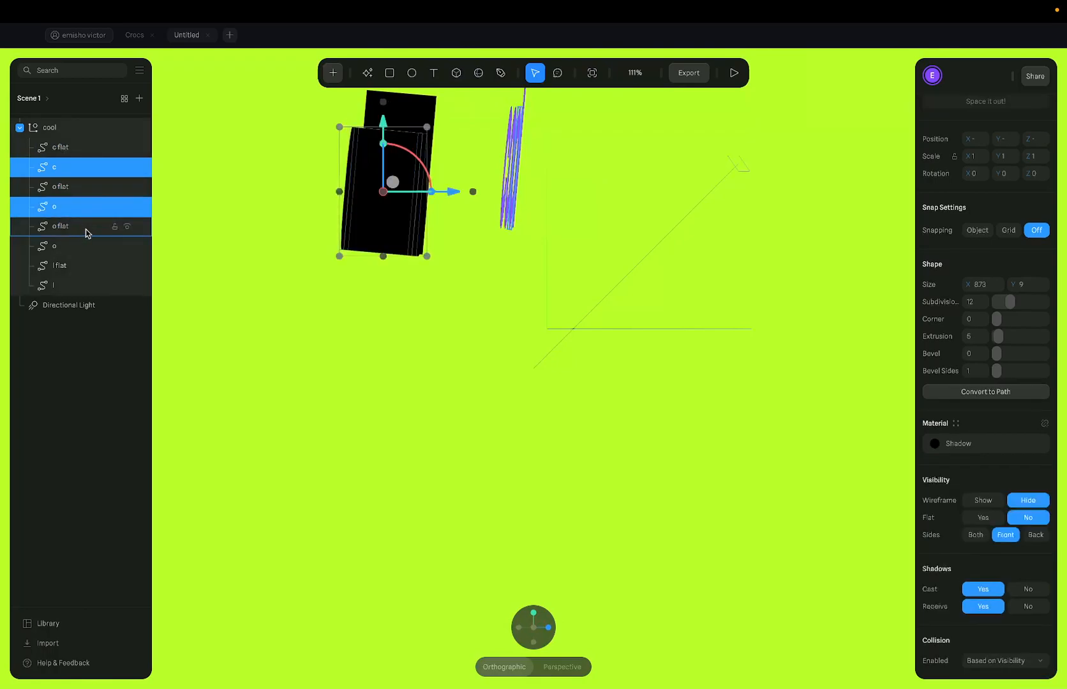
left_click(80, 244, "shift")
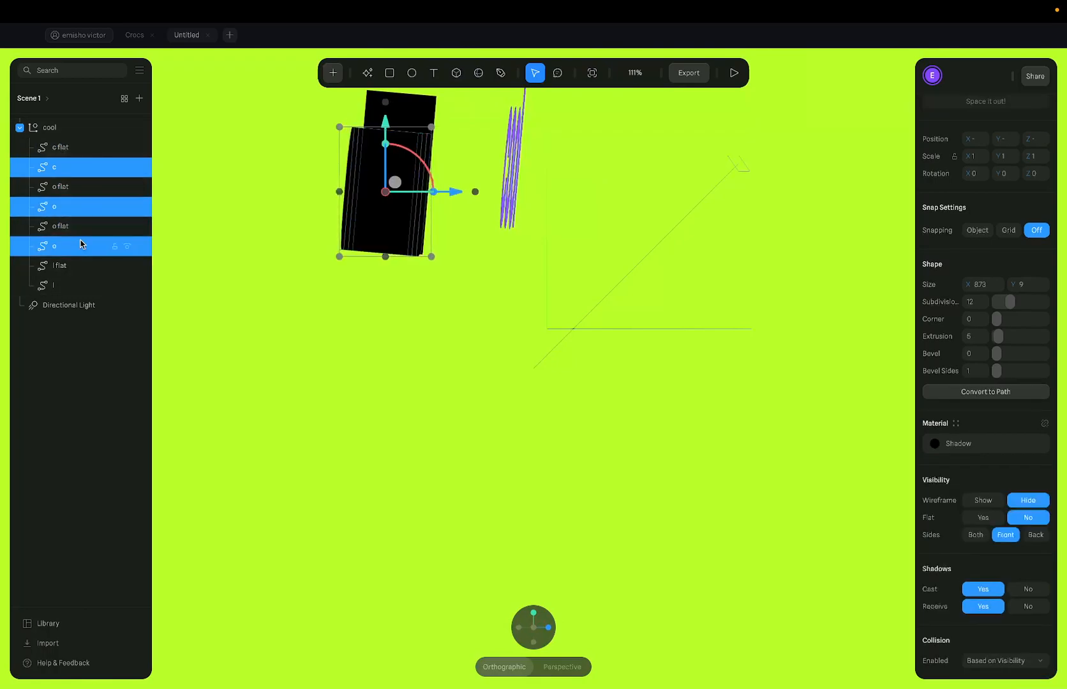
left_click(84, 286, "shift")
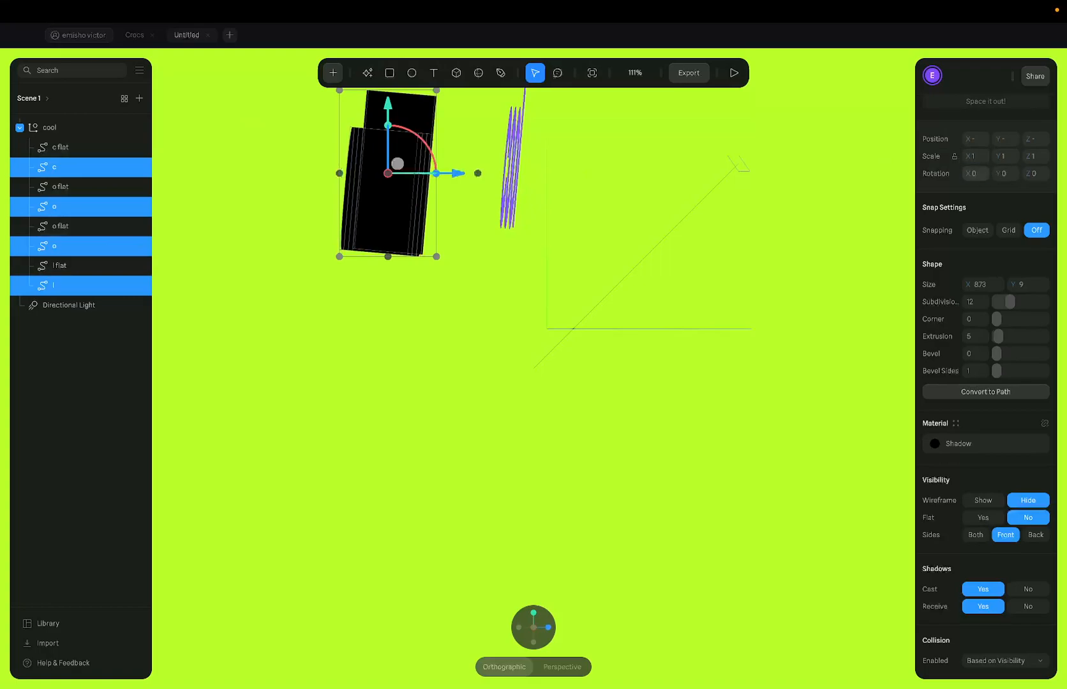
left_click(87, 172)
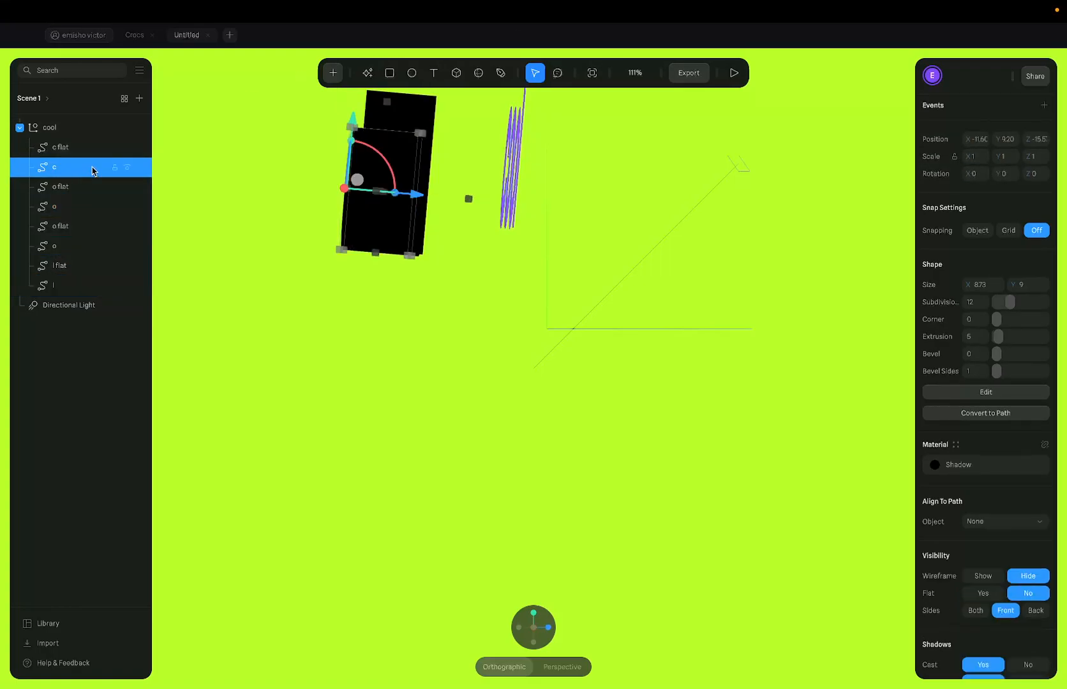
left_click(1036, 140)
type("0")
key("Return")
left_click(1008, 140)
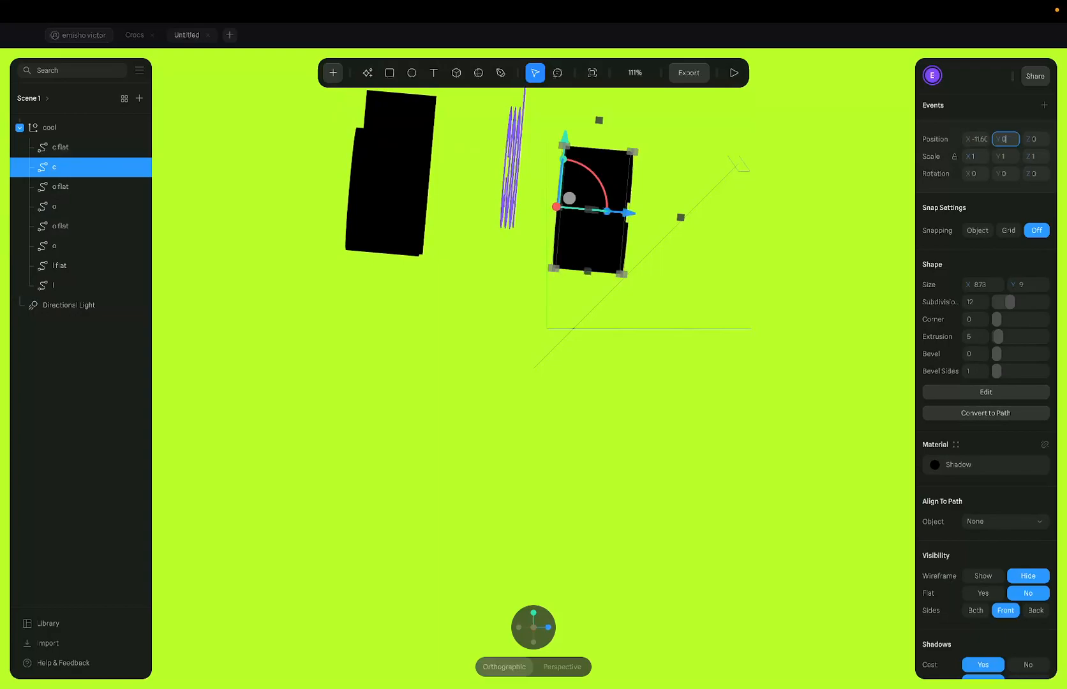
key("Return")
left_click(989, 140)
type("0")
key("Return")
key("super+z")
key("super+z")
key("super+z")
Move the four flat purple letters back along Z, close against the front faces of the black extrusions
scroll(568, 261, "up", 2)
left_click_drag(567, 261, 502, 191, "alt")
left_click(509, 142)
left_click_drag(508, 142, 458, 272, "alt")
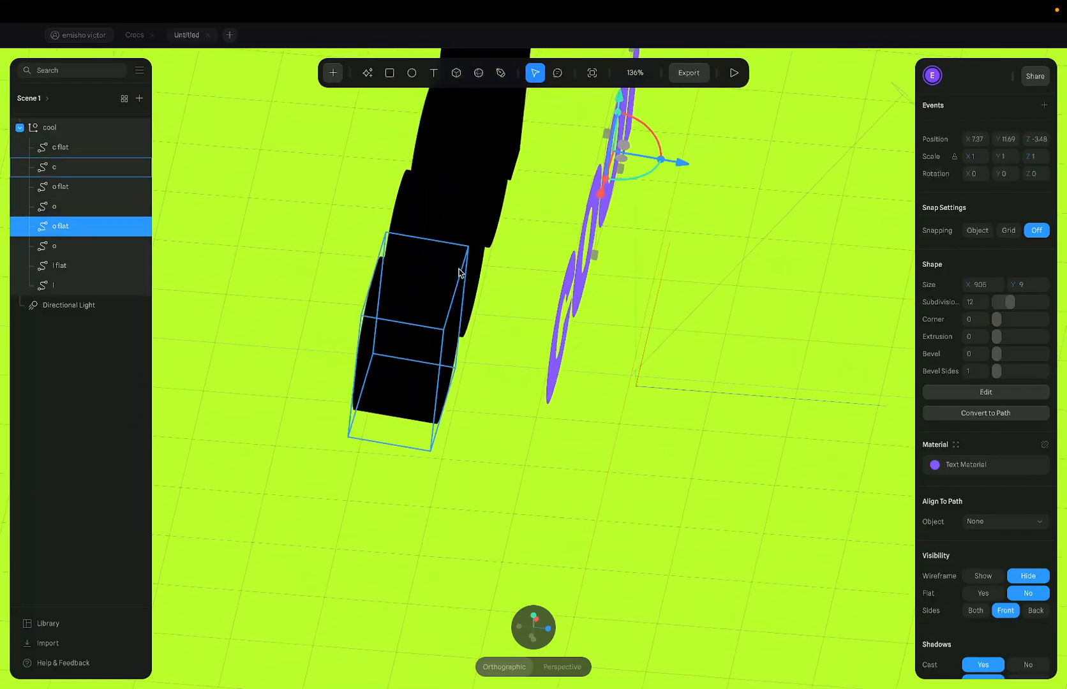
left_click(61, 147)
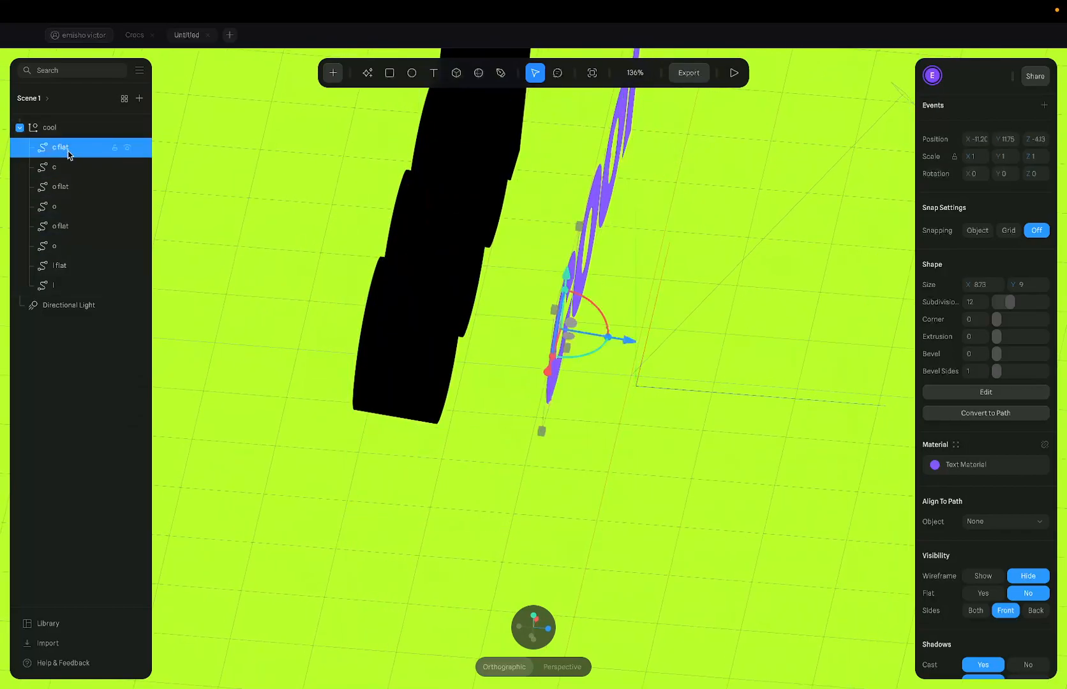
left_click(77, 190, "shift")
left_click(76, 227, "shift")
left_click(72, 266, "shift")
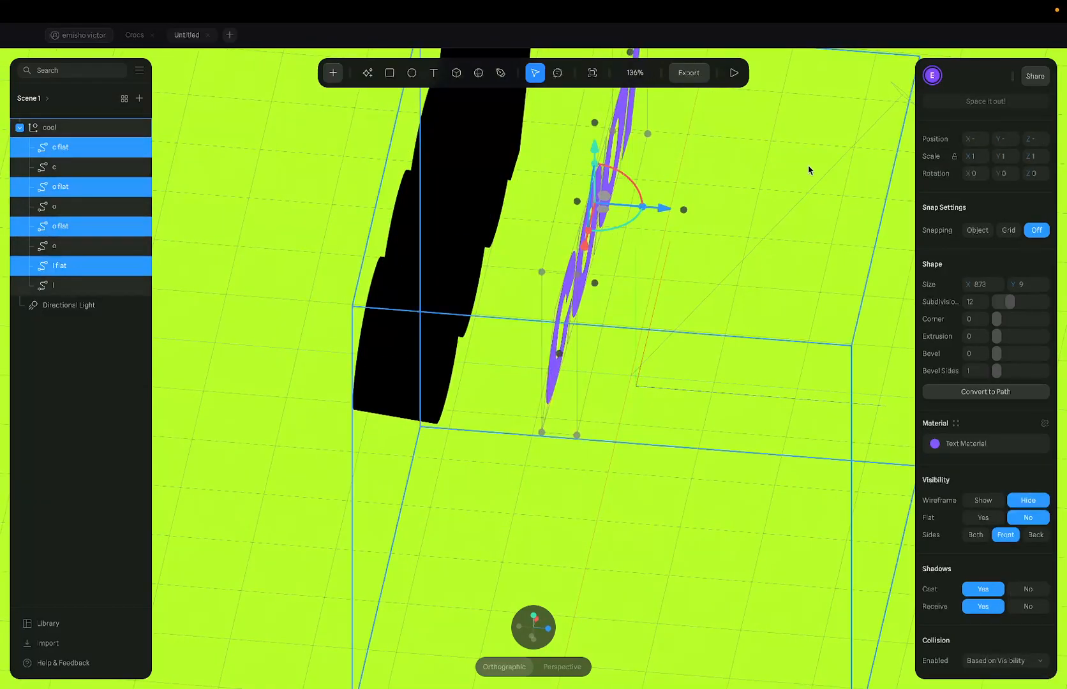
left_click_drag(660, 208, 563, 194)
mouse_move(645, 267)
left_mouse_down("alt")
mouse_move(638, 251)
mouse_move(650, 248)
left_mouse_up("alt")
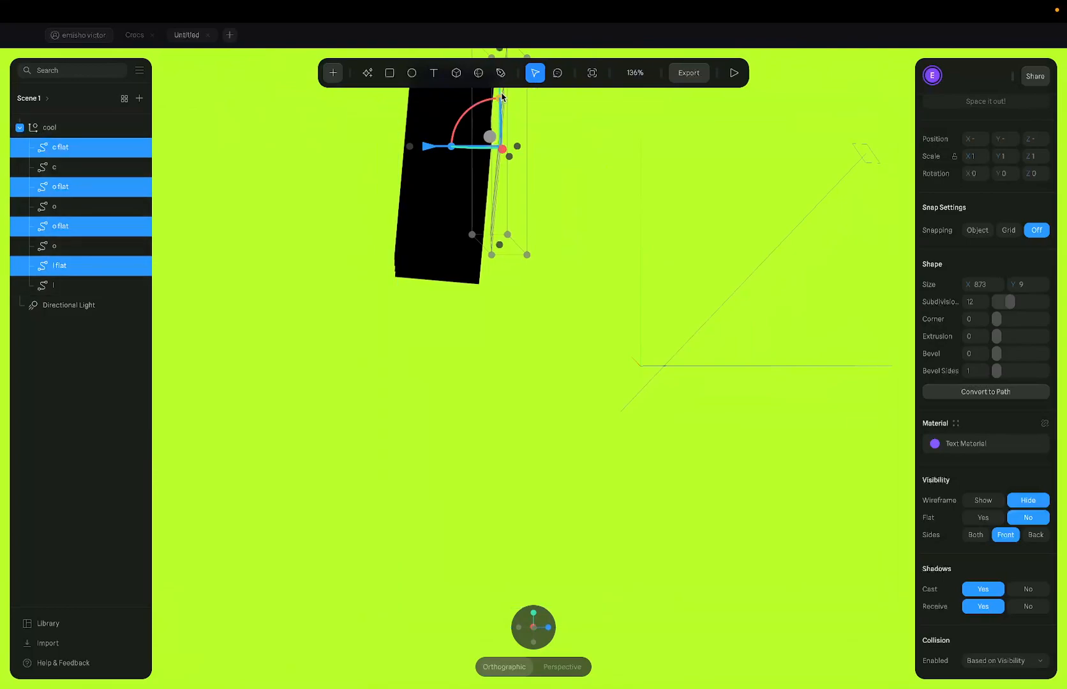
Fine-tune the flat letters' height, depth and sideways position so they sit evenly over the black extrusions' front faces
left_click_drag(499, 96, 500, 121)
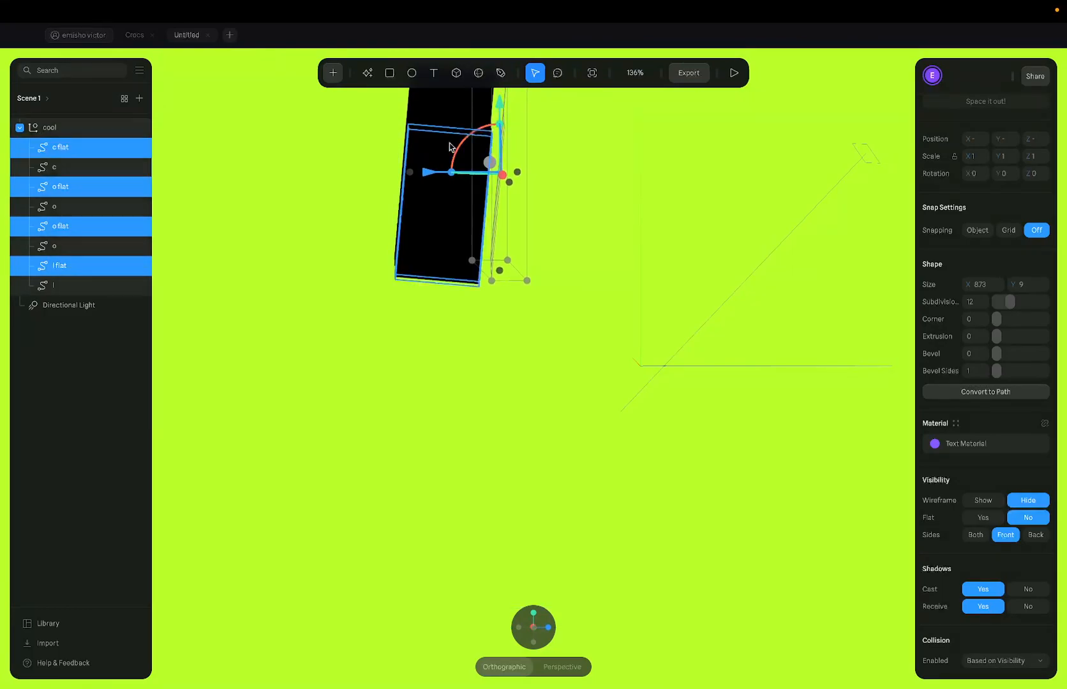
left_click_drag(425, 172, 414, 172)
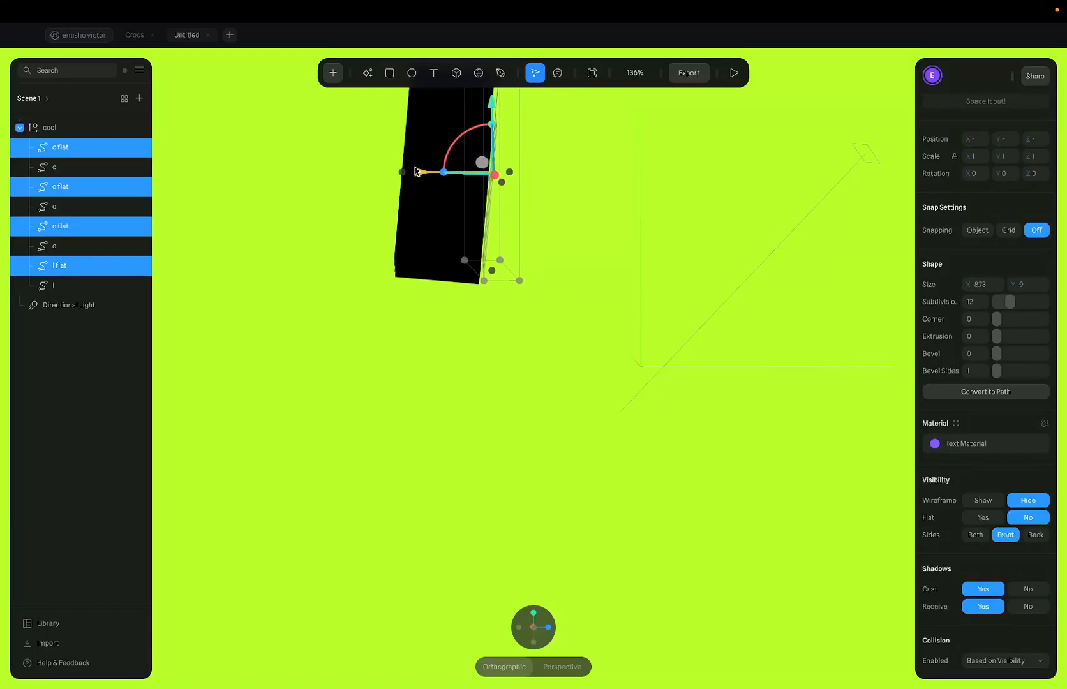
left_click_drag(515, 197, 463, 199, "alt")
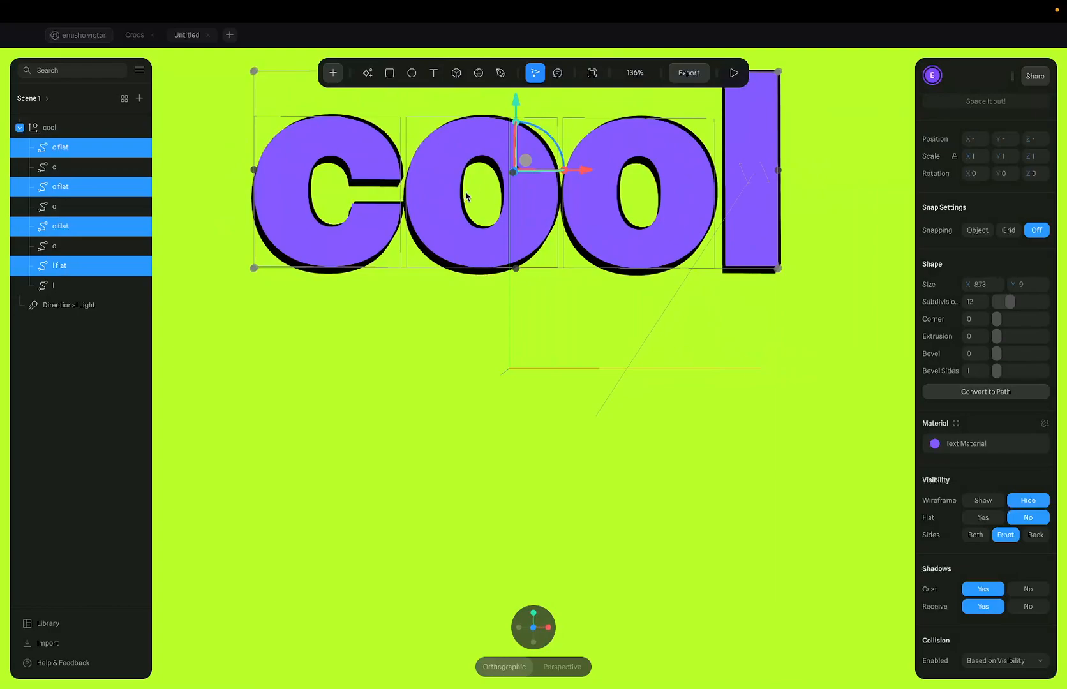
left_click_drag(516, 103, 516, 110)
left_click_drag(580, 176, 581, 178)
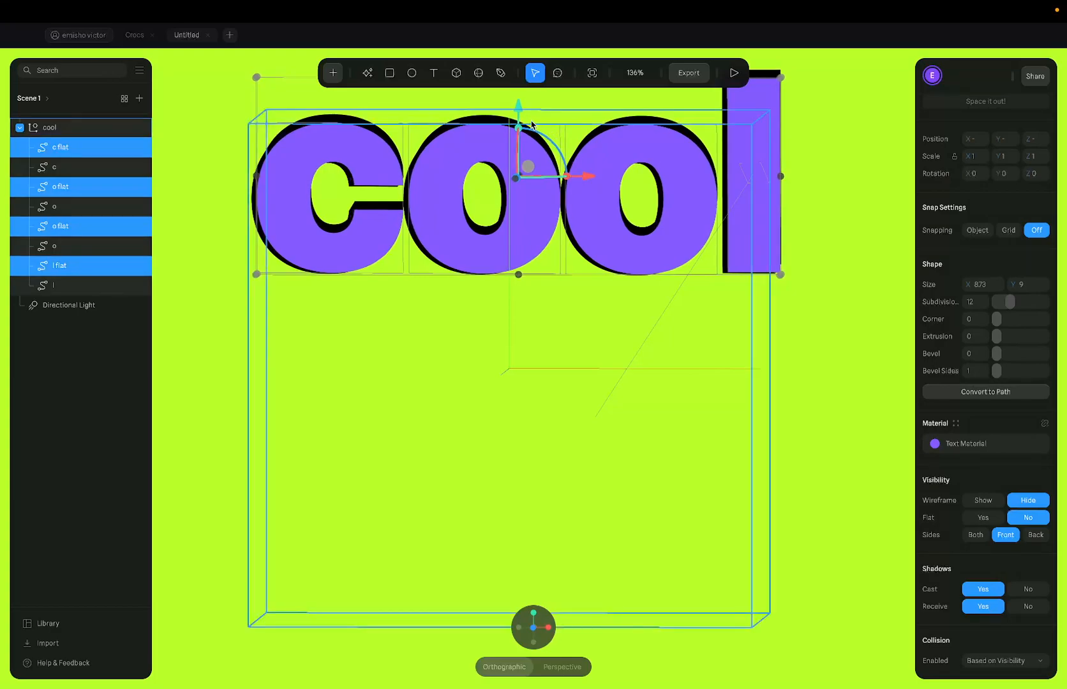
left_click_drag(518, 110, 520, 142)
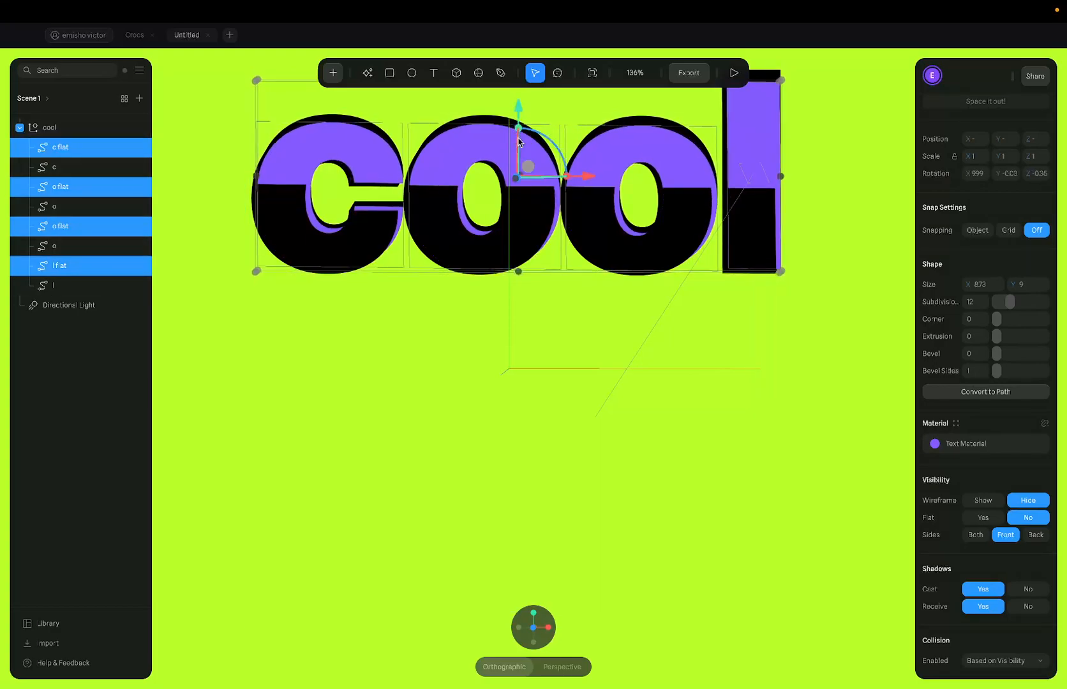
key("super+z")
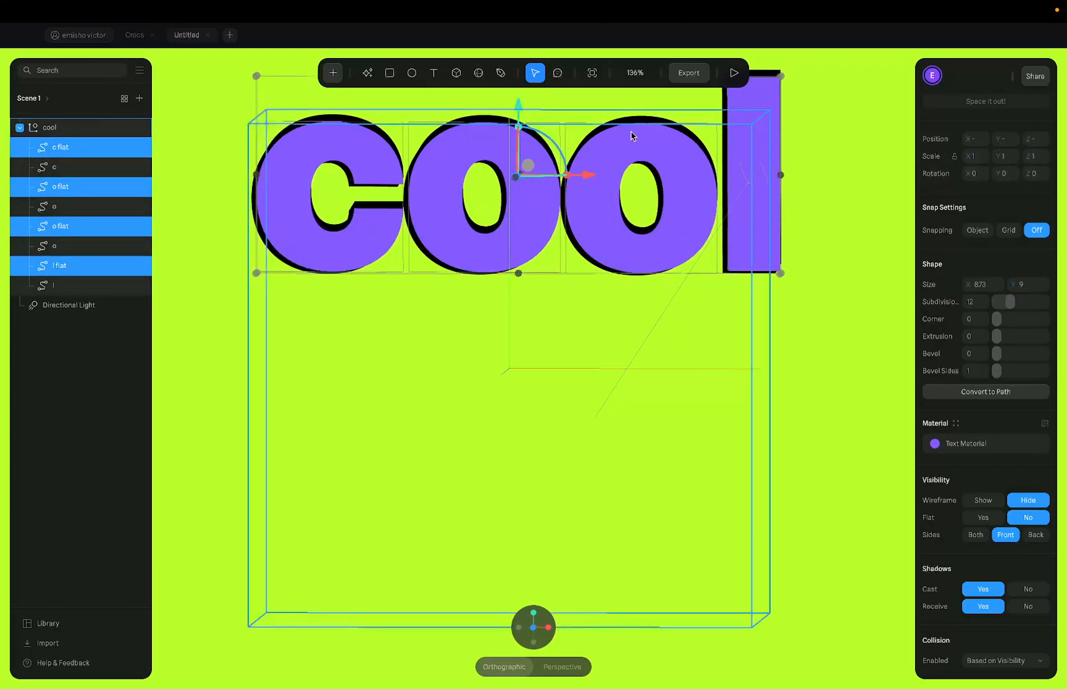
left_click_drag(512, 101, 512, 98)
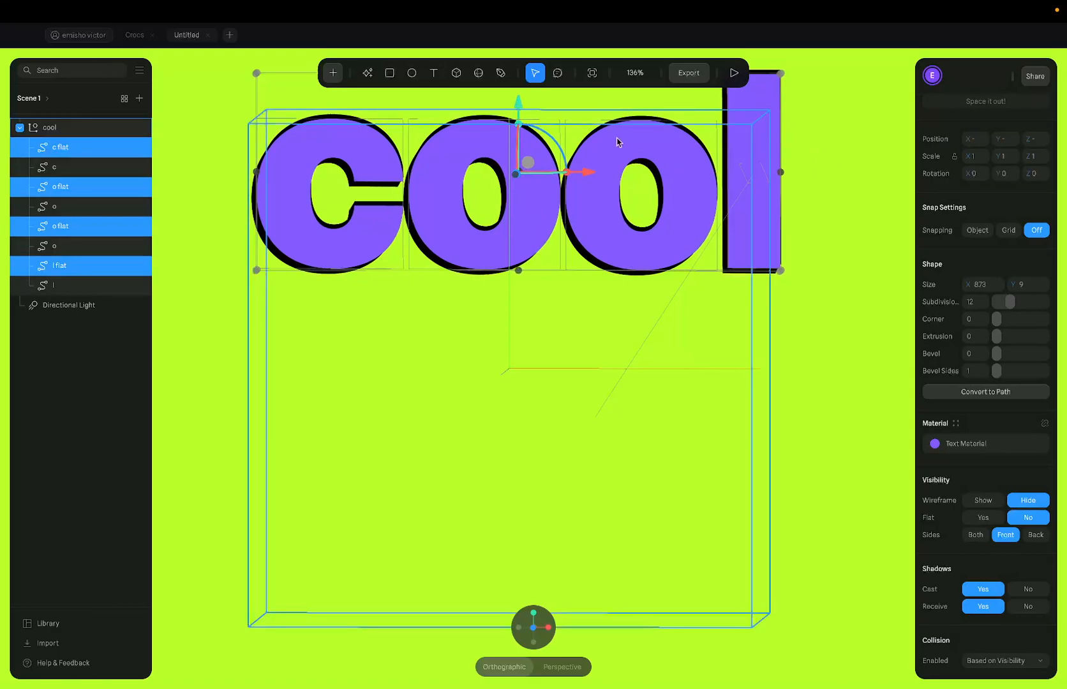
left_click_drag(592, 172, 582, 170)
Rotate the four flat letters by about -5 degrees around X, and give the four black extruded letters the same tilt
right_click_drag(452, 292, 552, 130)
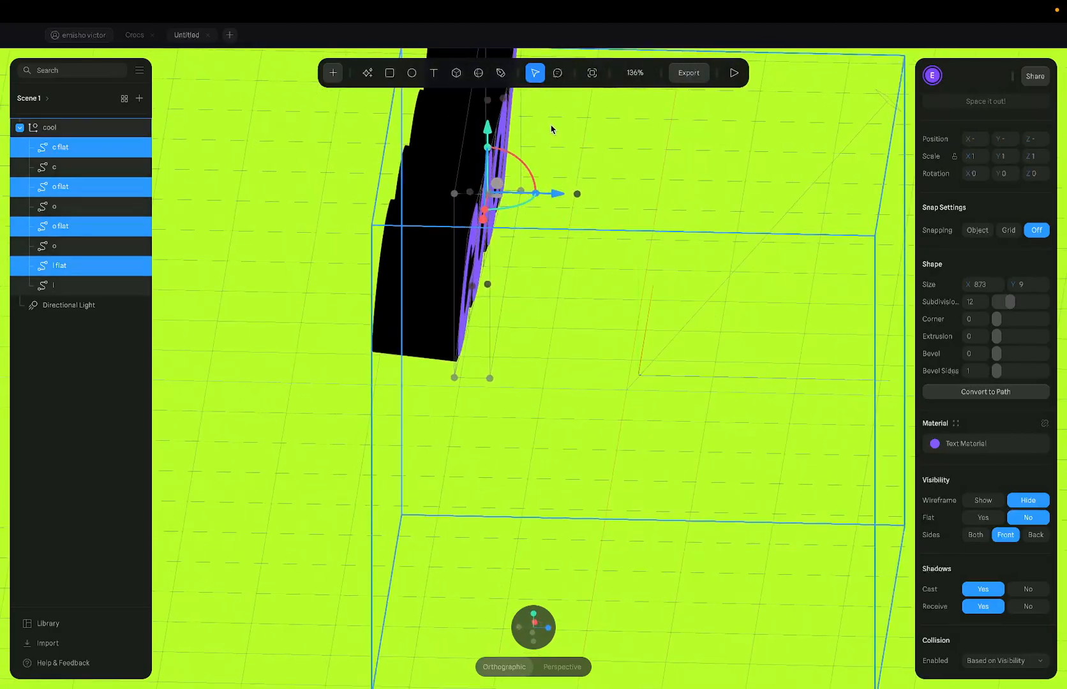
left_click_drag(510, 162, 509, 161)
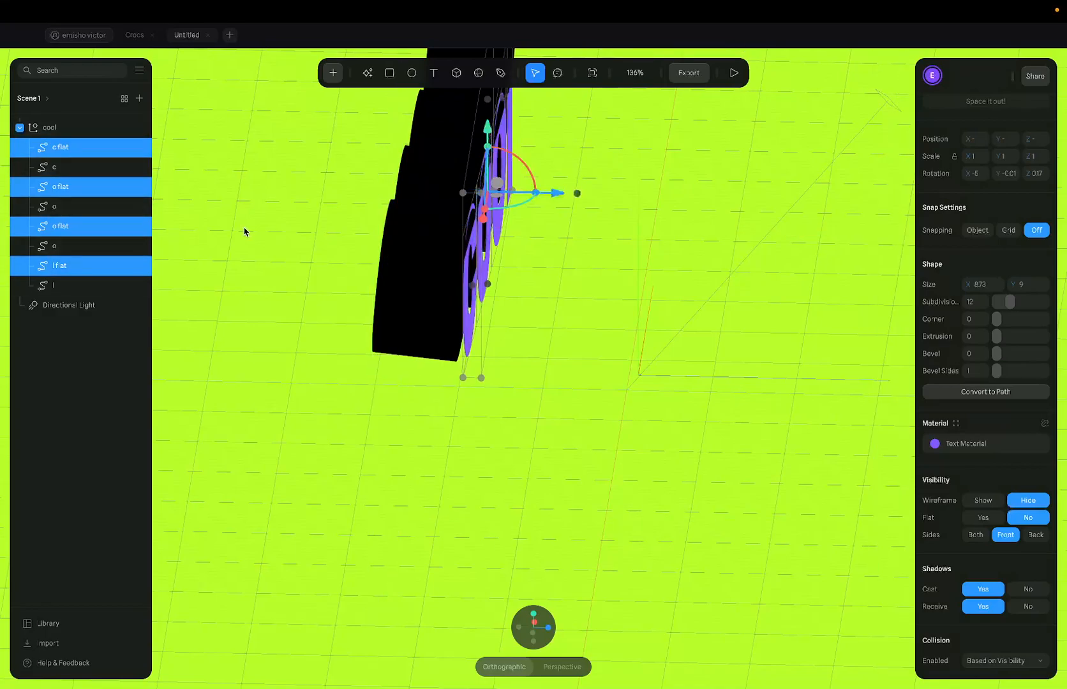
left_click(64, 170)
left_click(64, 206, "shift")
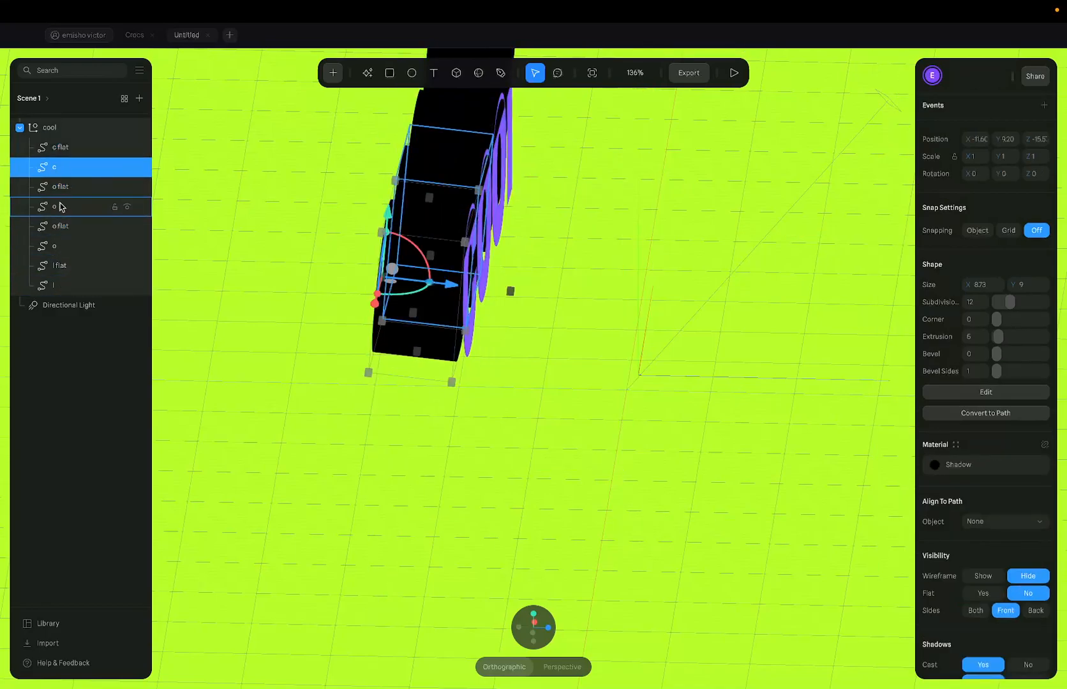
left_click(64, 246, "shift")
left_click(81, 285, "shift")
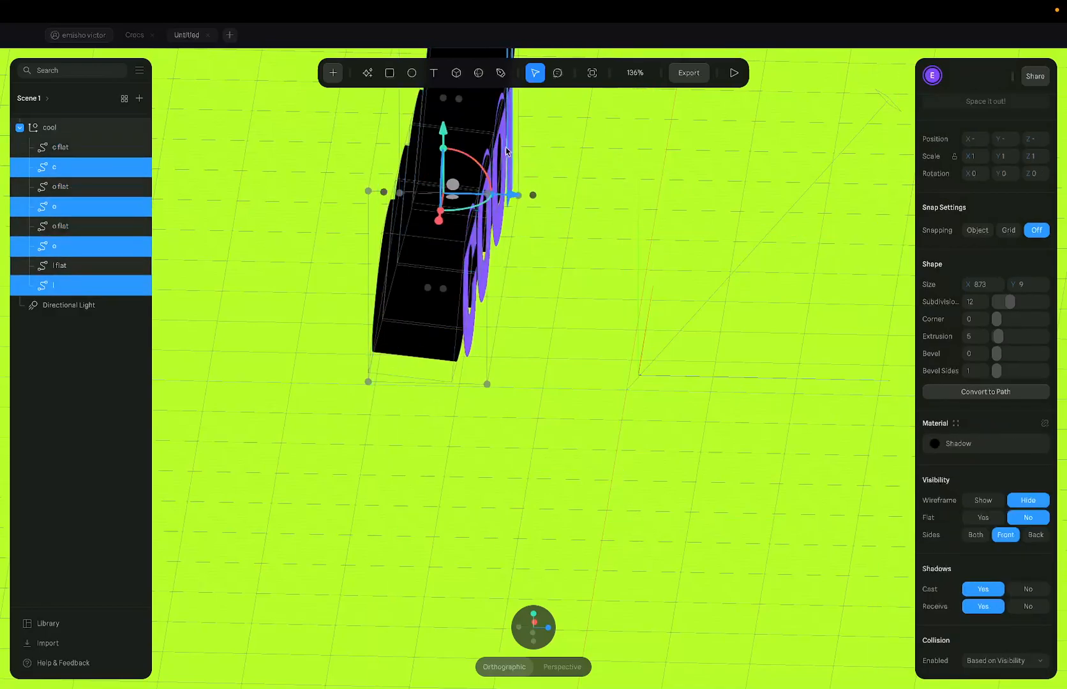
left_click_drag(471, 164, 469, 163)
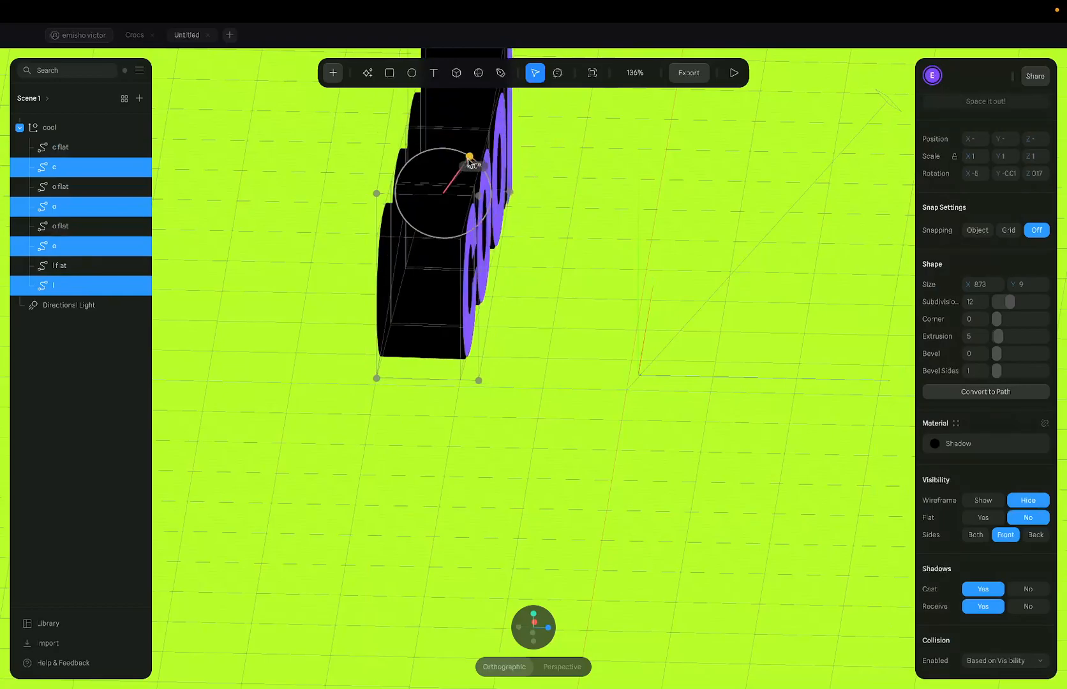
Nudge the four flat letters sideways and down to cover the black extrusions' faces, and duplicate them in place
left_click_drag(575, 196, 531, 185, "alt")
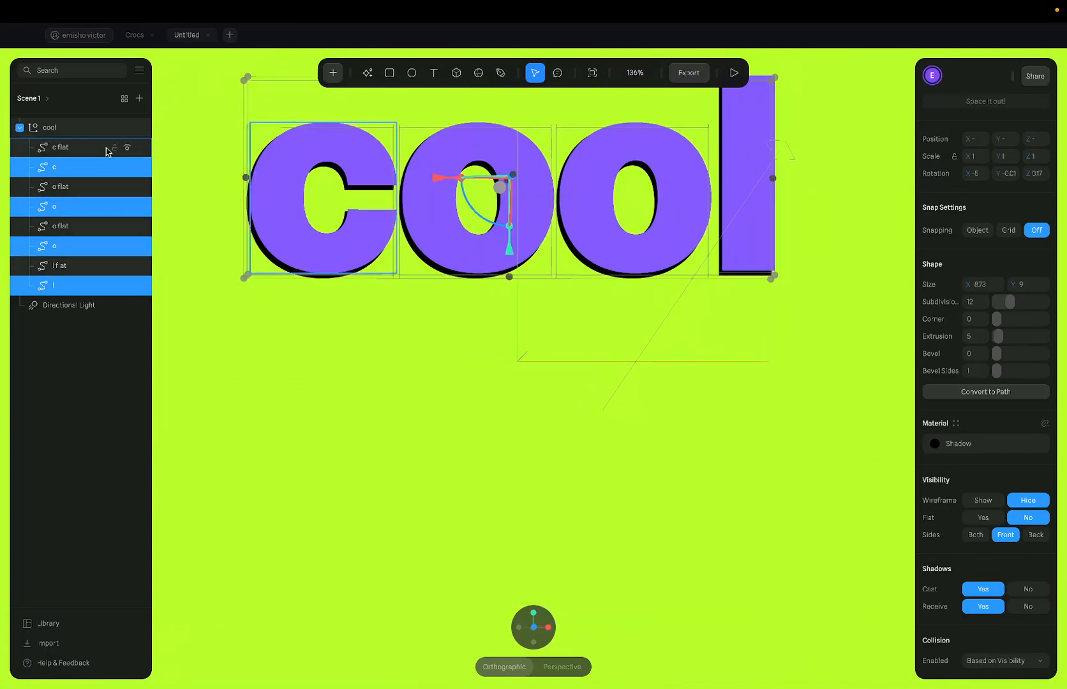
left_click(70, 148)
left_click(70, 186, "shift")
left_click(72, 226, "shift")
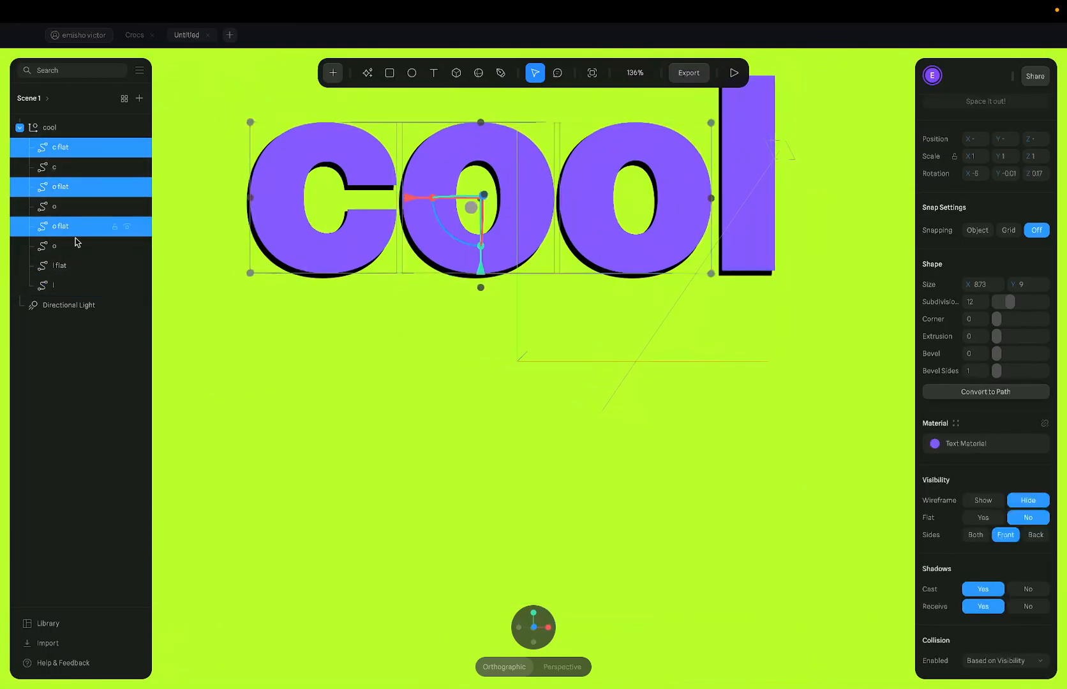
left_click(71, 265, "shift")
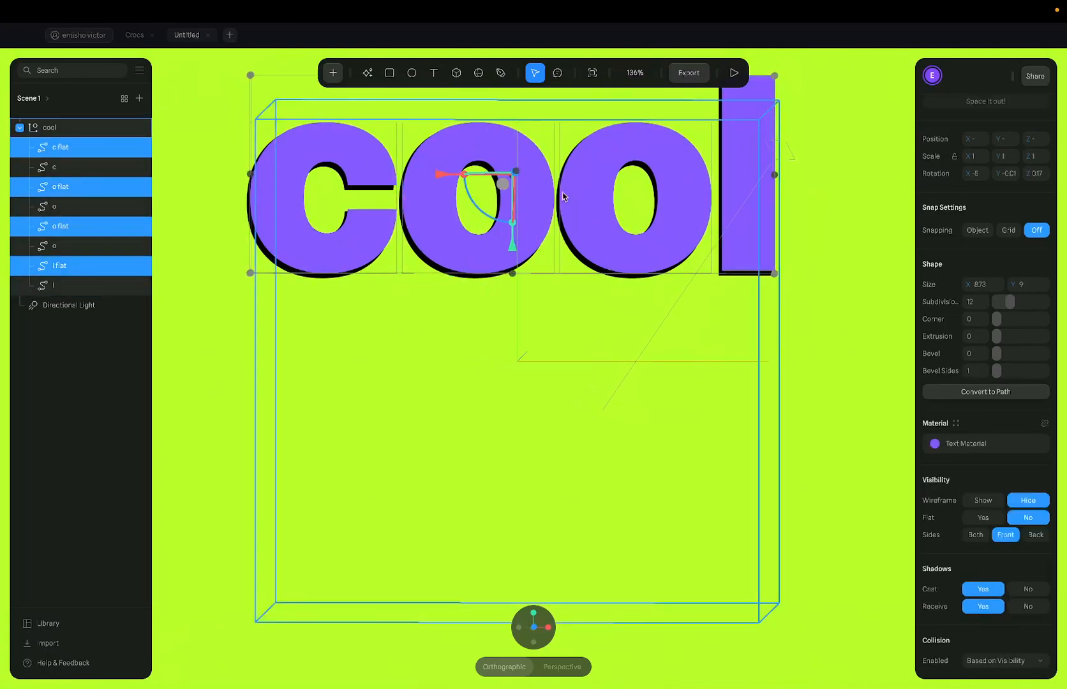
left_click(419, 179)
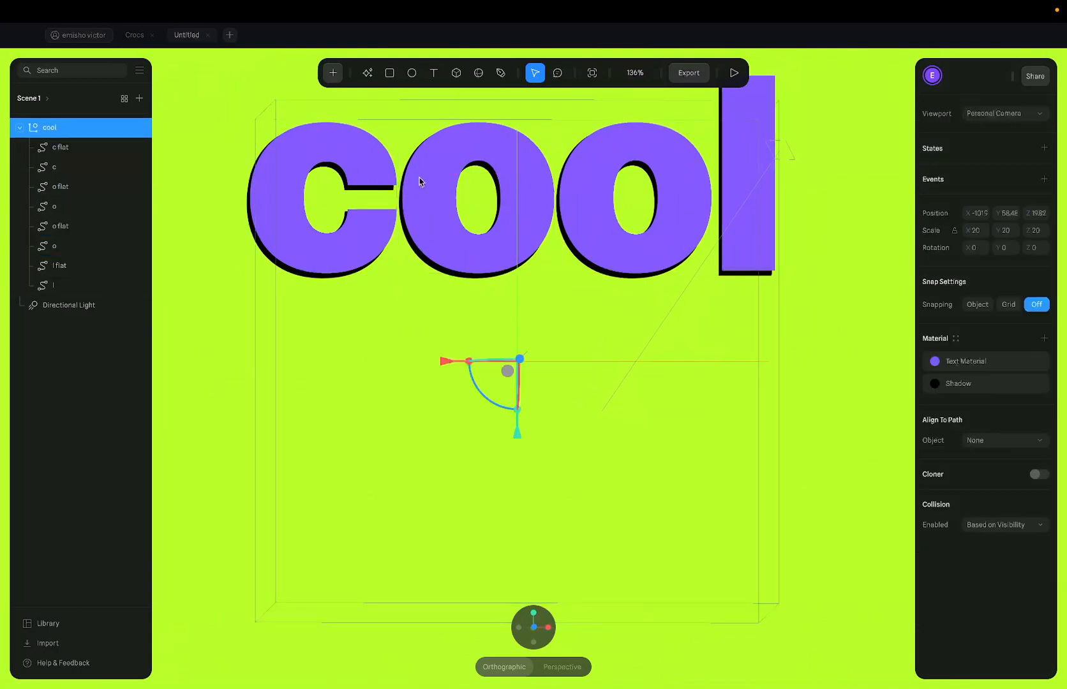
key("super+z")
left_click_drag(445, 174, 443, 180)
left_click_drag(504, 254, 505, 258)
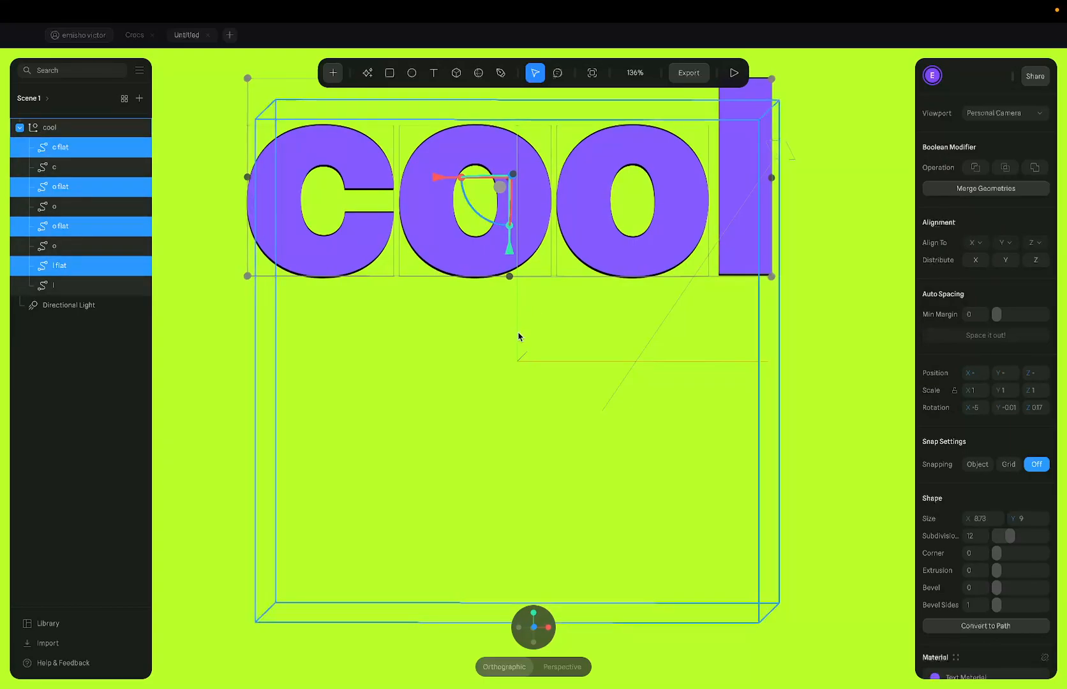
key("ctrl+d")
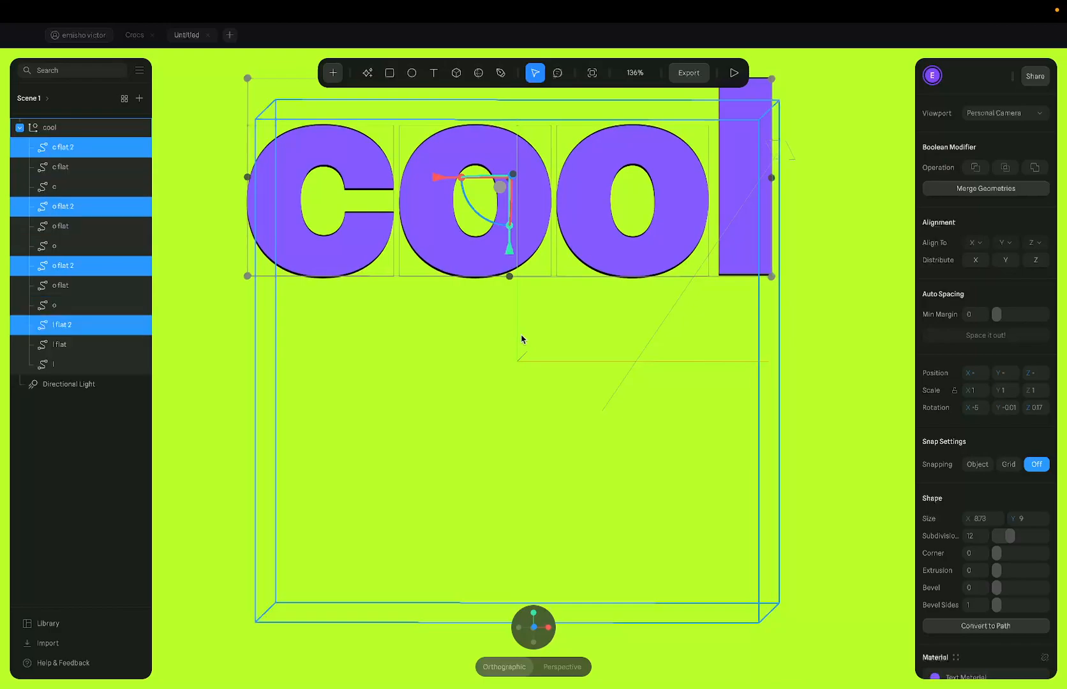
Move the duplicated flat letters along Z behind the black extrusions and set their visible sides to Back
left_click_drag(522, 339, 568, 358)
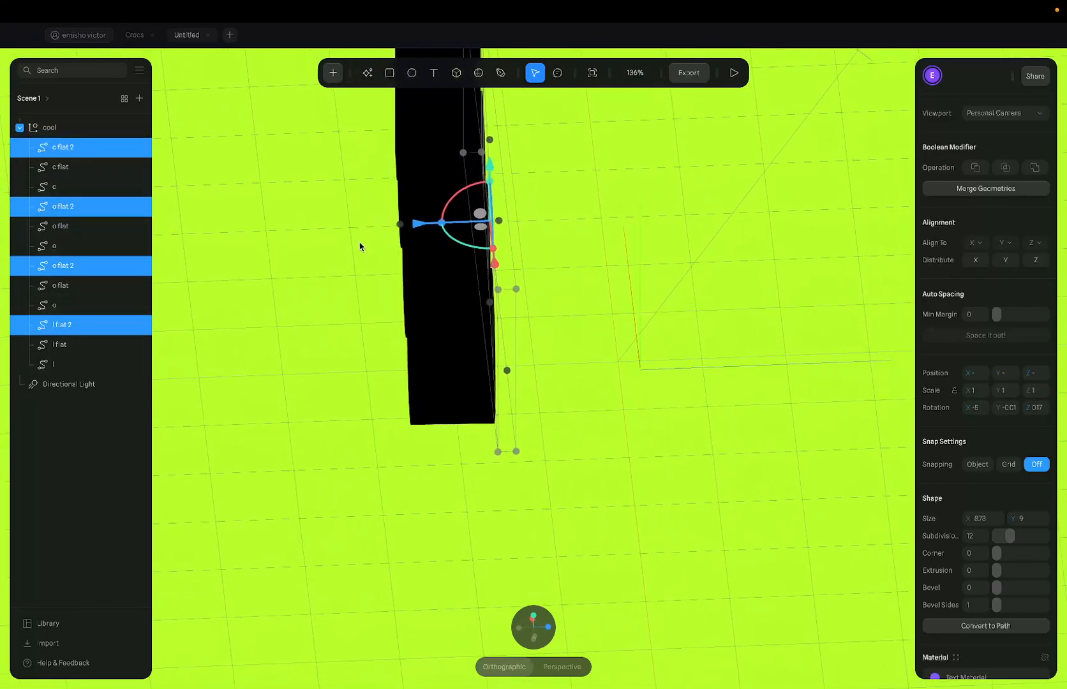
left_click_drag(418, 224, 327, 224)
left_click_drag(398, 265, 372, 302, "alt")
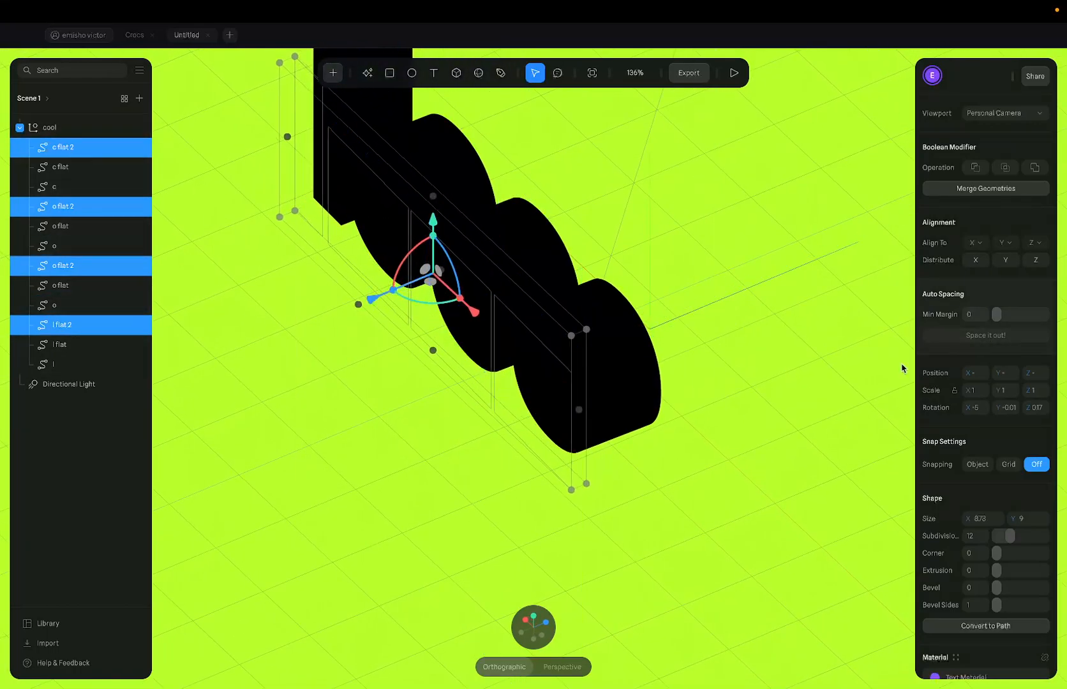
scroll(1019, 549, "down", 4)
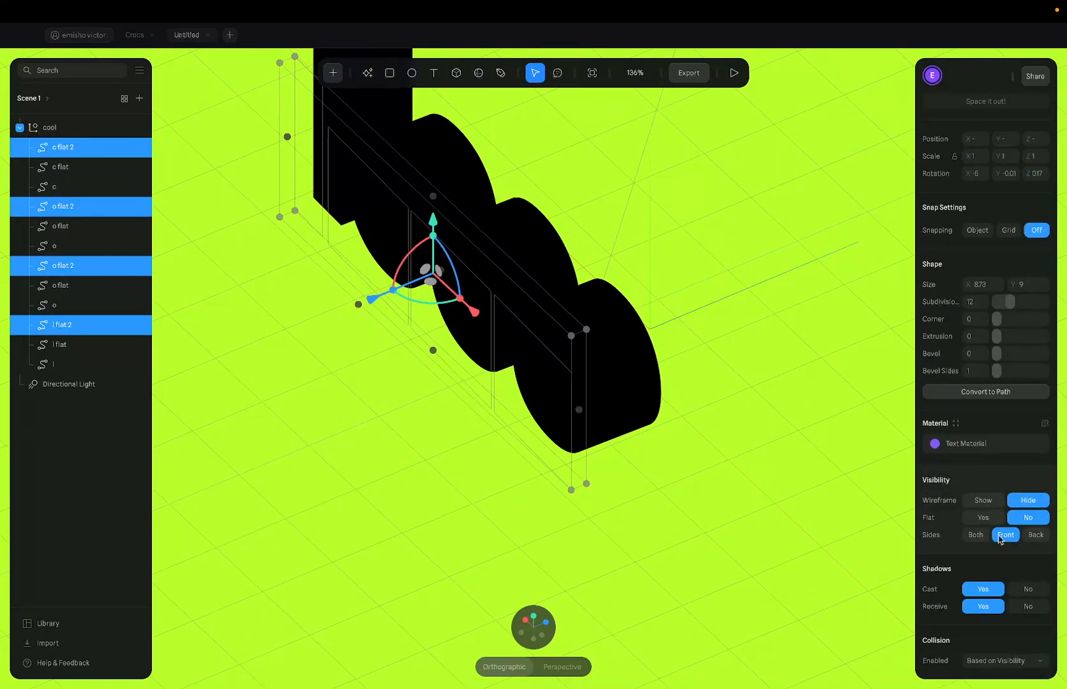
left_click(1039, 537)
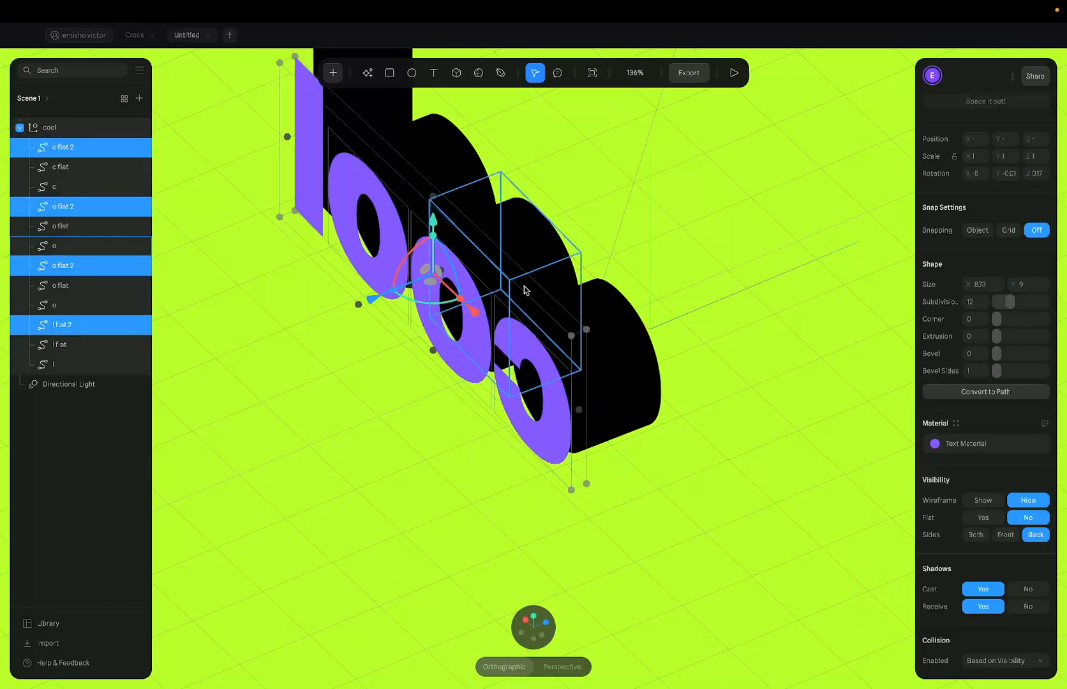
Shift the rear flat letters along Z until they sit close against the back faces of the black extrusions, and deselect them
left_click_drag(387, 299, 391, 298)
scroll(390, 301, "down", 1)
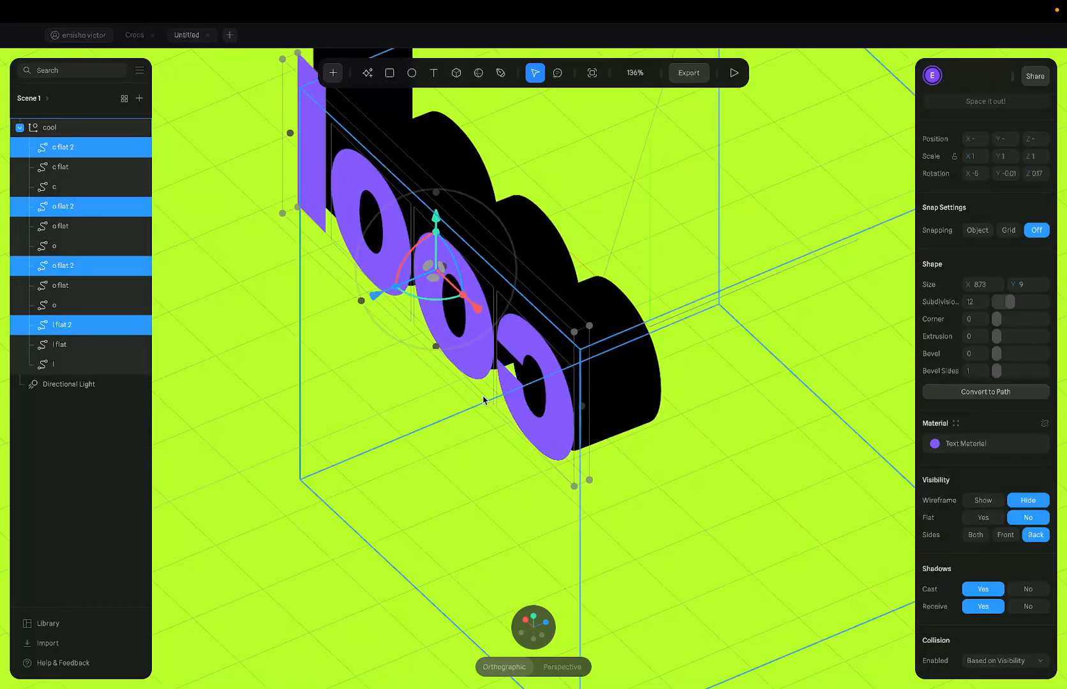
scroll(534, 422, "up", 2)
left_click_drag(534, 422, 519, 418, "alt")
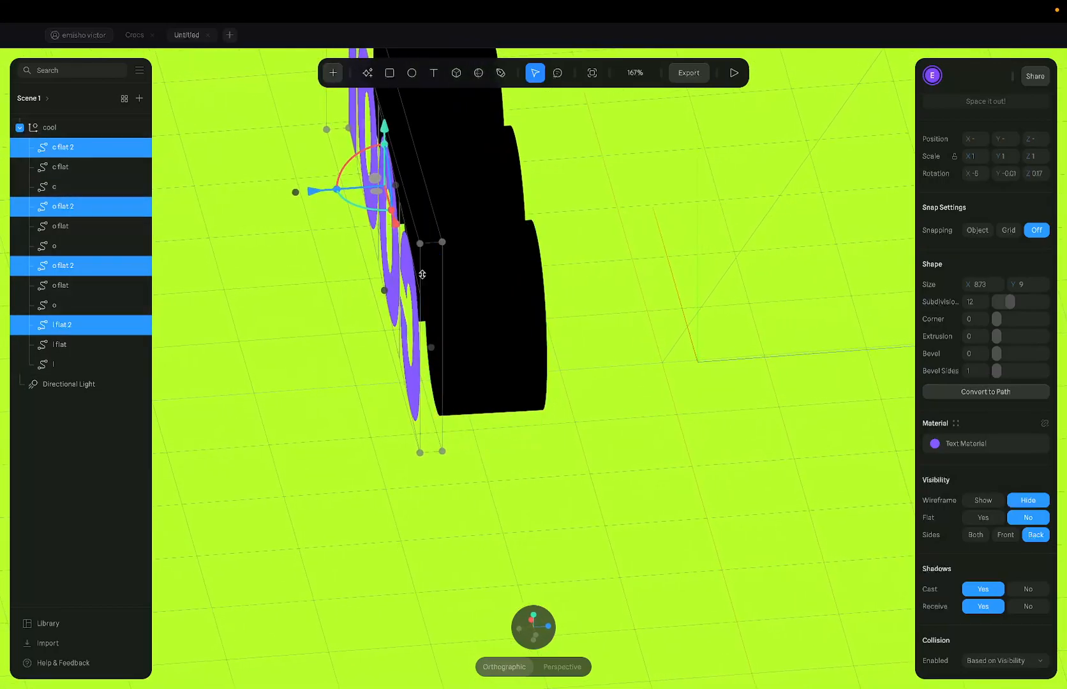
left_click_drag(315, 192, 326, 191)
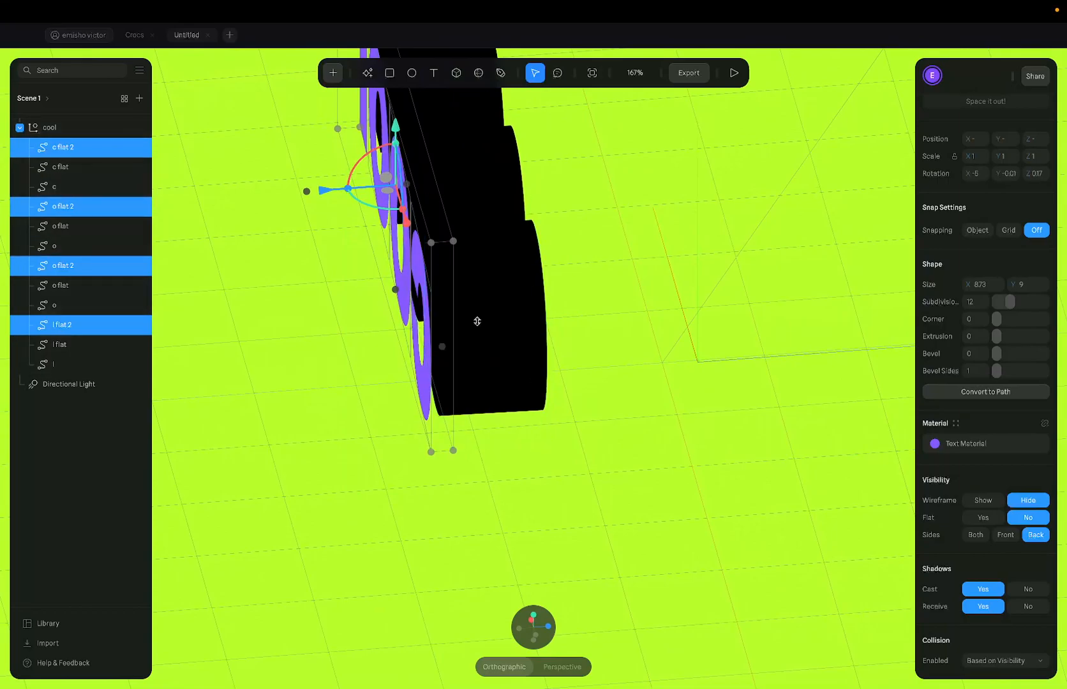
scroll(512, 450, "up", 2)
left_click_drag(512, 449, 508, 449, "alt")
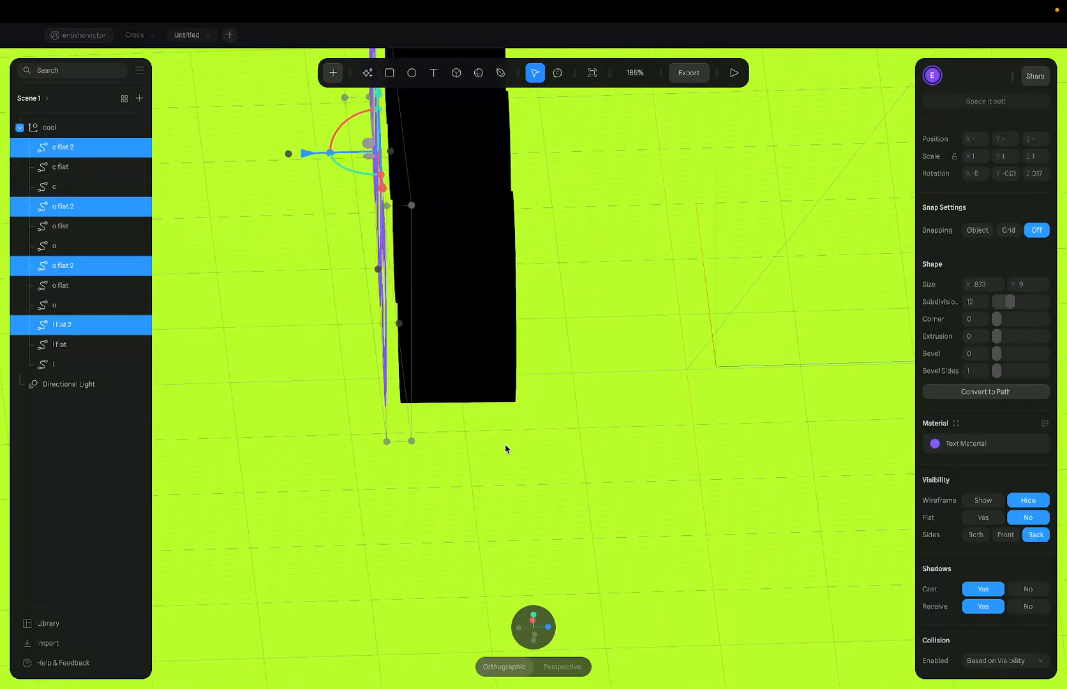
scroll(508, 449, "right", 5, "alt")
scroll(509, 448, "left", 3, "alt")
scroll(508, 449, "right", 1, "alt")
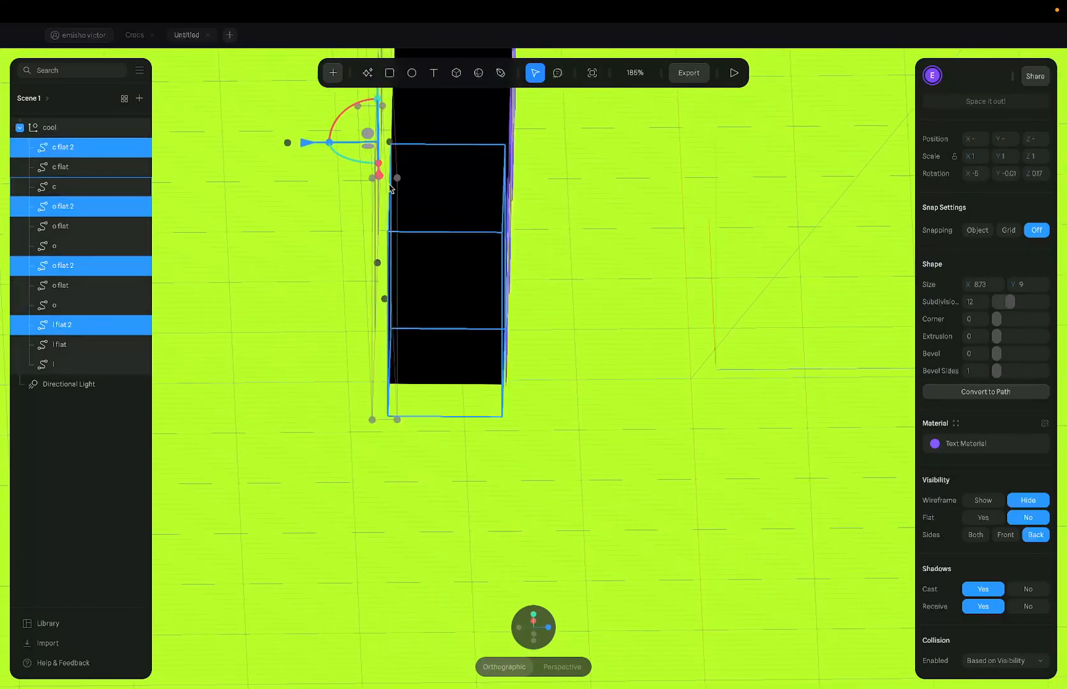
left_click_drag(310, 149, 320, 151)
left_click_drag(739, 366, 703, 354, "alt")
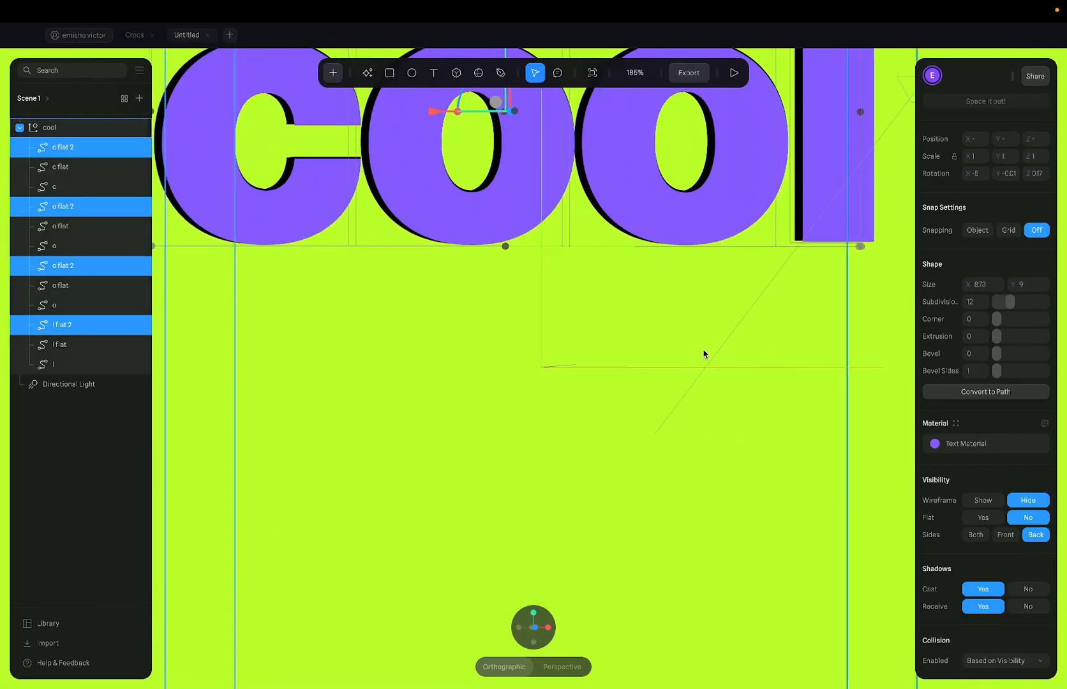
scroll(664, 349, "down", 5)
scroll(664, 349, "down", 8)
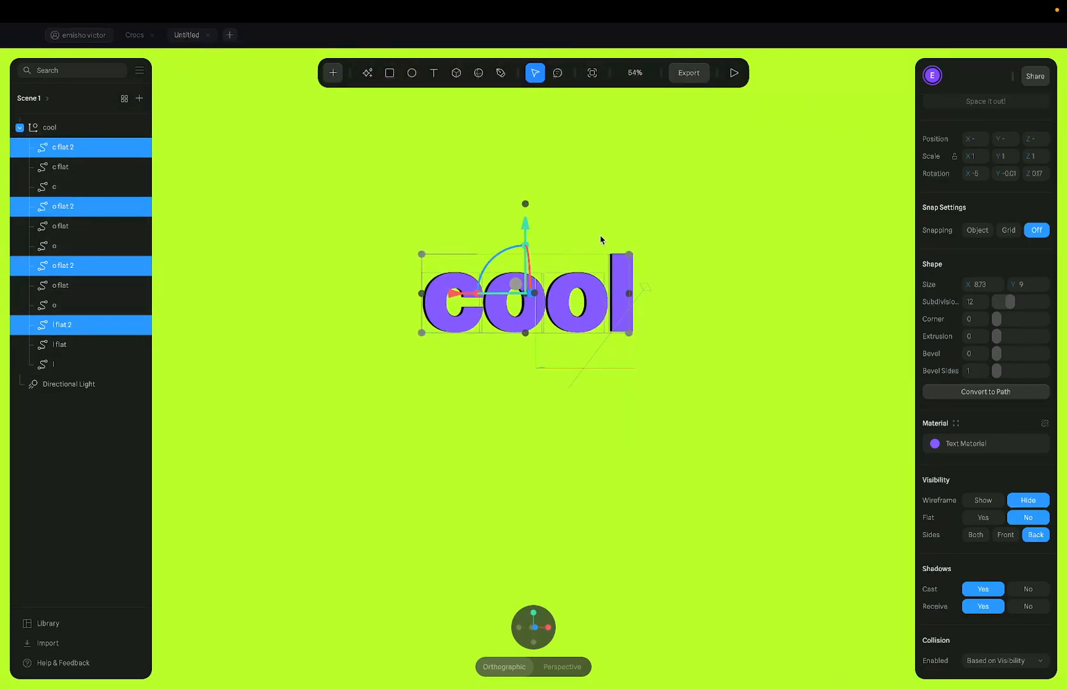
scroll(472, 301, "up", 6)
left_click(496, 348)
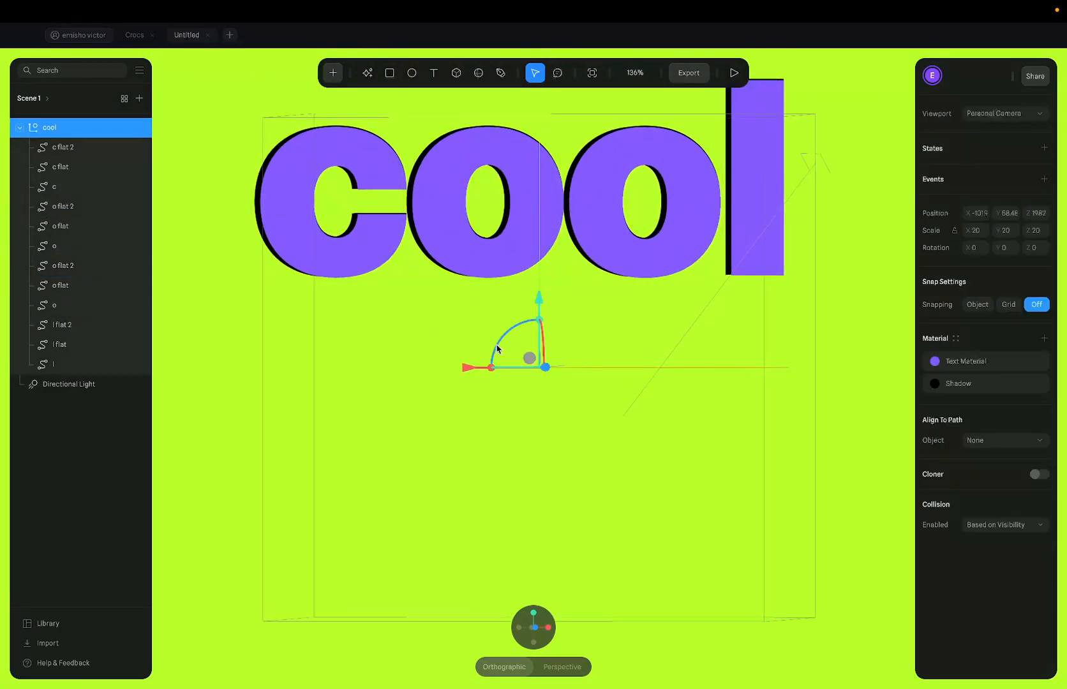
Rename the "c flat" layer as "c flat back"
left_click(62, 153)
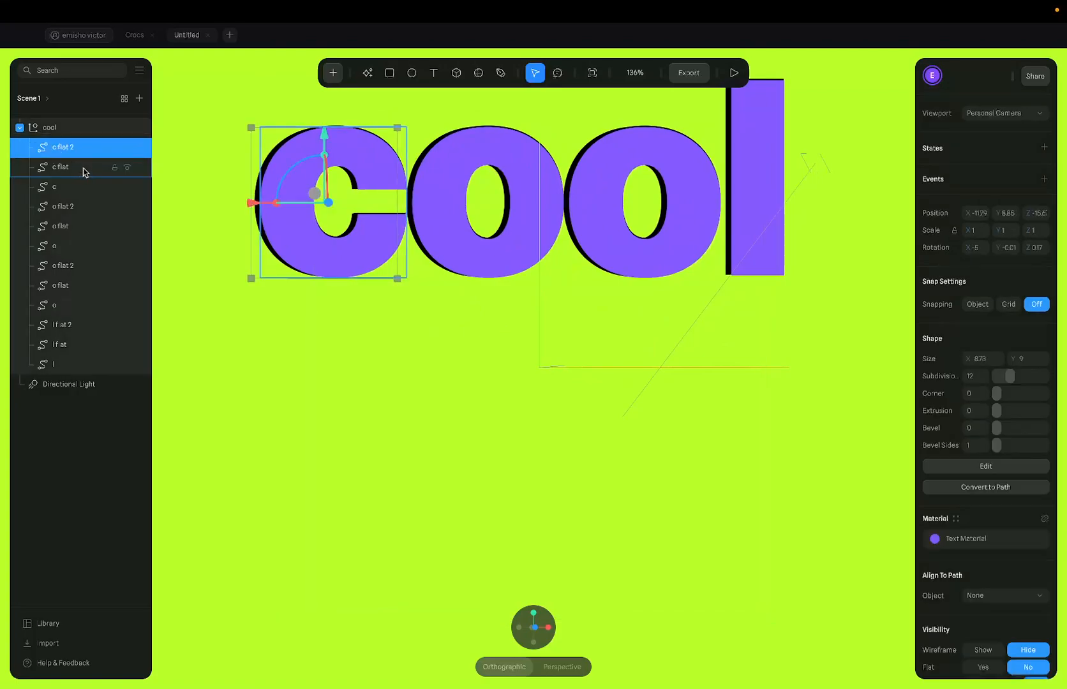
double_click(71, 168)
left_click(123, 167)
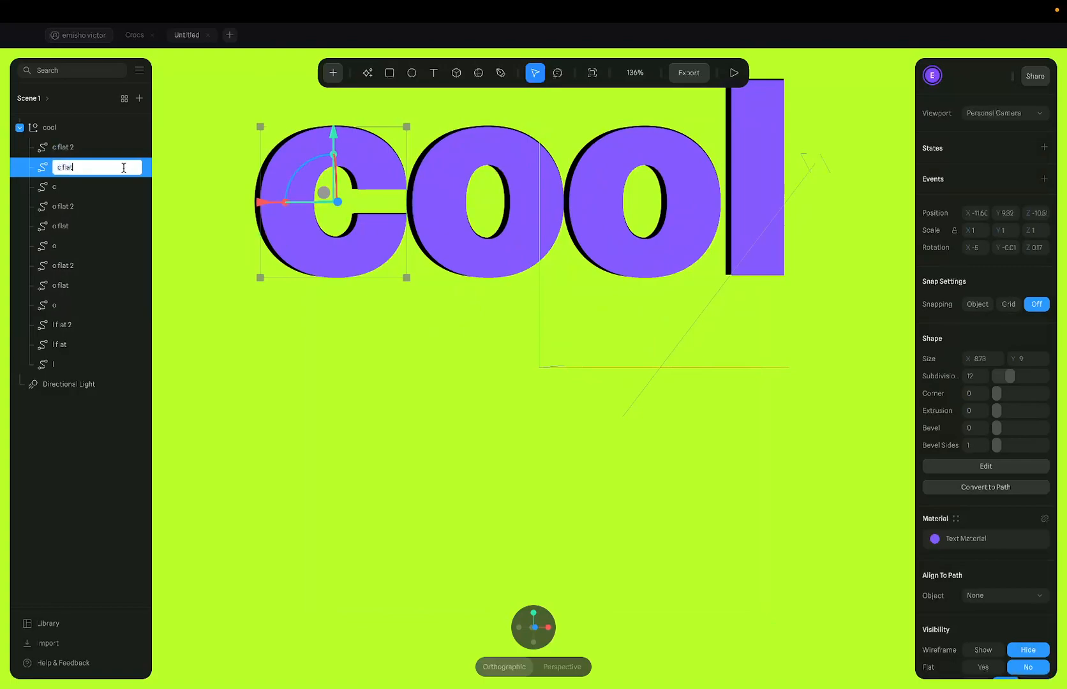
type("back")
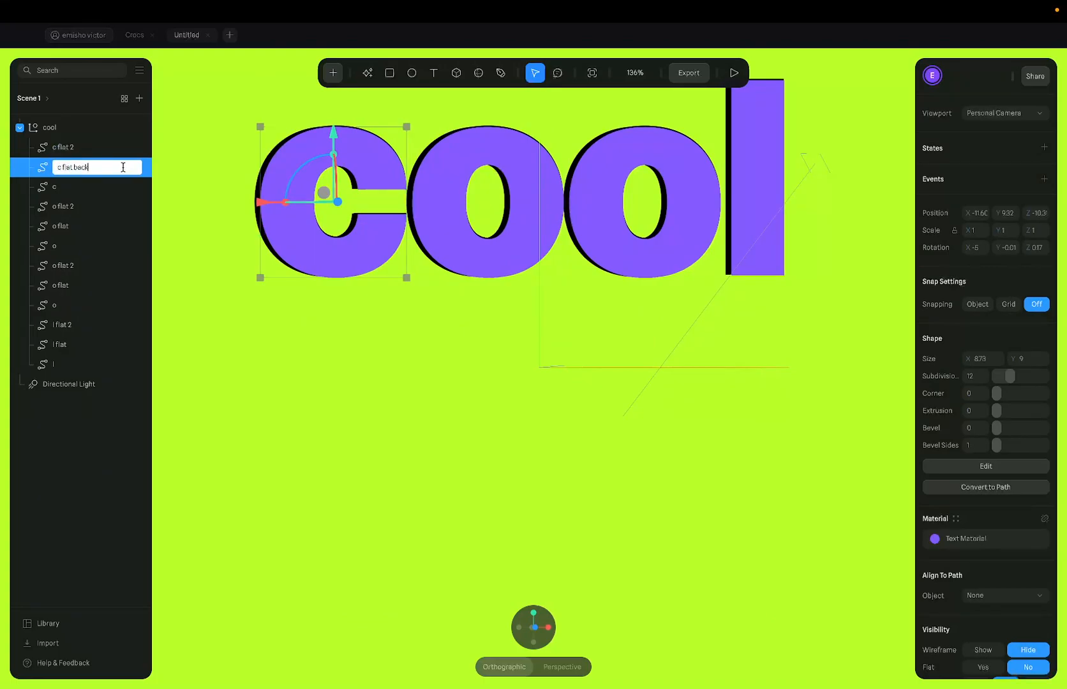
Delete and restore each of the two flat c layers in turn to check which is the front and which is the back
left_click(77, 146)
key("Delete")
key("super+z")
double_click(78, 148)
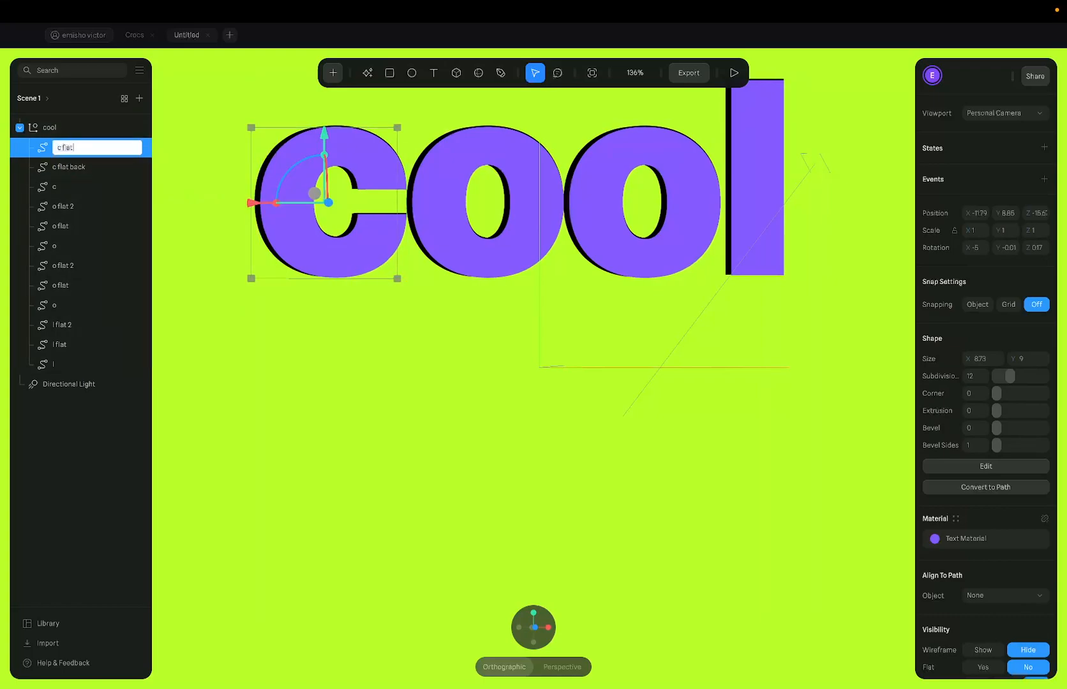
key("Return")
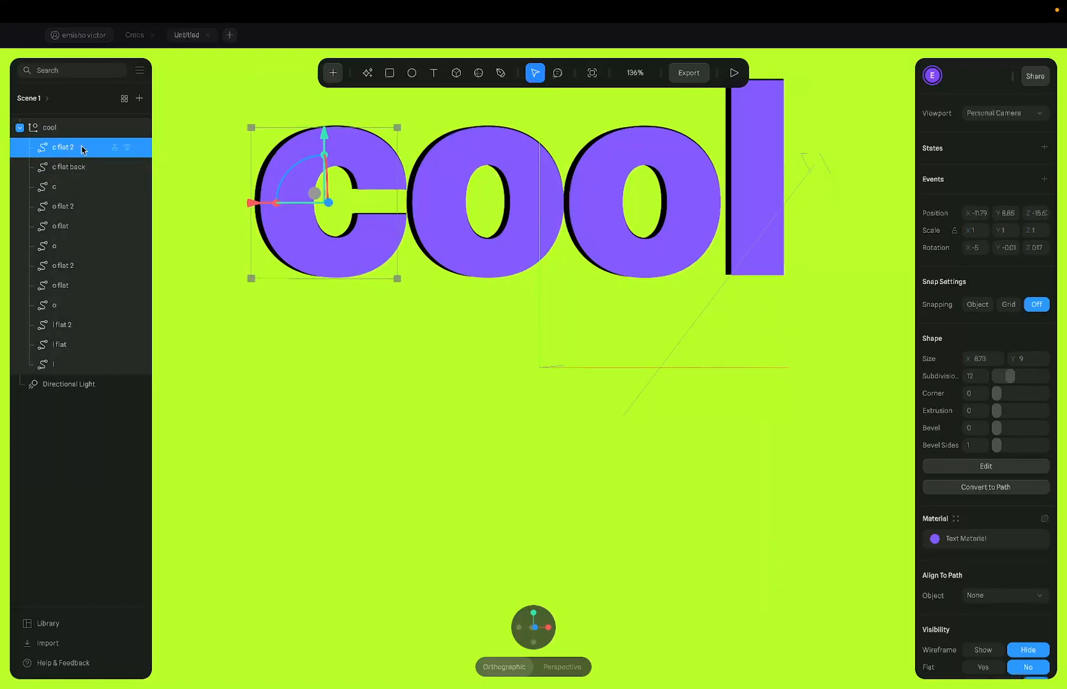
left_click(74, 168)
key("Delete")
key("super+z")
Rename the original flat c as "c flat front", its duplicate as "c flat back" and the black extruded c as "c middle"
double_click(70, 170)
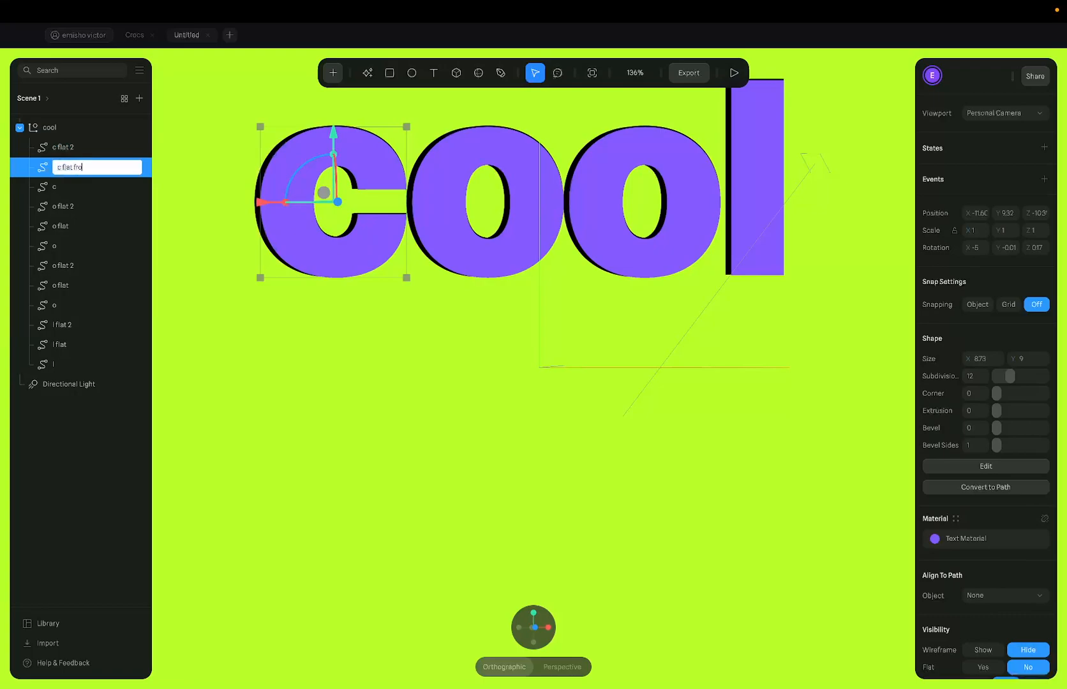
key("Return")
double_click(72, 146)
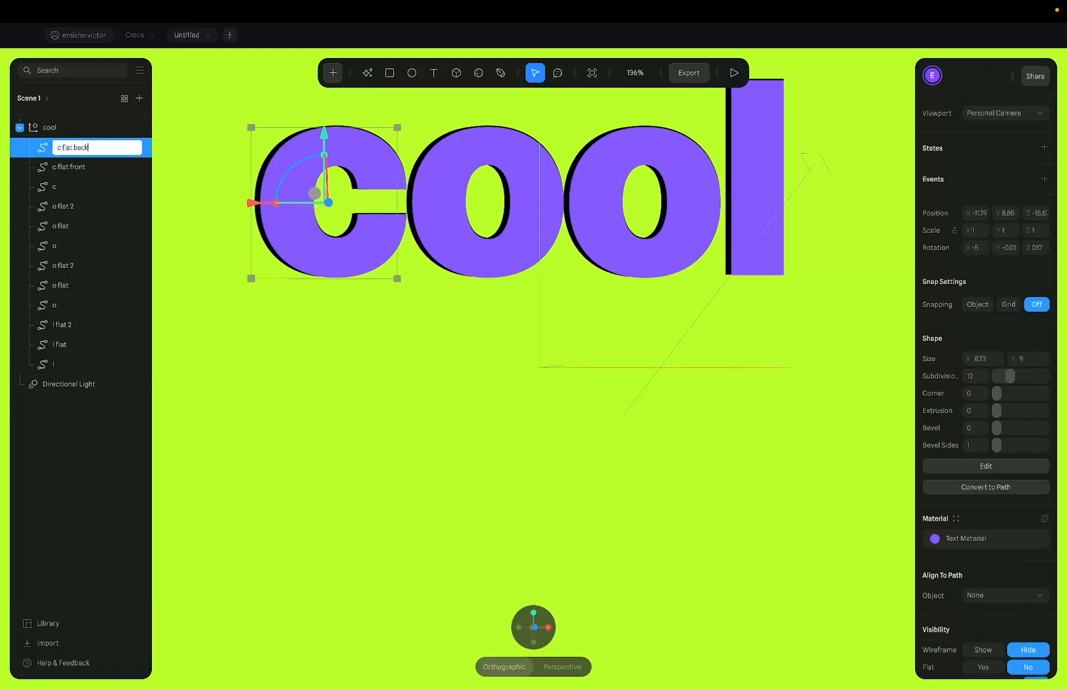
key("Return")
left_click(77, 168, "shift")
left_click(73, 188, "shift")
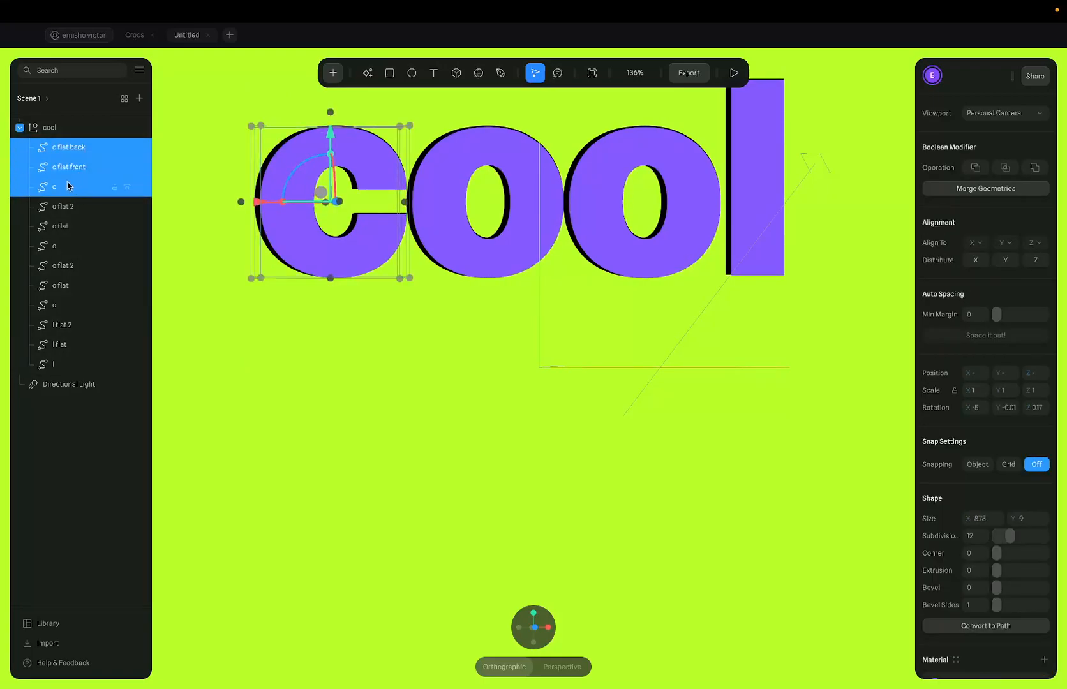
double_click(59, 189)
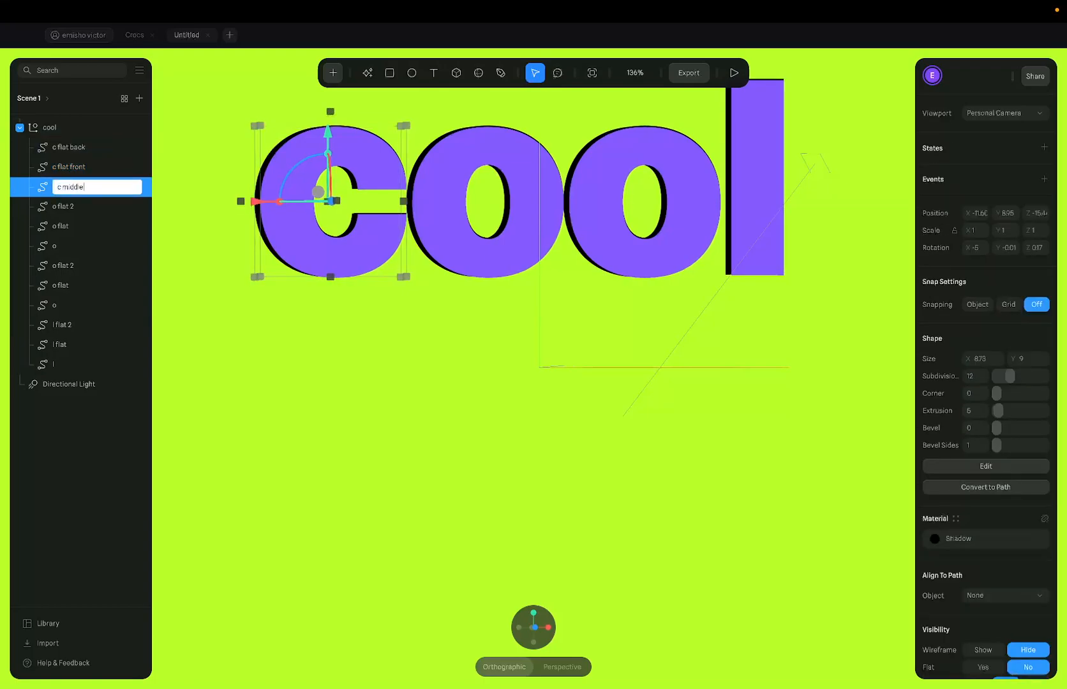
key("Return")
Reorder "c flat back" below "c middle", and group the three c layers under the name "c"
left_click(77, 168)
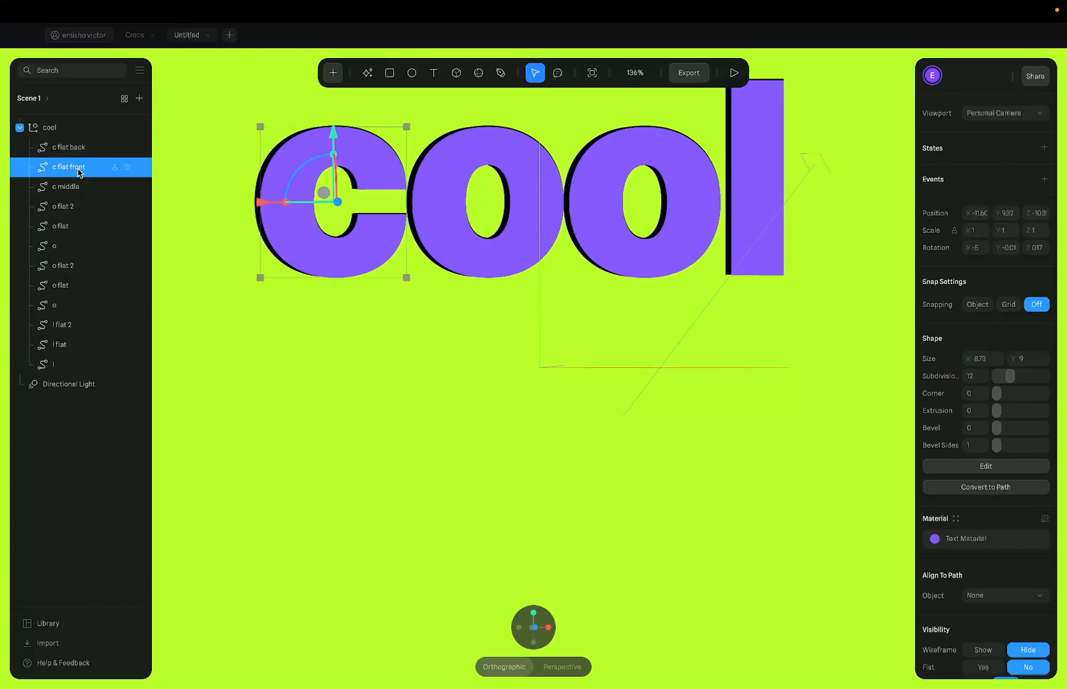
left_click_drag(81, 152, 78, 198)
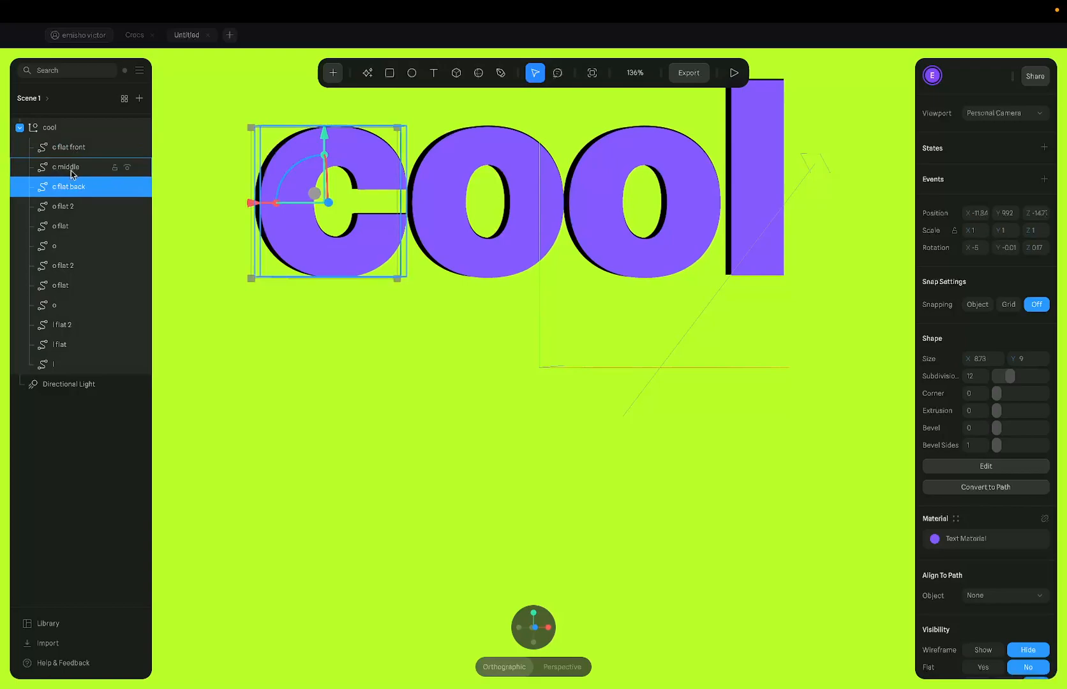
left_click(80, 168, "shift")
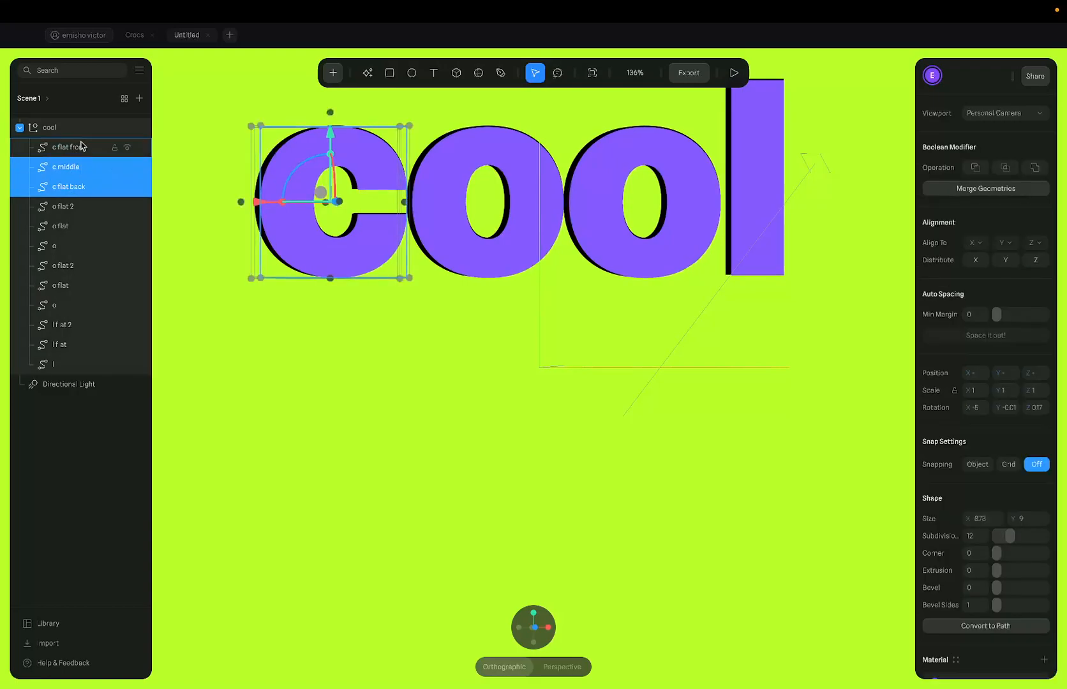
left_click(82, 147, "shift")
key("ctrl+g")
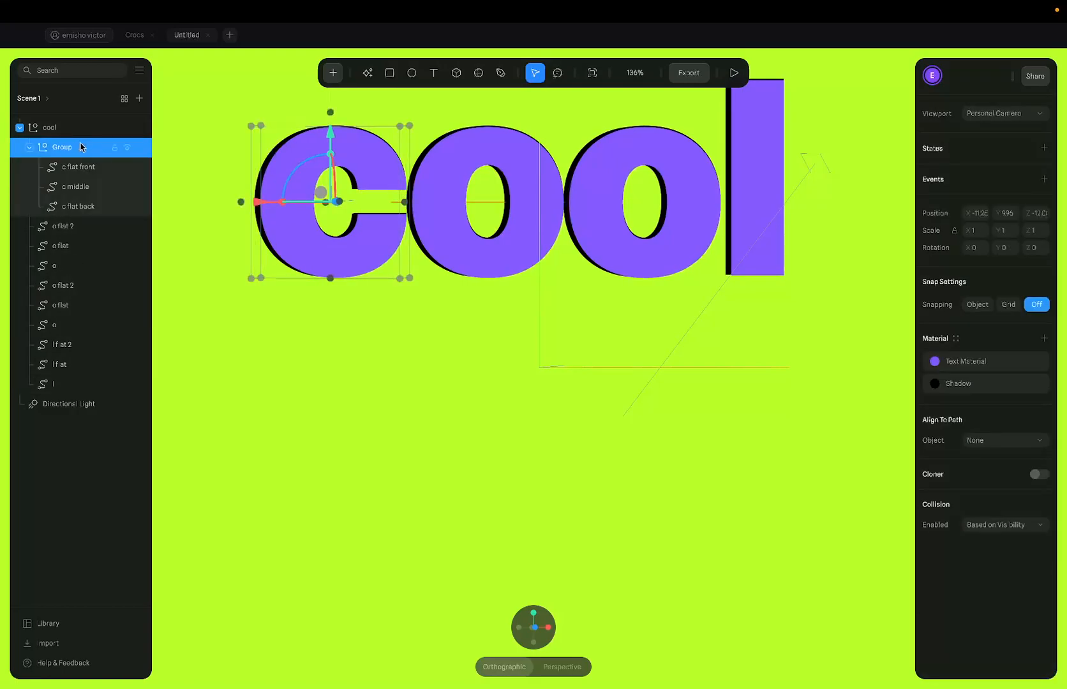
double_click(62, 147)
type("c")
key("Return")
Group the first o's flat and extruded layers and name the group "o"
left_click(71, 227)
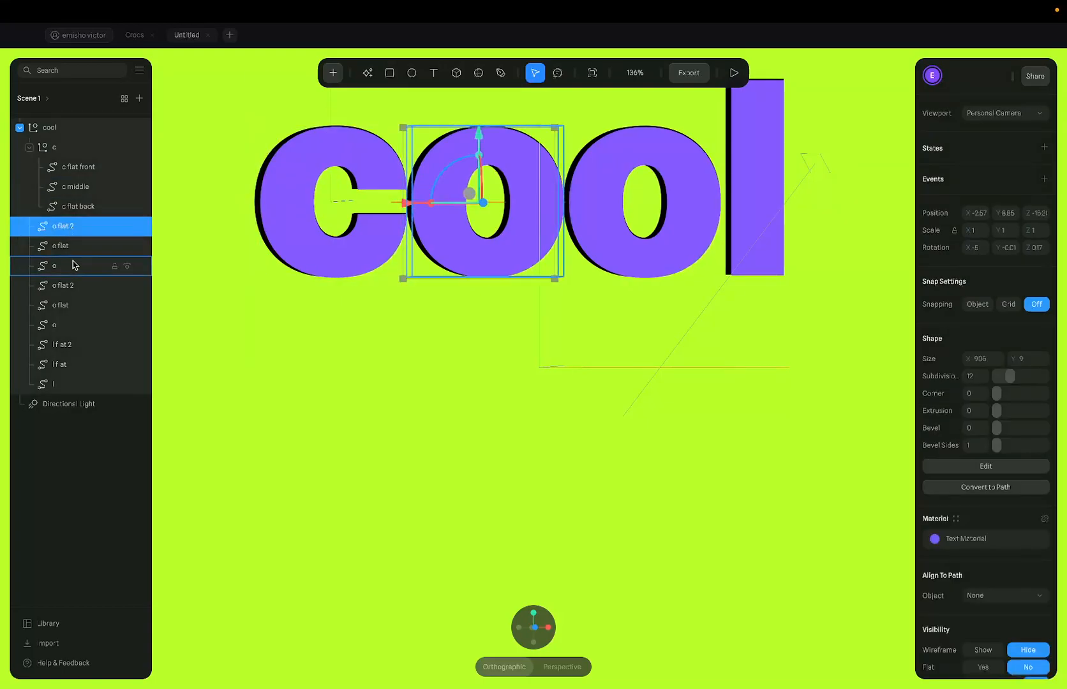
left_click(74, 266, "shift")
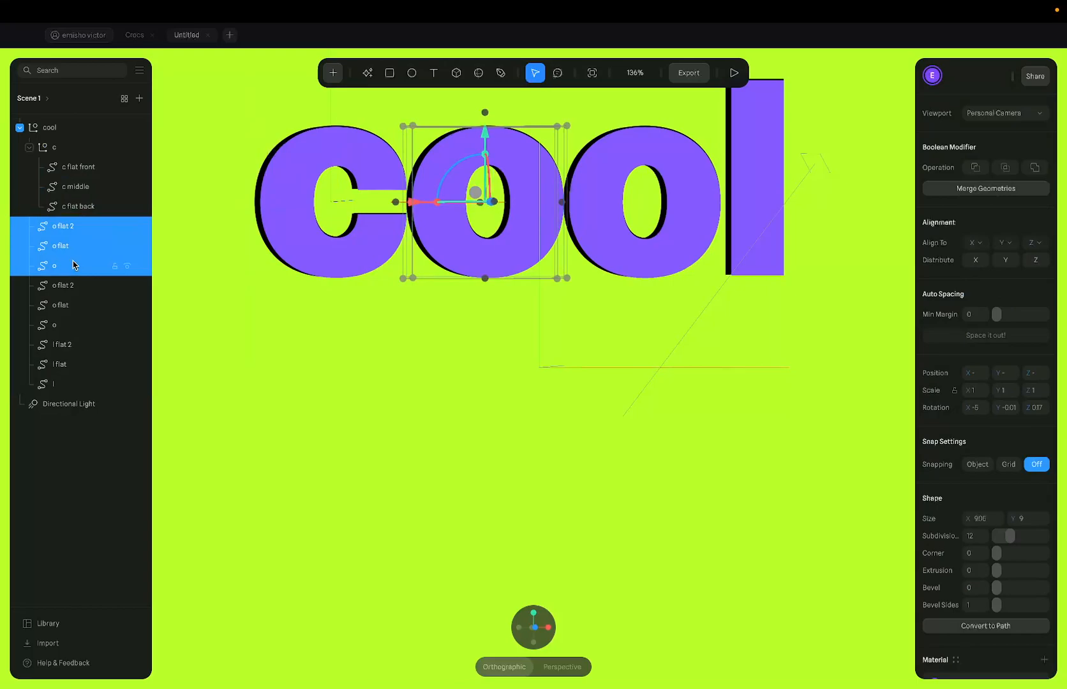
key("ctrl+g")
double_click(64, 227)
type("o")
key("Return")
Group the second o's flat and extruded layers and name that group "o" as well
left_click(79, 306)
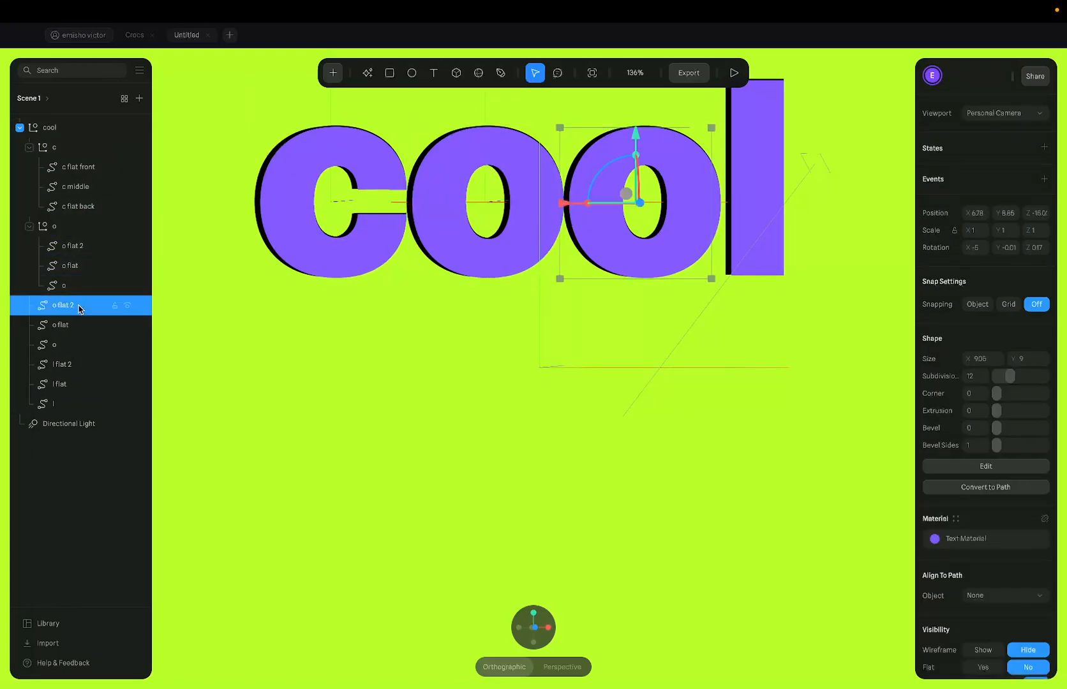
left_click(70, 345, "shift")
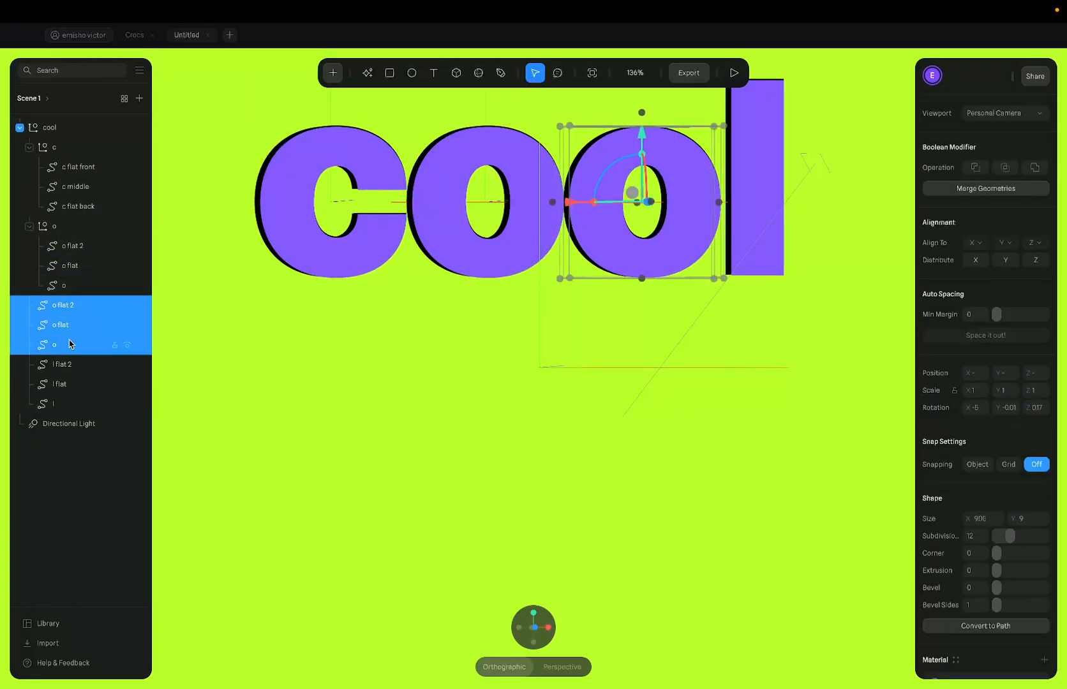
key("ctrl+g")
double_click(62, 312)
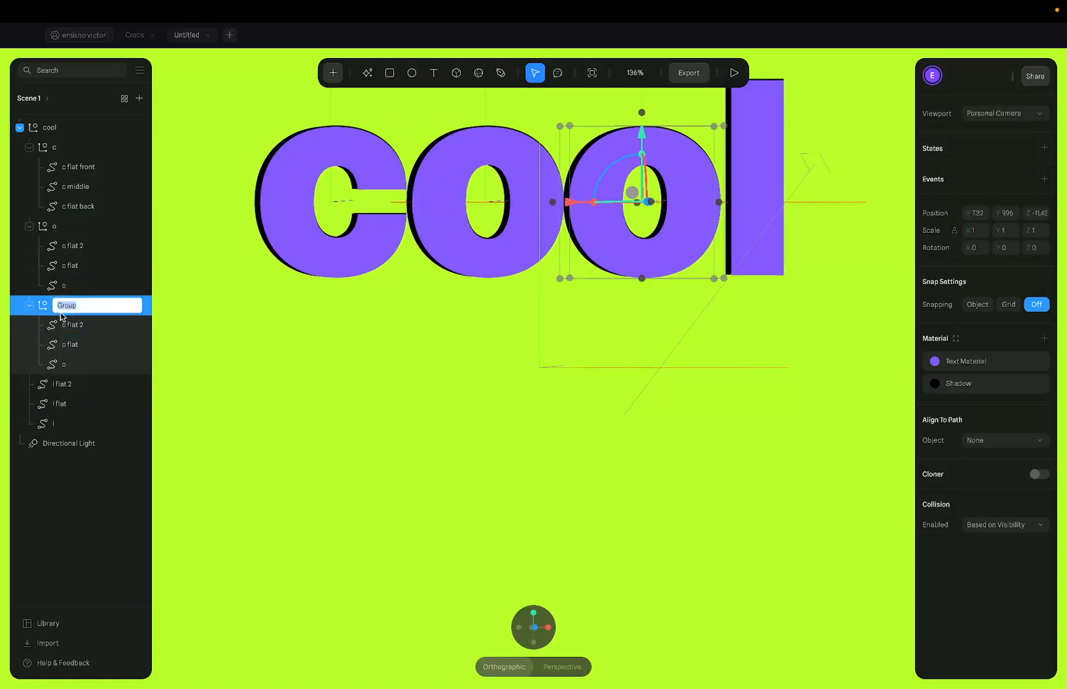
type("o")
key("Return")
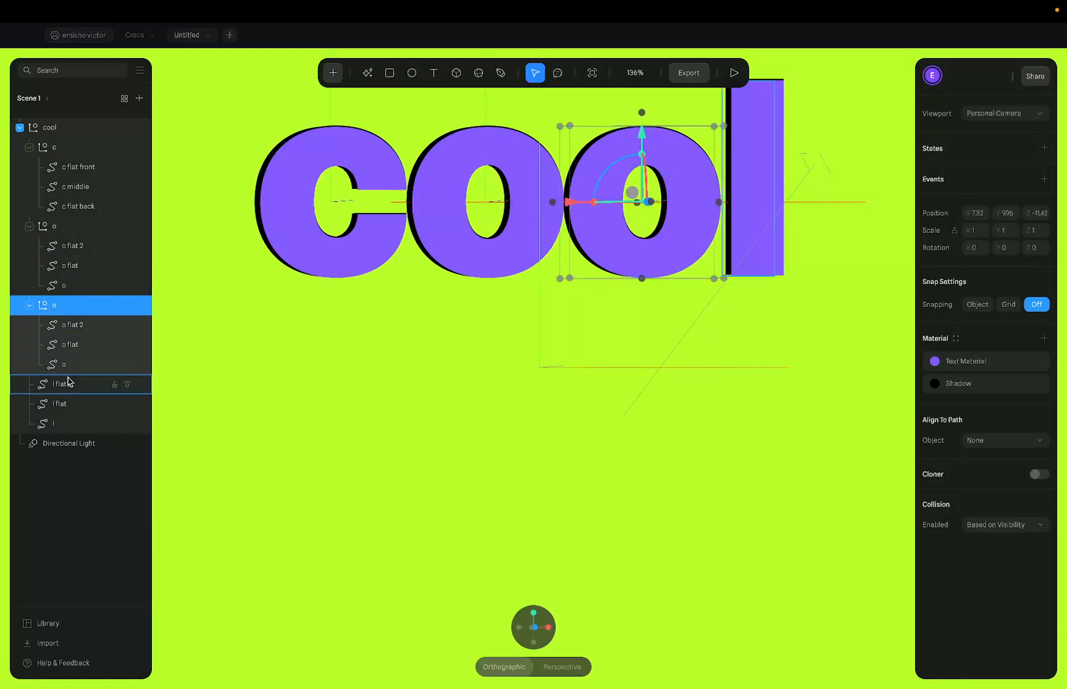
Group the three layers of the last letter and name the group "l"
left_click(67, 383)
left_click(74, 425, "shift")
key("ctrl+g")
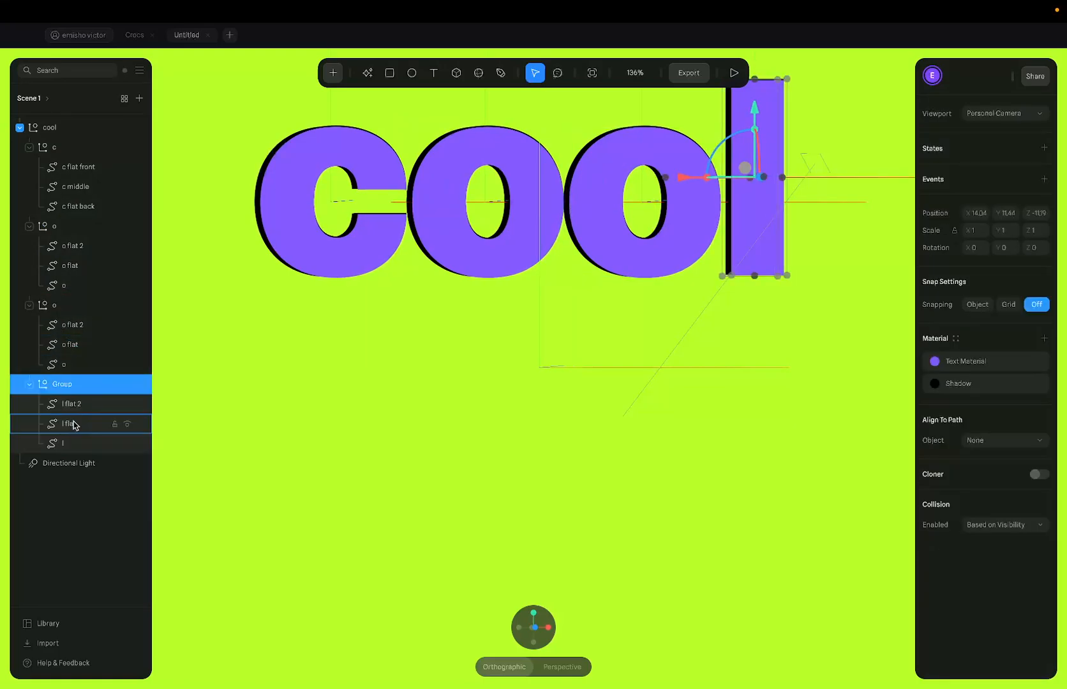
double_click(67, 385)
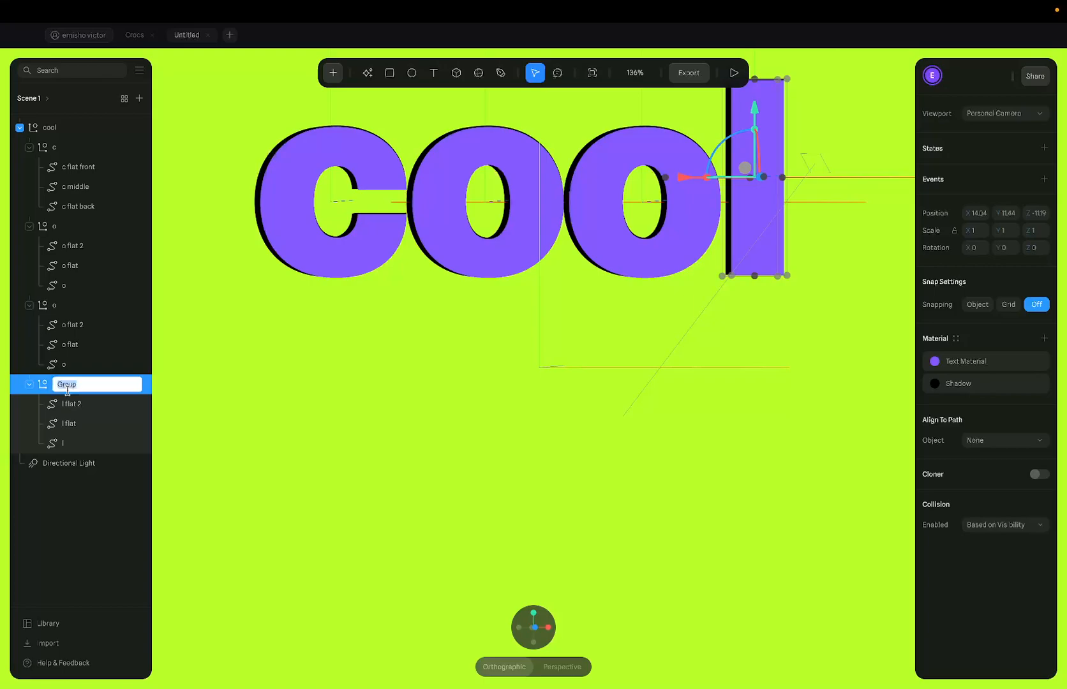
type("o")
key("Return")
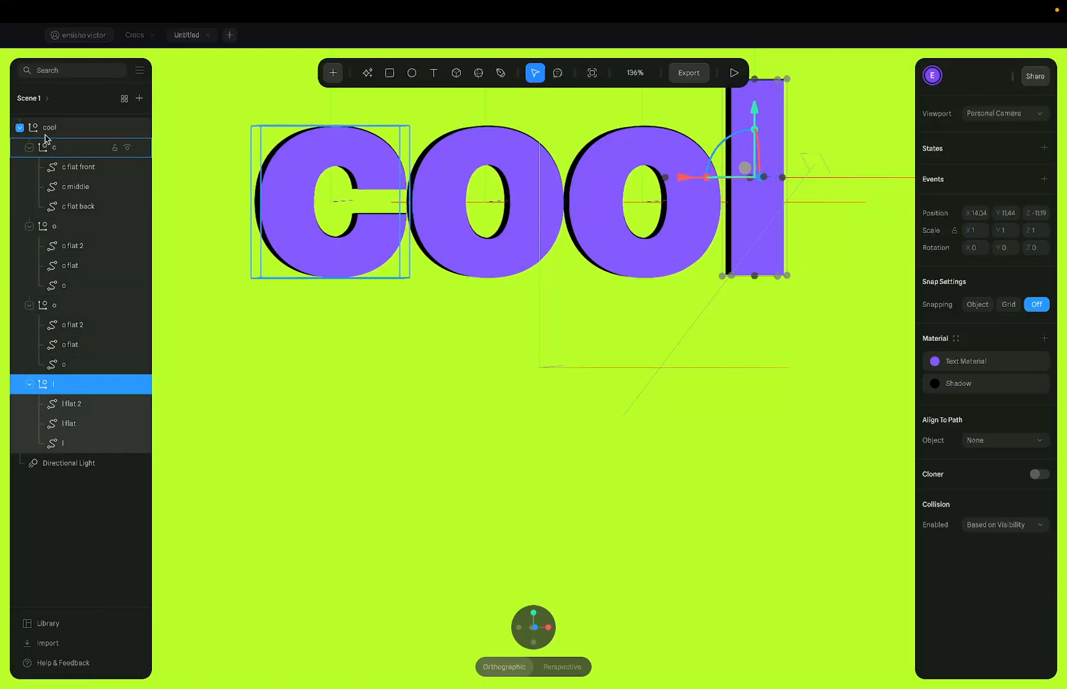
Inspect the separate letter groups from an angled view, and return to the front view to check the second o
left_click(62, 146)
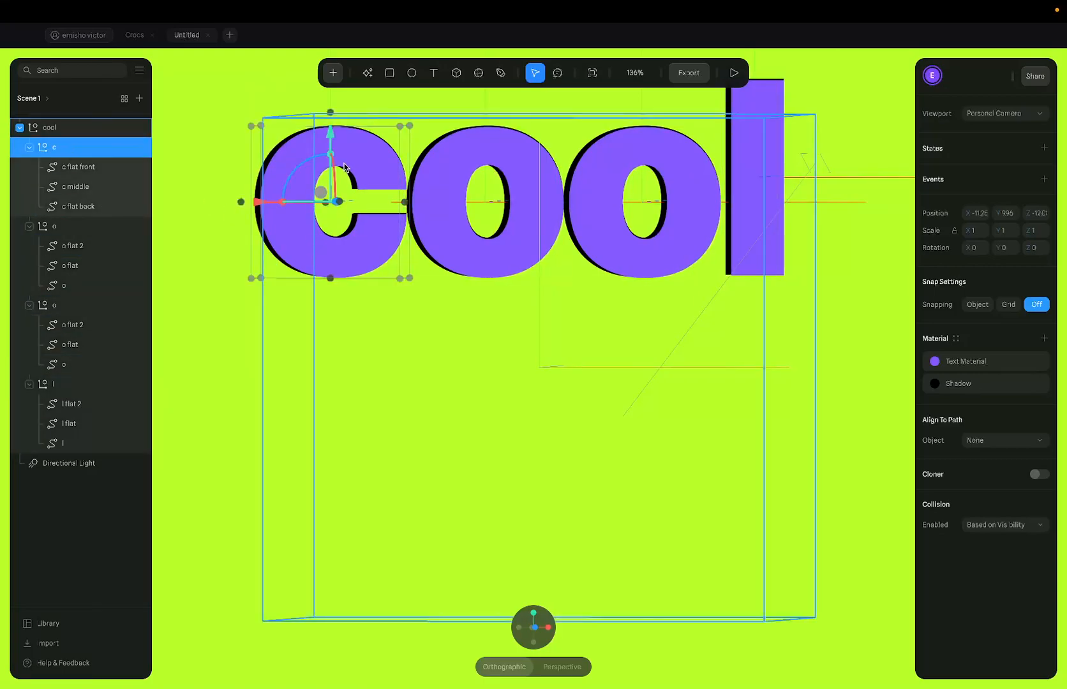
left_click_drag(356, 204, 720, 130, "alt")
mouse_move(526, 627)
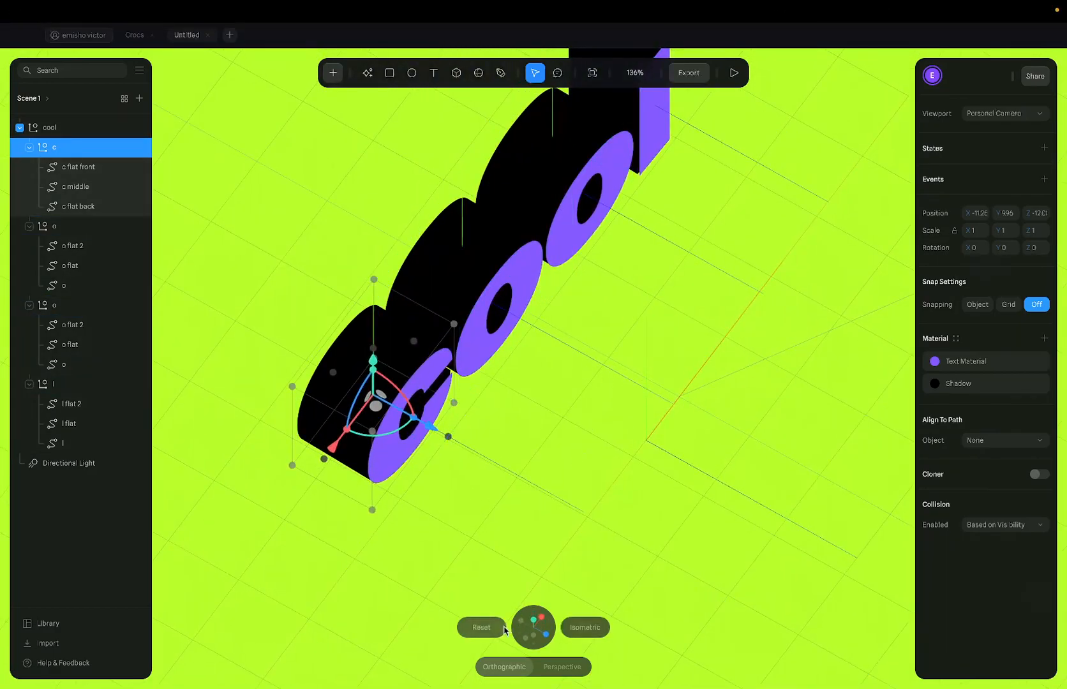
left_click(494, 629)
left_click(488, 265)
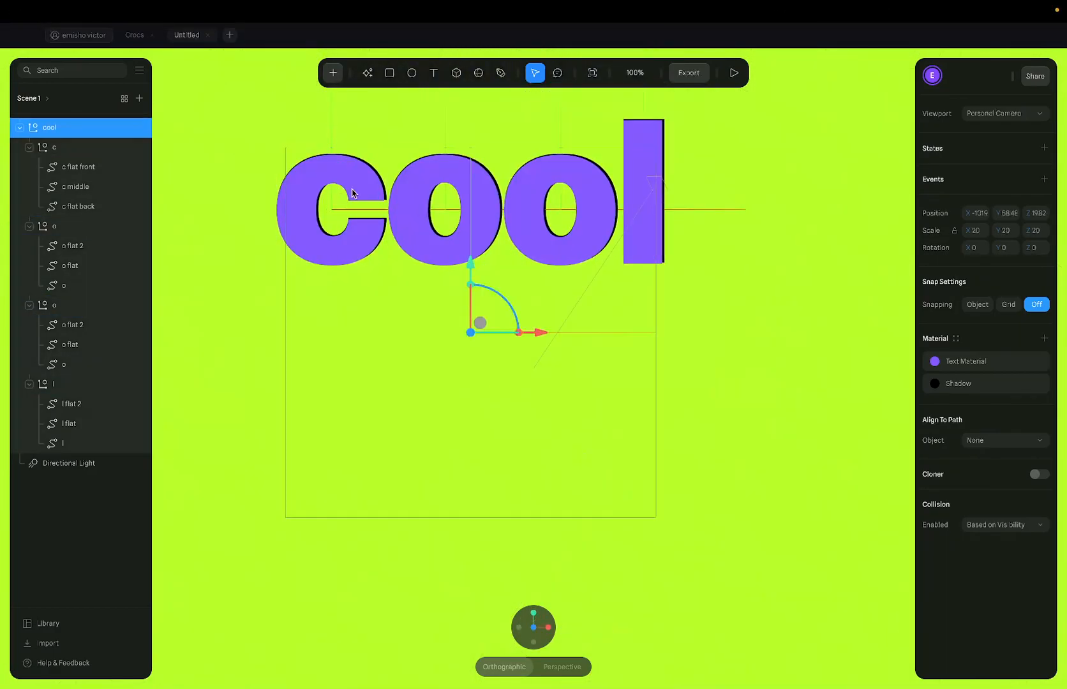
double_click(525, 191)
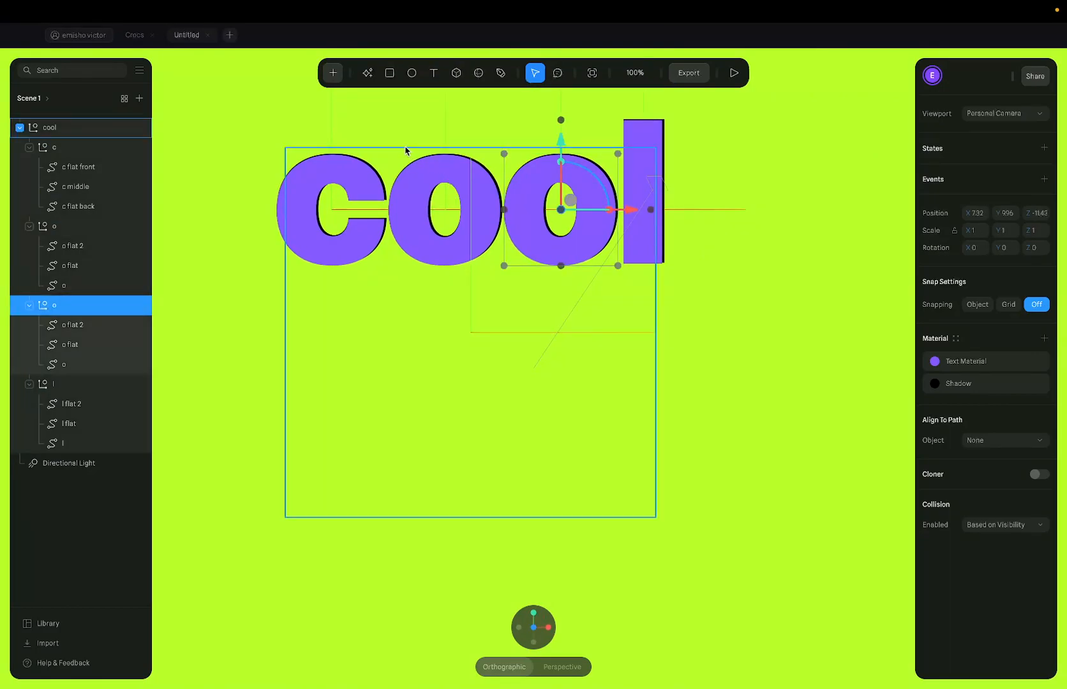
Ungroup the outer "cool" group so the letter groups stand alone, and delete the emptied "cool" object
left_click(431, 264)
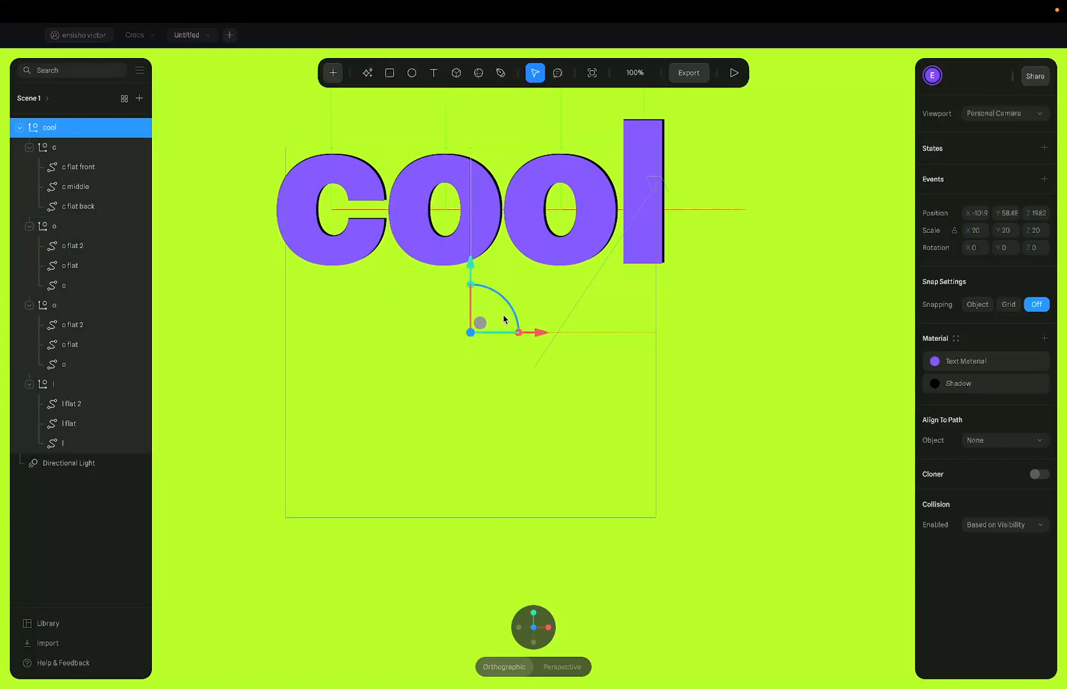
right_click(517, 266)
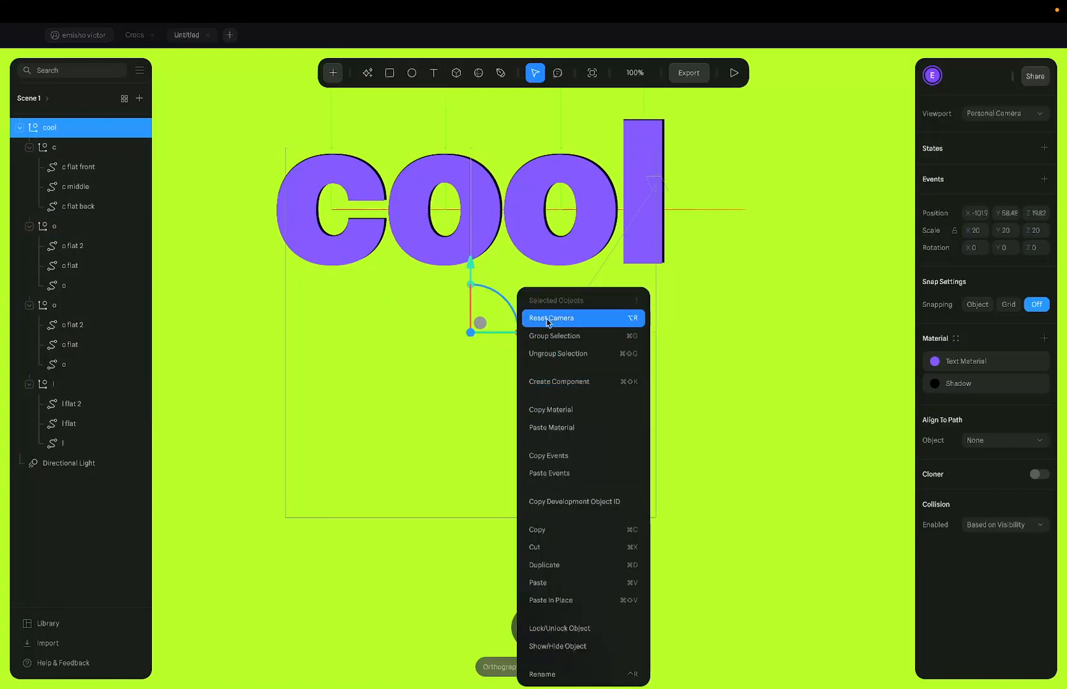
left_click(560, 353)
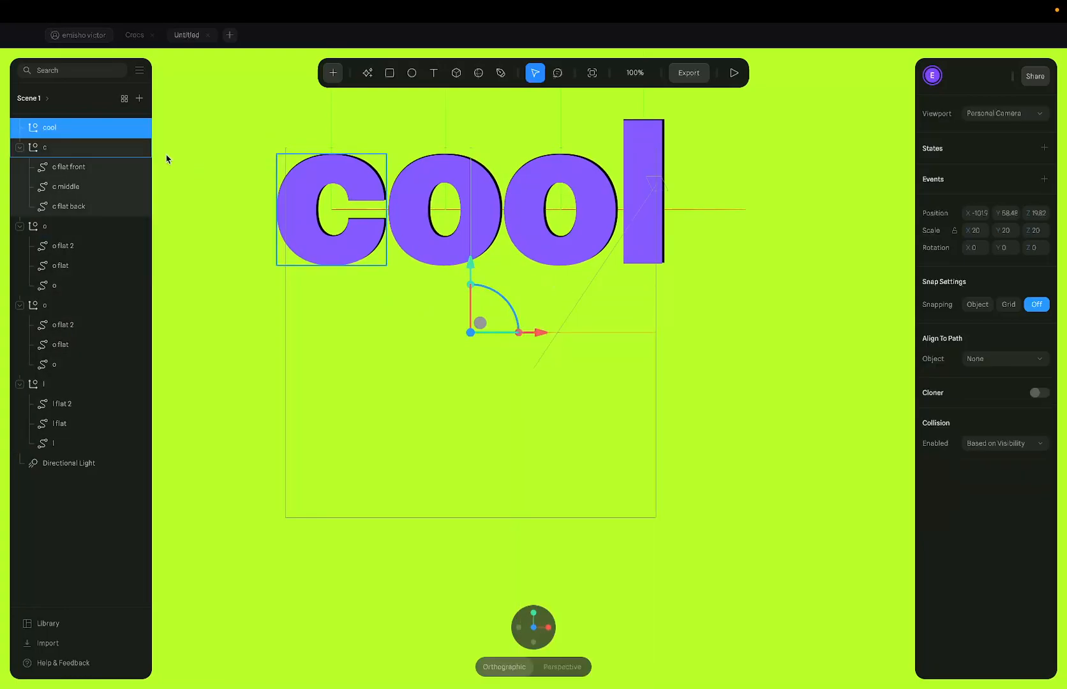
key("Delete")
left_click_drag(439, 228, 672, 359)
key("super+z")
left_click(696, 364)
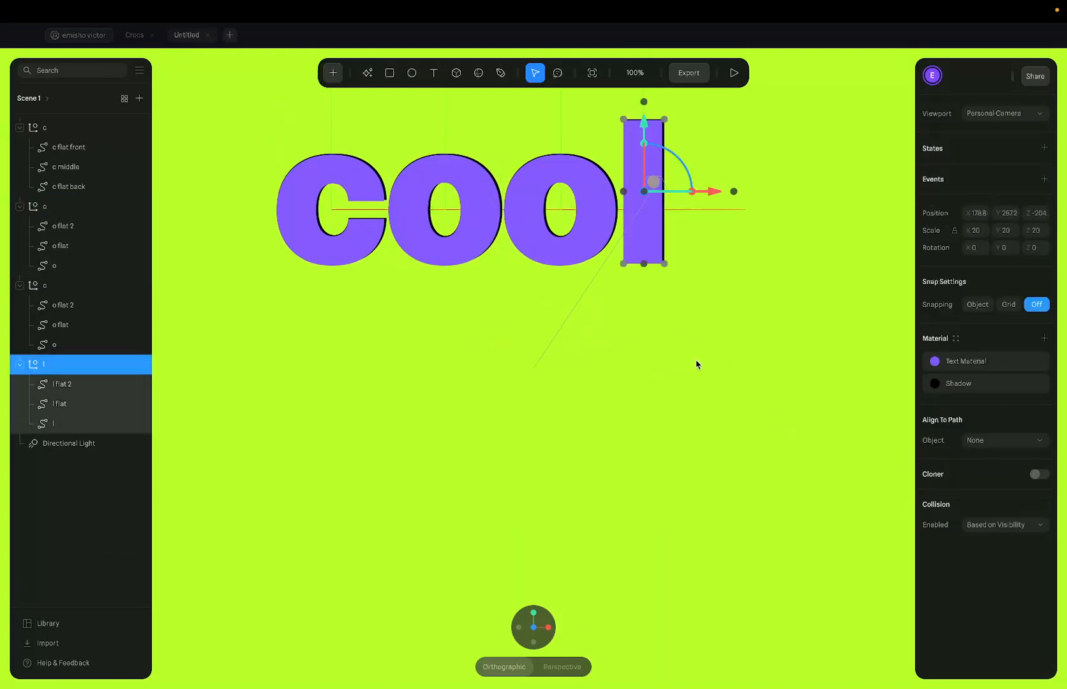
Group all four letter groups together with the directional light
left_click(829, 463)
left_click_drag(775, 502, 237, 65)
key("super+g")
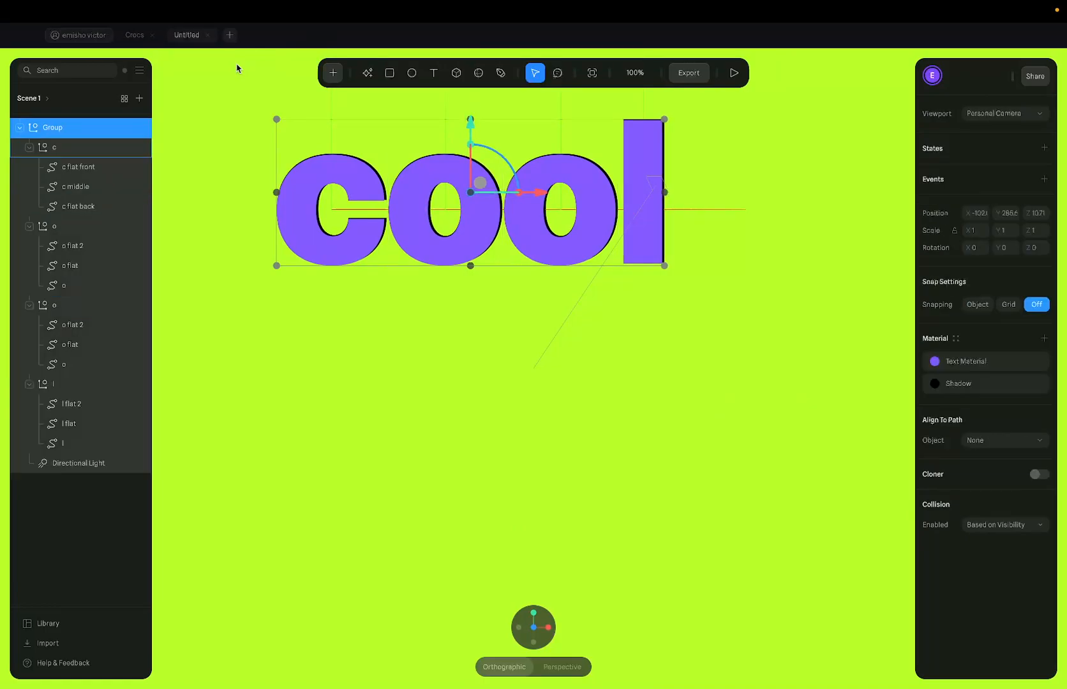
Set the new outer group's position to X 0, Y 0 and Z 0, and nudge it slightly up and to the right
key("super+equal")
left_click_drag(312, 150, 396, 358)
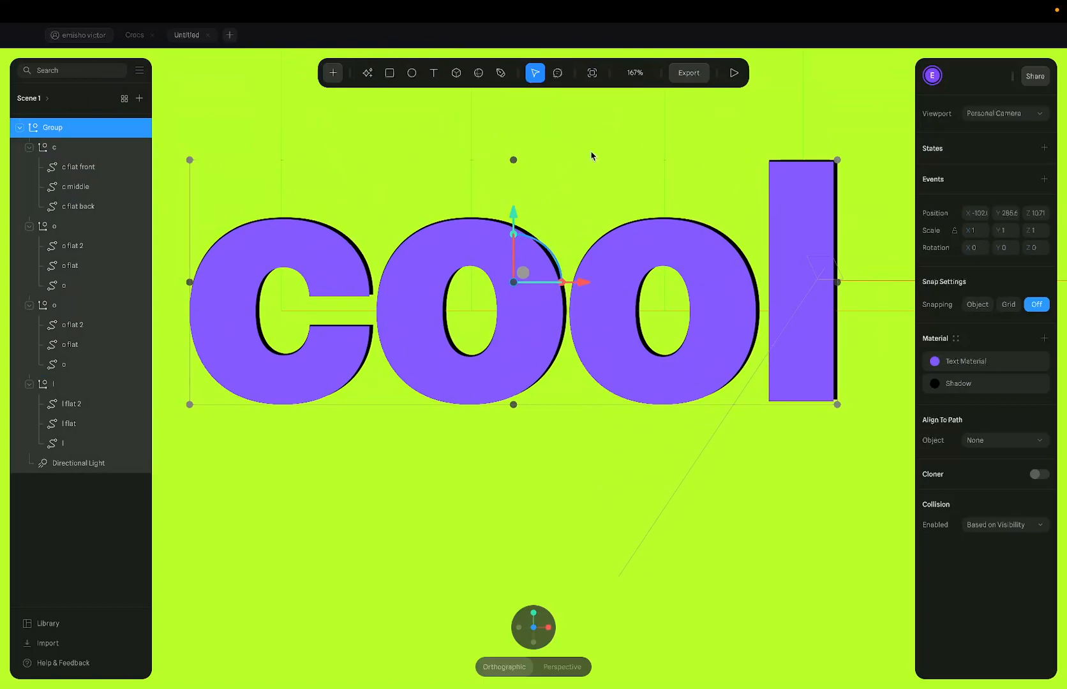
left_click(481, 632)
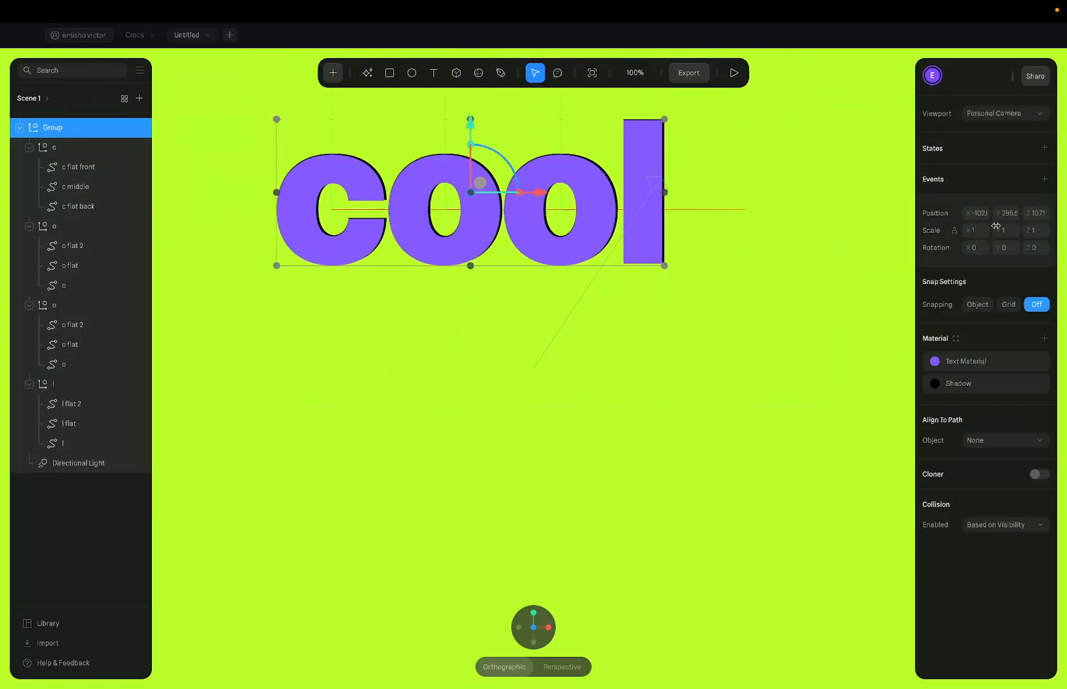
left_click(979, 217)
type("0")
left_click(1009, 214)
type("020")
left_click(1037, 214)
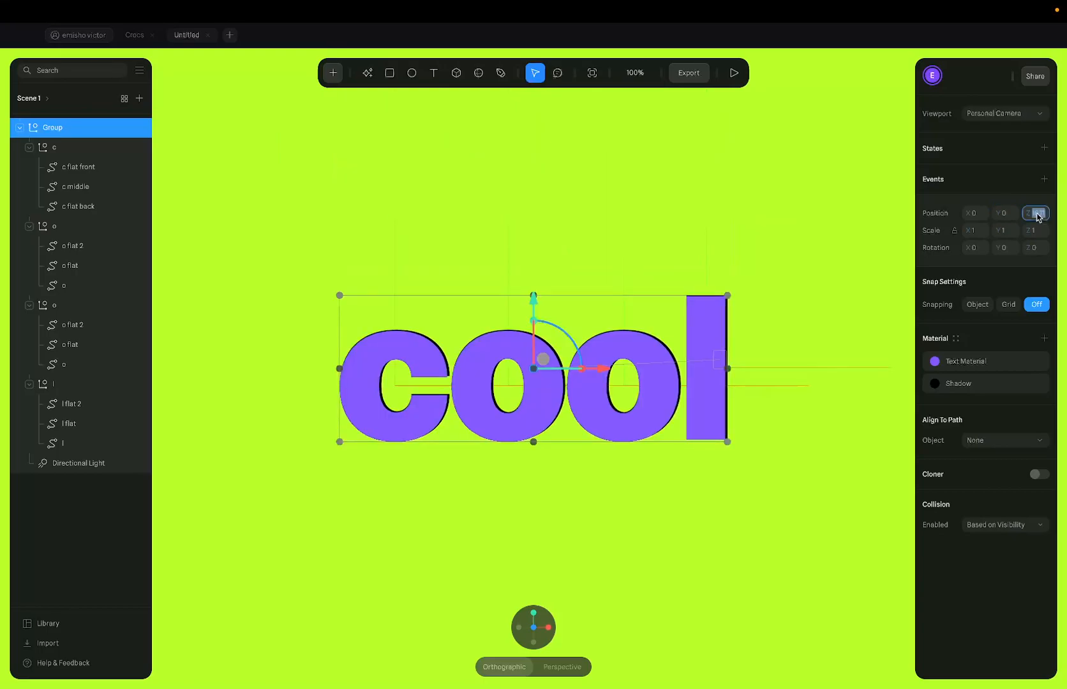
type("0")
key("Return")
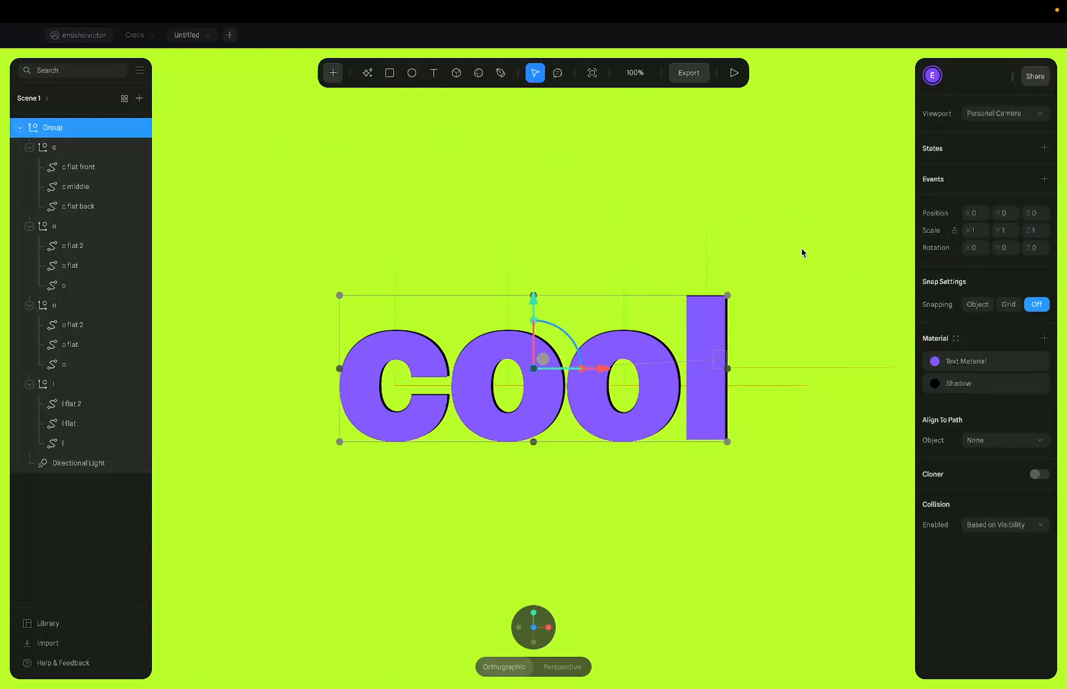
key("Up")
key("Right")
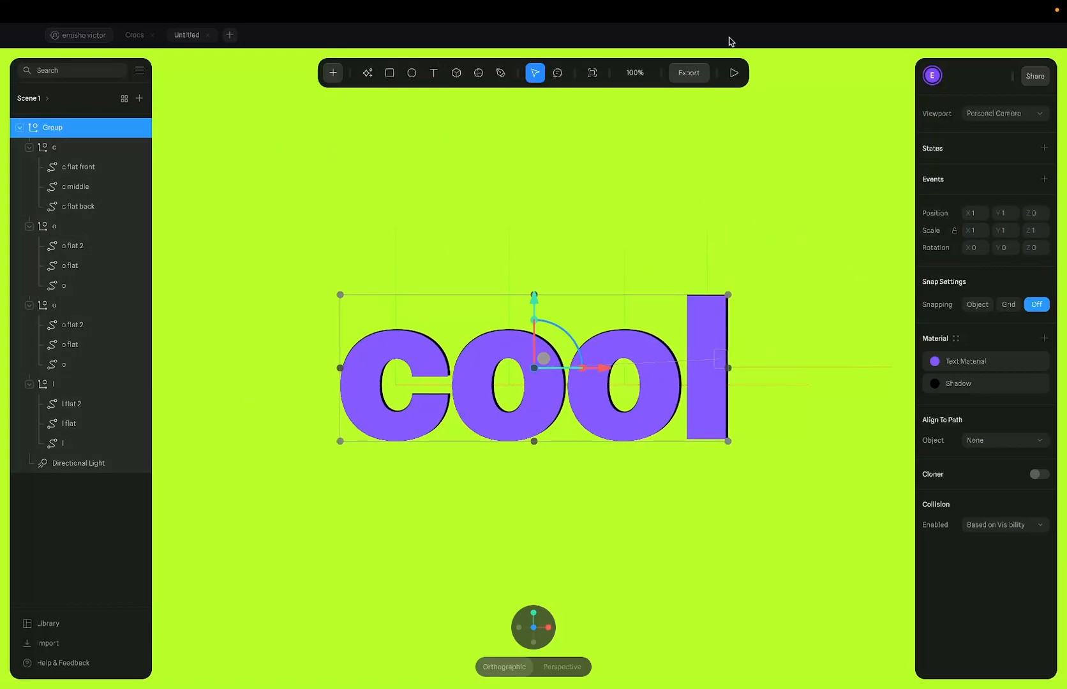
Preview the scene, orbit around the lettering to check its extruded sides, and exit the preview
left_click(735, 72)
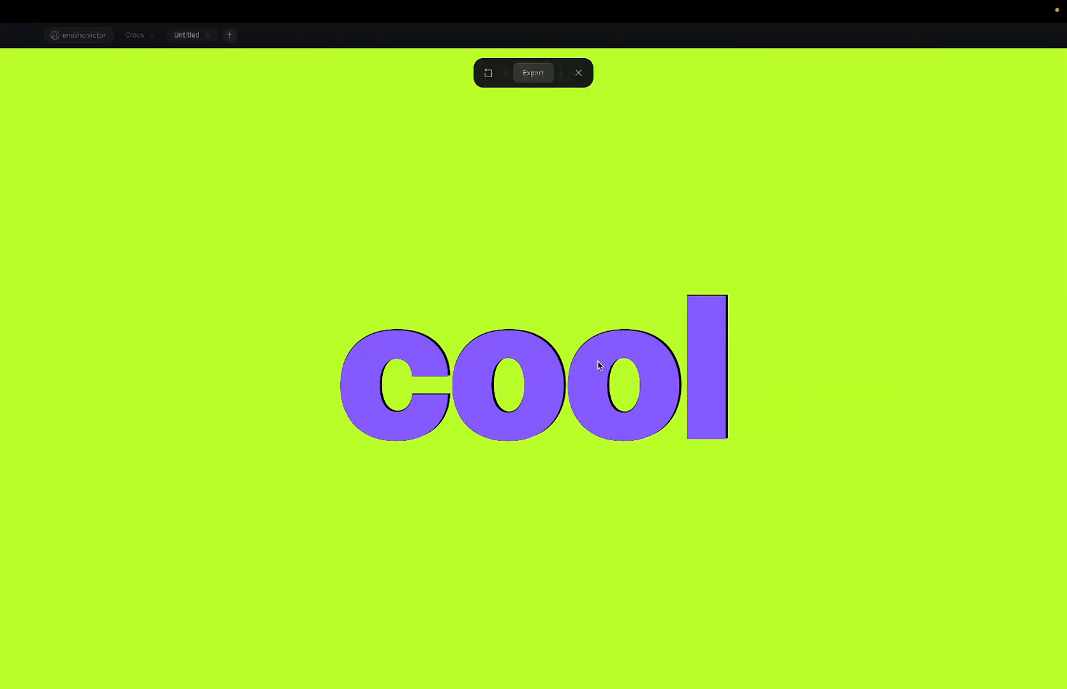
left_click_drag(609, 360, 509, 402)
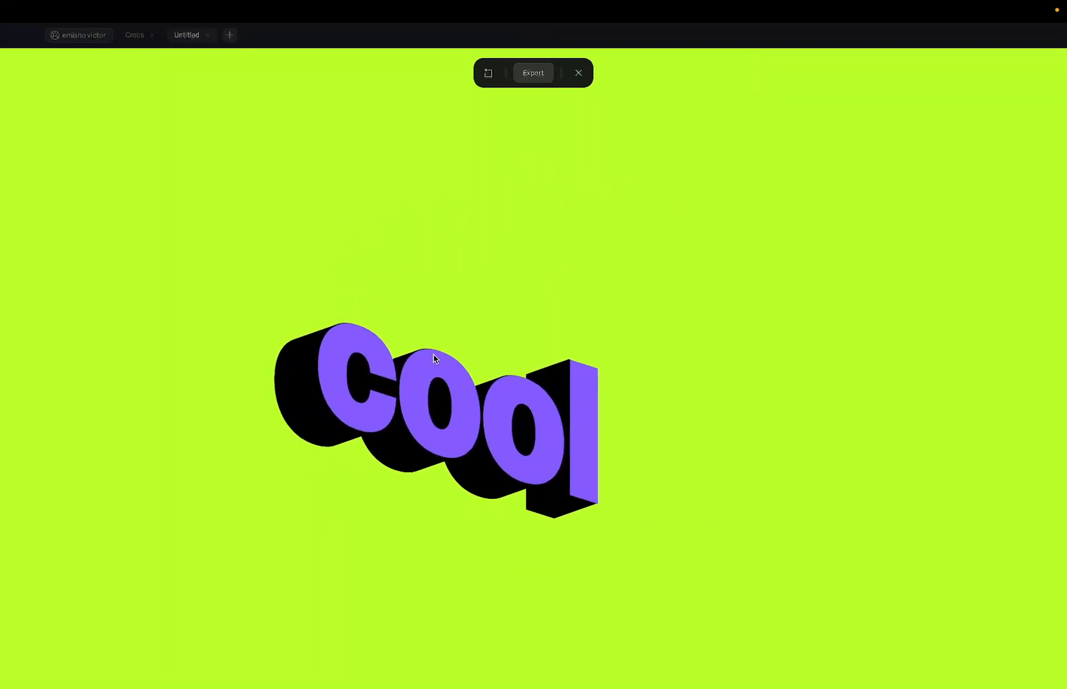
left_click(576, 73)
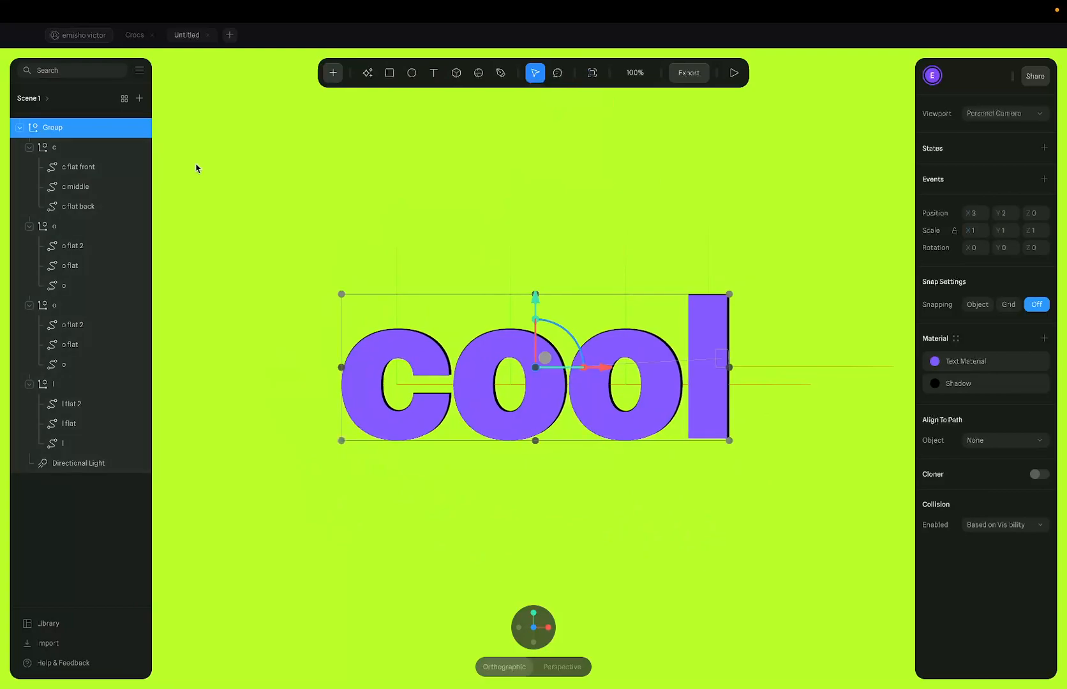
Add a new state to the c group alongside its base state, and make the new state active for editing
left_click(71, 148)
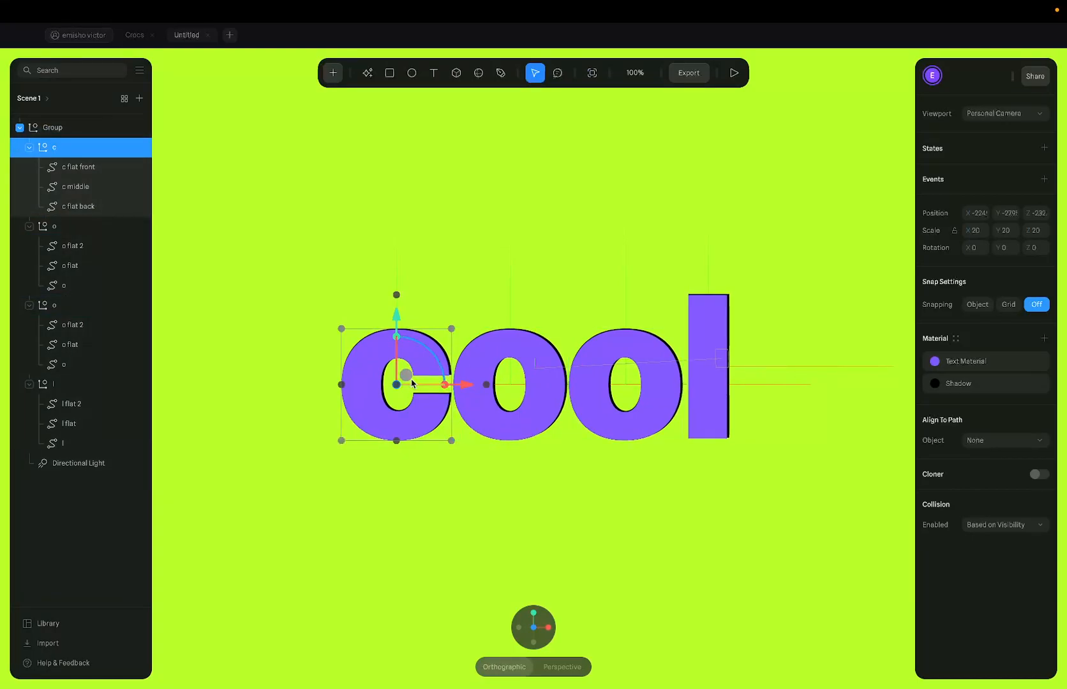
left_click_drag(502, 528, 527, 531, "alt")
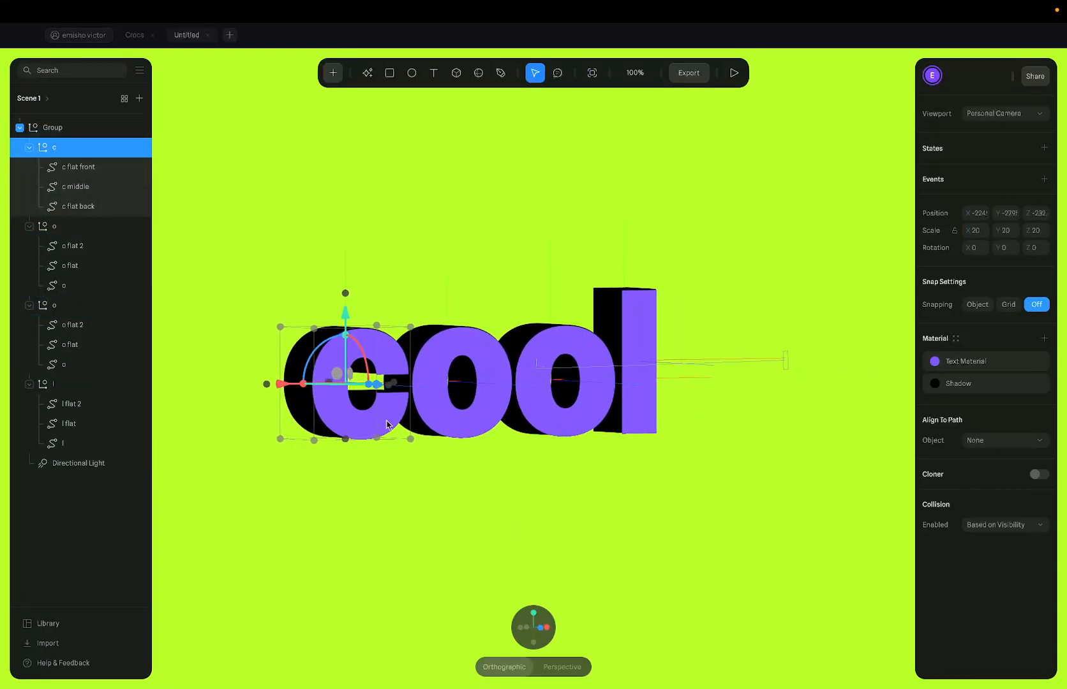
left_click_drag(351, 345, 363, 438)
key("super+z")
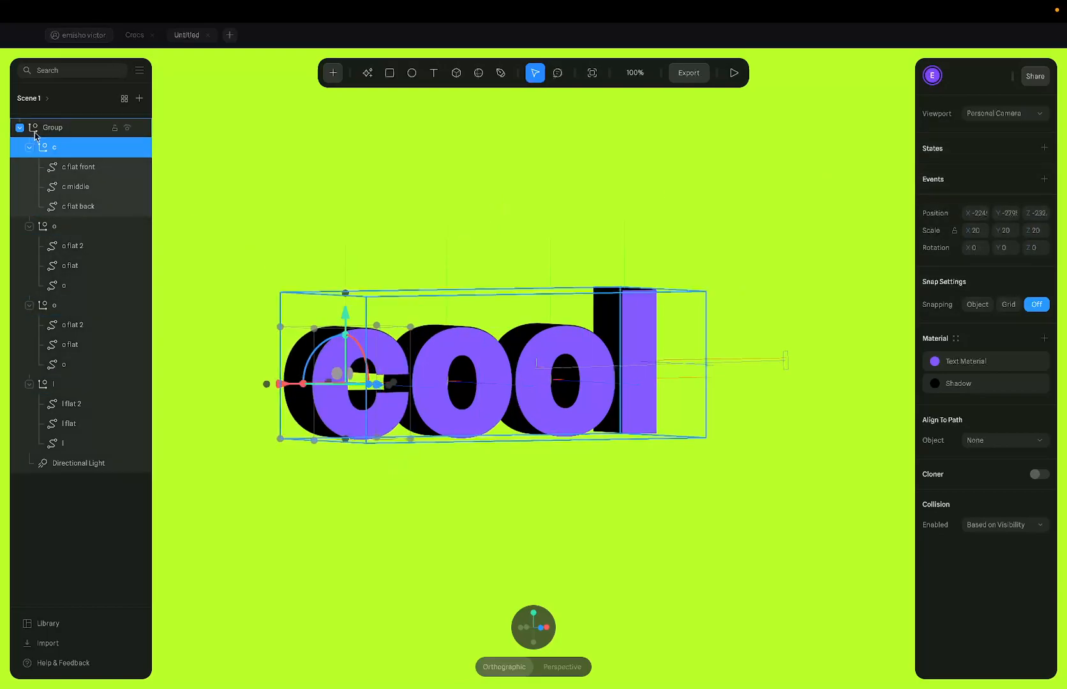
left_click(1044, 148)
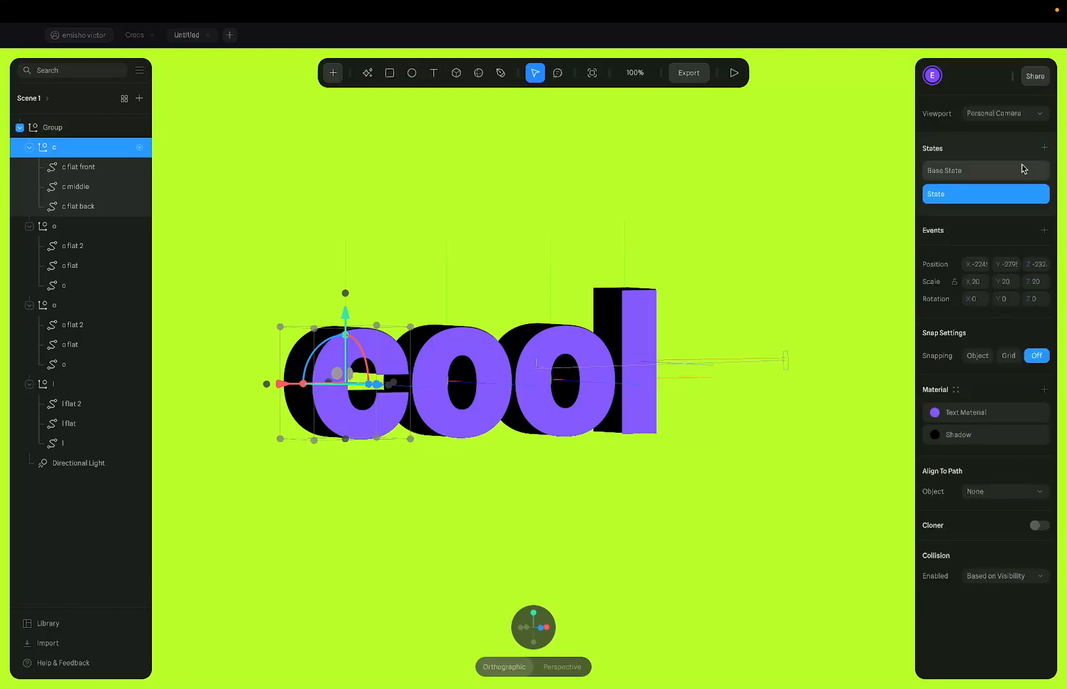
left_click(978, 171)
left_click(984, 198)
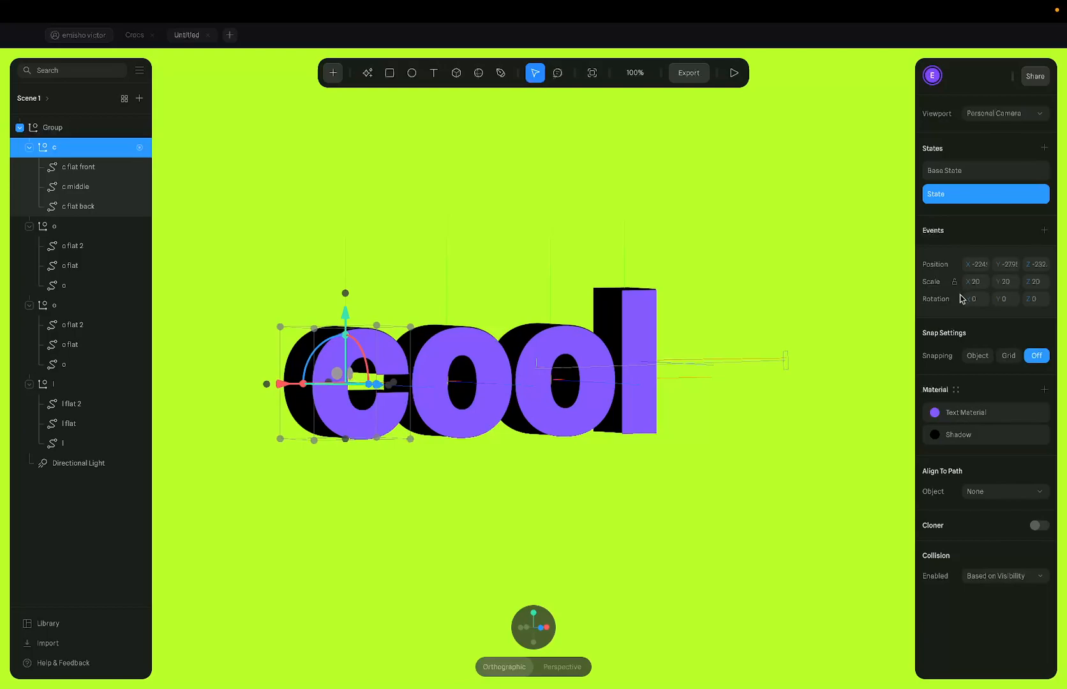
Try rotating the c group about the X axis in its new state, and undo each rotation
left_click_drag(968, 301, 1050, 301)
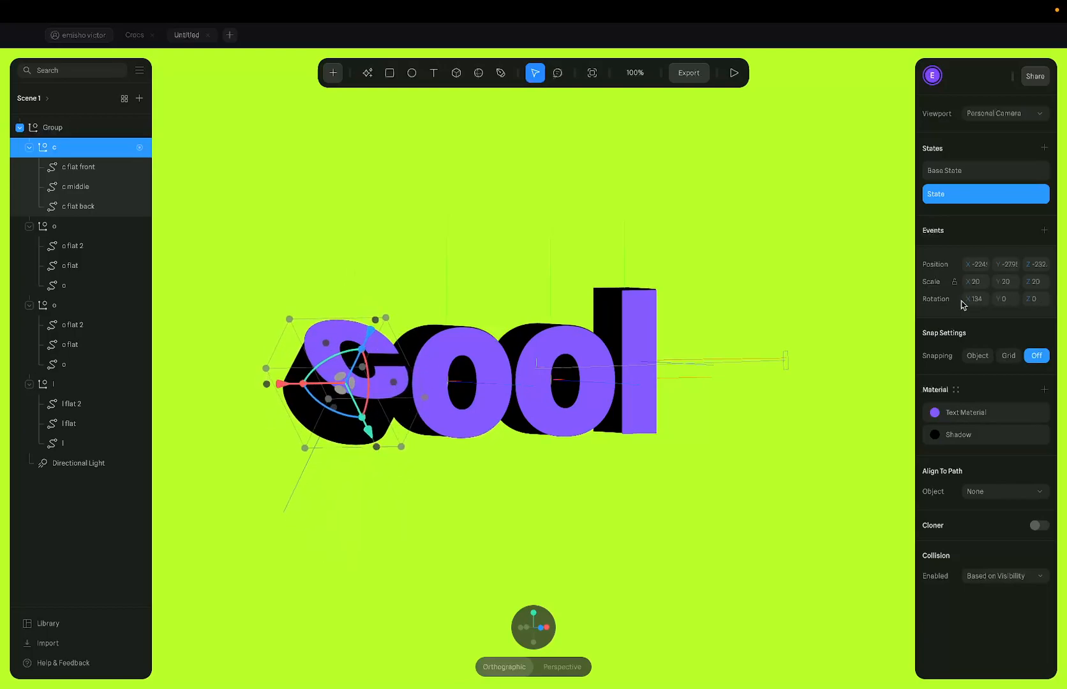
key("super+z")
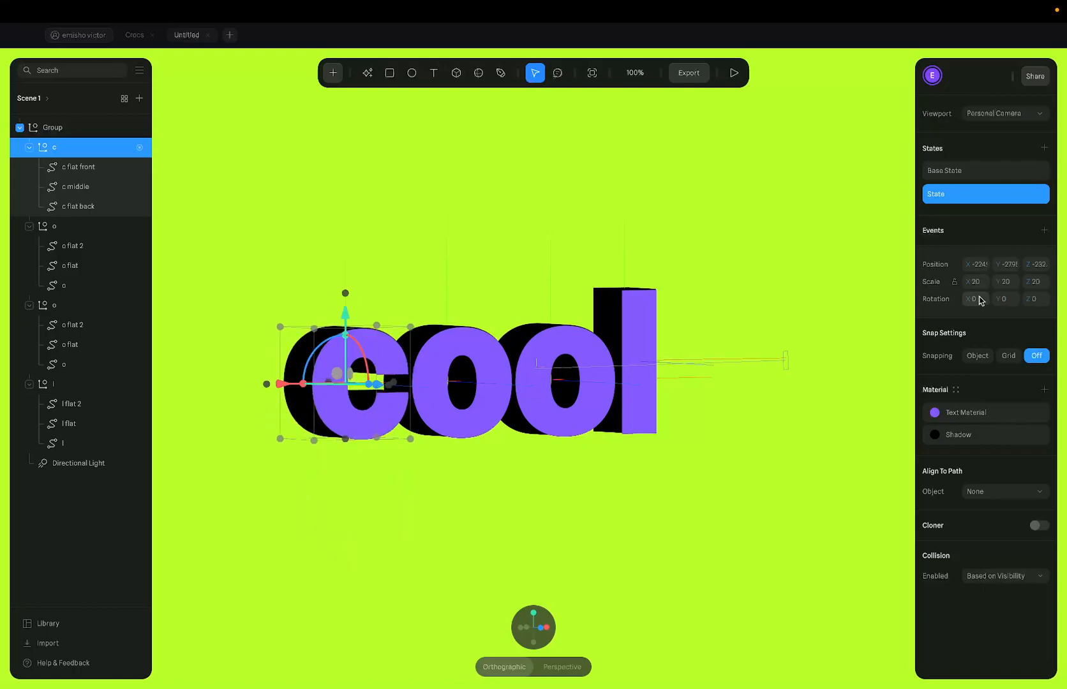
left_click_drag(969, 300, 1042, 300)
key("super+z")
Set the c group's X rotation to 90 in the new state, and check the turned letter from another angle
left_click(980, 300)
type("90")
key("Return")
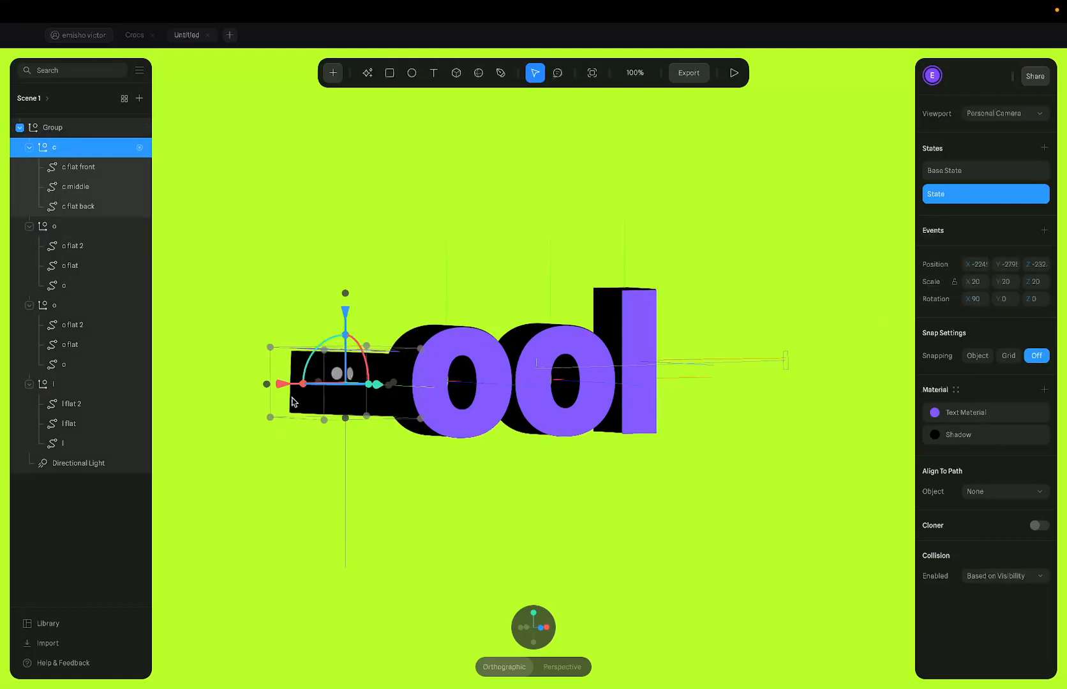
left_click_drag(315, 456, 289, 458, "alt")
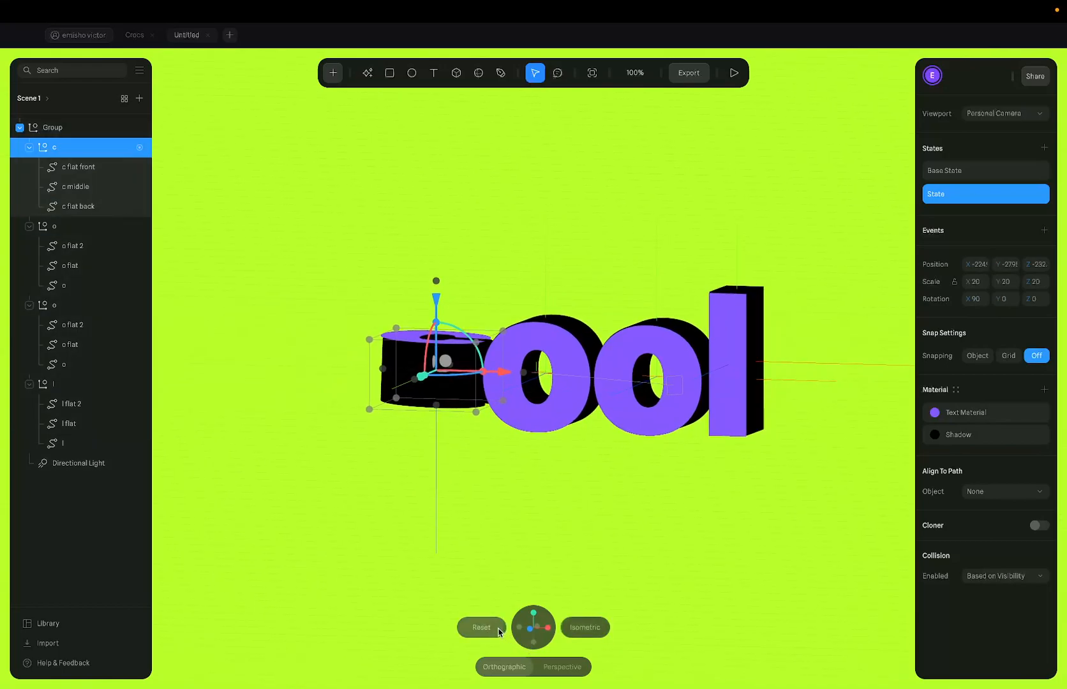
left_click(500, 629)
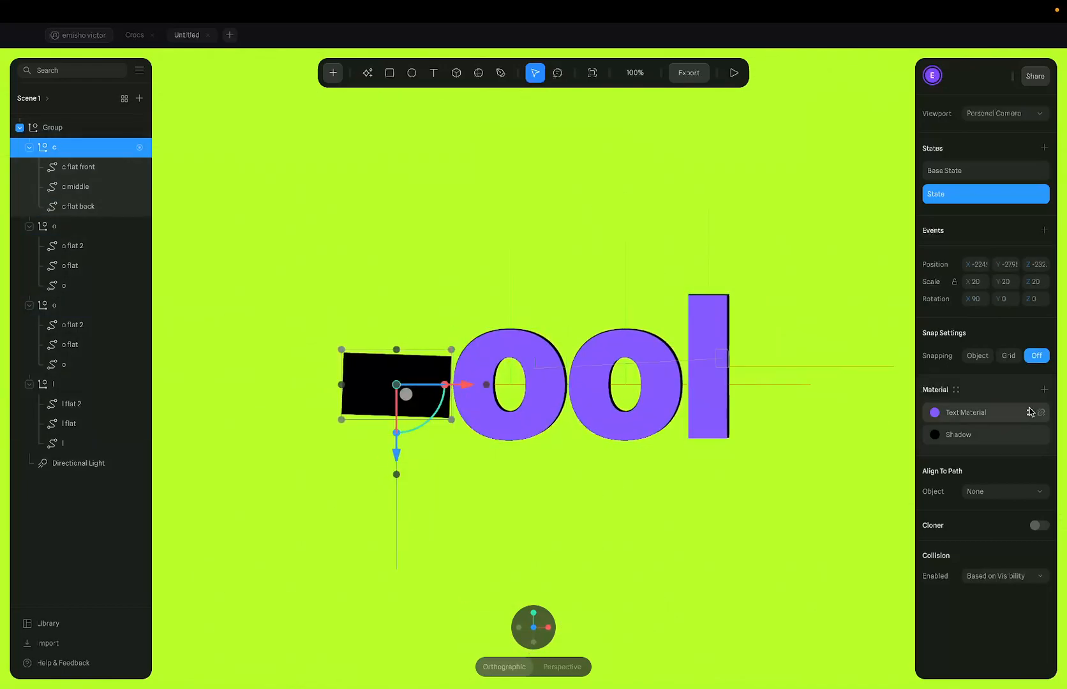
Undo the last rotation change on the letter c and set its X rotation to 360 in State
key("super+z")
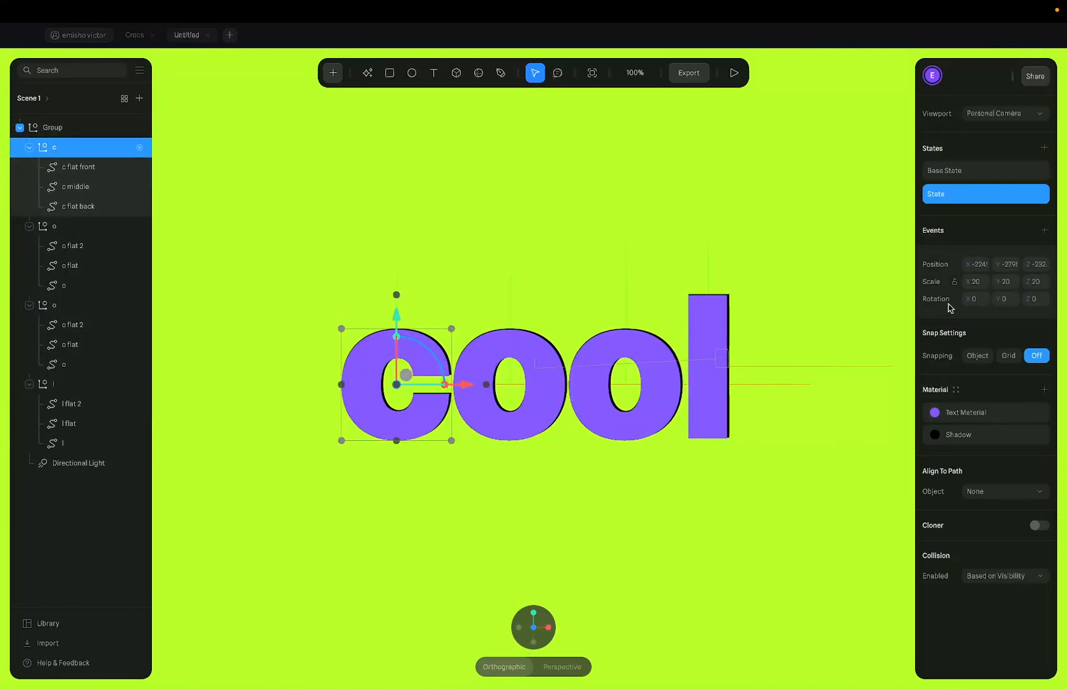
left_click(980, 306)
key("Return")
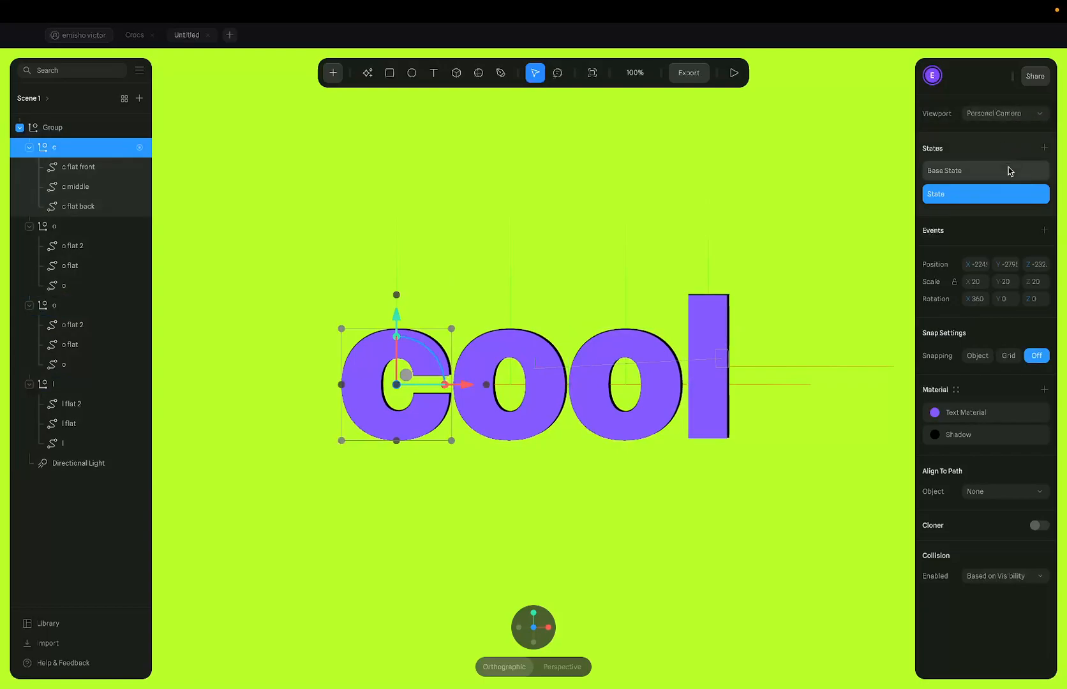
Preview the scene and compare the letter c's rotation in Base State and State
left_click(737, 74)
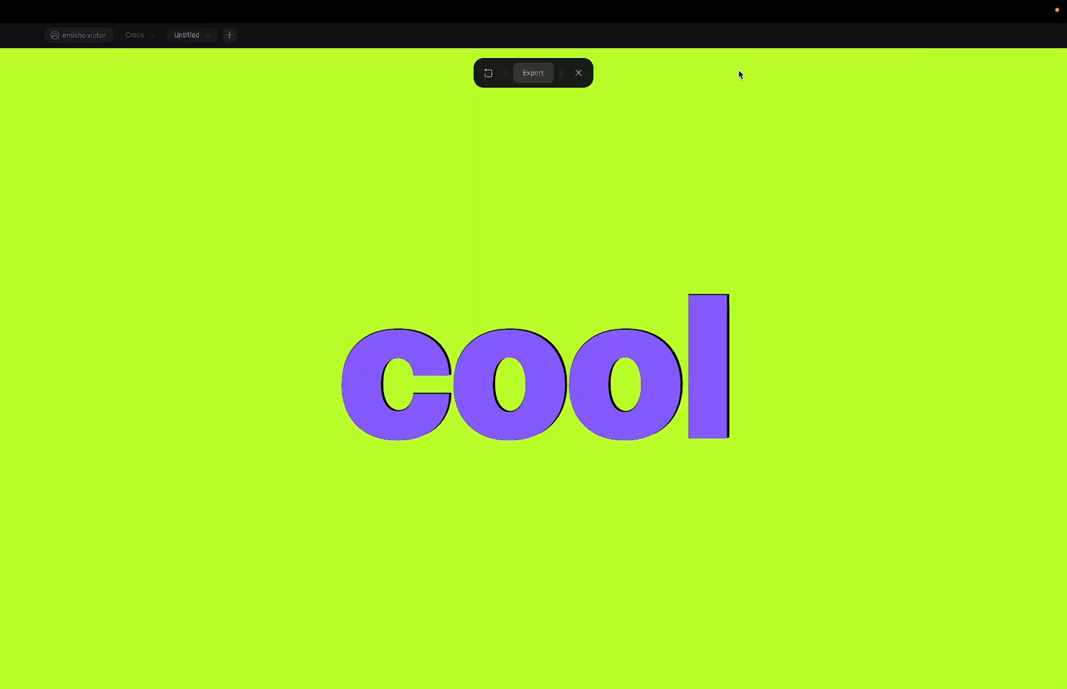
left_click(578, 73)
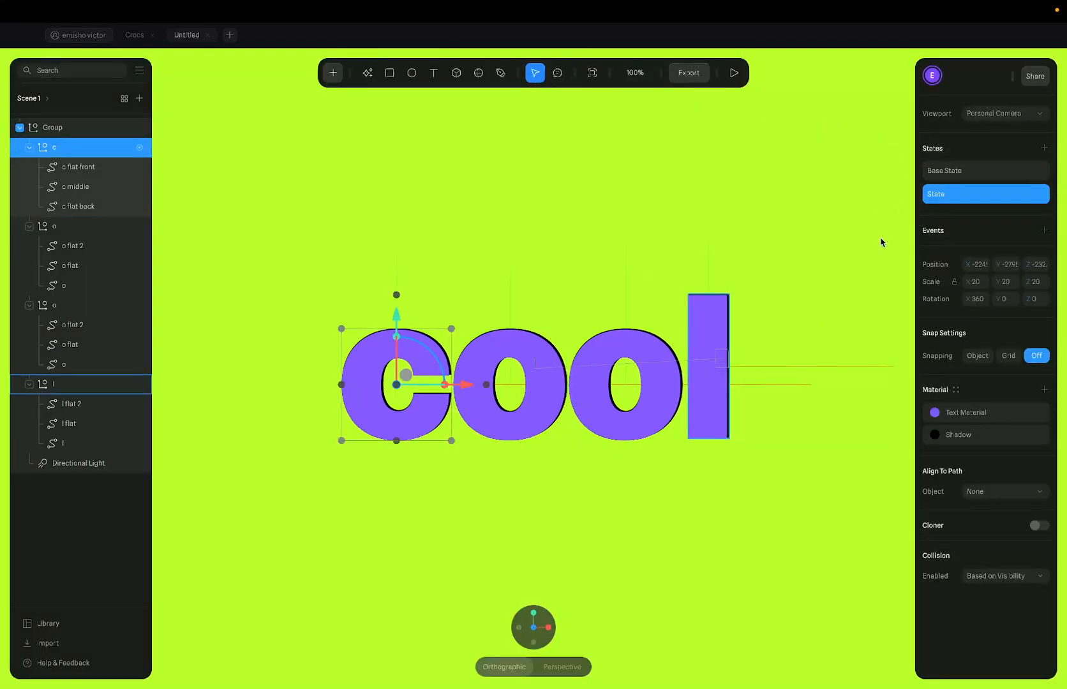
left_click(939, 173)
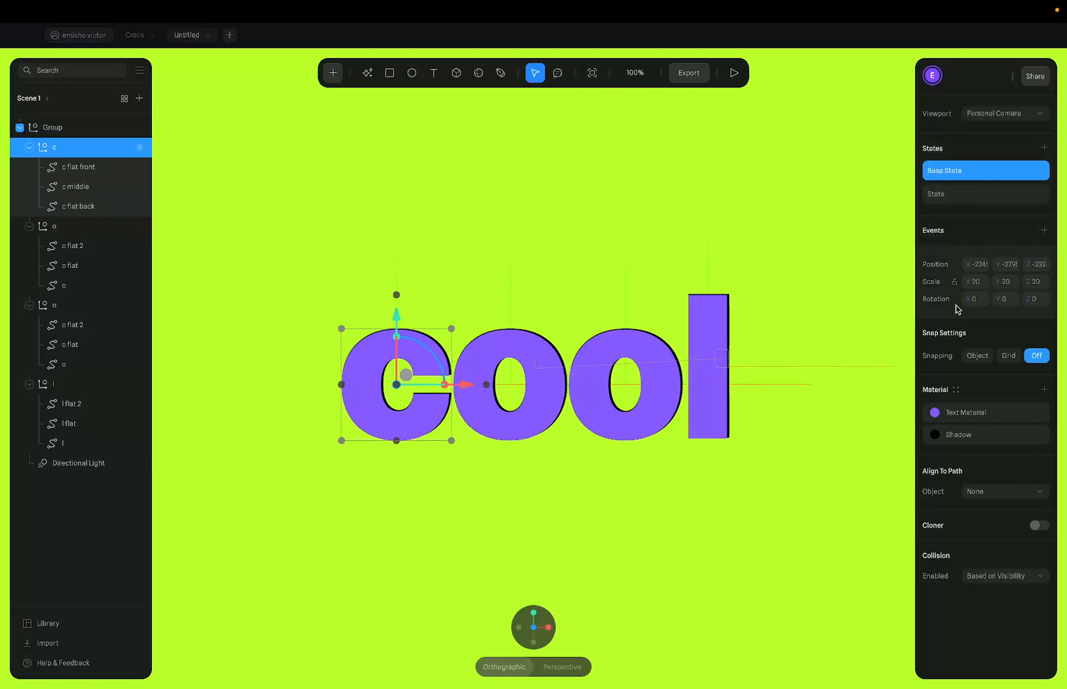
left_click(937, 198)
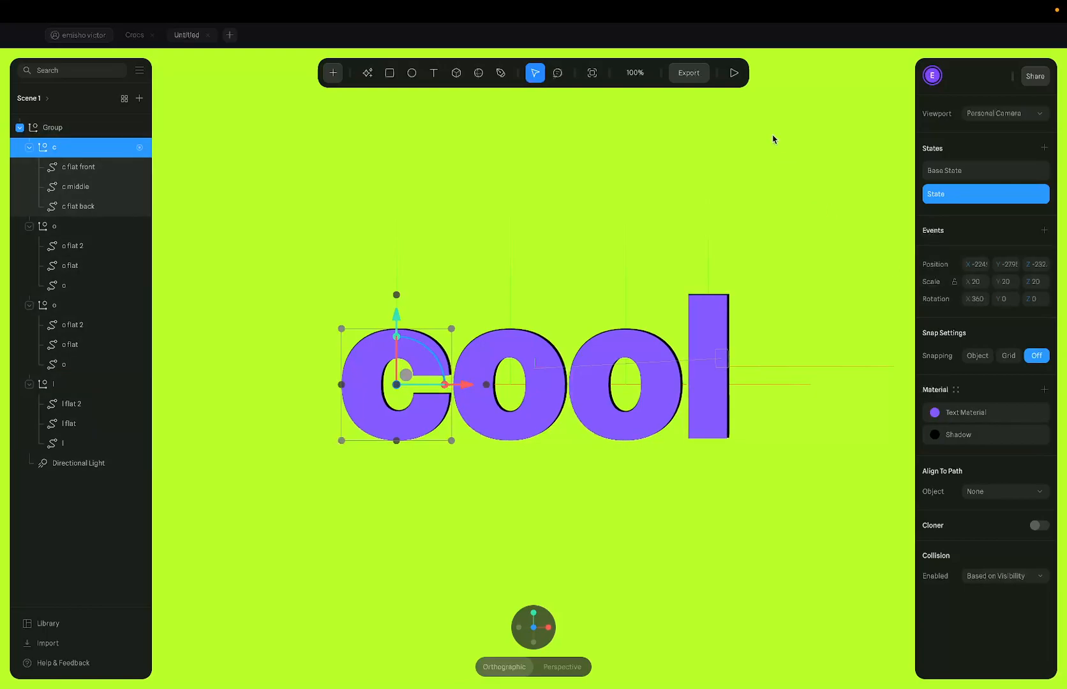
left_click(734, 73)
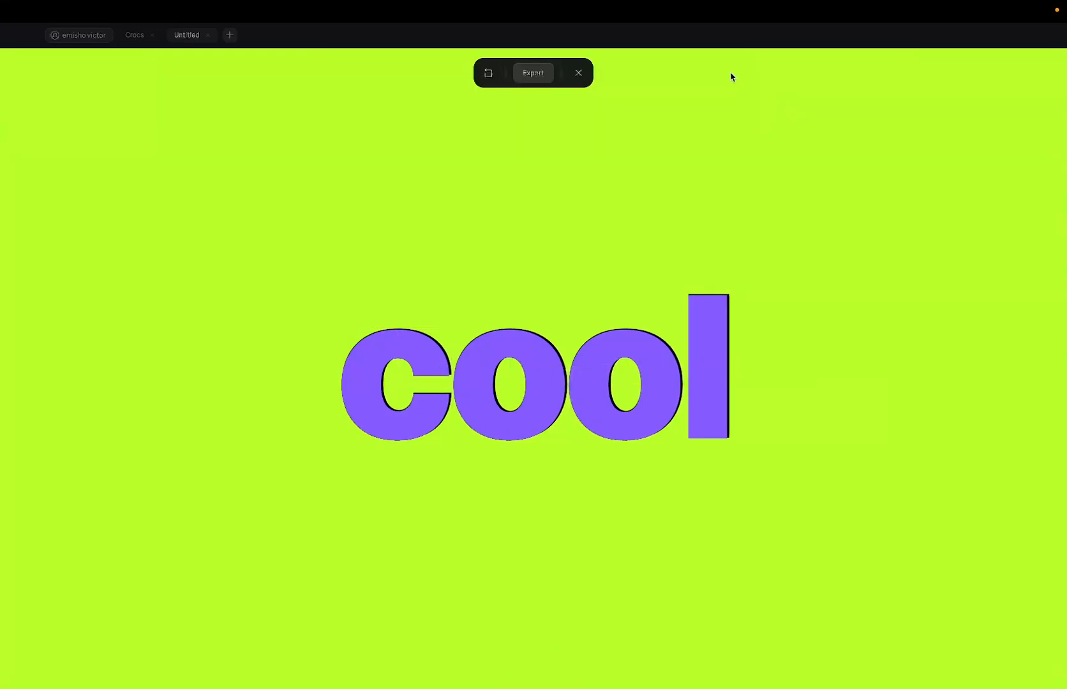
left_click(579, 74)
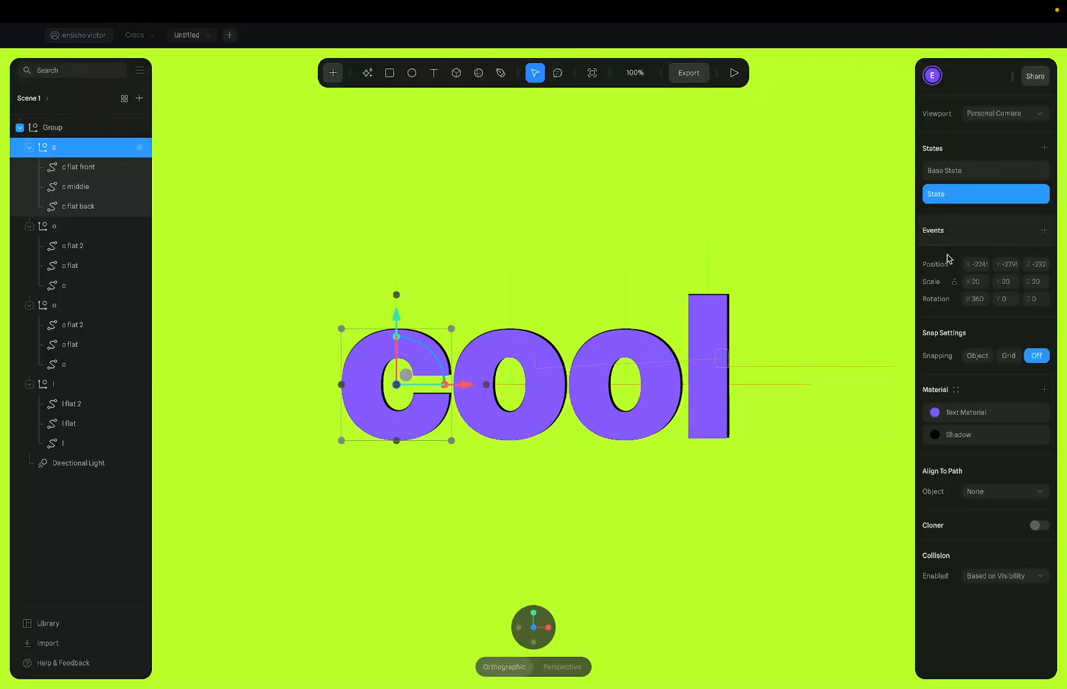
Add a Start event to the letter c with a Transition action
left_click(1044, 230)
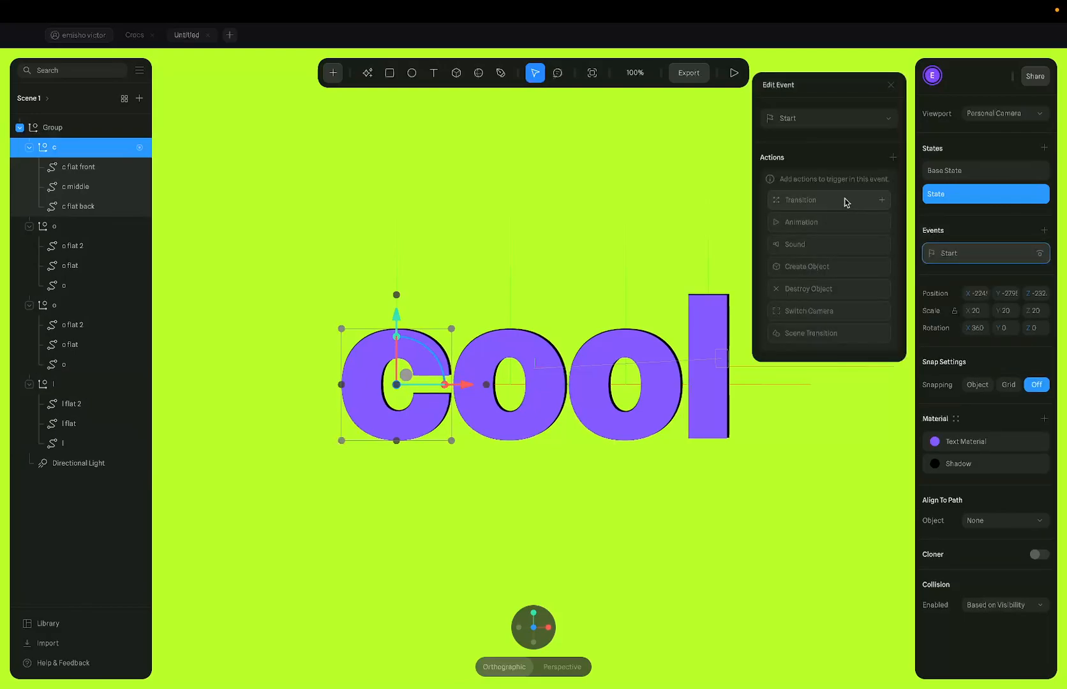
left_click(828, 120)
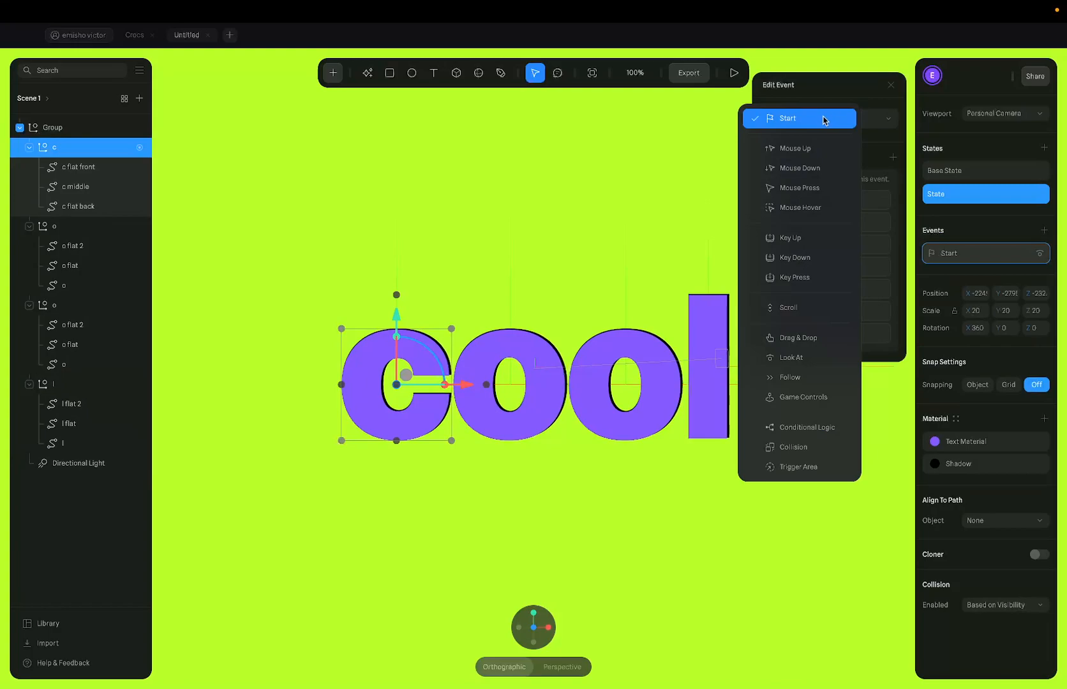
left_click(823, 120)
left_click(822, 118)
left_click(818, 119)
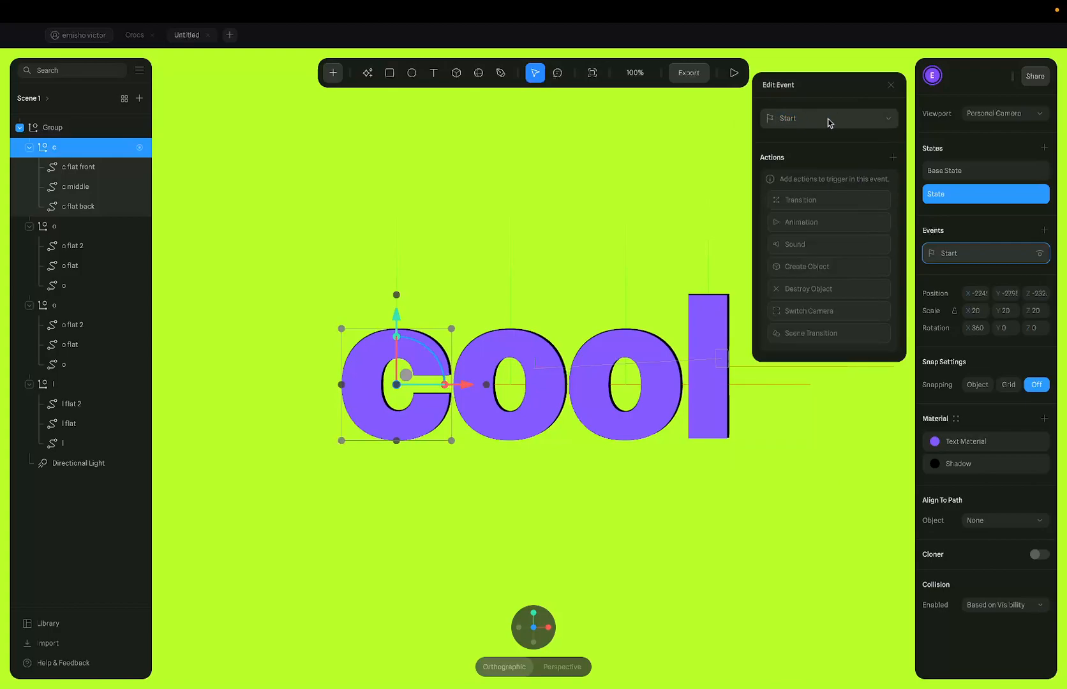
left_click(808, 200)
left_click(814, 183)
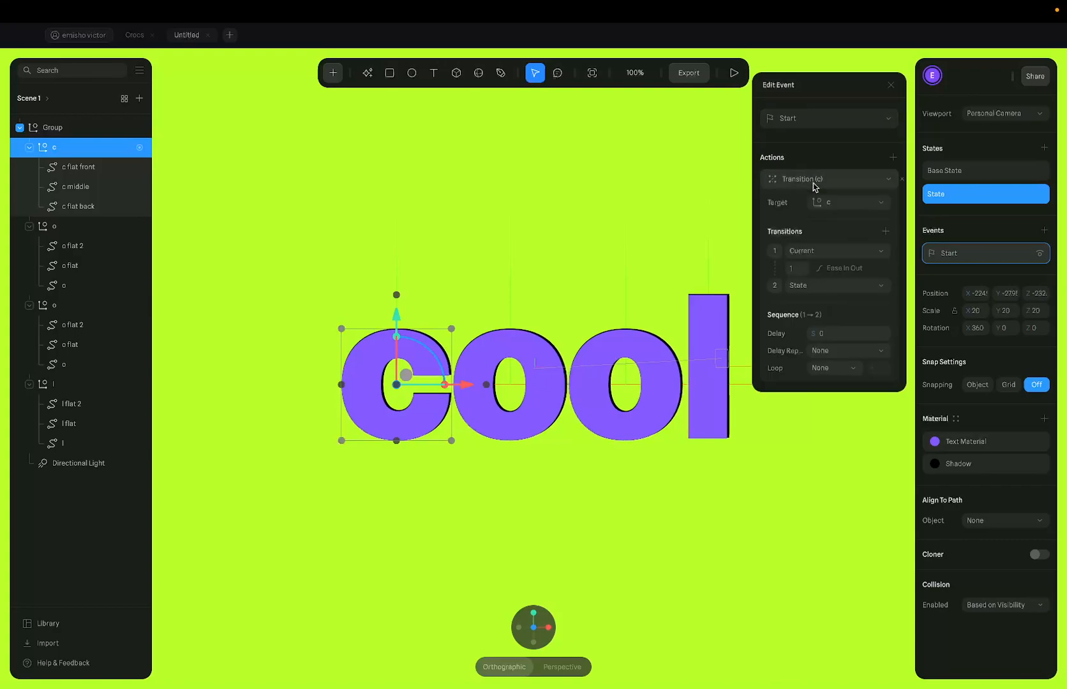
Set the letter c's transition to run from Base State to State
left_click(802, 253)
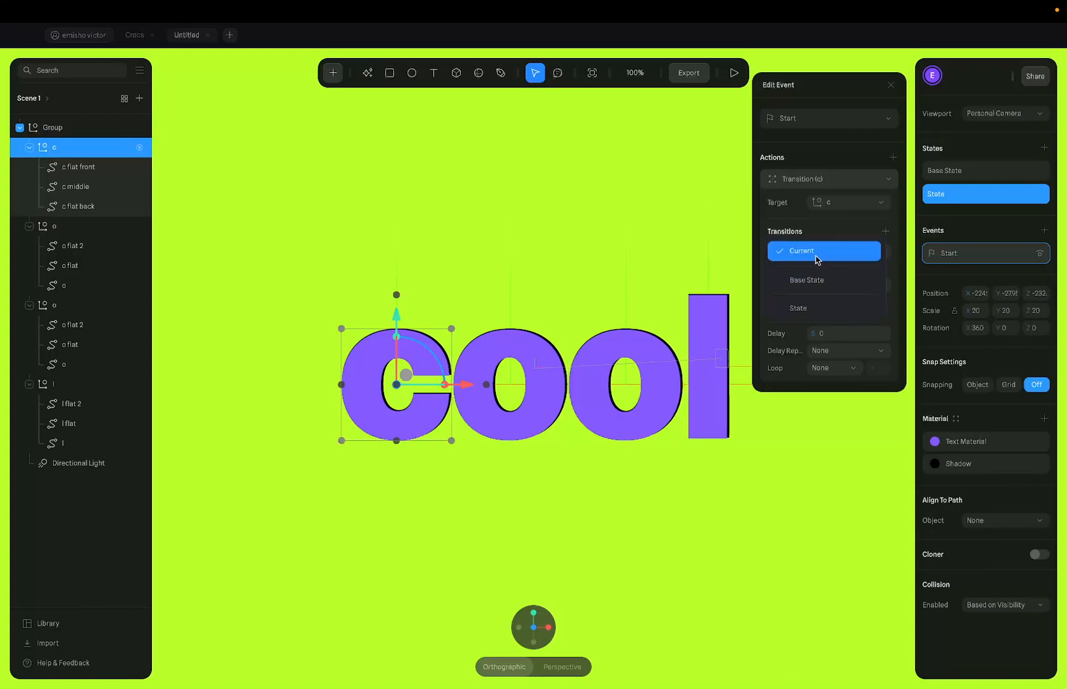
left_click(818, 256)
left_click(828, 257)
left_click(822, 279)
left_click(817, 288)
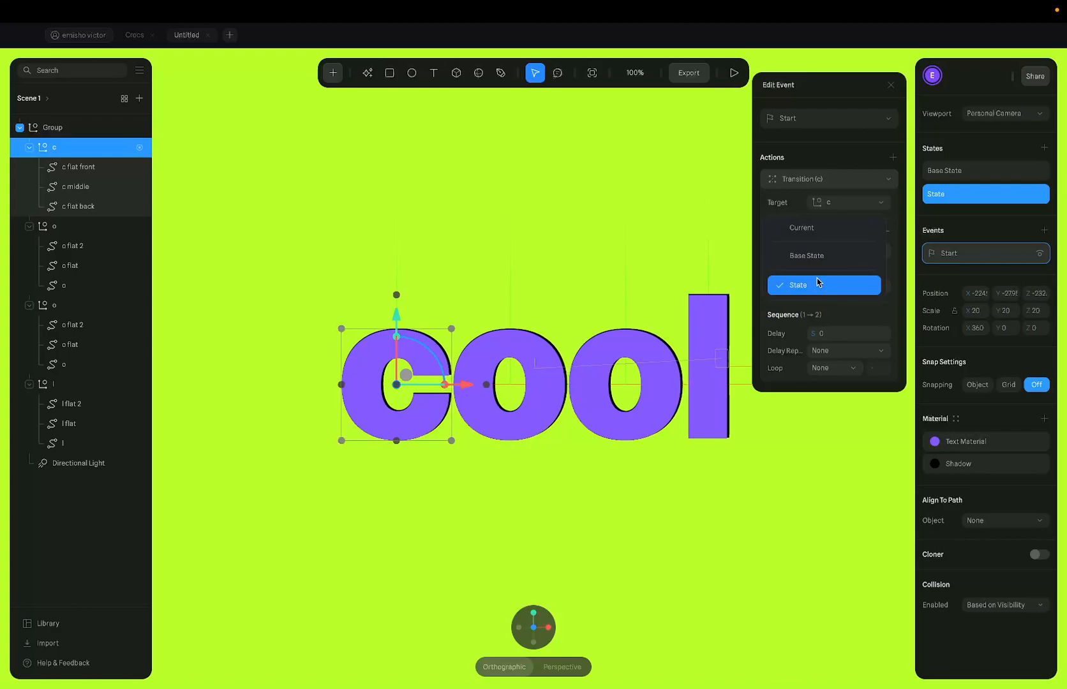
left_click(817, 280)
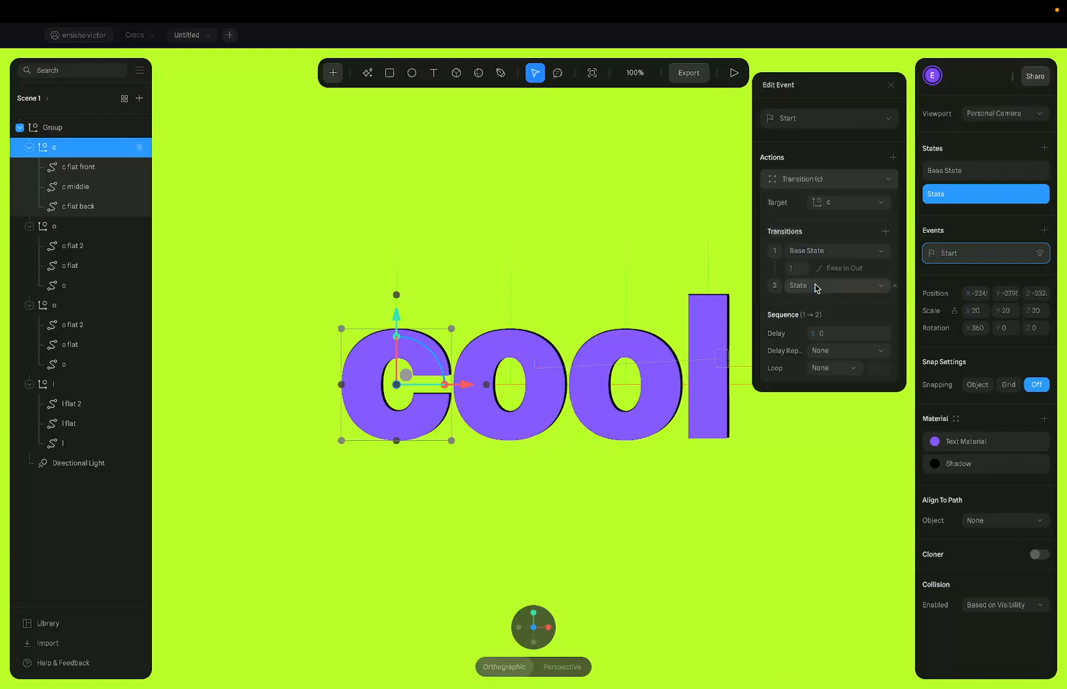
Rename the letter c's second state to "Rotated State"
double_click(936, 197)
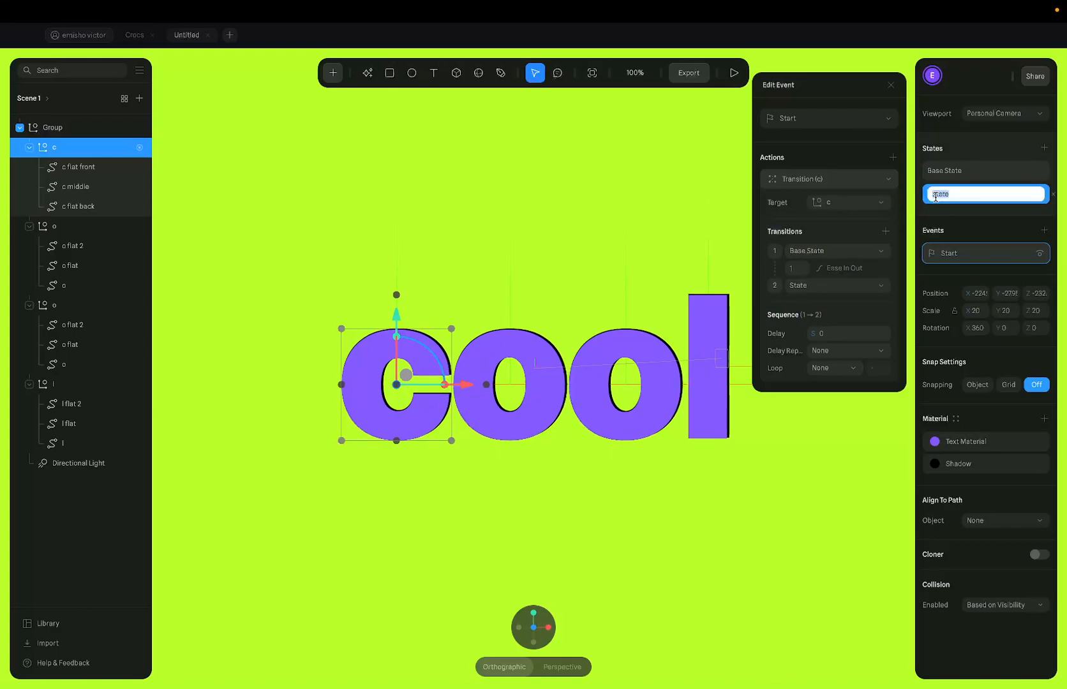
type("Rotated State")
key("Return")
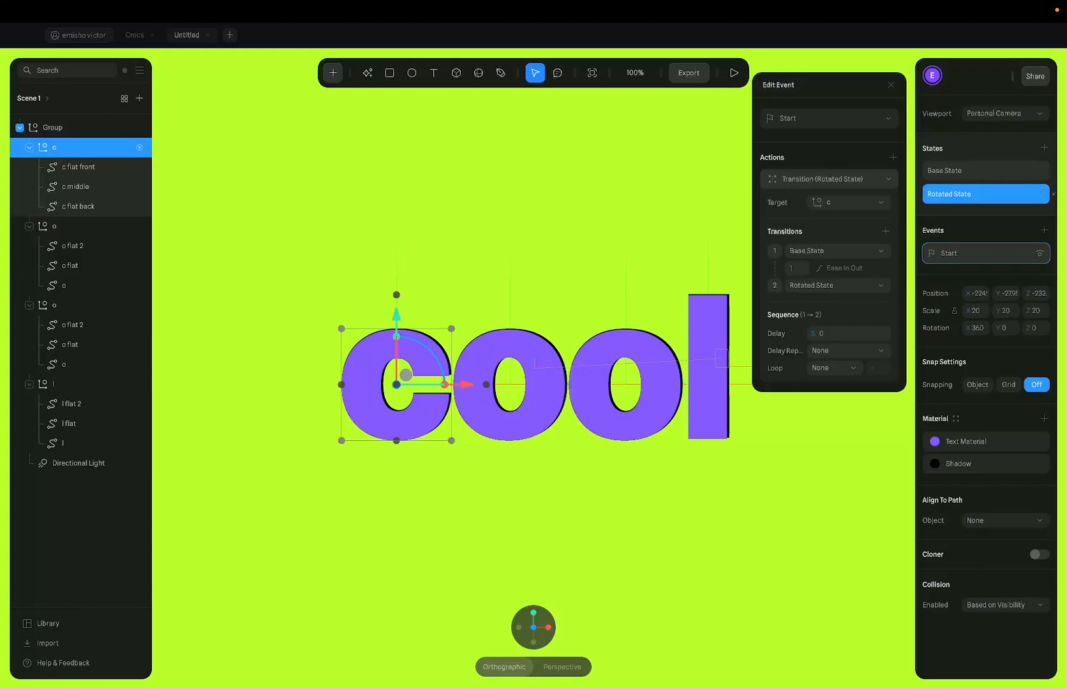
left_click(819, 251)
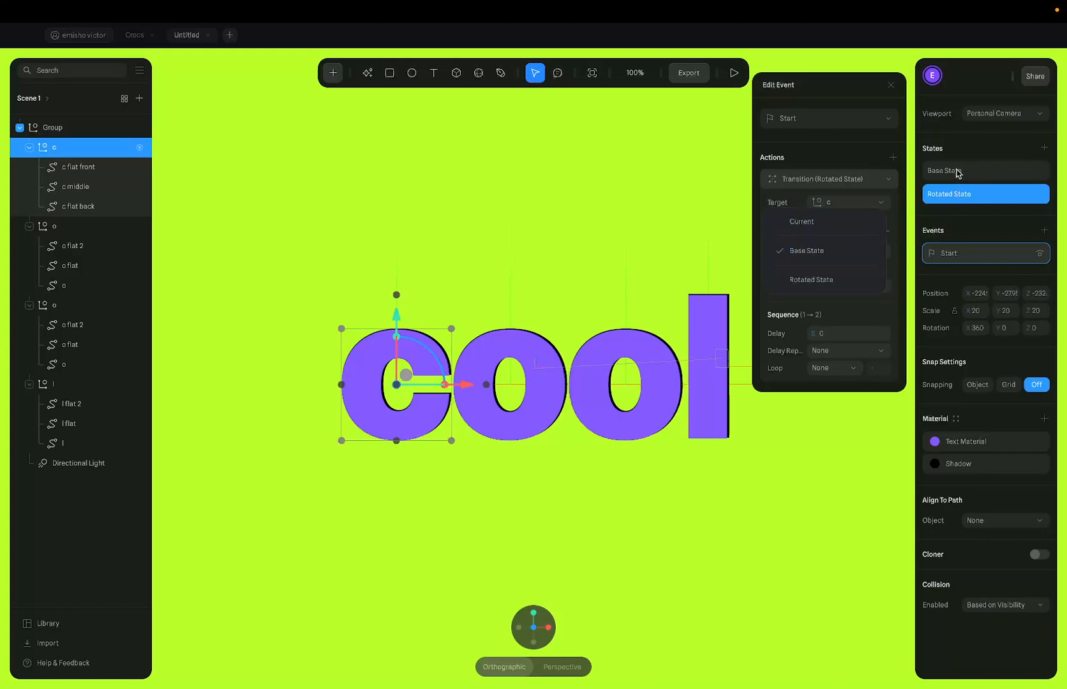
left_click(828, 187)
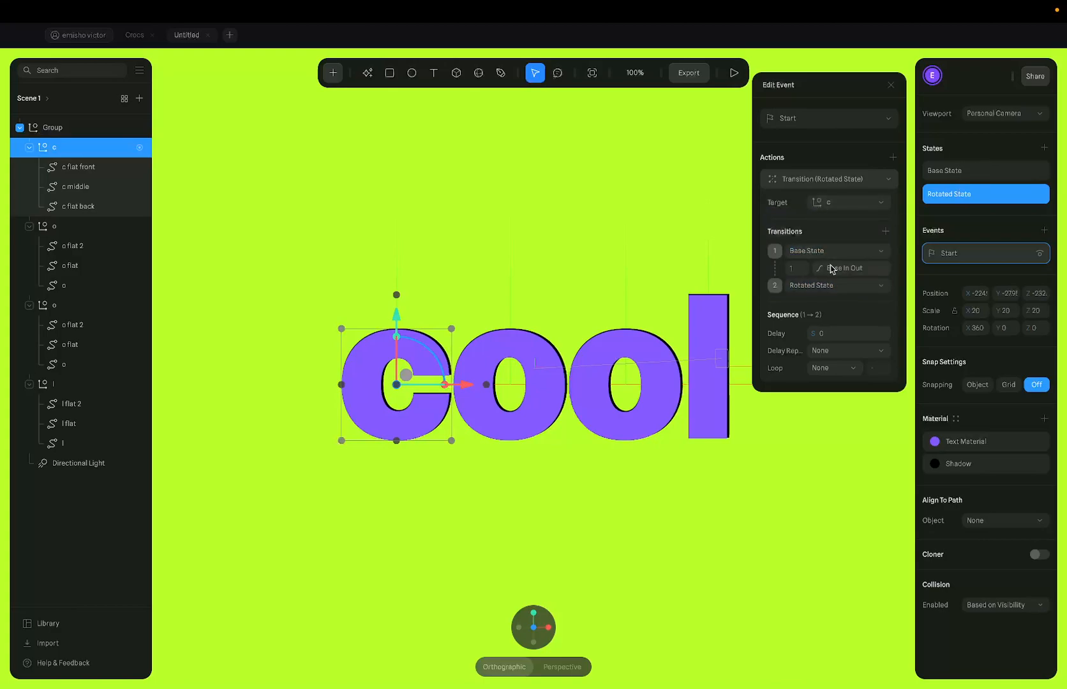
Play the scene preview twice to check the letter c's rotation transition
left_click(796, 268)
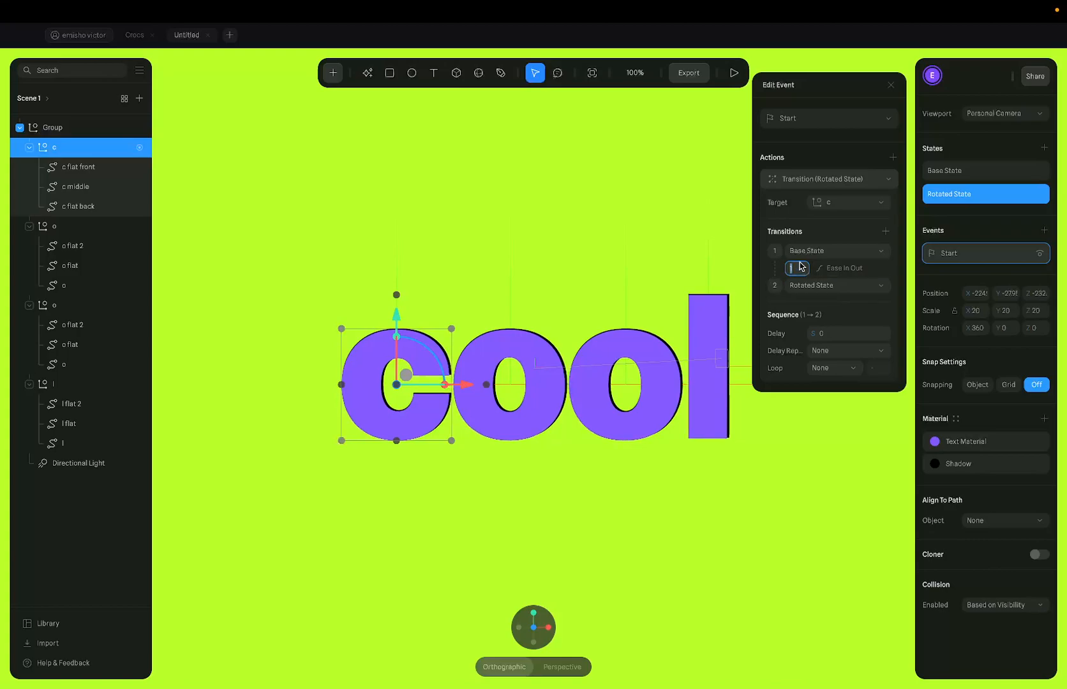
left_click(733, 74)
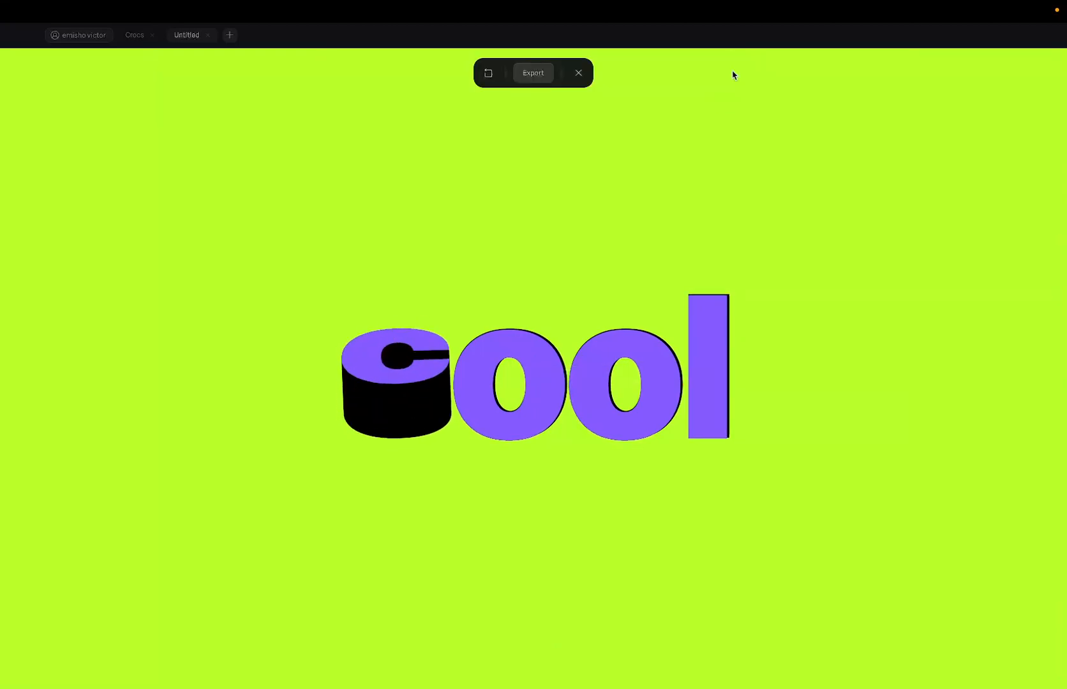
left_click(578, 72)
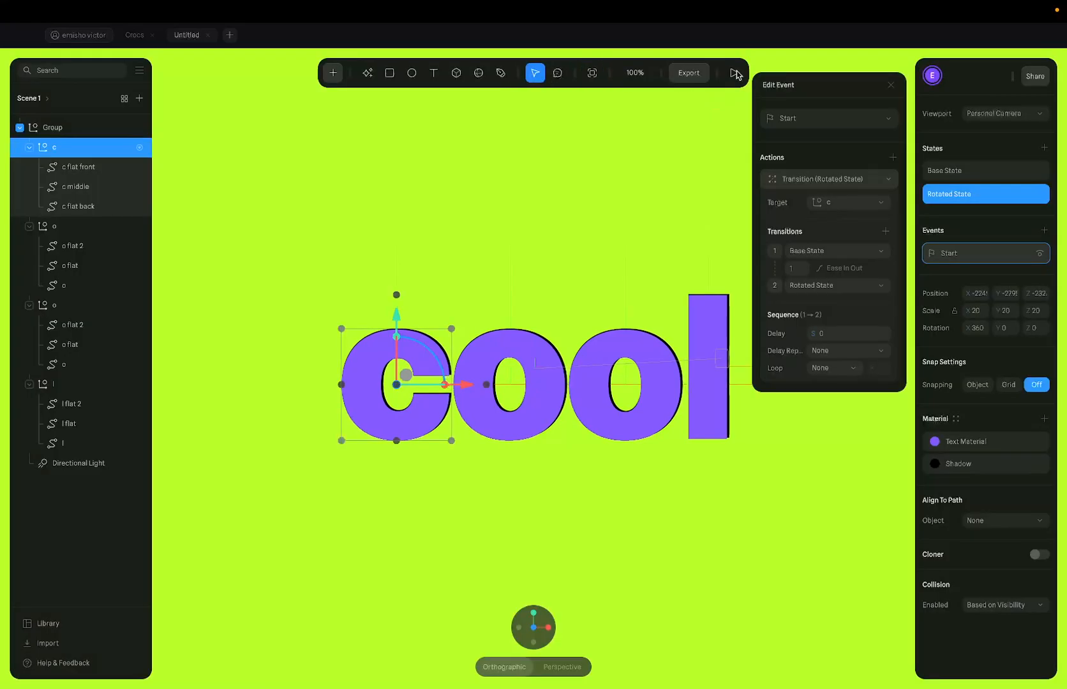
left_click(734, 75)
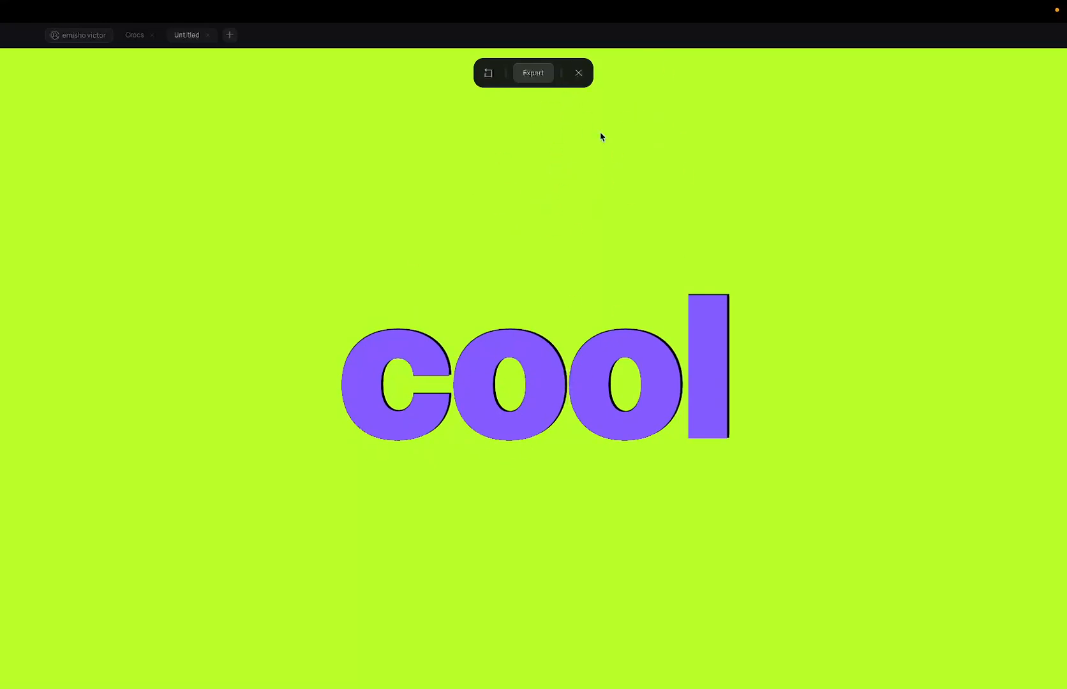
left_click(577, 72)
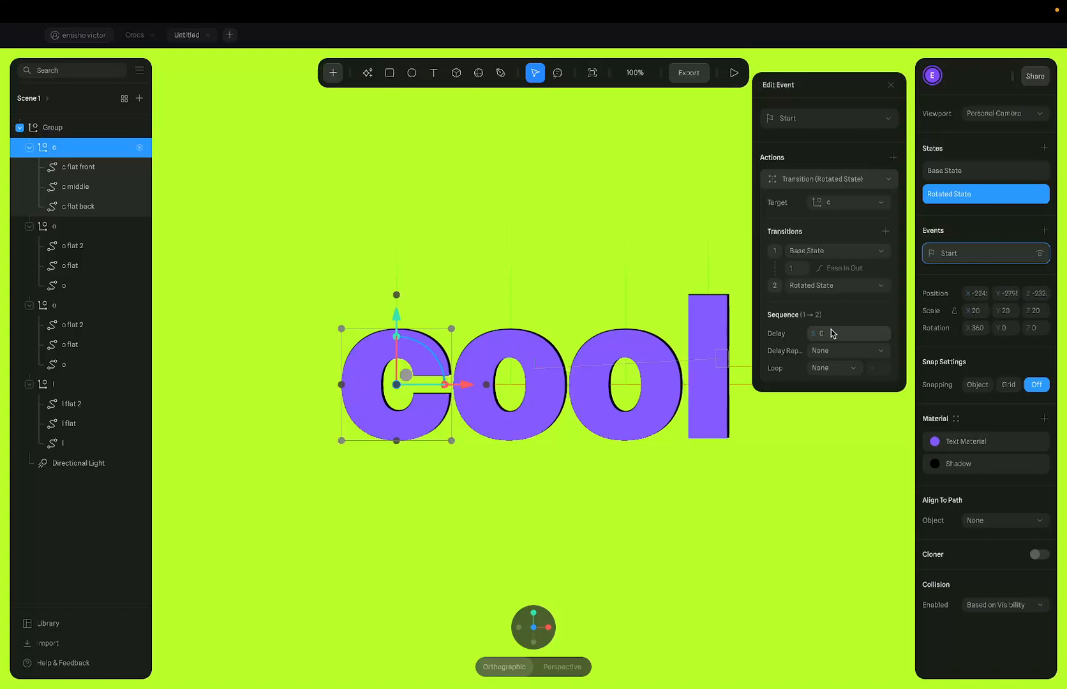
Set the letter c's transition to loop infinitely and preview the animation
left_click(841, 367)
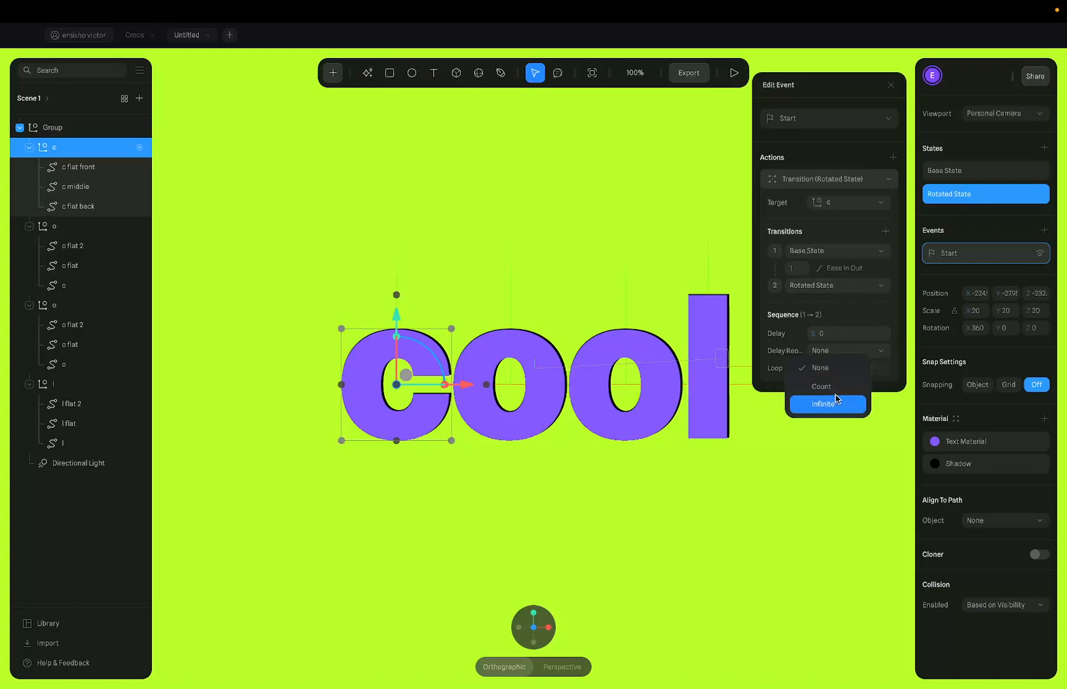
left_click(841, 323)
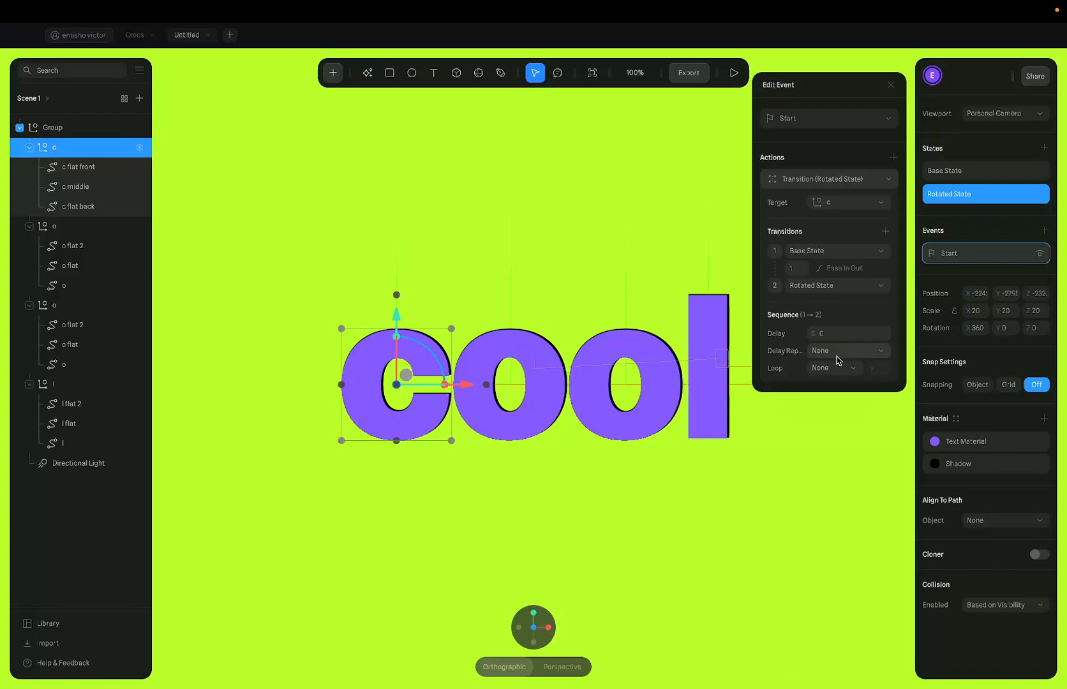
left_click(834, 367)
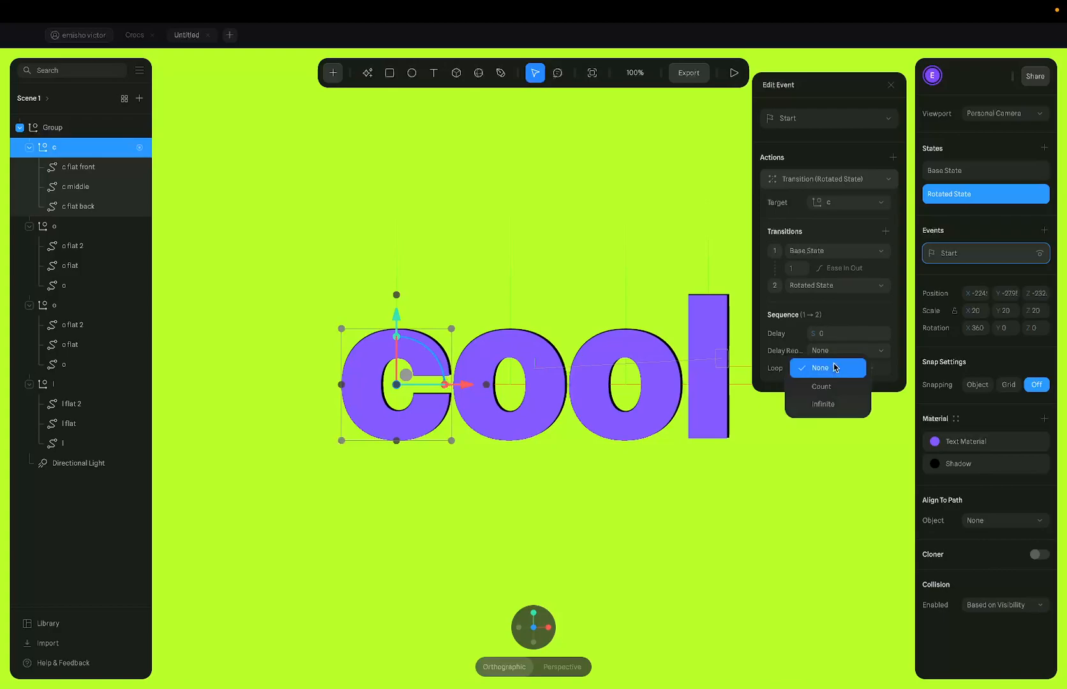
left_click(830, 405)
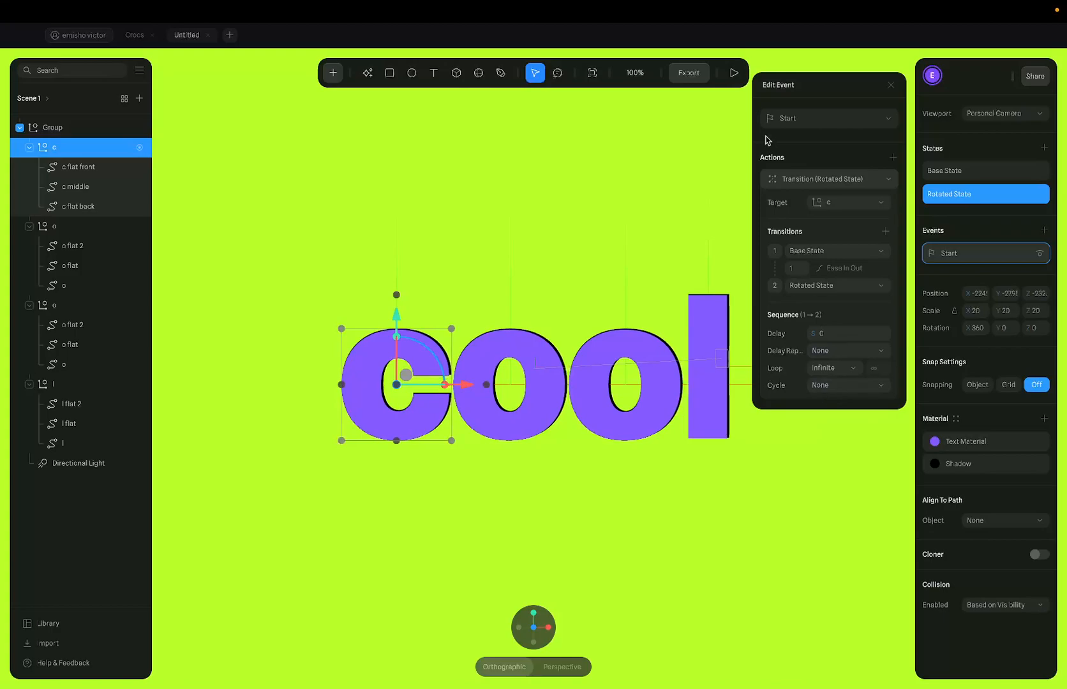
left_click(734, 73)
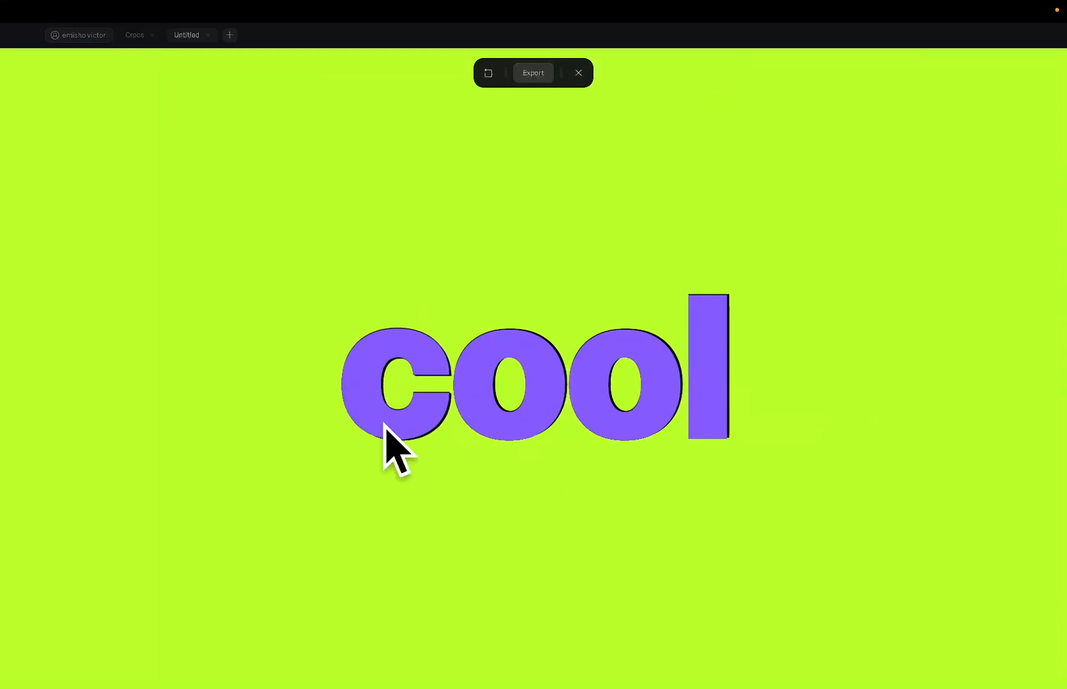
left_click(579, 73)
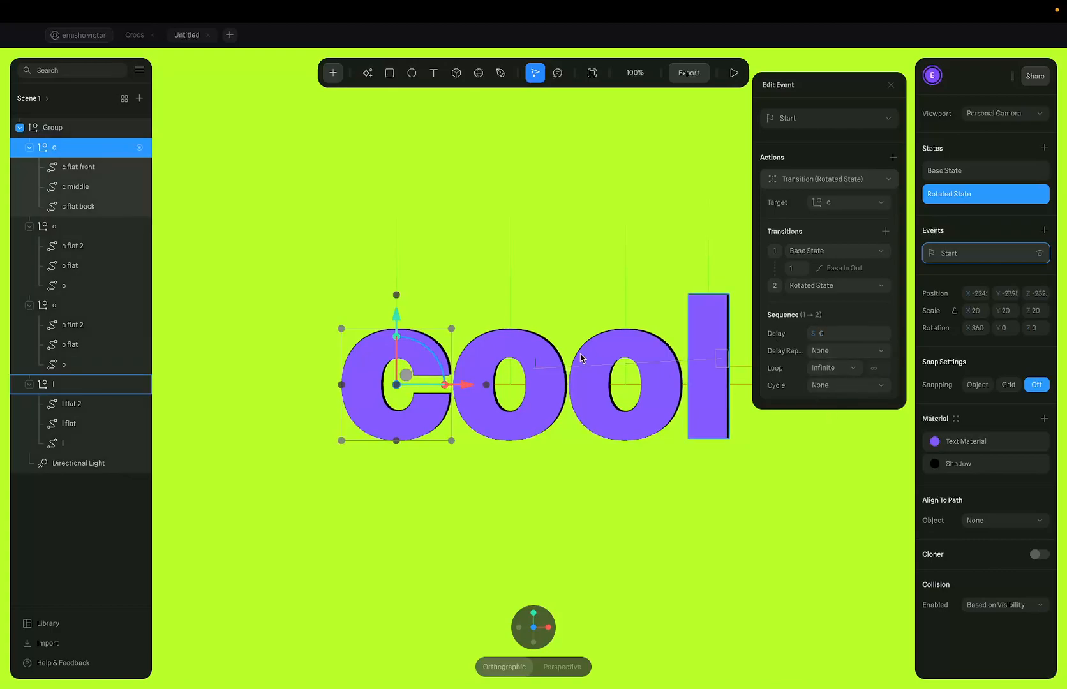
Add a new state to the first letter o group and name it "Rotated"
left_click(534, 355)
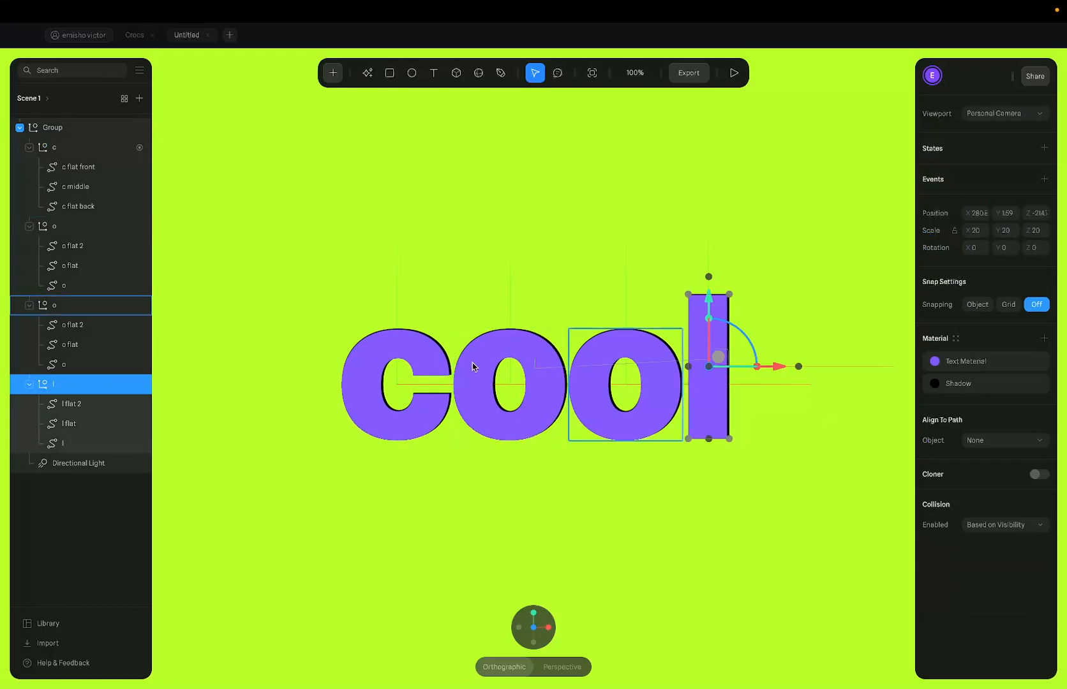
left_click(590, 373)
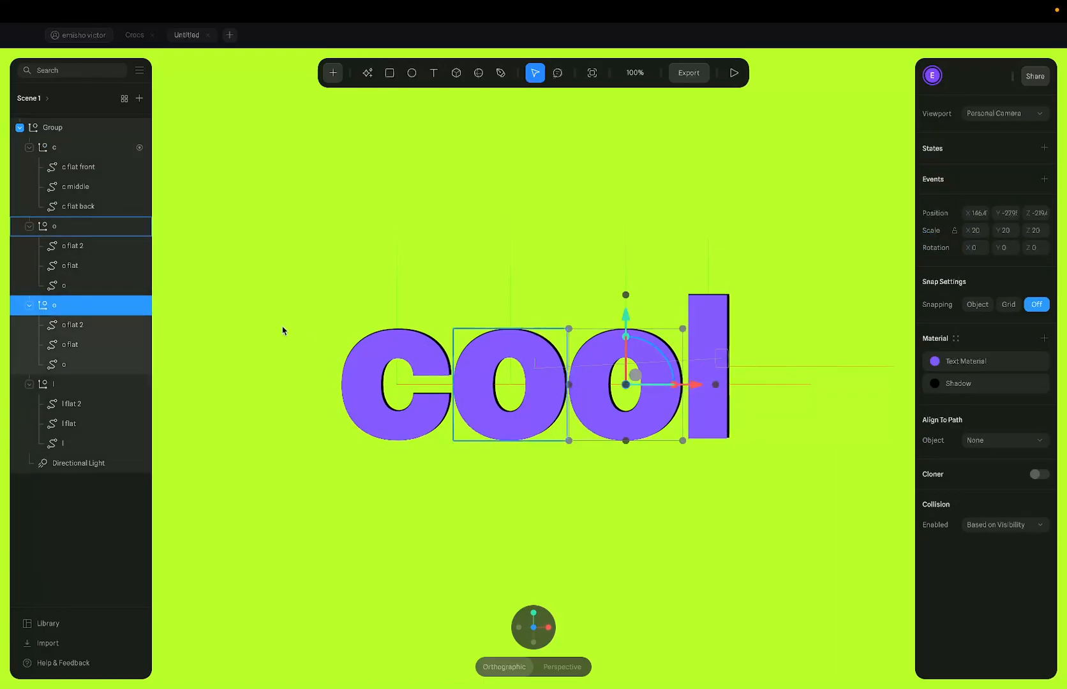
left_click(121, 227)
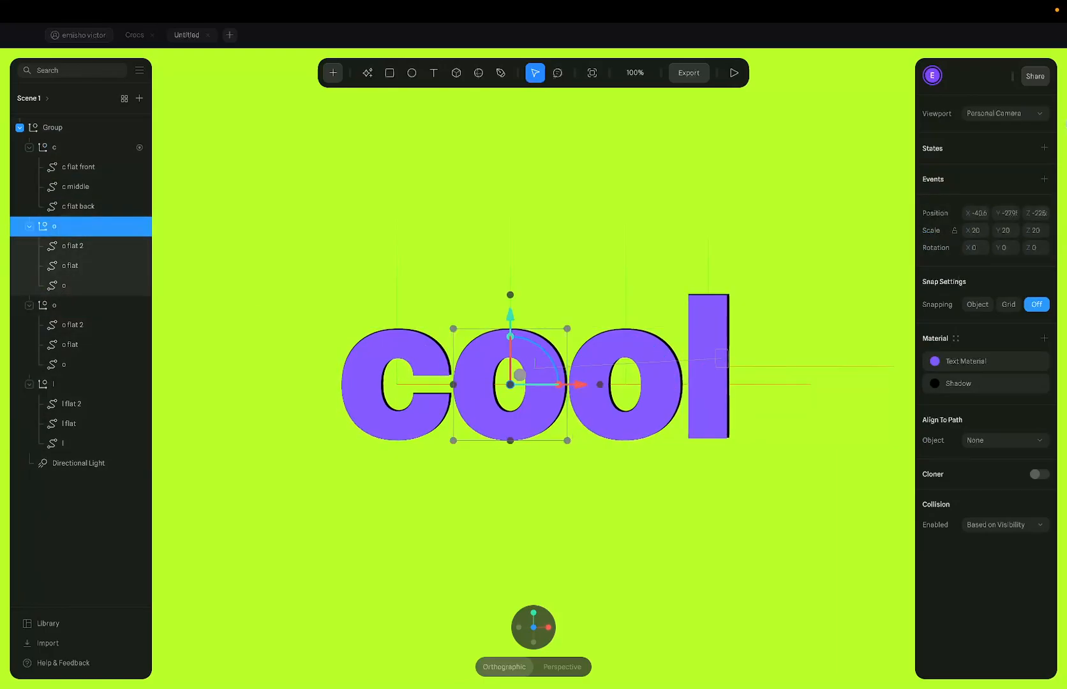
left_click(1044, 148)
double_click(936, 194)
type("Rotated")
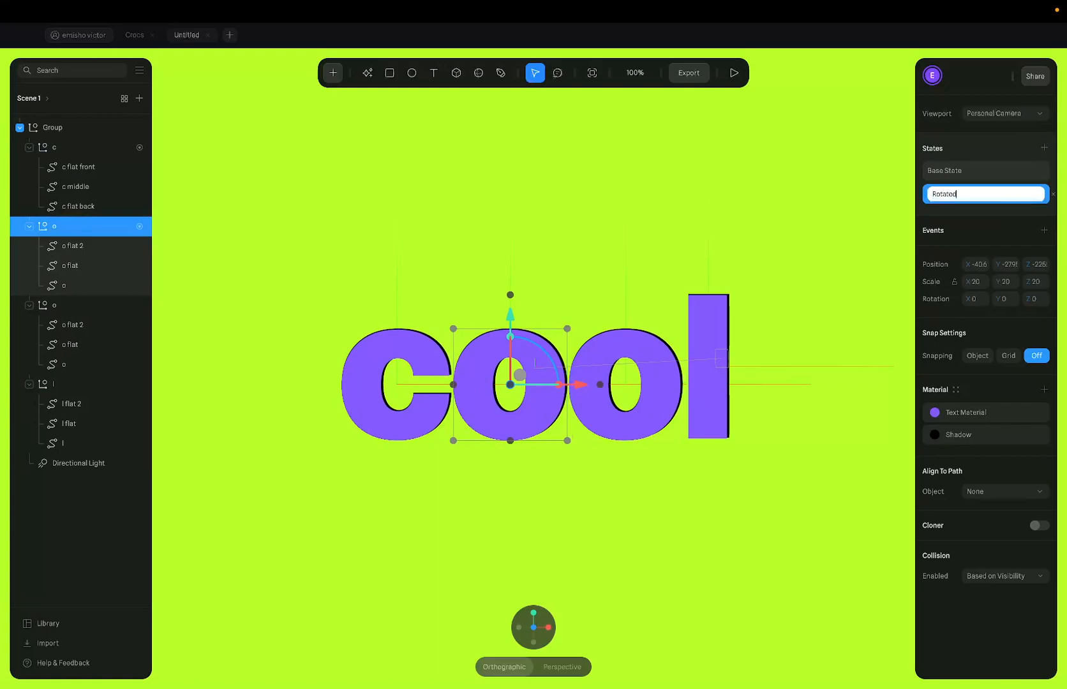
key("Return")
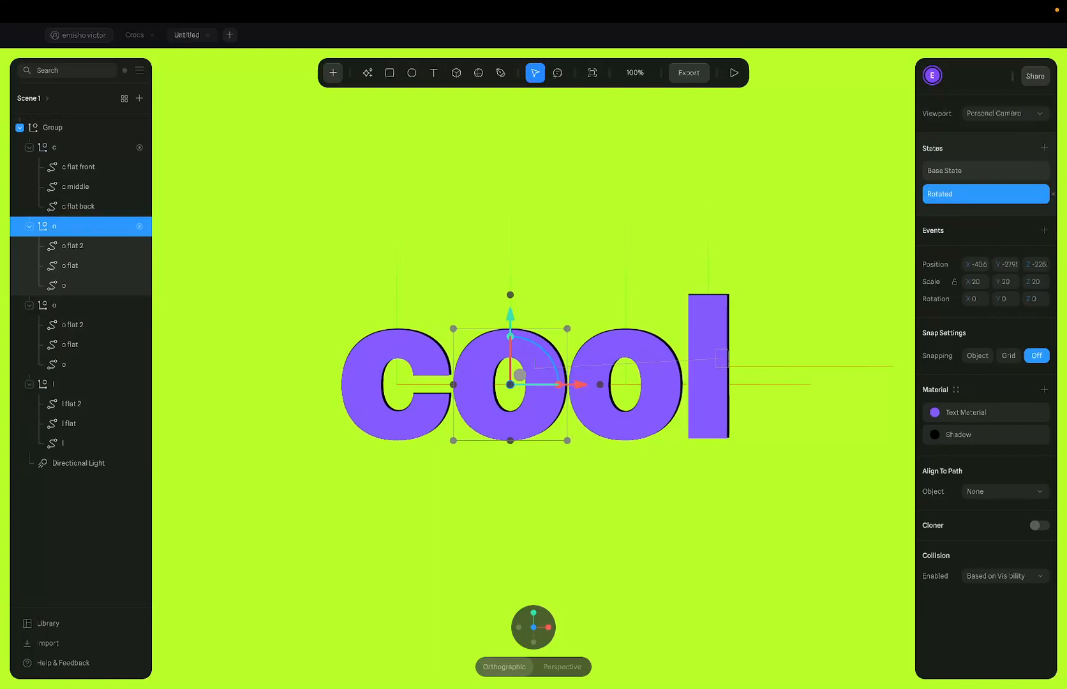
Add a Start event to the first letter o with a Transition action going from Base State to Rotated
left_click(1044, 231)
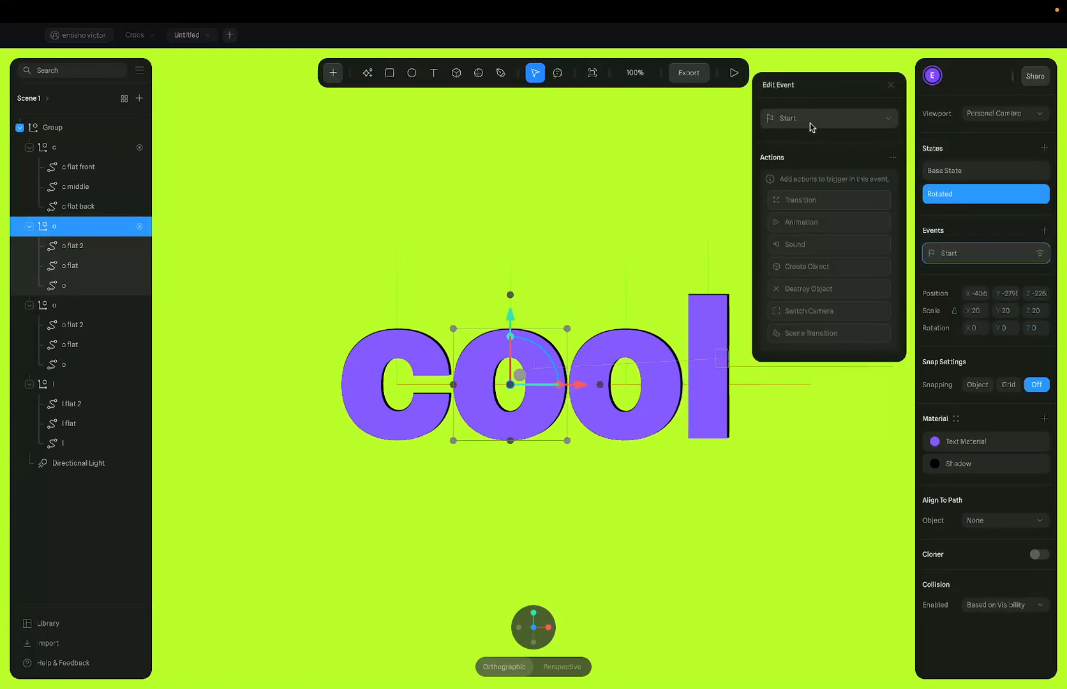
left_click(795, 202)
left_click(820, 182)
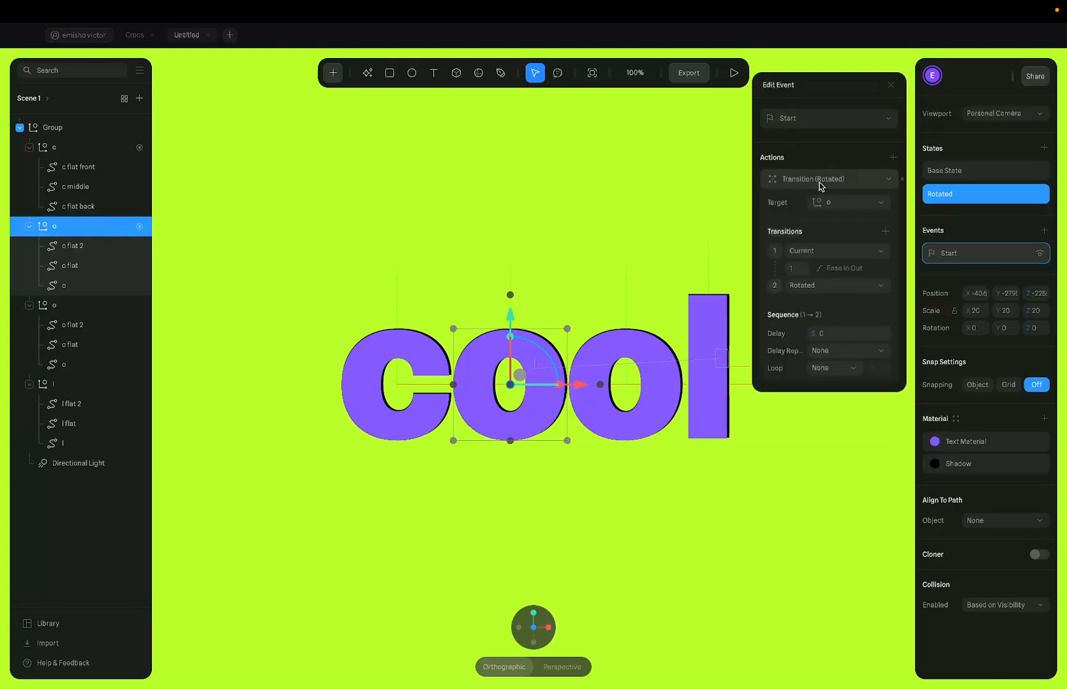
left_click(813, 250)
left_click(815, 276)
left_click(817, 288)
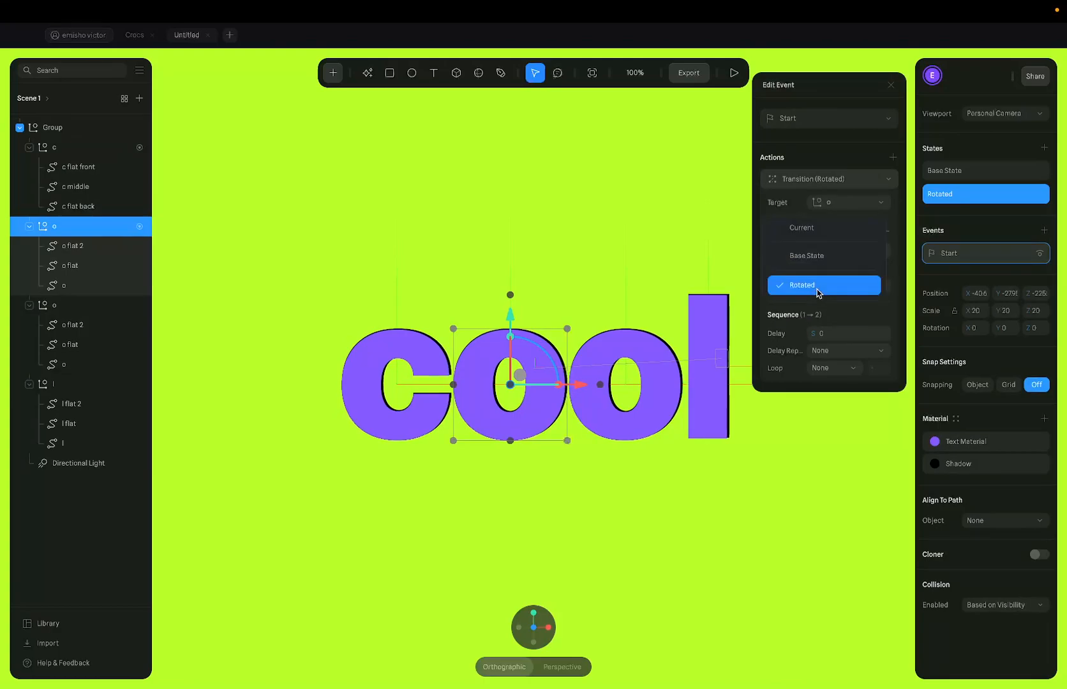
left_click(817, 289)
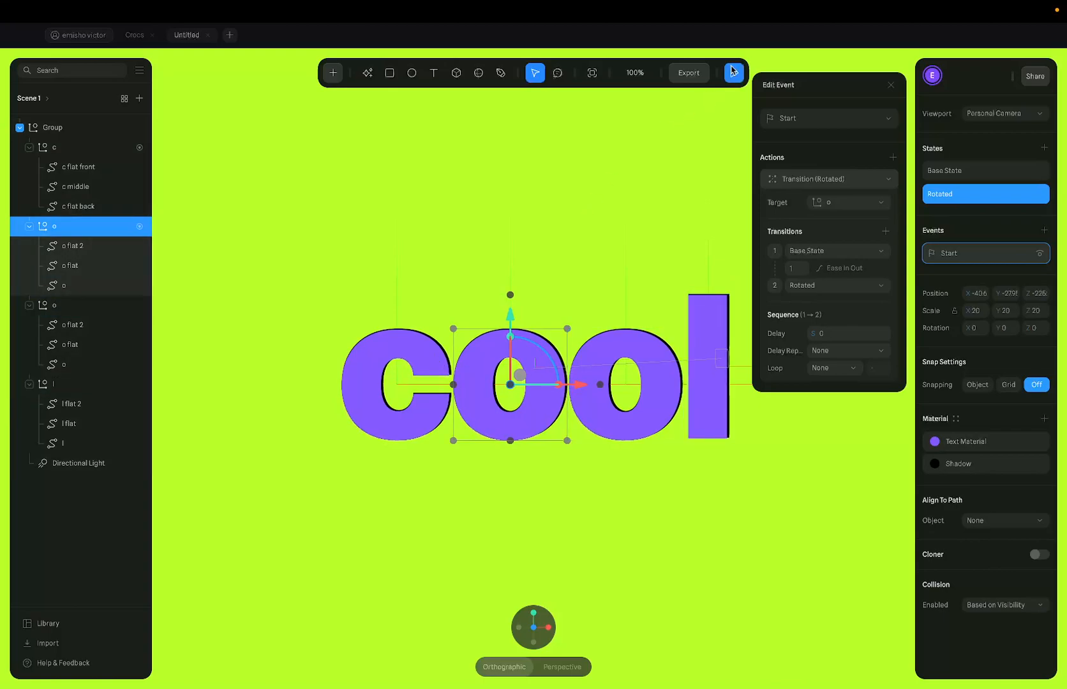
Set the first letter o's X rotation to 360 in its Rotated state and preview the animation
left_click(716, 321)
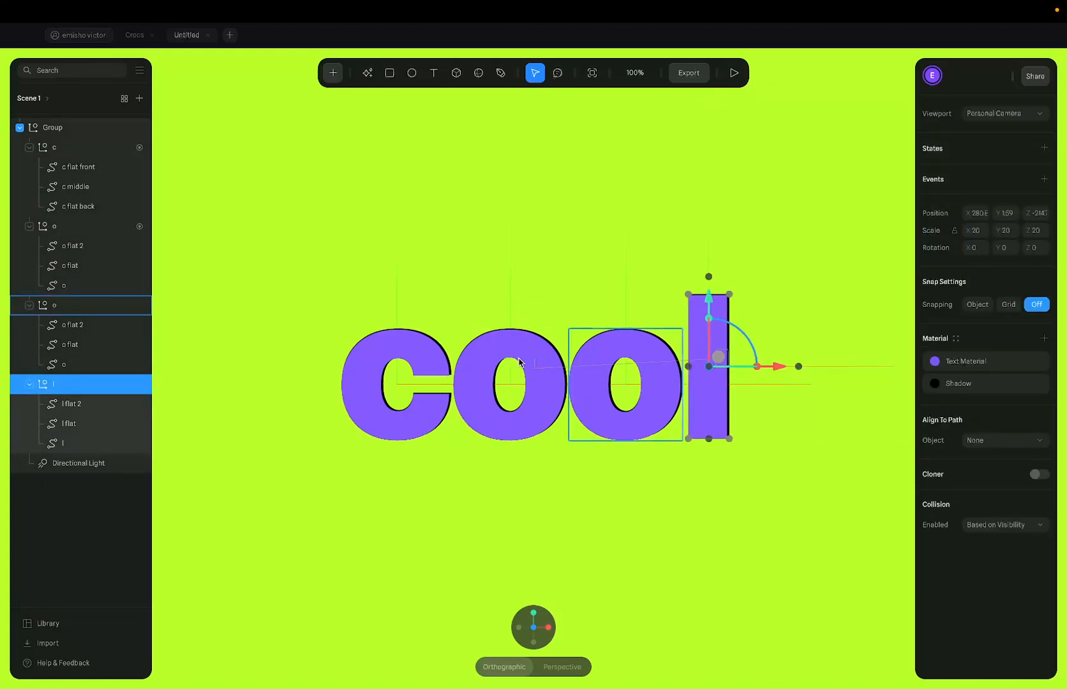
left_click(520, 363)
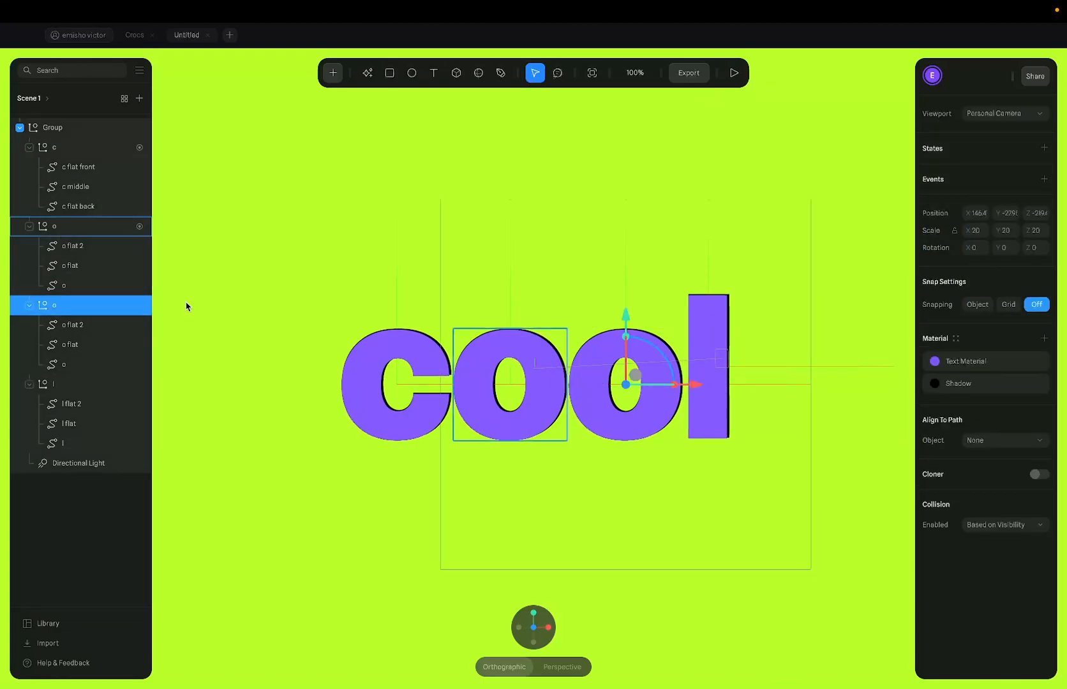
left_click(82, 227)
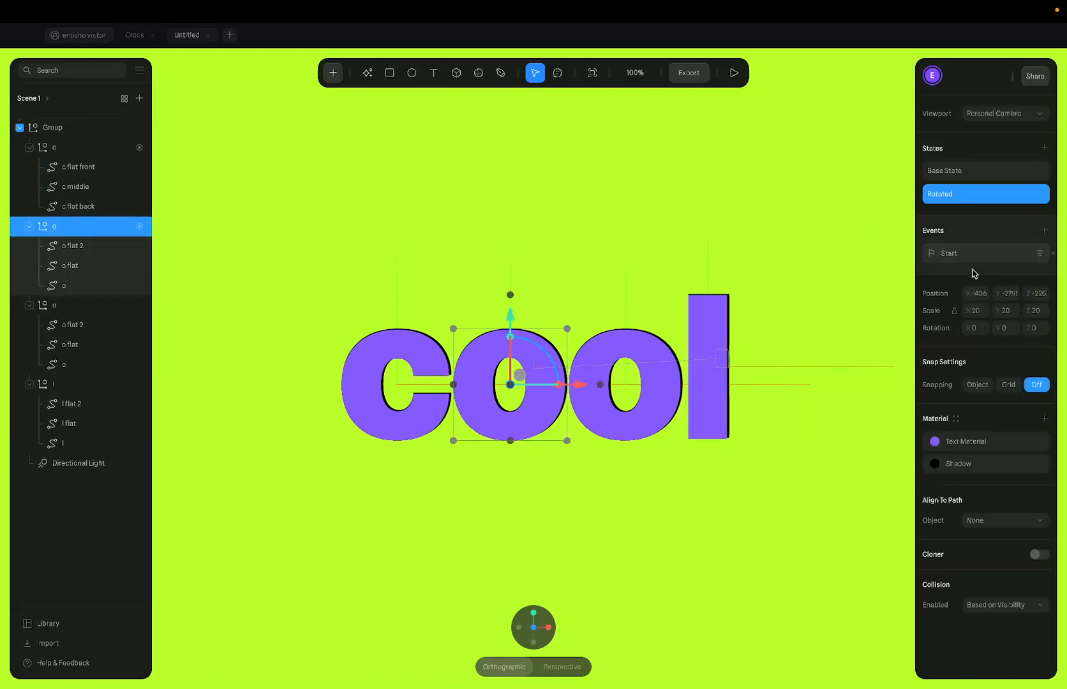
left_click(982, 329)
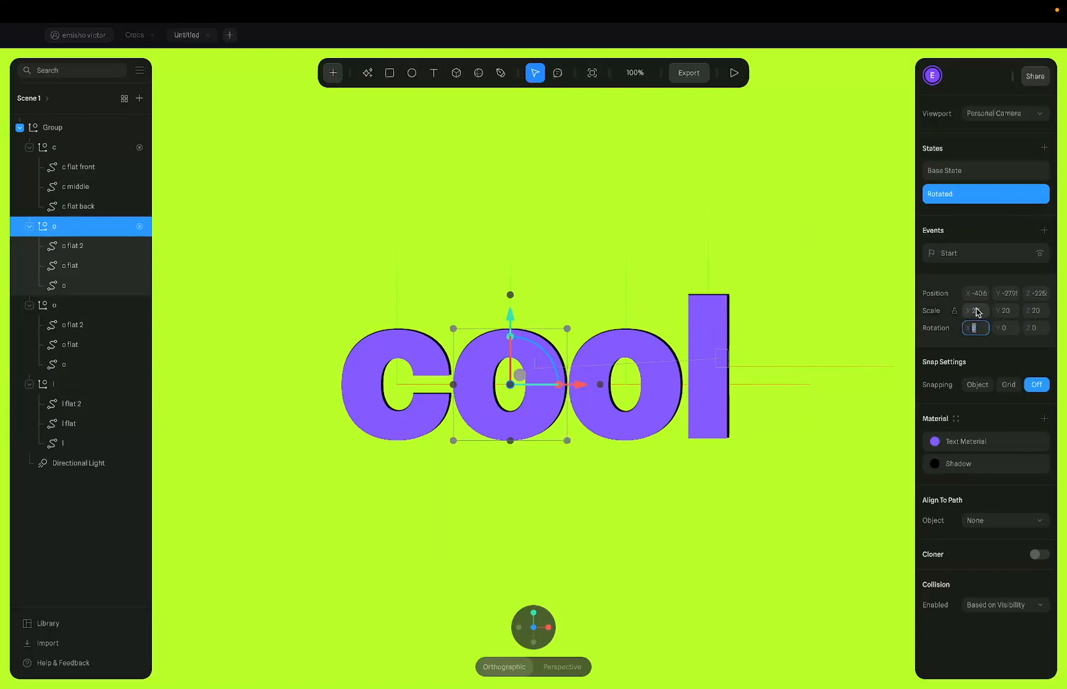
type("360")
key("Return")
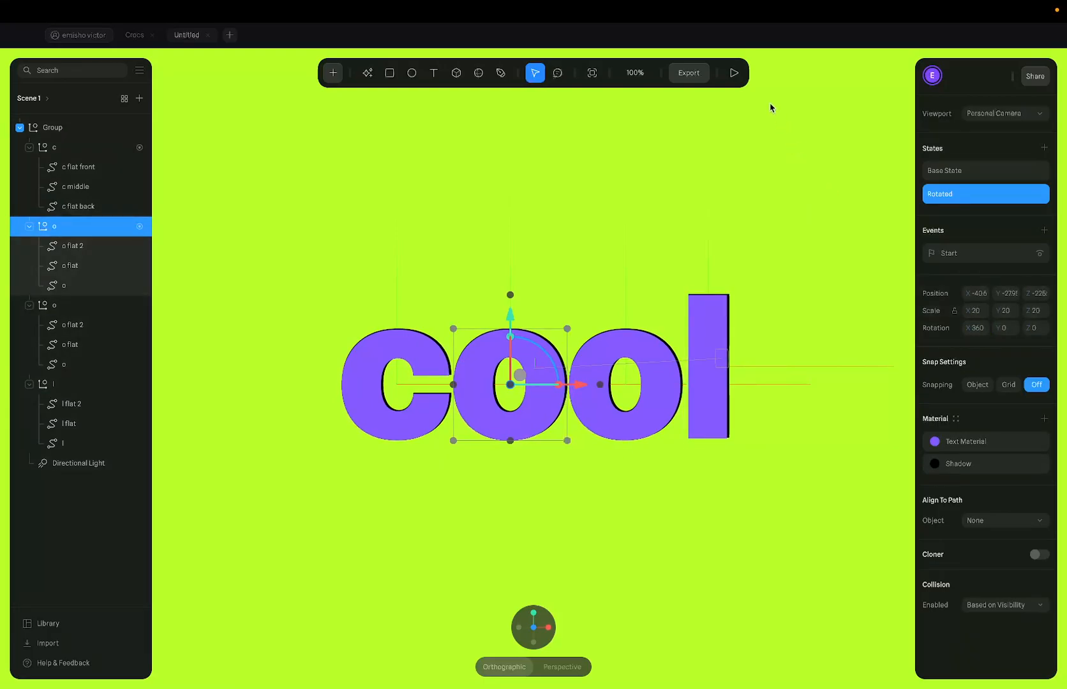
left_click(734, 73)
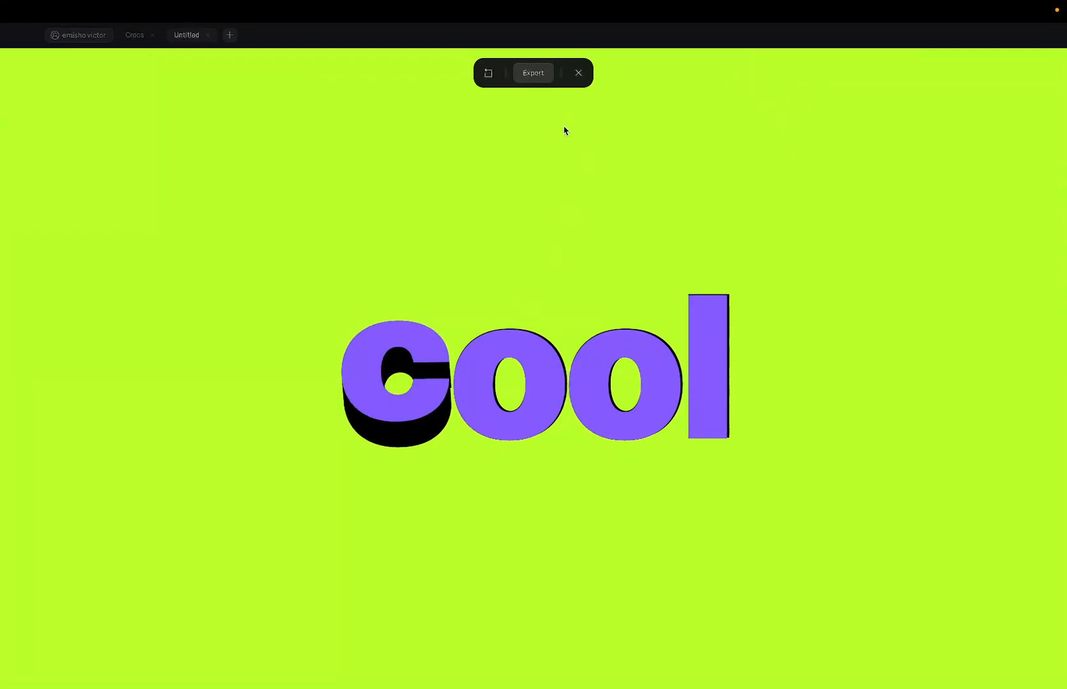
left_click(578, 74)
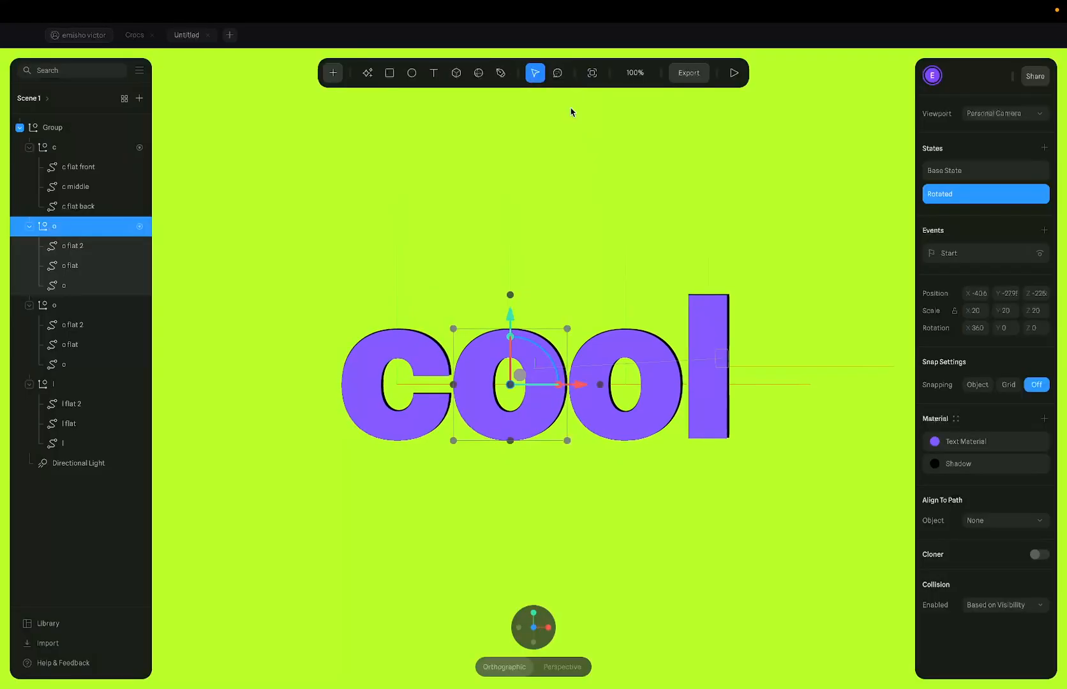
Set the first letter o's Start transition to loop infinitely and preview the animation
left_click(963, 256)
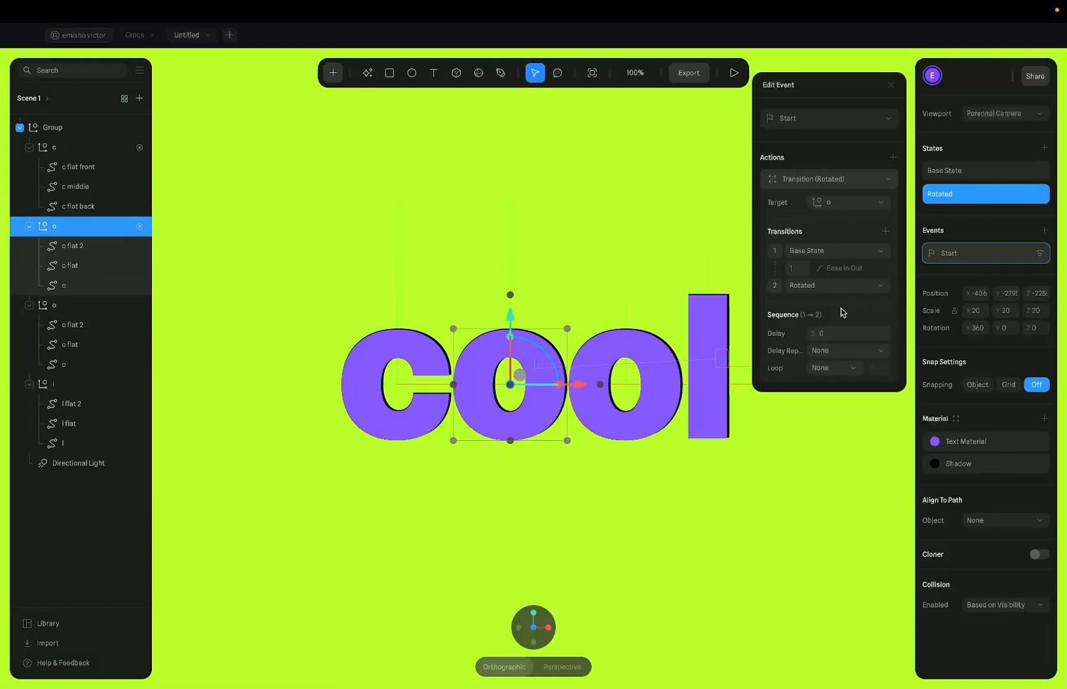
left_click(834, 368)
left_click(823, 402)
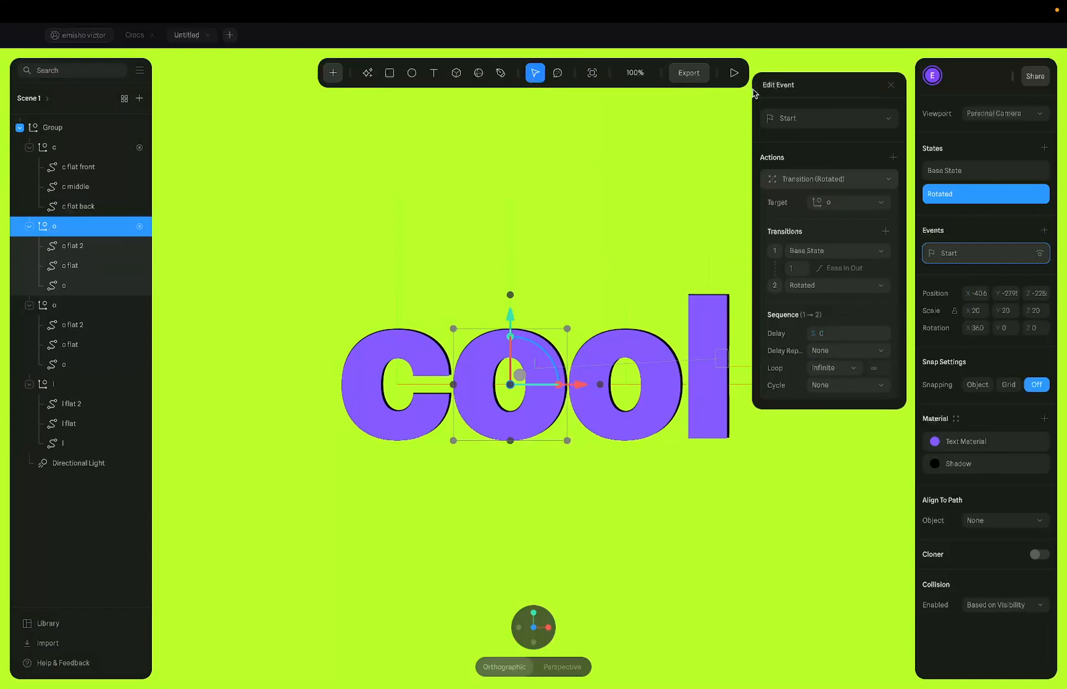
left_click(732, 74)
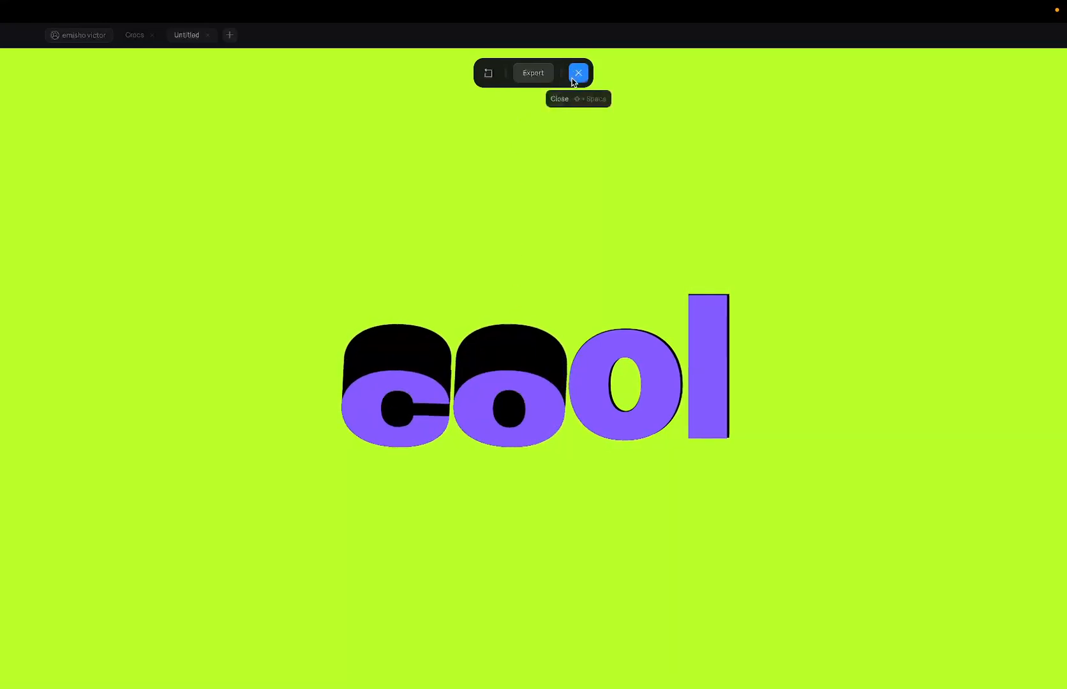
left_click(575, 74)
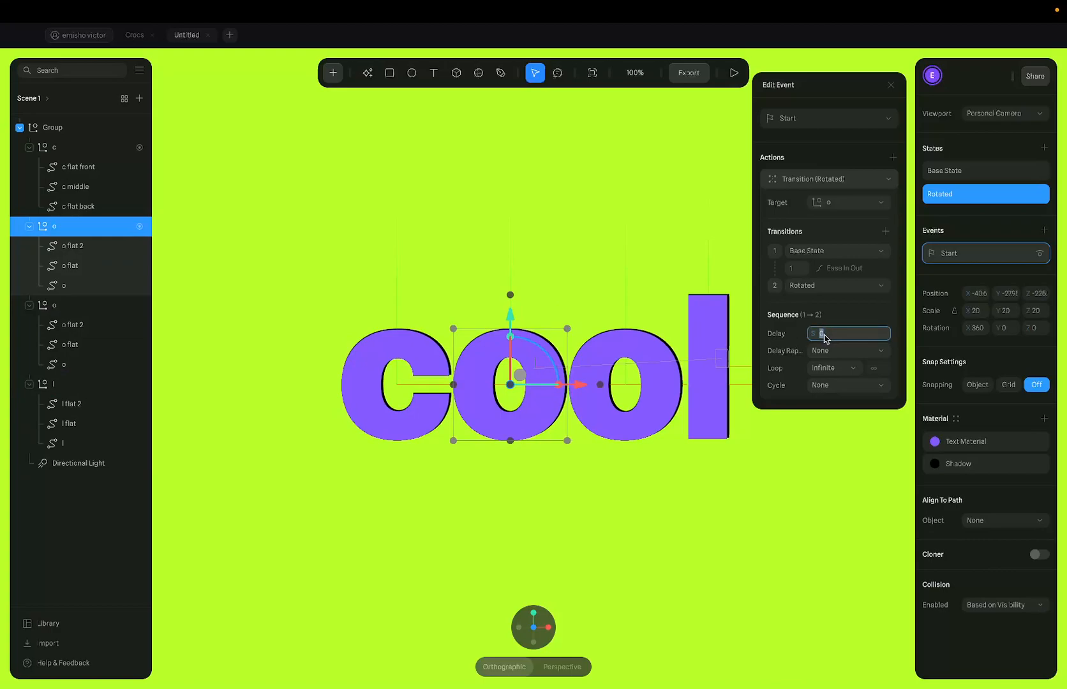
Set the sequence delay of the first letter o's transition to 0.60 seconds and preview the staggered rotation
key("Return")
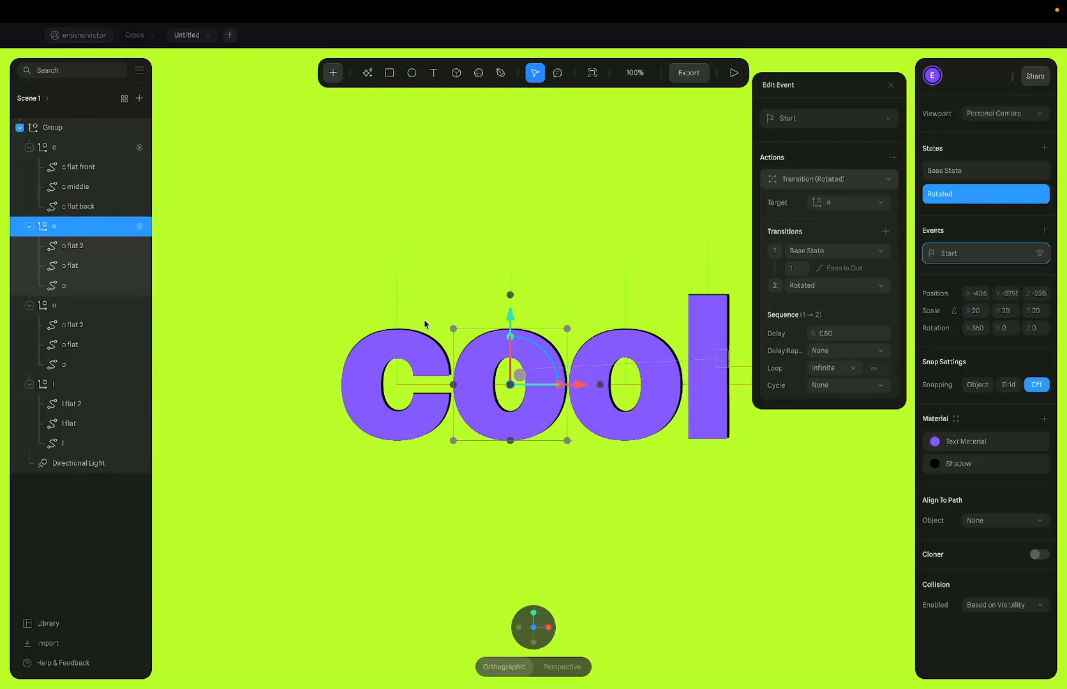
left_click(734, 73)
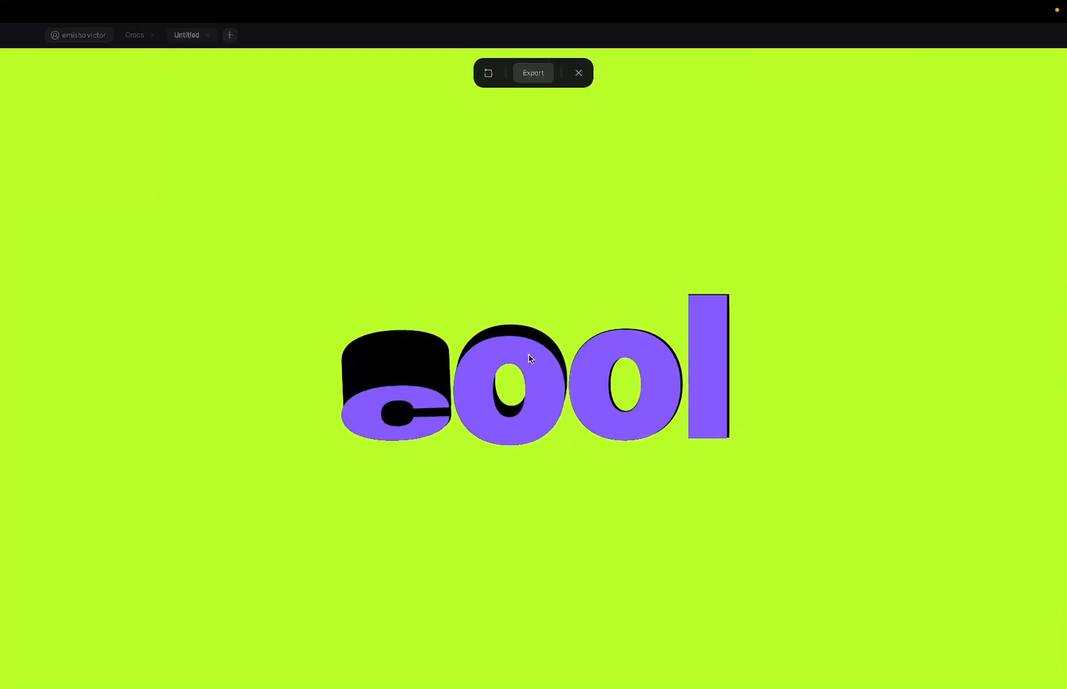
left_click(579, 72)
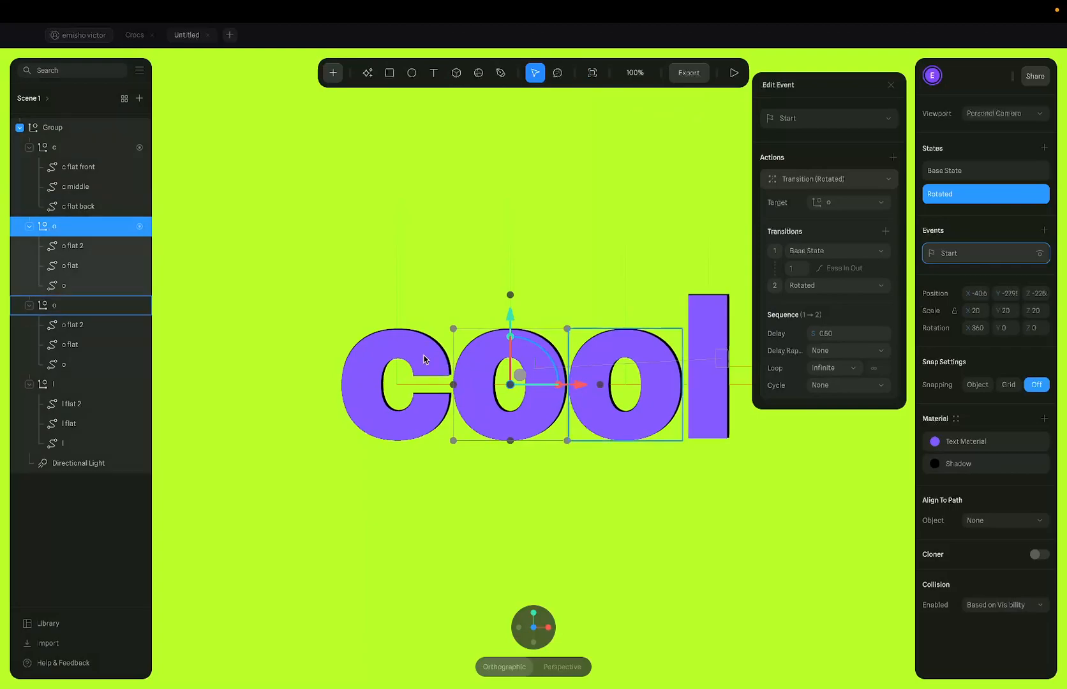
Play the finished animation in the Crocs file for reference and return to the Untitled file
left_click(134, 35)
left_click(734, 72)
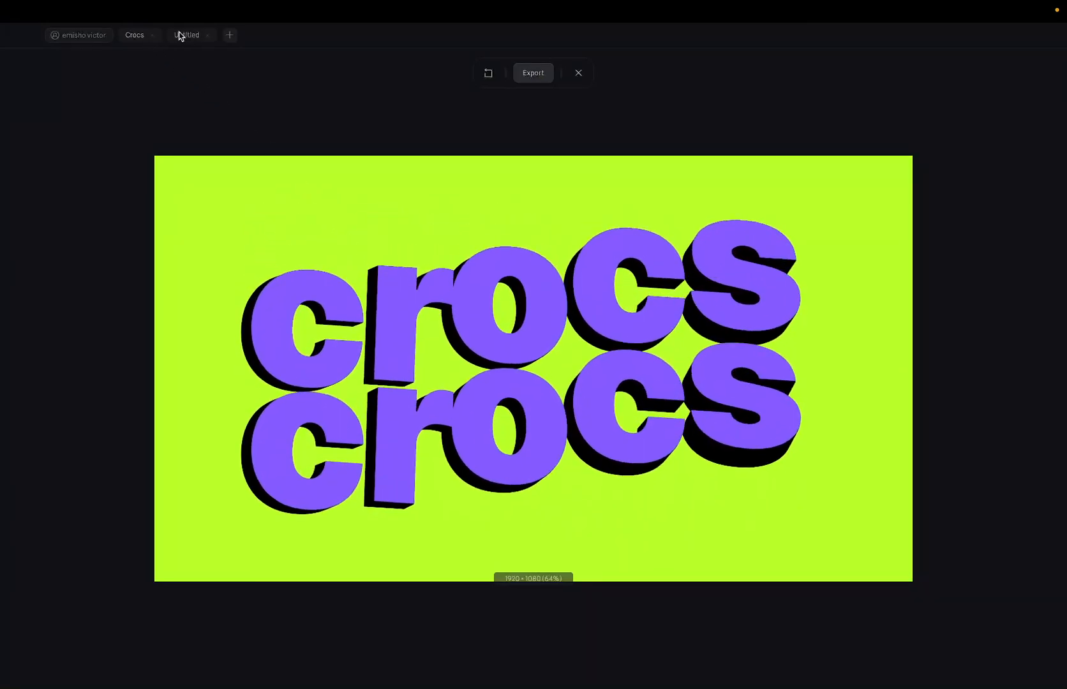
left_click(189, 35)
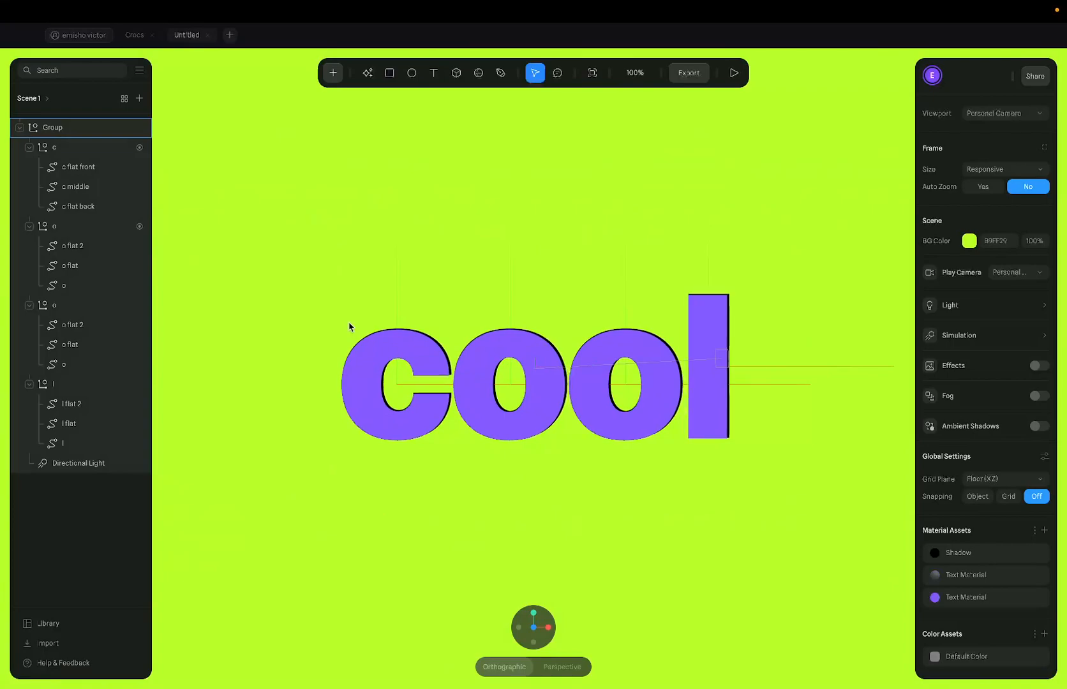
Change the easing of the letter c's Start transition to Spring and preview the animation
left_click(432, 362)
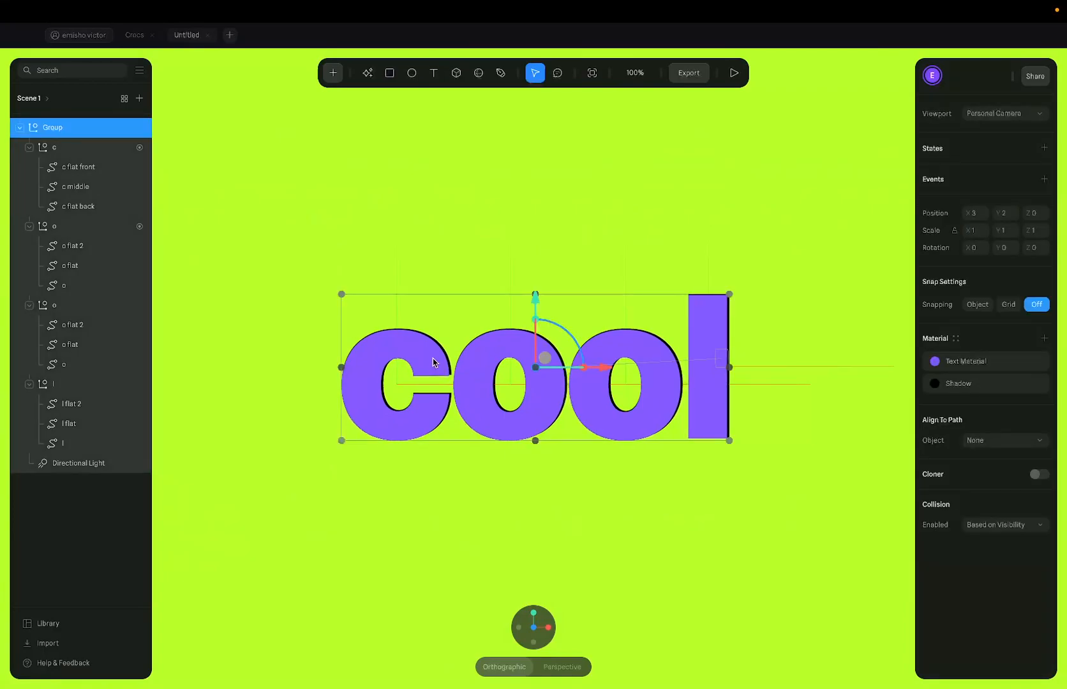
double_click(469, 374)
left_click(115, 154)
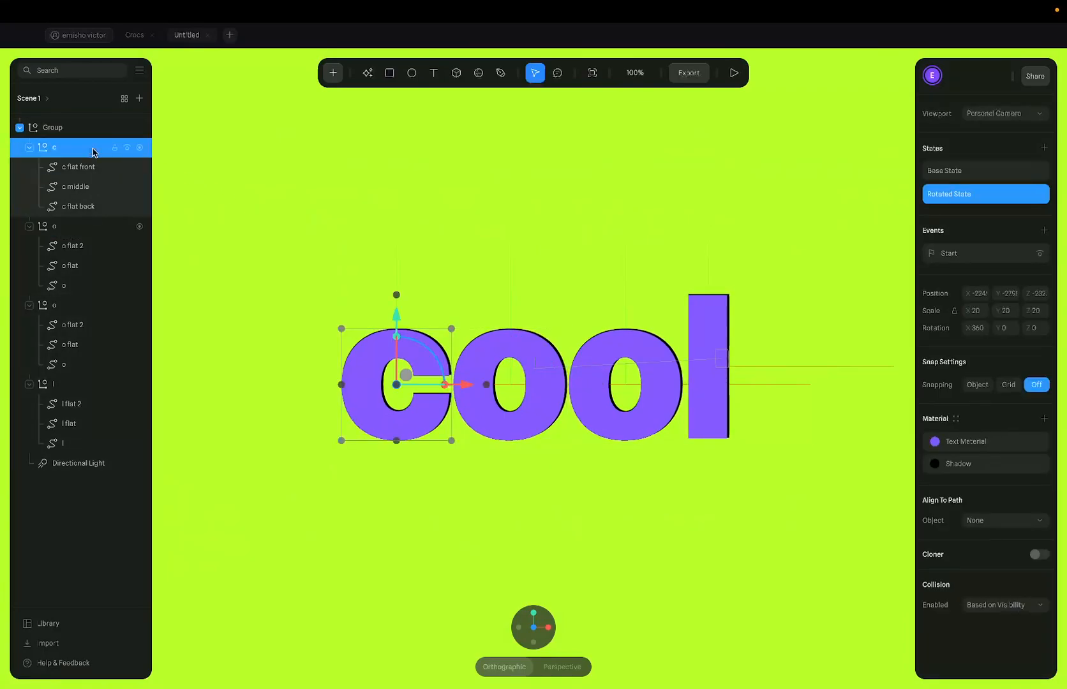
left_click(982, 254)
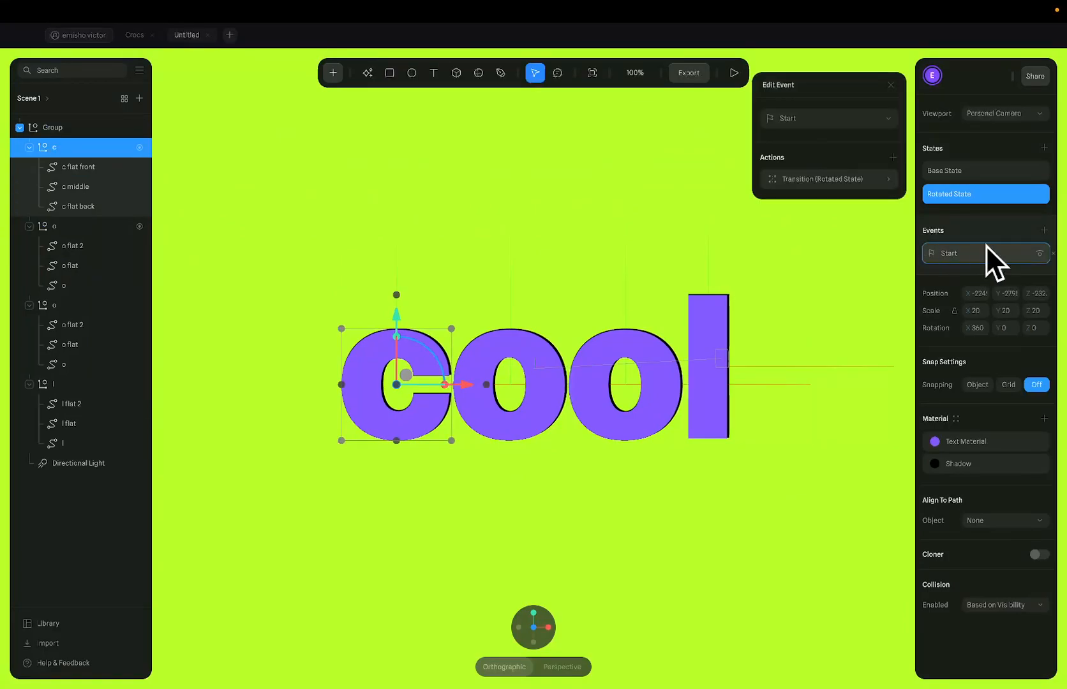
left_click(839, 180)
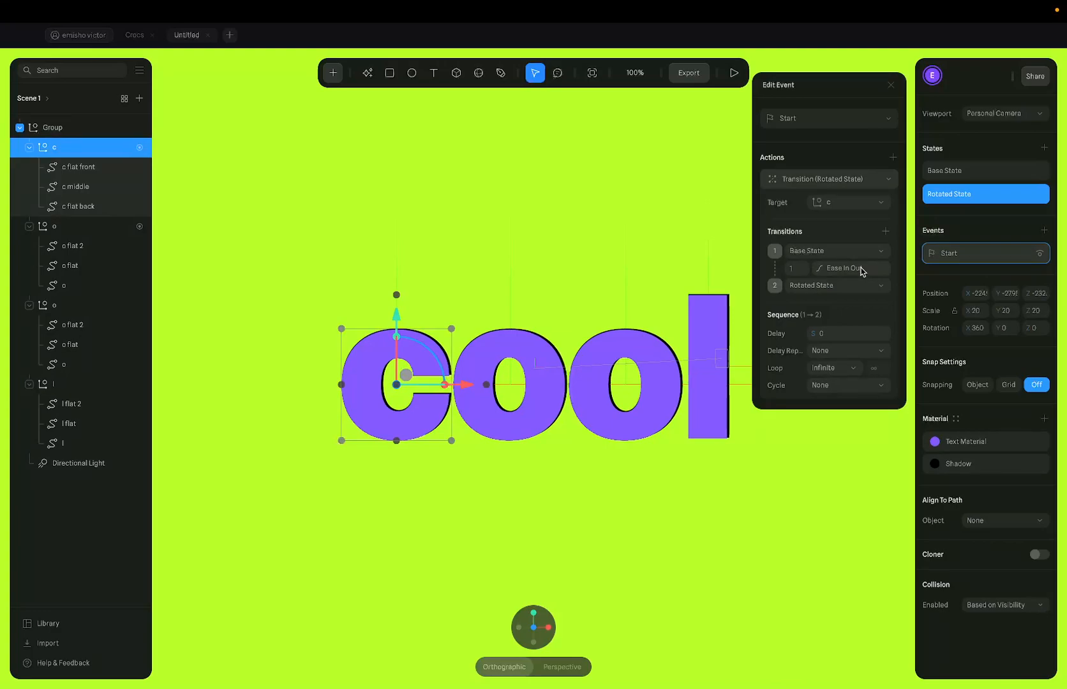
left_click(862, 269)
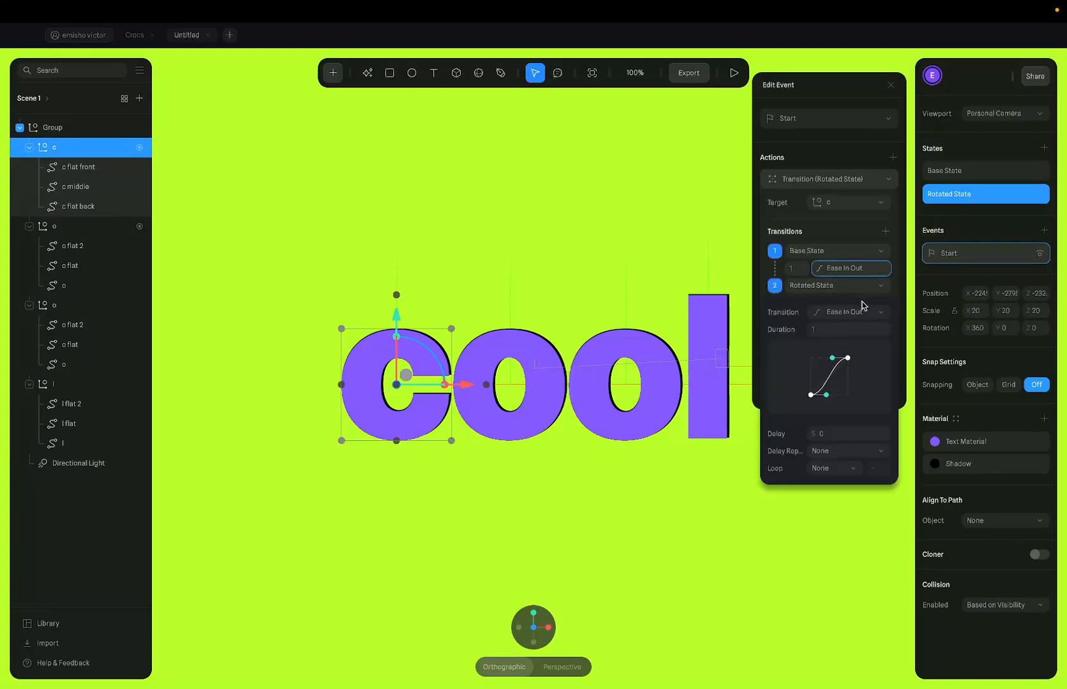
left_click(847, 248)
left_click(845, 267)
left_click(849, 314)
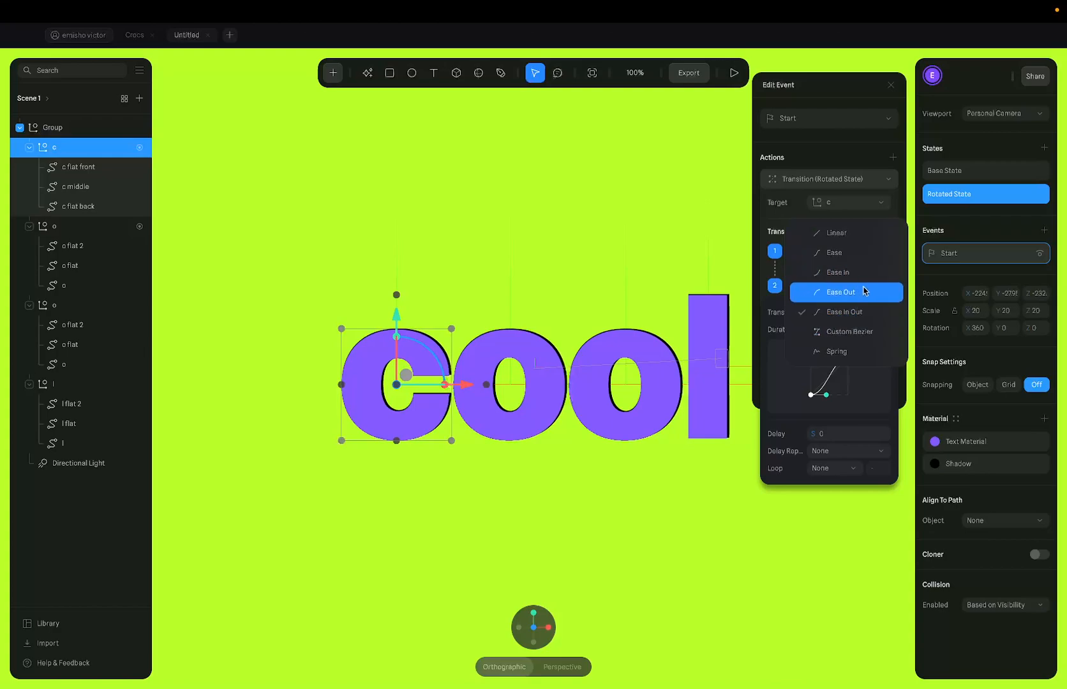
left_click(868, 352)
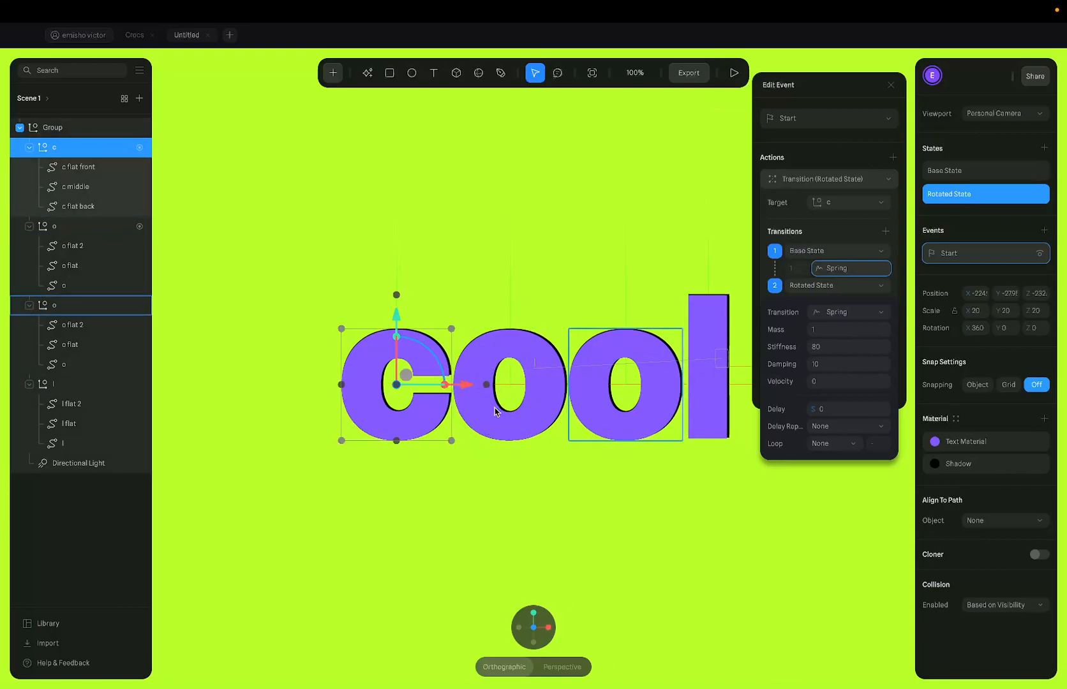
left_click(734, 73)
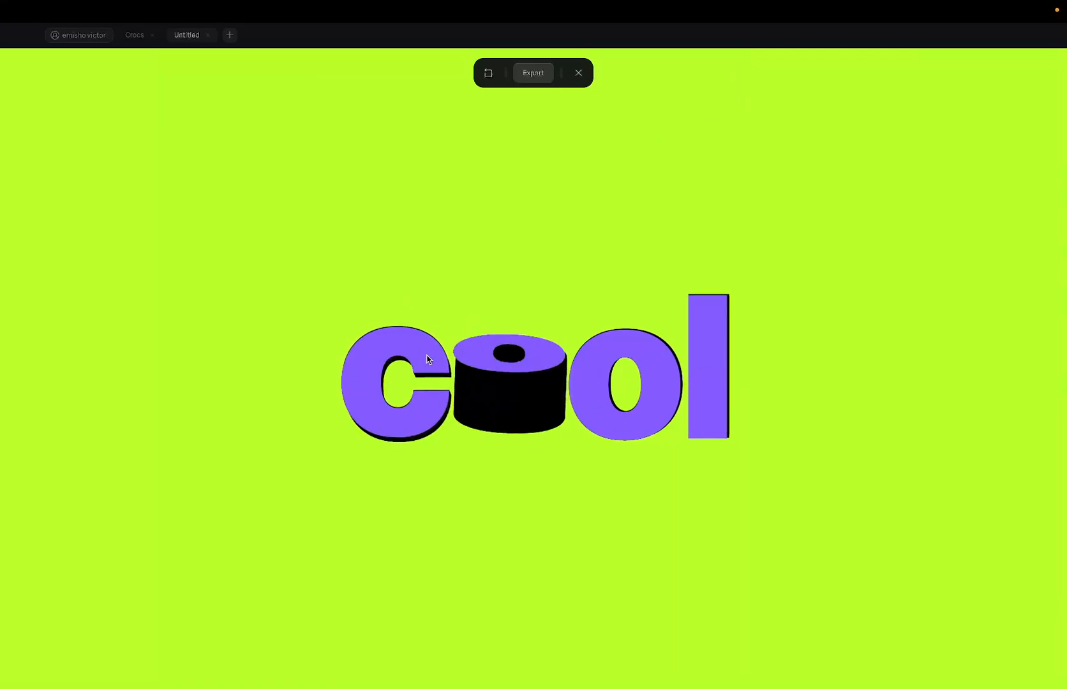
left_click(583, 75)
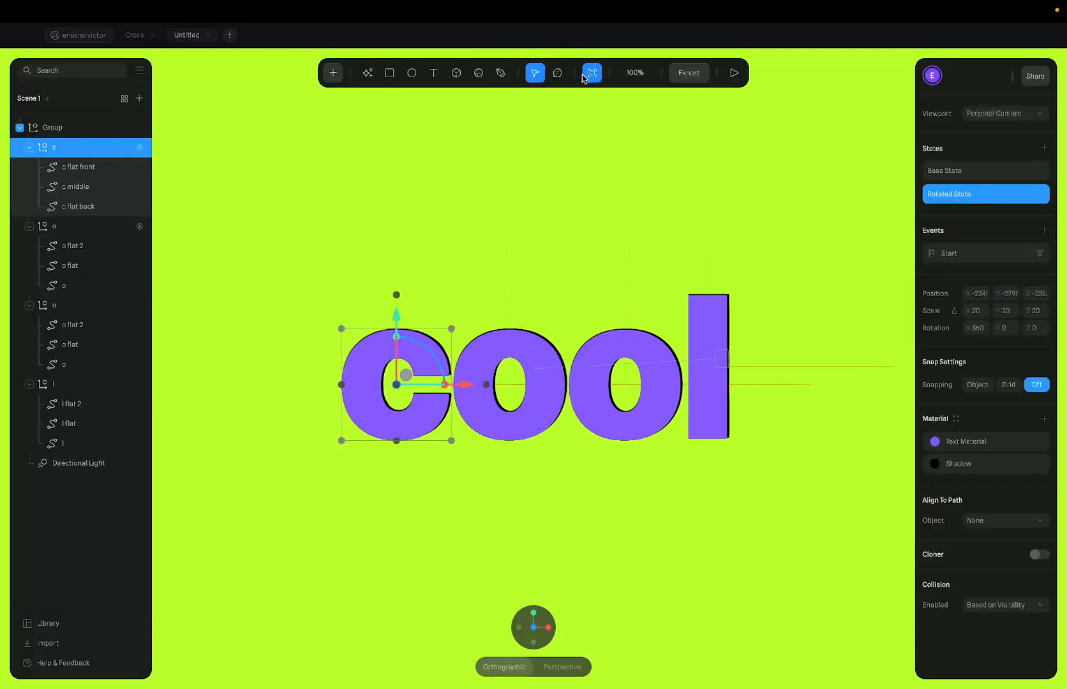
Set the mass of the letter c's Spring transition to 10
left_click(983, 254)
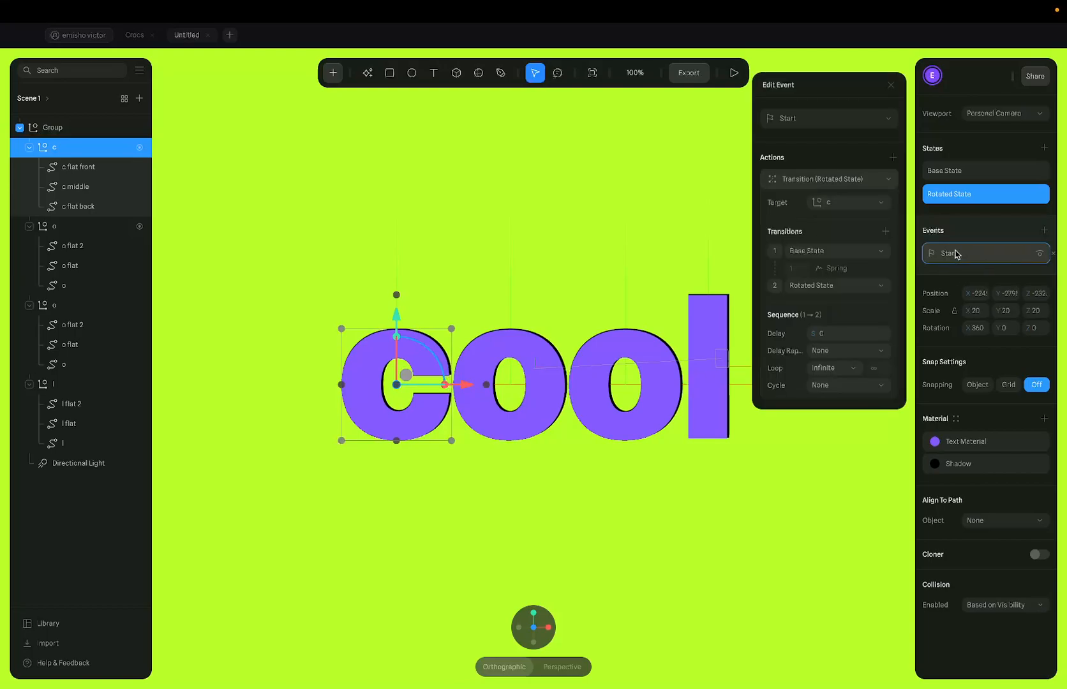
left_click(839, 270)
left_click(839, 271)
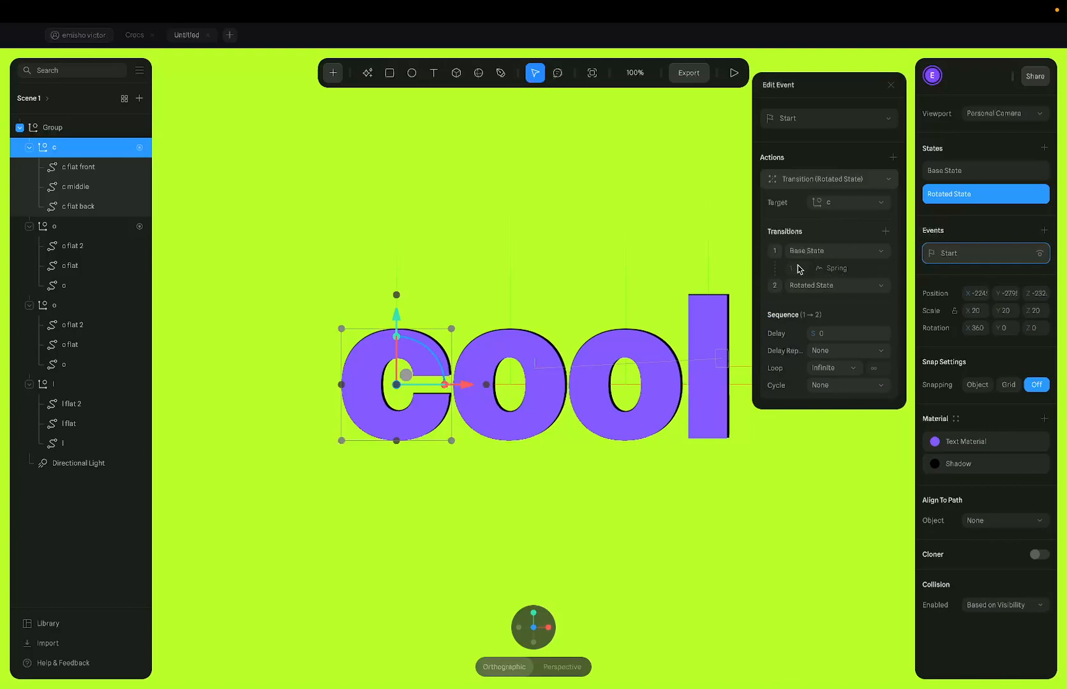
left_click(832, 269)
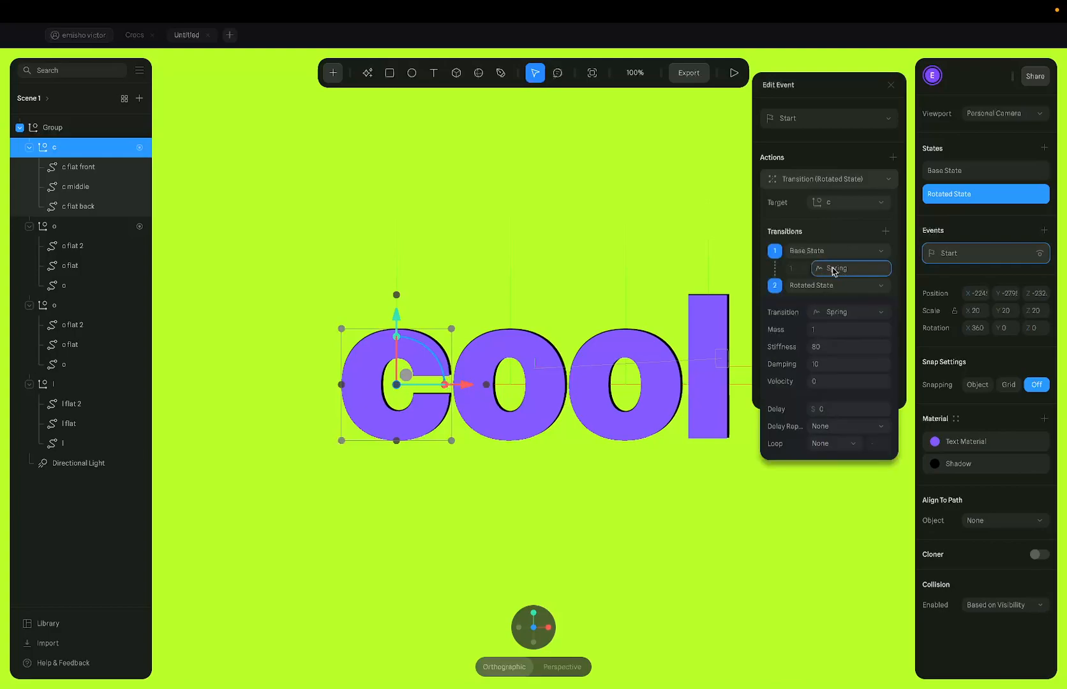
key("Return")
left_click(844, 351)
left_click(822, 332)
Set the loop inside the letter c's Spring transition settings to Infinite and preview the animation
left_click(834, 444)
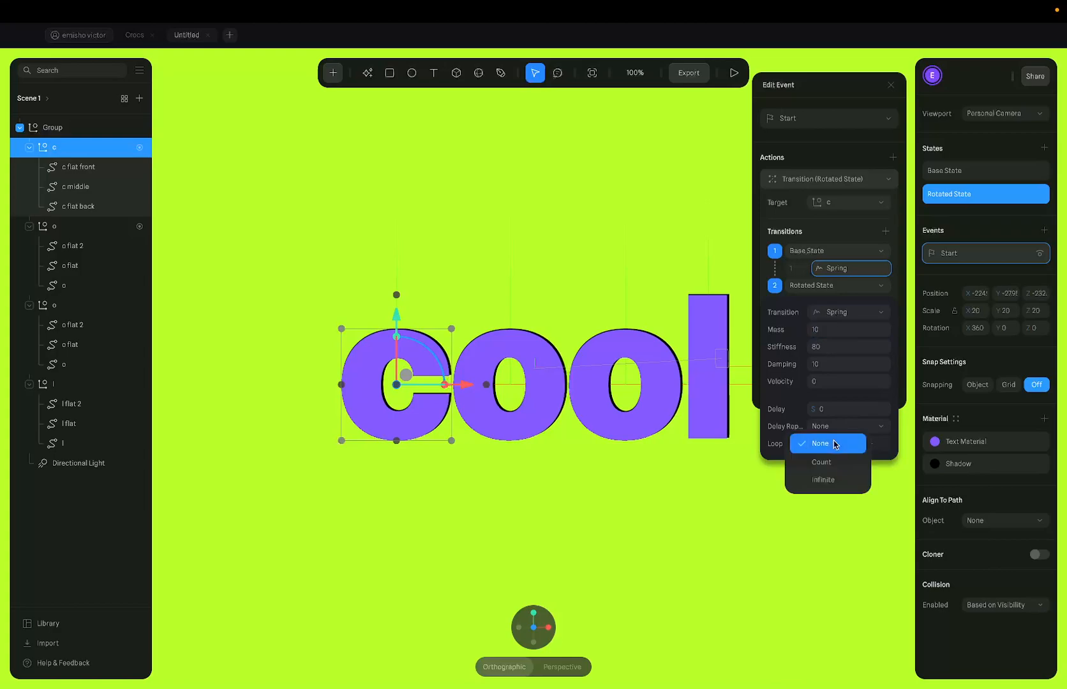
left_click(830, 481)
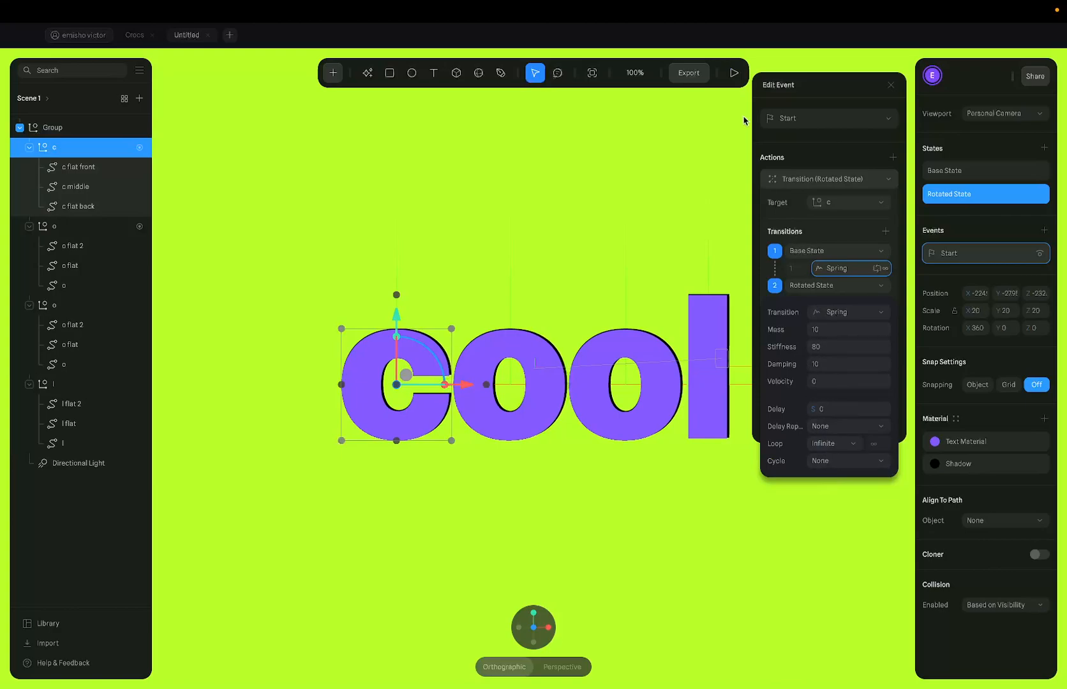
left_click(734, 74)
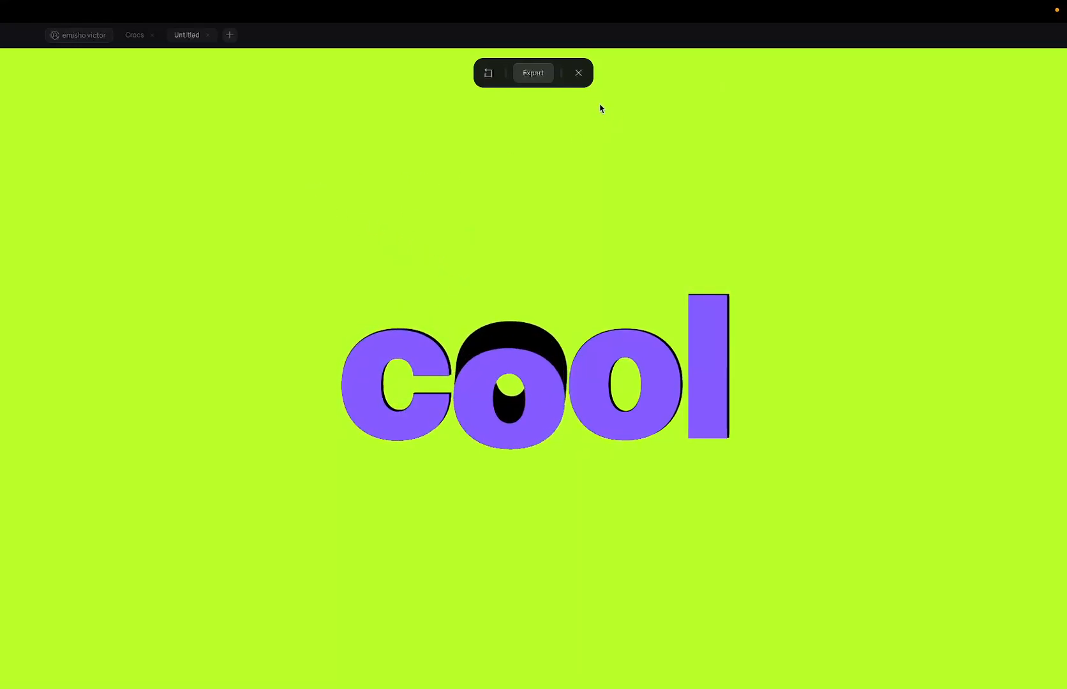
Examine the Spring transition settings of the outer letter c group's Start event in the Crocs file
left_click(578, 72)
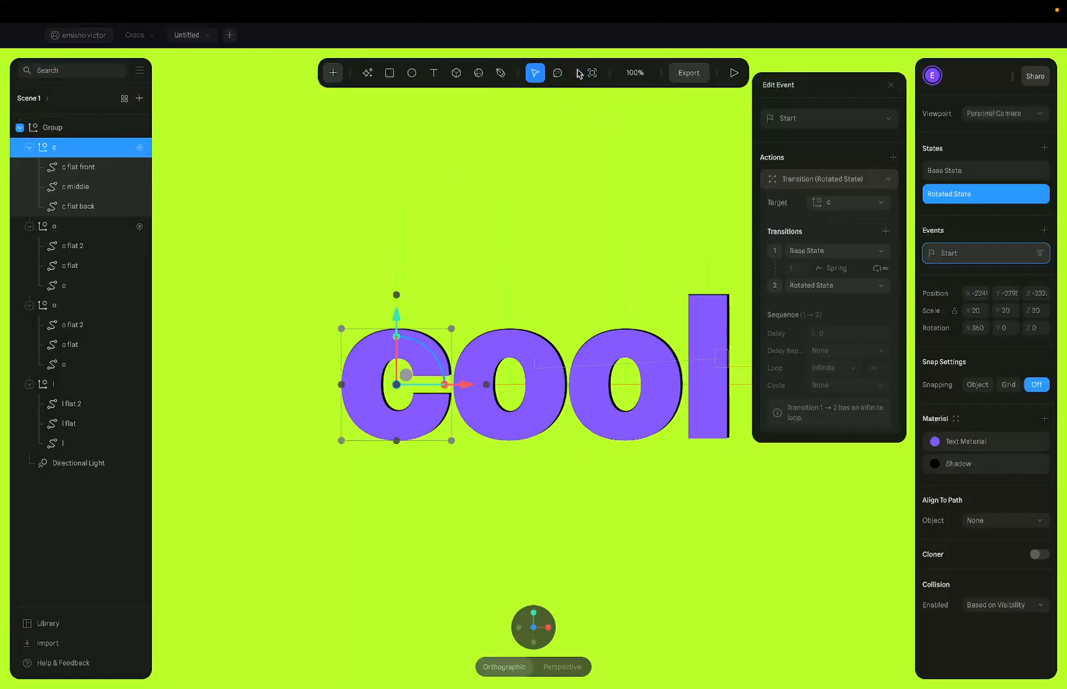
left_click(835, 269)
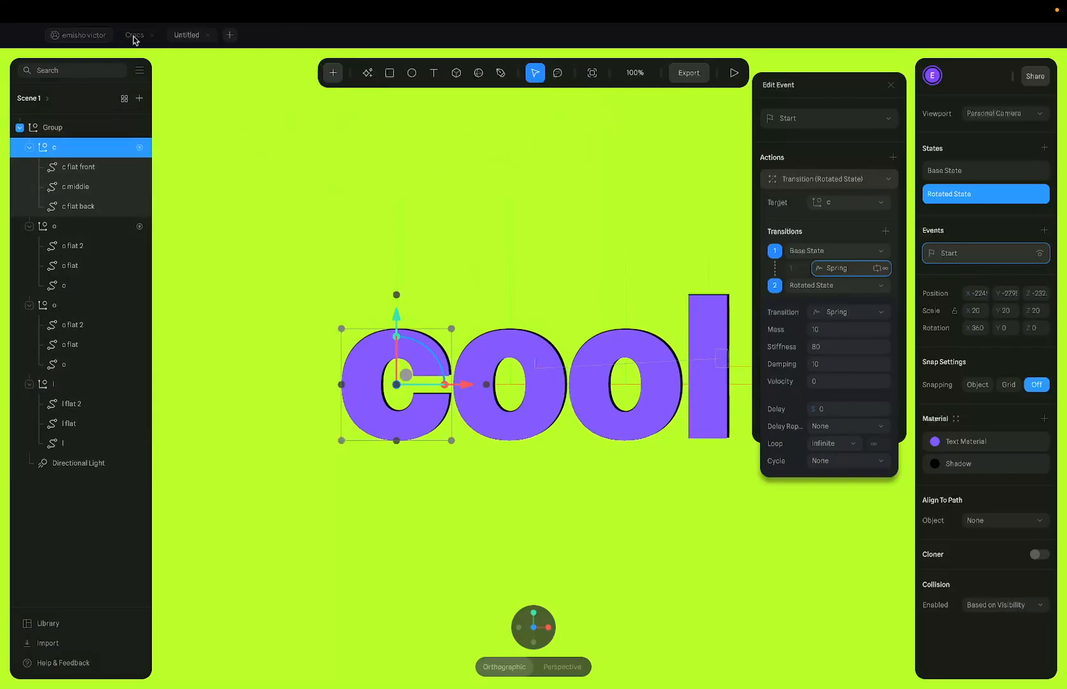
left_click(134, 35)
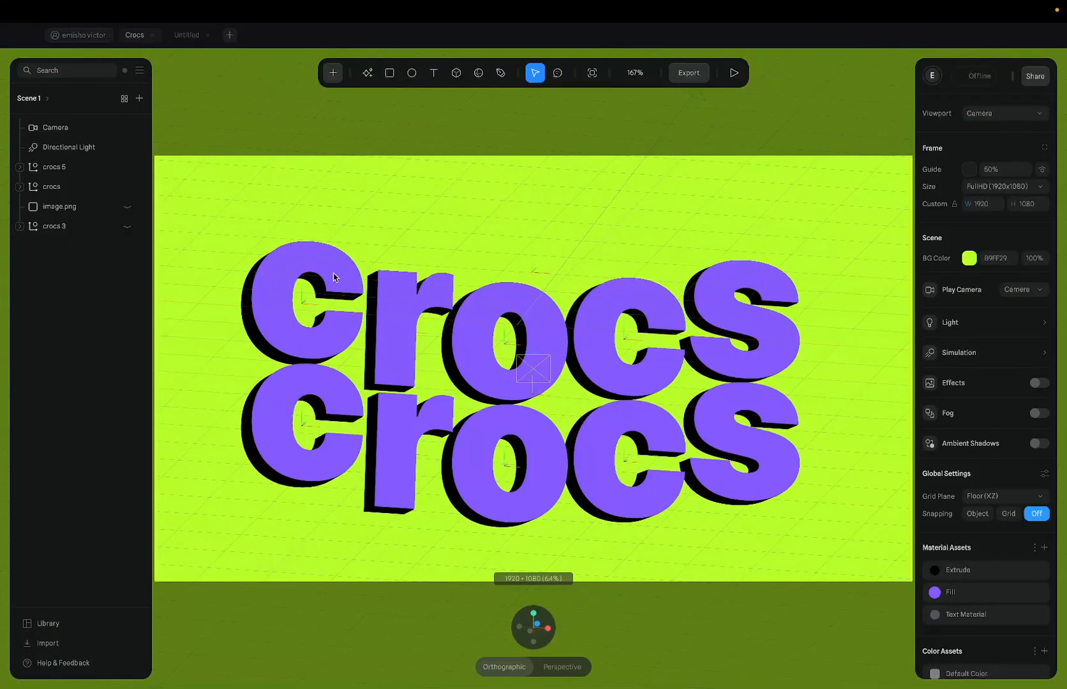
left_click(305, 291)
double_click(305, 291)
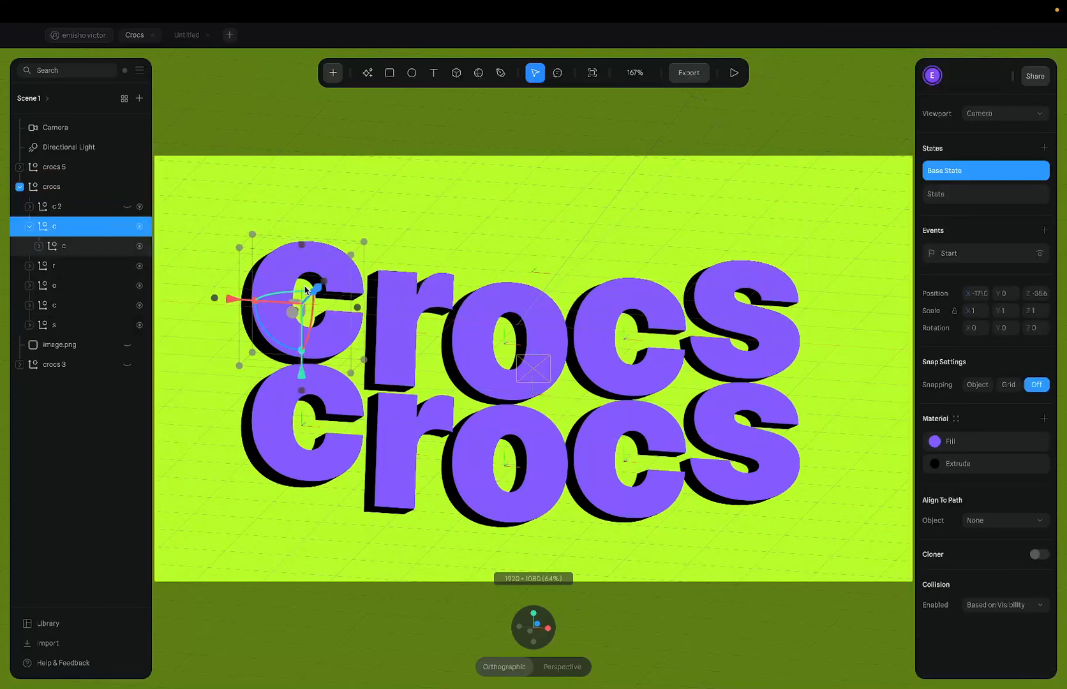
left_click(958, 256)
left_click(843, 180)
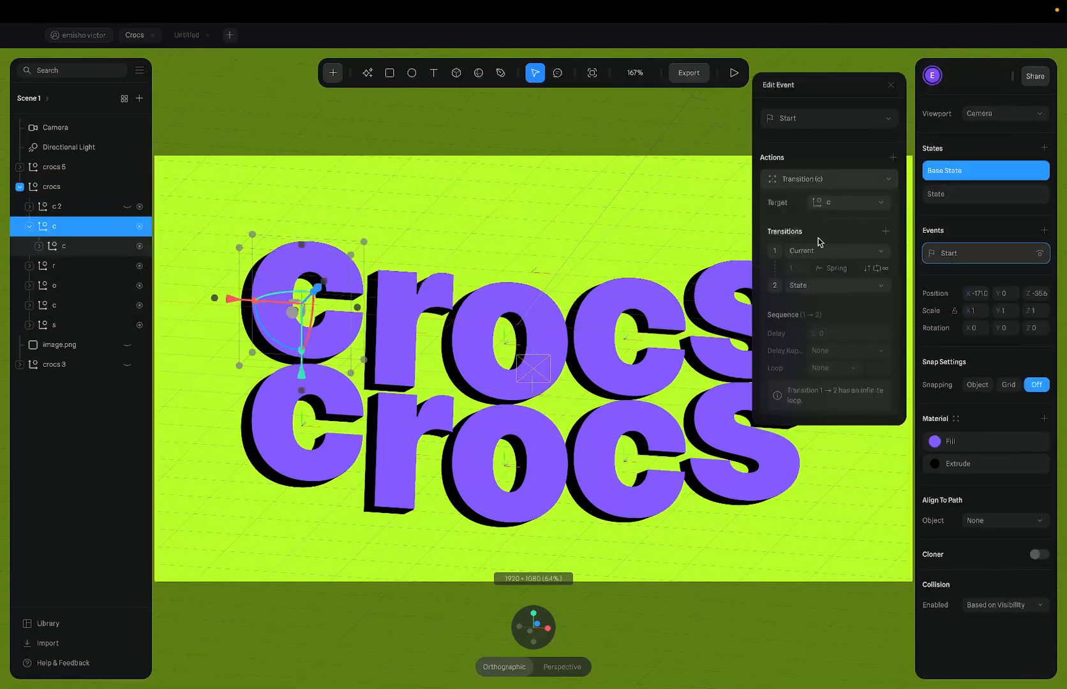
left_click(837, 268)
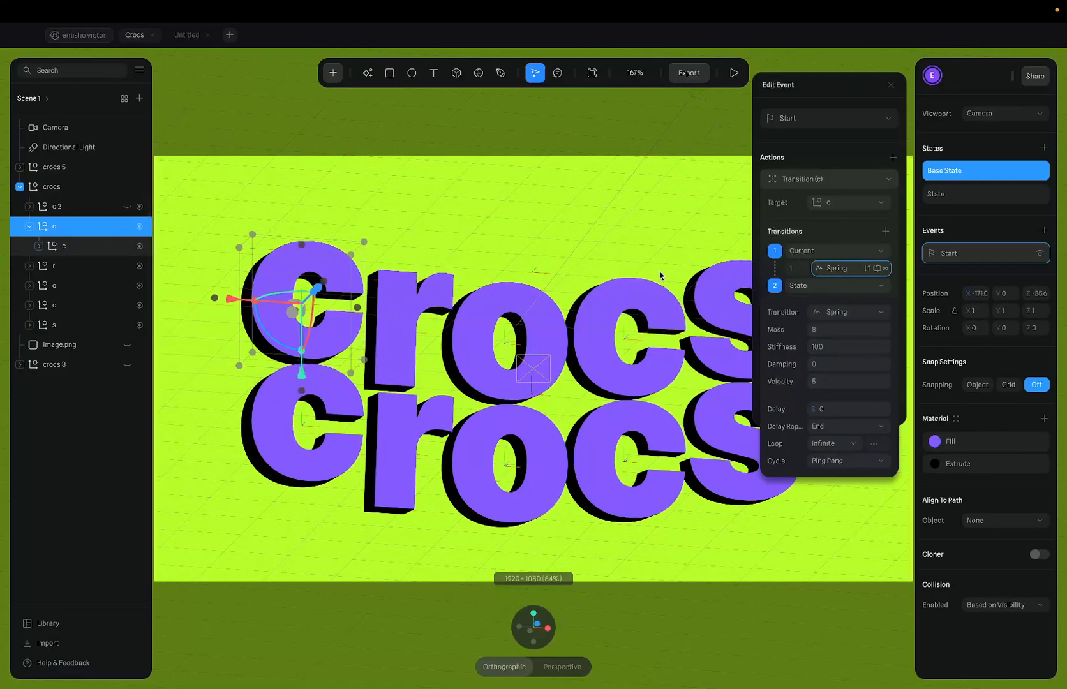
Examine the Spring transition settings of the nested letter c group in the Crocs file and return to the Untitled file
left_click(78, 246)
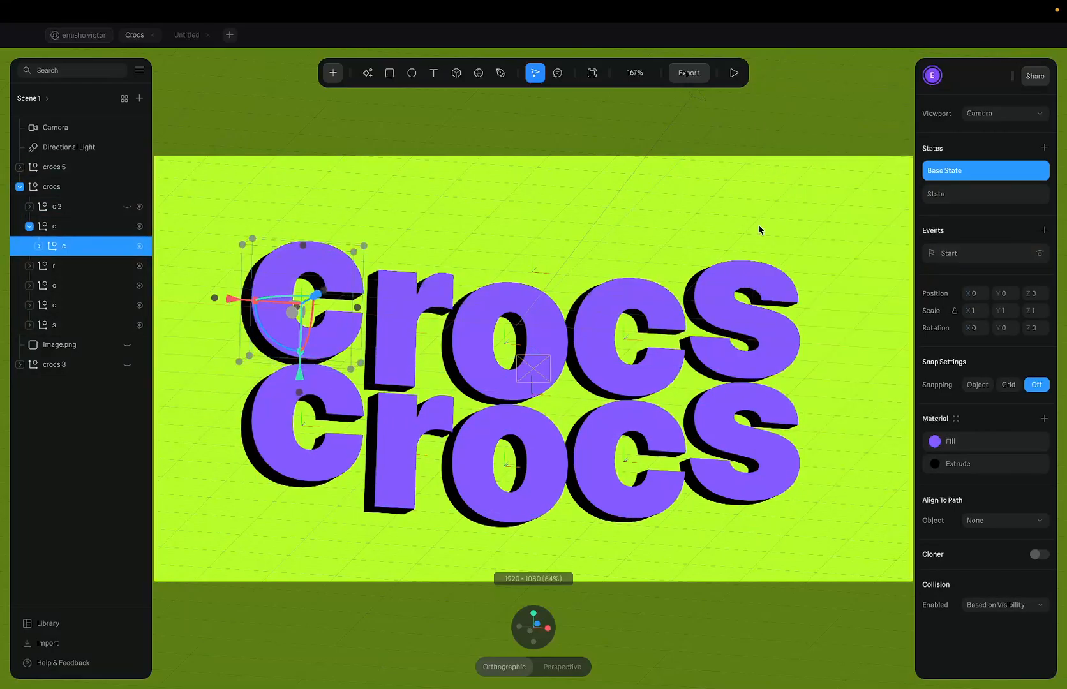
left_click(947, 254)
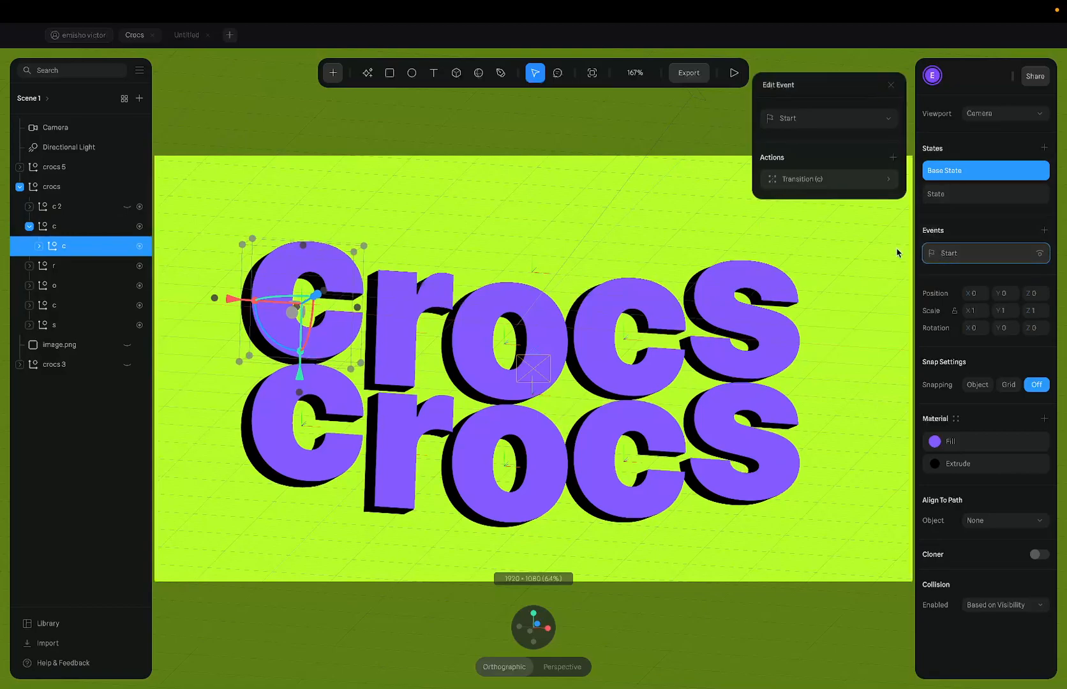
left_click(843, 180)
left_click(838, 268)
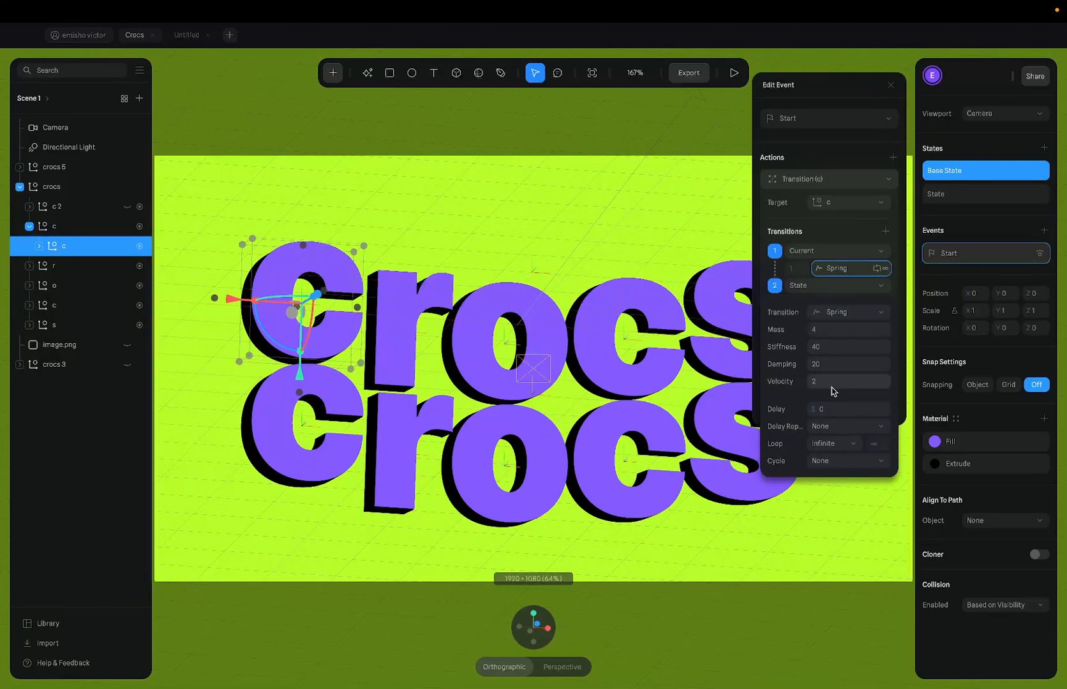
left_click(182, 42)
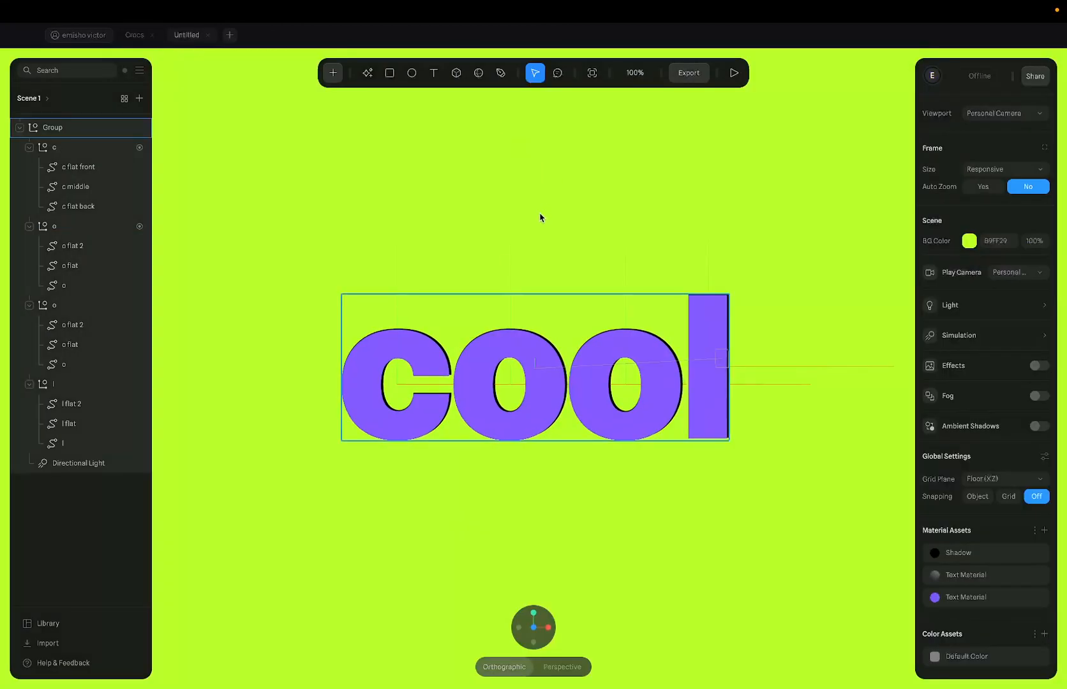
Set the mass to 4 and the stiffness to 40 in the letter c's Spring transition
left_click(408, 354)
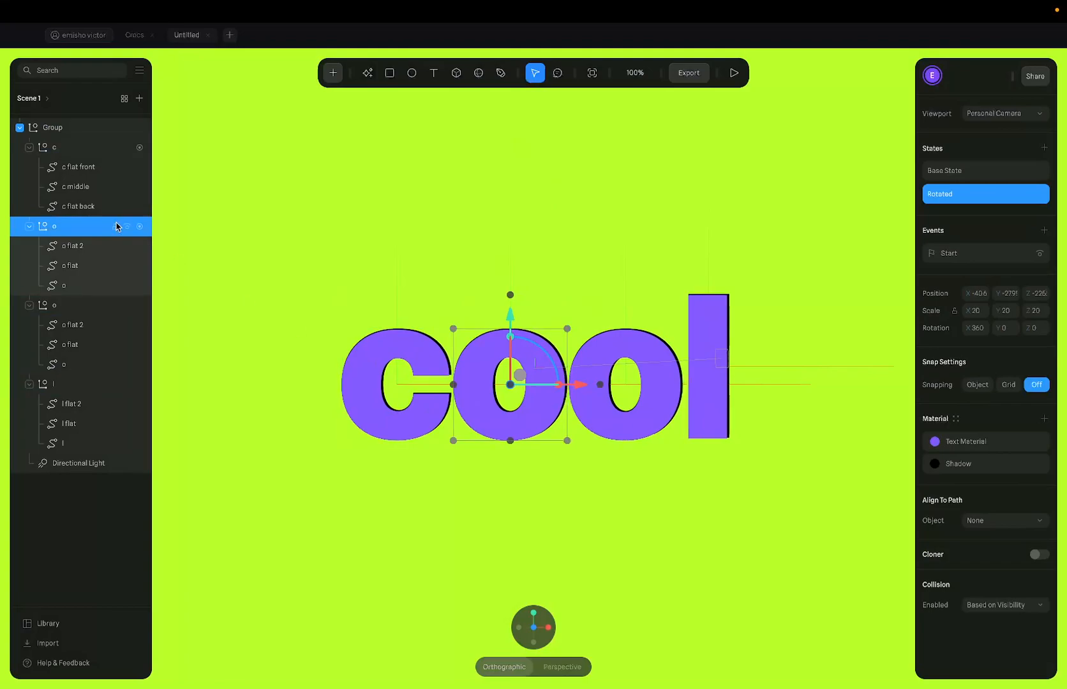
left_click(90, 155)
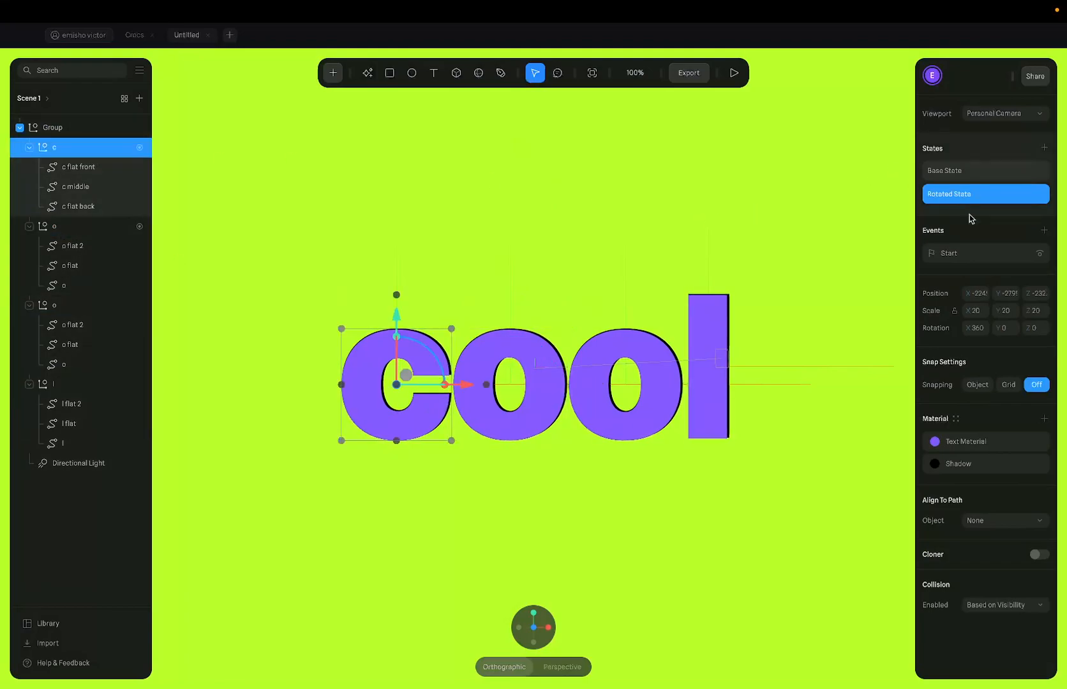
left_click(977, 252)
left_click(840, 179)
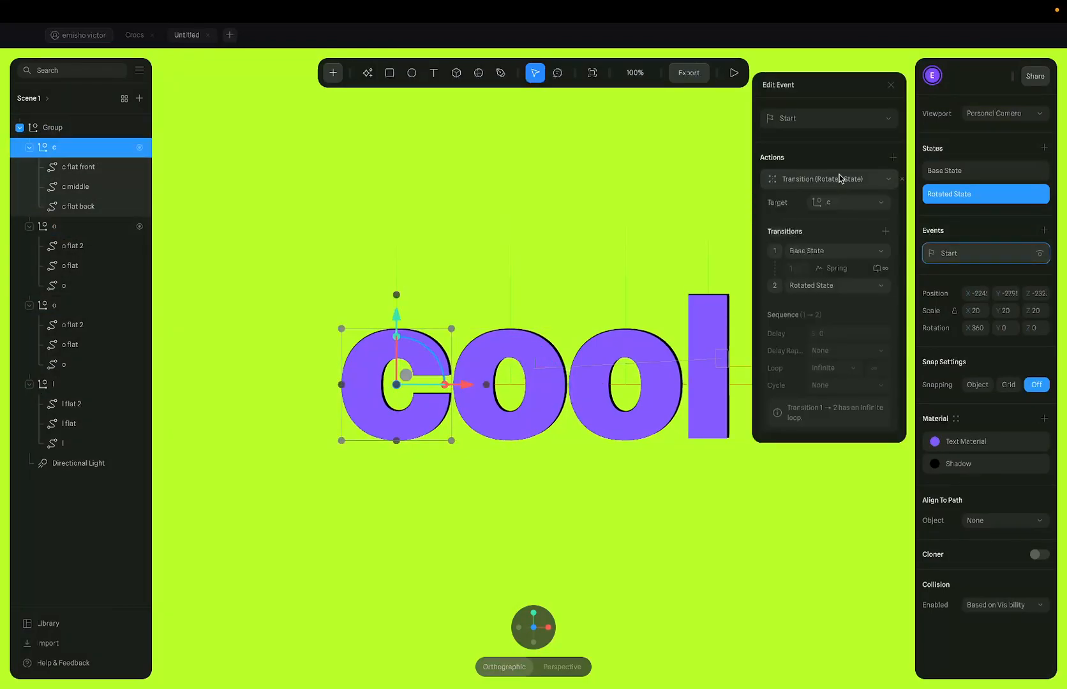
left_click(832, 268)
left_click(833, 329)
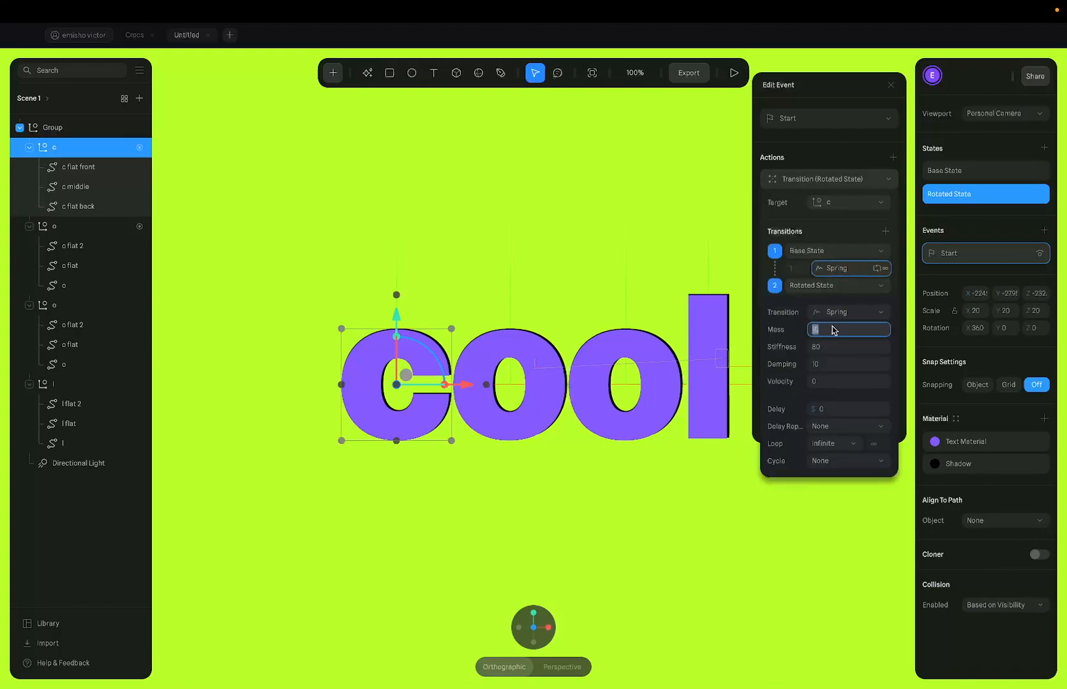
type("4")
left_click(832, 348)
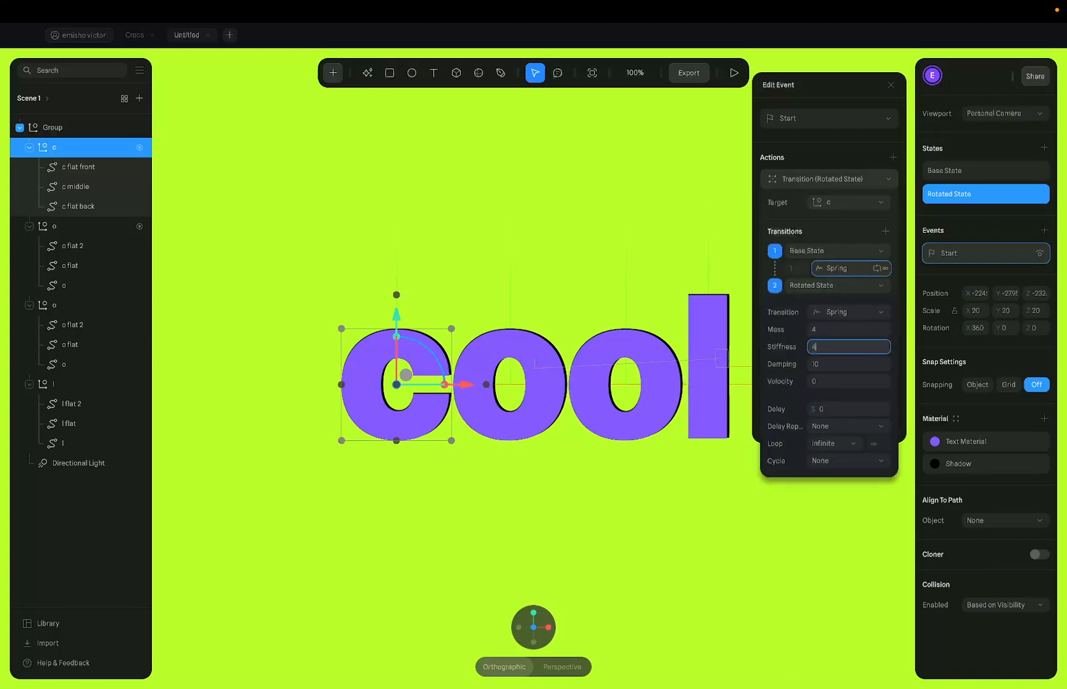
type("40")
Set the damping to 20 and the velocity to 2 in the letter c's Spring transition and preview the animation
left_click(824, 365)
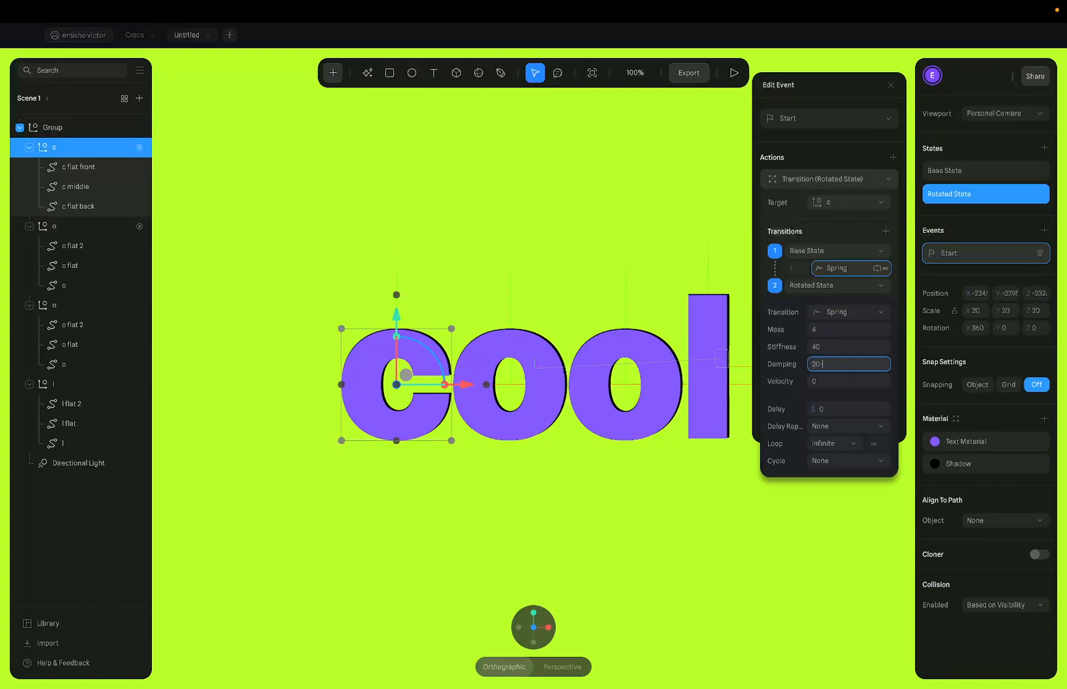
type("20")
left_click(831, 381)
type("2")
key("Return")
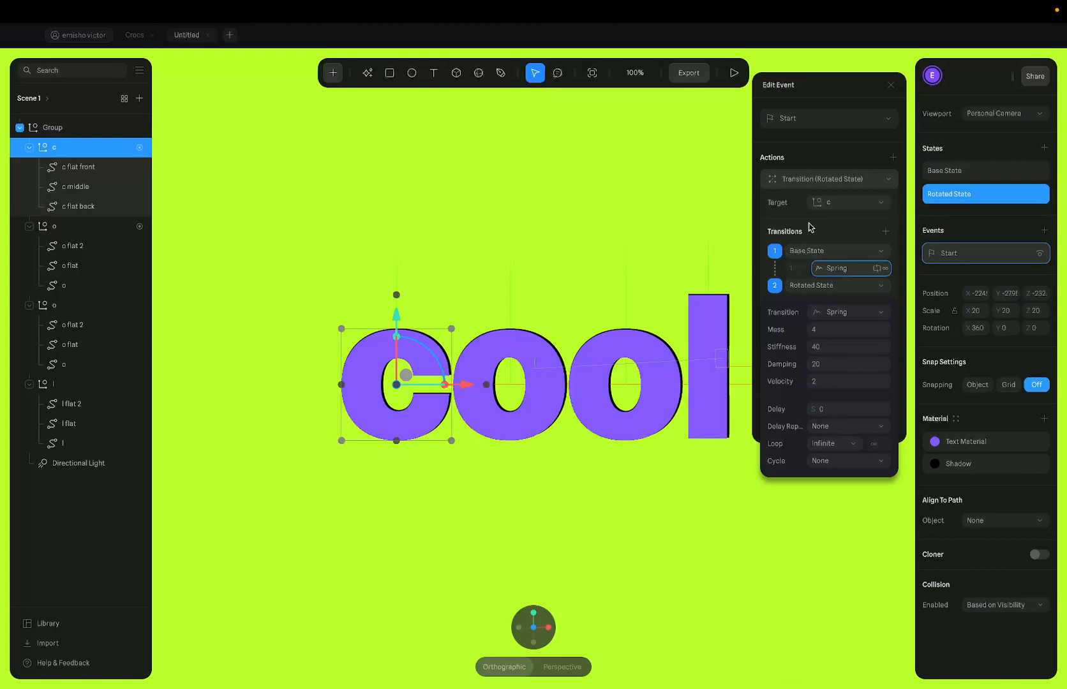
left_click(735, 74)
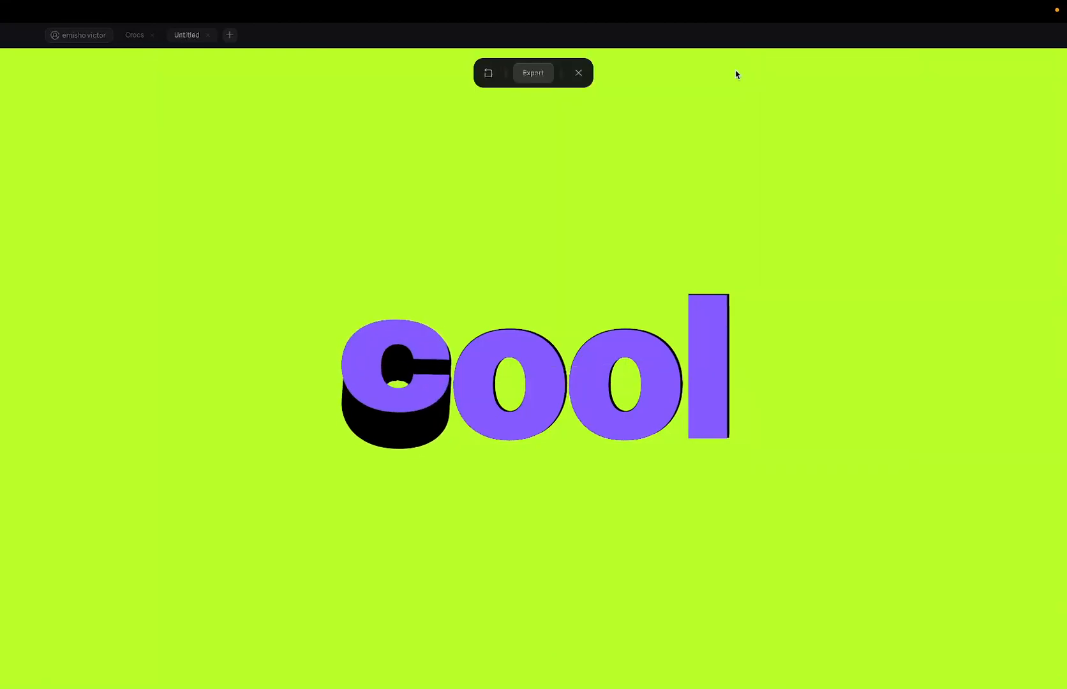
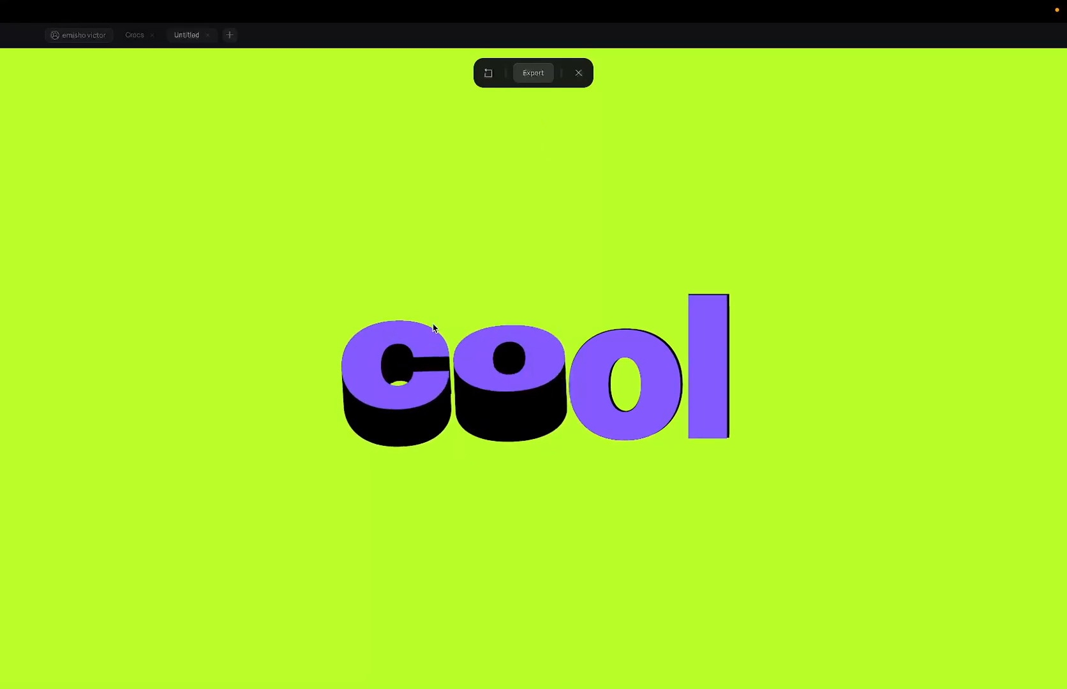
left_click(578, 73)
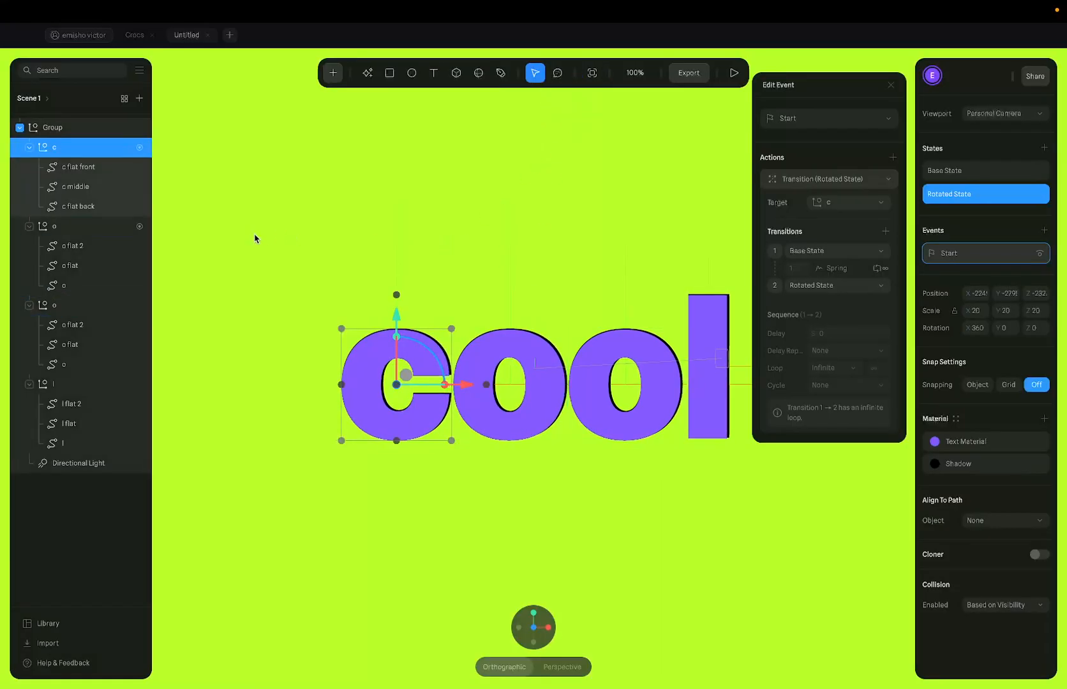
Change the easing of the first letter o's Start transition to Spring
left_click(64, 226)
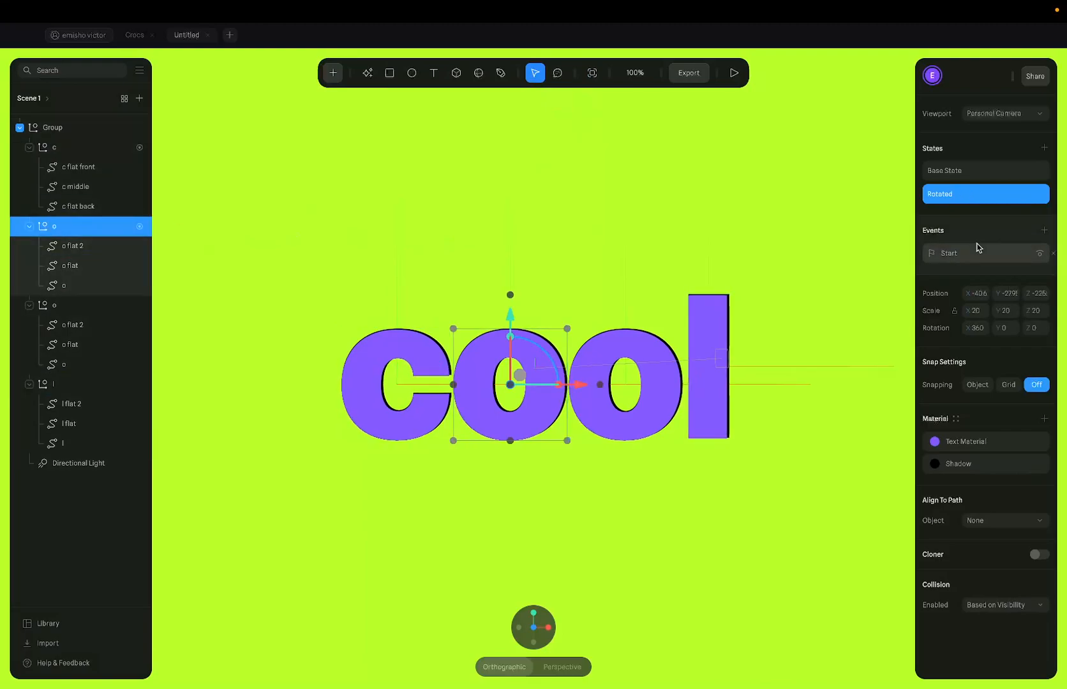
left_click(954, 252)
left_click(830, 177)
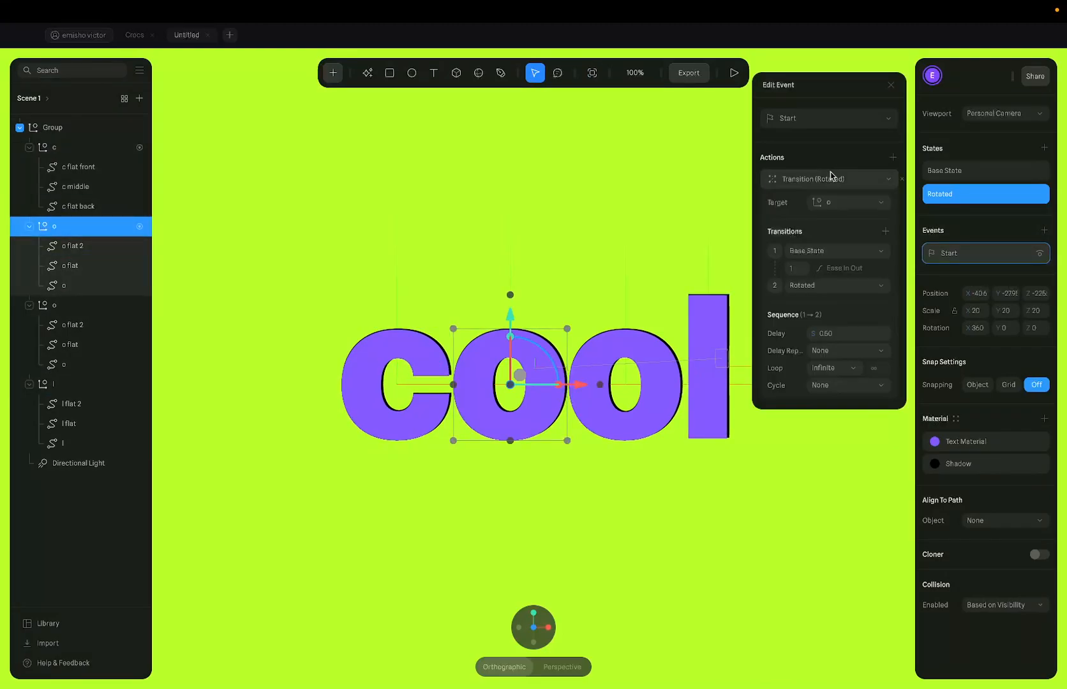
left_click(833, 268)
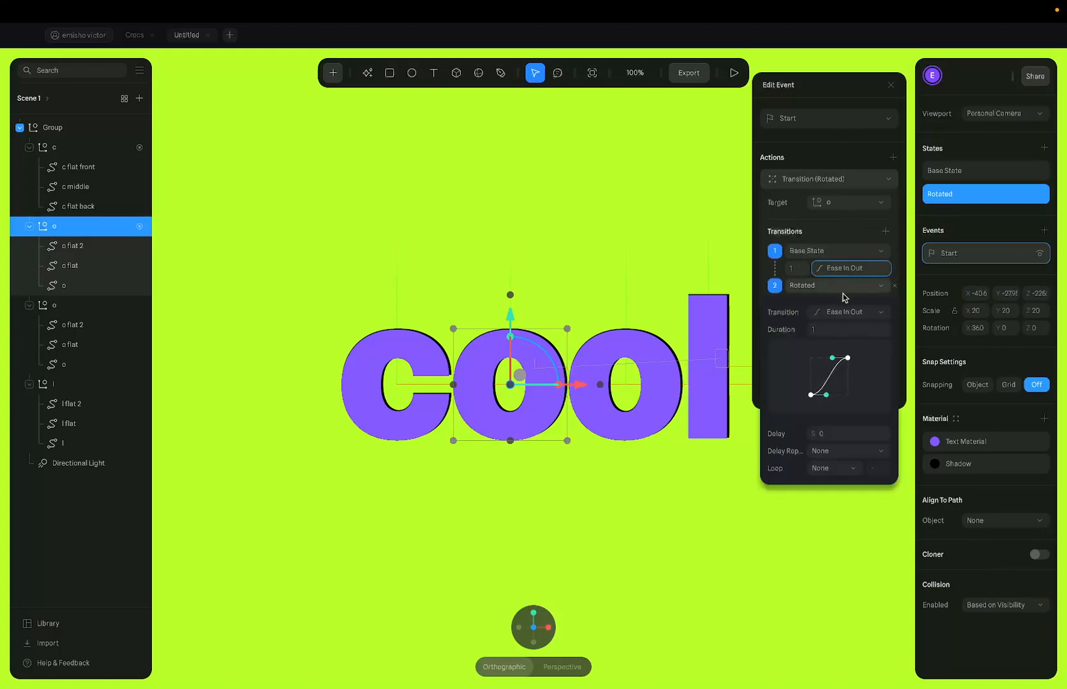
left_click(850, 309)
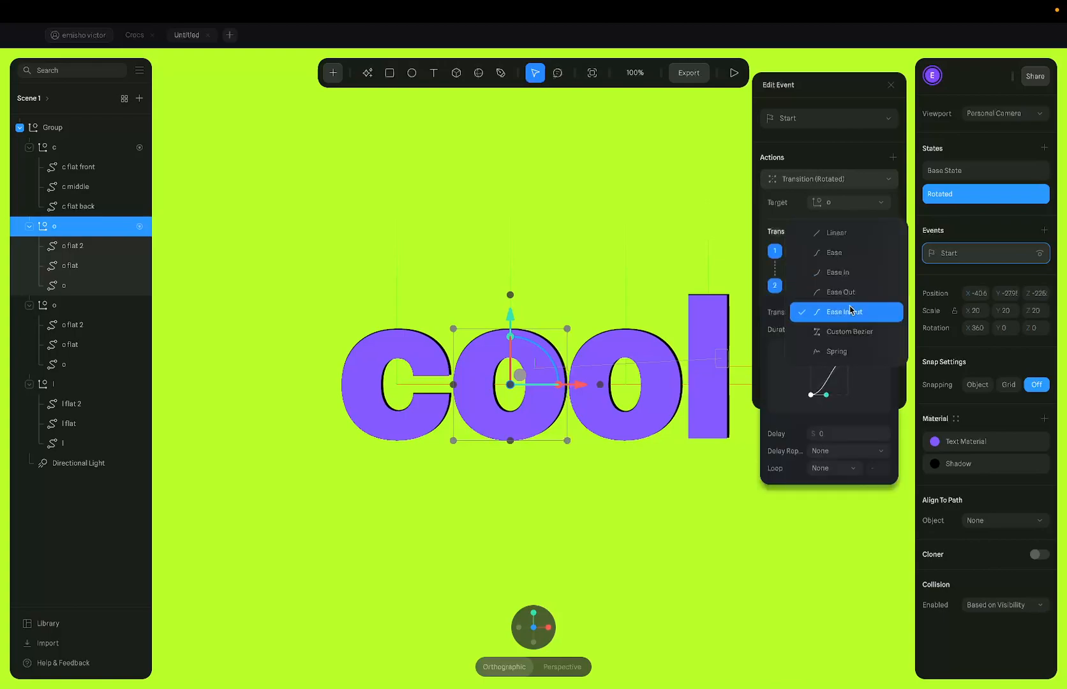
left_click(854, 351)
Set the first letter o's Spring transition to mass 4, stiffness 40, damping 20 and velocity 2
left_click(832, 329)
type("4")
left_click(828, 347)
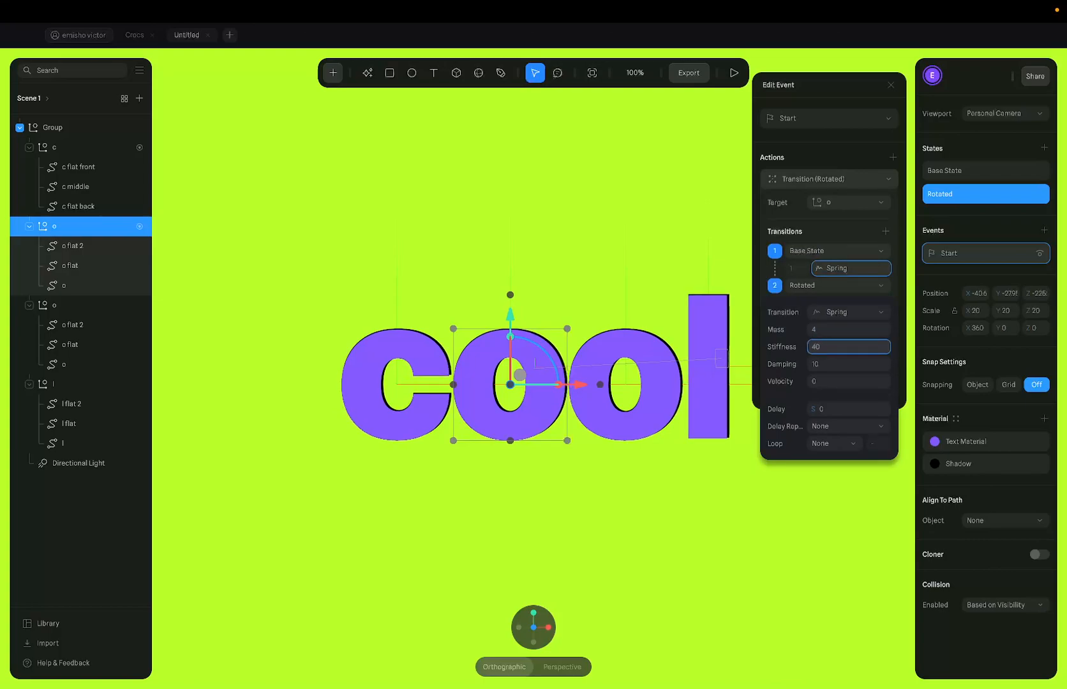
type("40")
left_click(840, 367)
left_click(834, 382)
type("2")
Give the first letter o's Spring transition a 0.5-second delay and an Infinite loop, and preview the animation
left_click(829, 408)
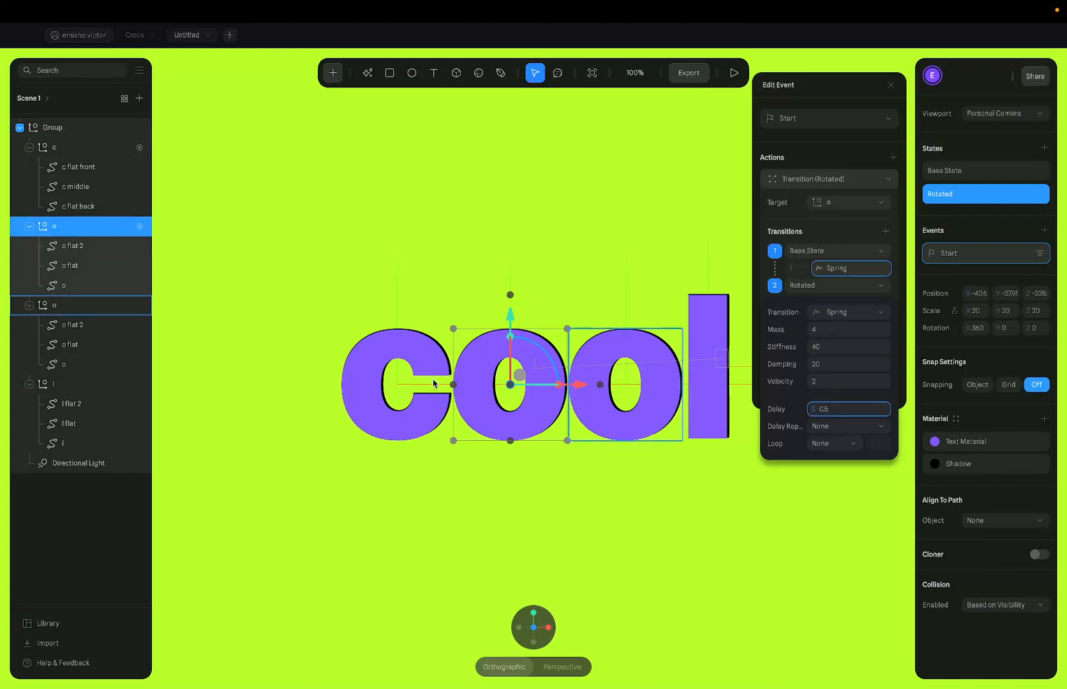
left_click(734, 73)
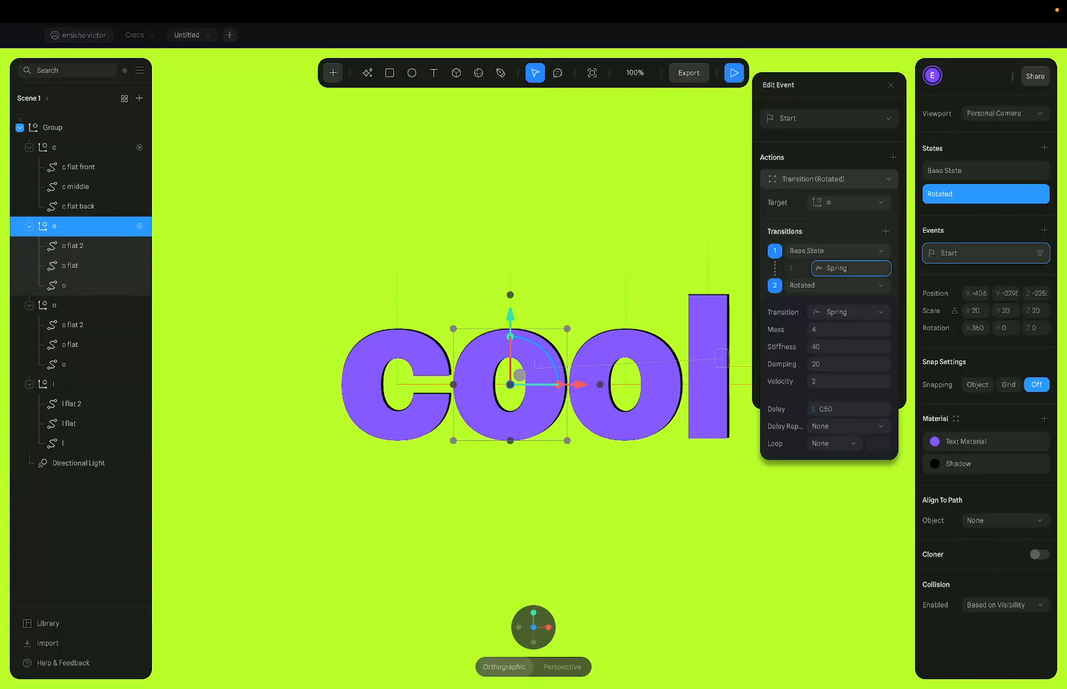
left_click(824, 443)
left_click(823, 479)
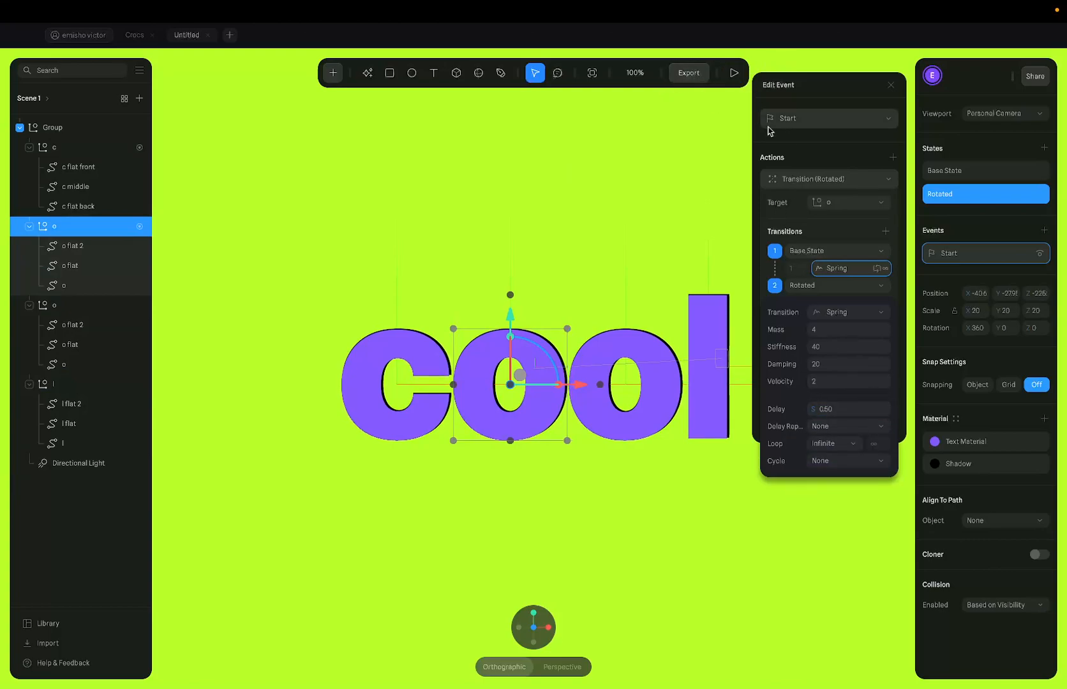
left_click(734, 73)
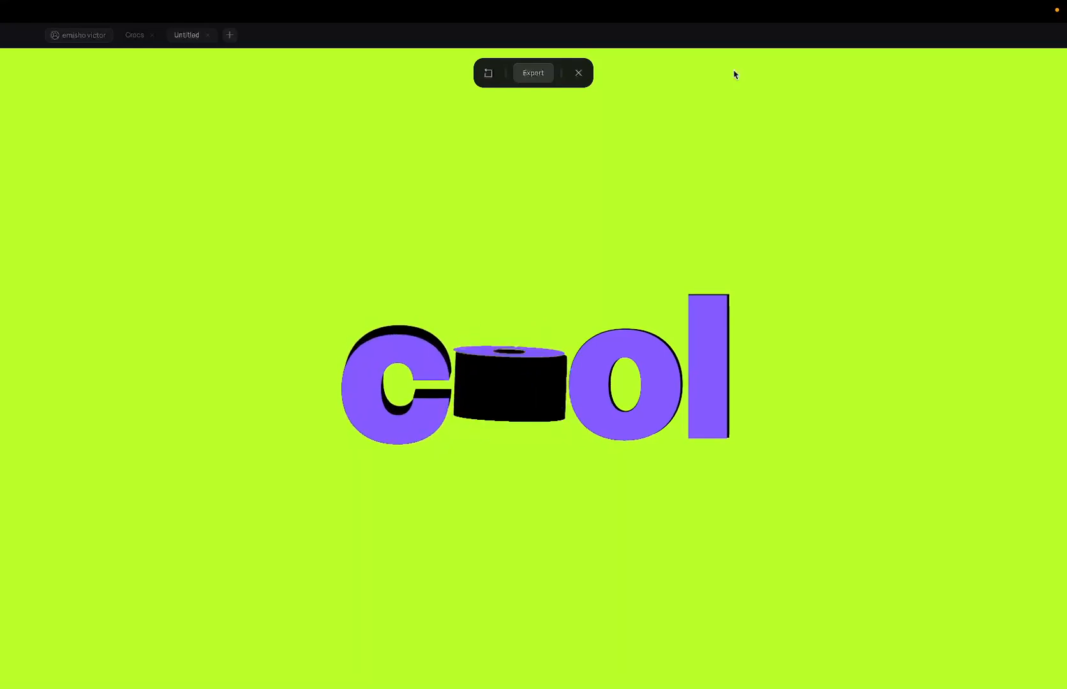
left_click(580, 73)
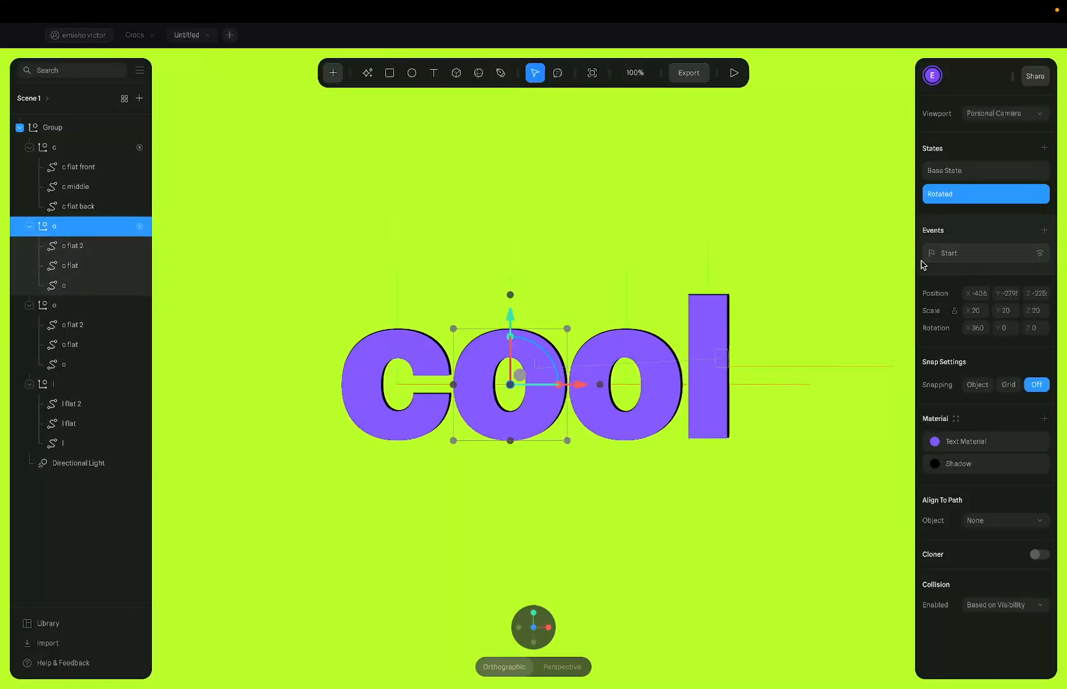
Set the delay inside the first letter o's Spring transition settings to 0.1 seconds
left_click(967, 255)
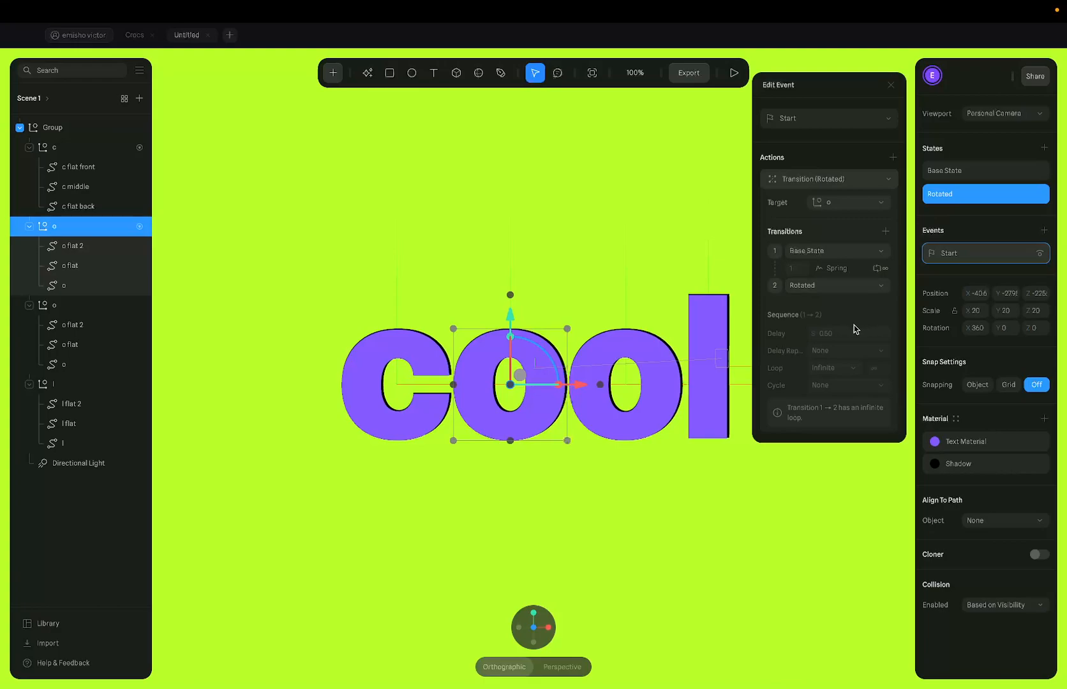
left_click(840, 273)
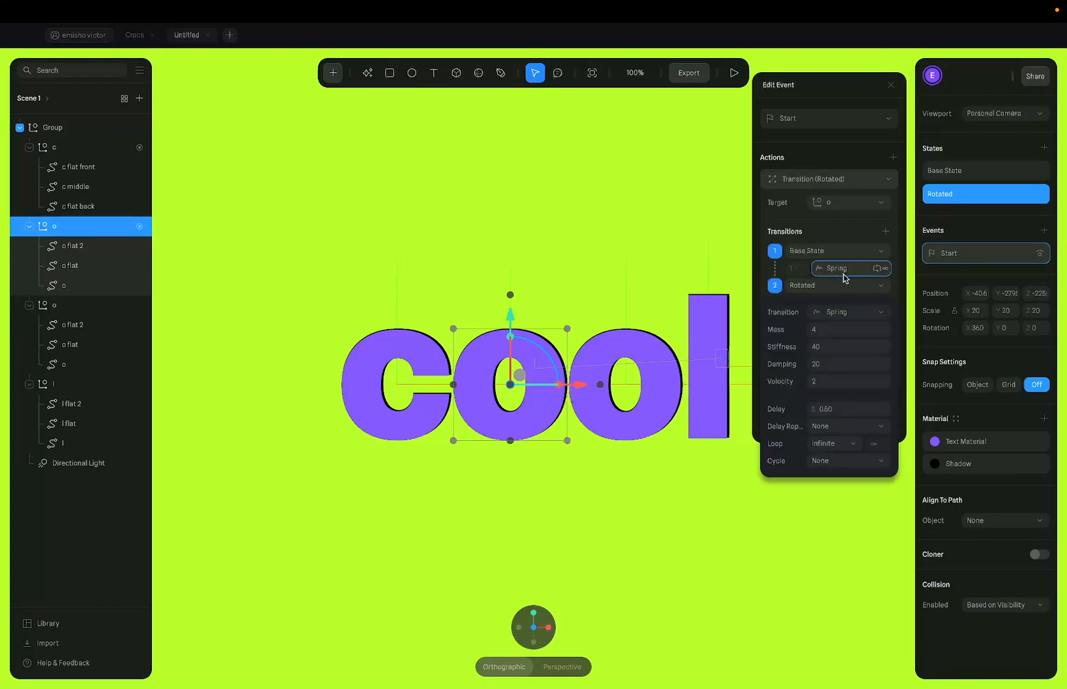
left_click(839, 272)
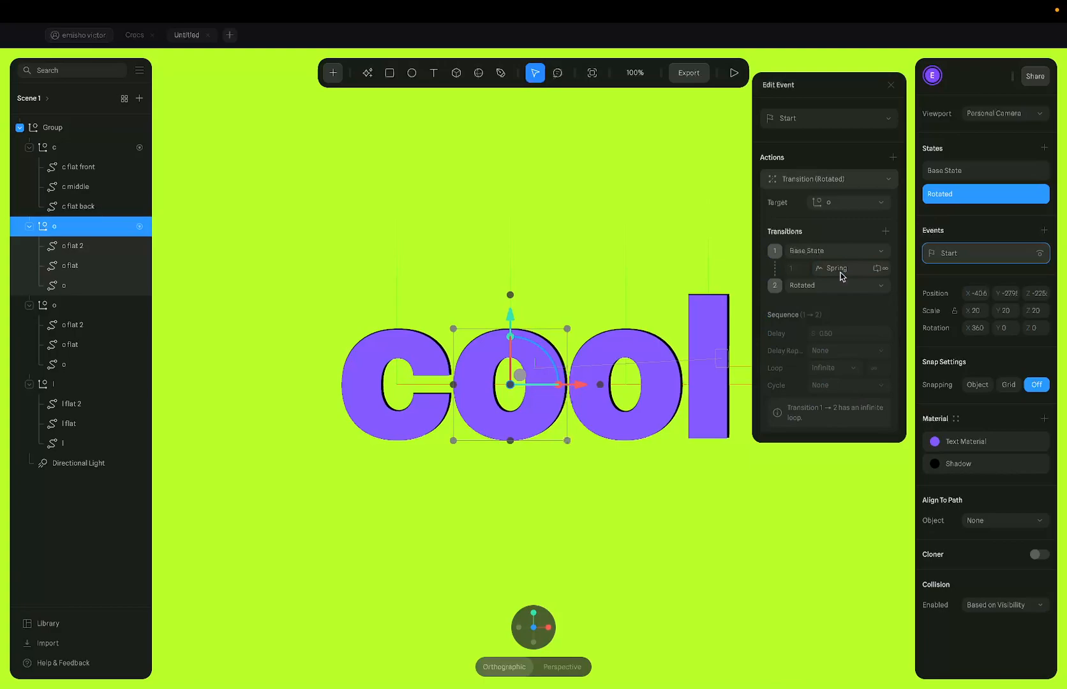
left_click(842, 273)
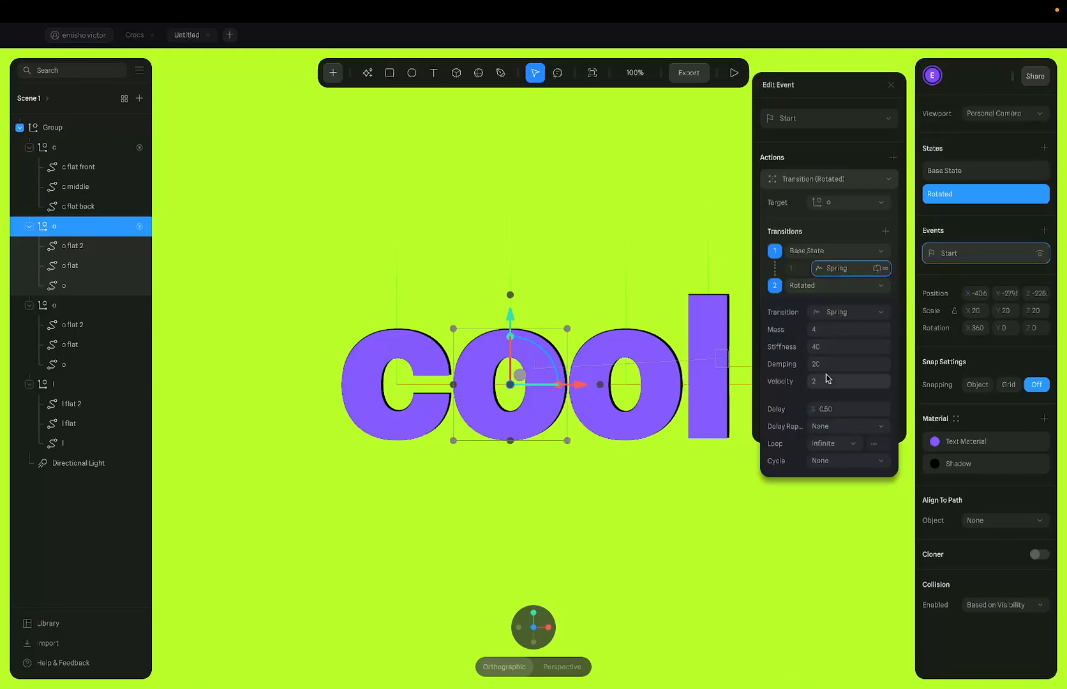
left_click(834, 410)
type("01")
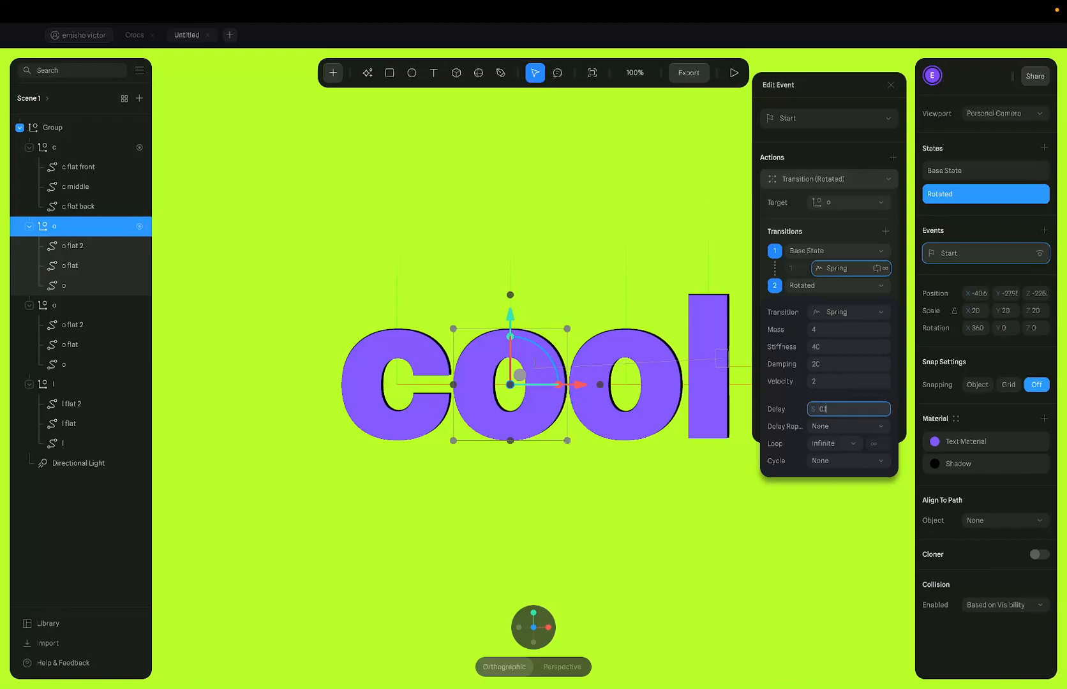
Apply the 0.1-second delay to the first letter o's Spring transition and preview the animation
key("Return")
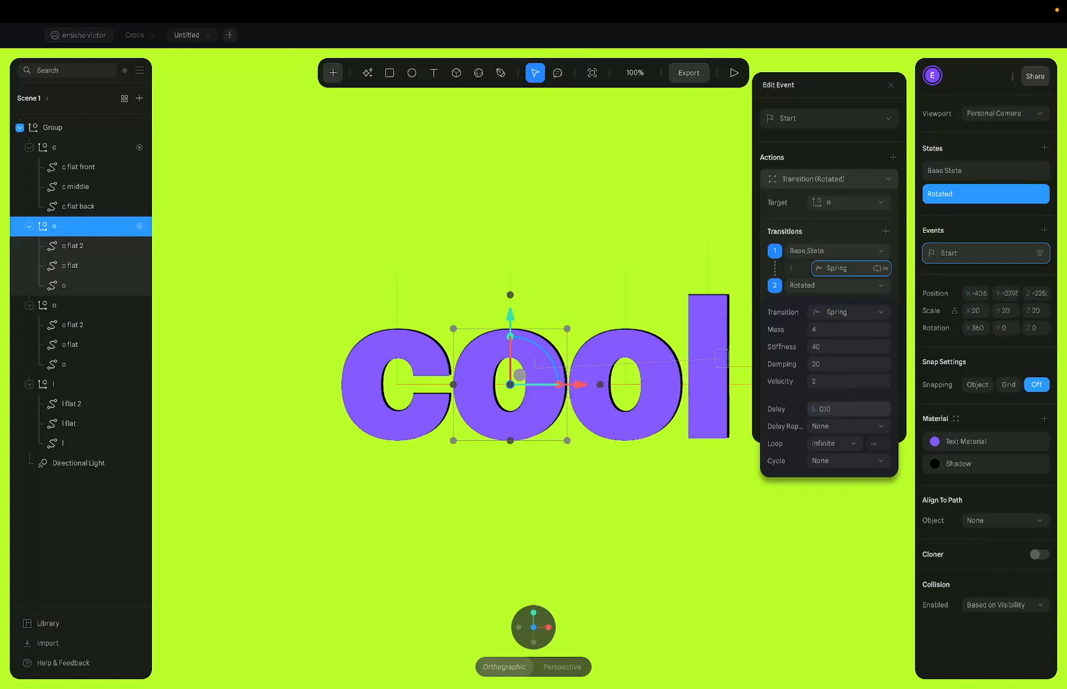
left_click(734, 73)
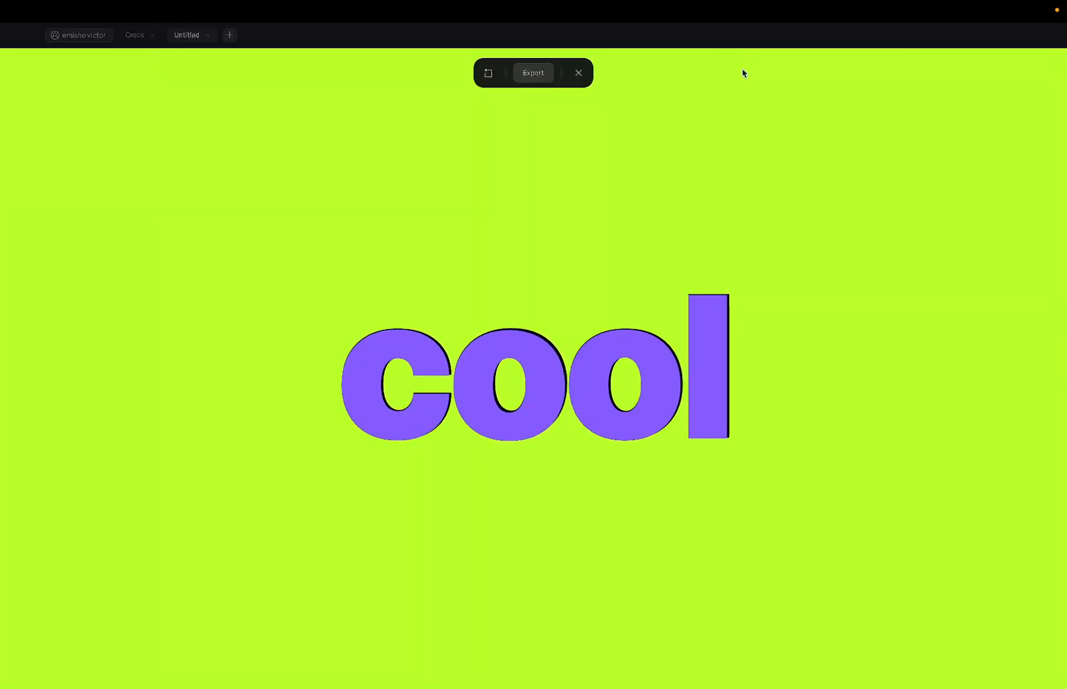
left_click(578, 74)
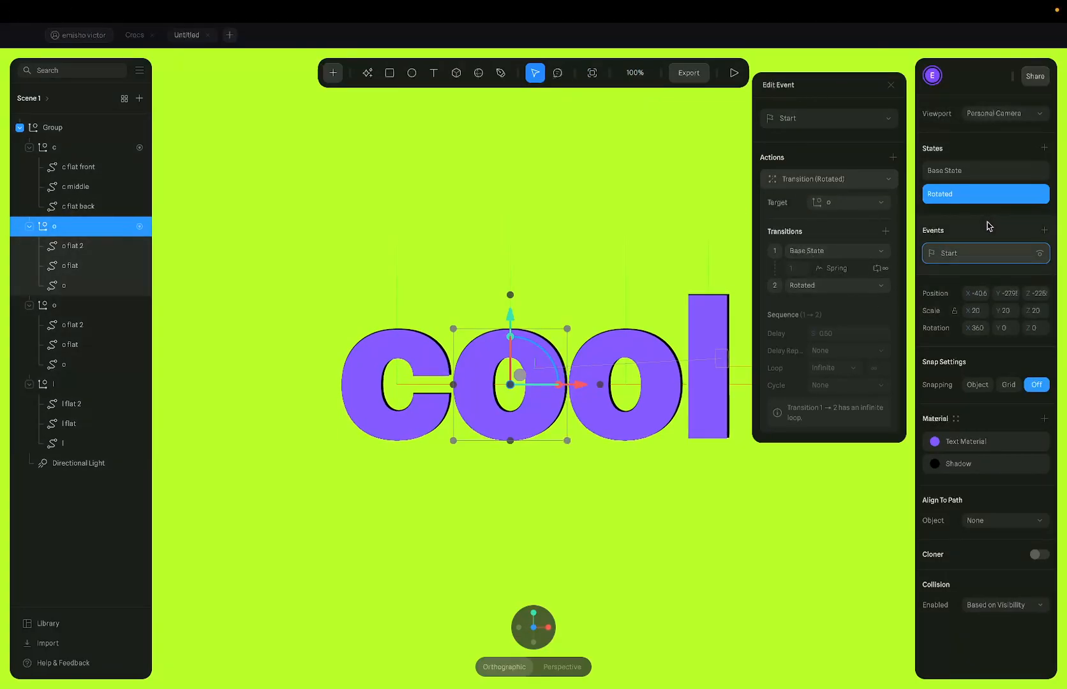
Copy the Start event from the first letter o
left_click(82, 306)
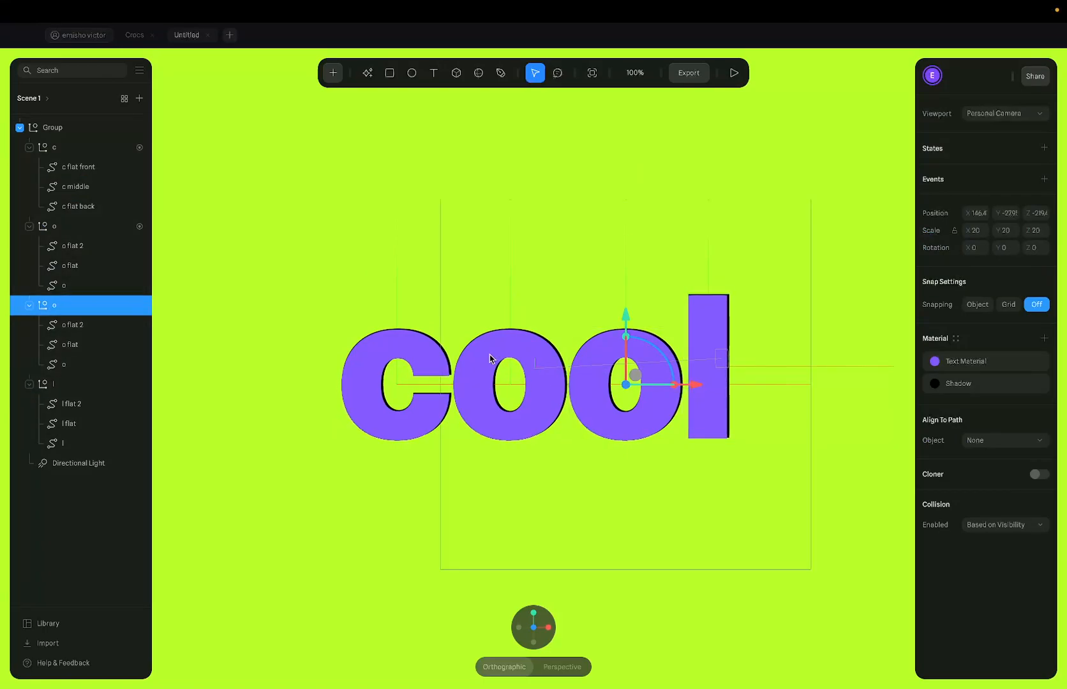
left_click(97, 225)
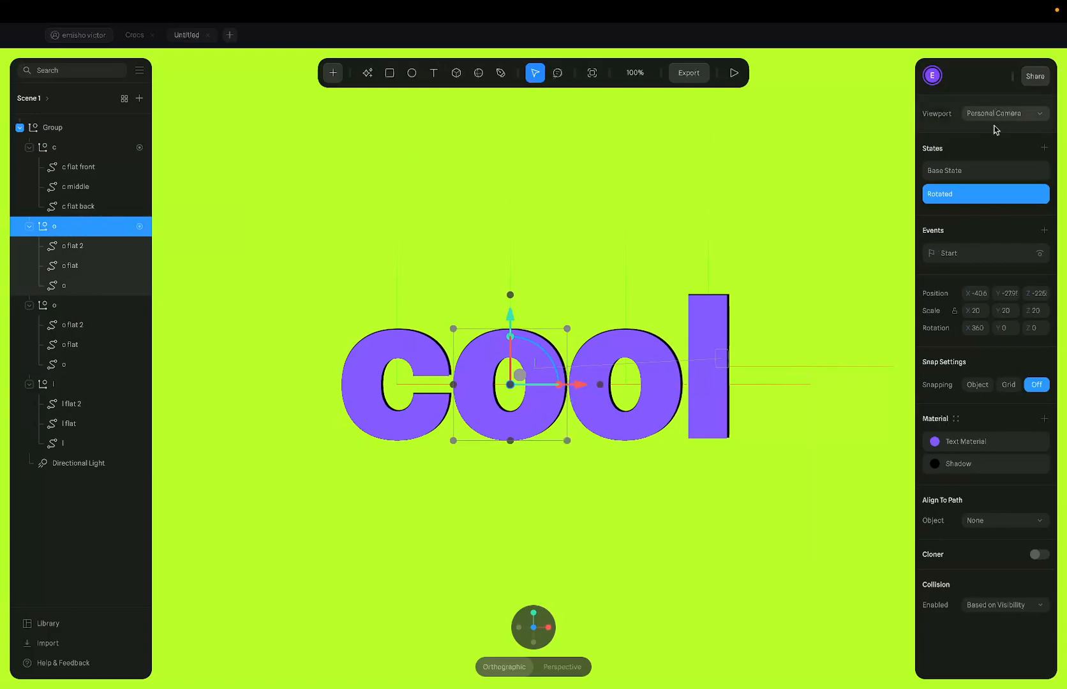
right_click(983, 252)
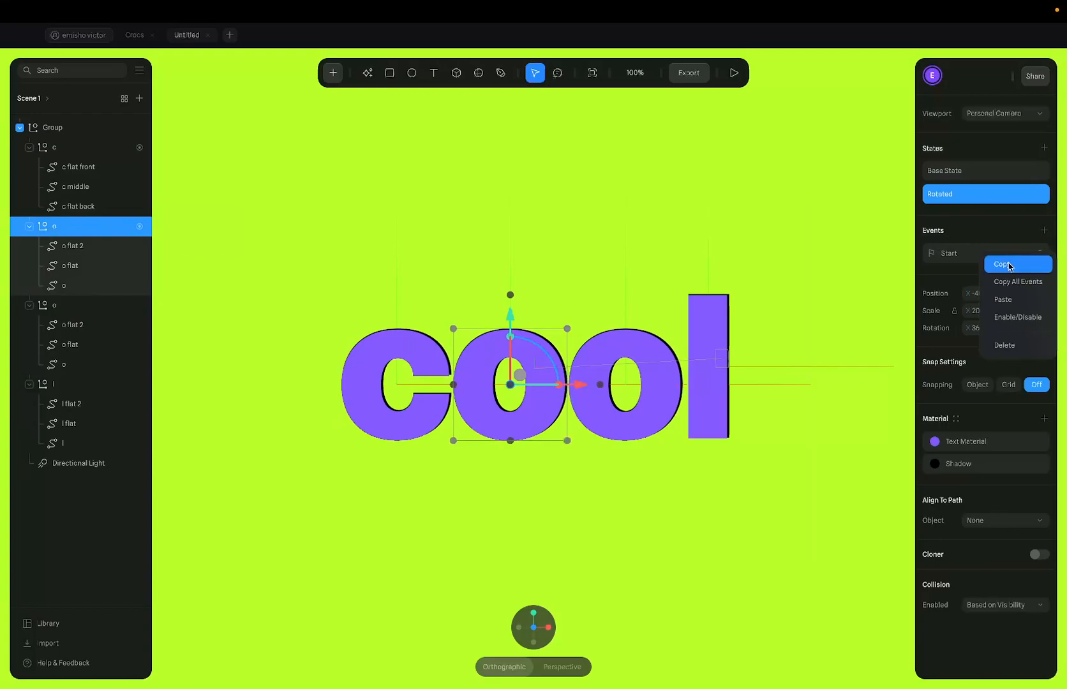
left_click(1008, 264)
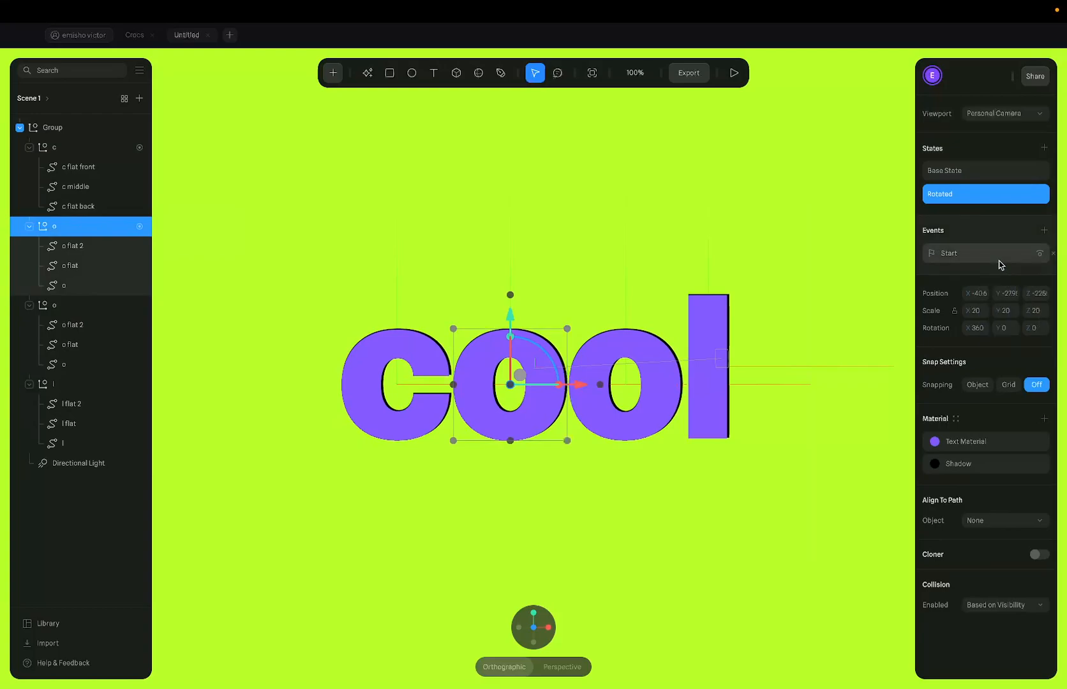
Add a new state to the second letter o with its X rotation set to 360
left_click(70, 310)
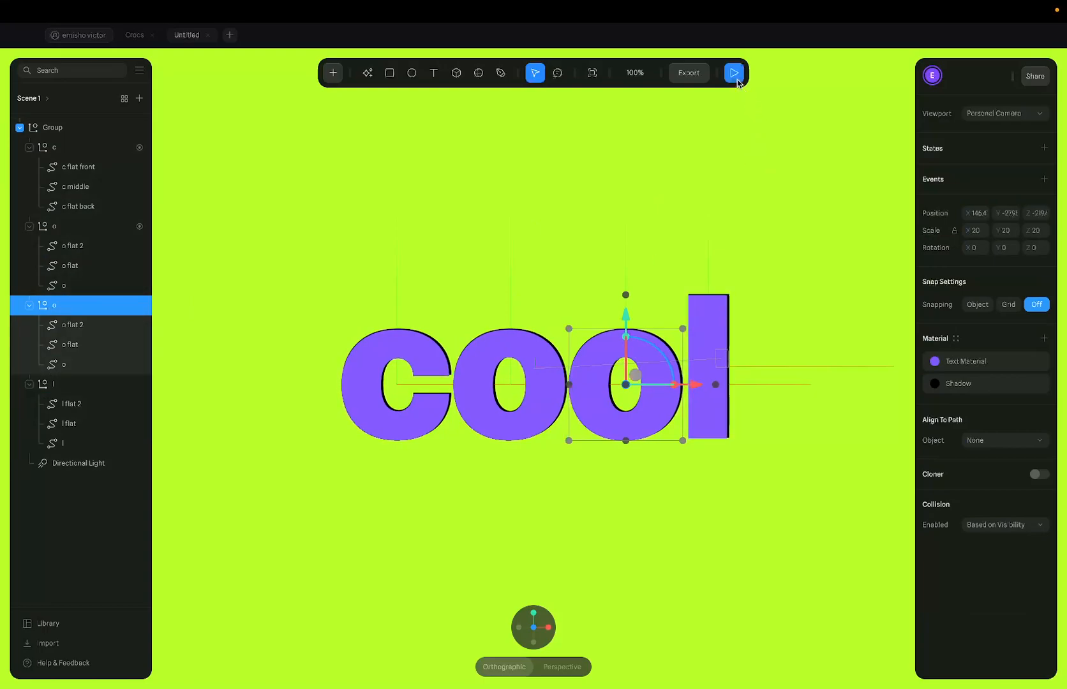
left_click(1042, 149)
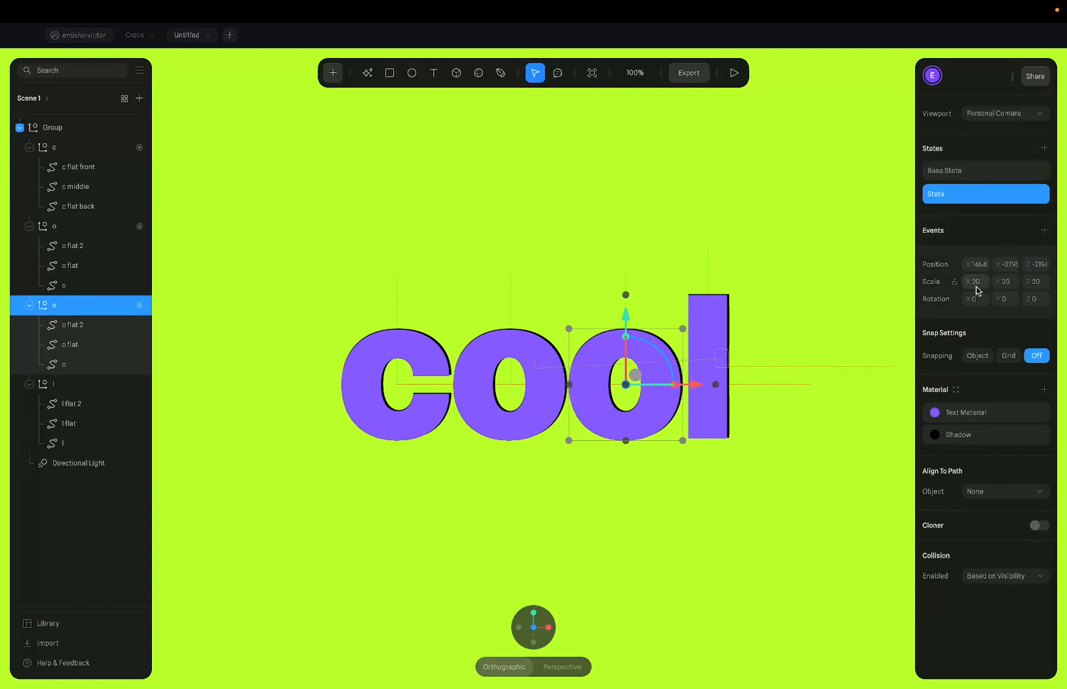
left_click(977, 299)
key("Return")
Paste the copied Start event onto the second letter o and delete the extra Start event that has no actions
left_click(1044, 230)
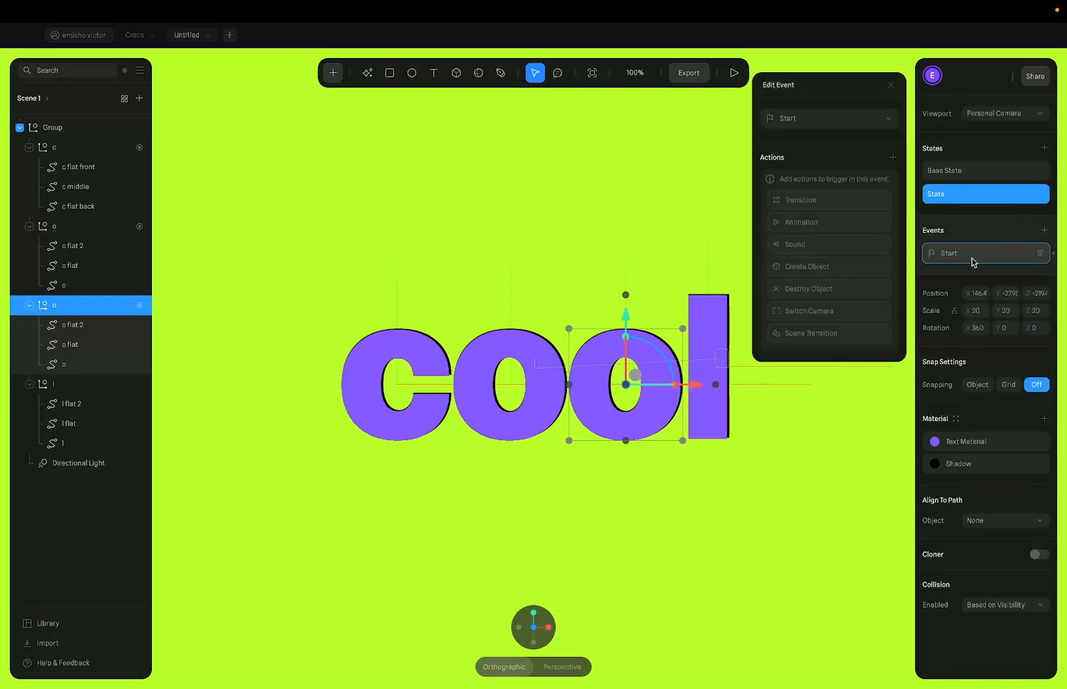
right_click(968, 260)
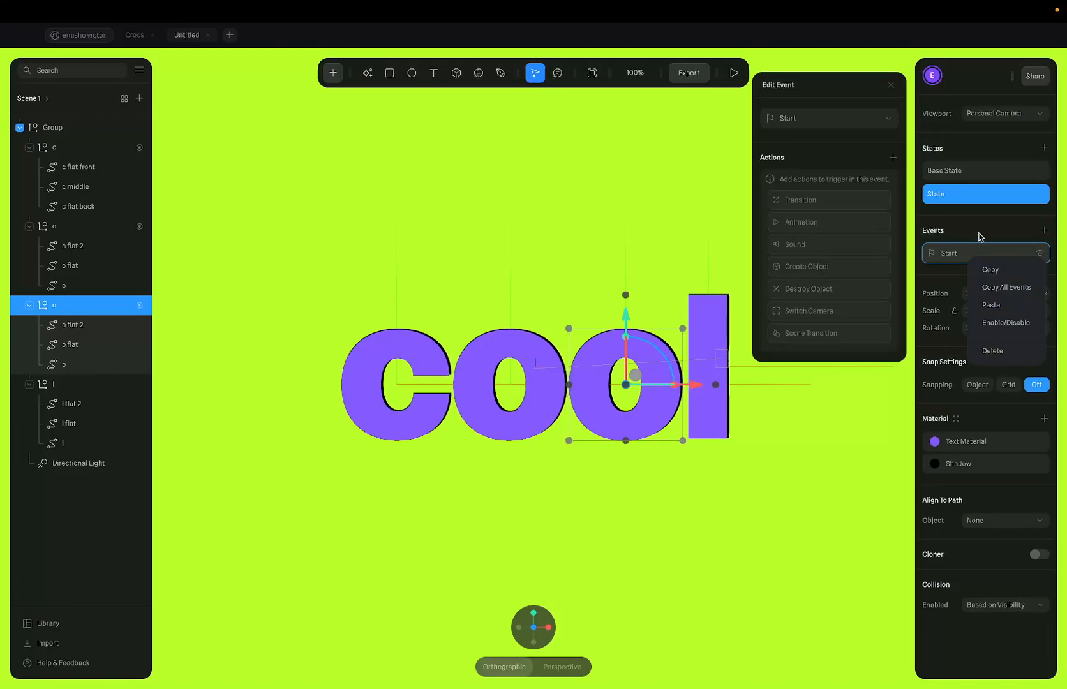
left_click(973, 236)
right_click(971, 256)
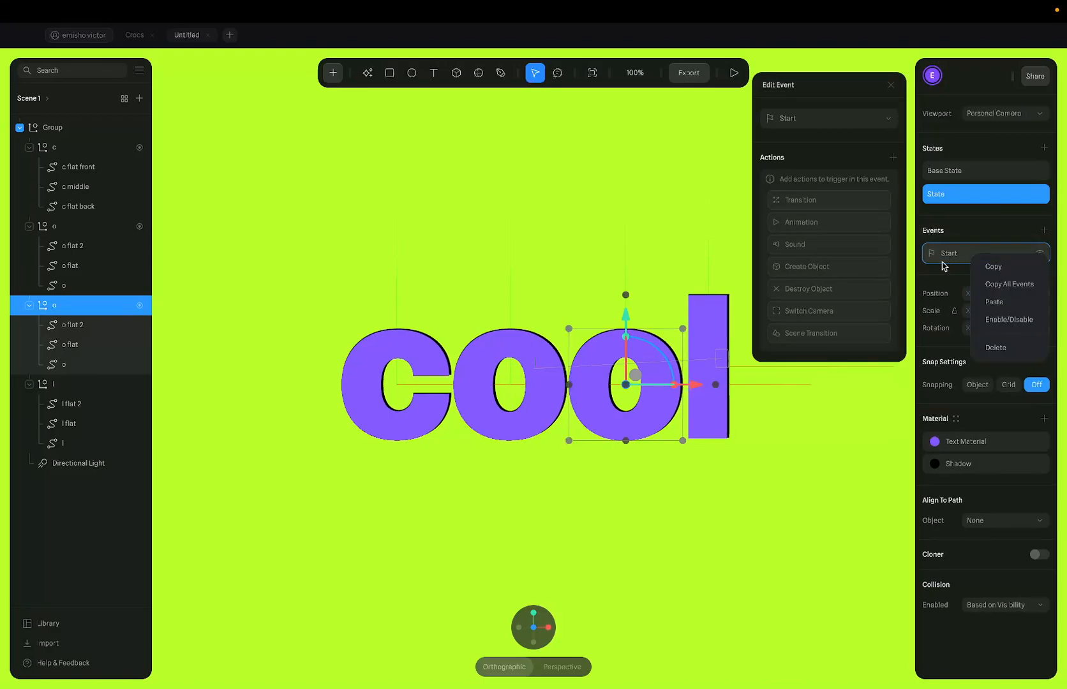
left_click(1005, 301)
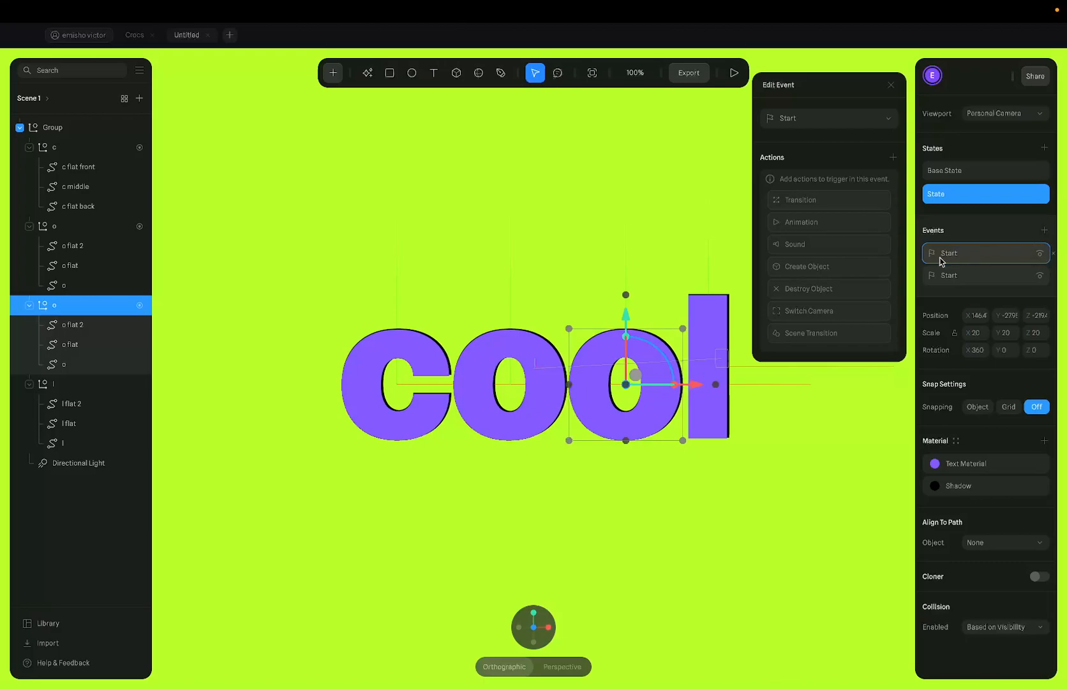
left_click(1054, 254)
Set the delay of the second letter o's Spring transition to 0.2 seconds and preview the animation
left_click(977, 255)
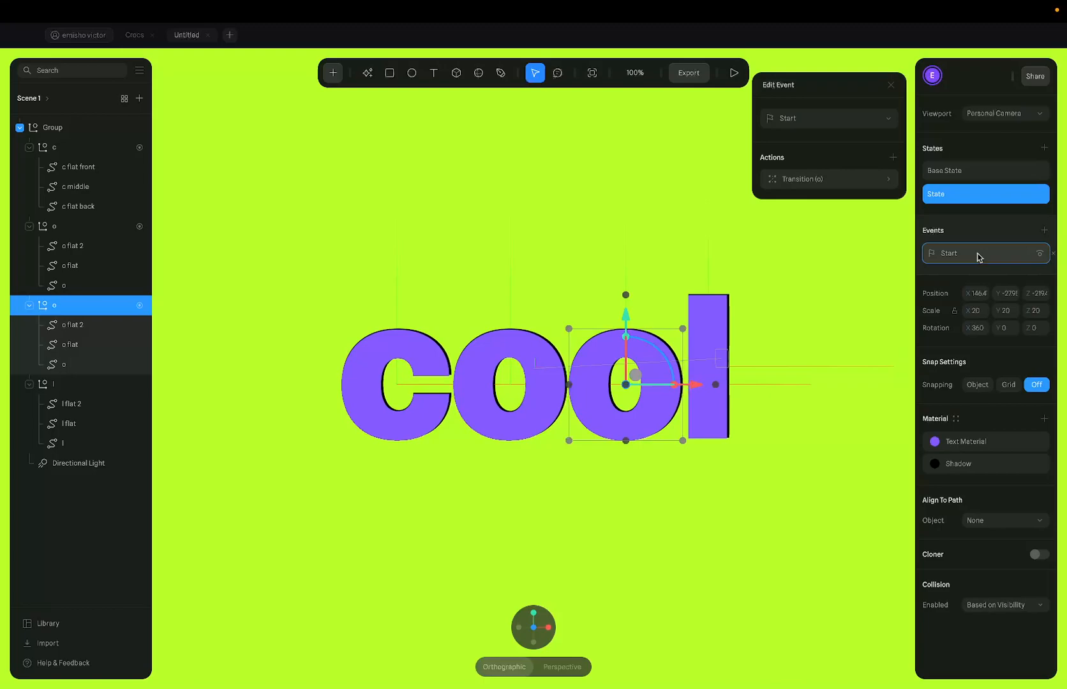
left_click(862, 179)
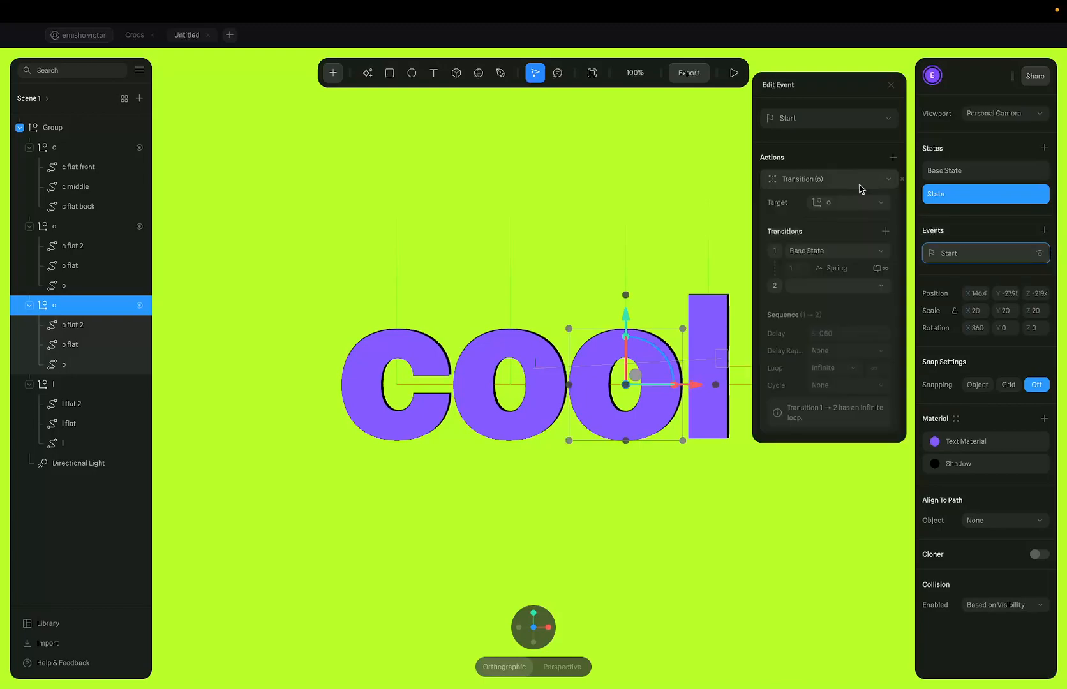
left_click(844, 269)
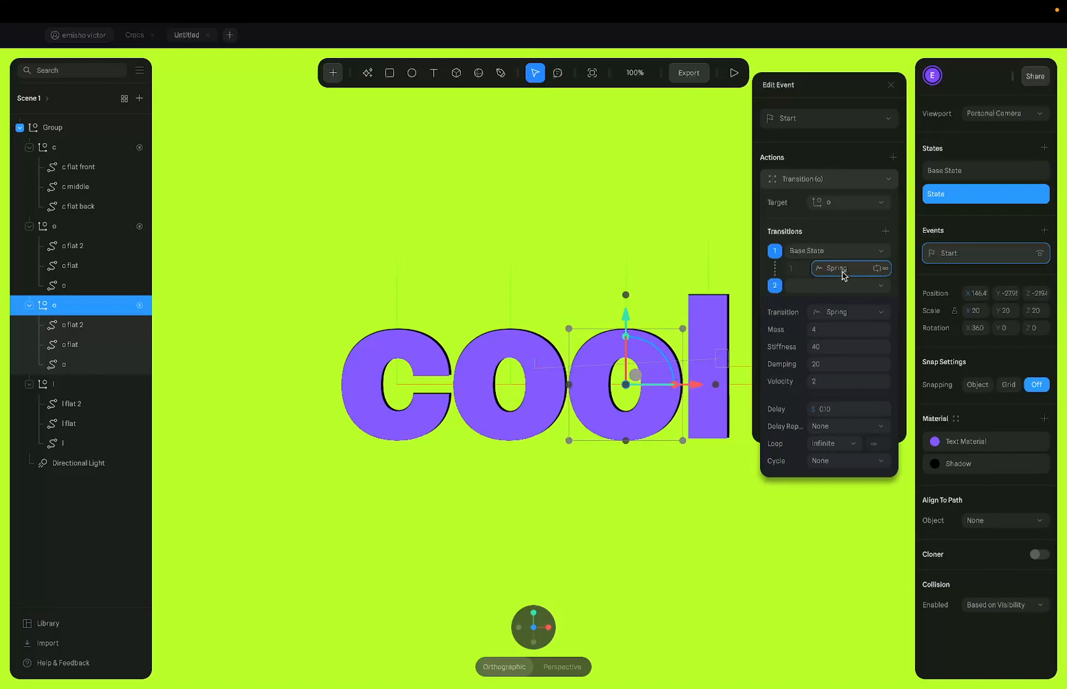
left_click(832, 411)
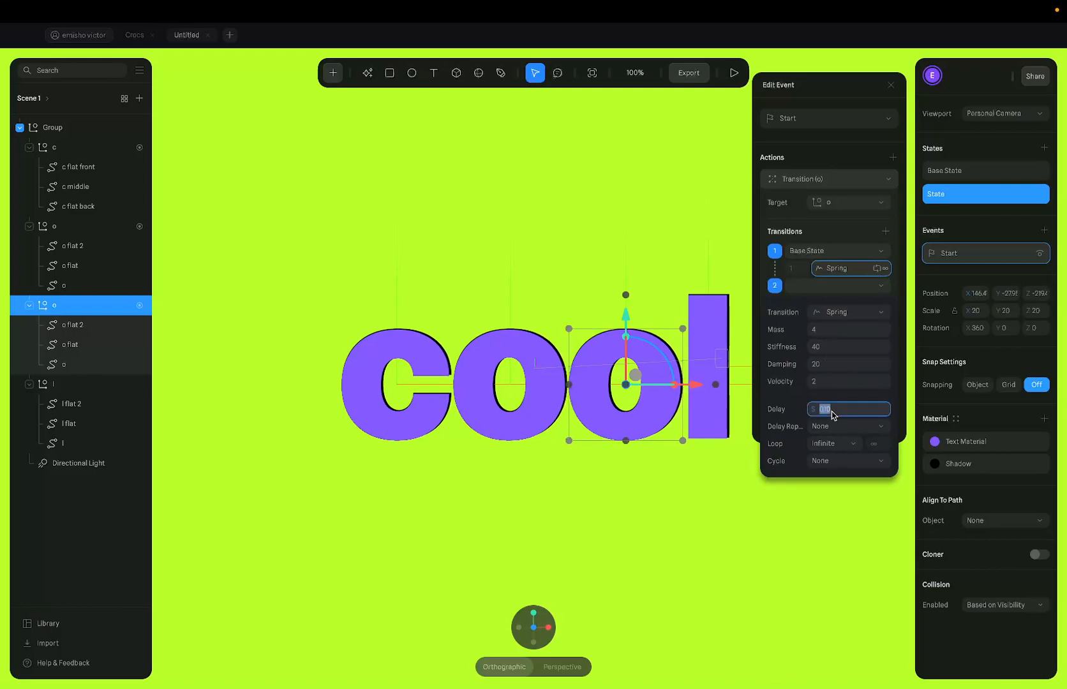
left_click(833, 415)
key("Return")
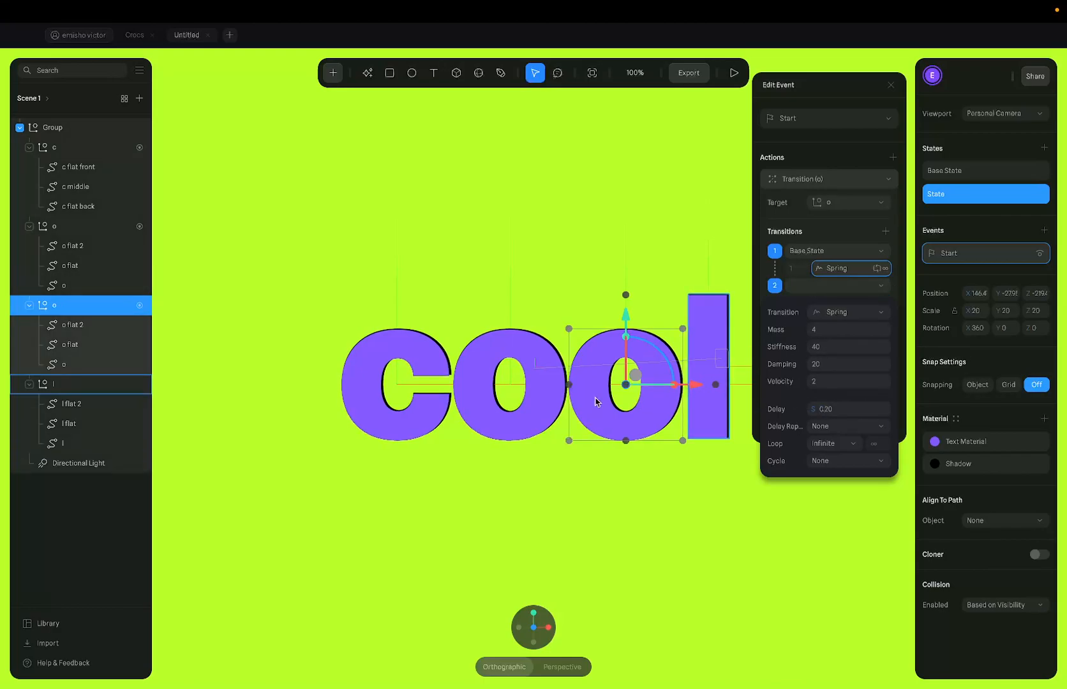
left_click(735, 72)
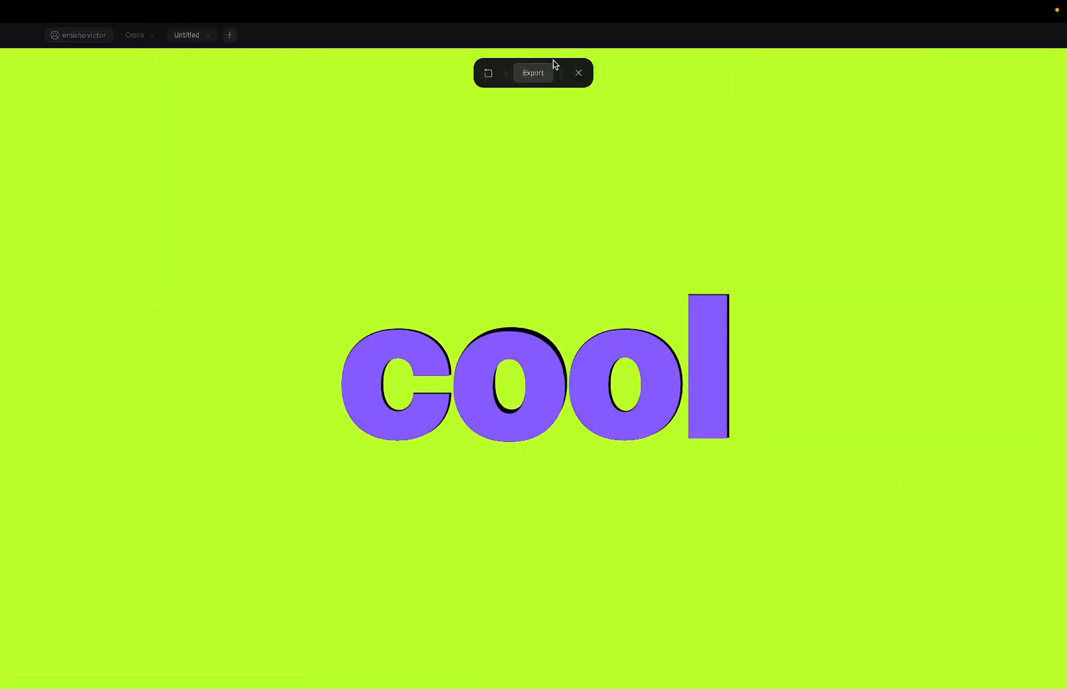
left_click(578, 74)
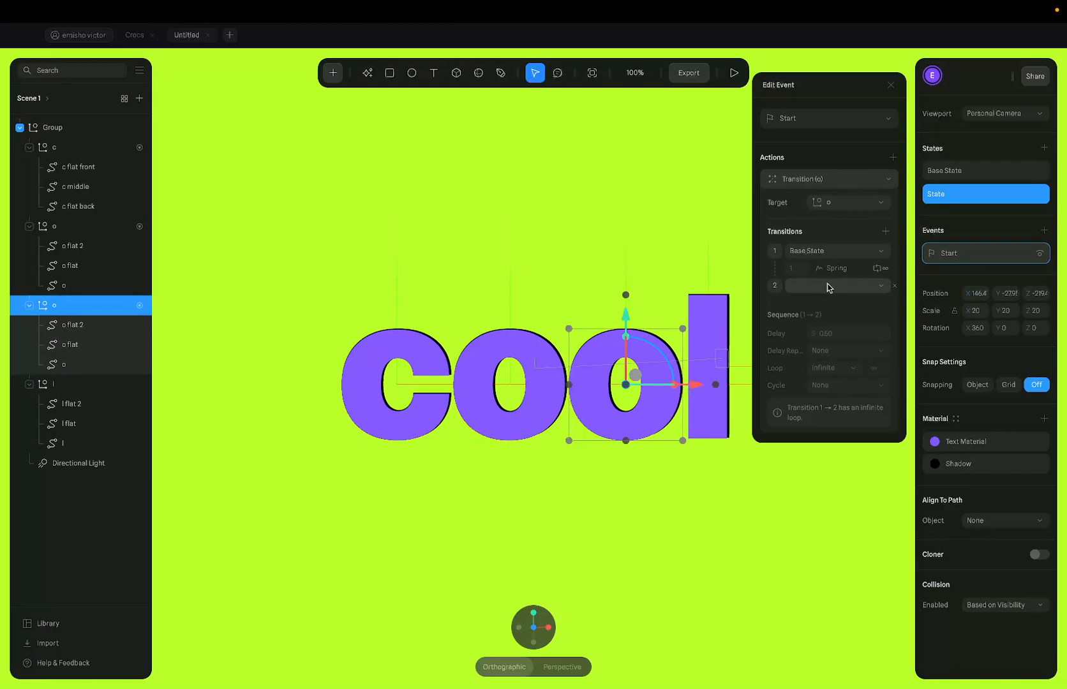
Make the second letter o's transition end at its new state, and rename that state Rotated
left_click(828, 287)
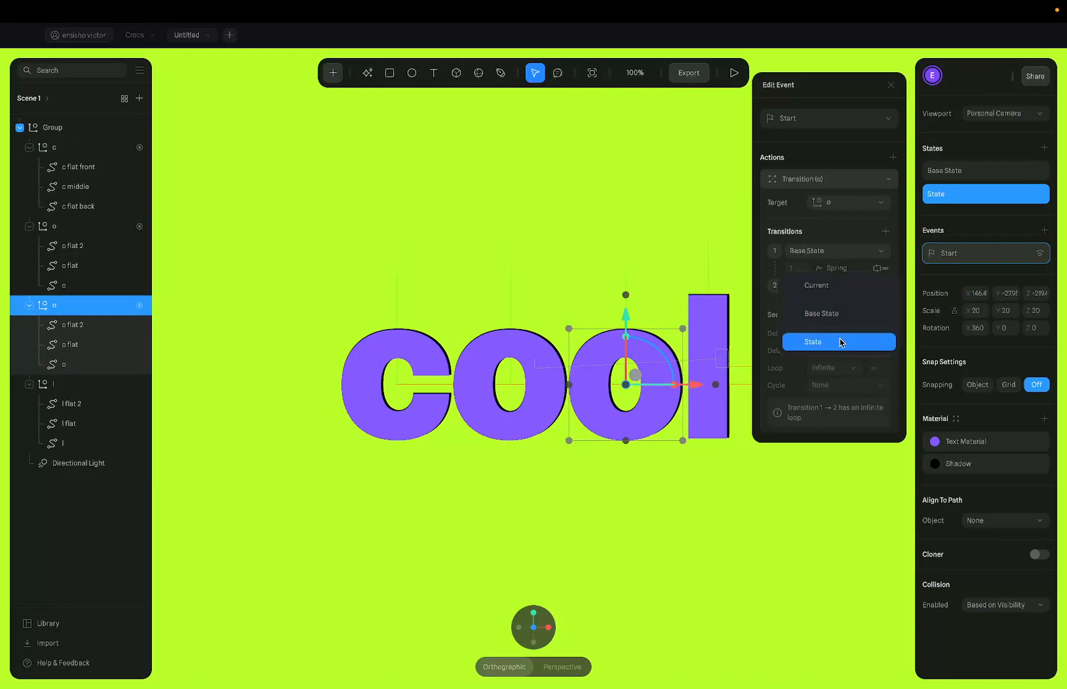
left_click(839, 342)
double_click(944, 195)
type("Rotated")
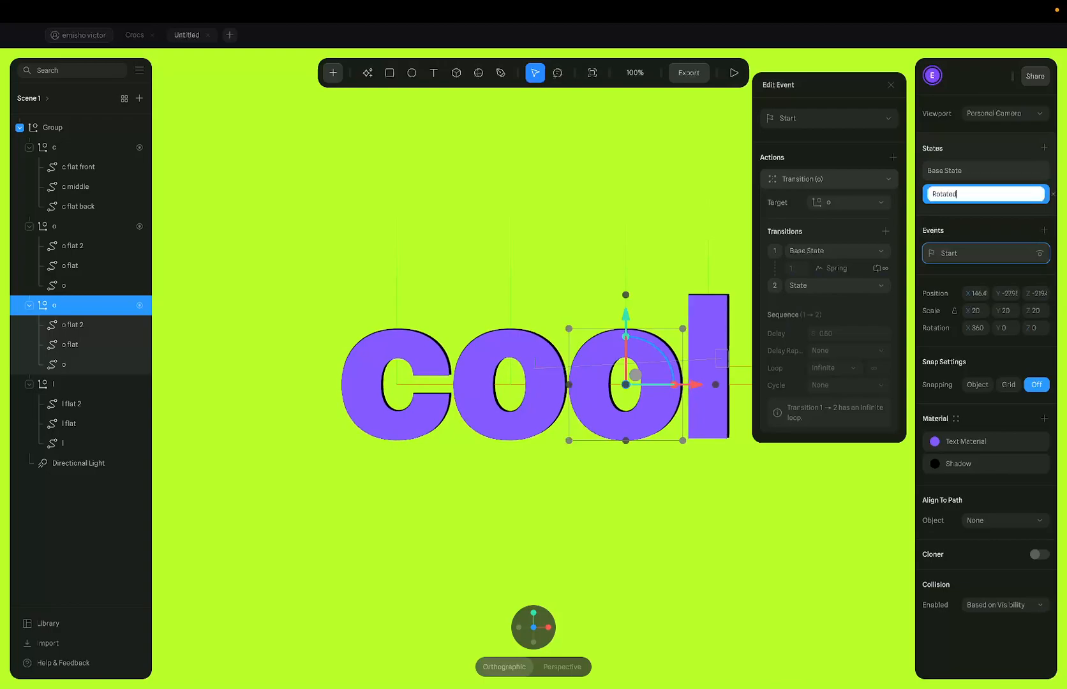
key("Return")
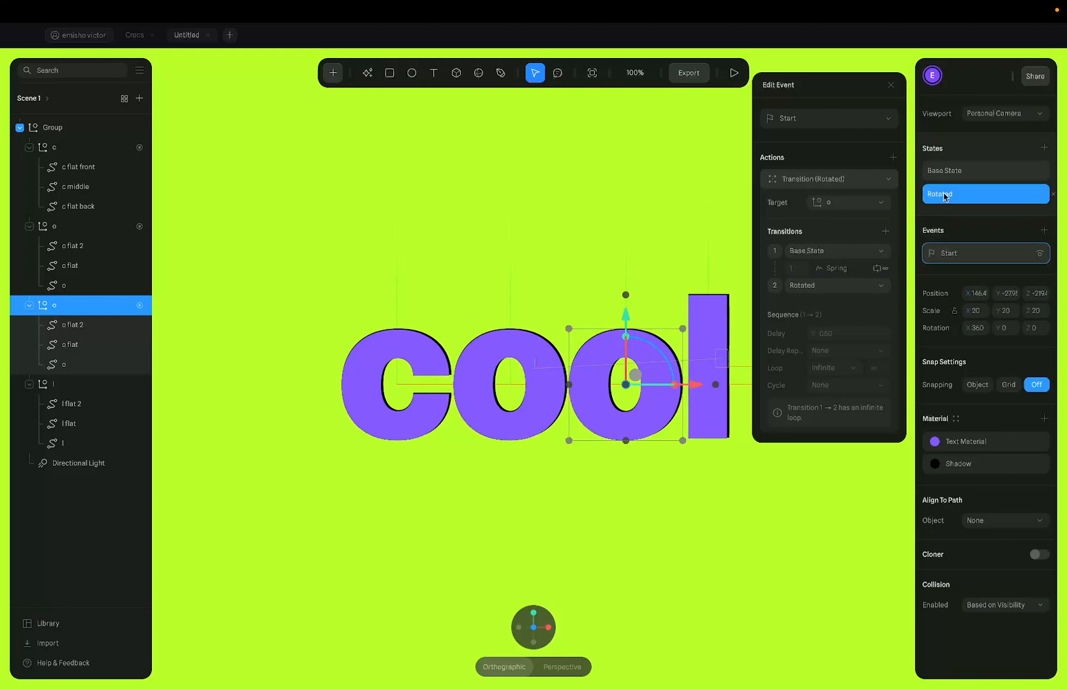
Preview the animation before and after setting the second letter o's Spring transition delay to 0.3 seconds
left_click(734, 72)
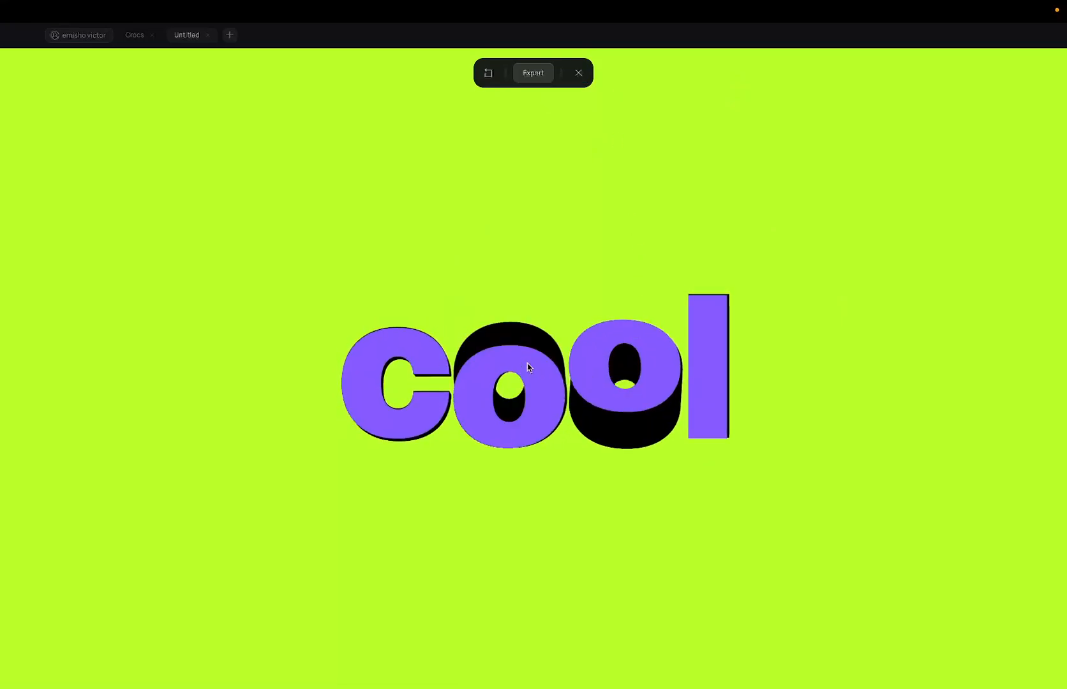
left_click(578, 73)
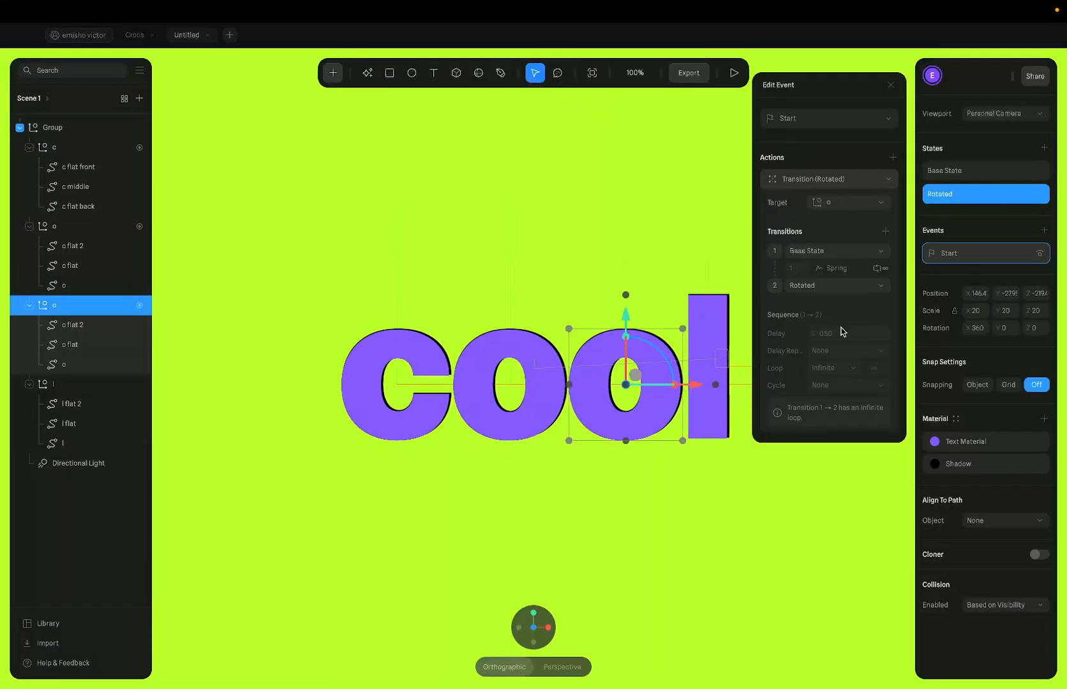
left_click(839, 269)
left_click(836, 409)
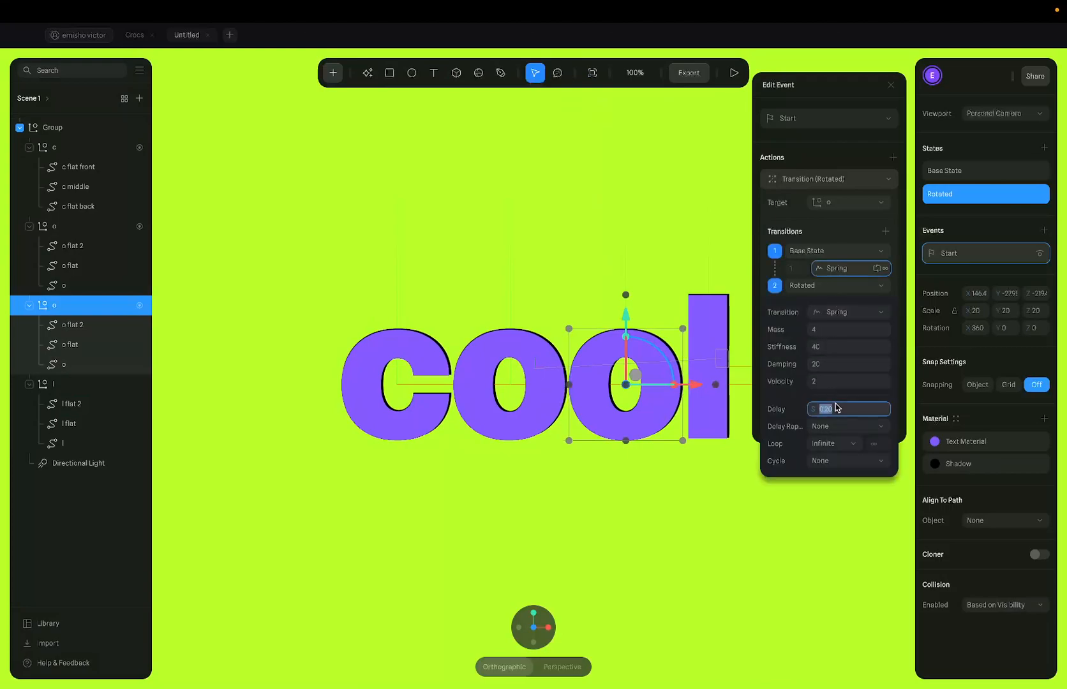
type("0")
key("Return")
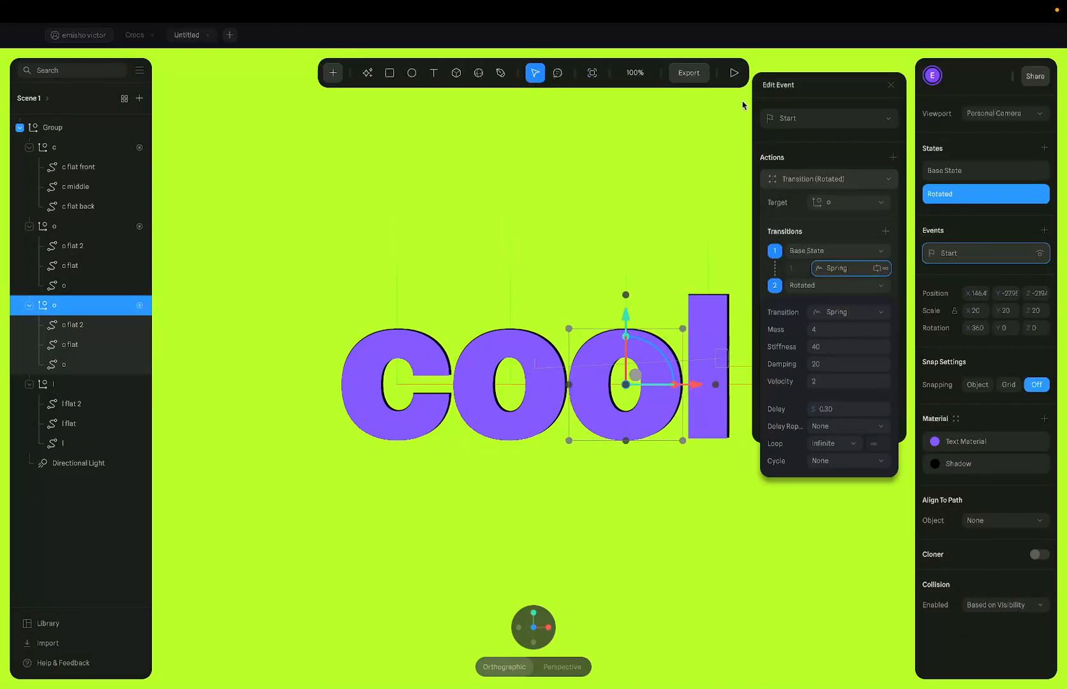
left_click(732, 73)
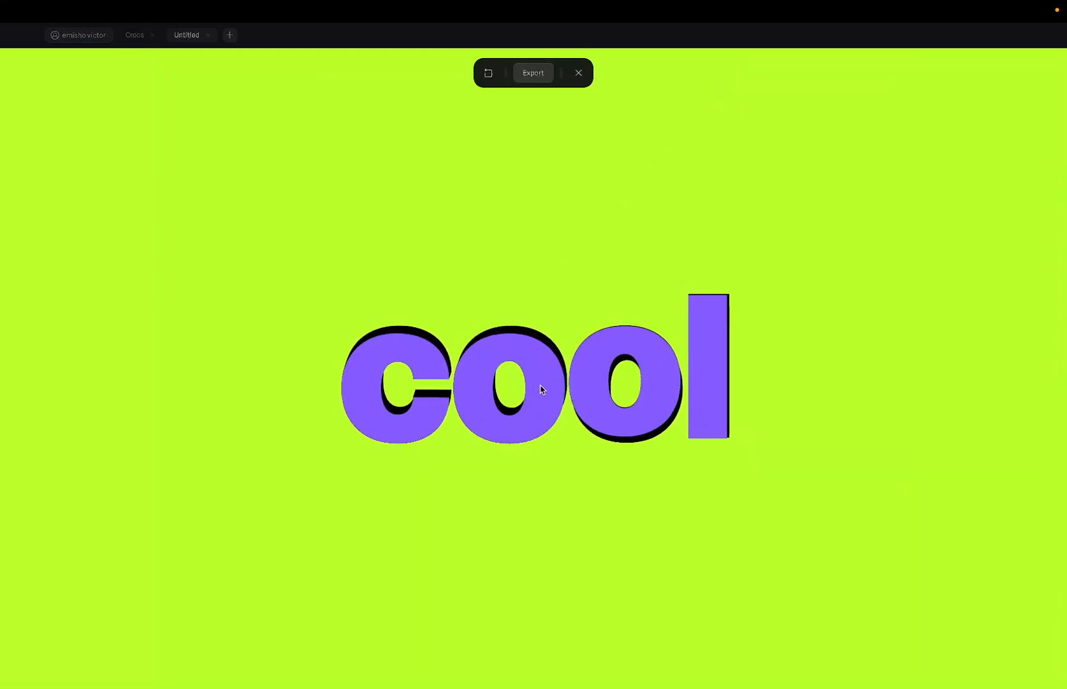
left_click(578, 72)
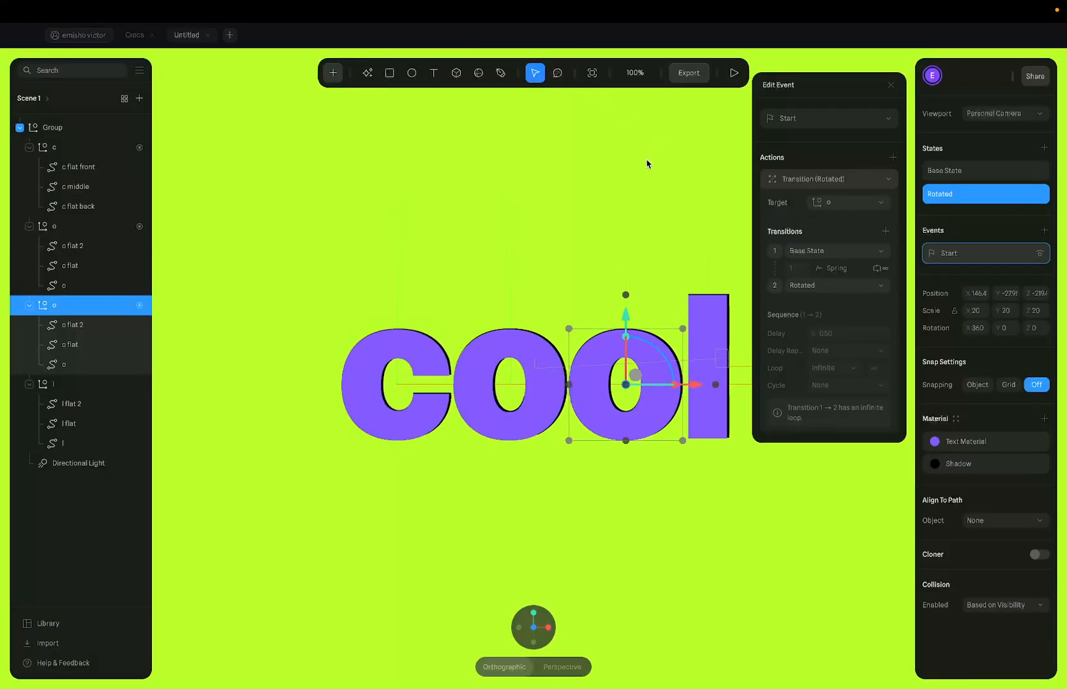
Add a state named Rotated to the letter l with its X rotation set to 360
left_click(92, 385)
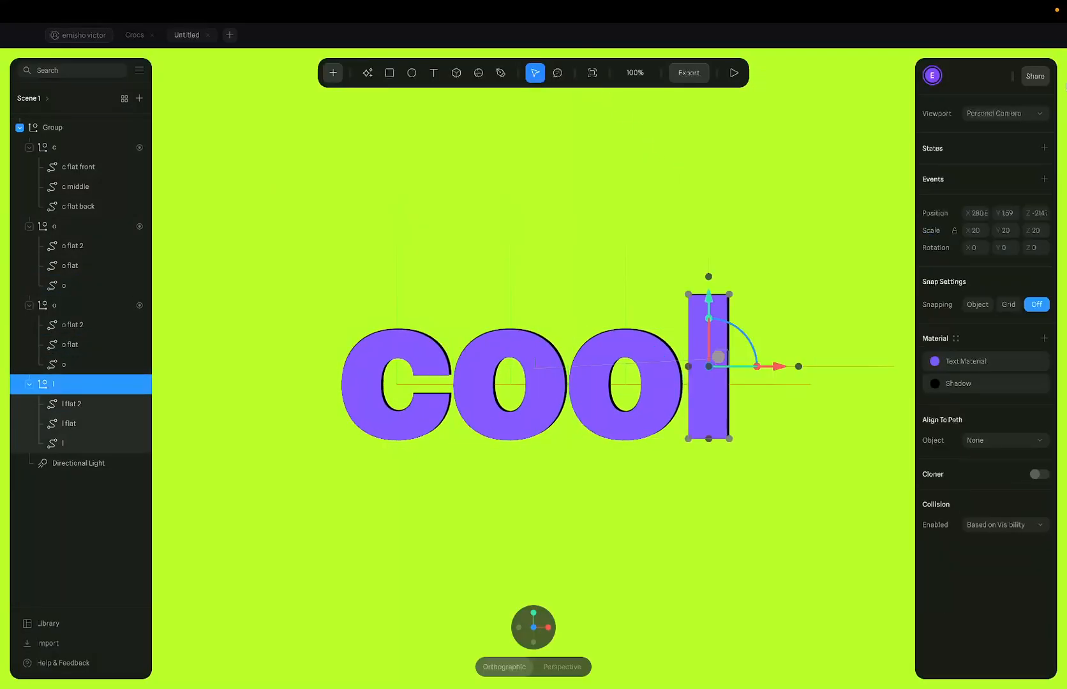
left_click(1044, 148)
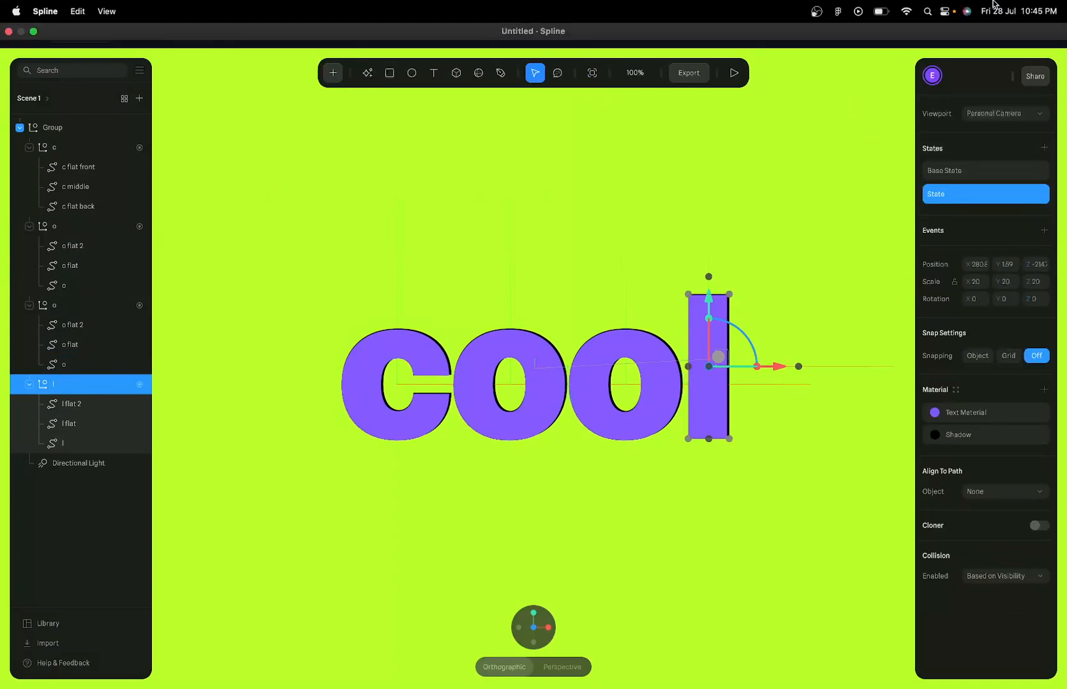
left_click(980, 303)
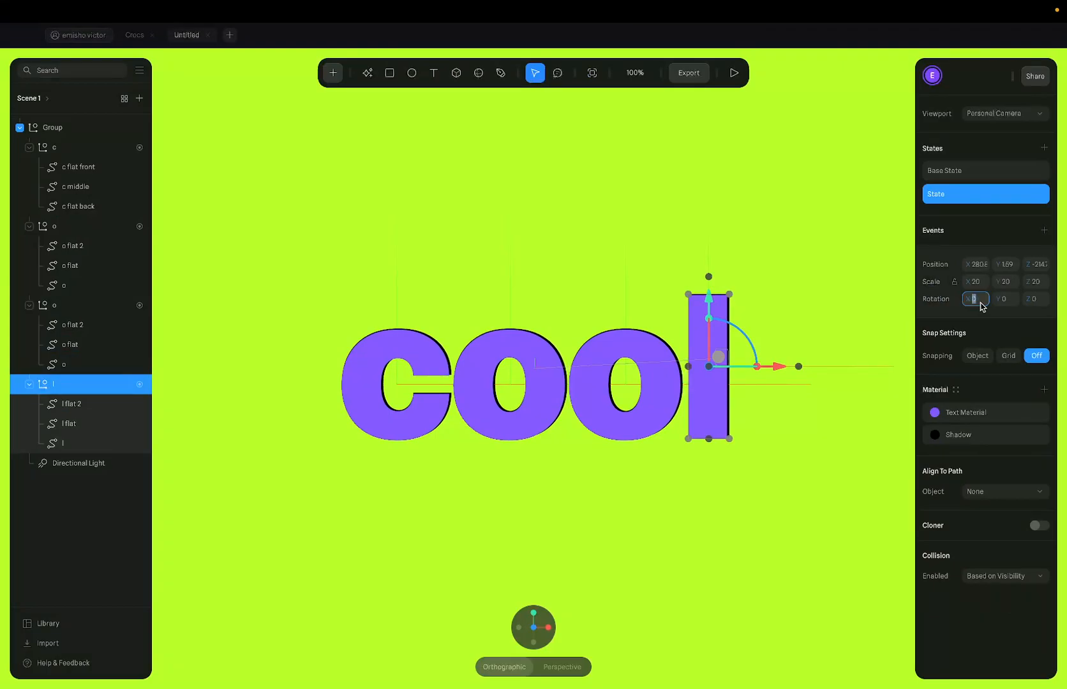
key("Return")
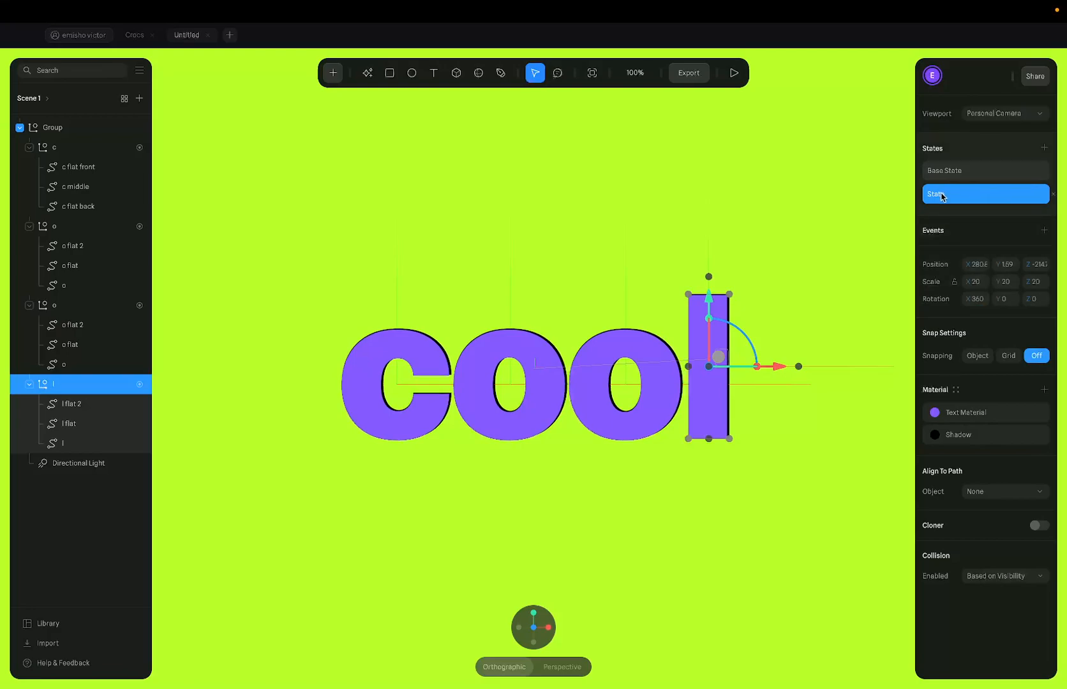
double_click(988, 194)
type("Ro")
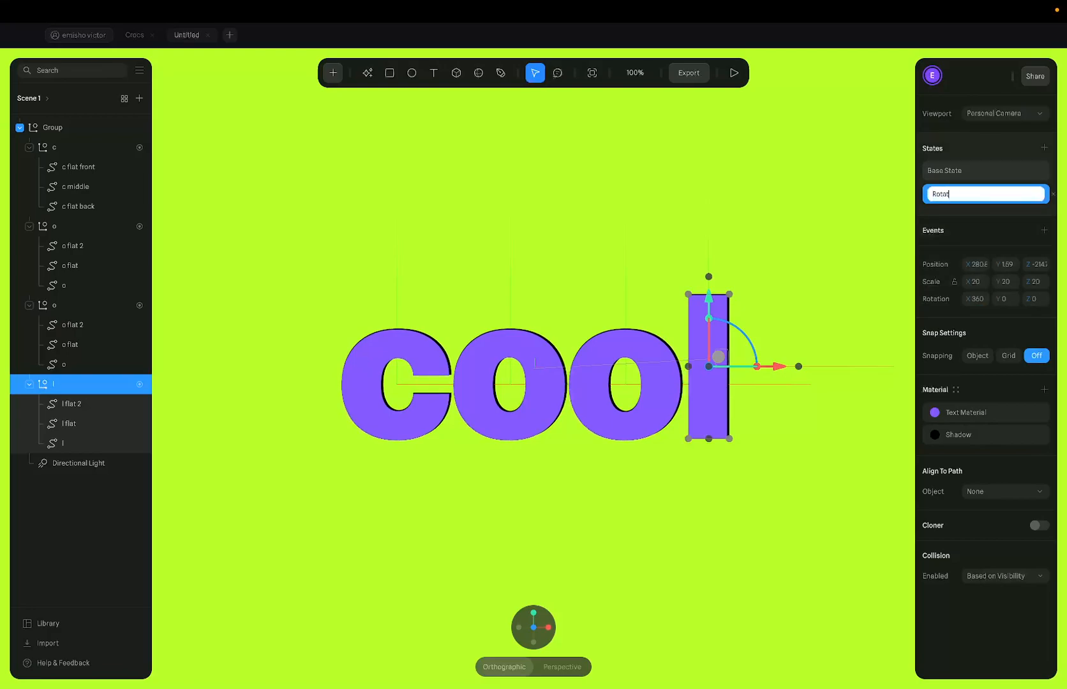
key("Return")
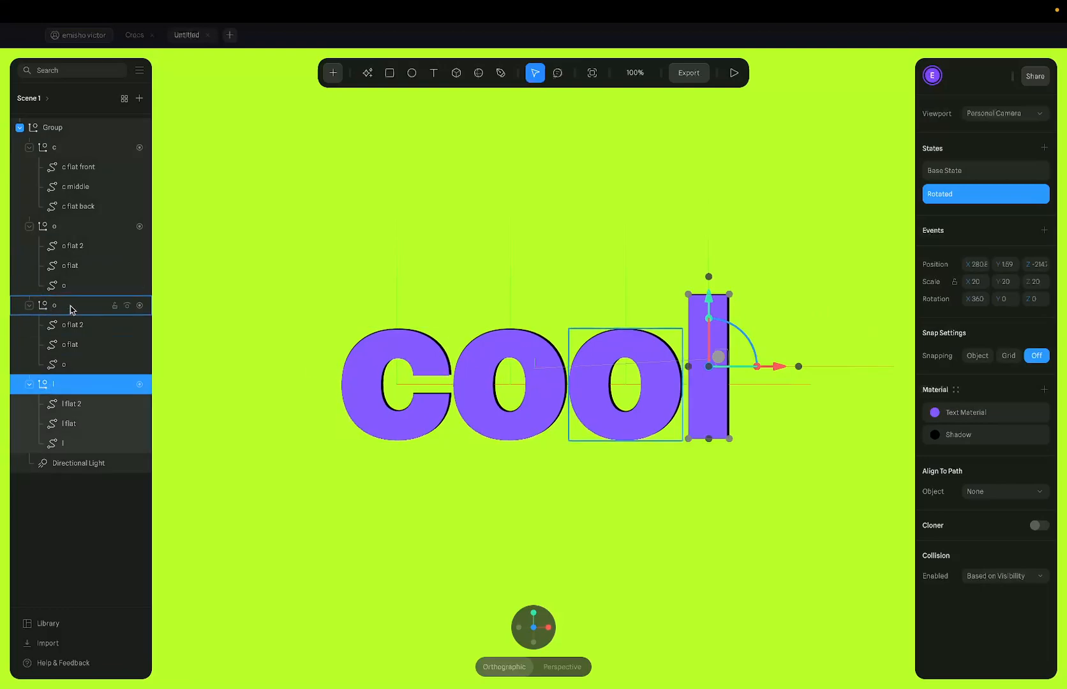
Copy the Start event of the second letter o for reuse on the letter l
left_click(580, 352)
right_click(1000, 255)
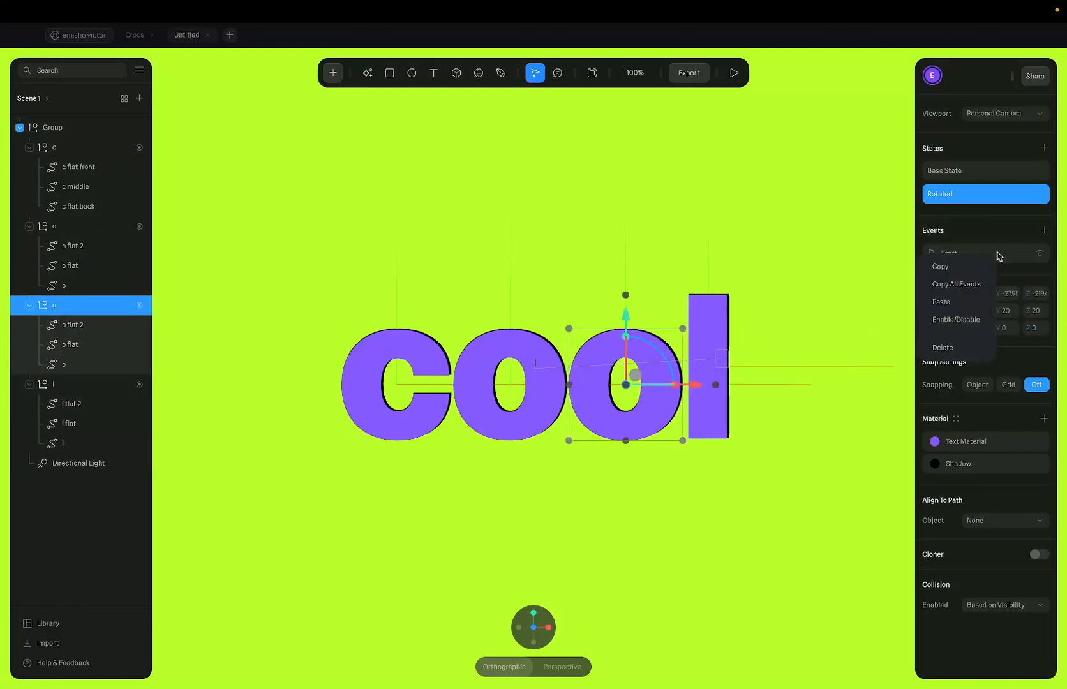
left_click(951, 267)
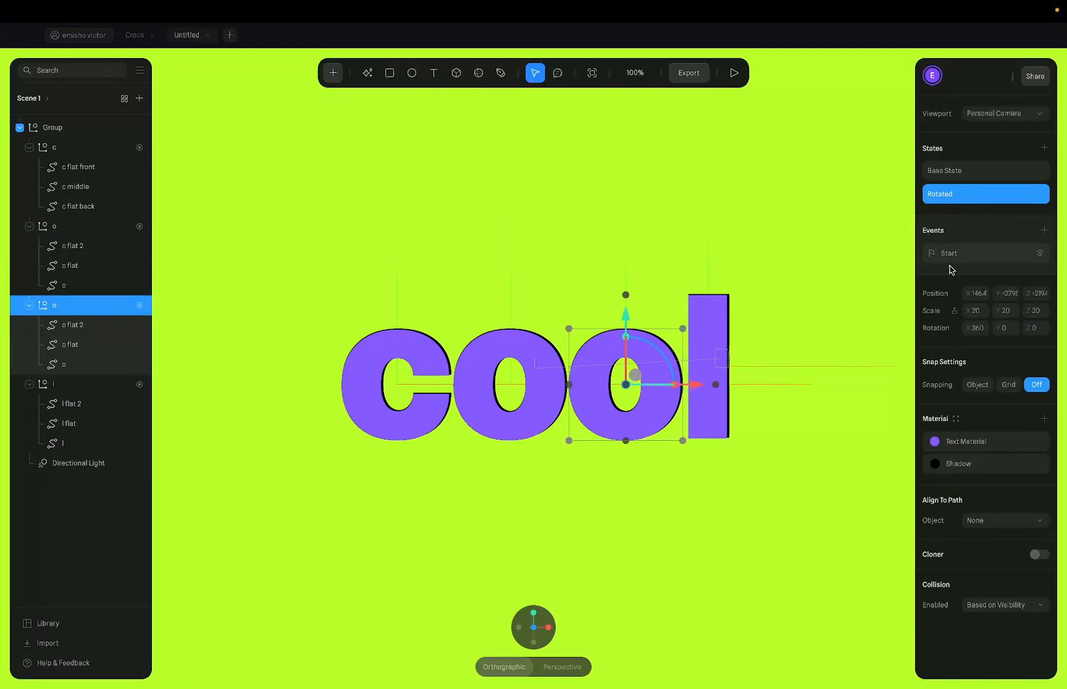
right_click(987, 255)
left_click(1019, 264)
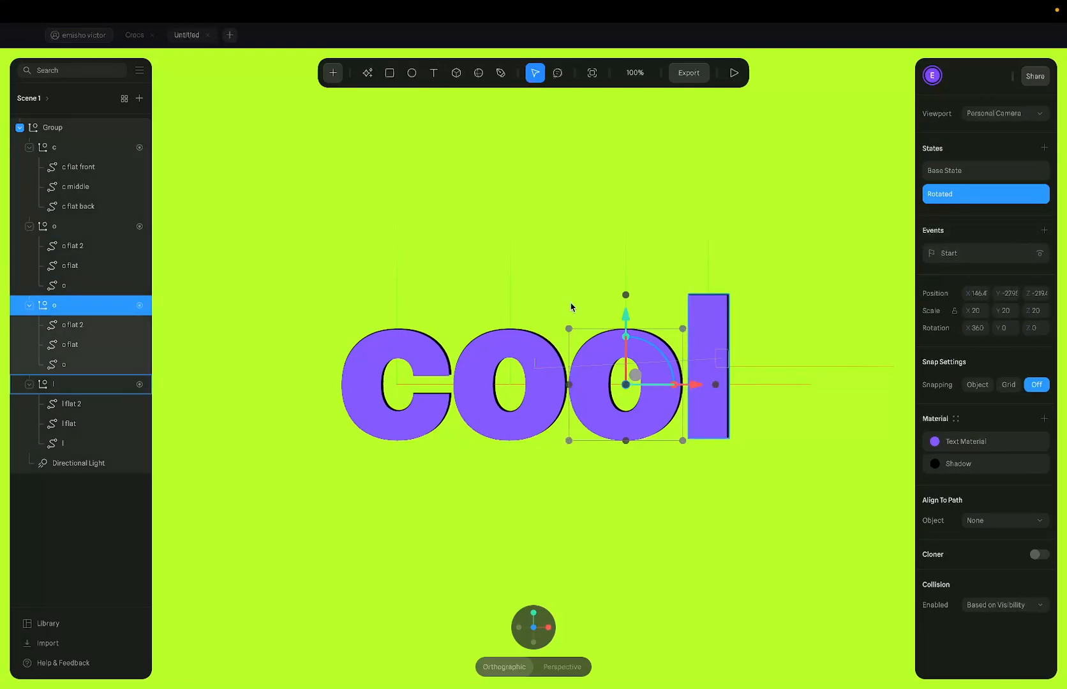
Add a Start event to the letter l and paste the copied Start event alongside it
left_click(61, 384)
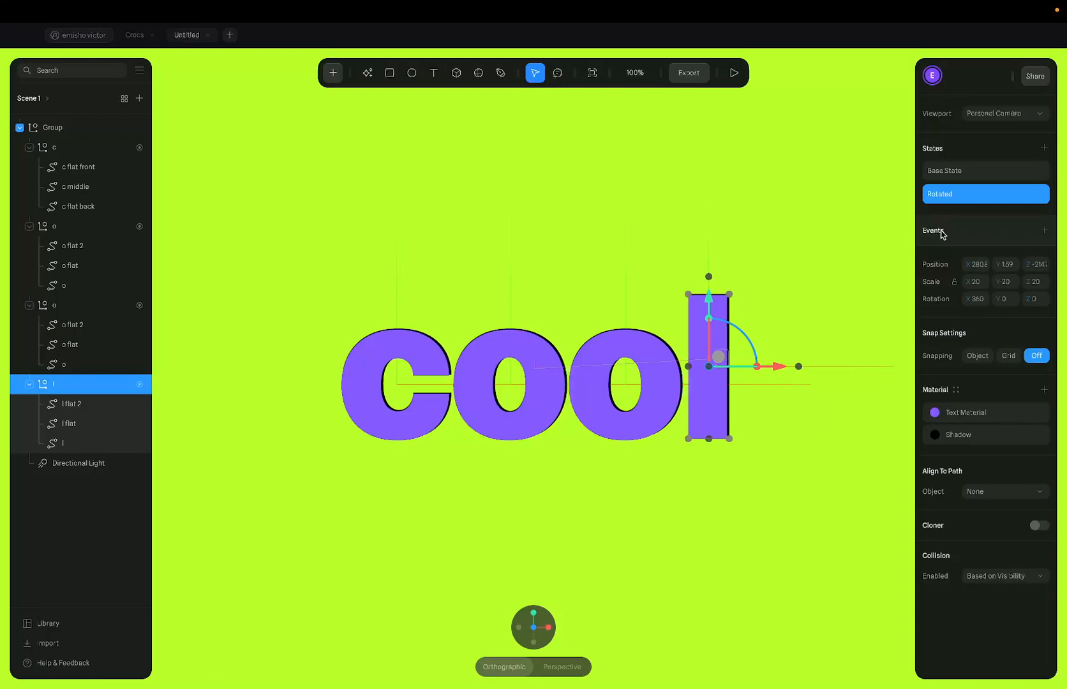
left_click(1045, 231)
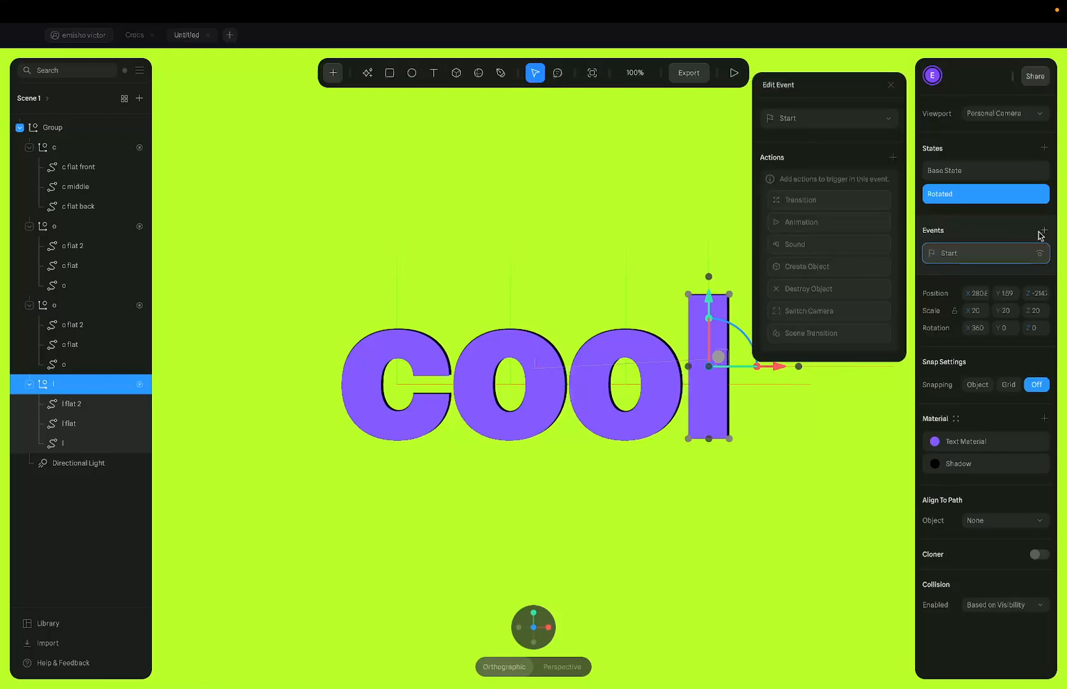
right_click(1001, 253)
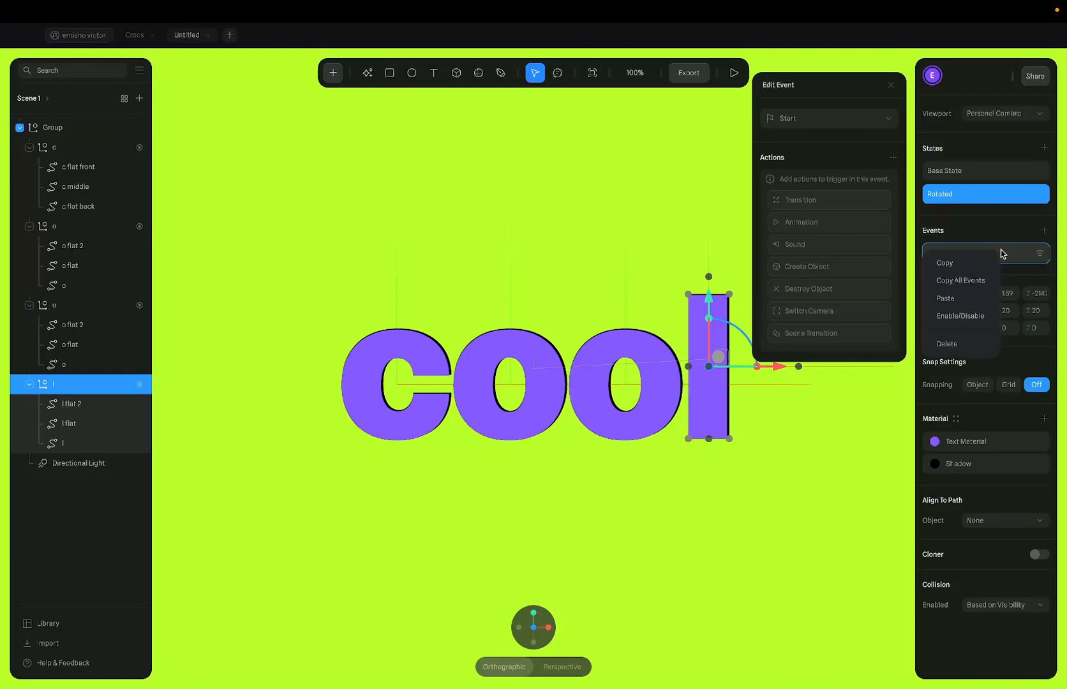
left_click(962, 298)
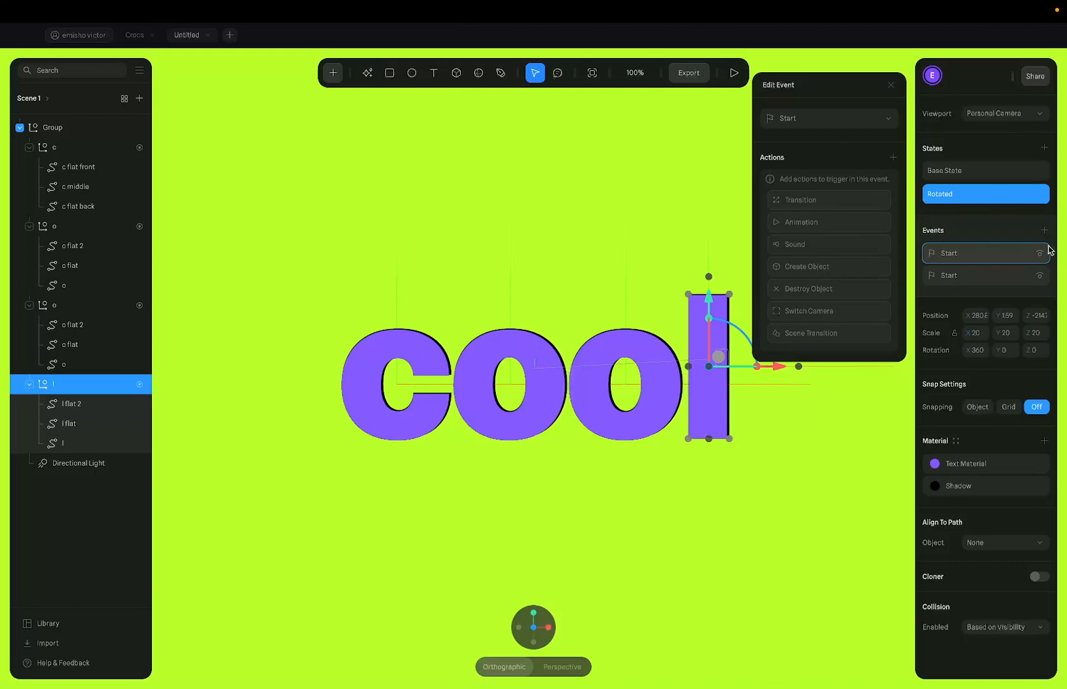
mouse_move(1057, 249)
key("ctrl+Right")
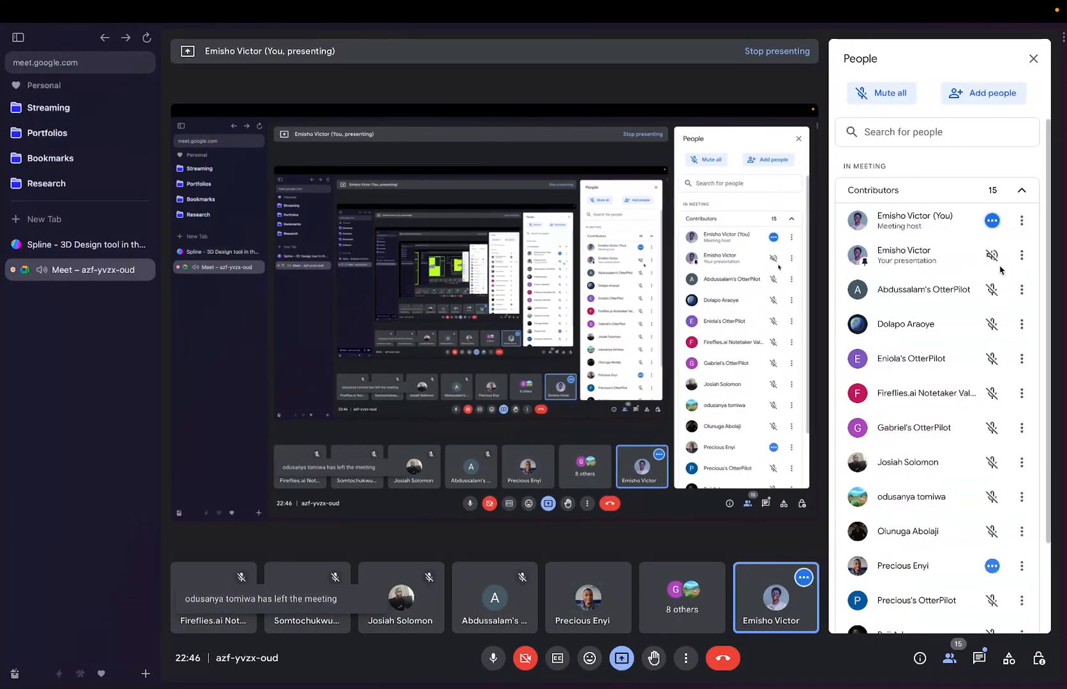
key("ctrl+Left")
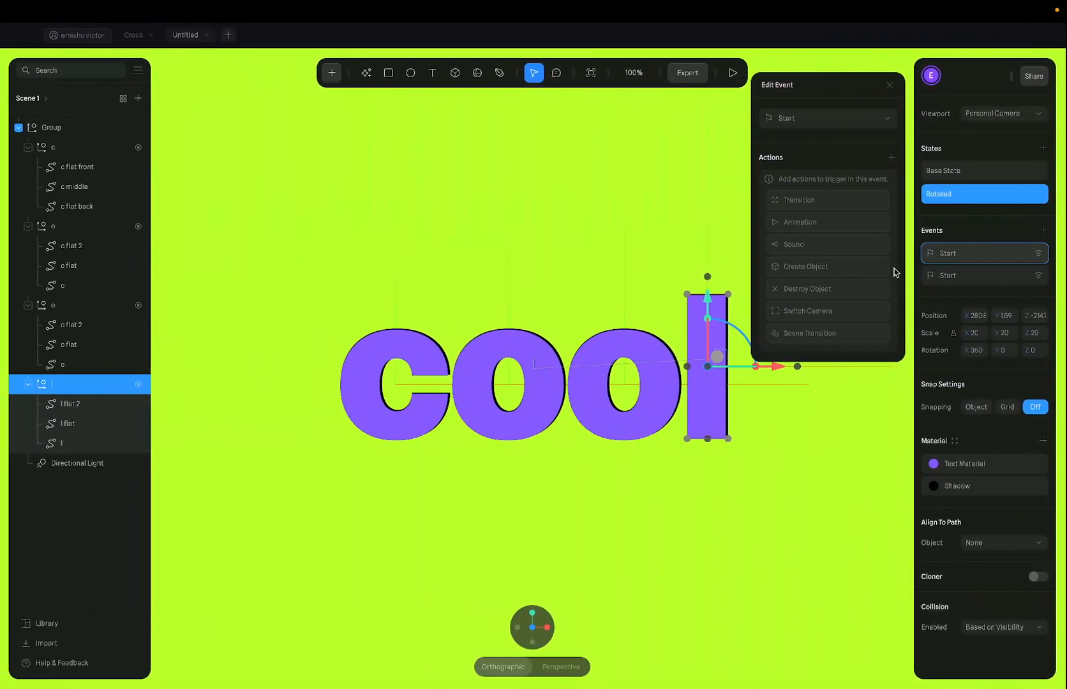
Remove the letter l's empty Start event and make the pasted event's transition end at the Rotated state
left_click(1053, 252)
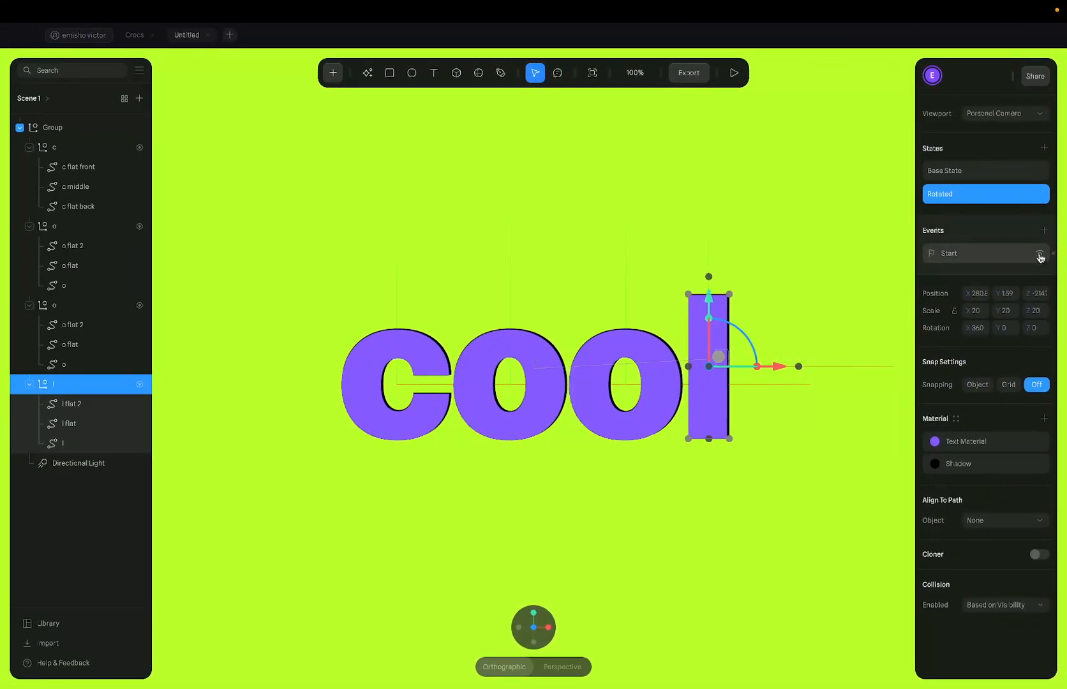
left_click(990, 254)
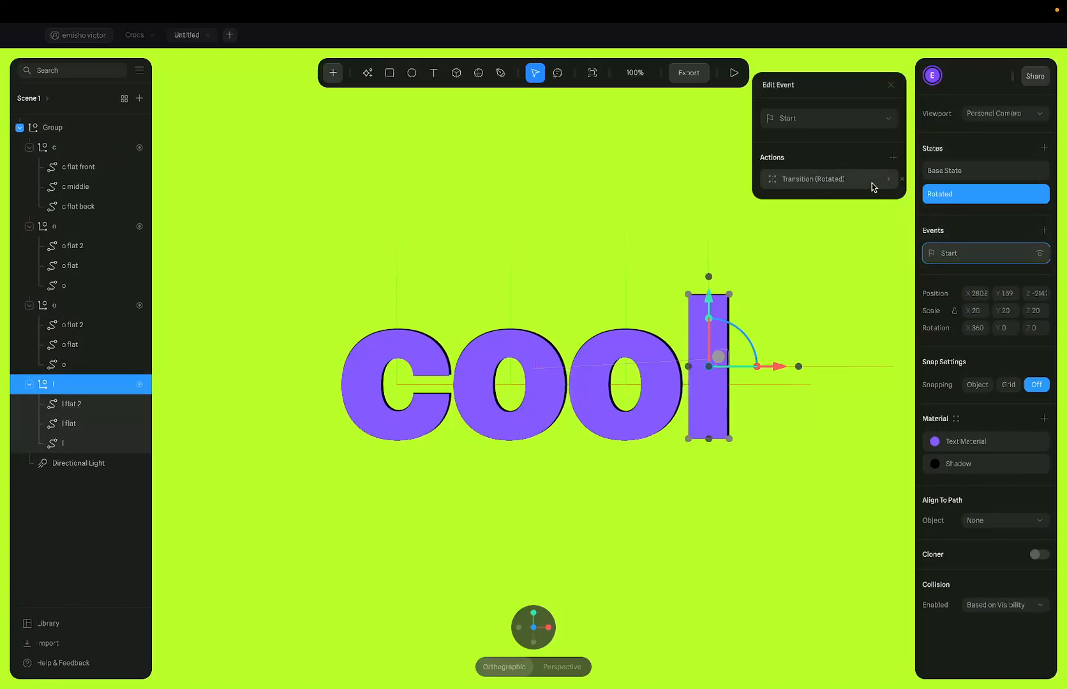
left_click(887, 181)
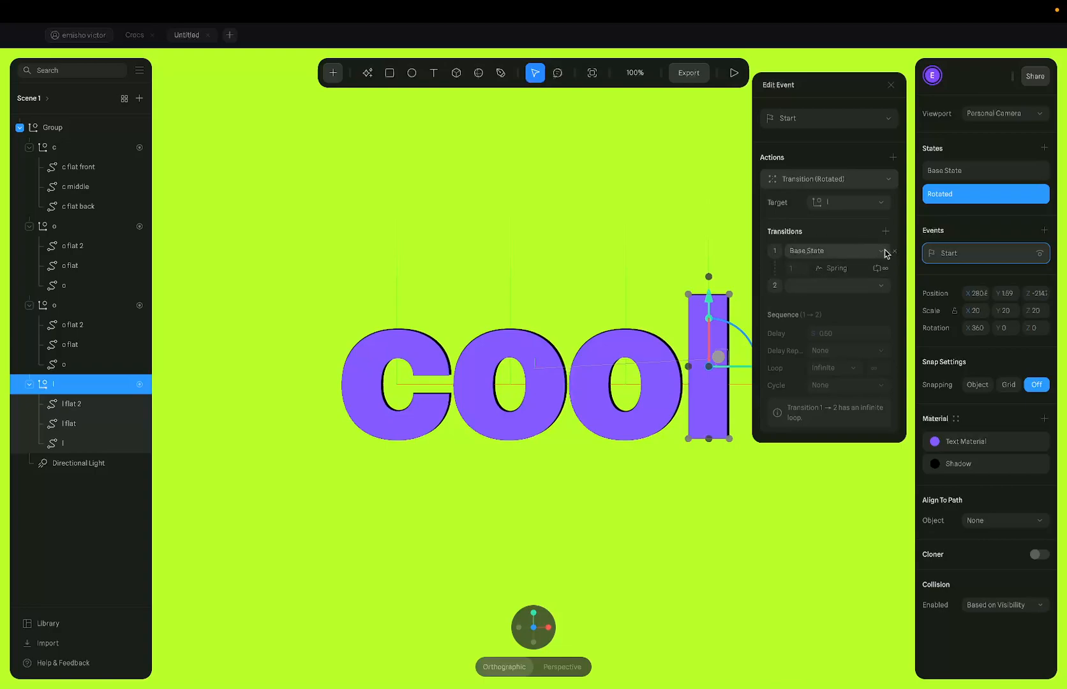
left_click(840, 290)
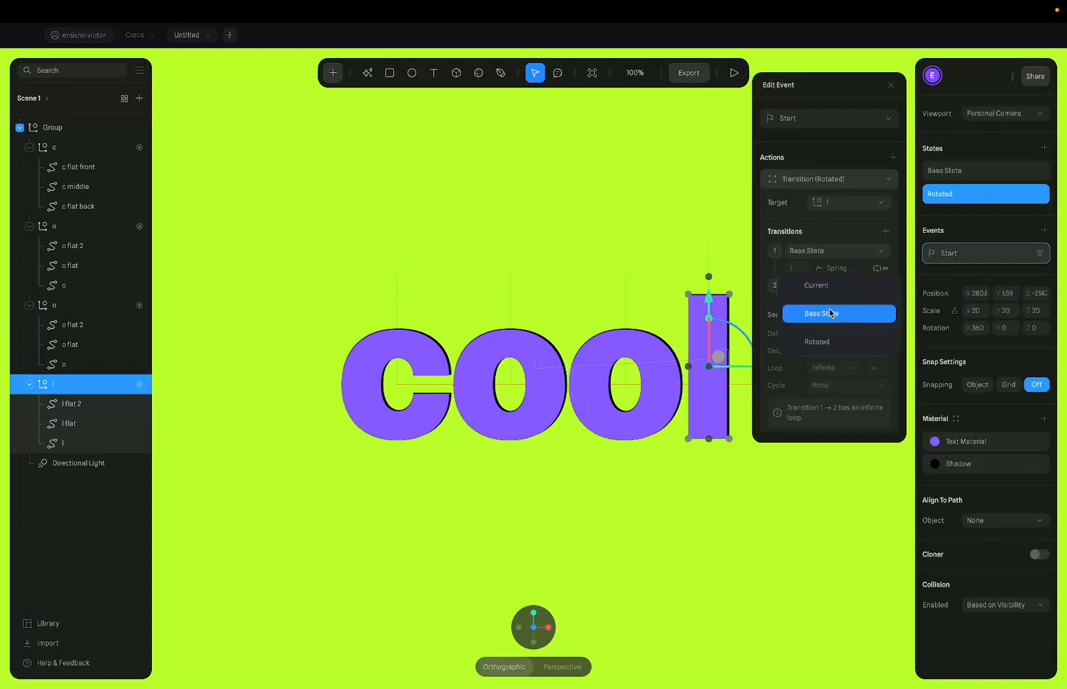
left_click(822, 338)
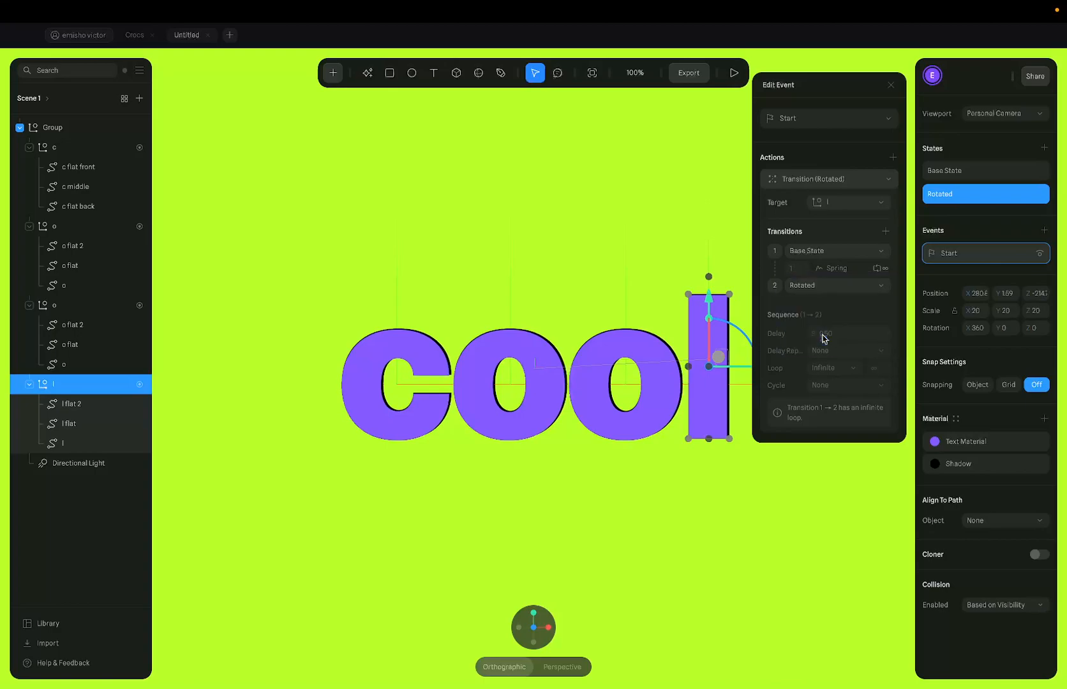
Set the delay of the letter l's Spring transition to 0.5 seconds and preview the animation
left_click(843, 273)
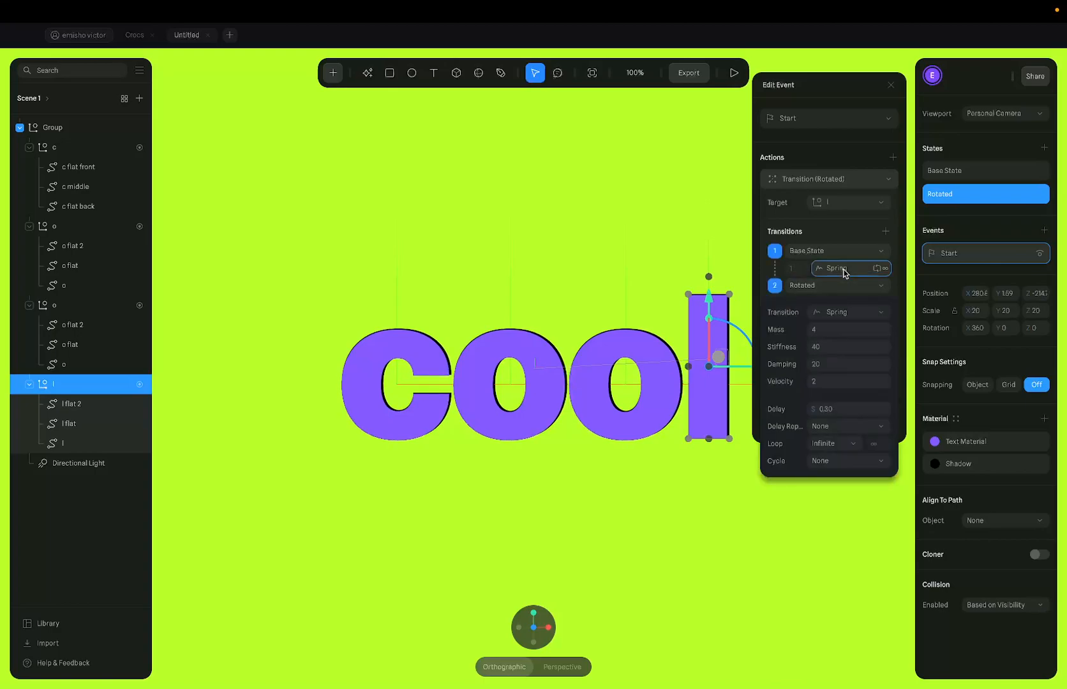
left_click(836, 411)
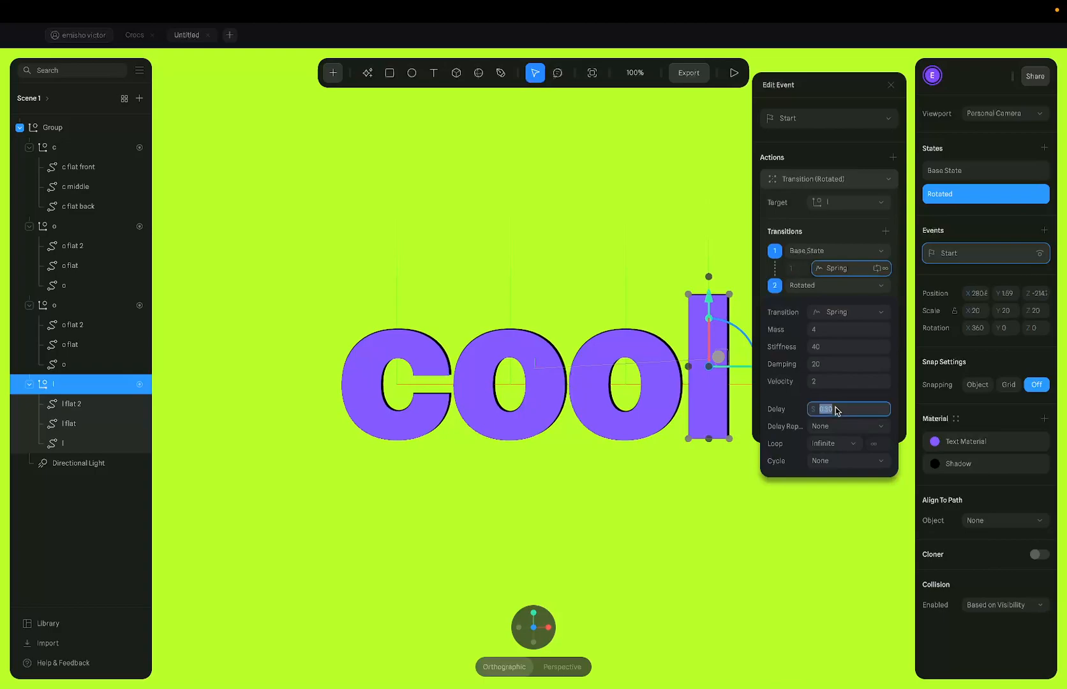
type("0")
key("Return")
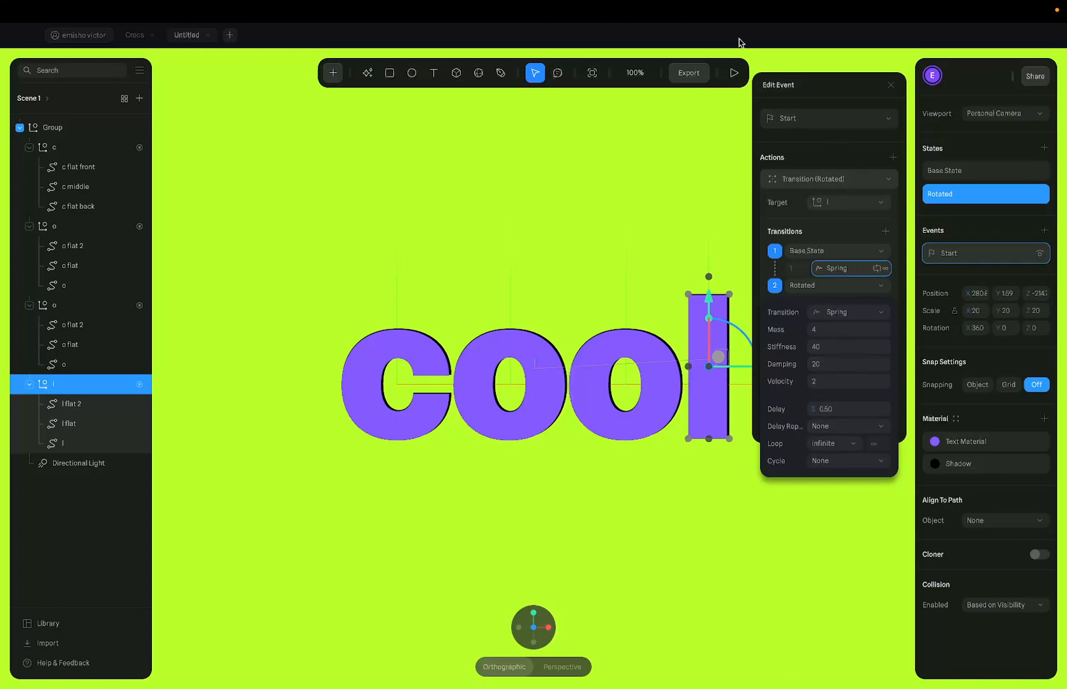
left_click(734, 75)
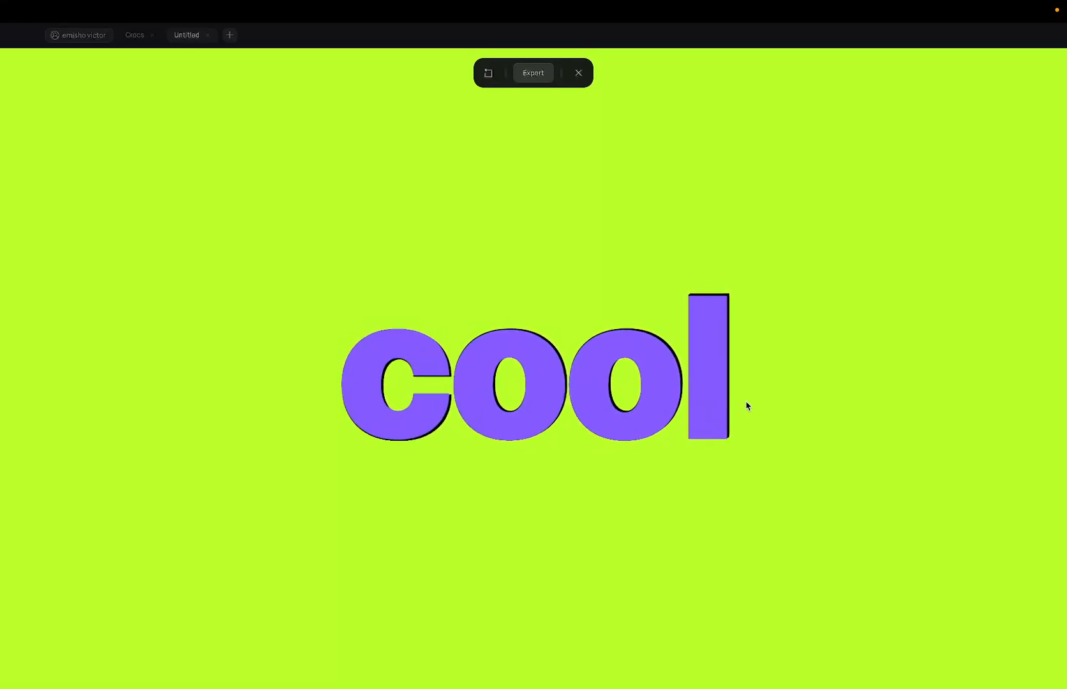
Play the animation in the Crocs file as a reference, and return to the Untitled file
left_click(135, 36)
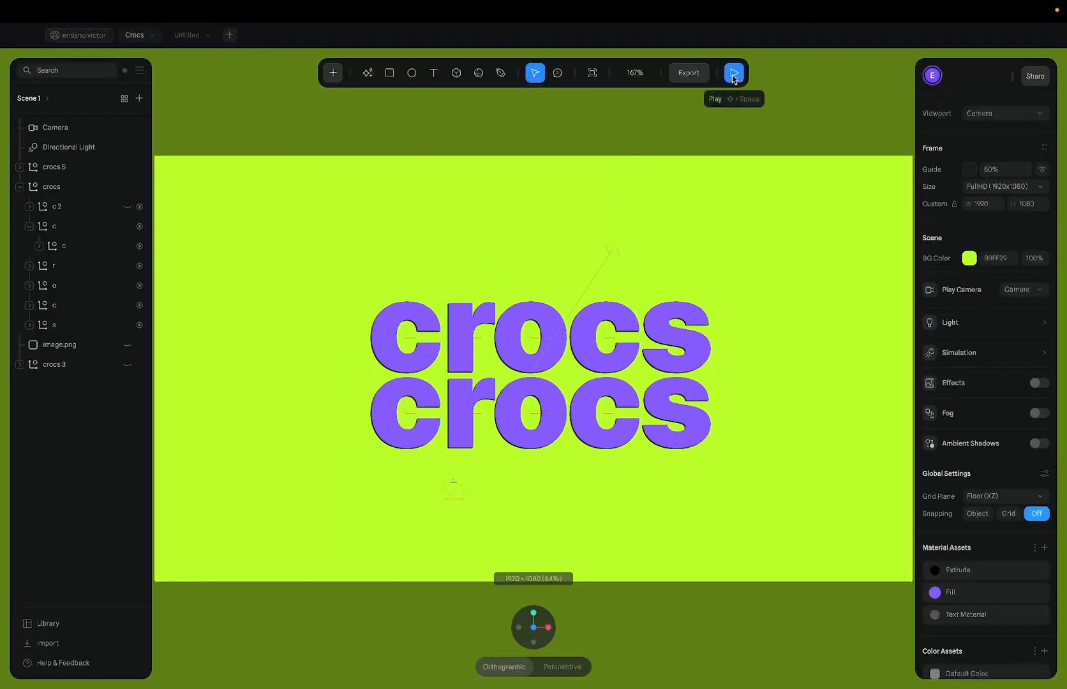
left_click(733, 72)
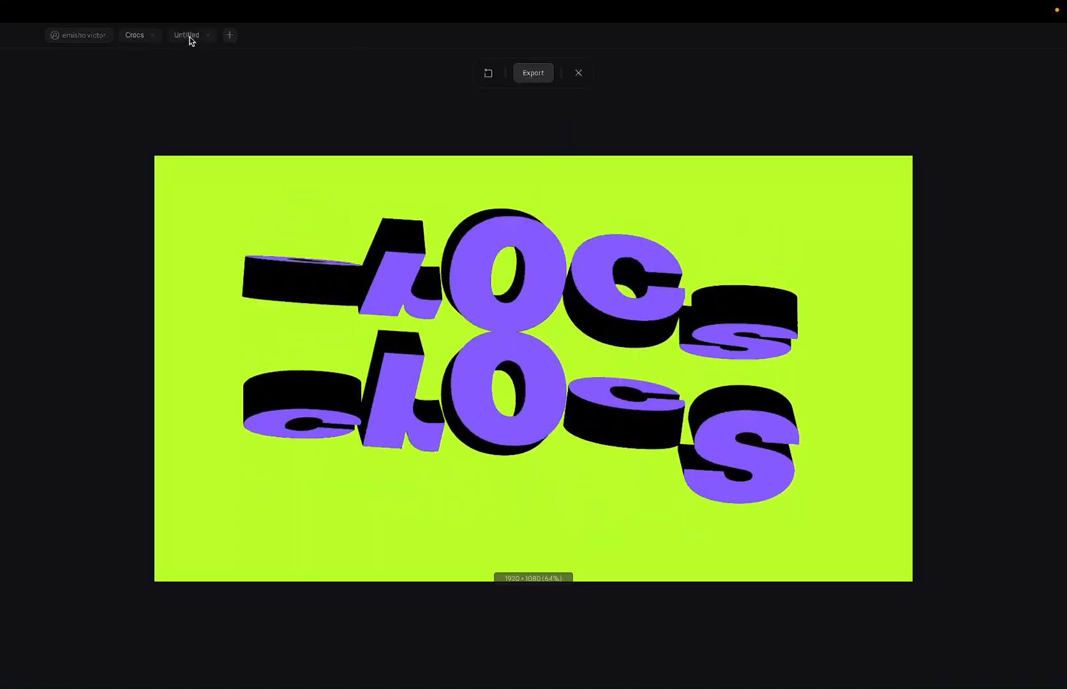
left_click(189, 36)
left_click(466, 370)
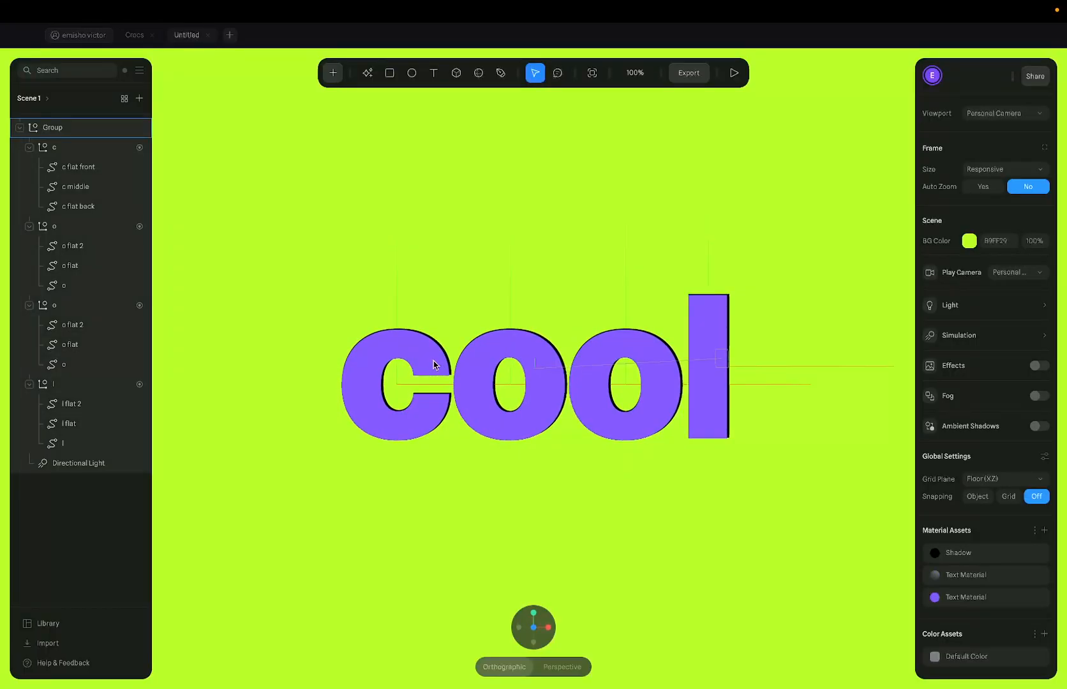
Try placing the letter c in its own group named vertical, and undo the grouping
left_click(433, 365)
double_click(433, 365)
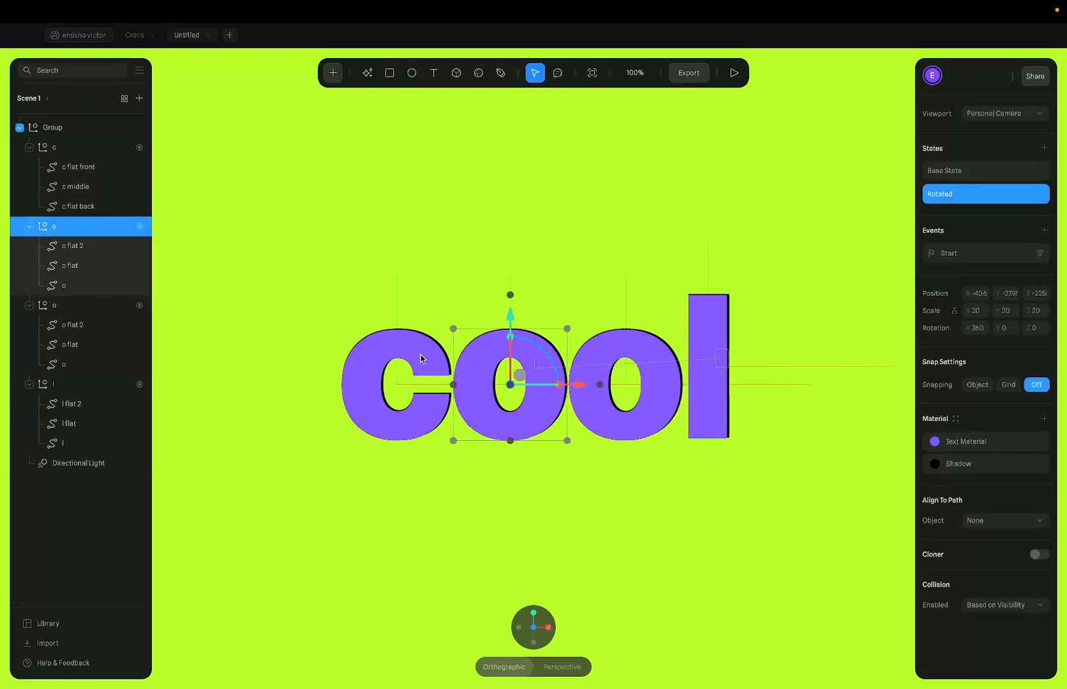
left_click(70, 147)
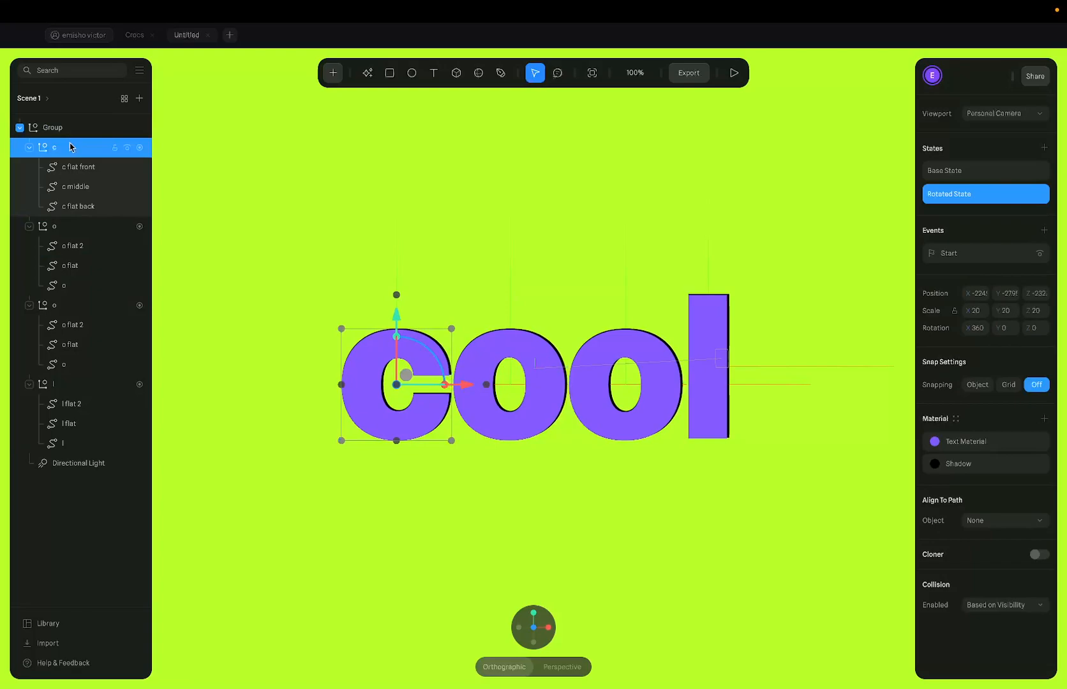
key("super+g")
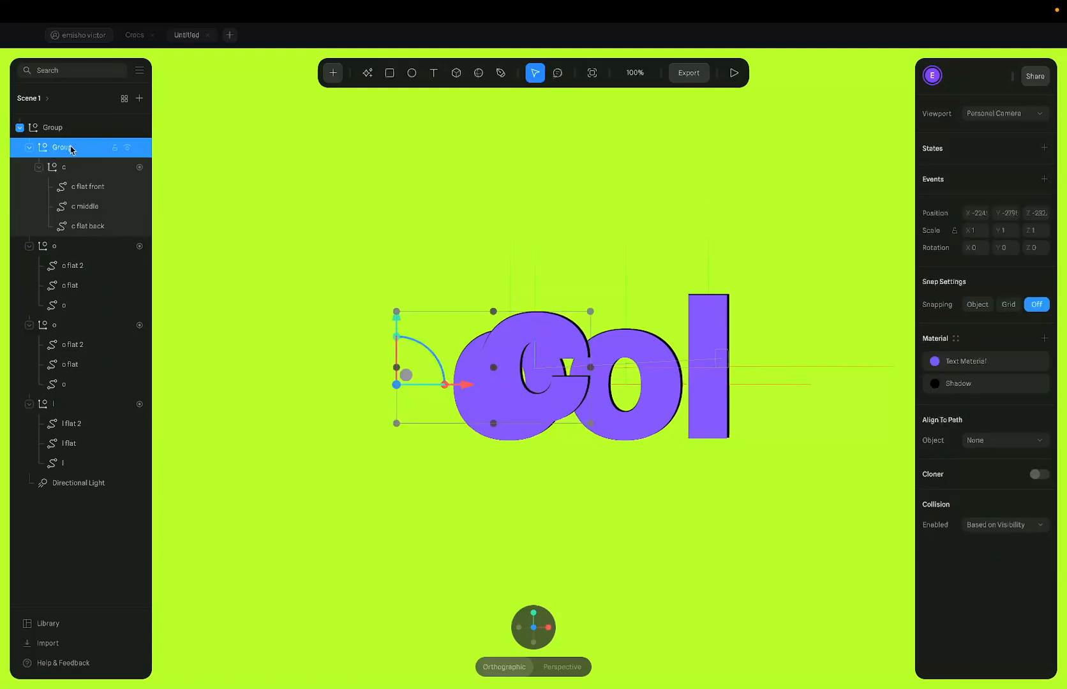
double_click(64, 147)
type("cal")
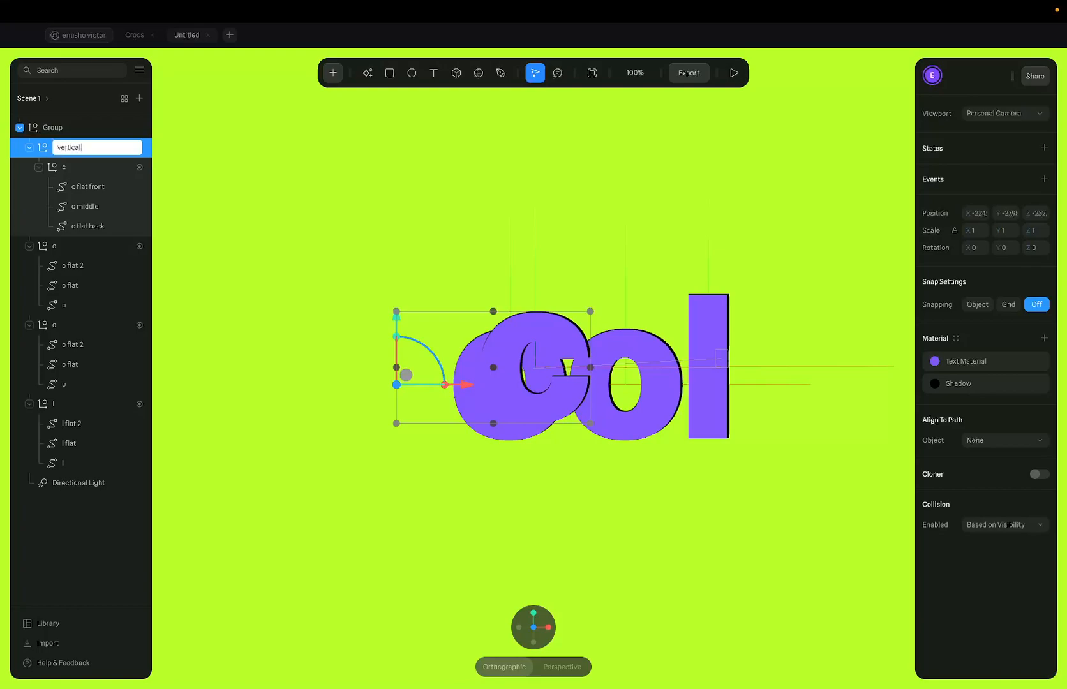
key("Return")
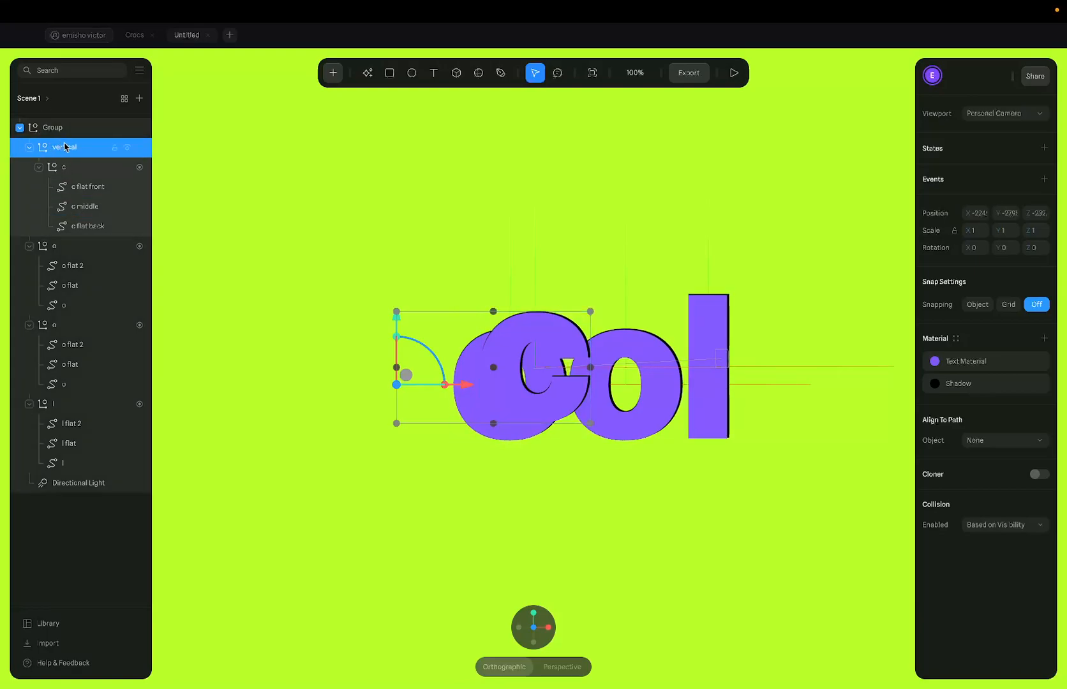
left_click(82, 169)
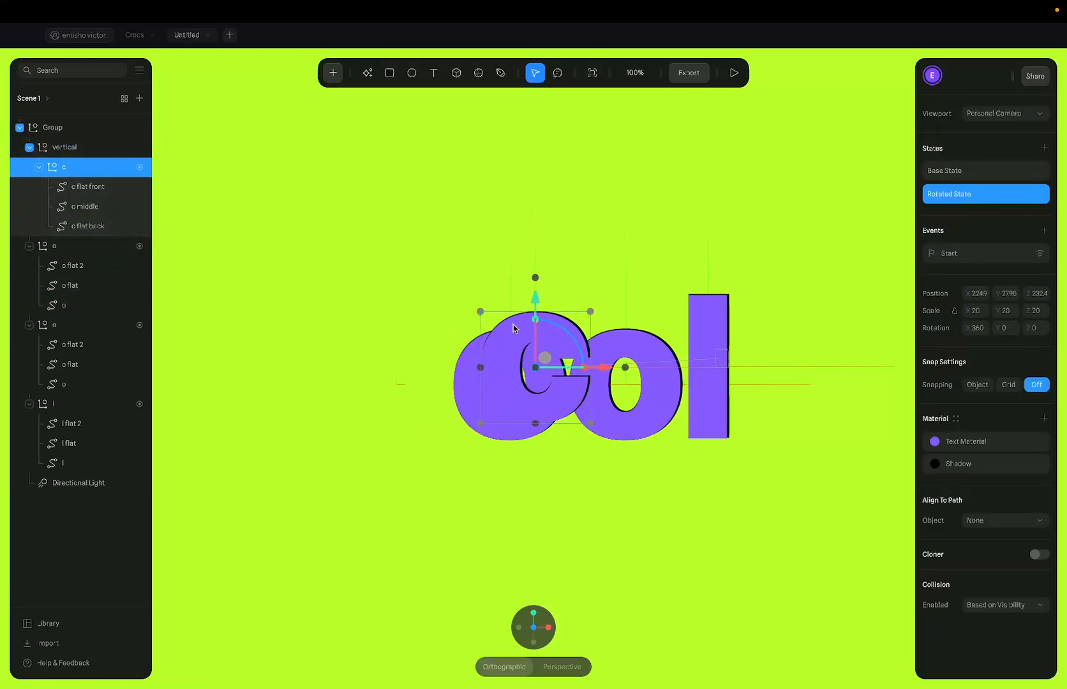
key("super+z")
key("super+z")
key("super+z")
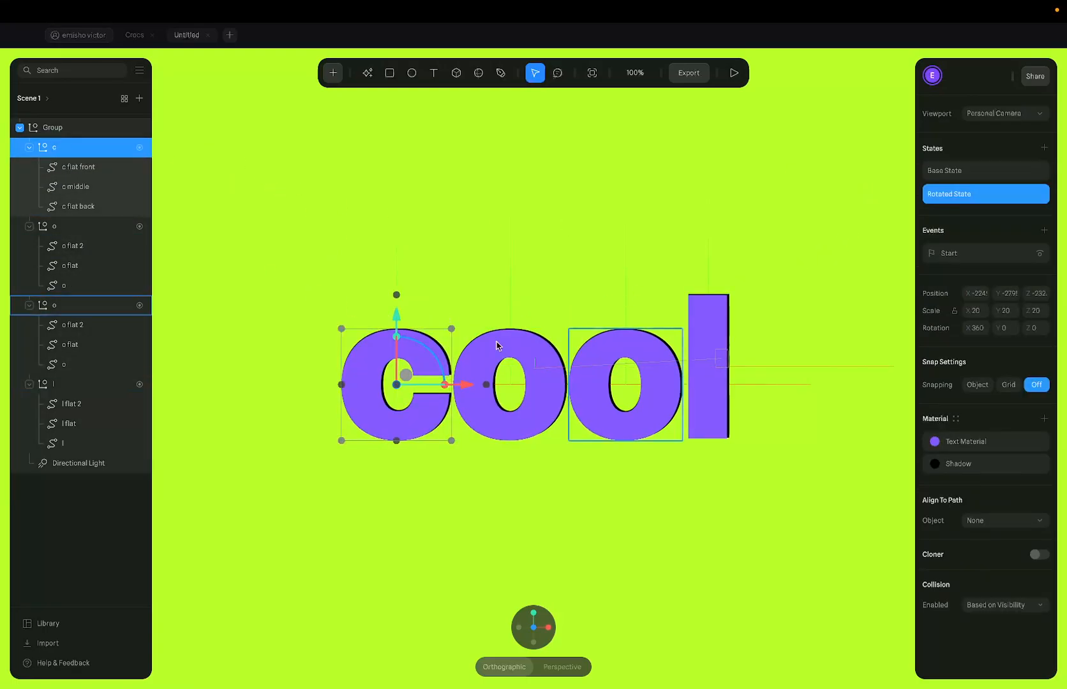
Try grouping the letter c again with its Rotated State active, and undo the grouping
left_click(999, 171)
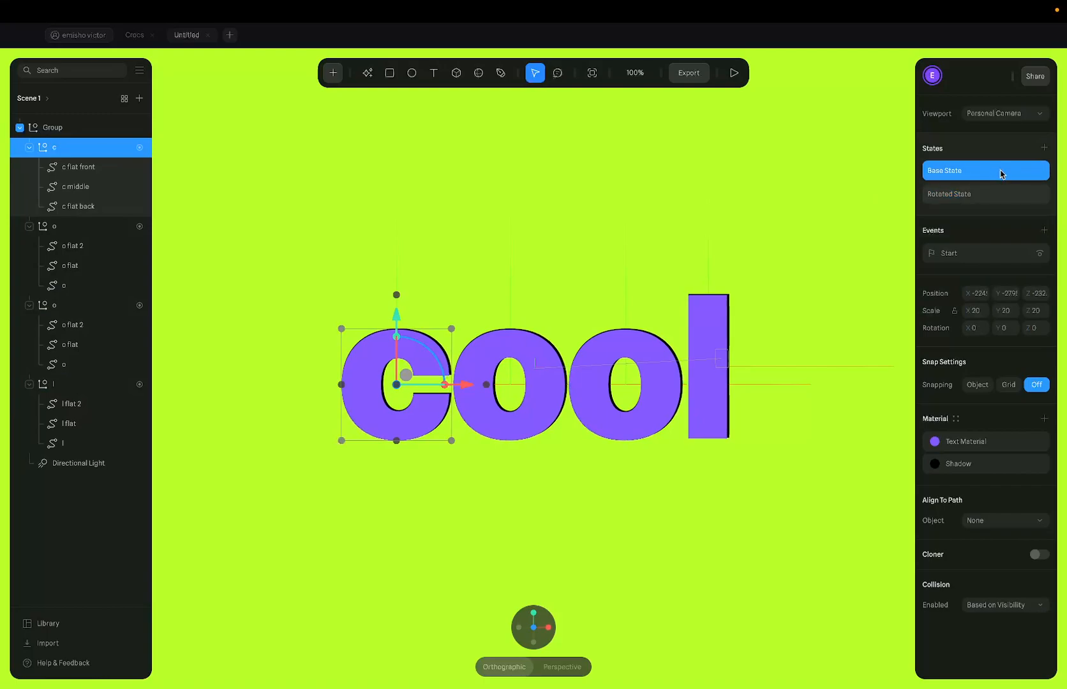
left_click(992, 202)
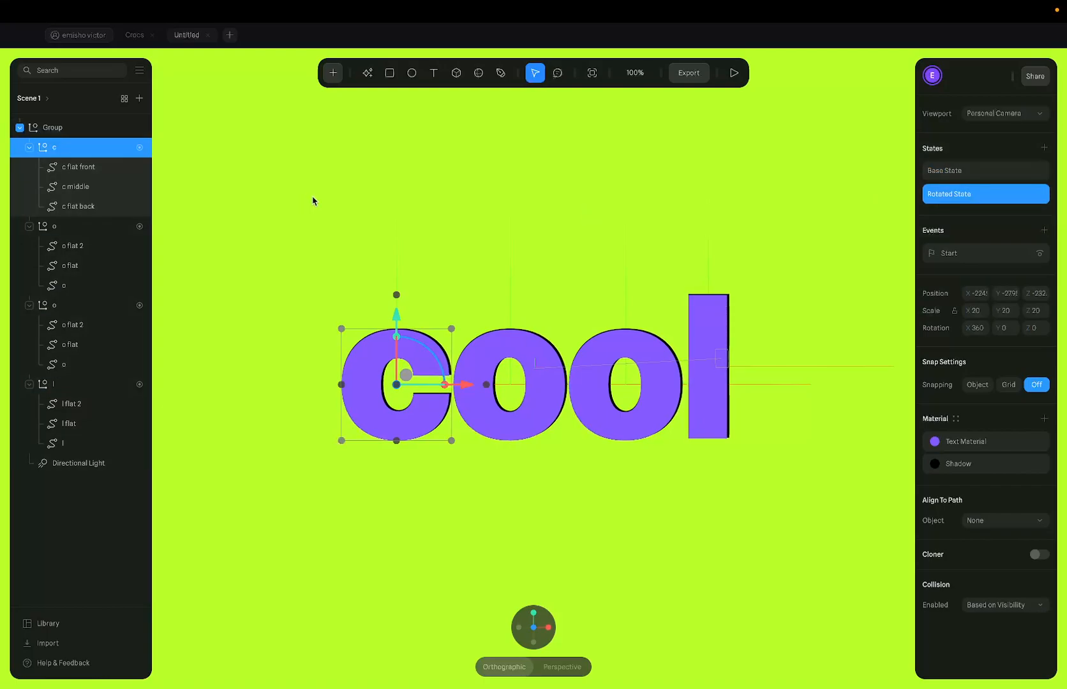
key("super+g")
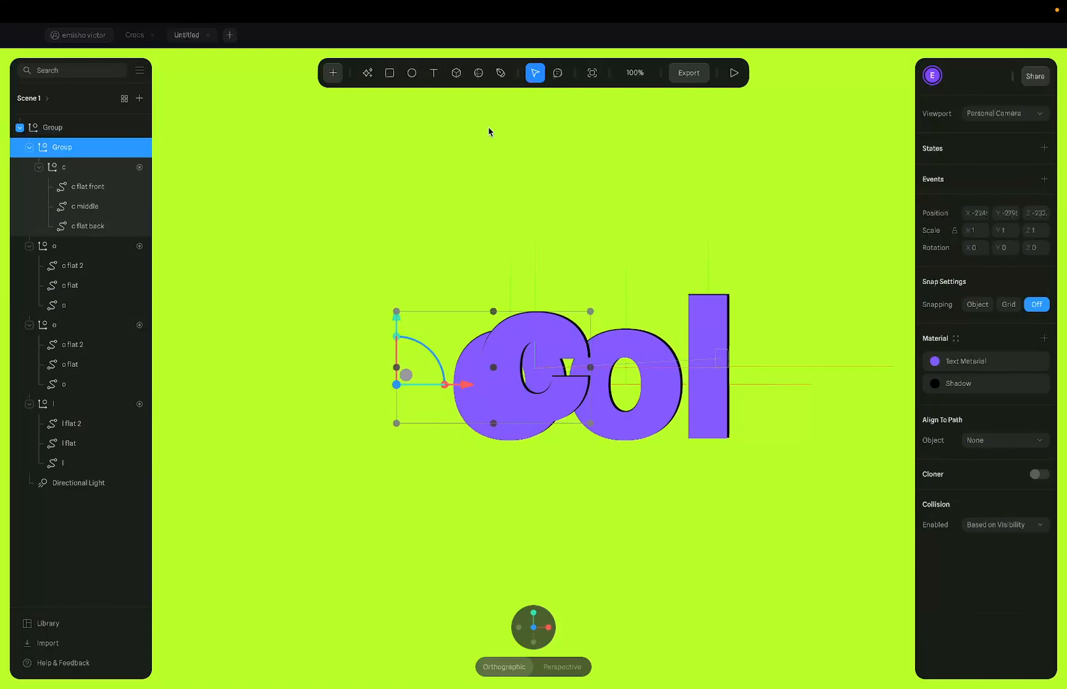
key("super+z")
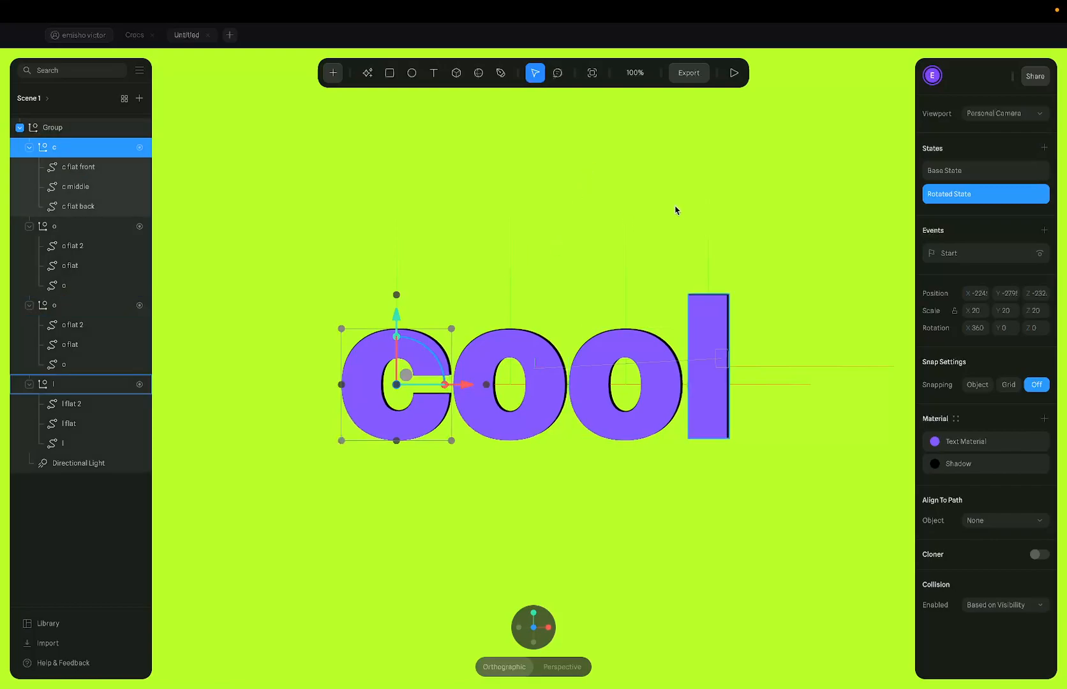
Switch the letter c to its Base State, place it in its own group, and name the group vertical
left_click(961, 170)
key("super+g")
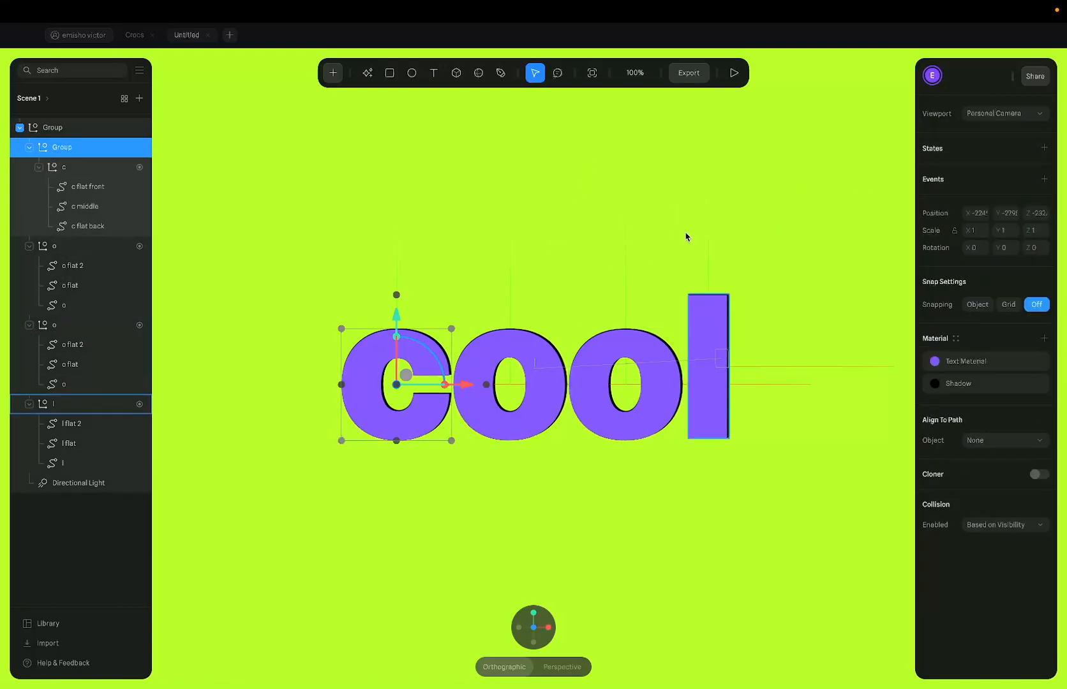
double_click(63, 148)
type("vw")
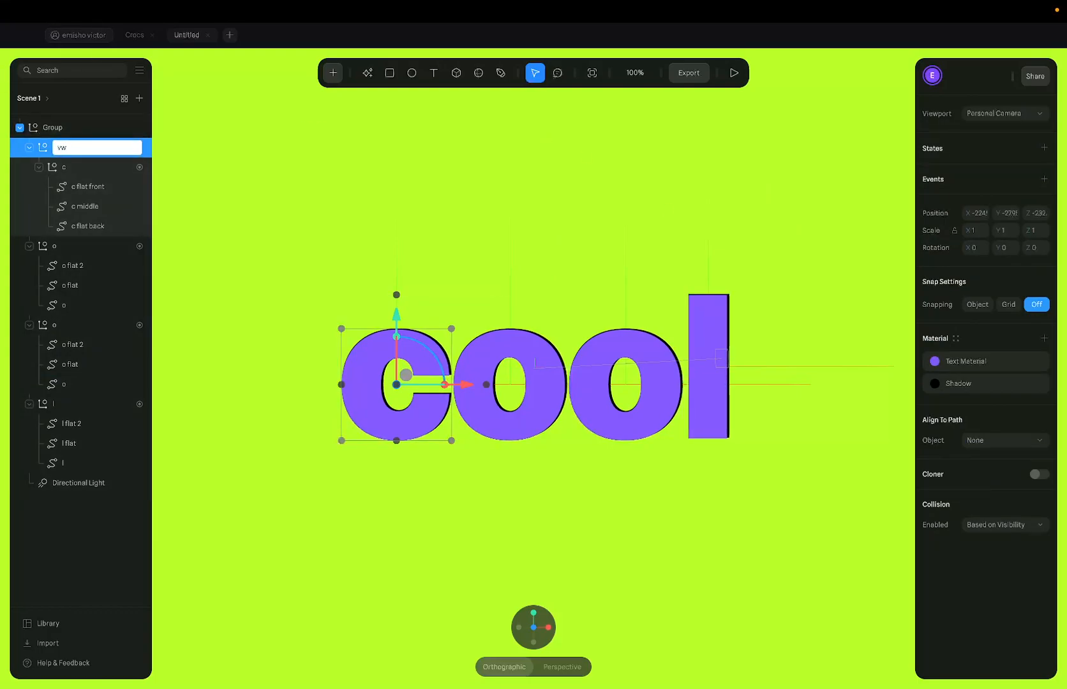
type("rtical")
key("Return")
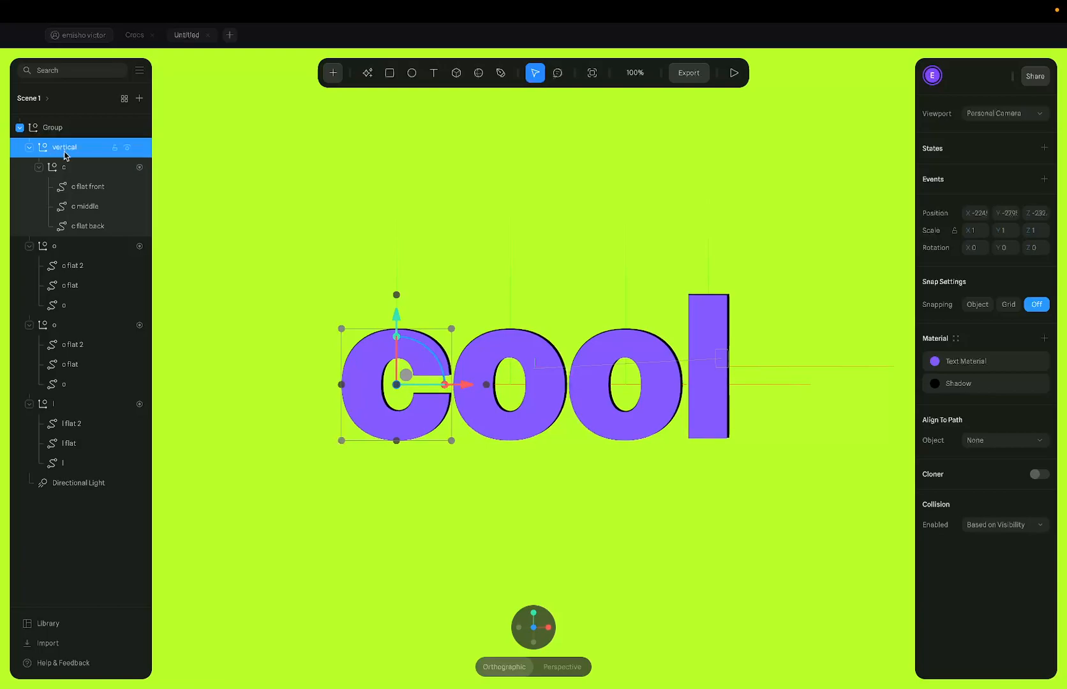
Add a new state to the vertical group and name it down
left_click(67, 166)
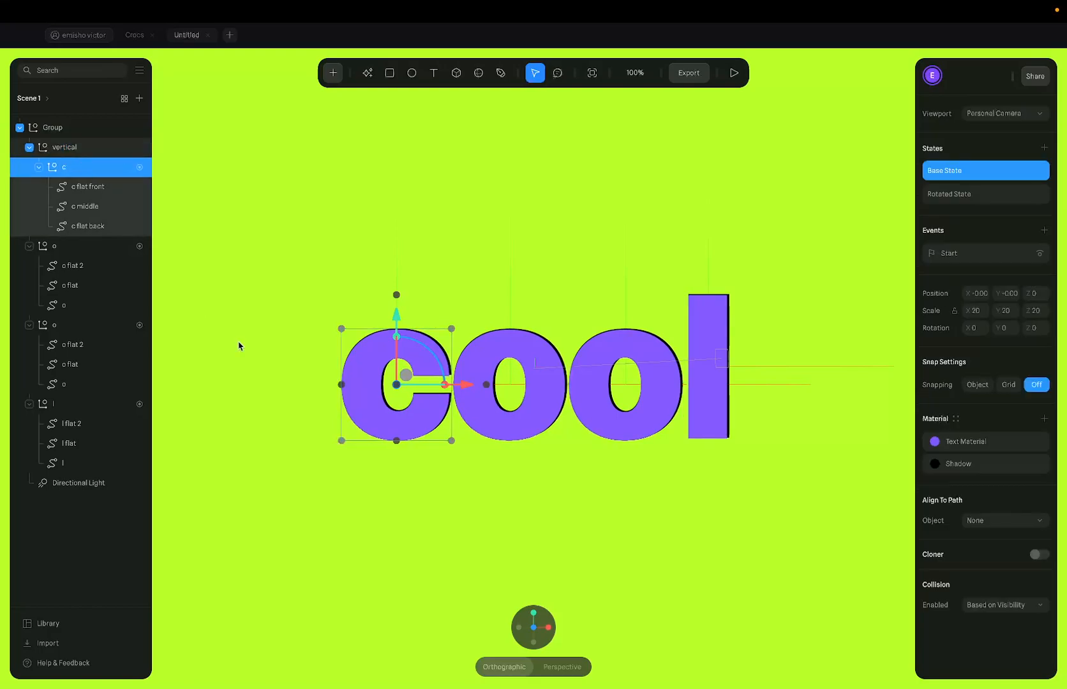
left_click(94, 155)
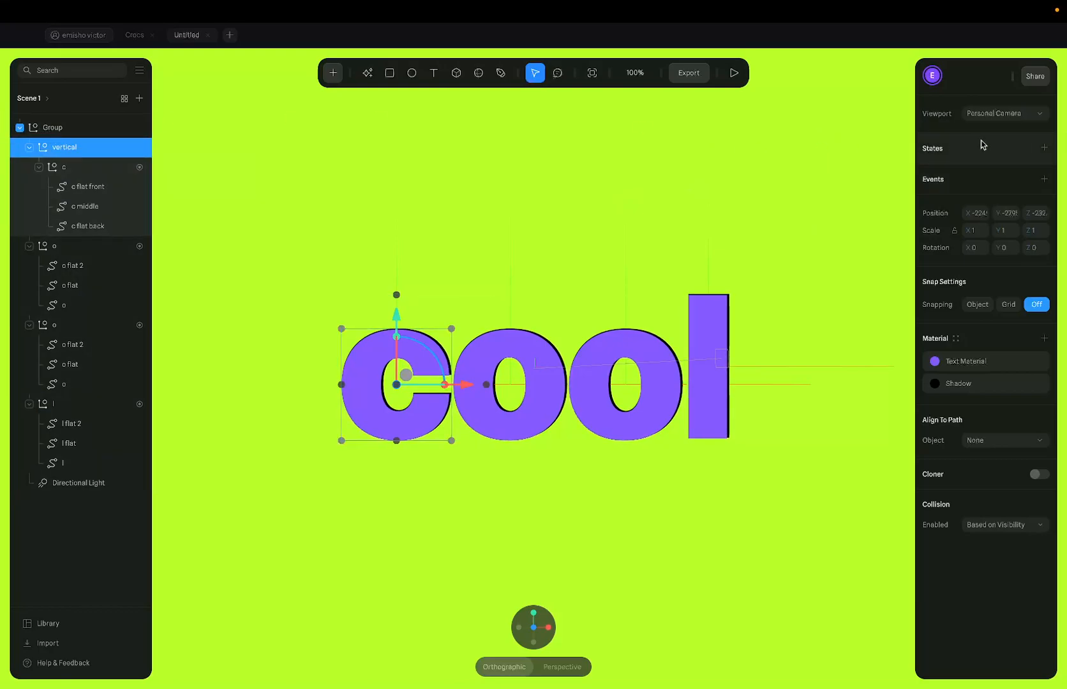
left_click(1044, 150)
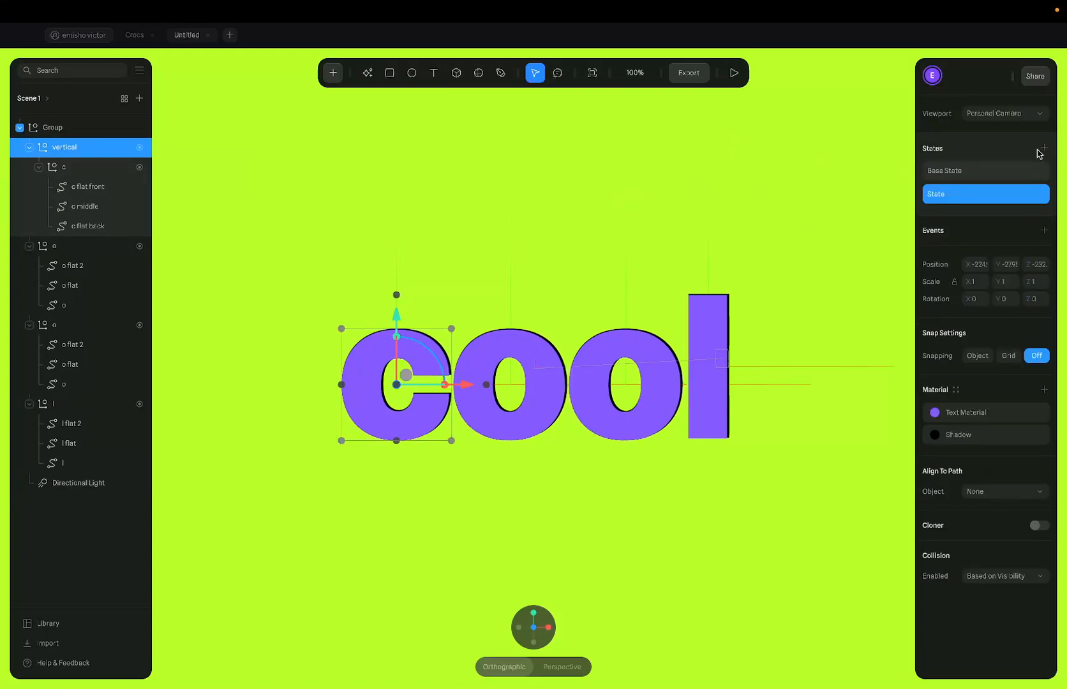
double_click(938, 196)
type("down")
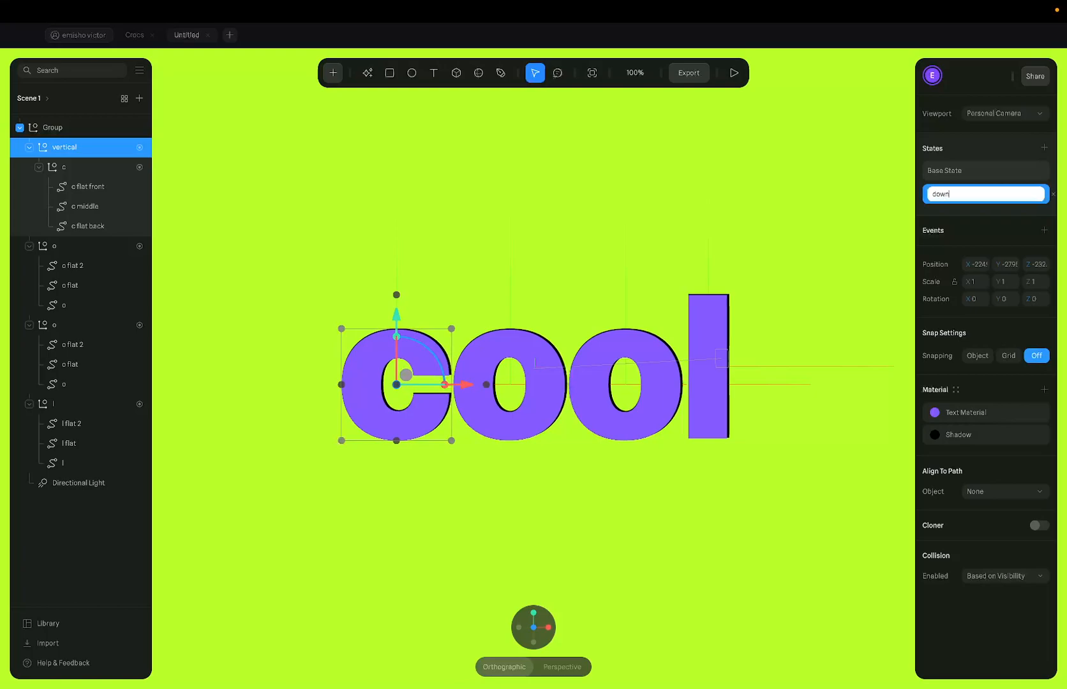
key("Return")
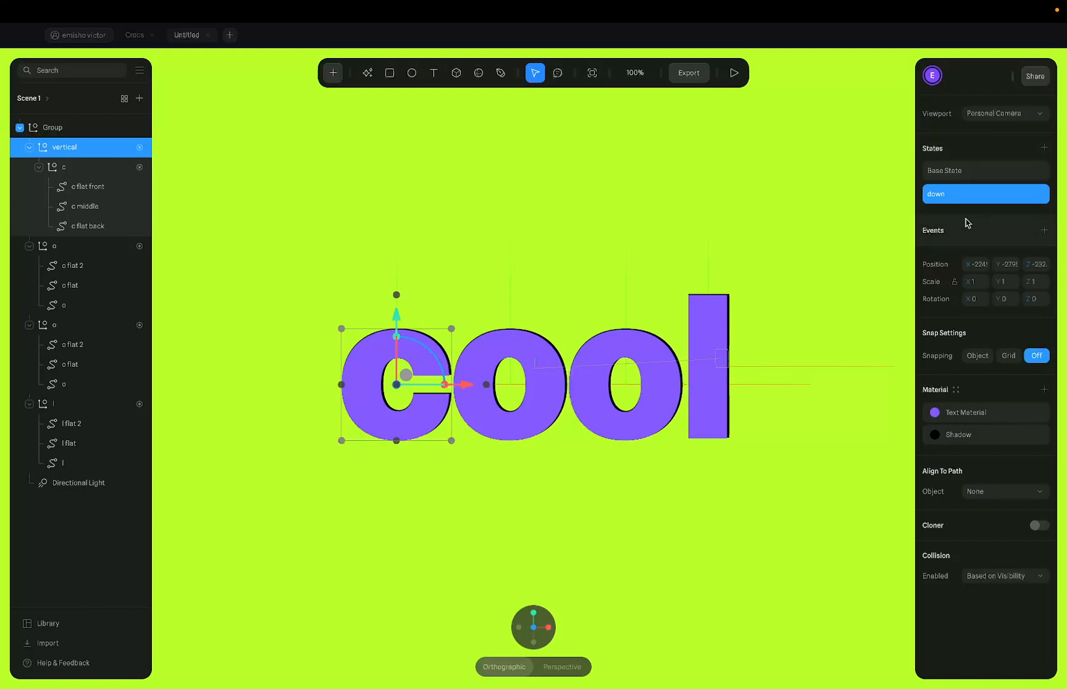
Try raising the vertical group in its down state by changing its Y position, and undo the change
left_click(973, 179)
left_click(957, 195)
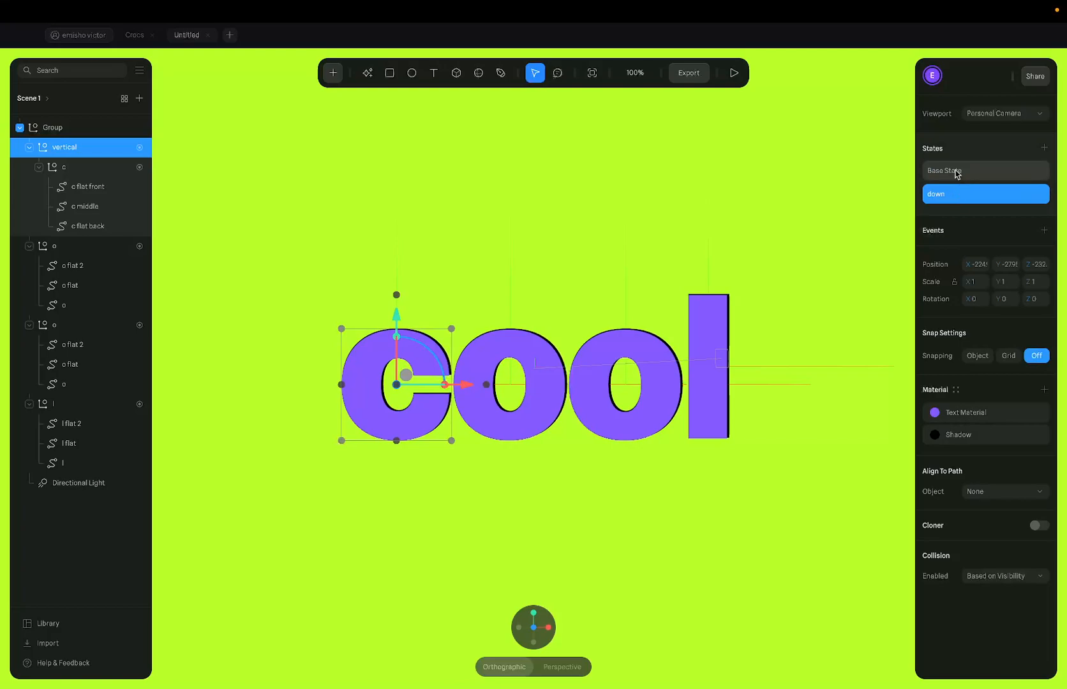
left_click(1011, 266)
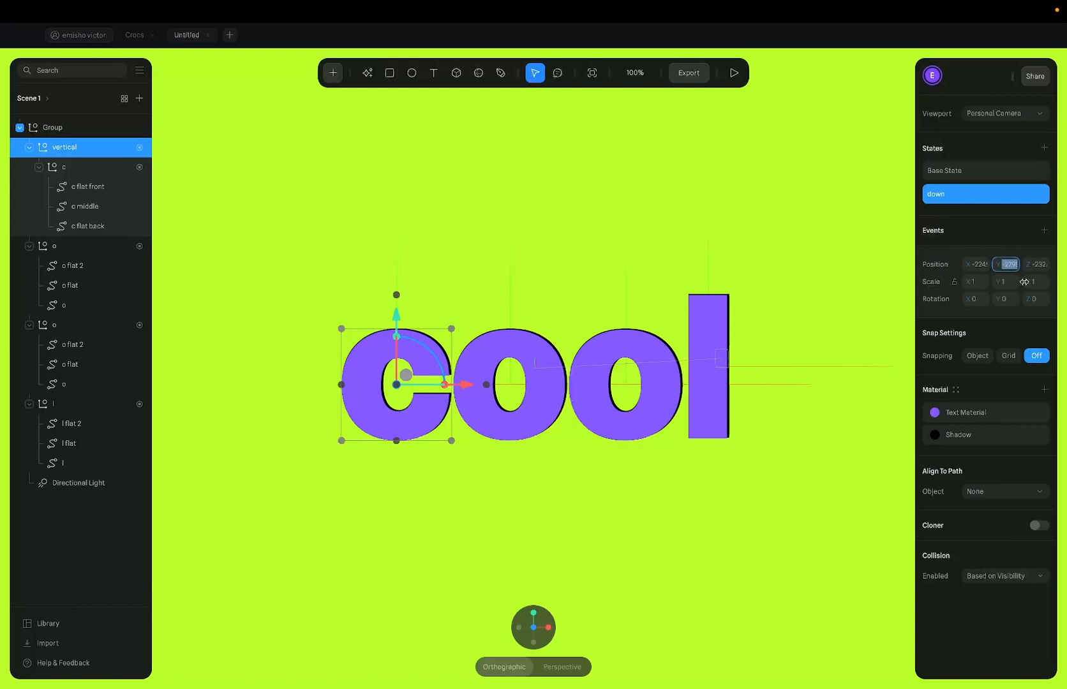
type("2798")
key("Return")
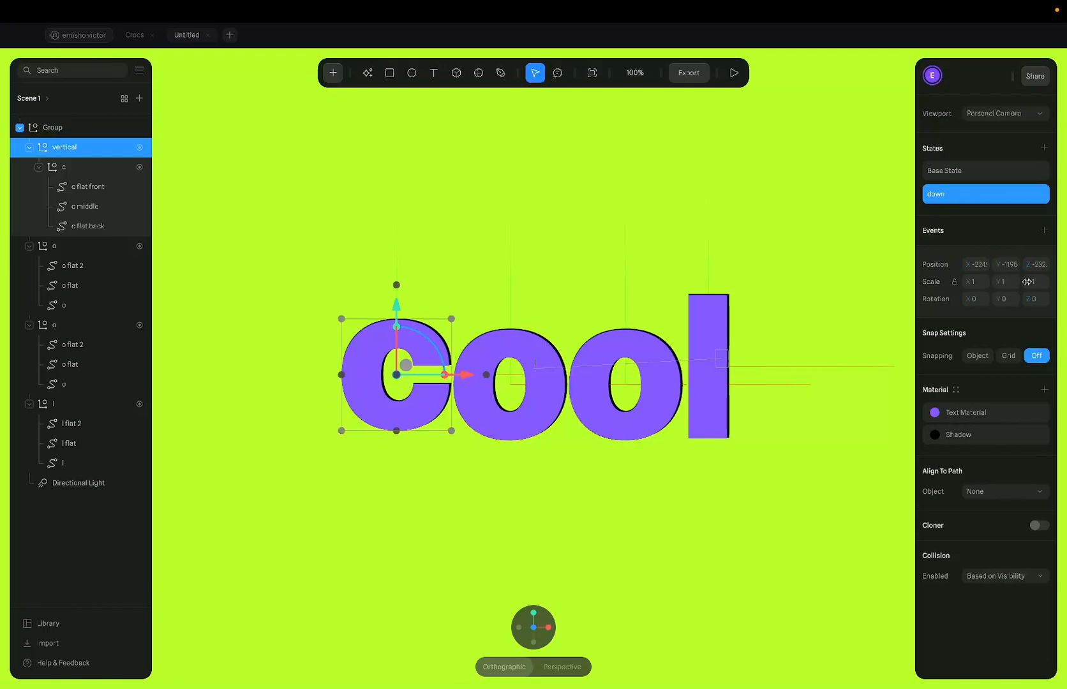
key("super+z")
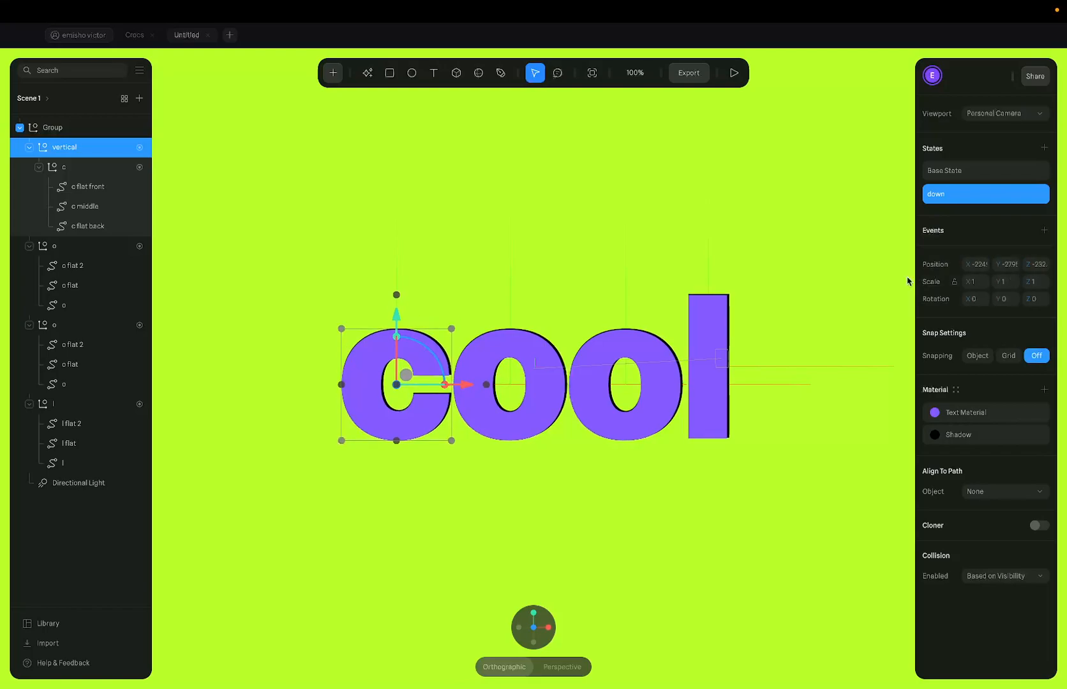
key("super+shift+z")
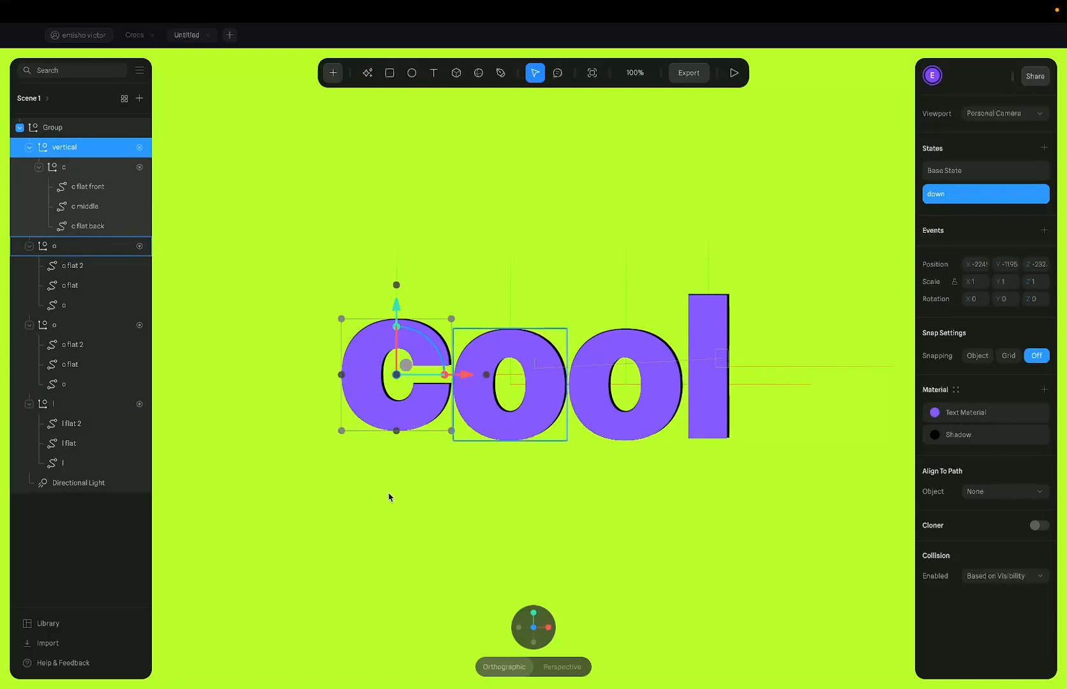
key("super+z")
Try lowering the vertical group slightly through its Y position in the down state, and undo the change
left_click(1008, 264)
type("2798")
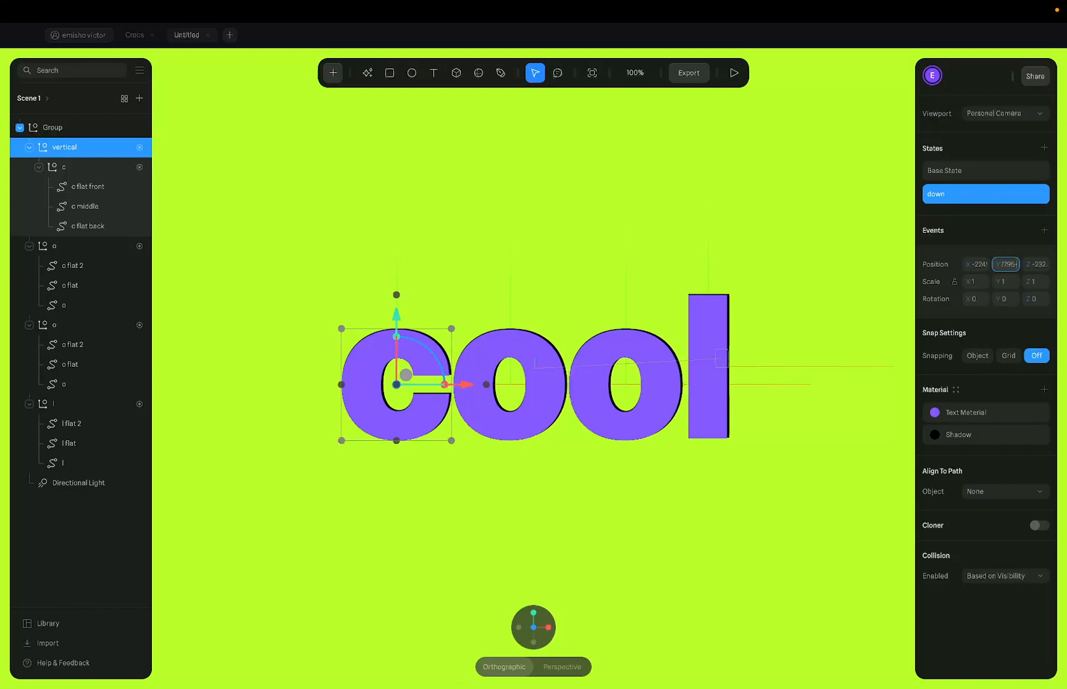
key("Return")
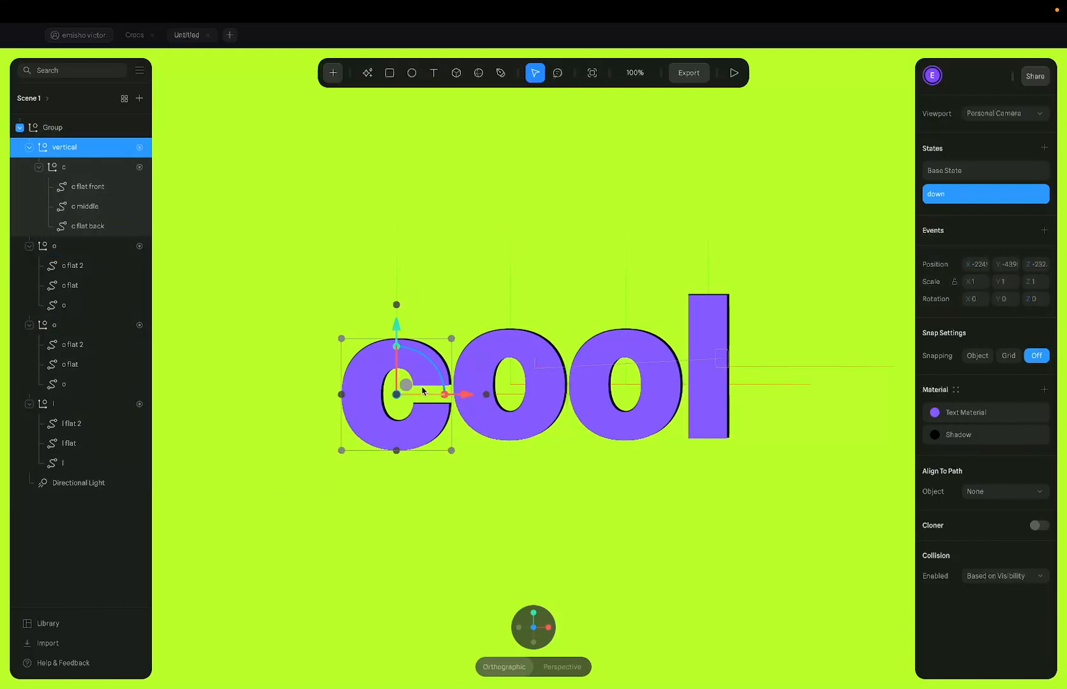
key("super+z")
Lower the vertical group's Y position in the down state, compare both states, and return to Base State
left_click(1006, 264)
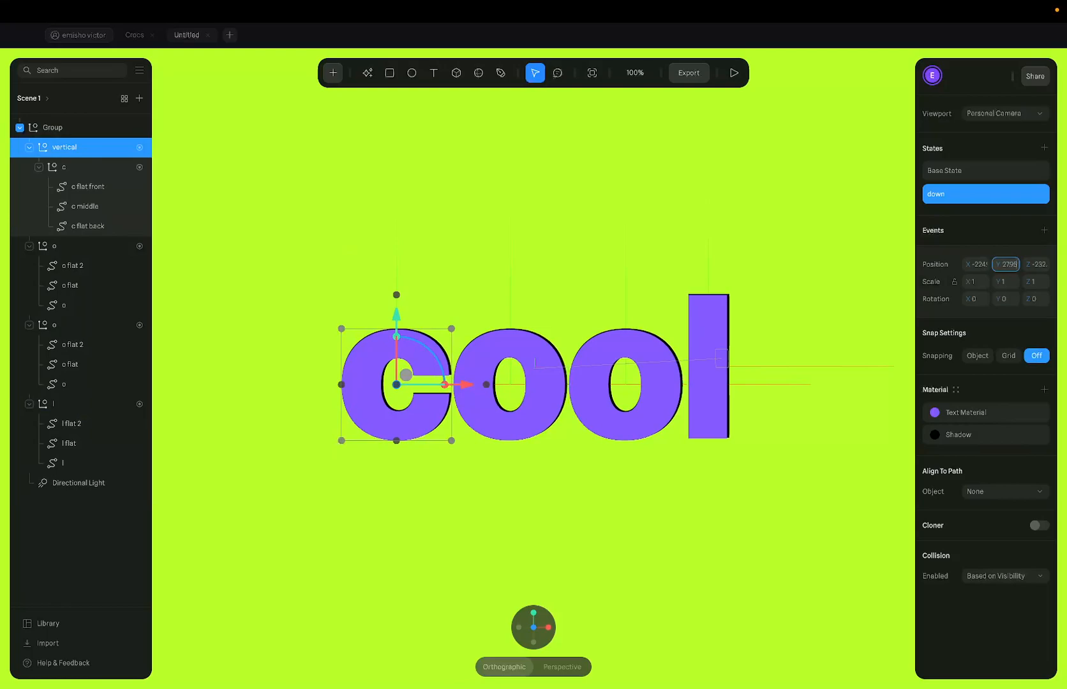
key("Return")
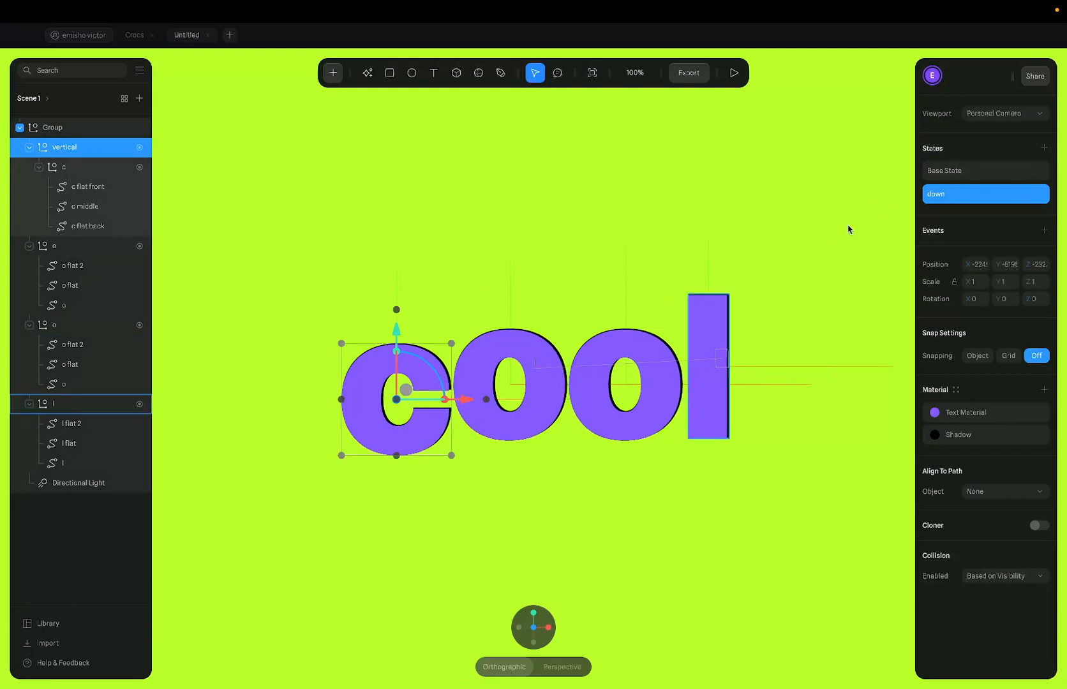
left_click(976, 172)
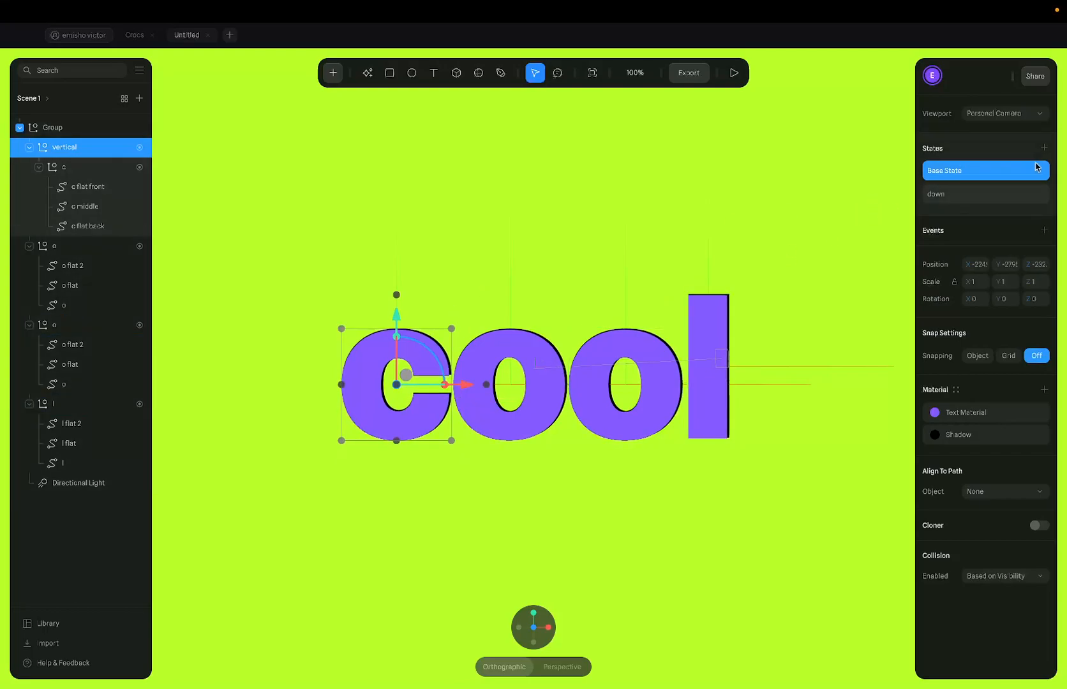
left_click(980, 197)
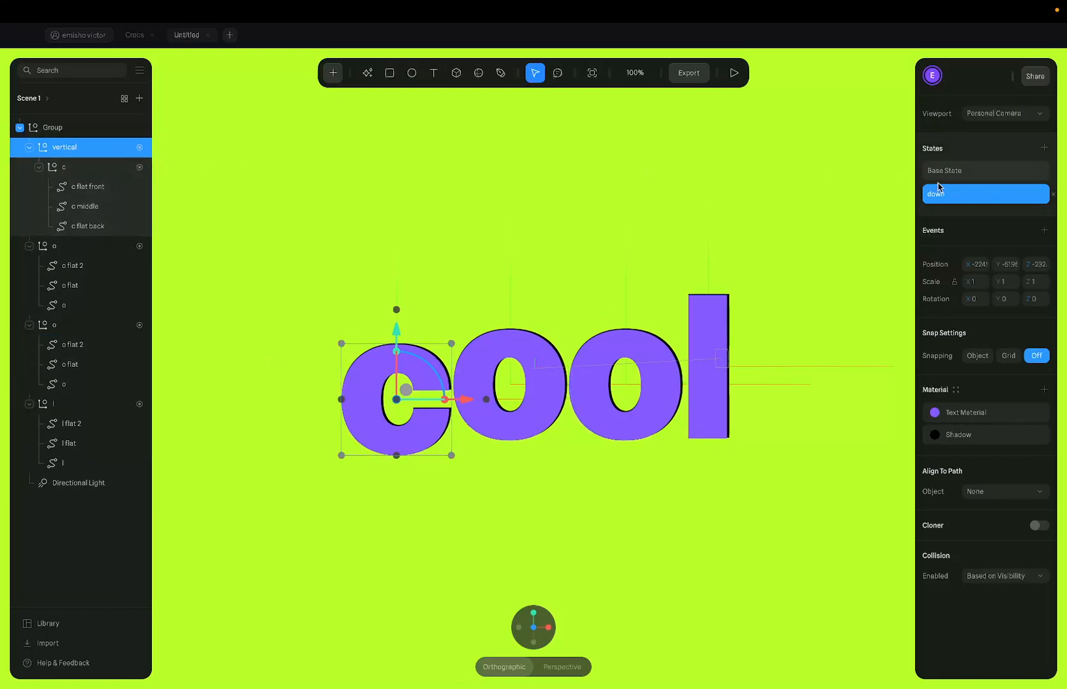
left_click(968, 172)
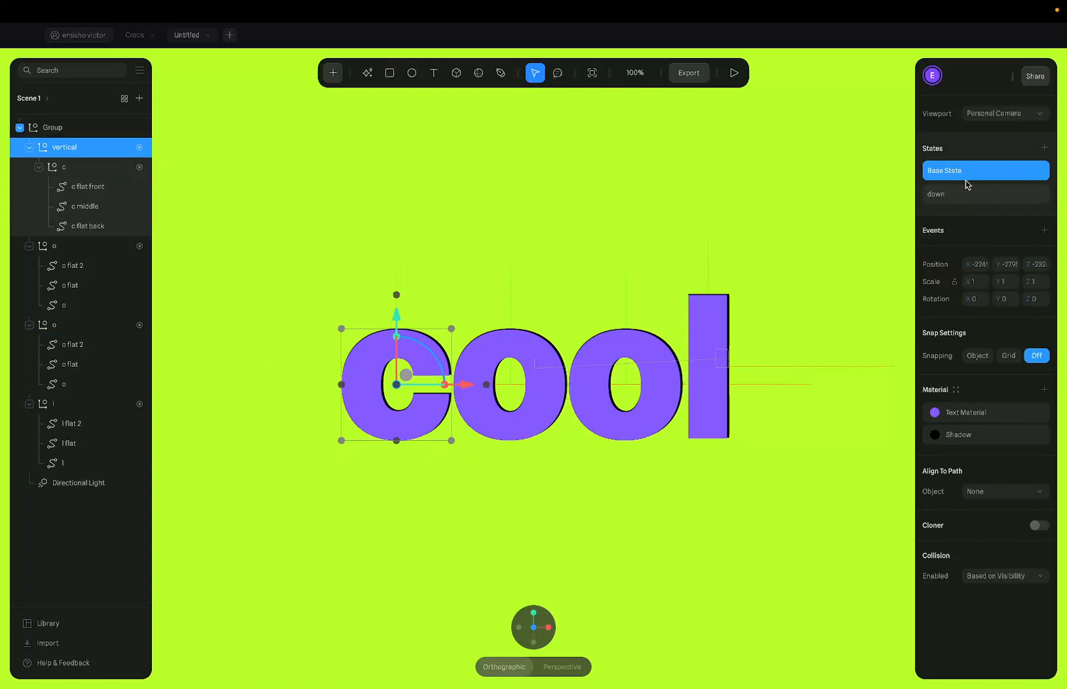
Give the vertical group a Start event with a Transition action from Current to down, using Spring easing
left_click(1042, 231)
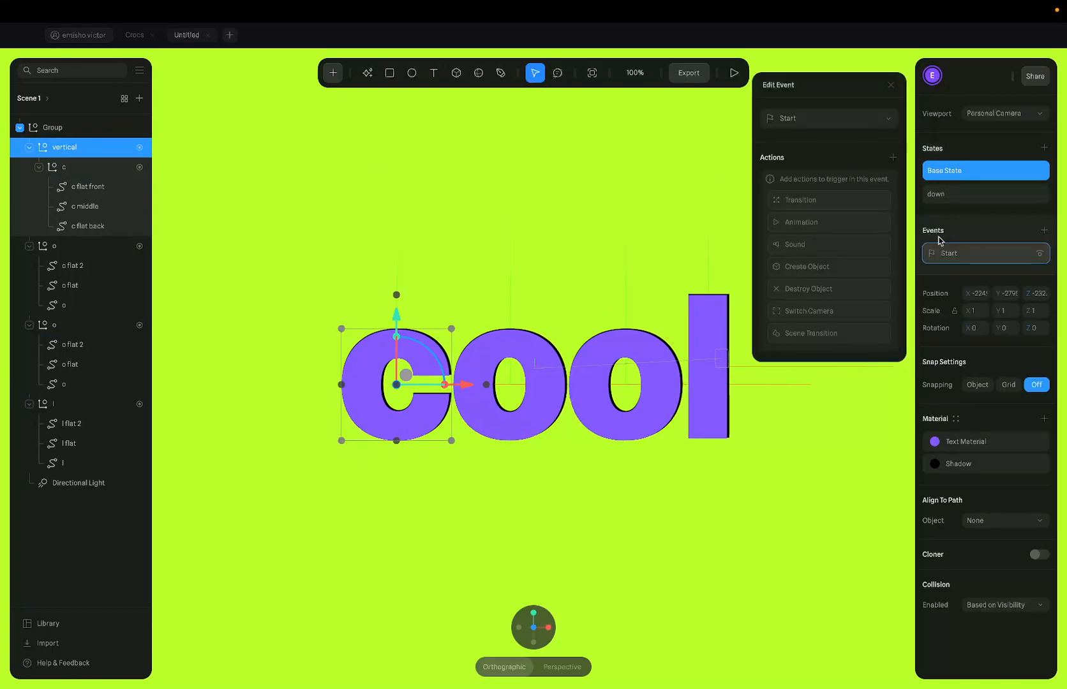
left_click(852, 209)
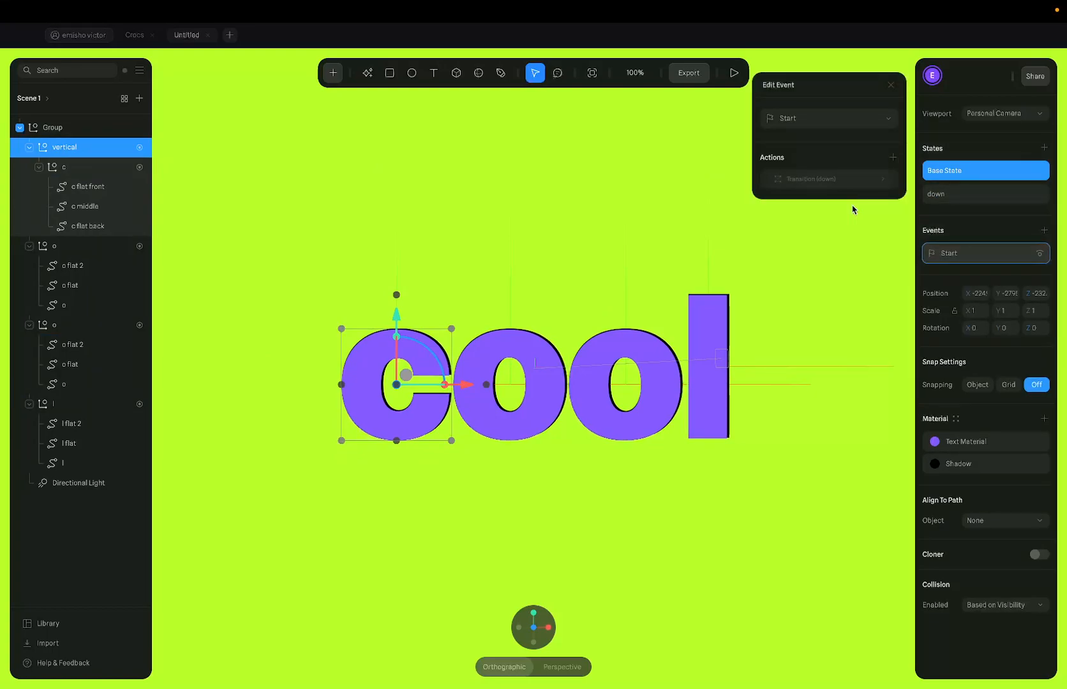
left_click(850, 182)
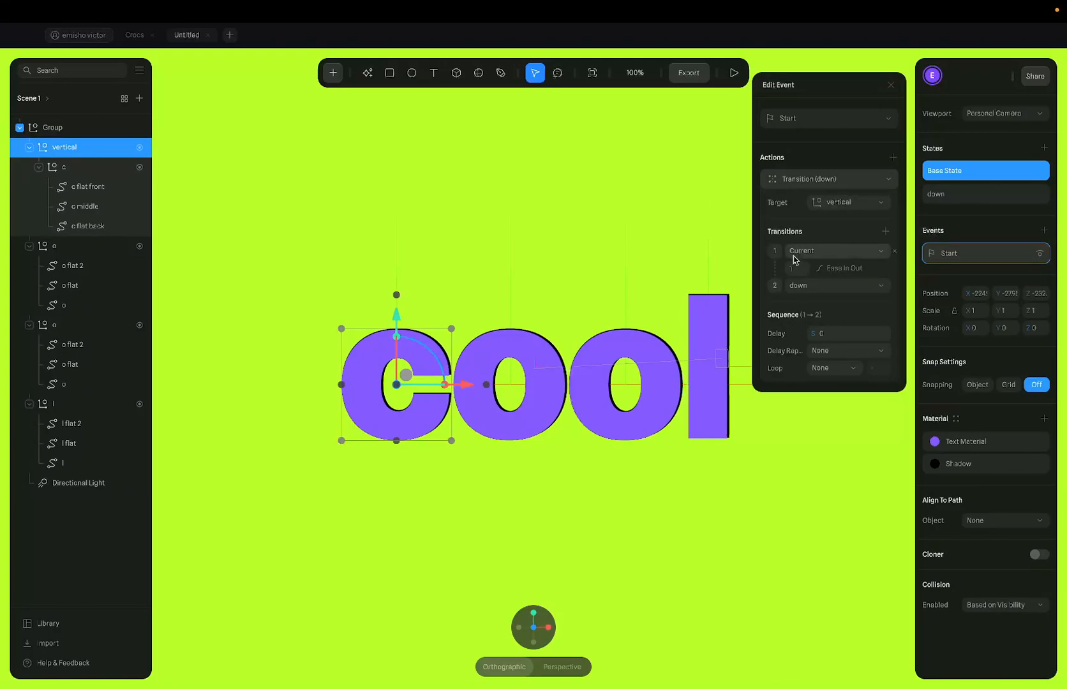
left_click(848, 268)
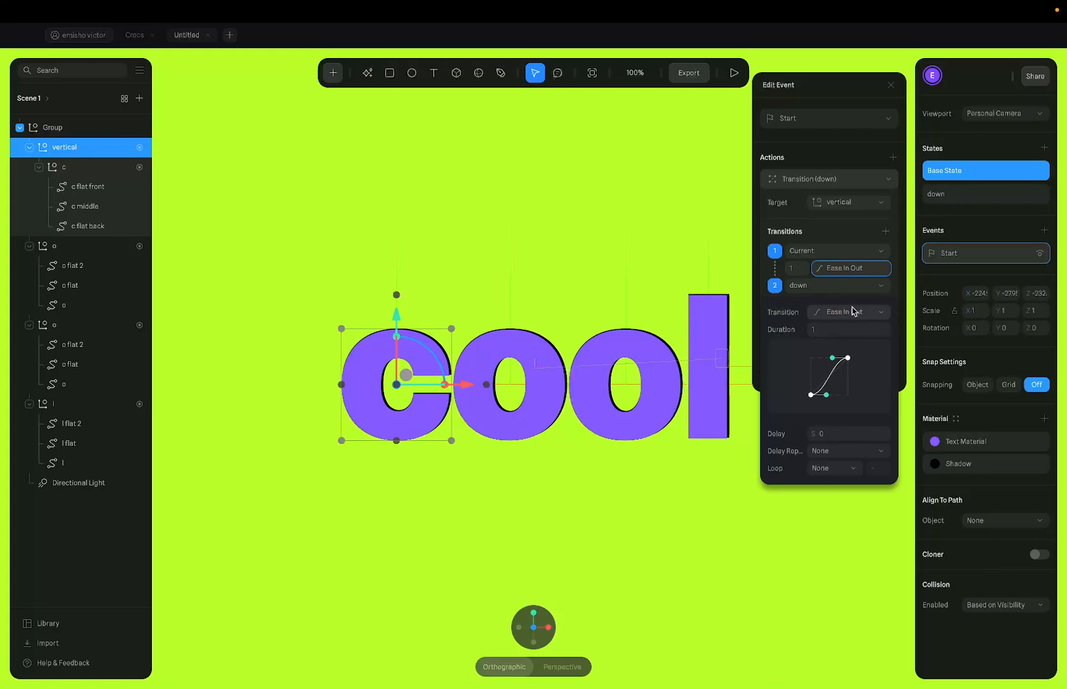
left_click(853, 310)
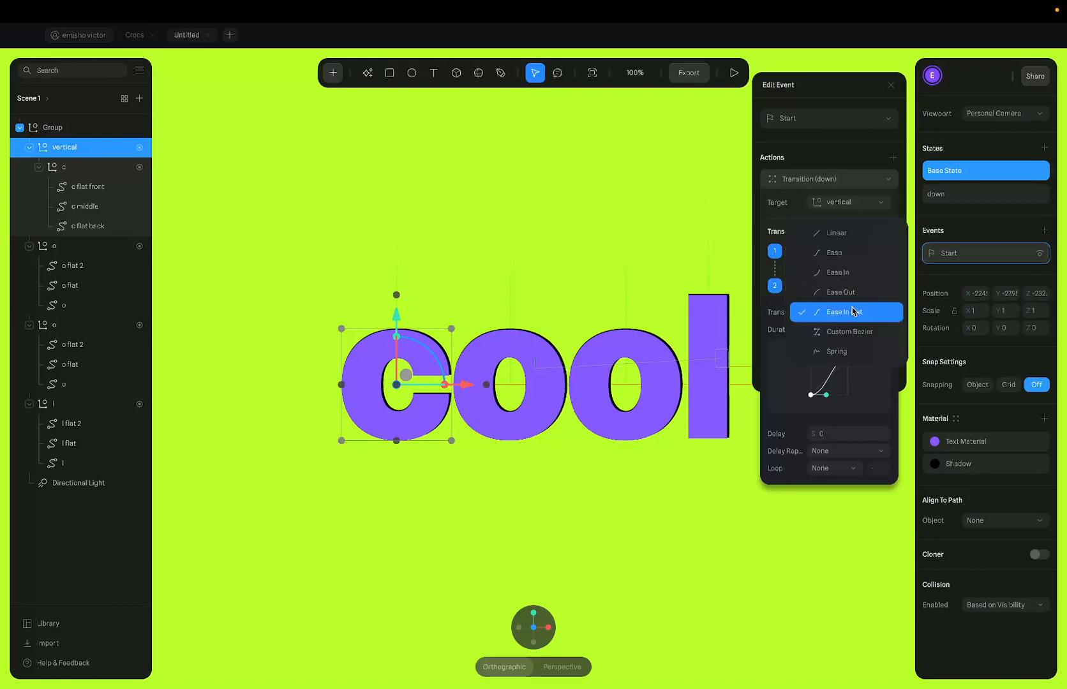
left_click(853, 356)
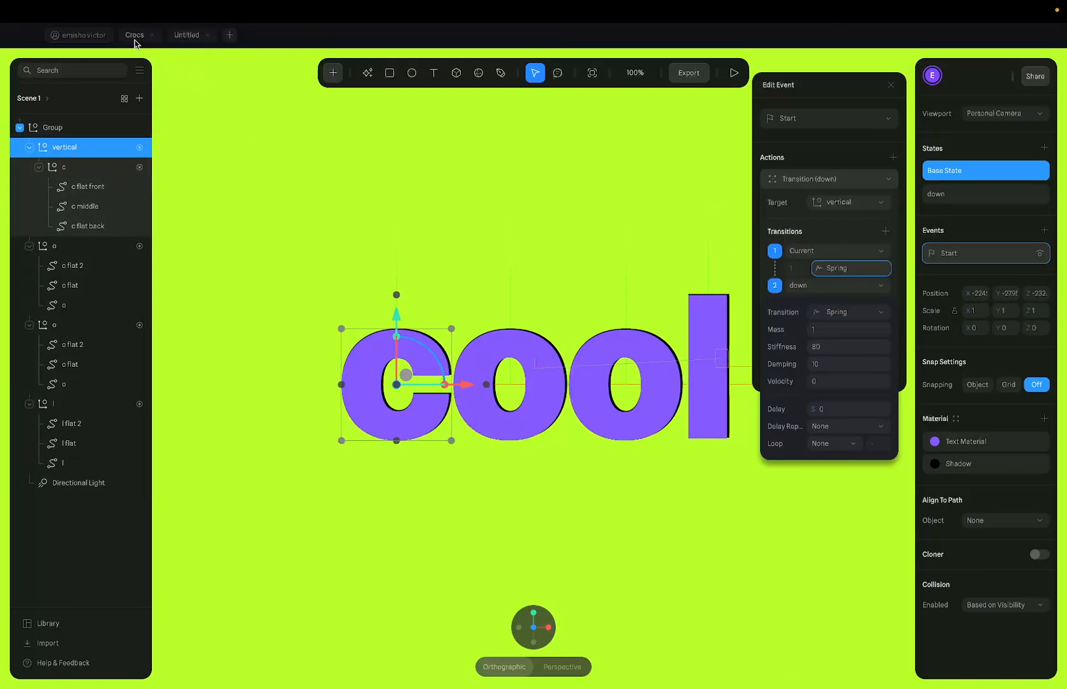
Examine the Spring transition settings of the letter c's outer group in the Crocs file, and return to the Untitled file
left_click(134, 41)
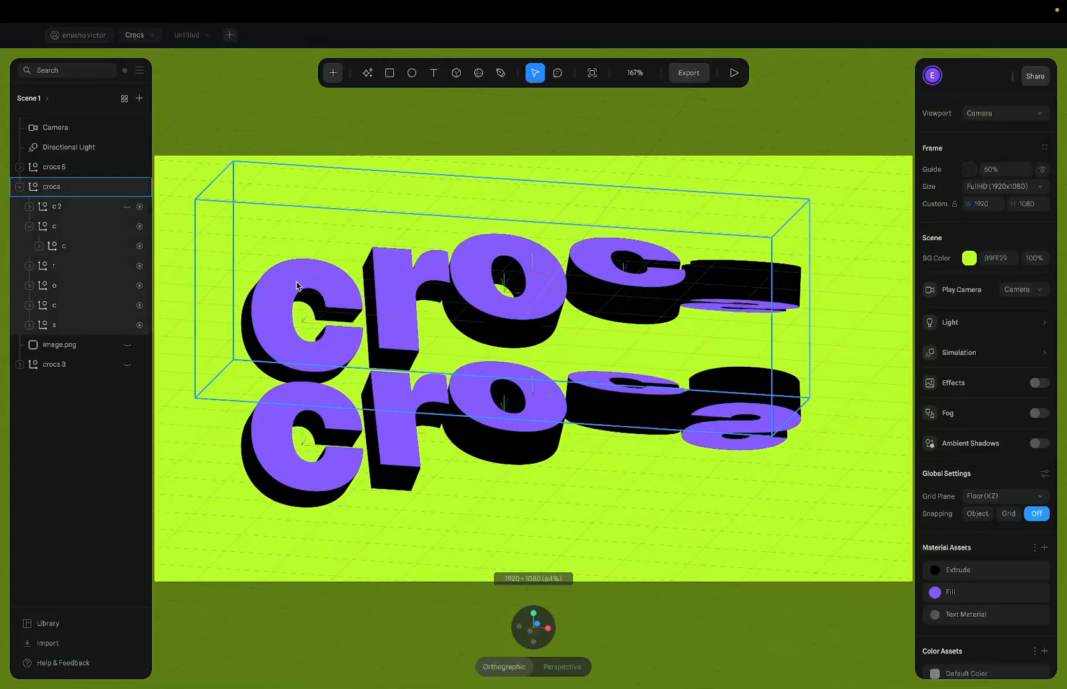
double_click(312, 302)
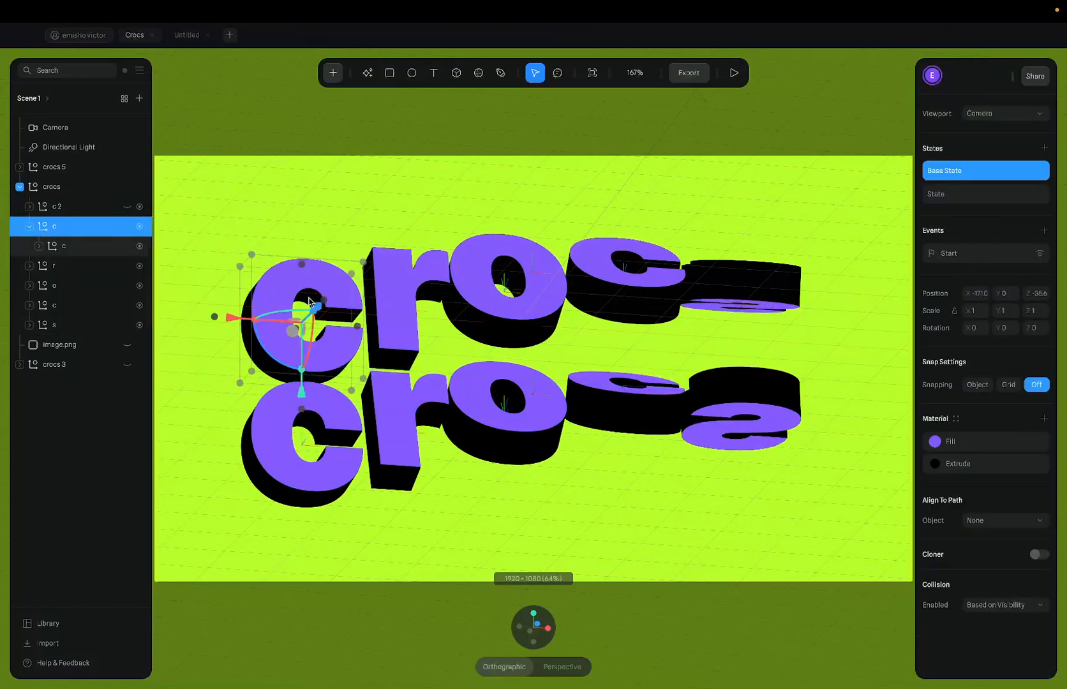
left_click(975, 253)
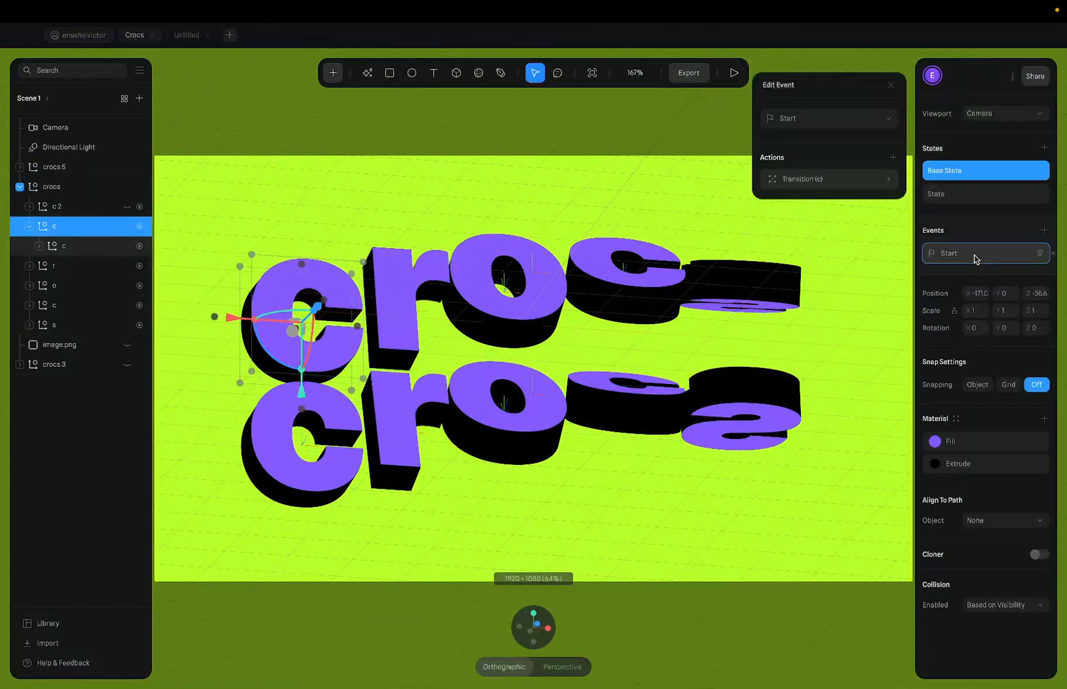
left_click(858, 180)
left_click(833, 268)
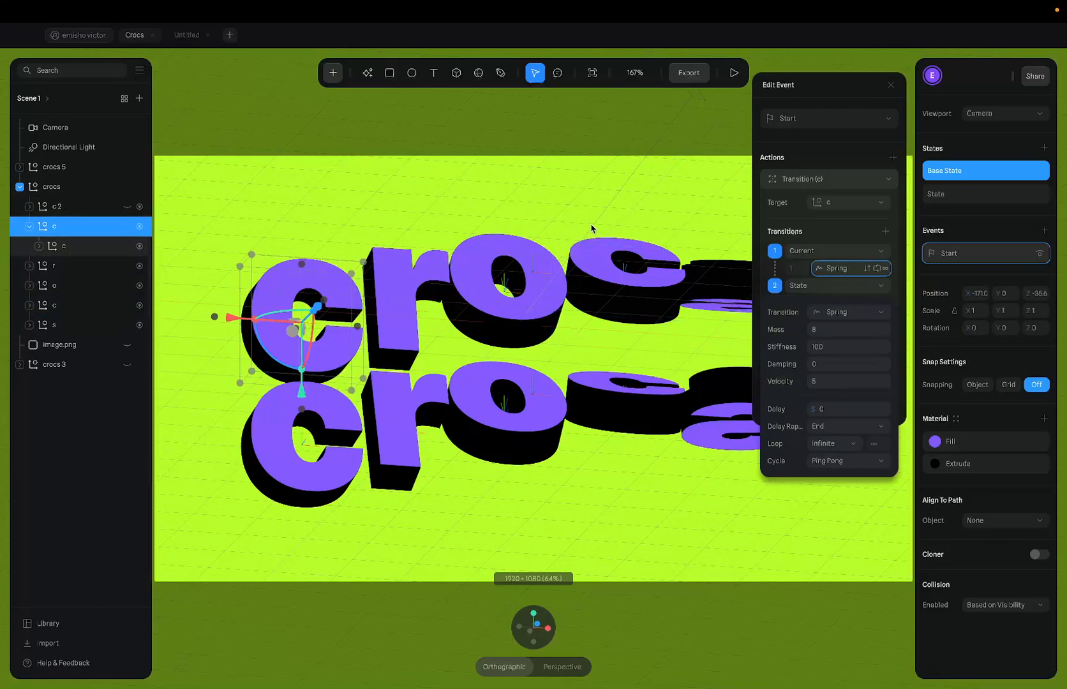
mouse_move(283, 11)
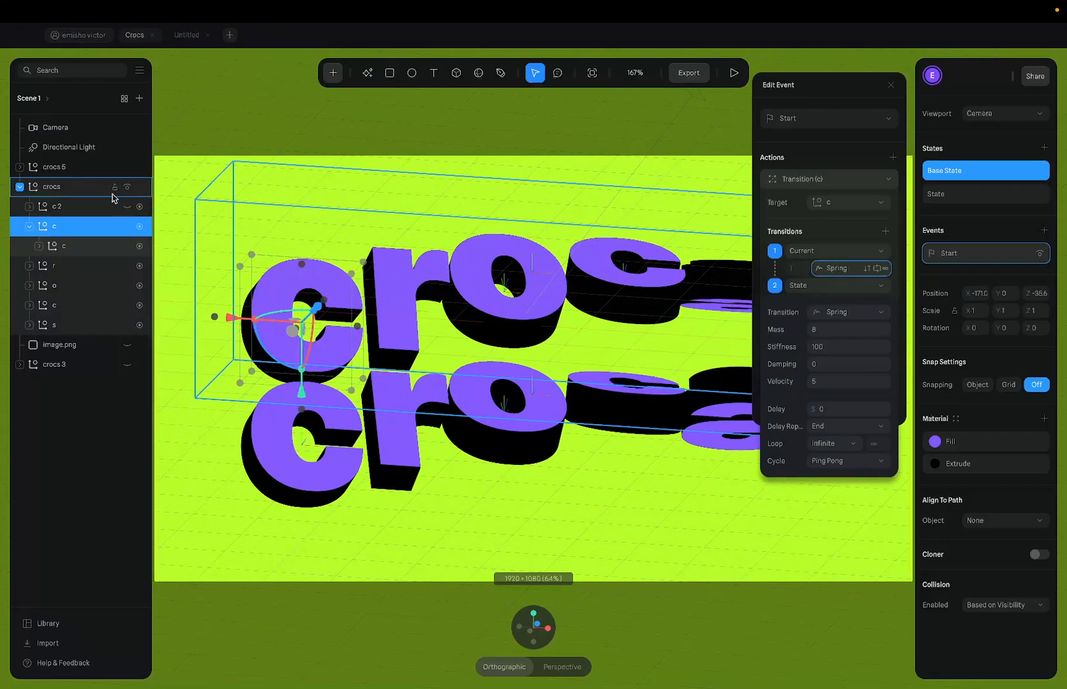
left_click(82, 208)
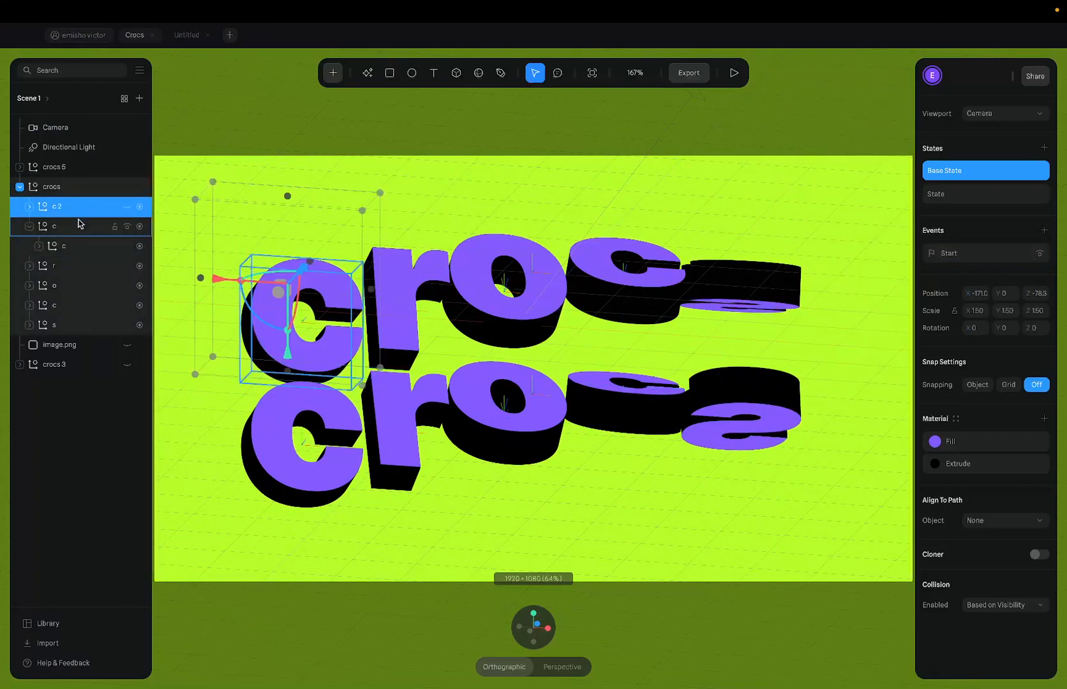
left_click(183, 36)
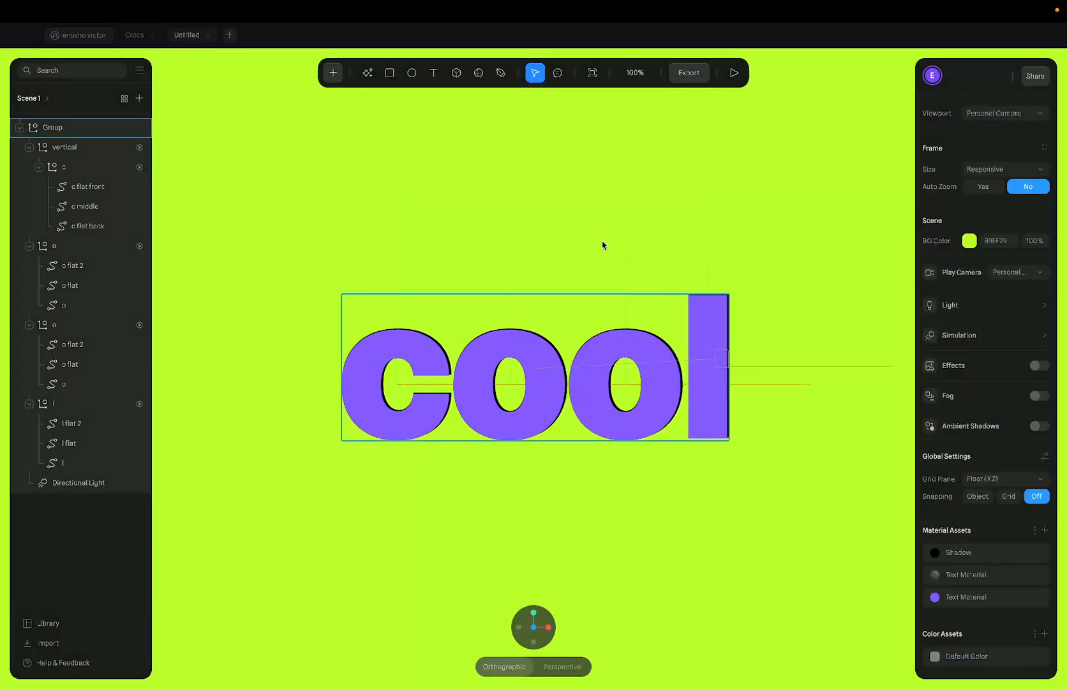
Set the Spring transition of the c's vertical group to Mass 4, Stiffness 100, Damping 0 and Velocity 5
left_click(411, 340)
left_click(80, 147)
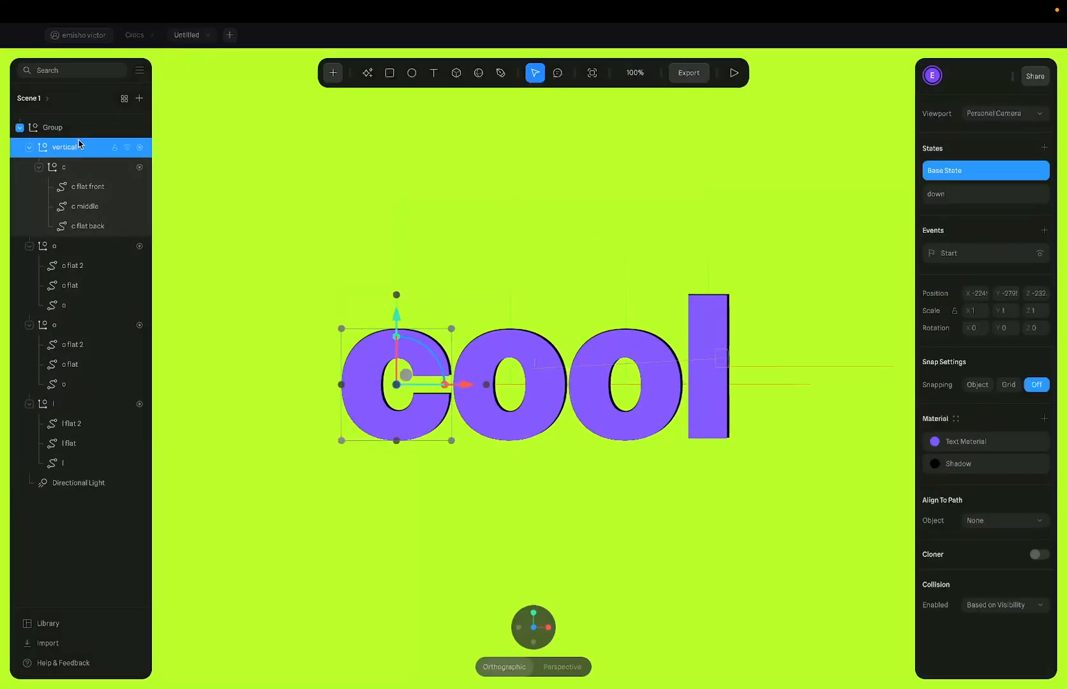
left_click(949, 253)
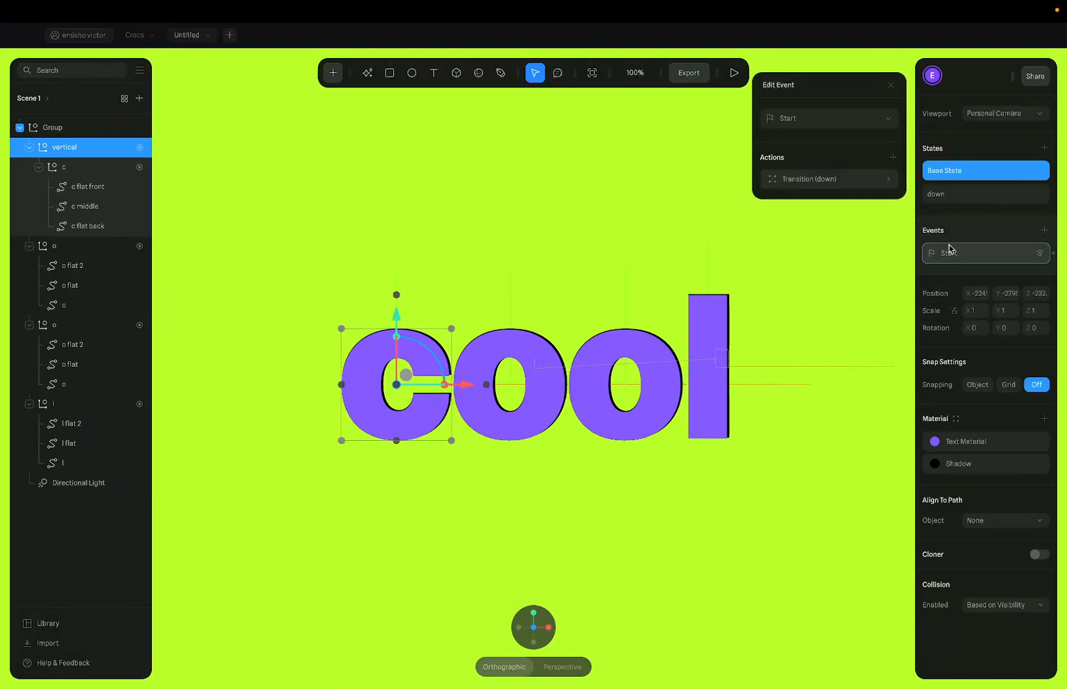
left_click(843, 184)
left_click(831, 268)
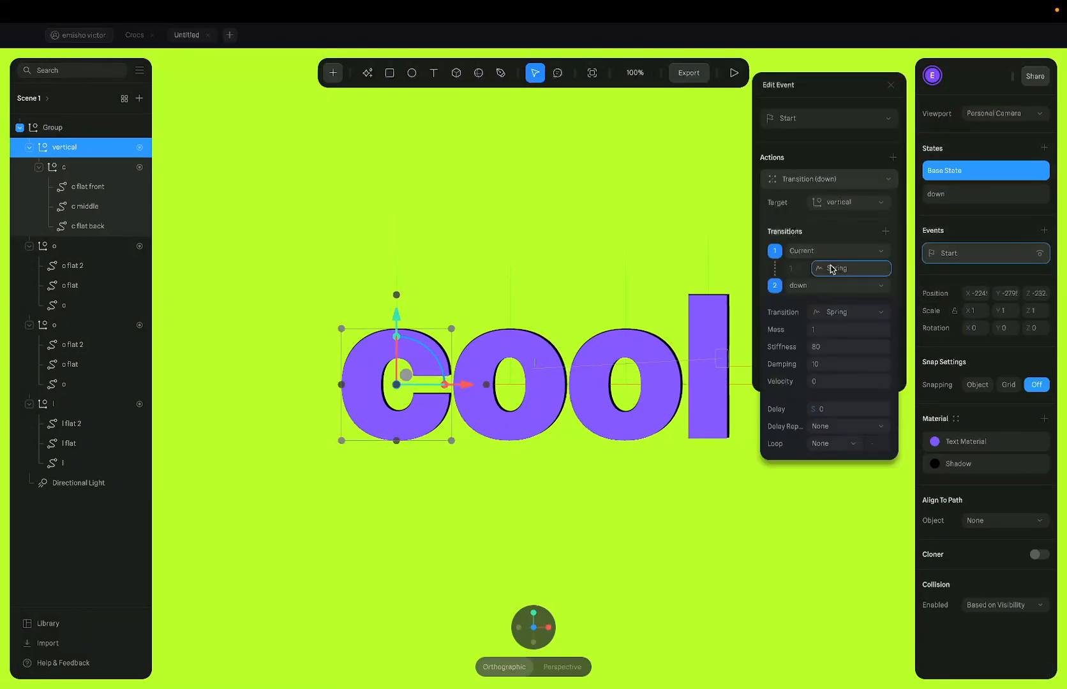
left_click(836, 328)
type("4")
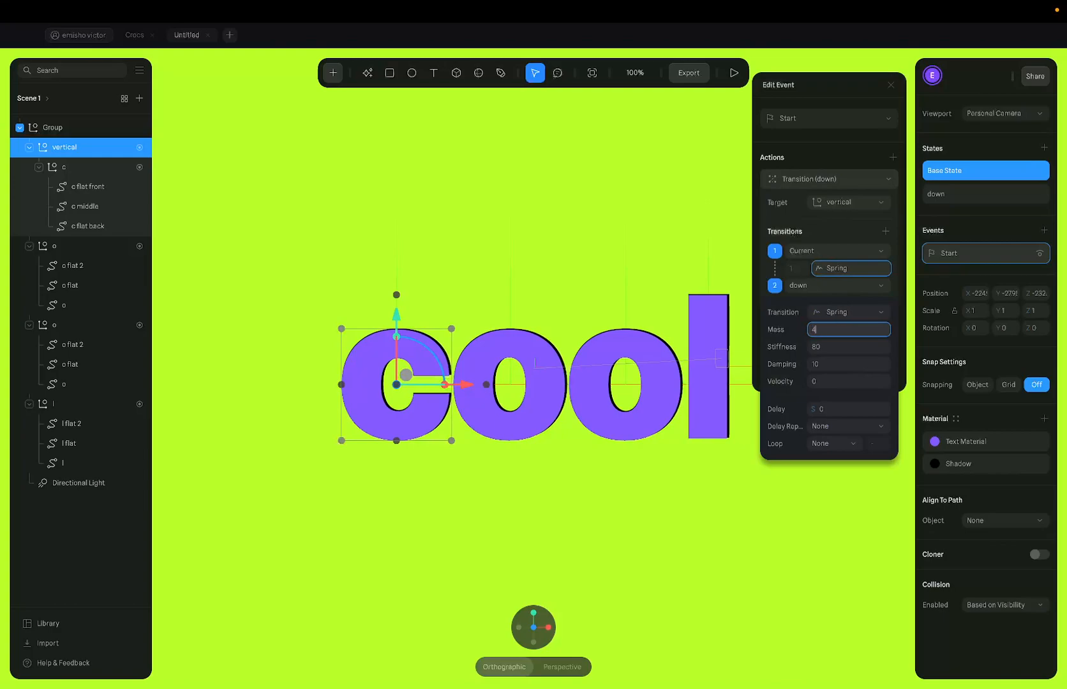
left_click(831, 346)
type("100")
left_click(844, 364)
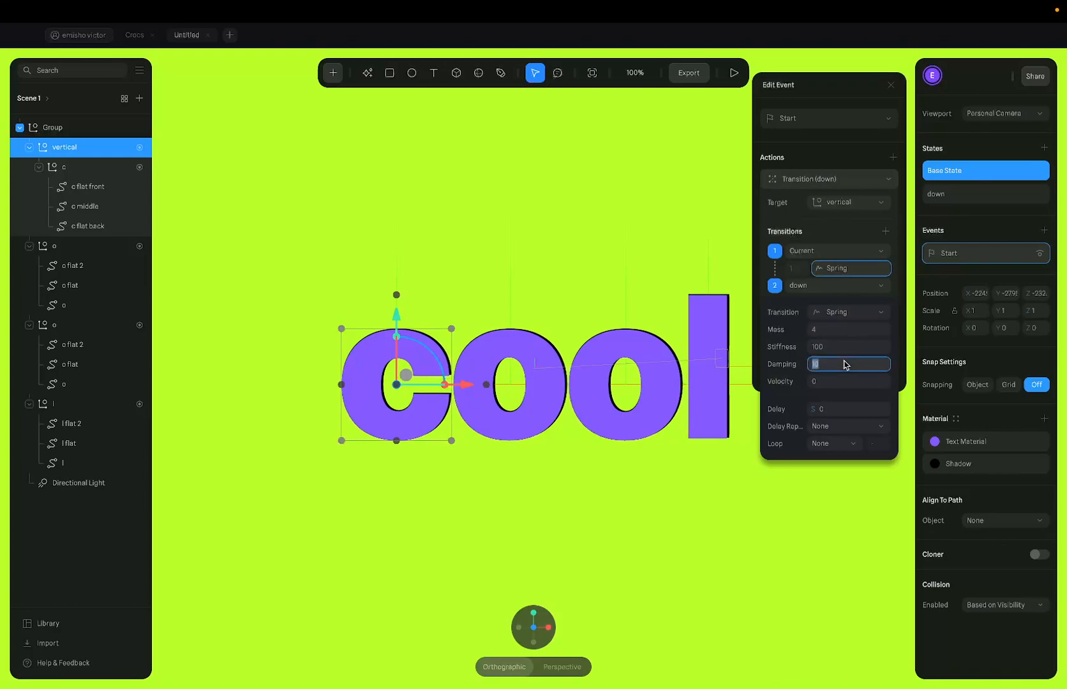
type("0")
key("Return")
type("5")
key("Return")
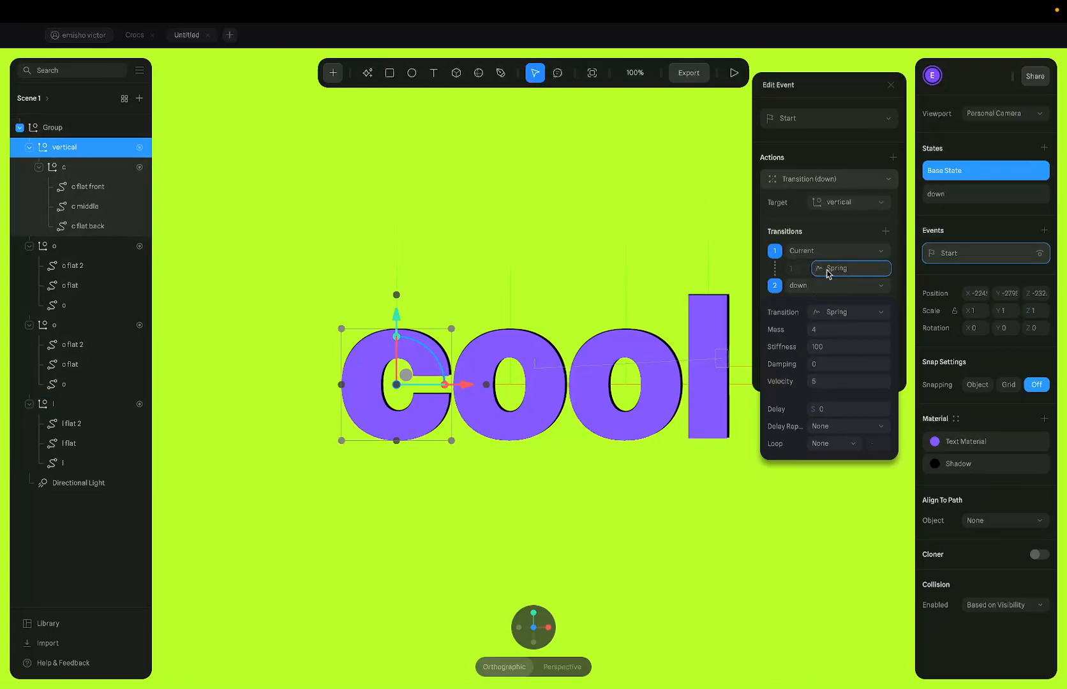
Preview the animation, and compare the inner c group's Base State with its Rotated State
left_click(731, 79)
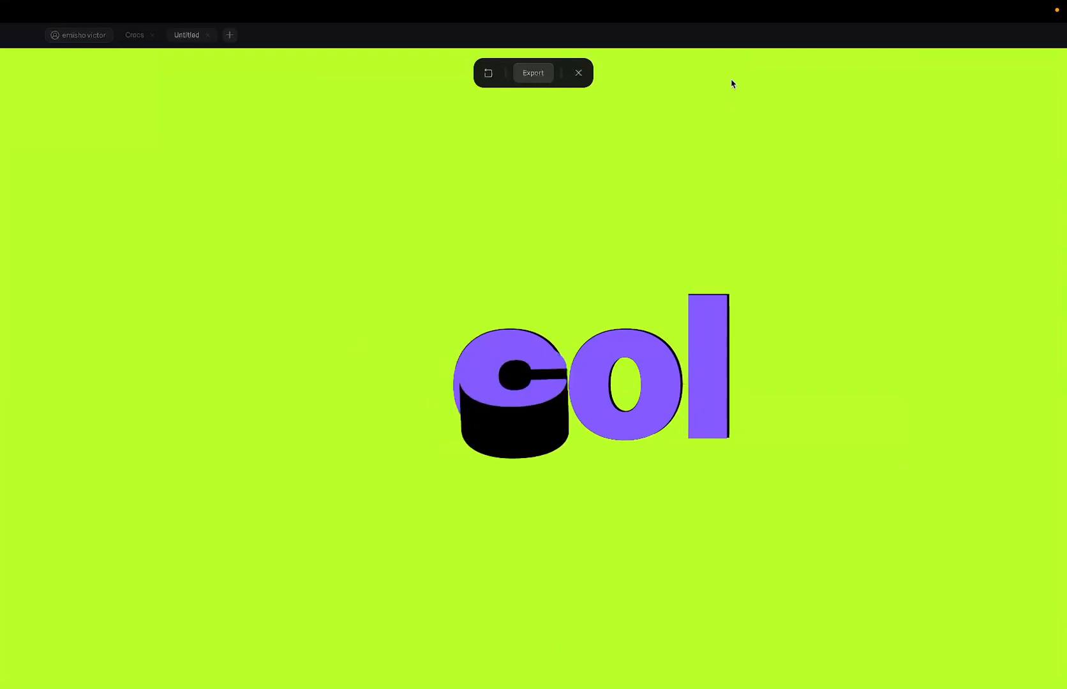
left_click(578, 73)
left_click(91, 167)
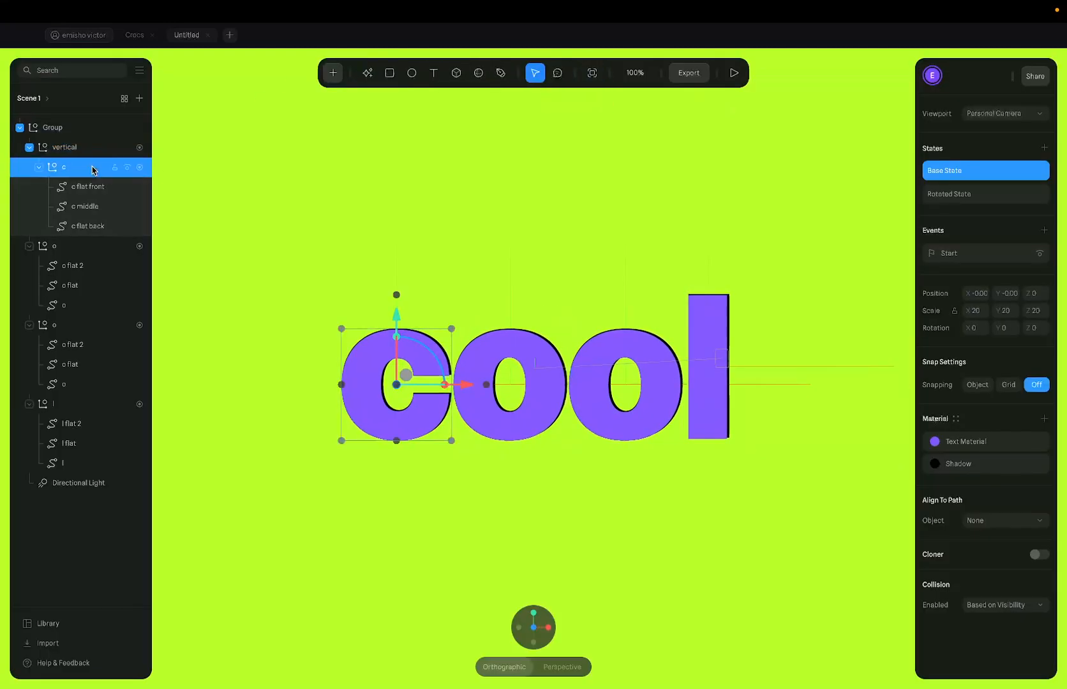
left_click(963, 194)
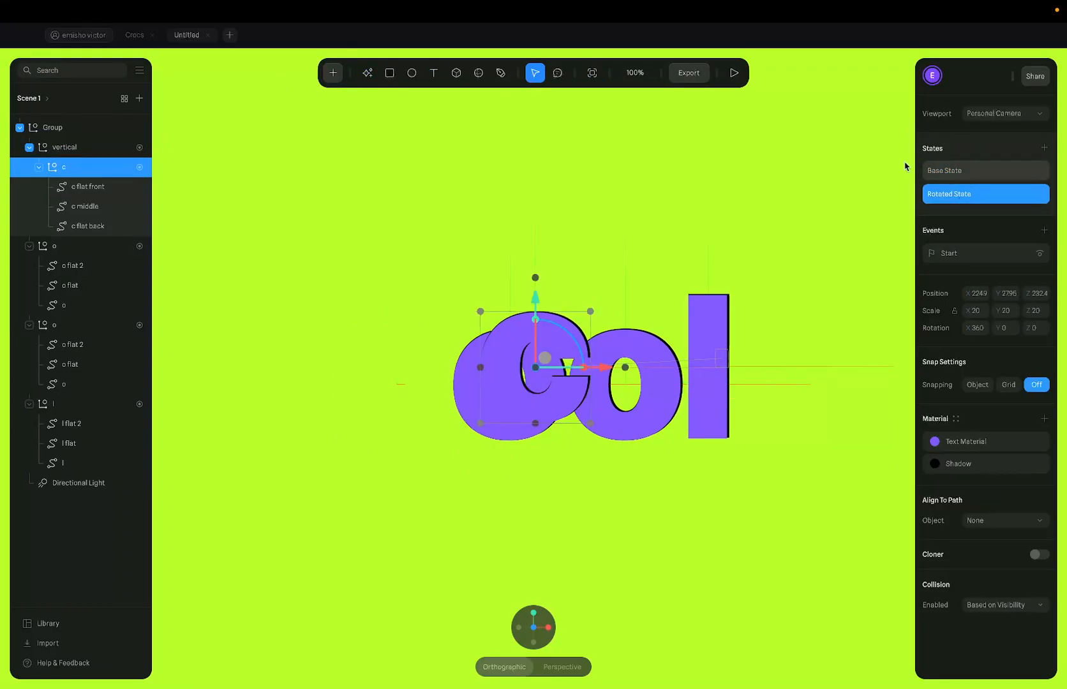
left_click(984, 171)
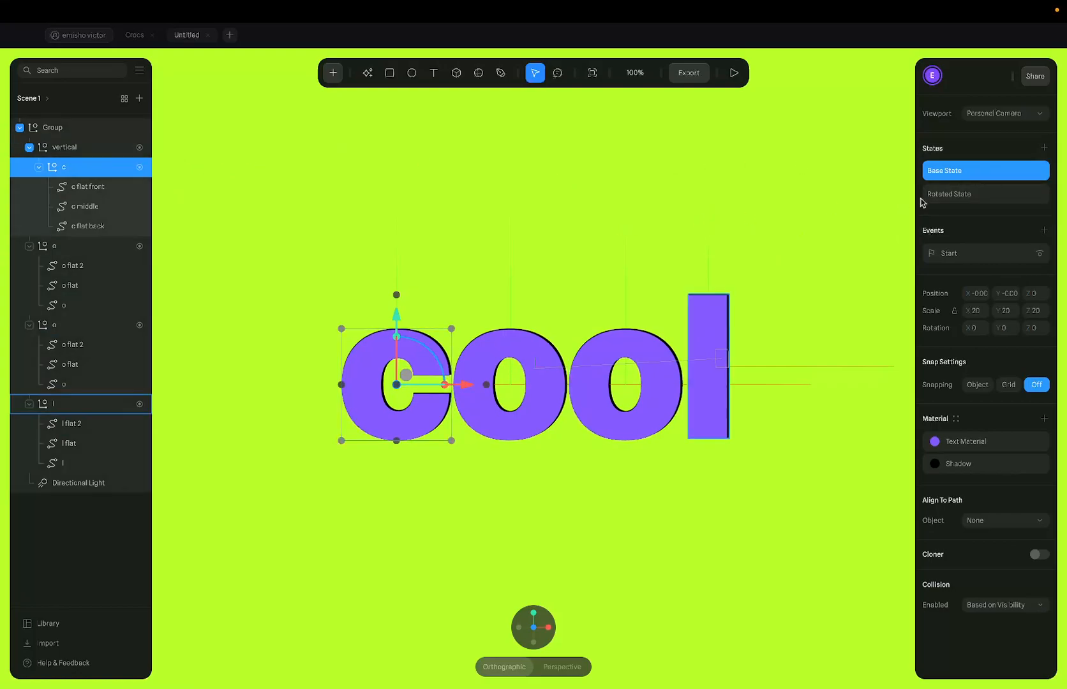
left_click(958, 193)
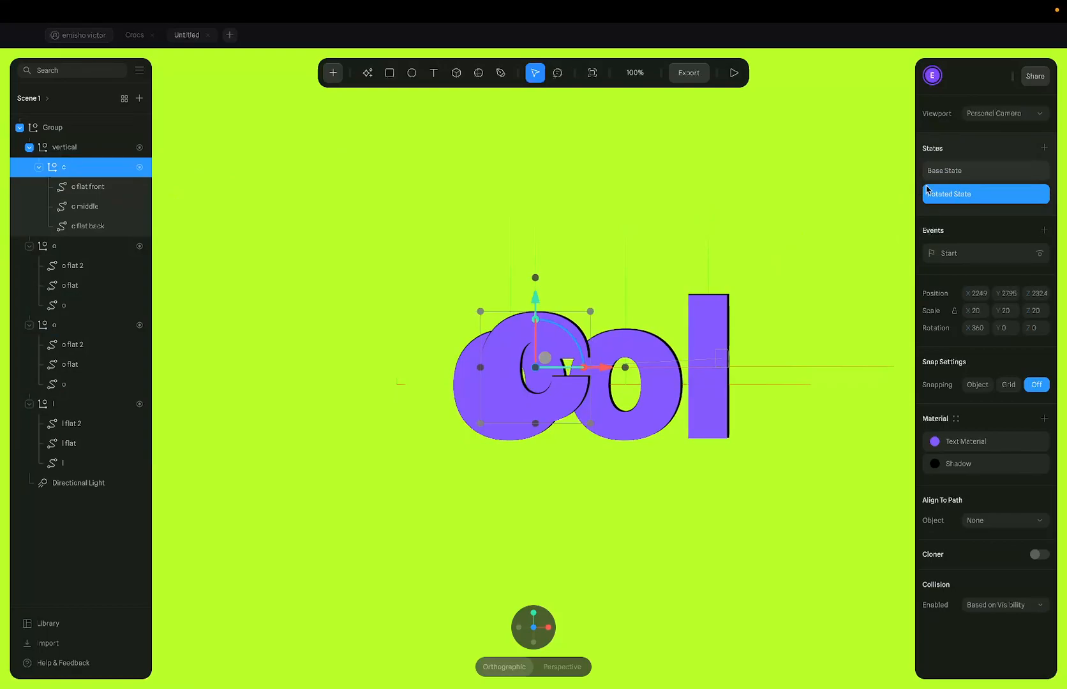
left_click(956, 180)
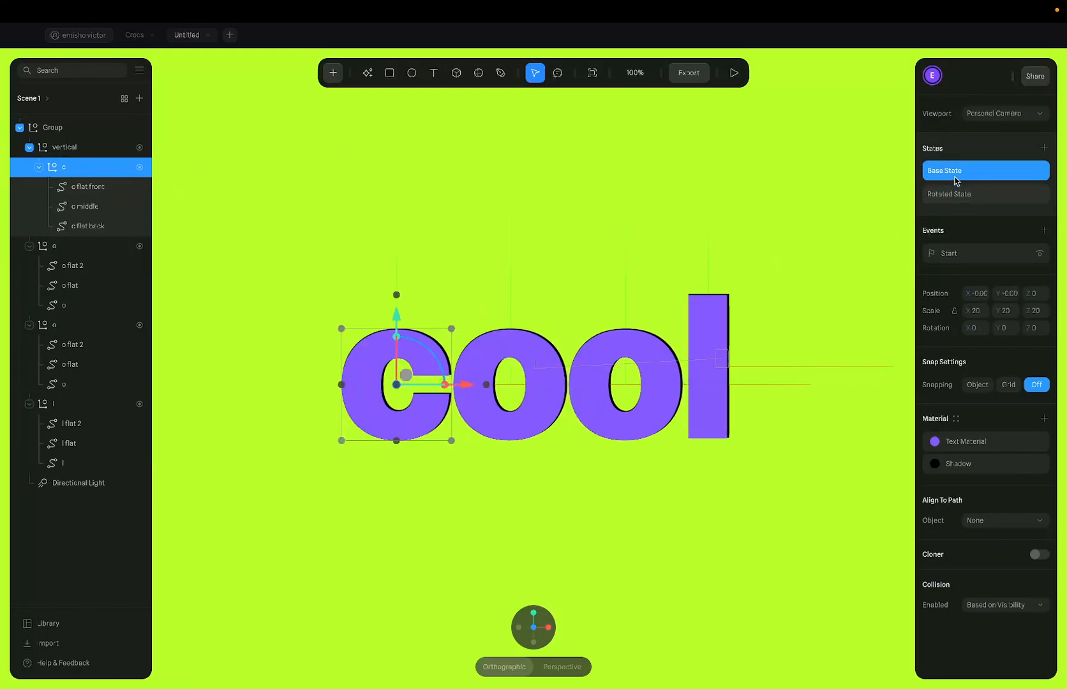
Set the inner c group's X, Y and Z position to 0 in its Rotated State
left_click(977, 293)
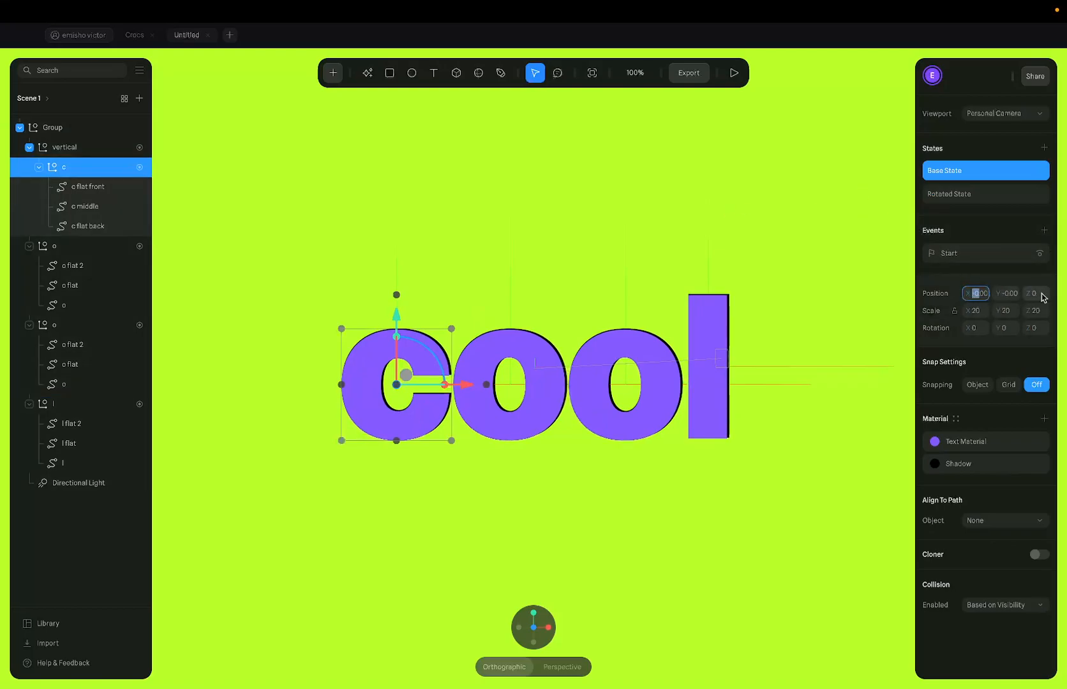
left_click(967, 197)
left_click(1009, 294)
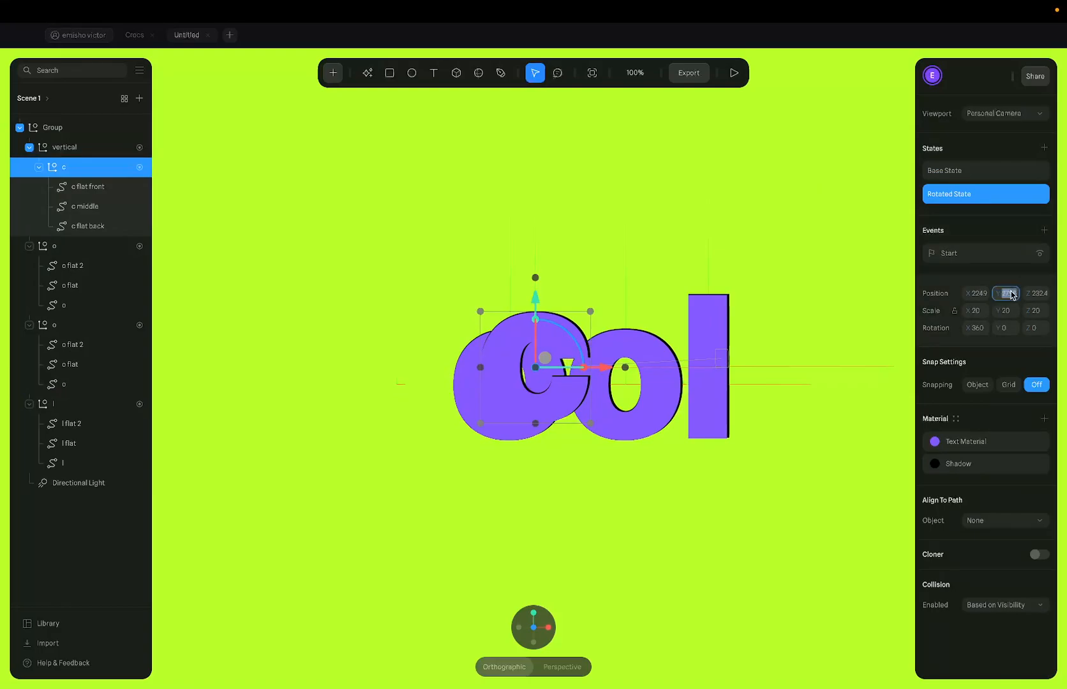
type("0")
left_click(981, 296)
type("0")
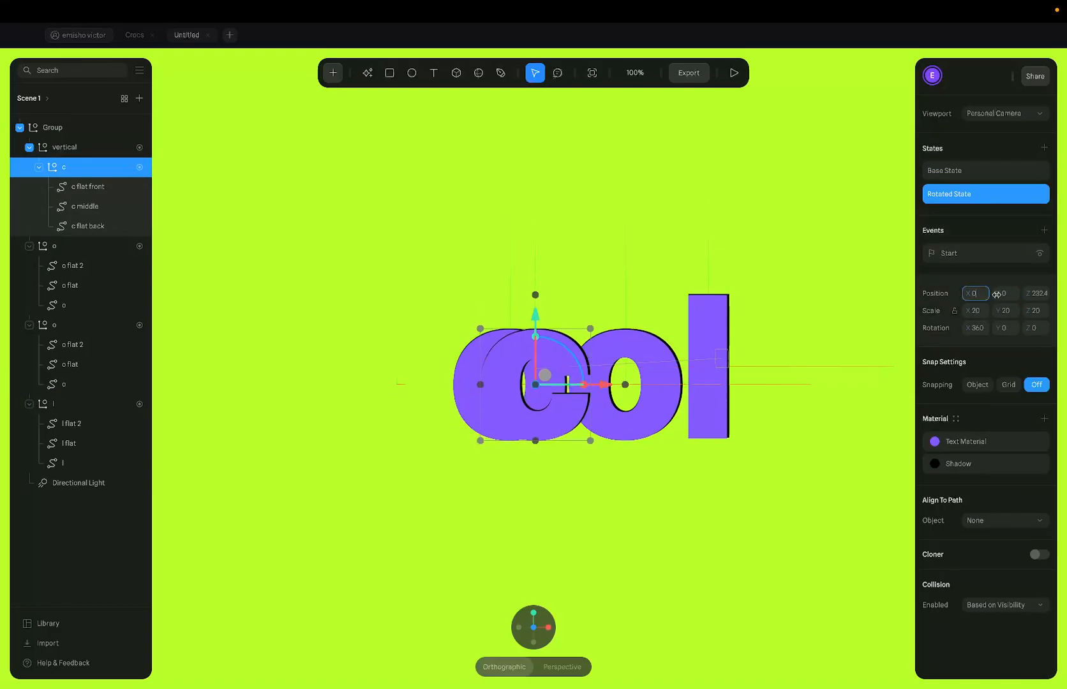
left_click(1035, 294)
type("0")
key("Return")
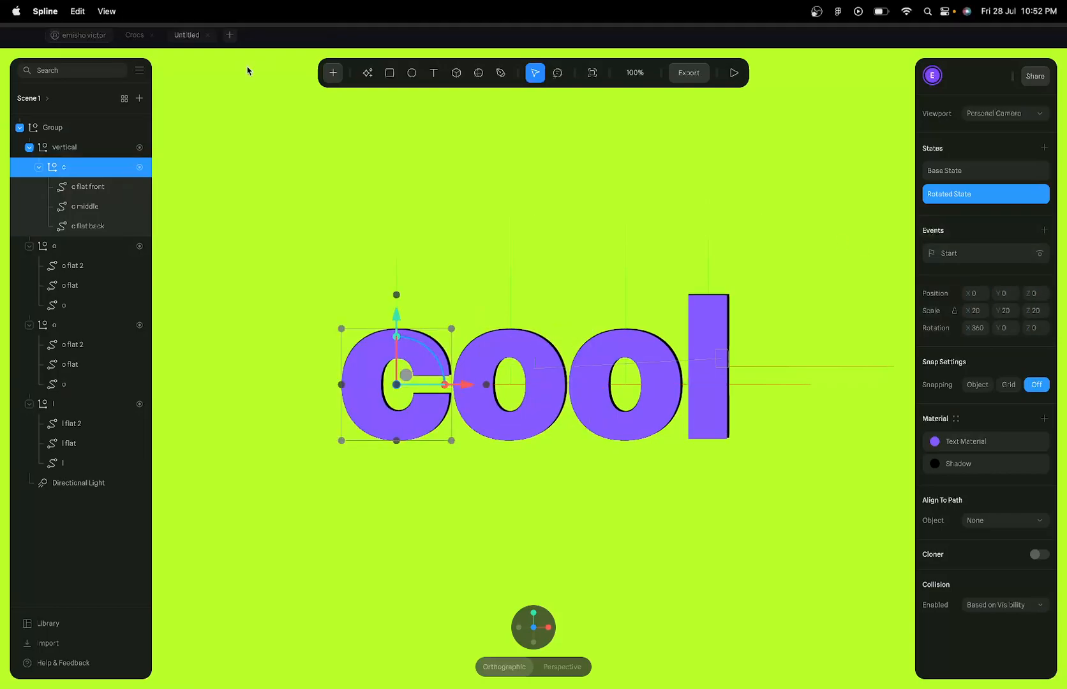
Select the c's vertical group and preview the animation of the whole word
left_click(84, 135)
left_click(85, 148)
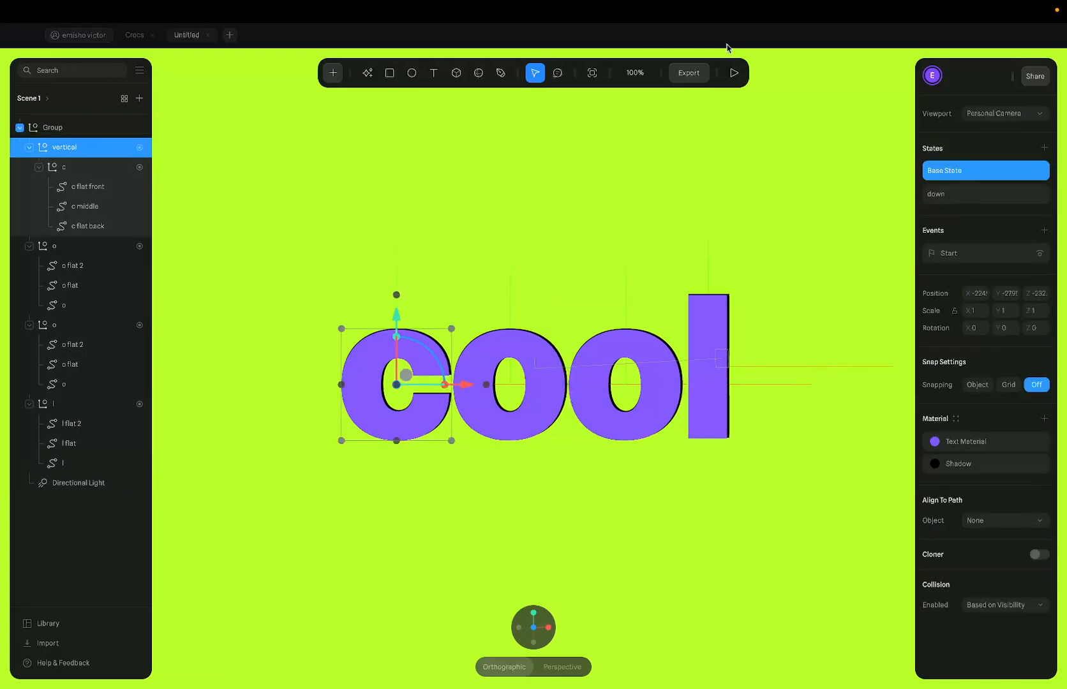
left_click(734, 72)
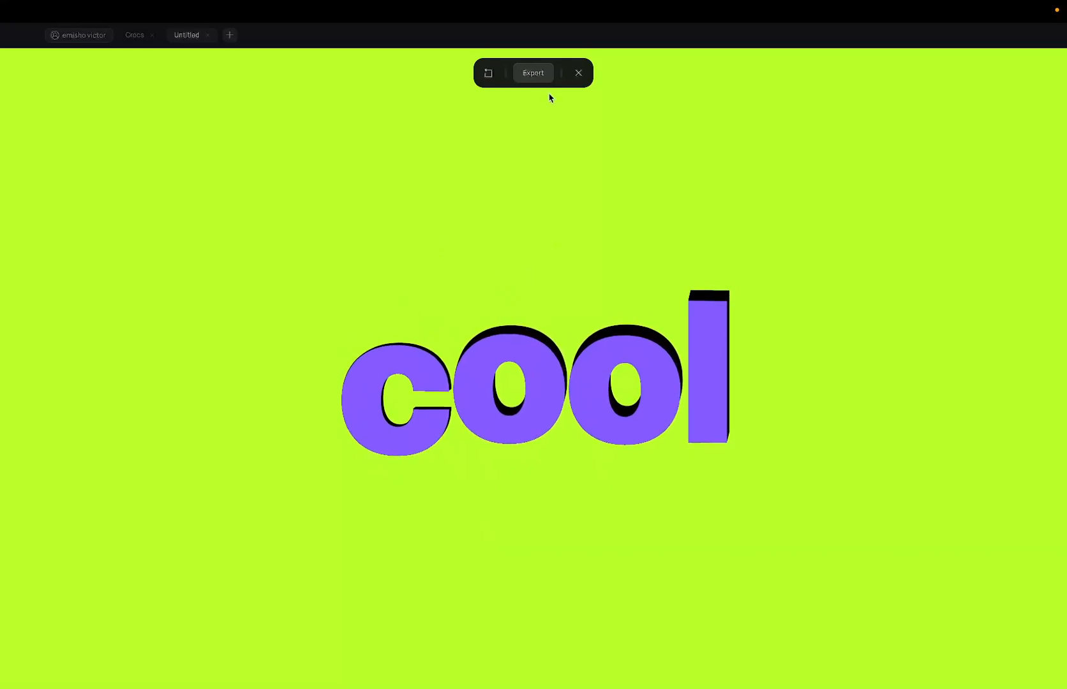
left_click(579, 73)
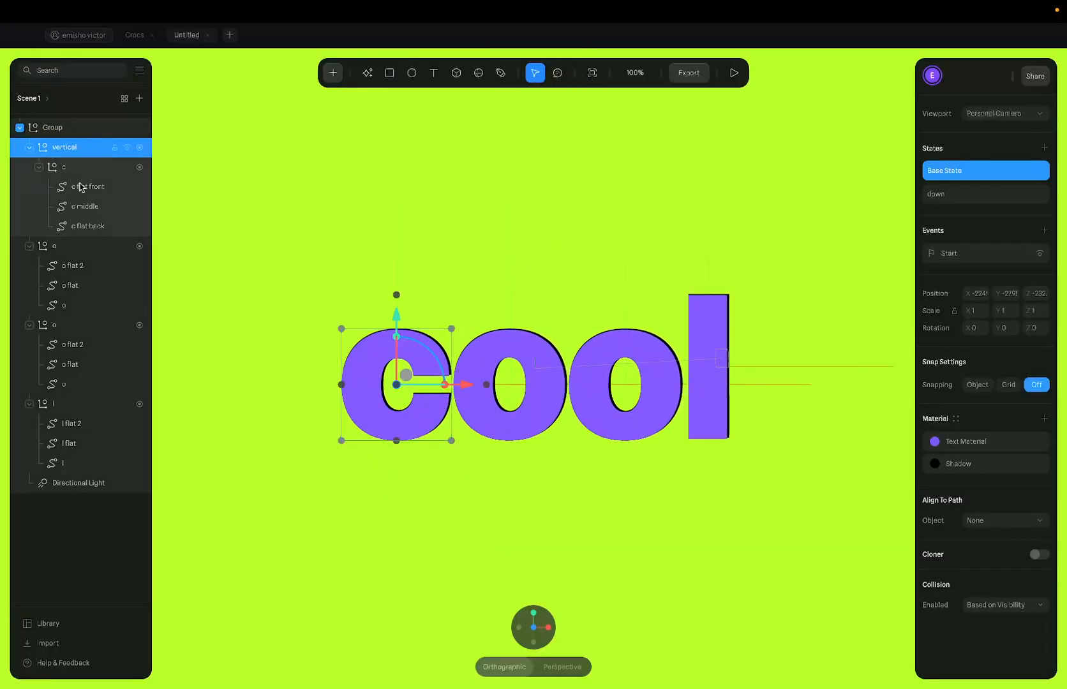
Wrap the first letter o's group in a new group named "vertical"
left_click(70, 250)
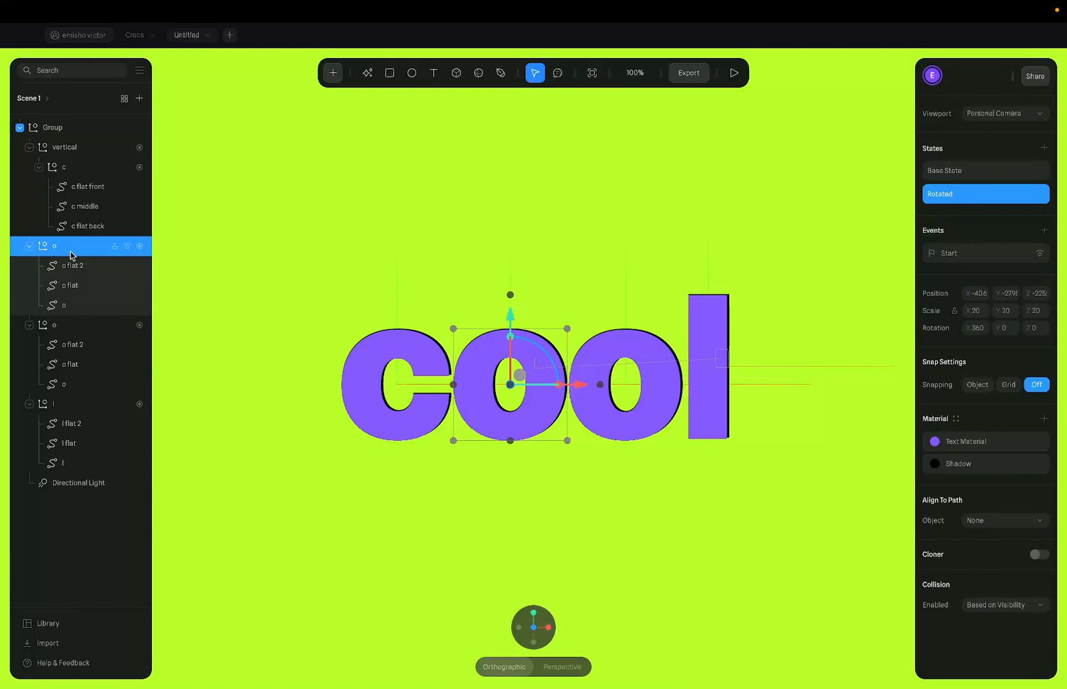
key("ctrl+g")
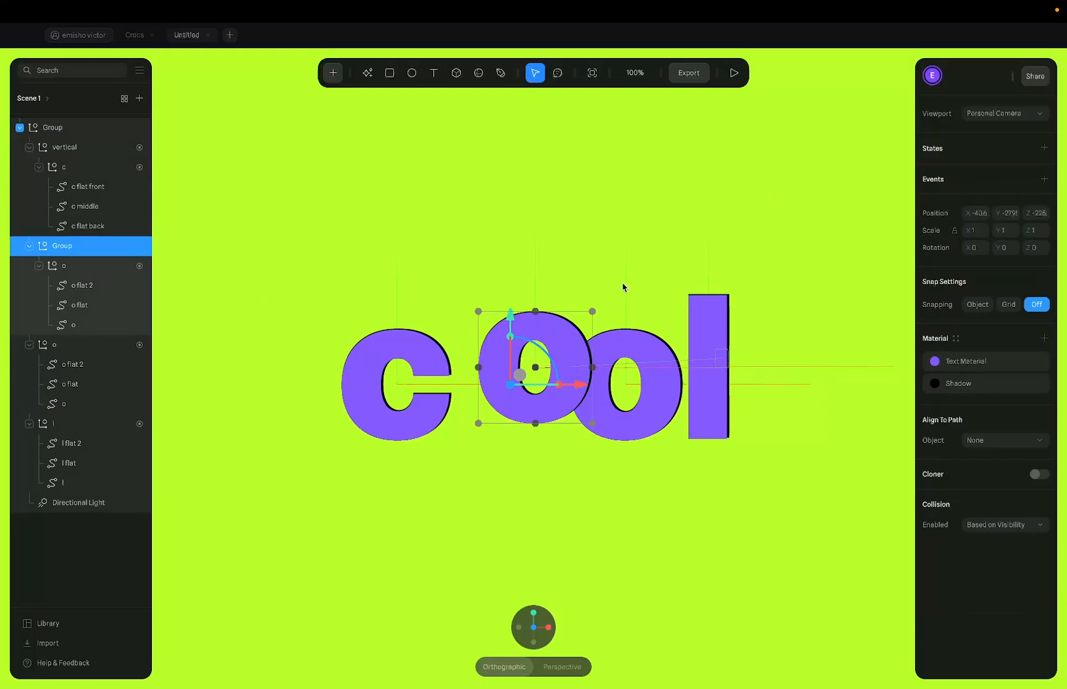
double_click(62, 245)
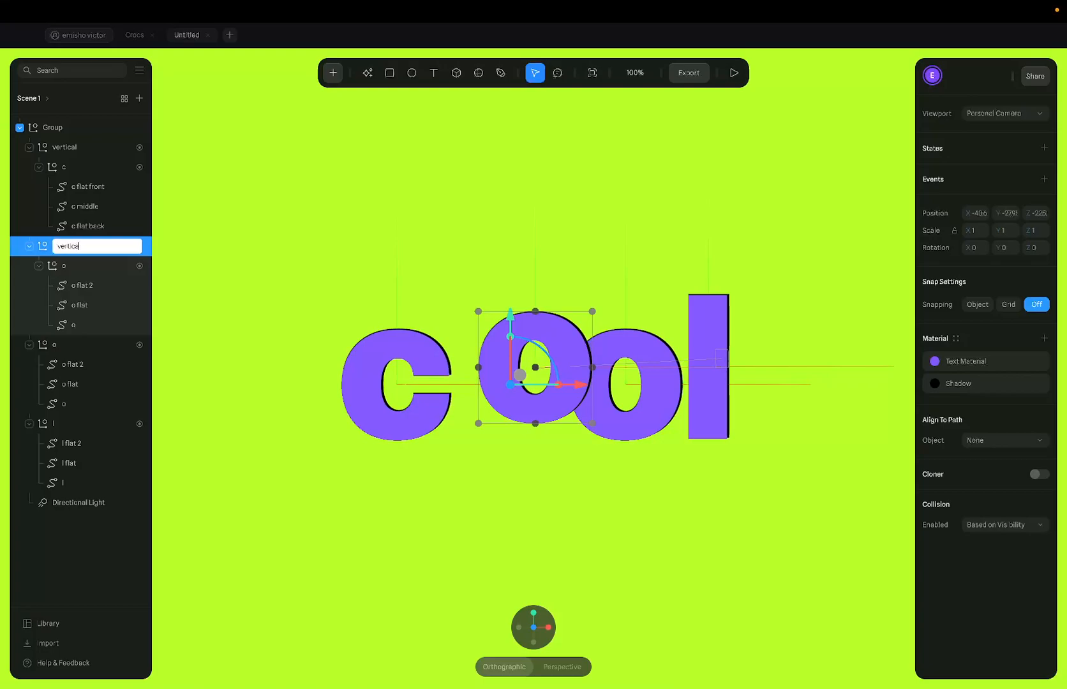
key("Return")
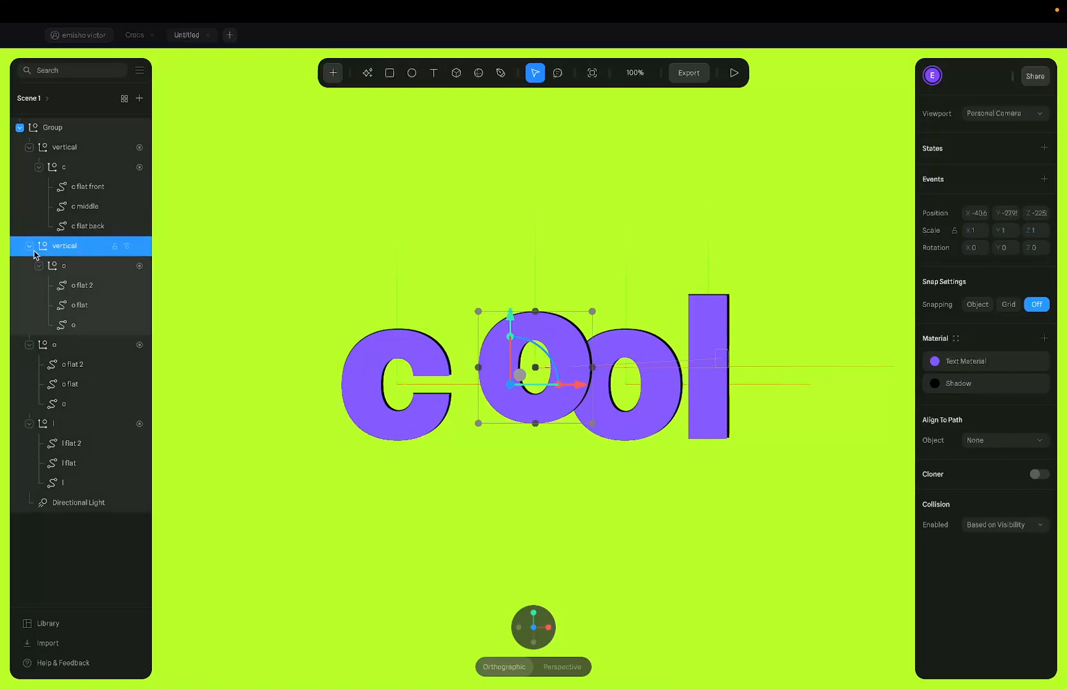
Set the inner first o group's X, Y and Z position to 0 in its Rotated state
left_click(75, 271)
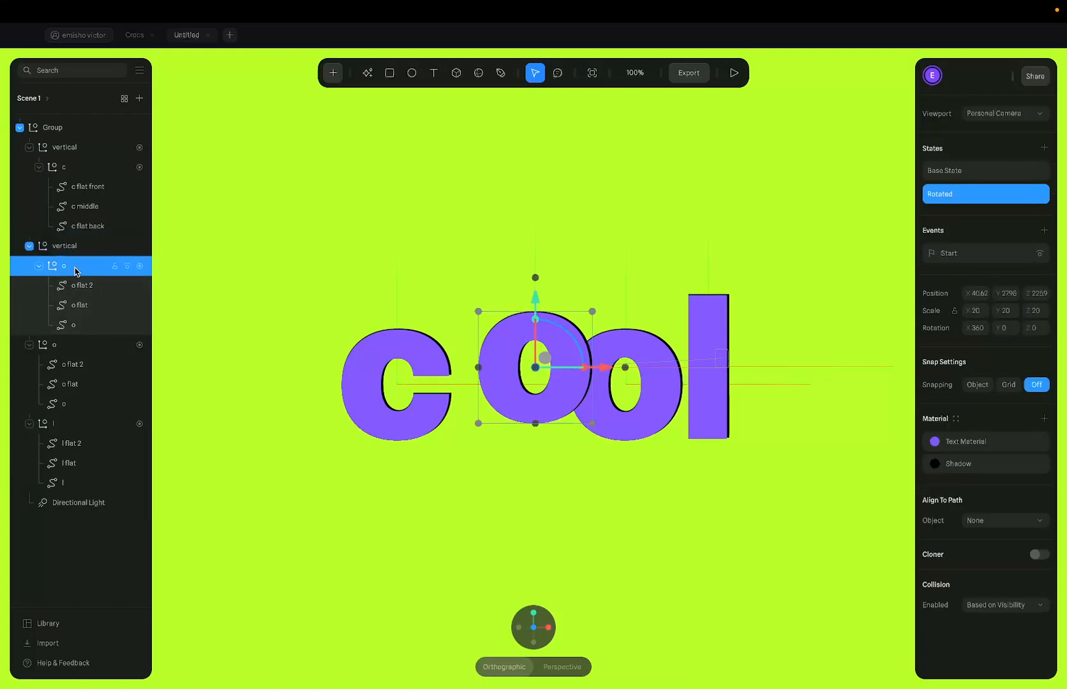
left_click(1008, 294)
type("0")
left_click(1037, 293)
type("0")
left_click(976, 293)
type("0")
key("Return")
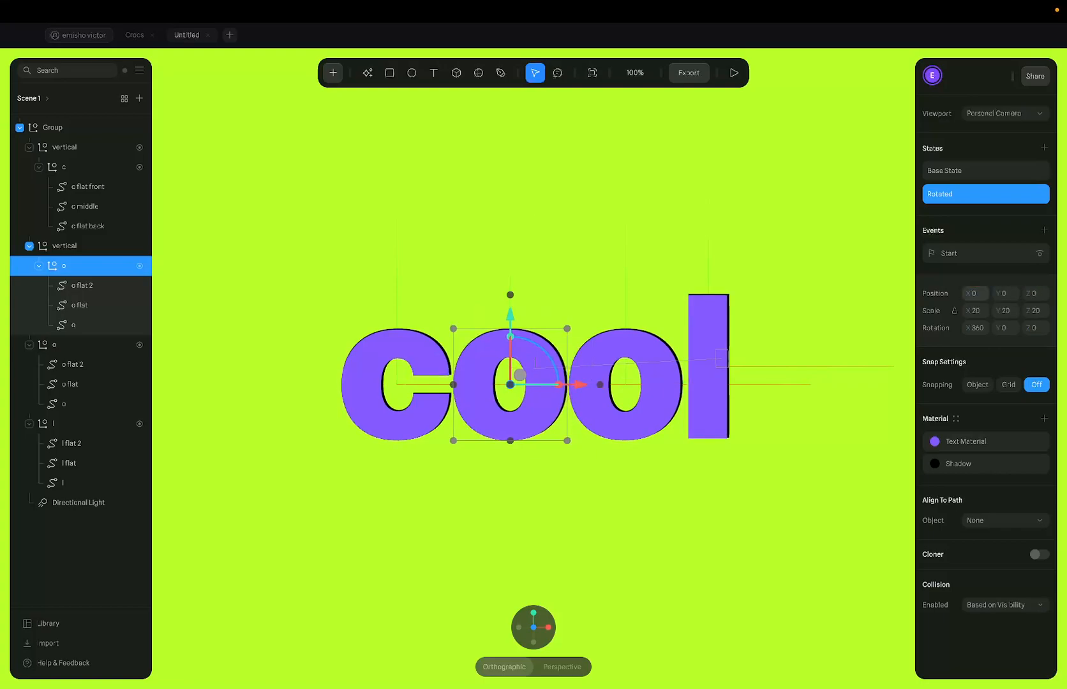
Compare the inner first o group's Base State with its Rotated state
left_click(960, 171)
left_click(965, 191)
left_click(966, 174)
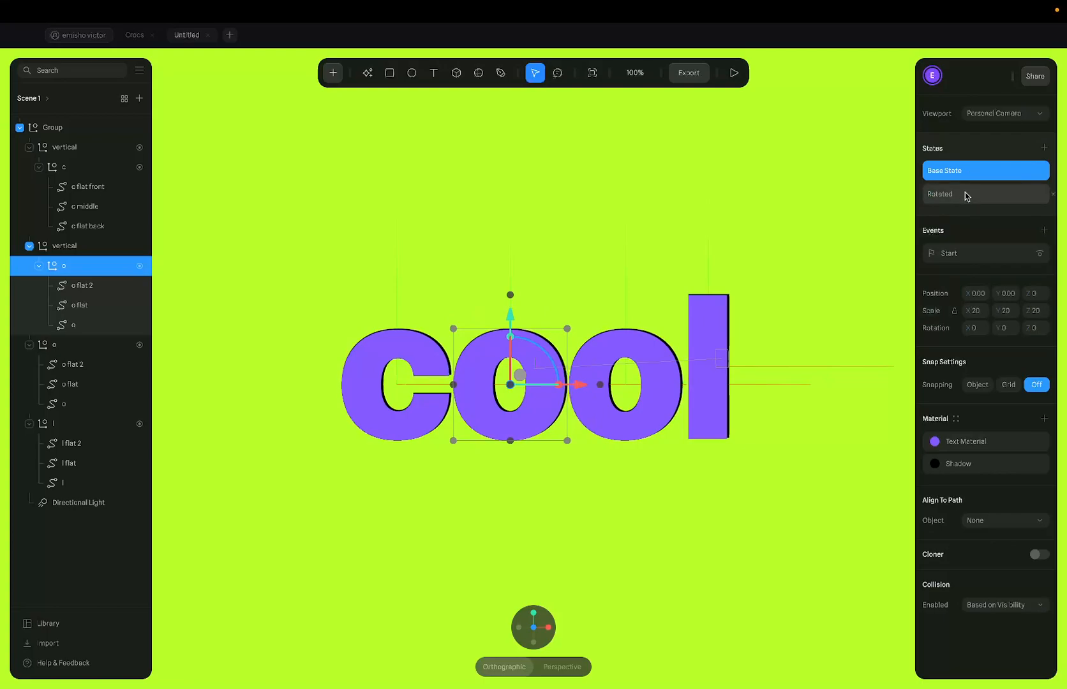
left_click(964, 193)
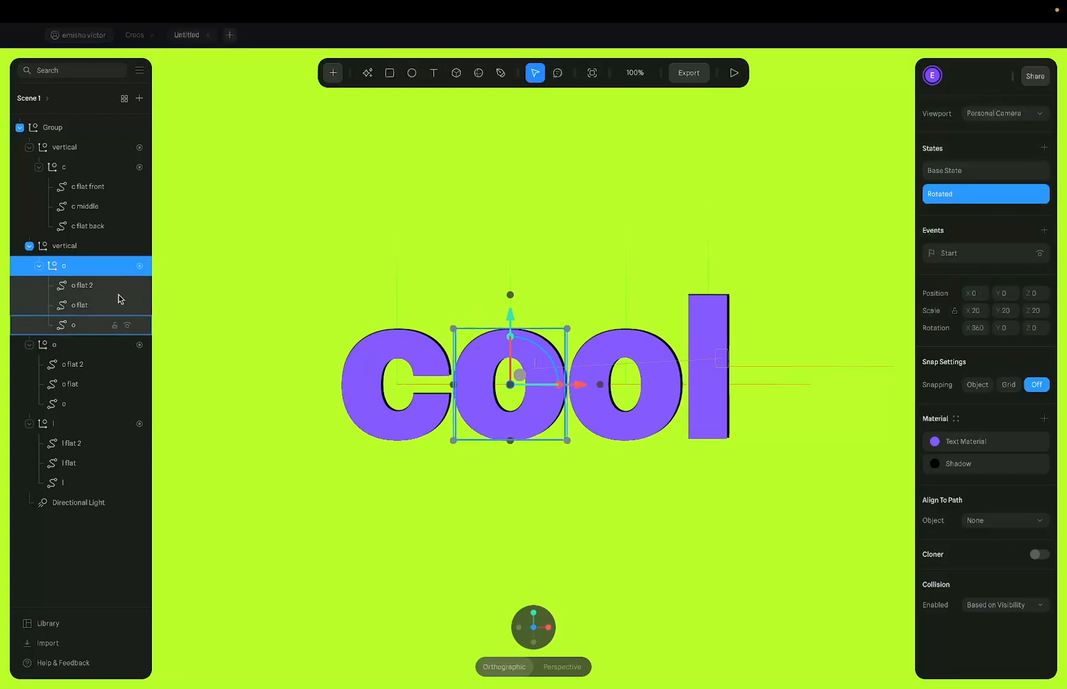
Add a state named "down" to the first o's vertical group
left_click(90, 249)
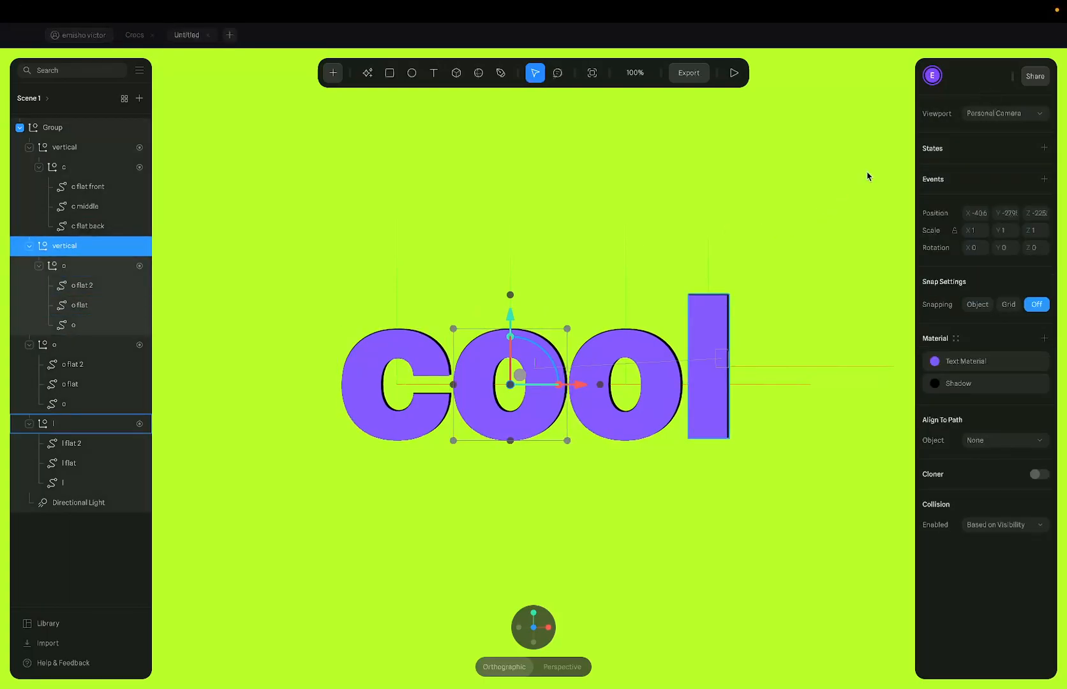
left_click(1044, 148)
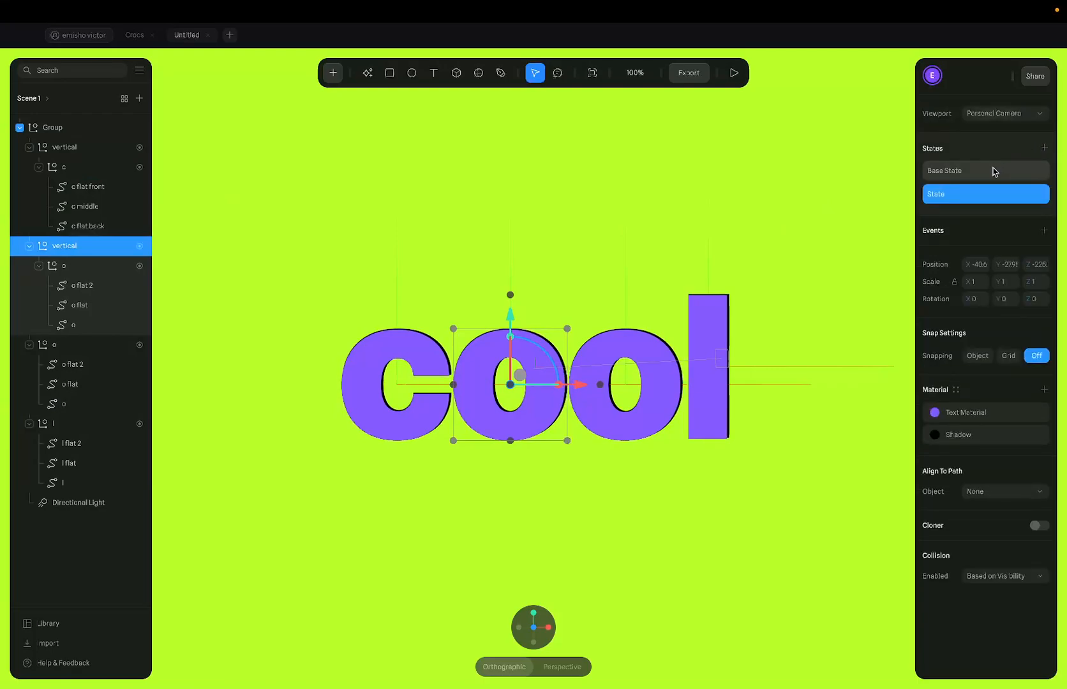
double_click(936, 199)
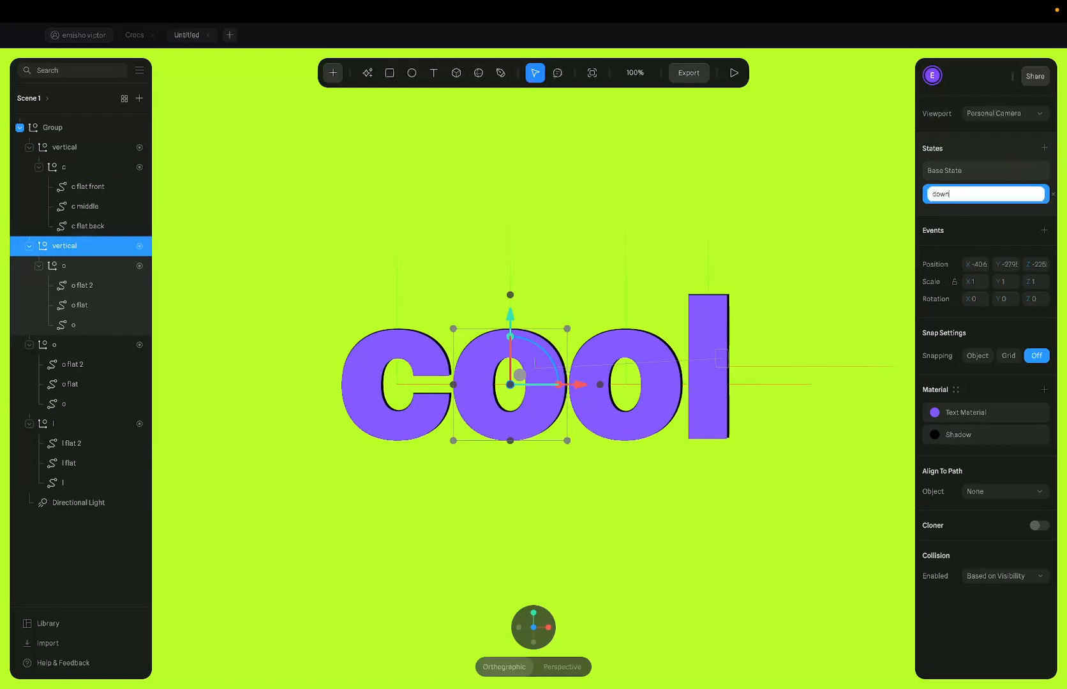
key("Return")
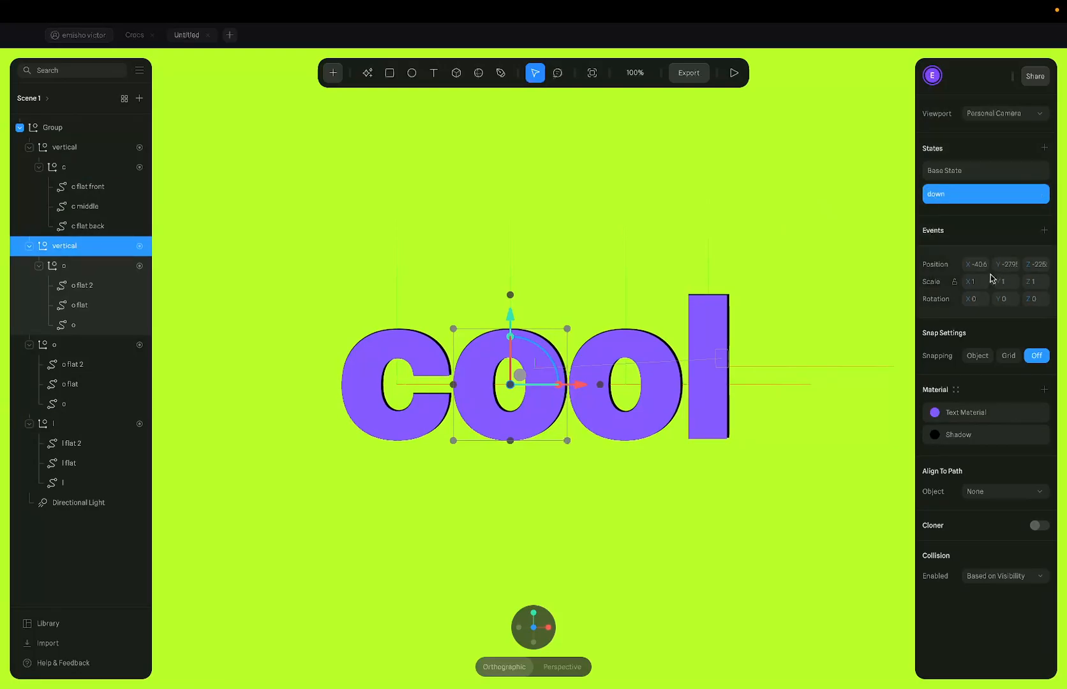
Lower the first o's vertical group by reducing its Y position in the down state
left_click(1011, 264)
key("Right")
key("Return")
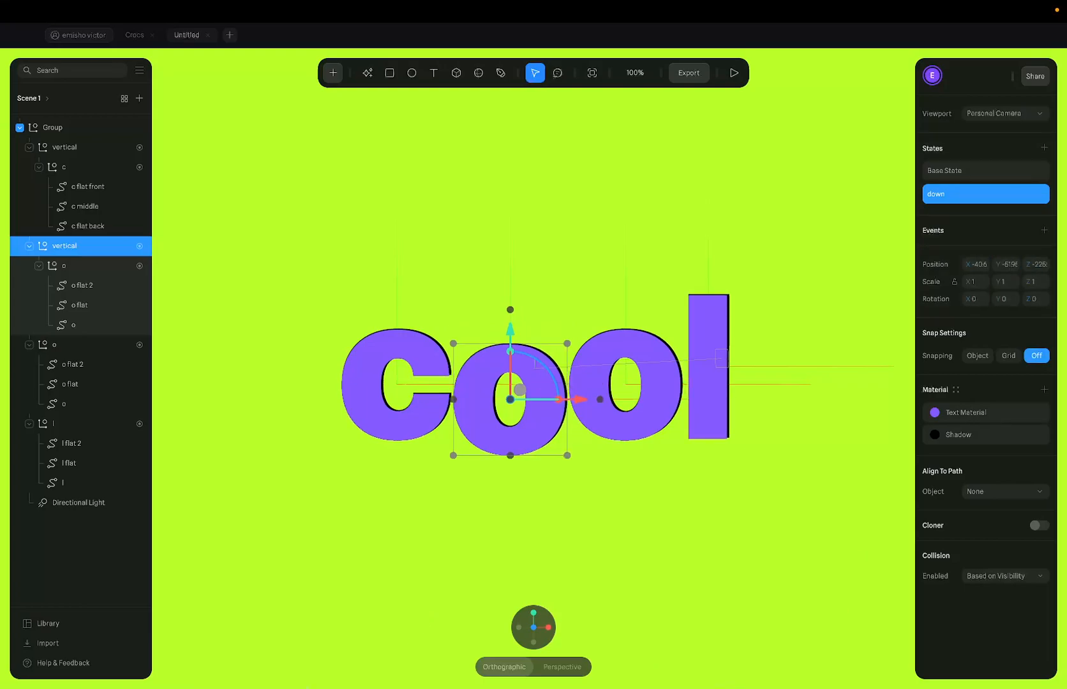
Show the c's vertical group in its down state and compare its height with the first o's vertical group
left_click(91, 145)
left_click(999, 194)
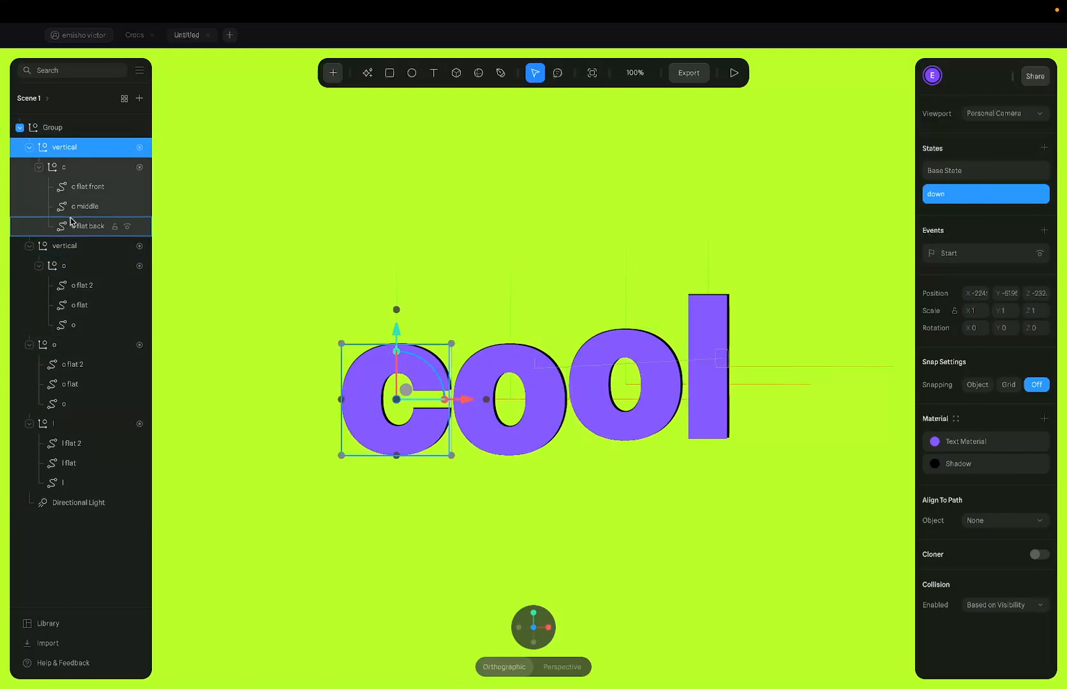
left_click(71, 242)
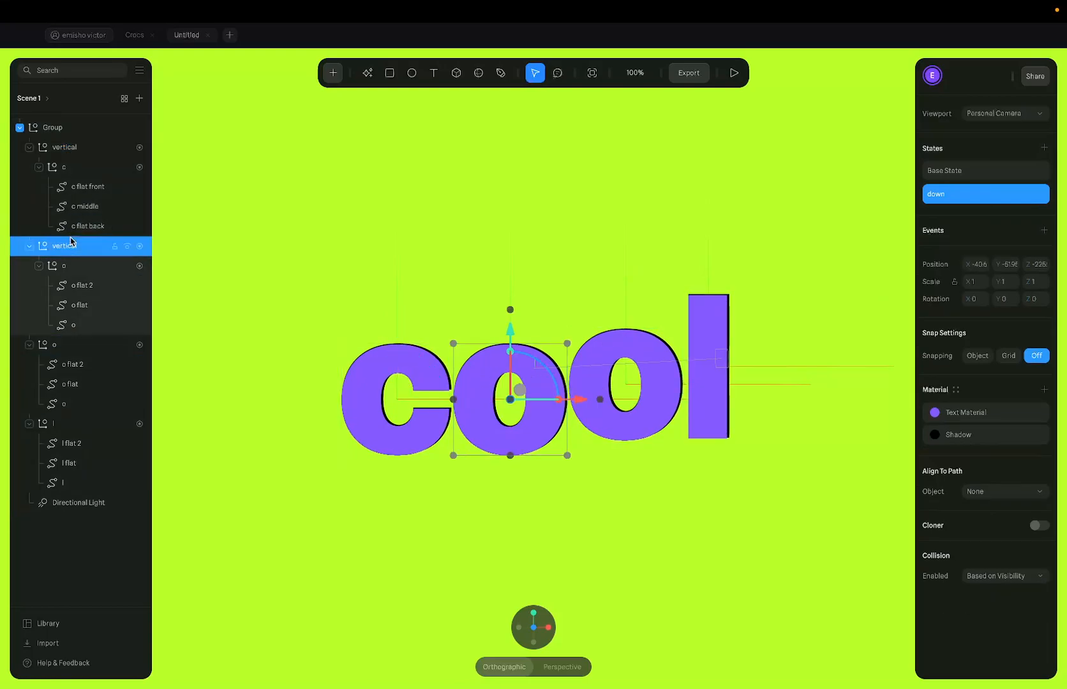
Copy the Start event from the c's vertical group to the first o's vertical group and delete the extra empty Start event there
left_click(74, 147)
right_click(990, 256)
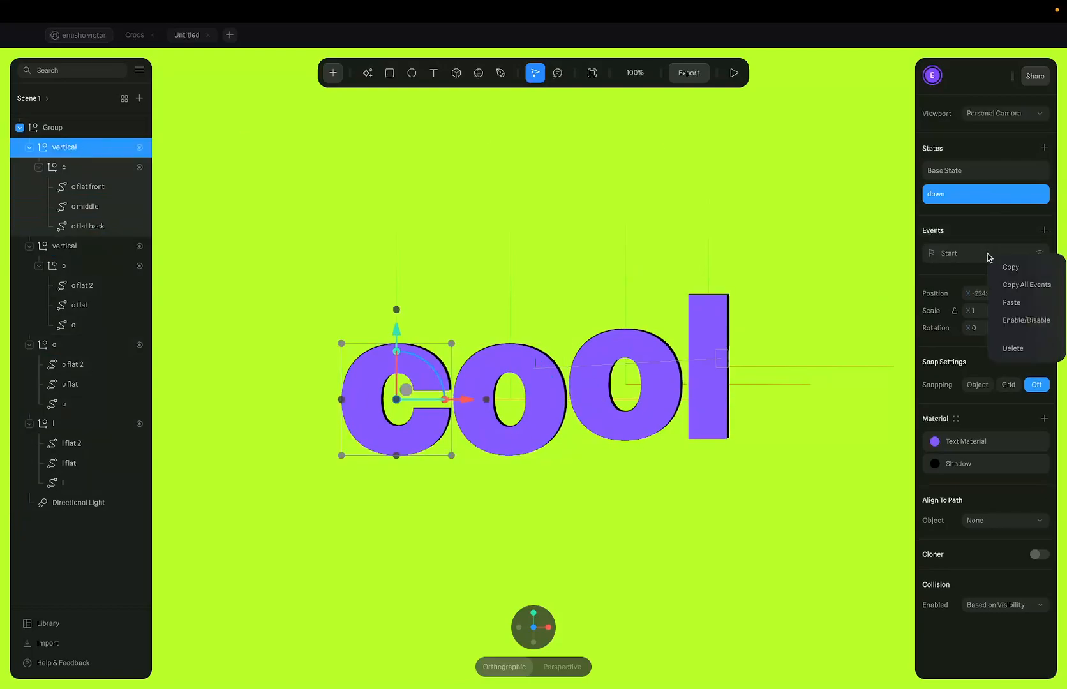
left_click(1001, 268)
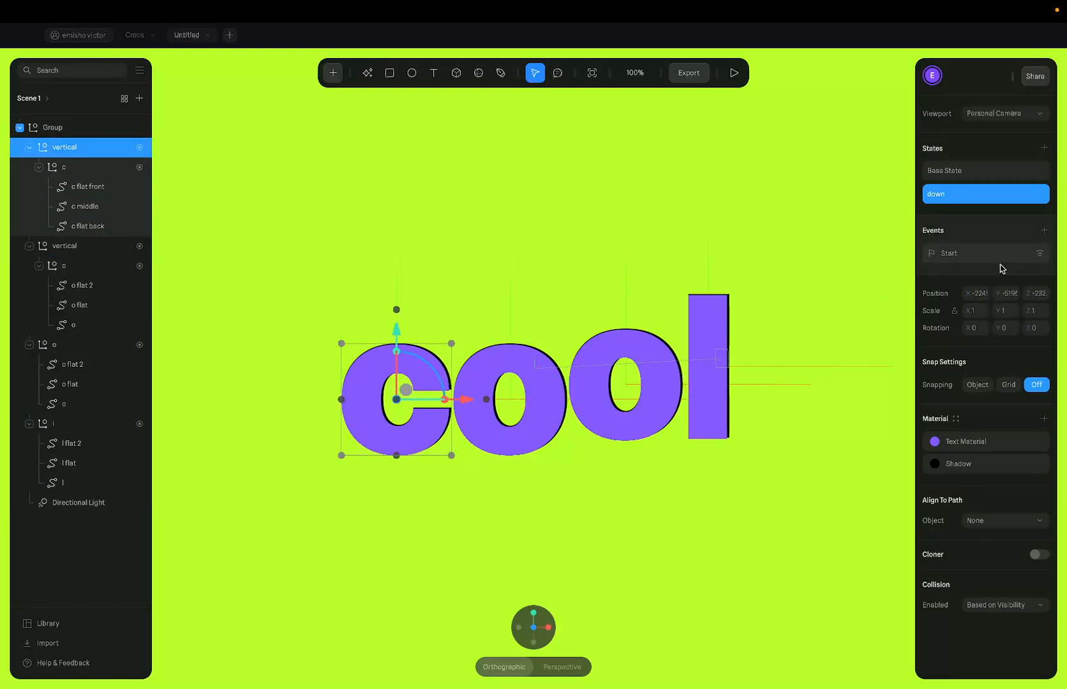
left_click(64, 249)
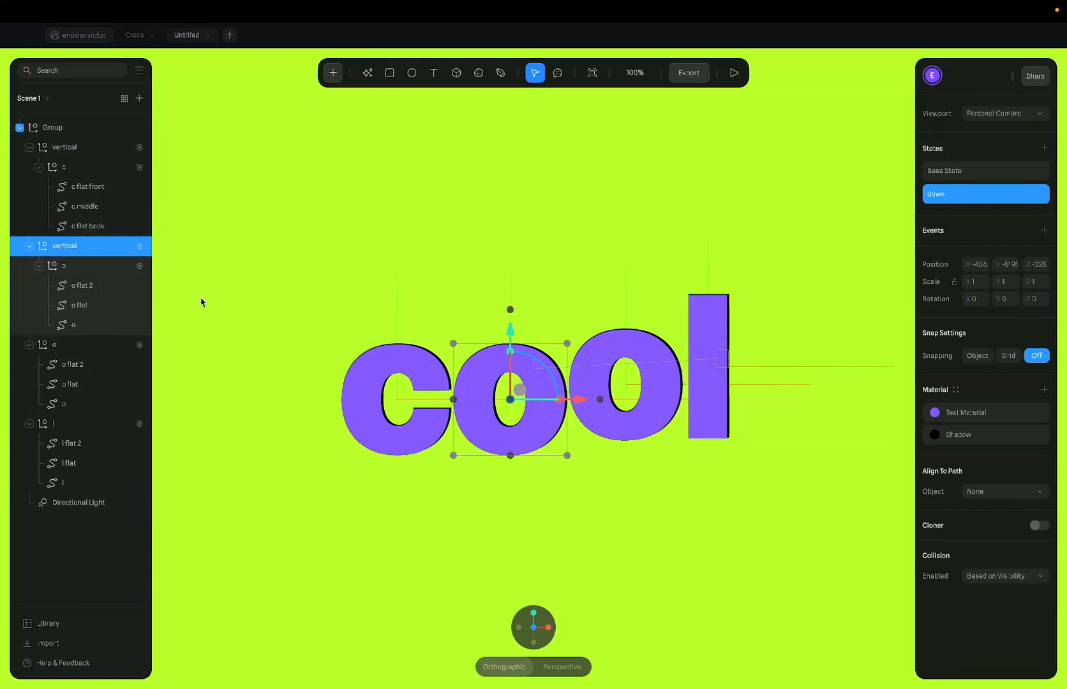
left_click(1044, 231)
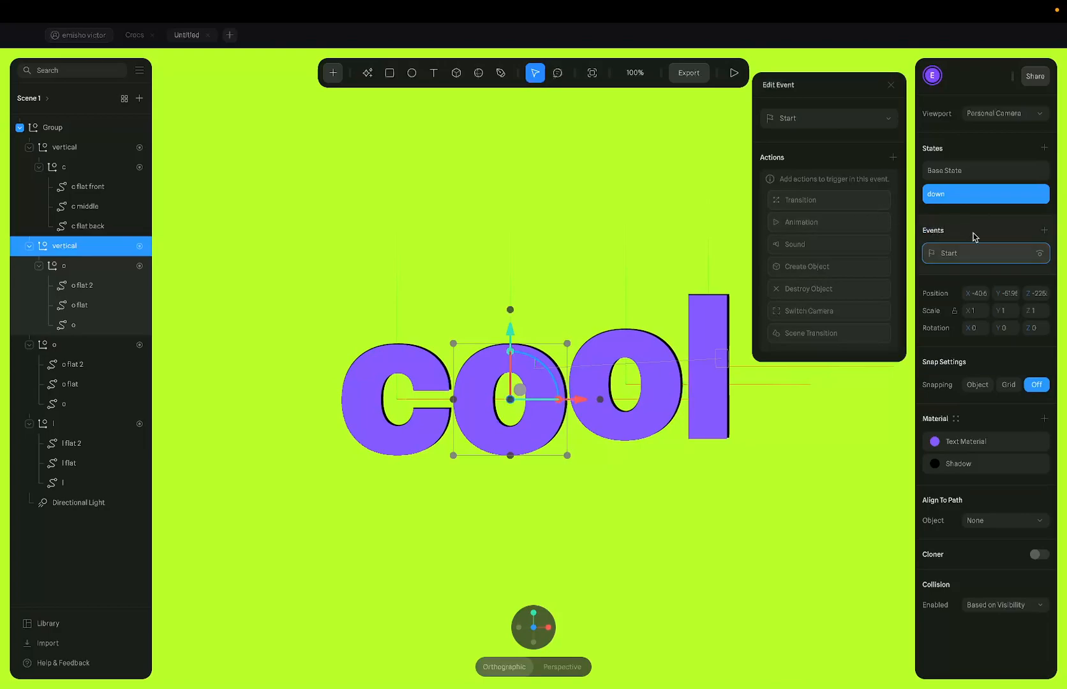
right_click(986, 253)
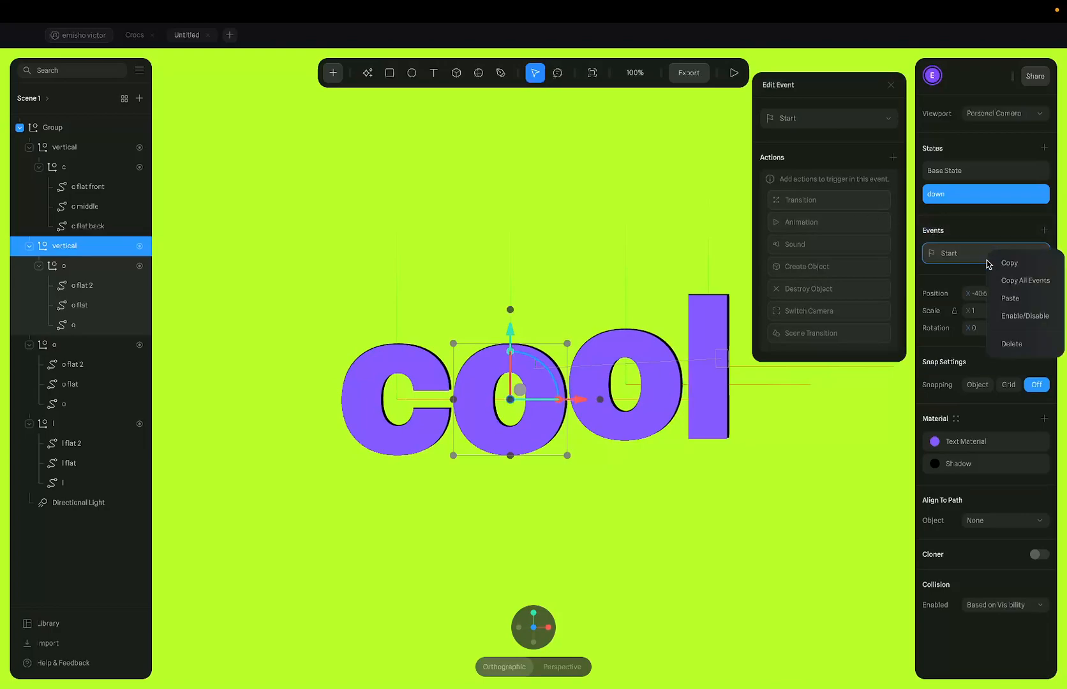
left_click(1017, 298)
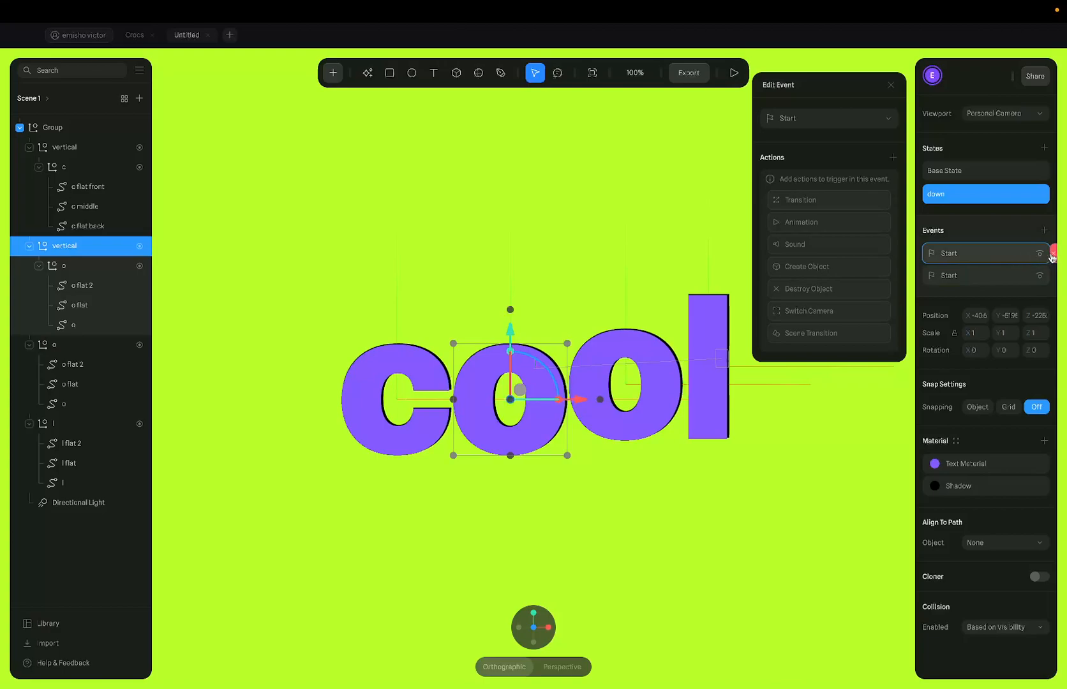
left_click(1052, 255)
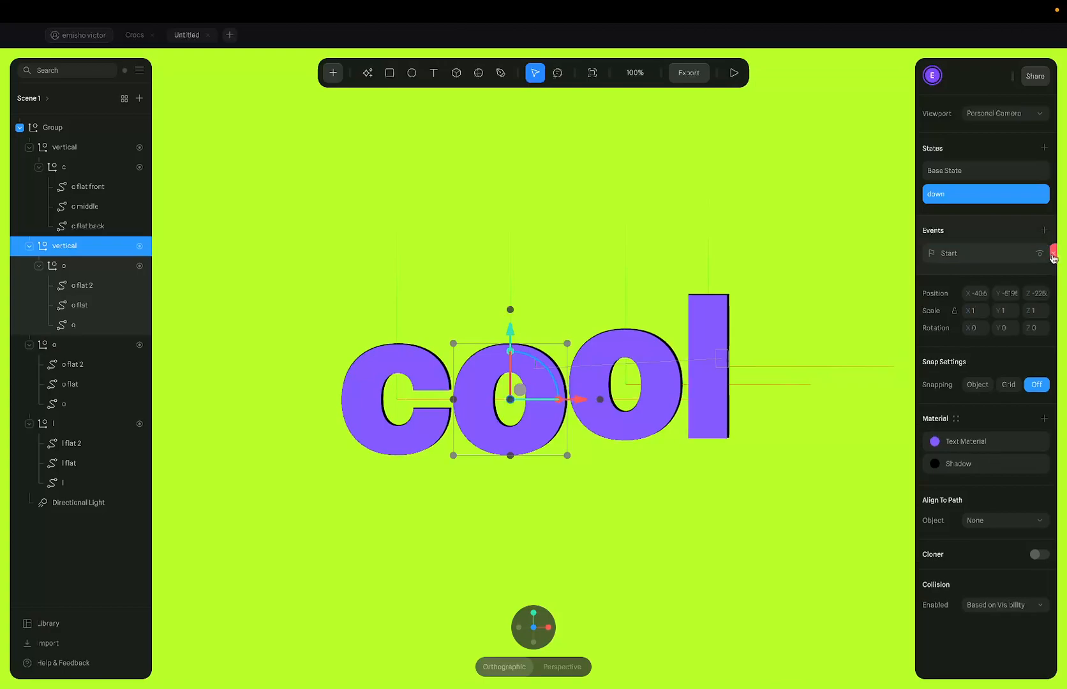
Set the Spring transition in the first o's vertical group Start event to a 0.05 s delay and an Infinite loop
left_click(988, 258)
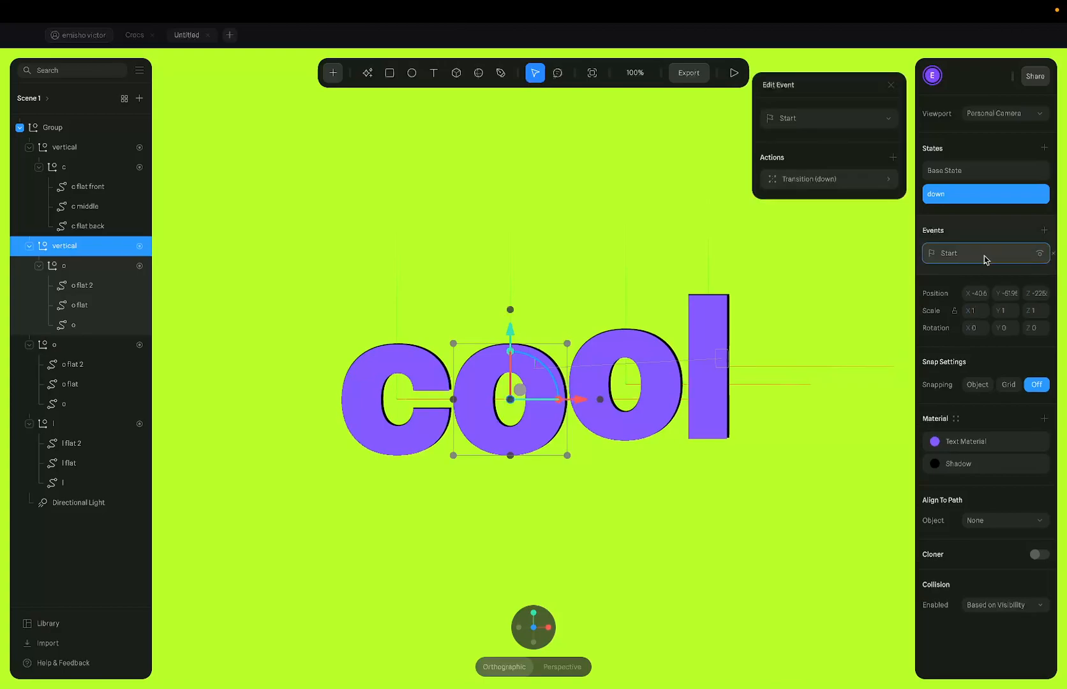
left_click(862, 187)
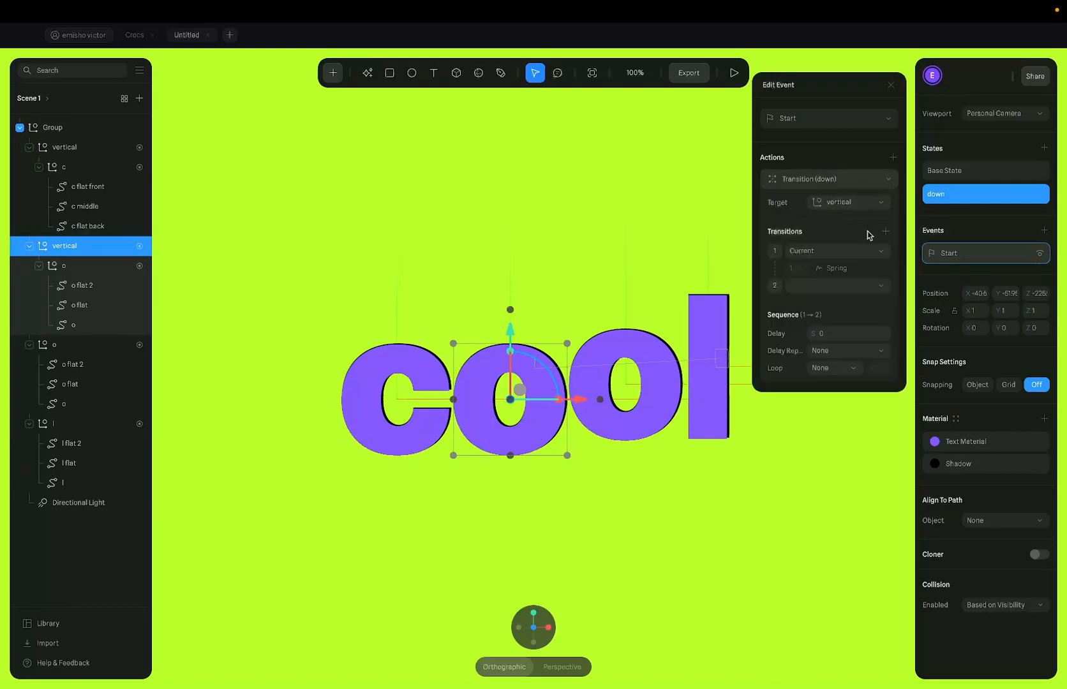
left_click(852, 268)
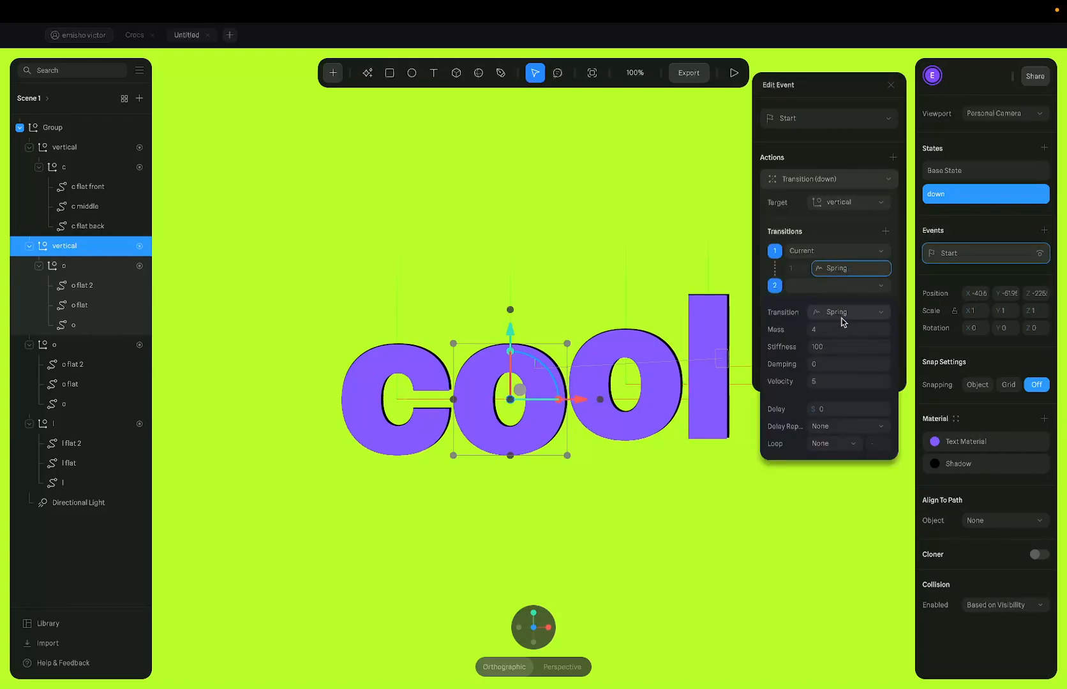
left_click(837, 410)
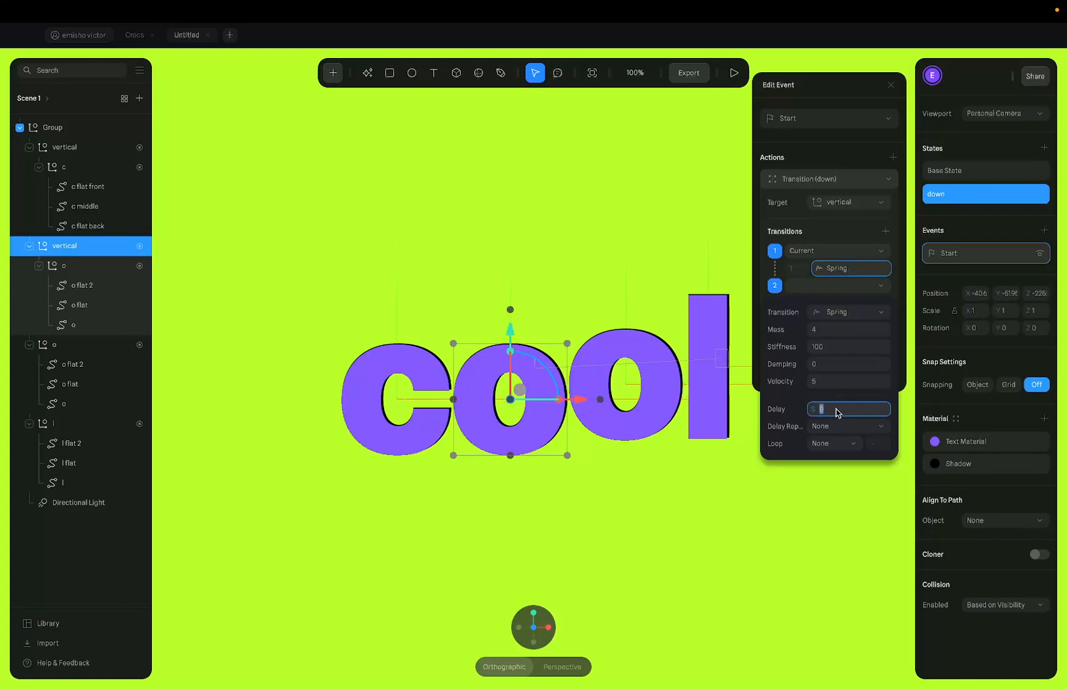
type("0.05")
key("Return")
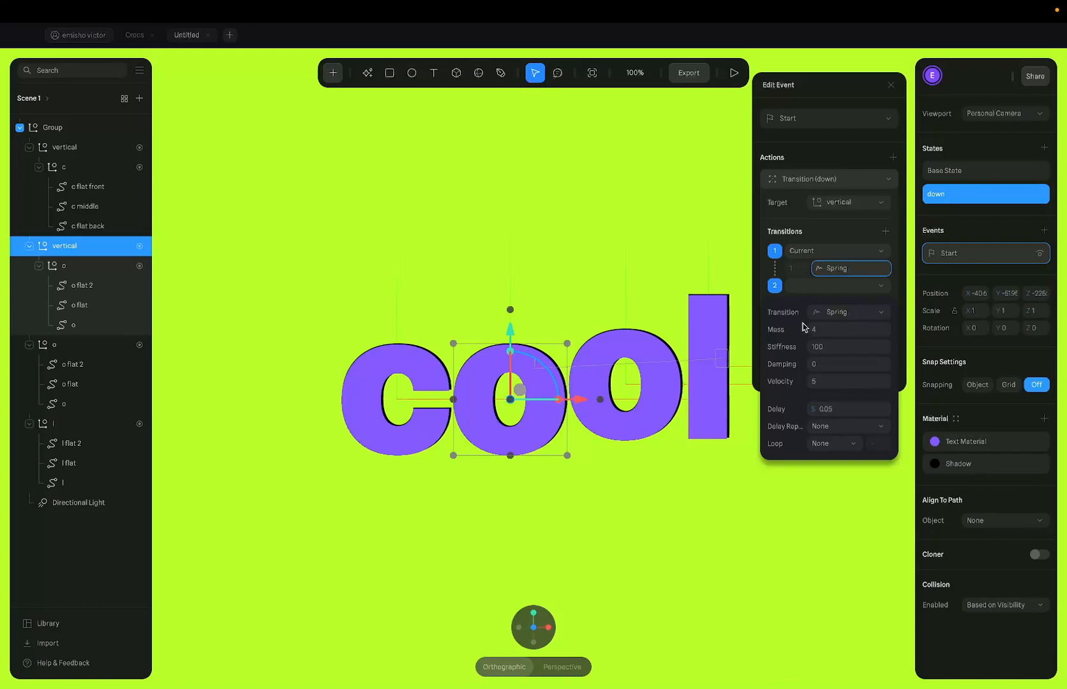
left_click(836, 447)
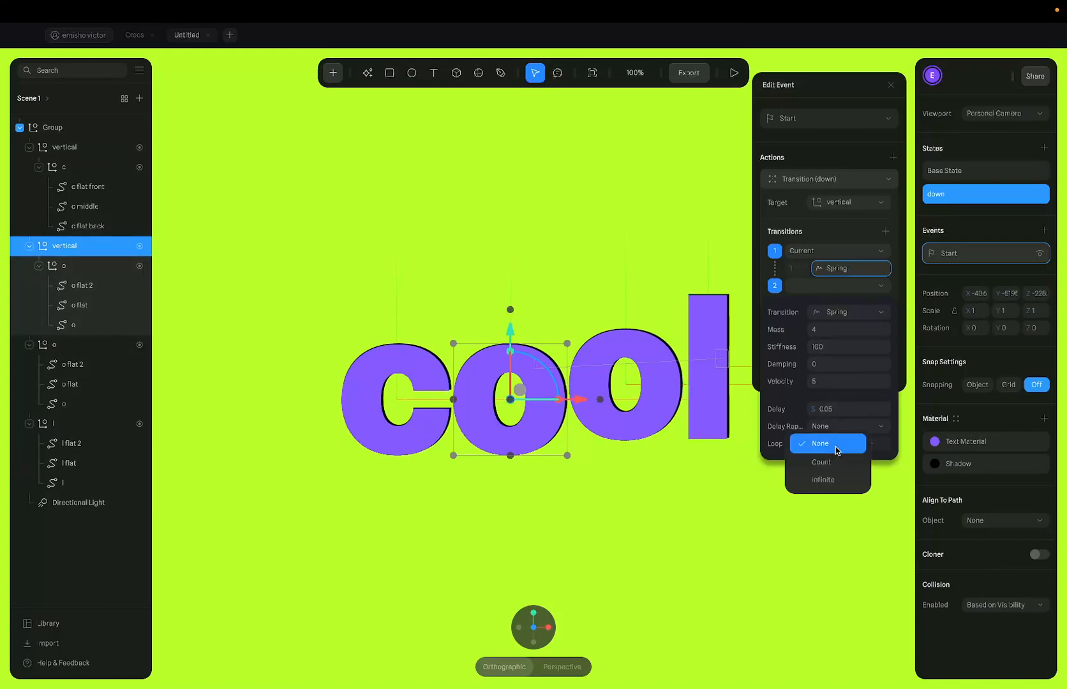
left_click(837, 479)
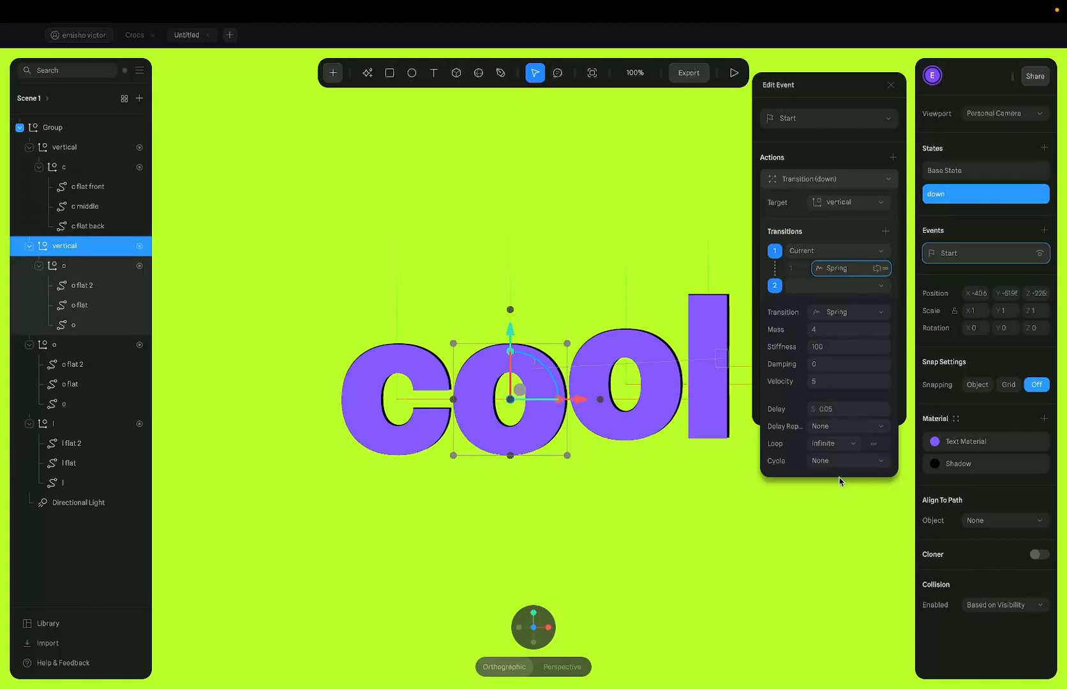
Set the Spring transition of the c's vertical group to loop infinitely and preview the animation
left_click(80, 146)
left_click(963, 254)
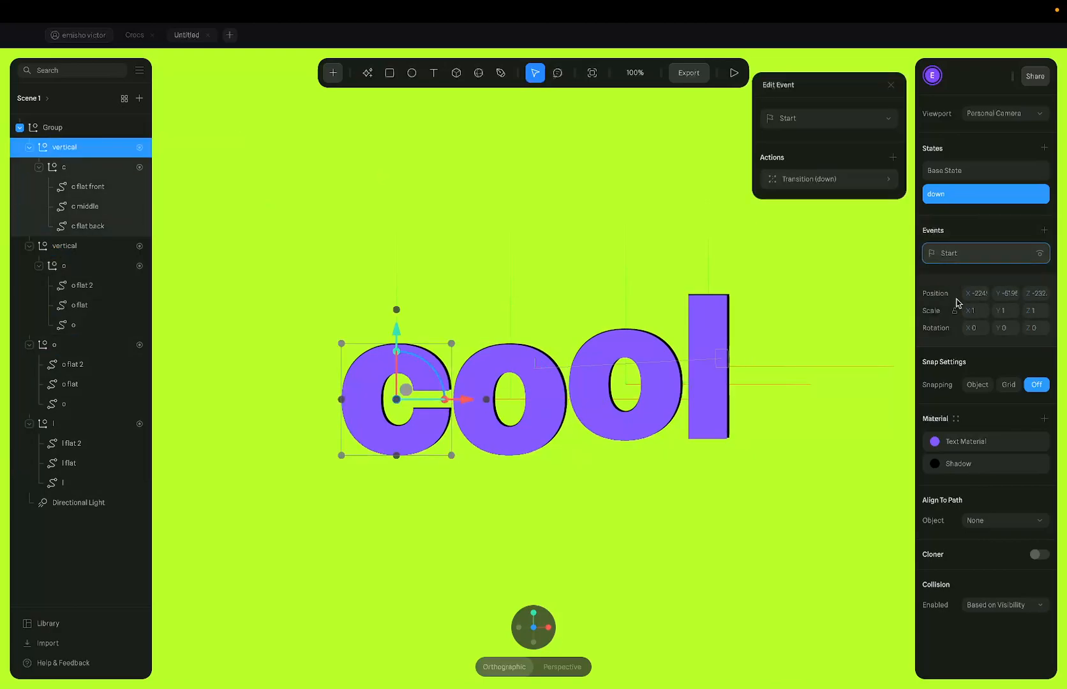
left_click(842, 177)
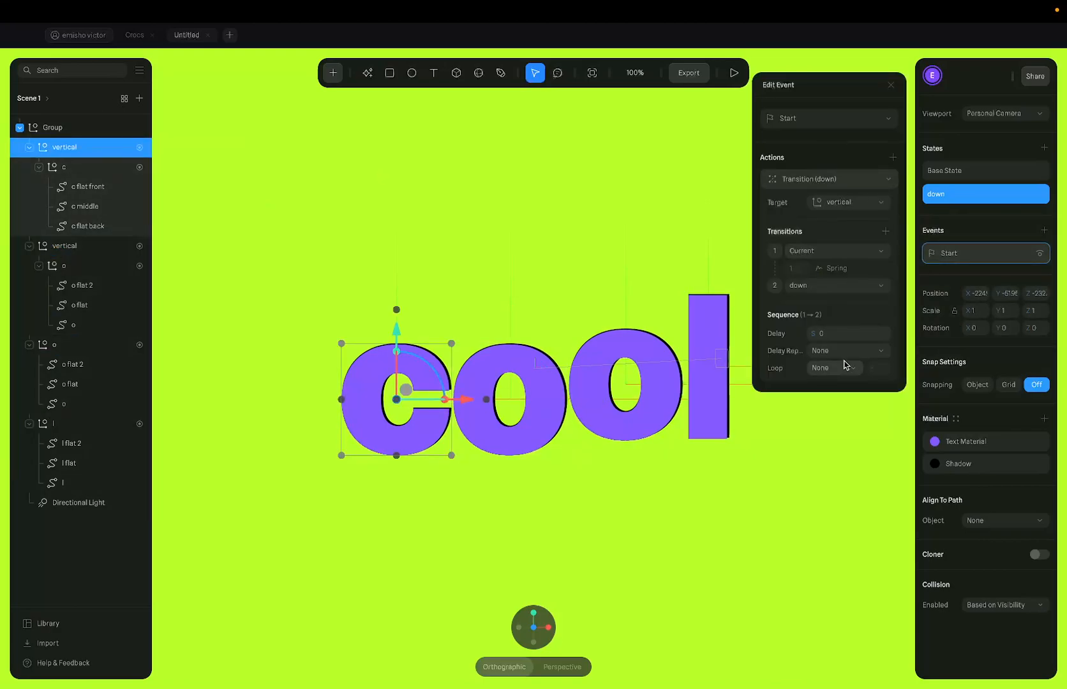
left_click(843, 268)
left_click(832, 443)
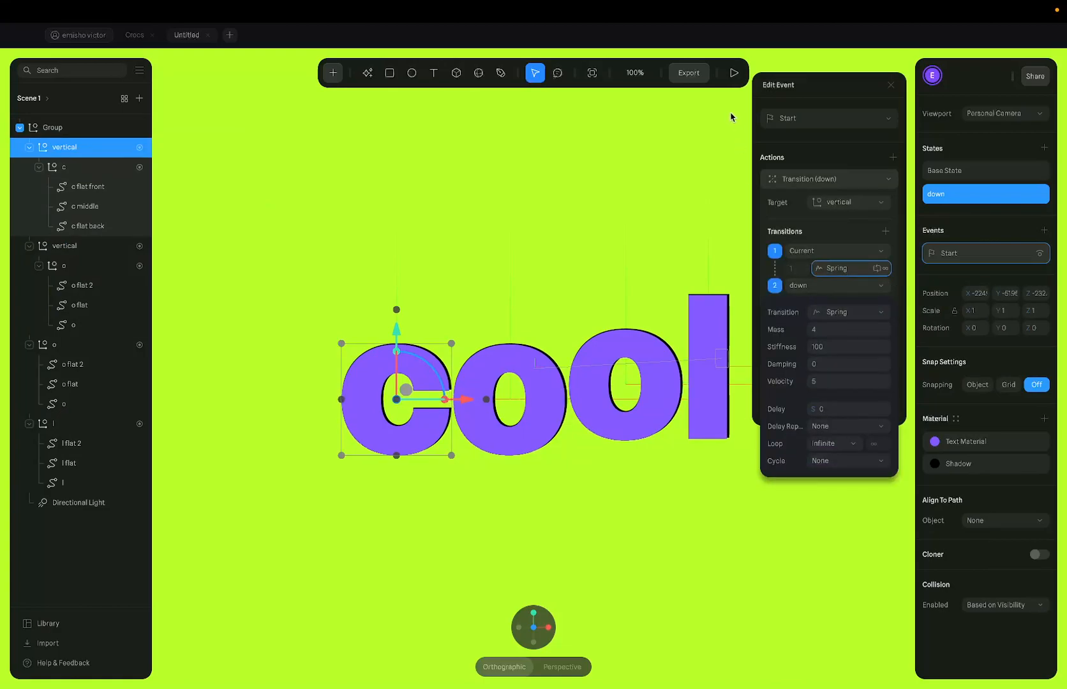
left_click(733, 72)
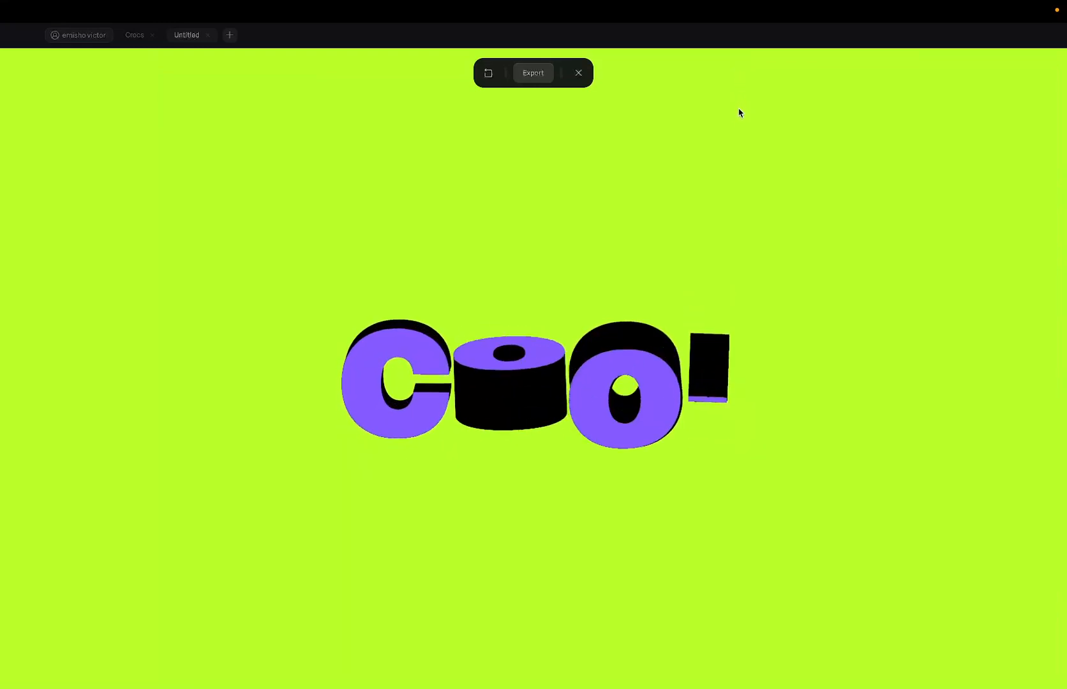
left_click(579, 73)
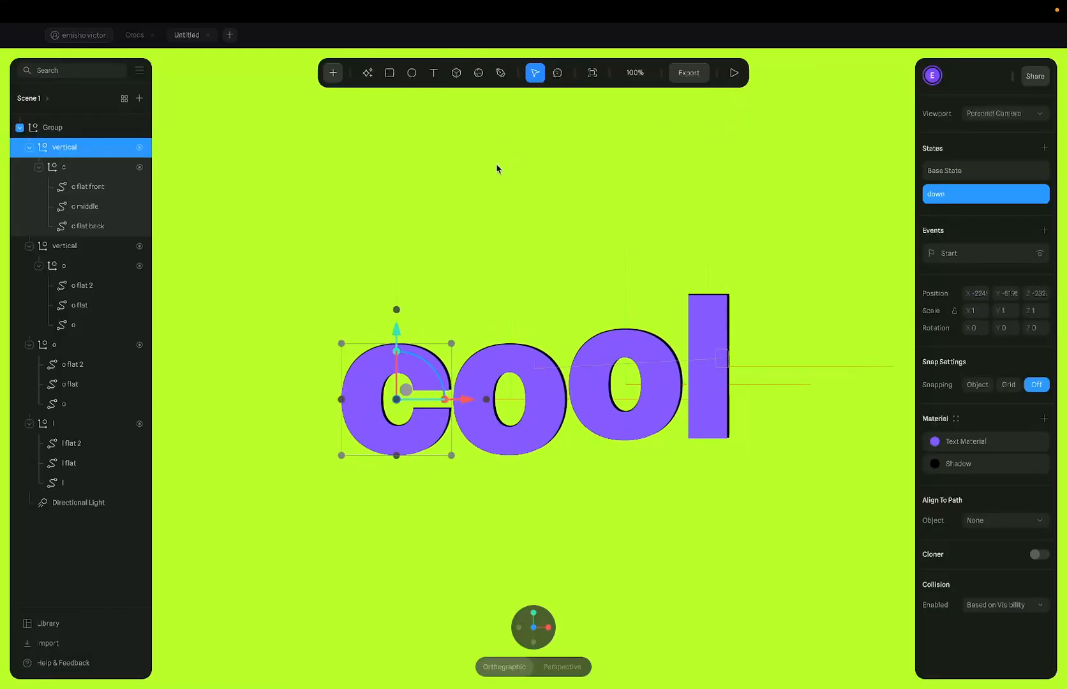
Choose down as the end state of the first o's vertical group transition and preview the animation
left_click(80, 246)
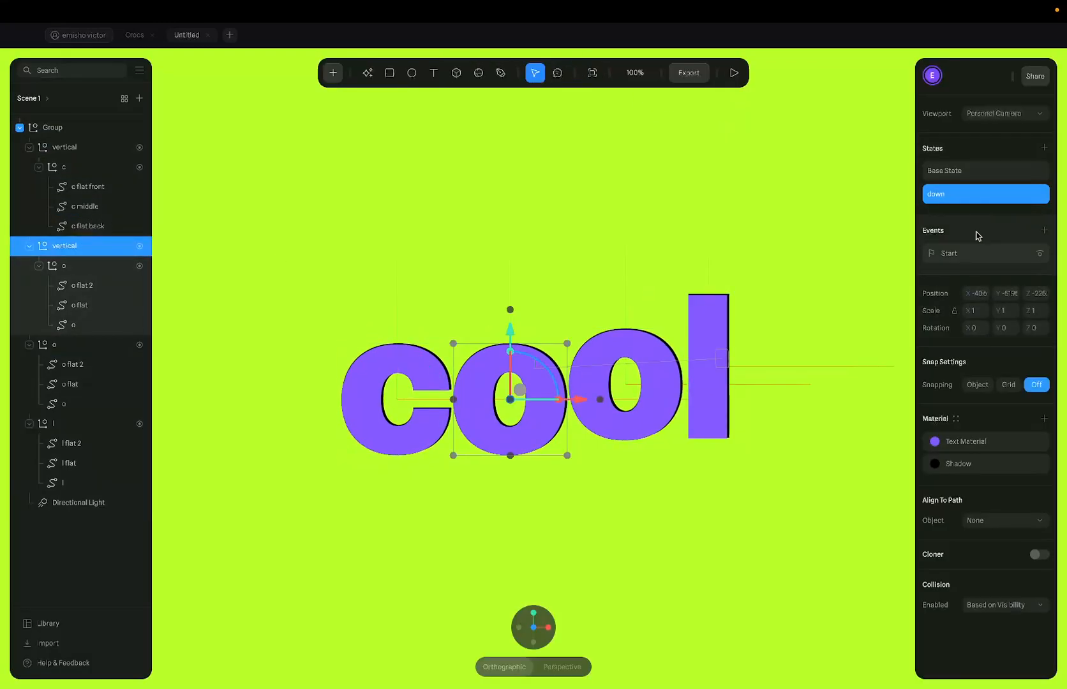
left_click(973, 253)
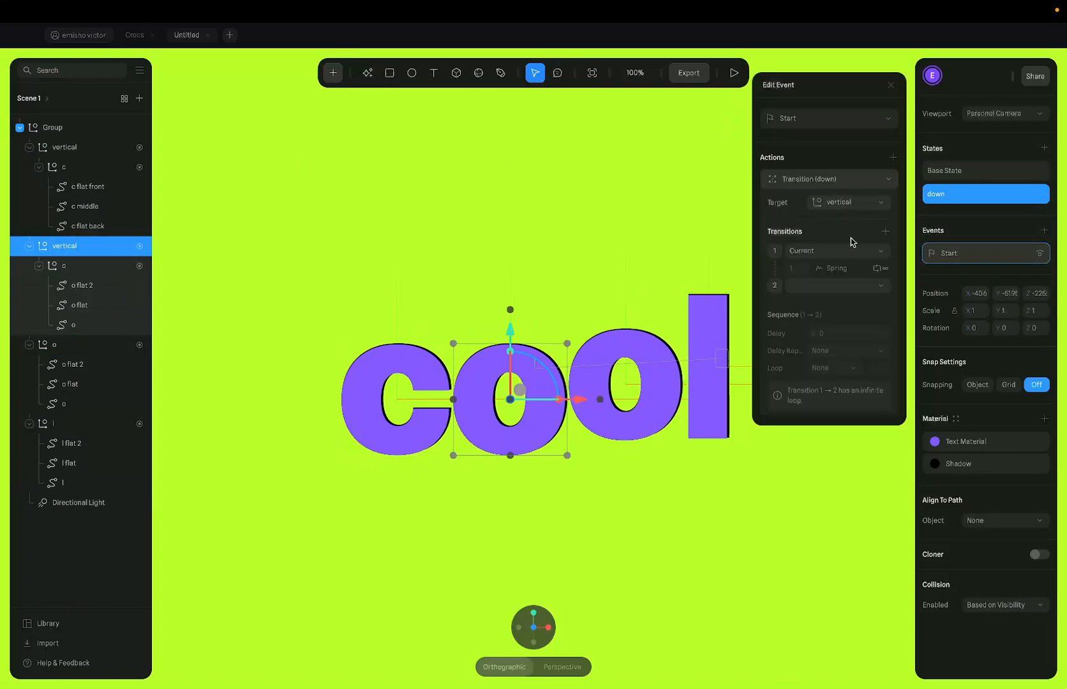
left_click(802, 288)
left_click(823, 345)
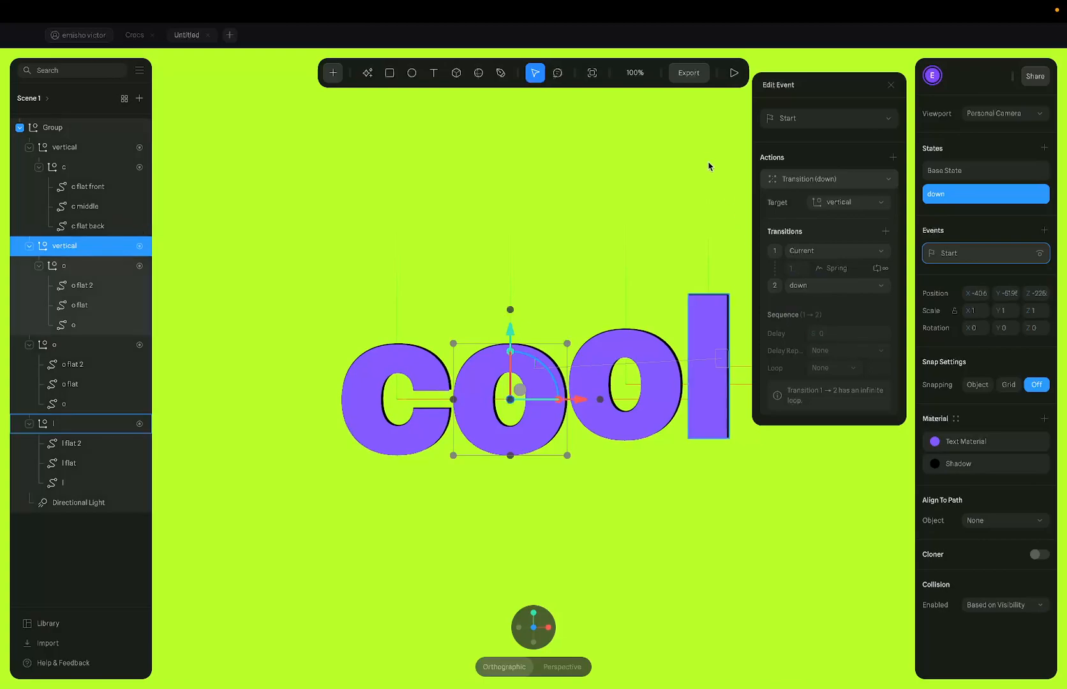
left_click(734, 72)
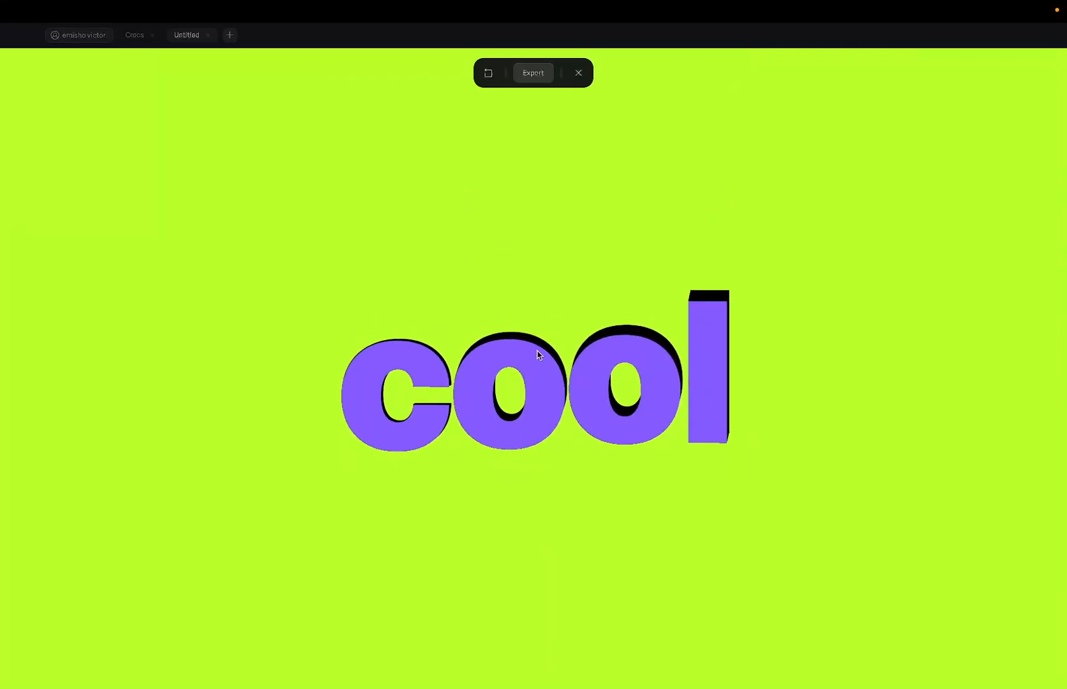
left_click(579, 73)
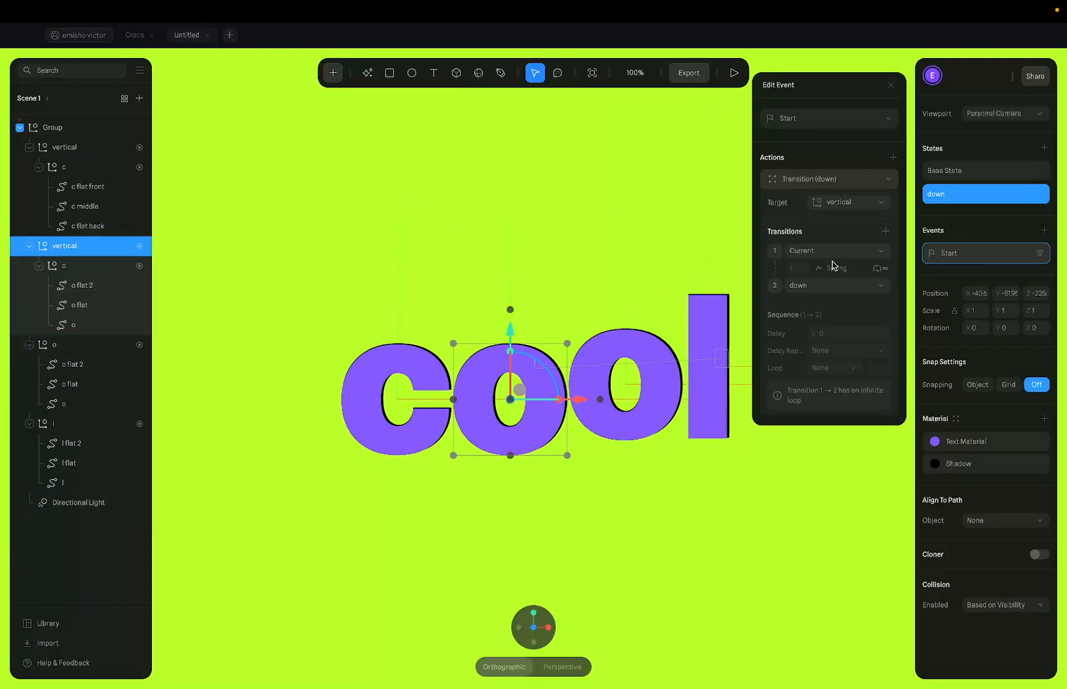
Set the Spring delay of the first o's vertical group to 0.10 s and preview the animation
left_click(835, 267)
left_click(830, 409)
type("0")
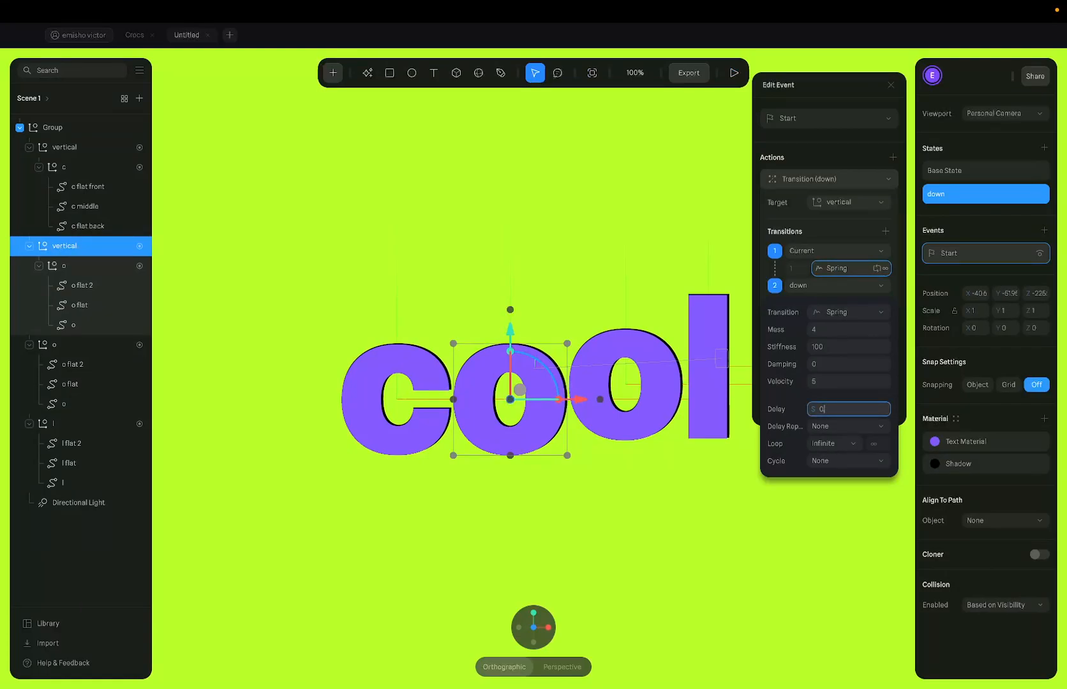
key("Return")
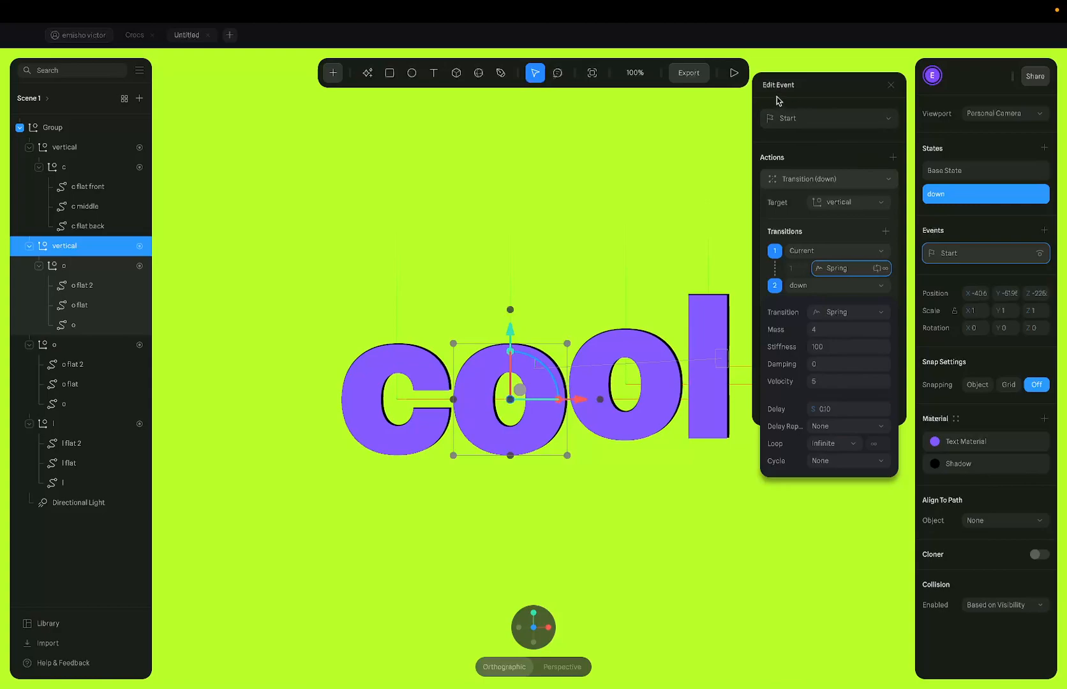
left_click(734, 73)
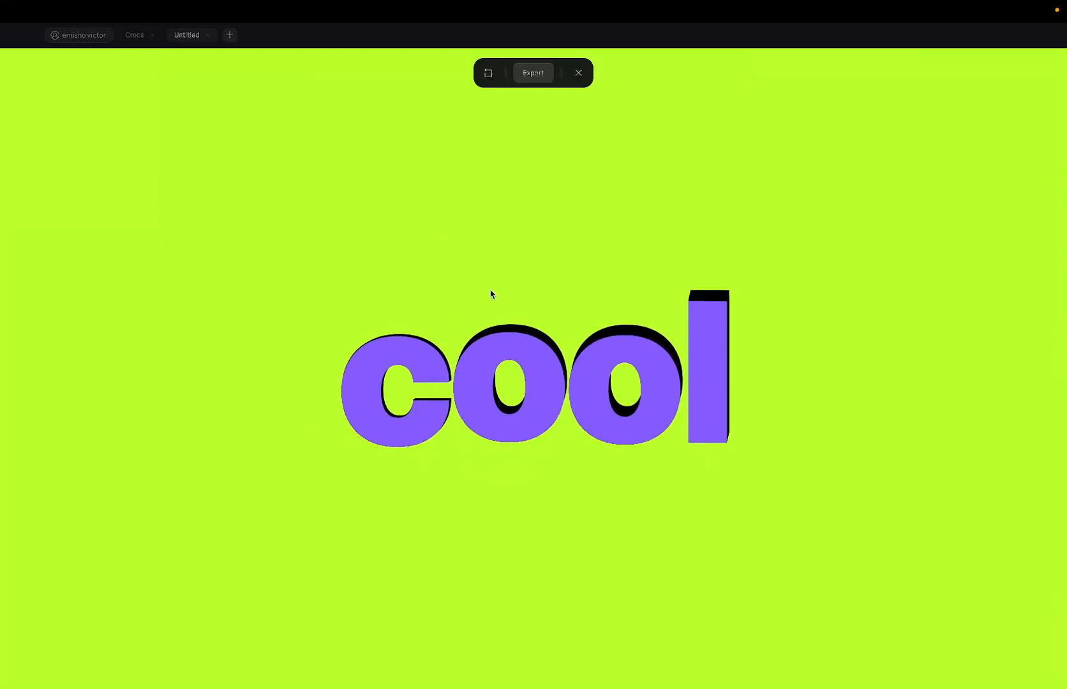
left_click(579, 72)
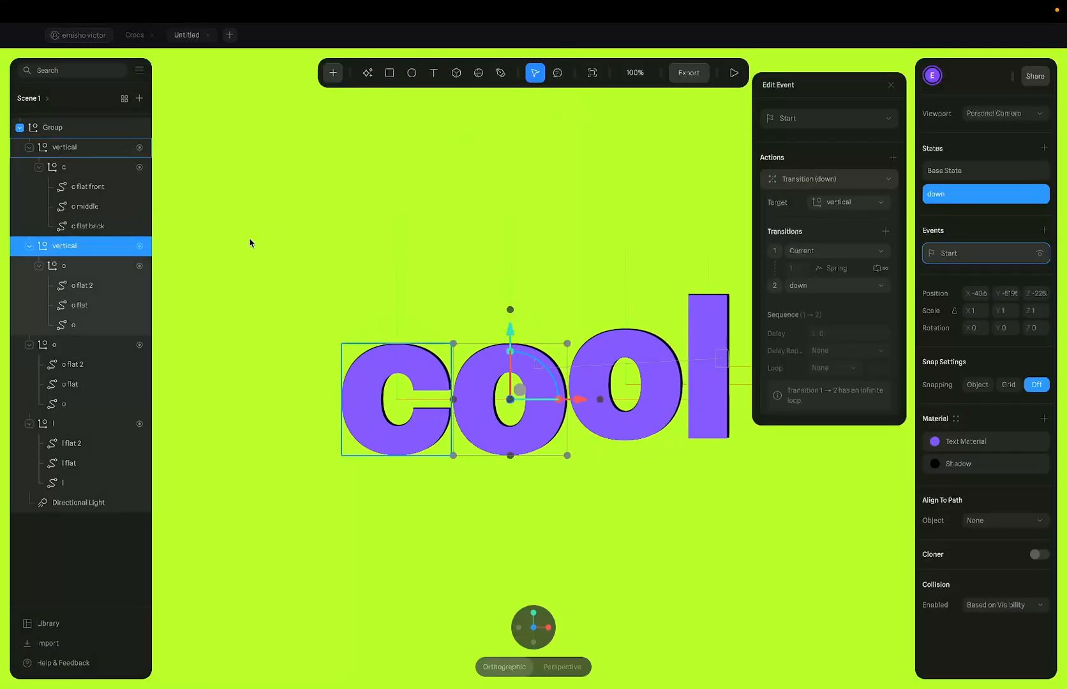
Copy the Start event of the first o's vertical group
right_click(71, 251)
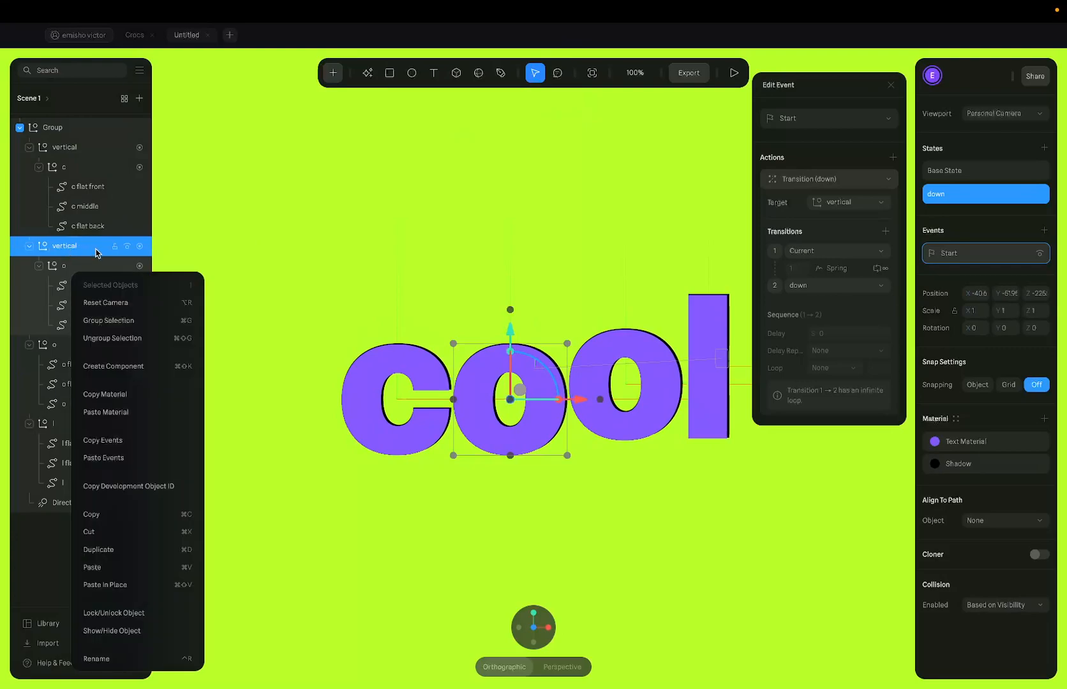
left_click(971, 255)
left_click(997, 271)
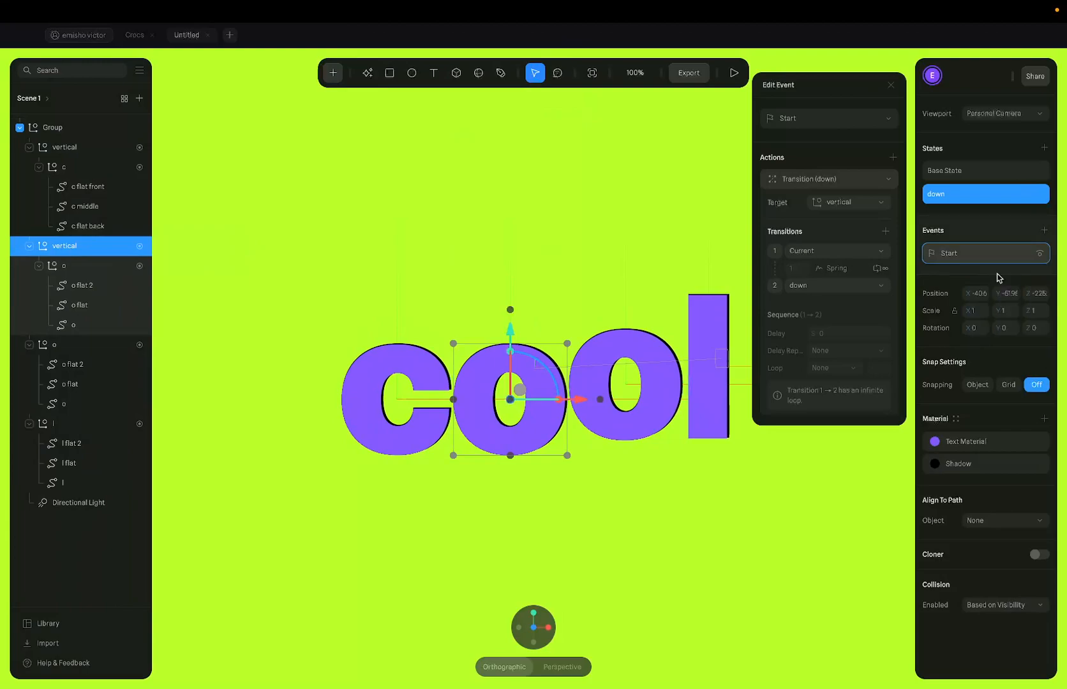
Wrap the second o group in a new group and name it "vertical"
left_click(130, 345)
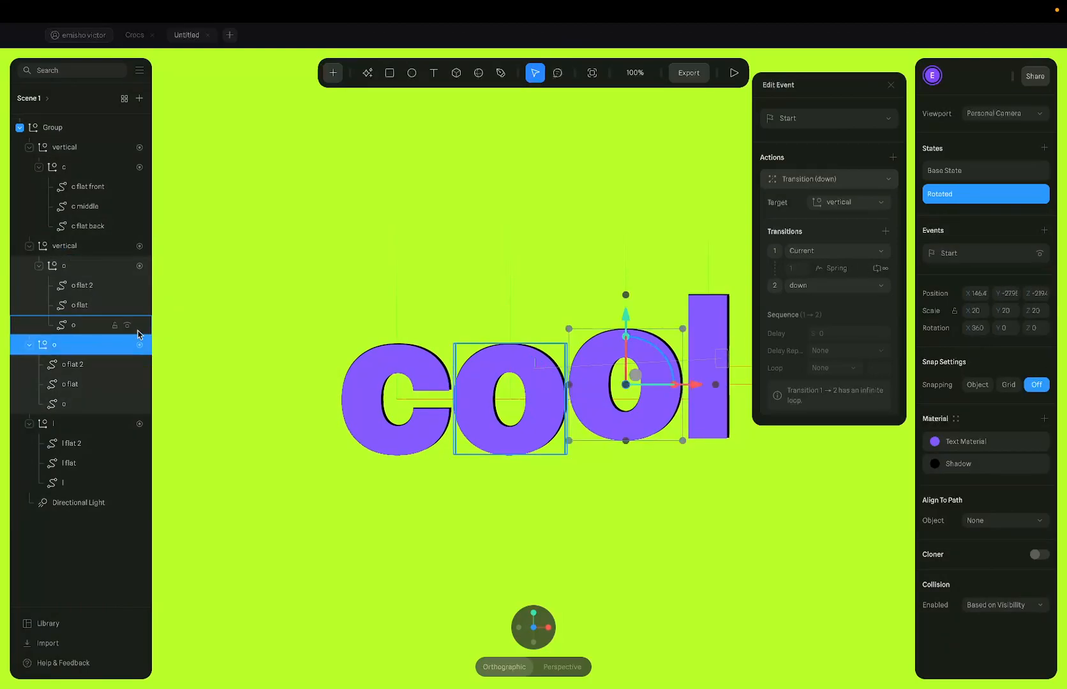
key("super+g")
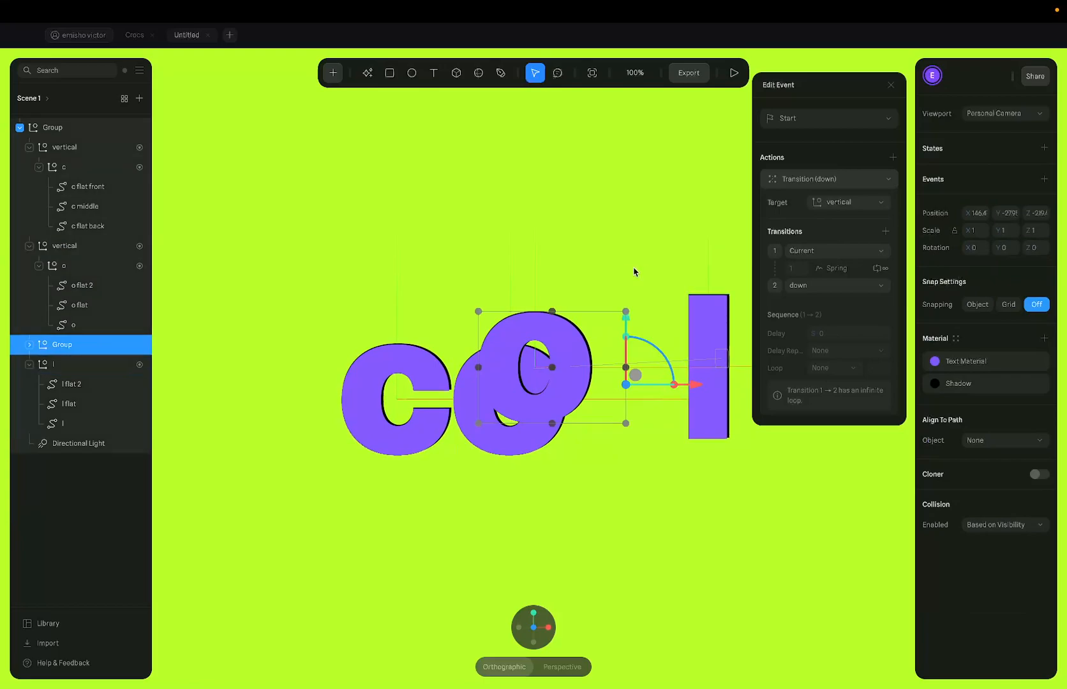
double_click(63, 344)
type("vertical")
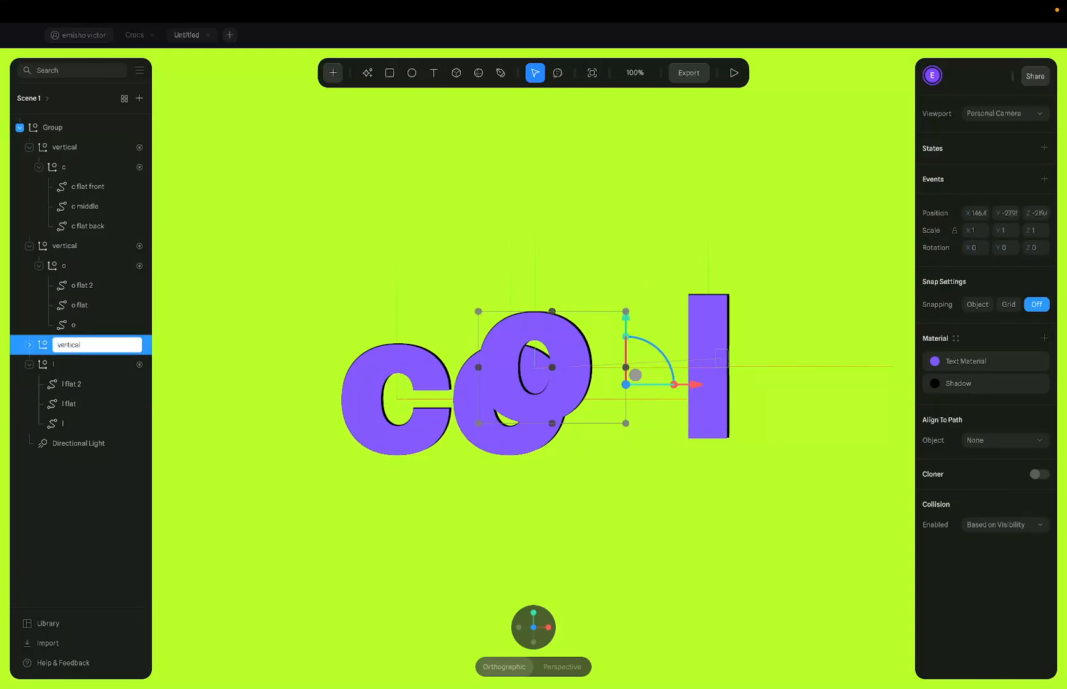
key("Return")
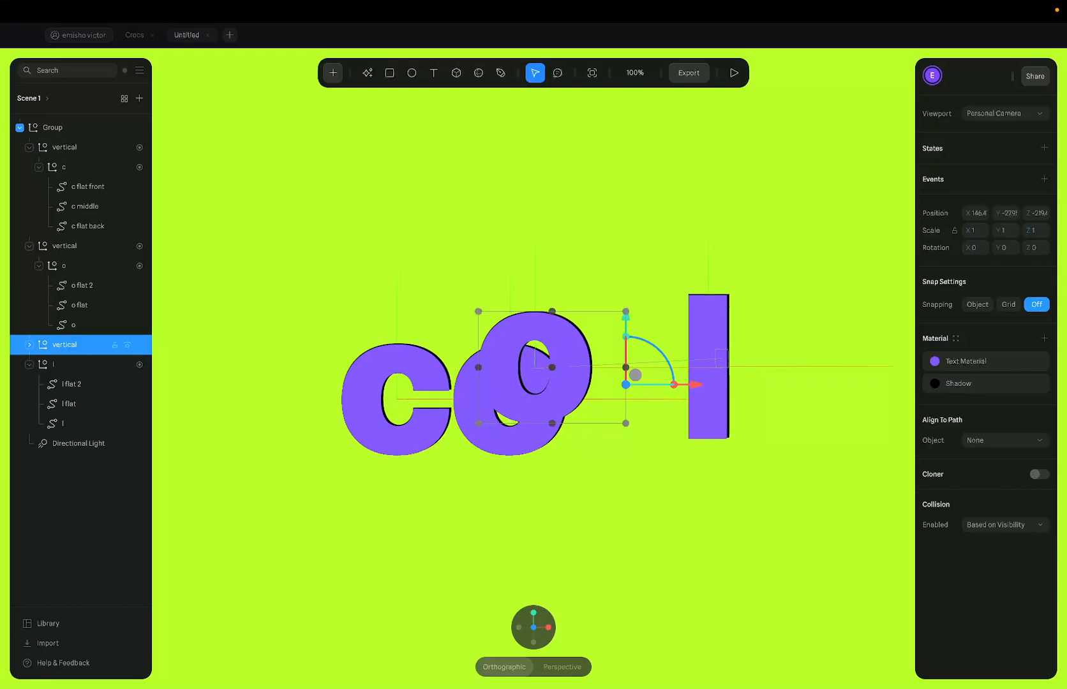
Set the second o group's X, Y and Z position to 0 inside its vertical group
left_click(27, 345)
left_click(72, 366)
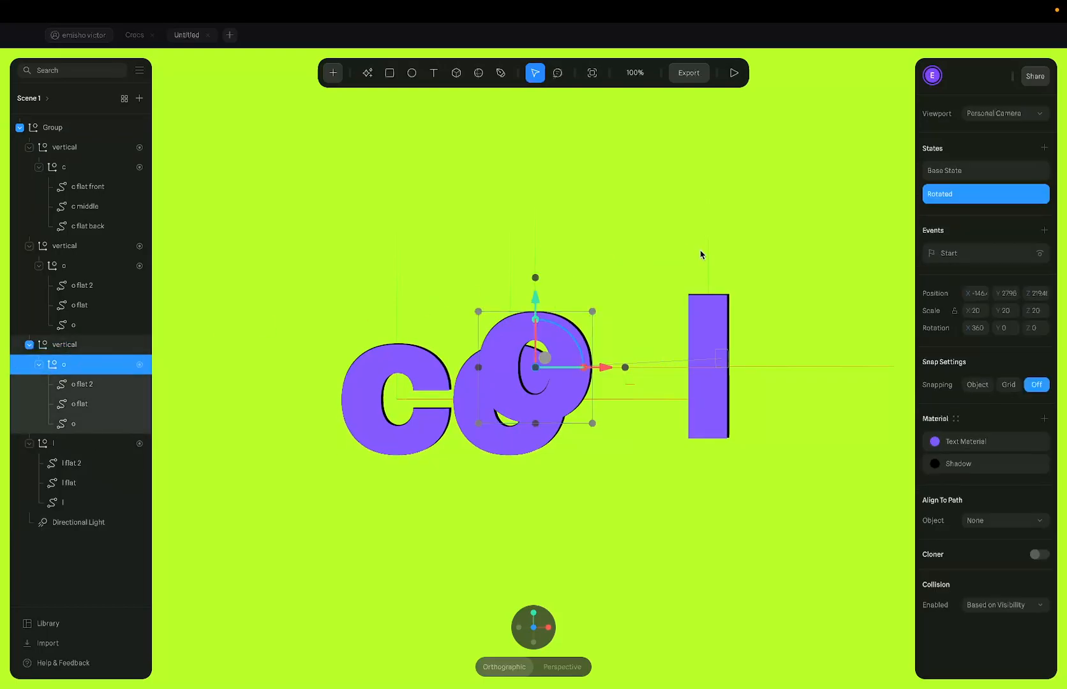
left_click(983, 294)
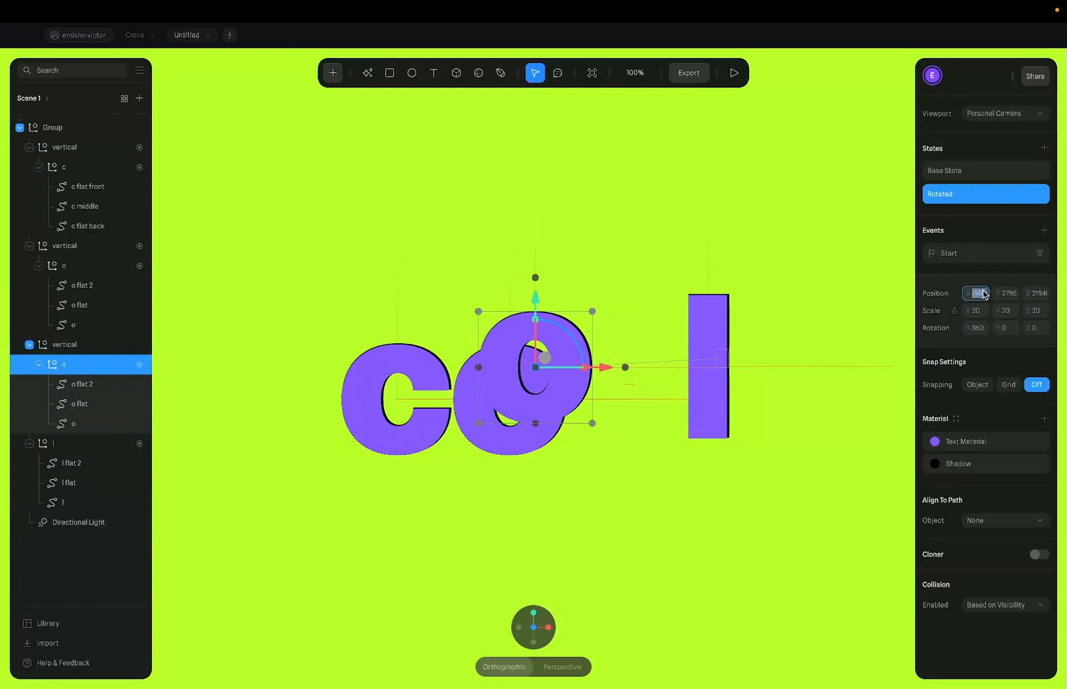
type("0")
left_click(1016, 296)
type("0")
left_click(1038, 294)
type("0")
key("Return")
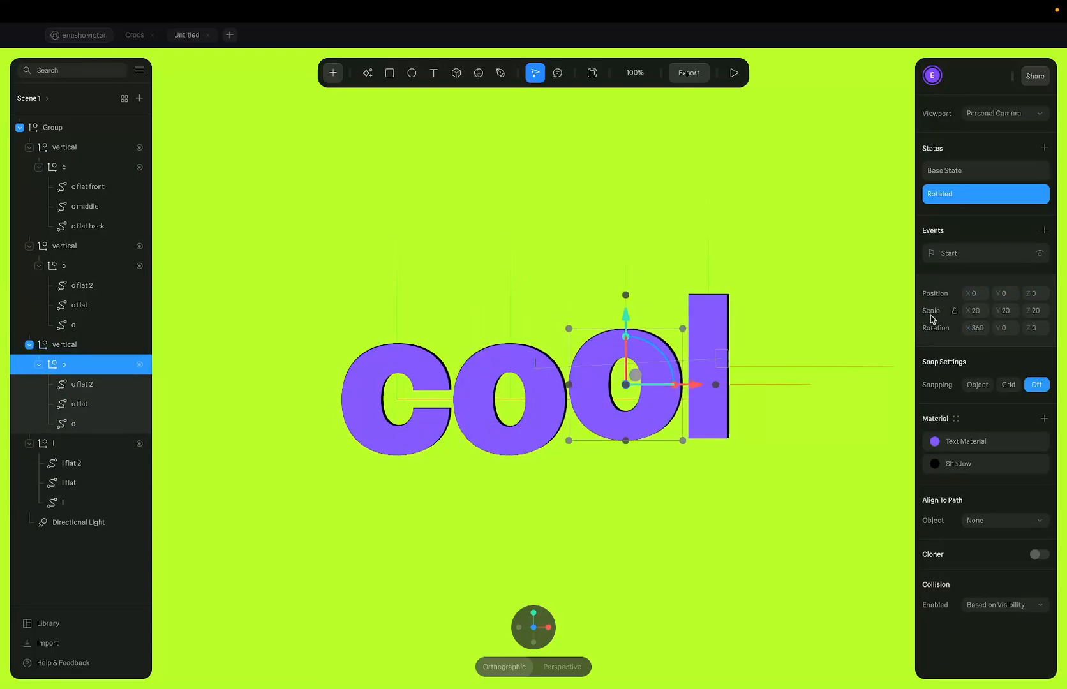
Add a new state named "down" to the second o's vertical group
left_click(82, 345)
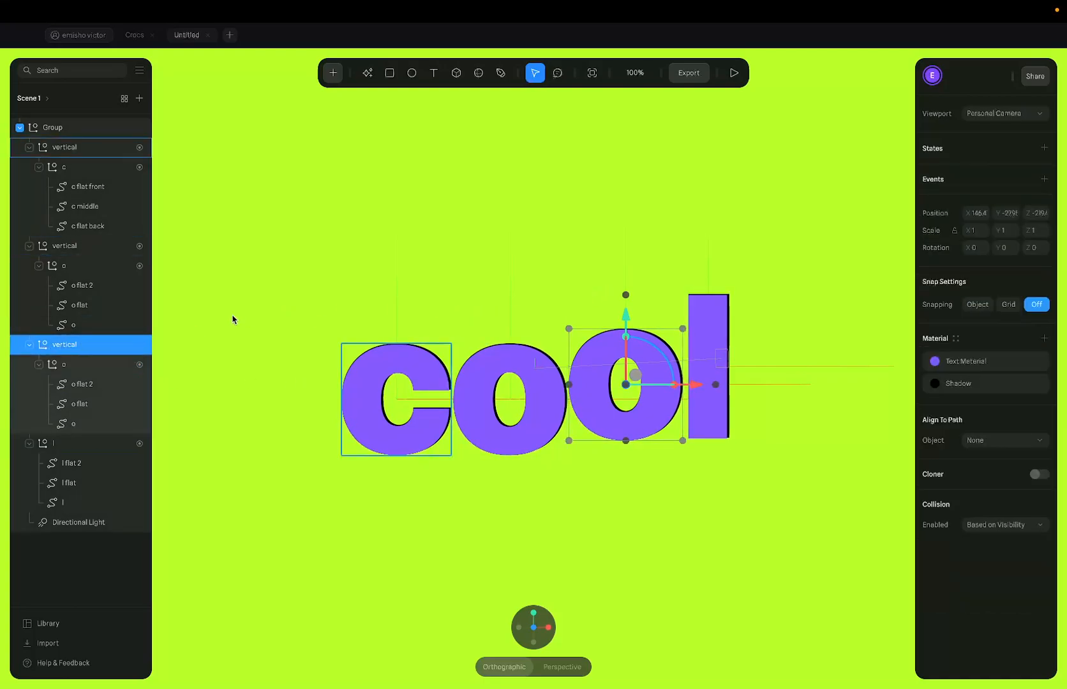
left_click(1044, 147)
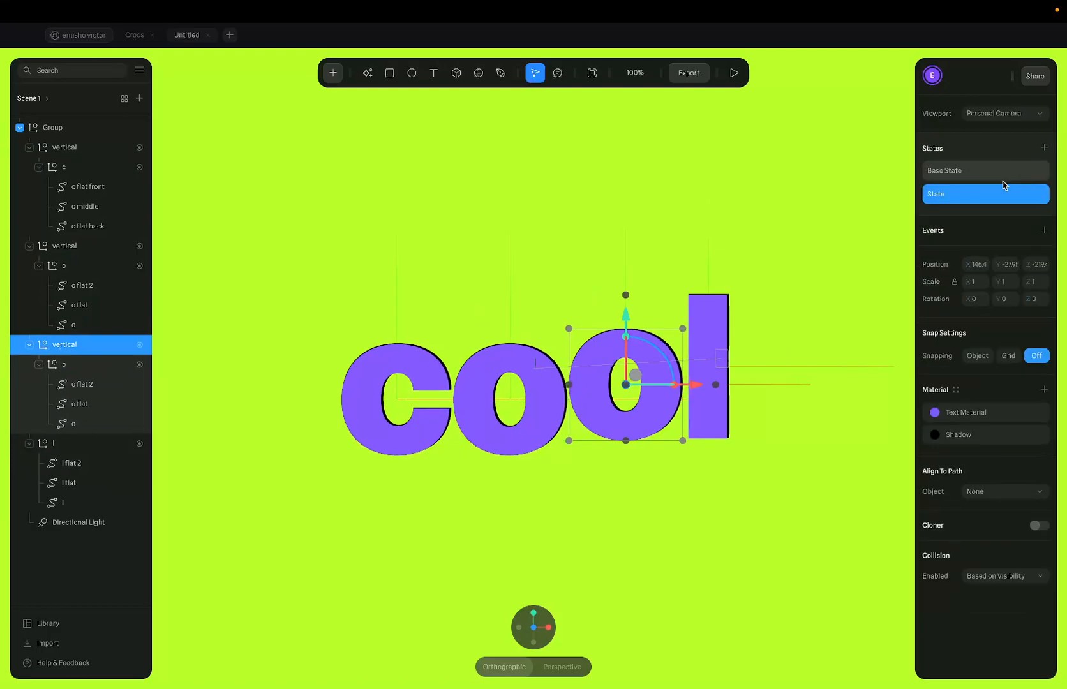
double_click(960, 193)
type("down")
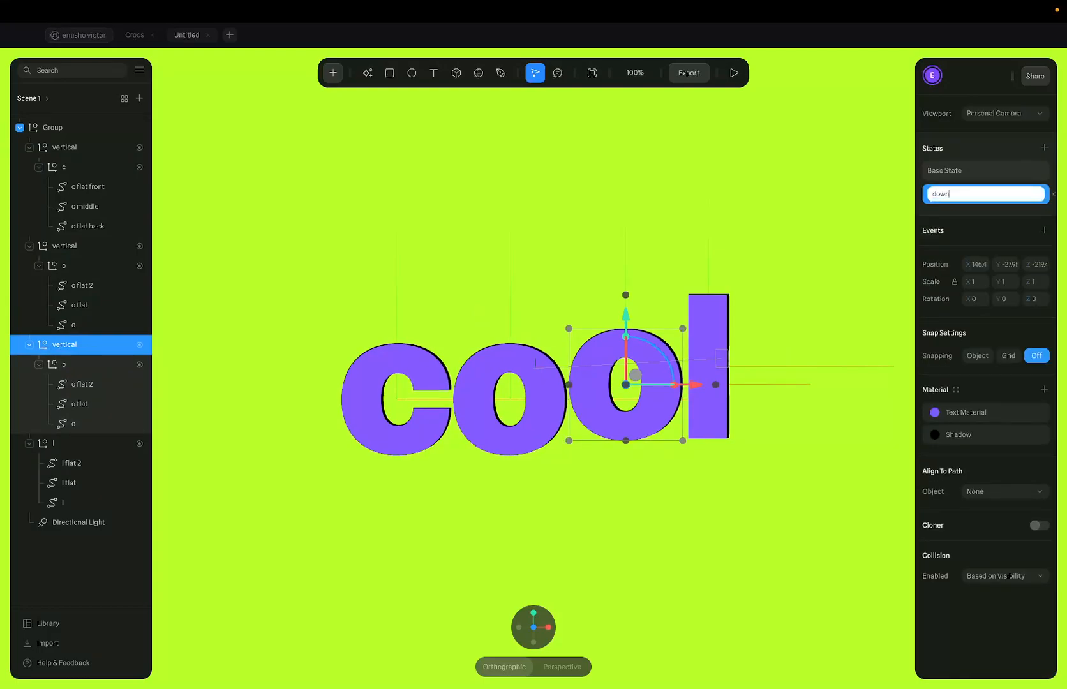
key("Return")
Paste the copied Start event onto the second o's vertical group and remove the empty Start event added for it
left_click(1044, 229)
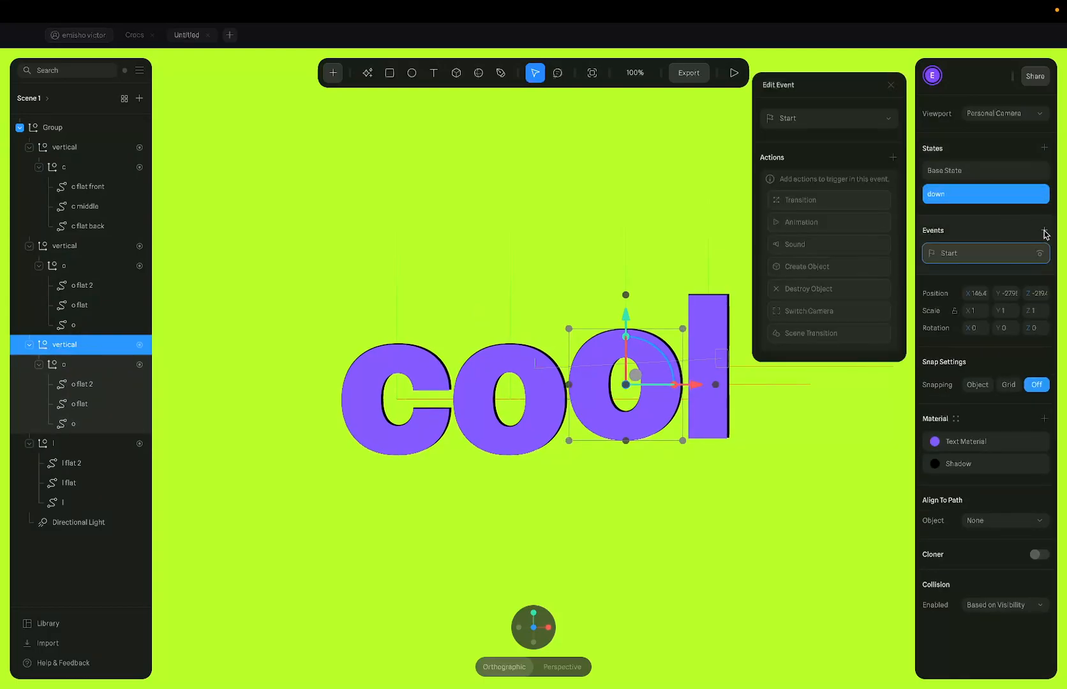
right_click(936, 257)
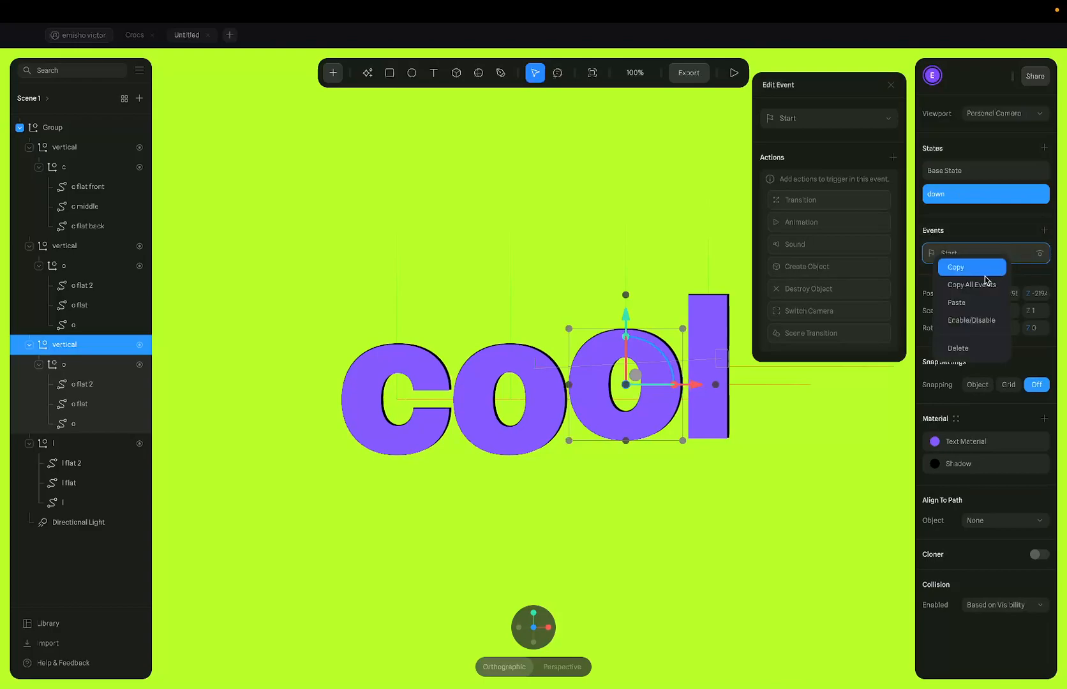
left_click(971, 311)
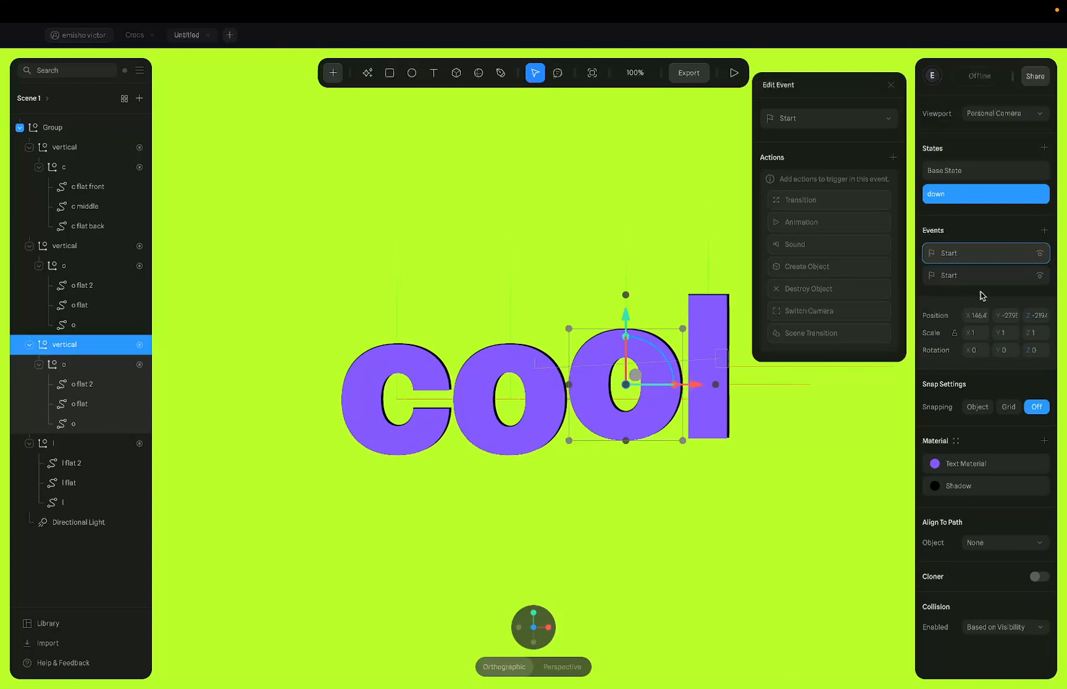
left_click(1055, 255)
left_click(1000, 255)
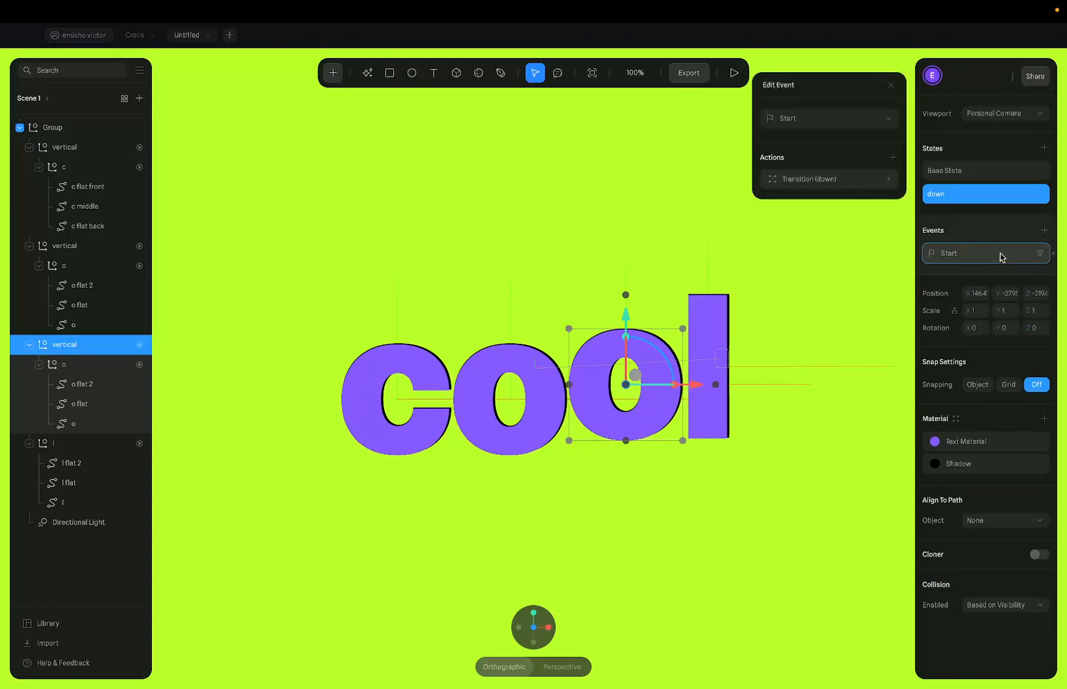
Choose down as the end state of the second o's vertical group transition
left_click(868, 185)
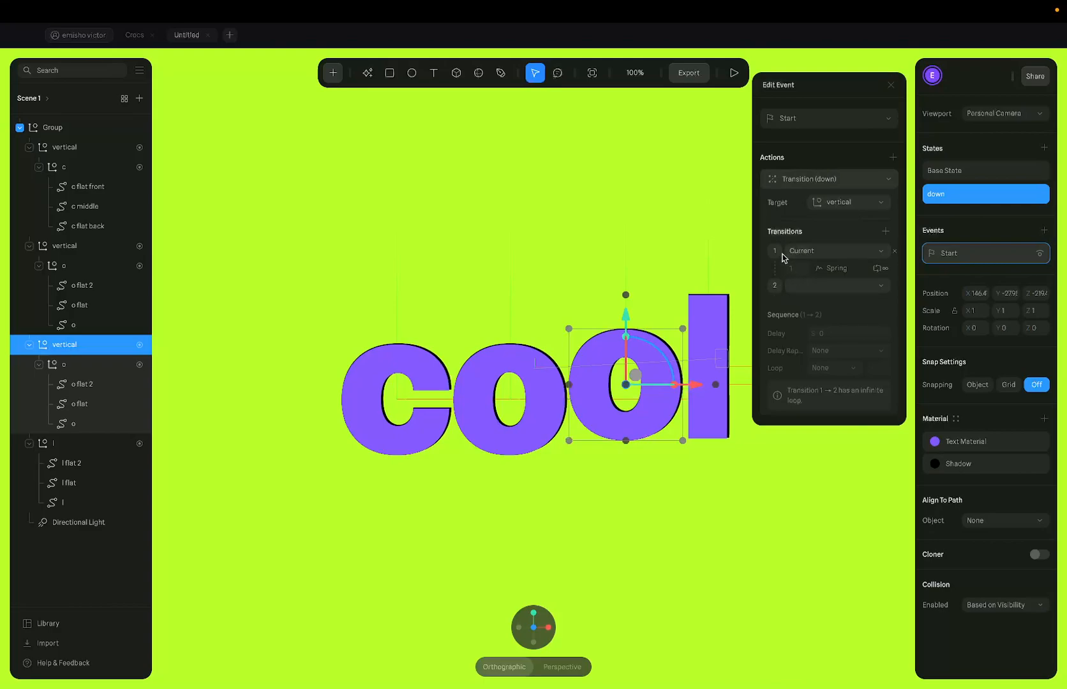
left_click(798, 285)
left_click(815, 341)
Set the Spring delay of the second o's vertical group to 0.20 s and preview the animation
left_click(841, 269)
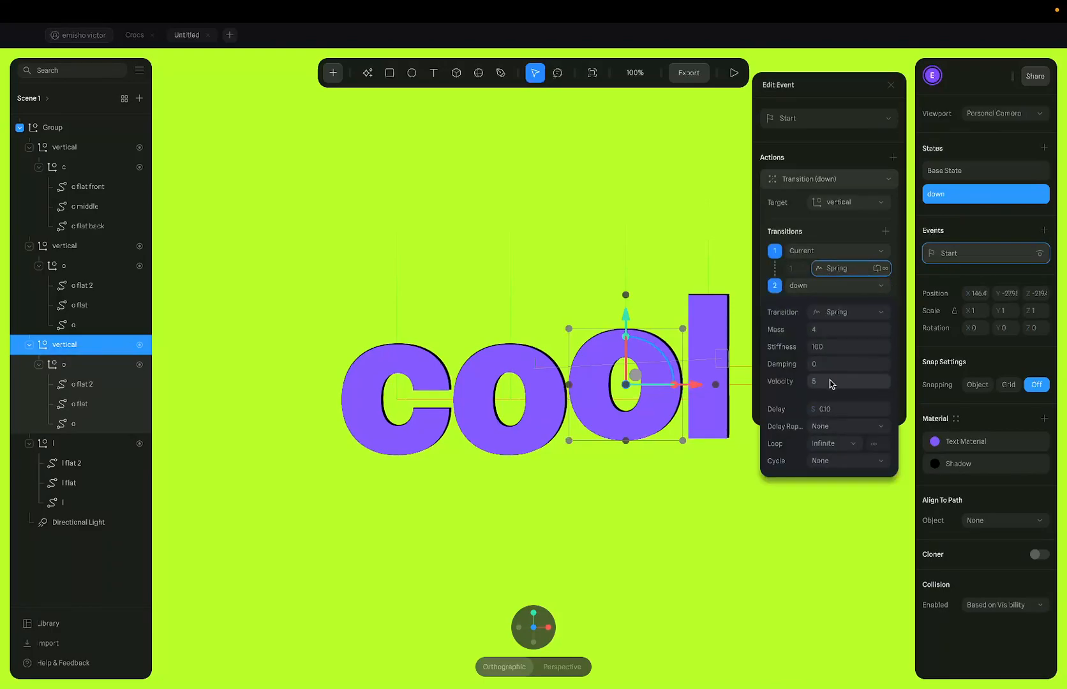
left_click(842, 415)
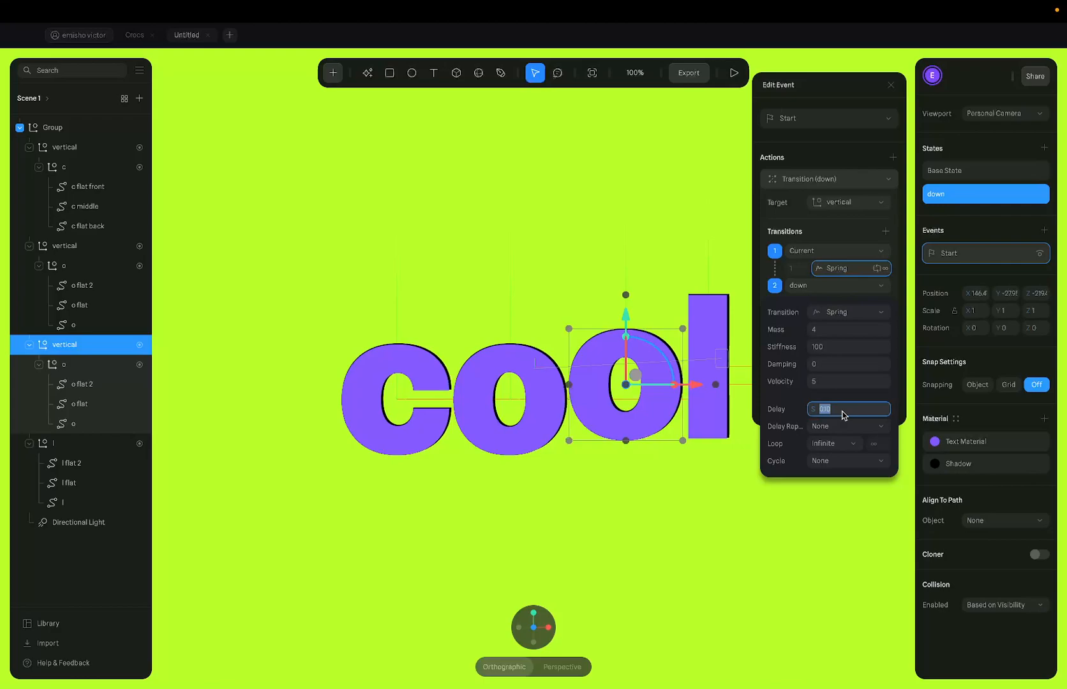
key("Right")
key("Return")
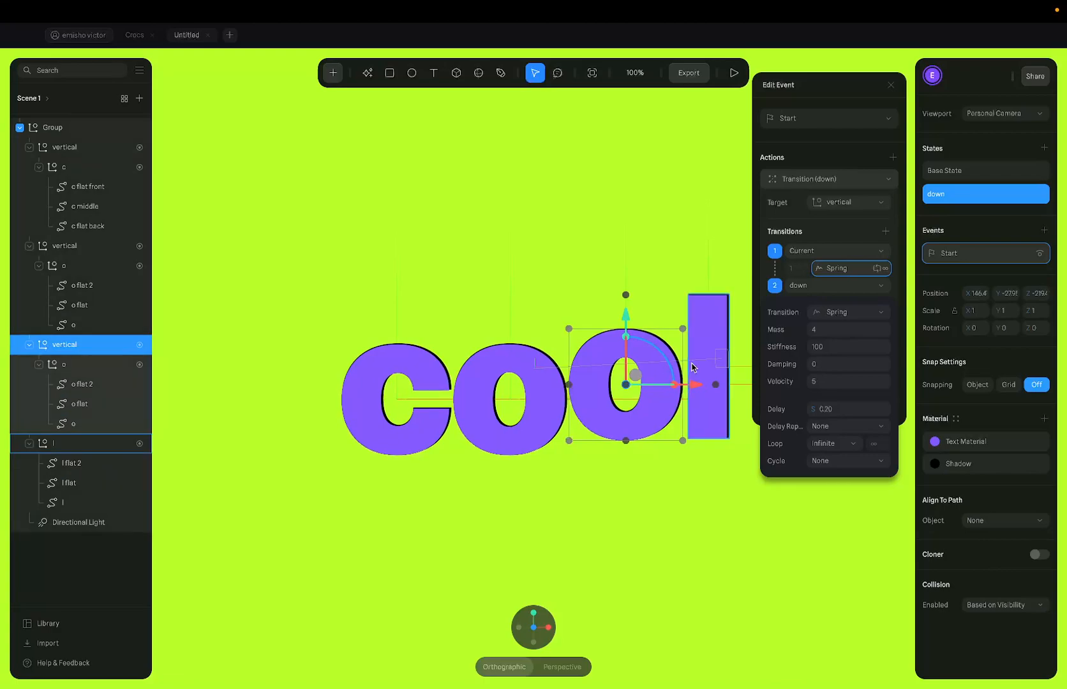
left_click(887, 83)
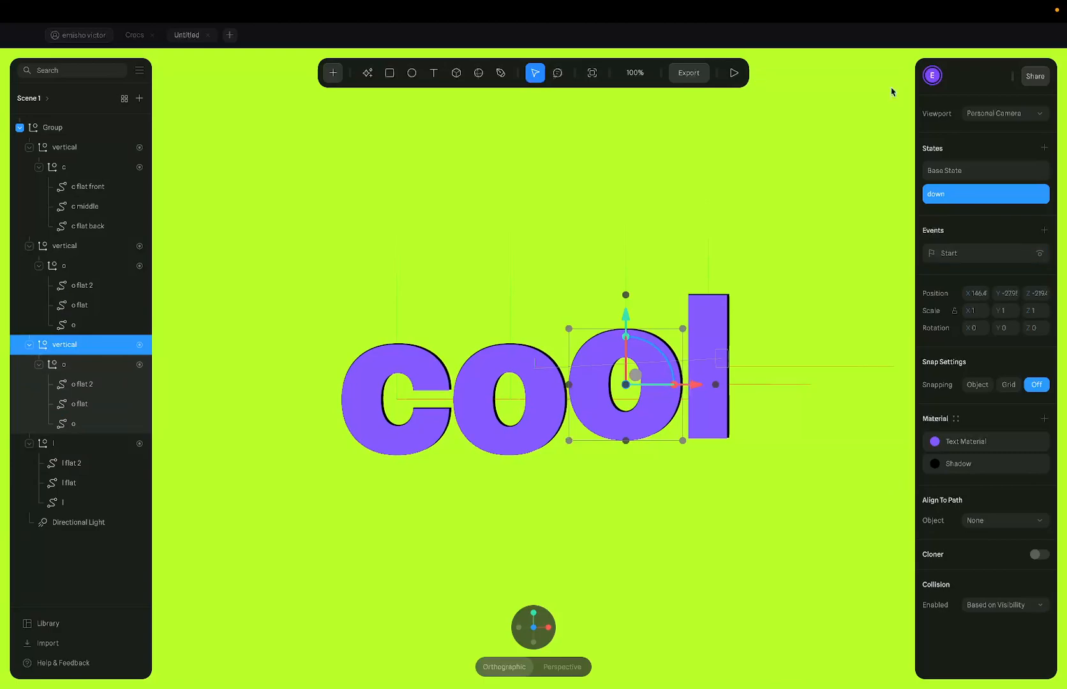
left_click(732, 82)
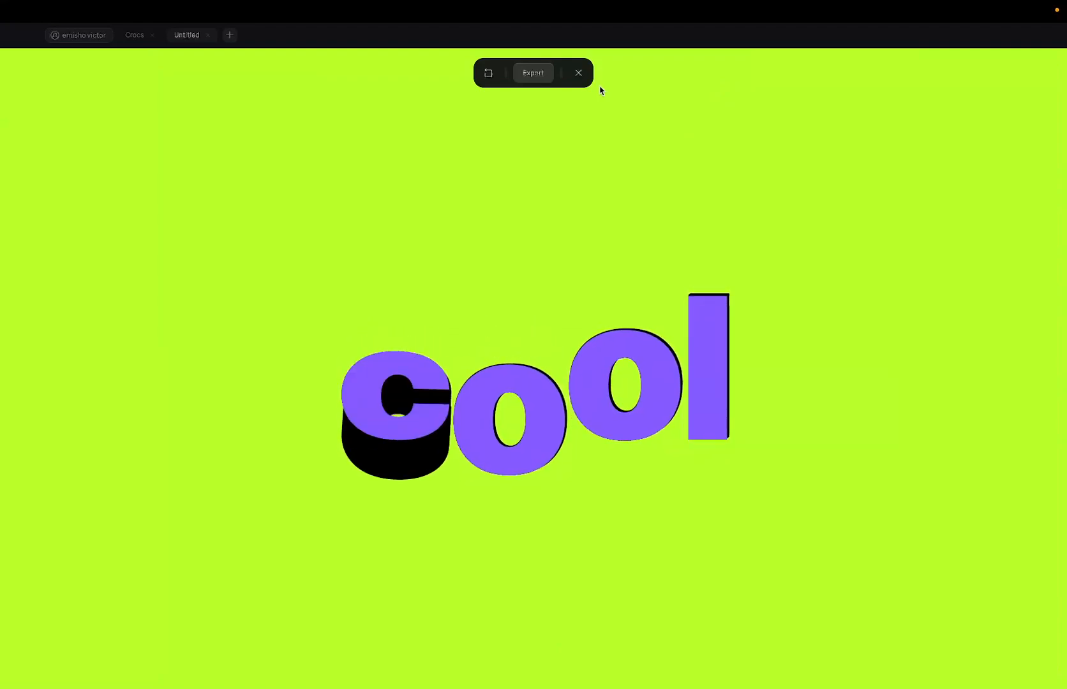
left_click(581, 76)
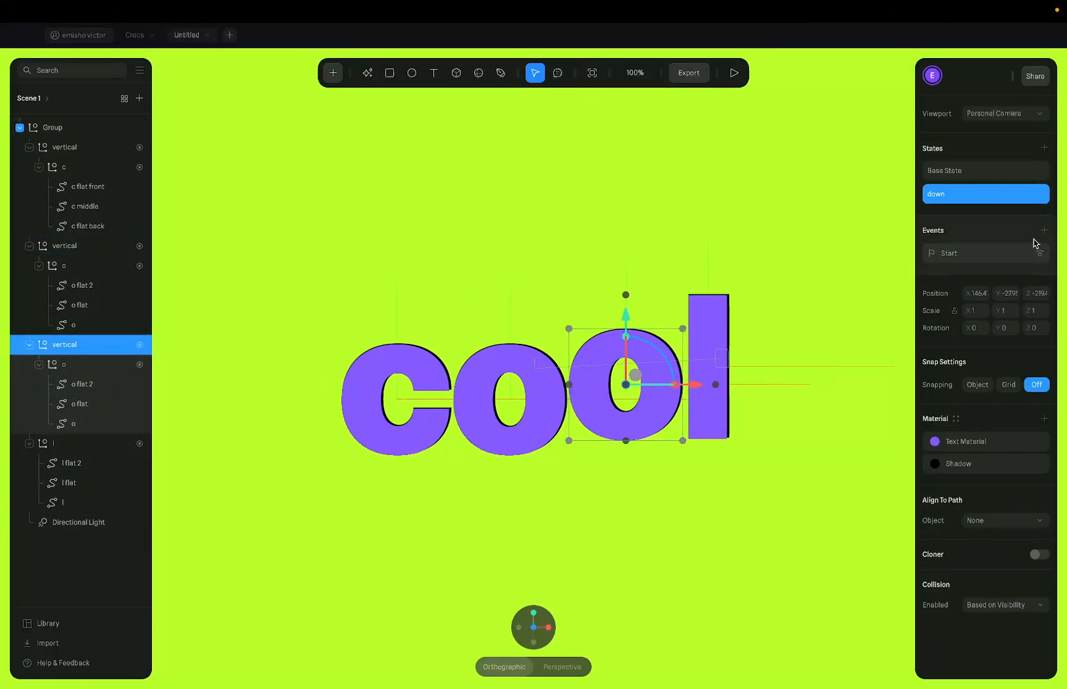
Lower the second o's vertical group to a Y position of about -51.9 in its down state
left_click(996, 176)
left_click(996, 187)
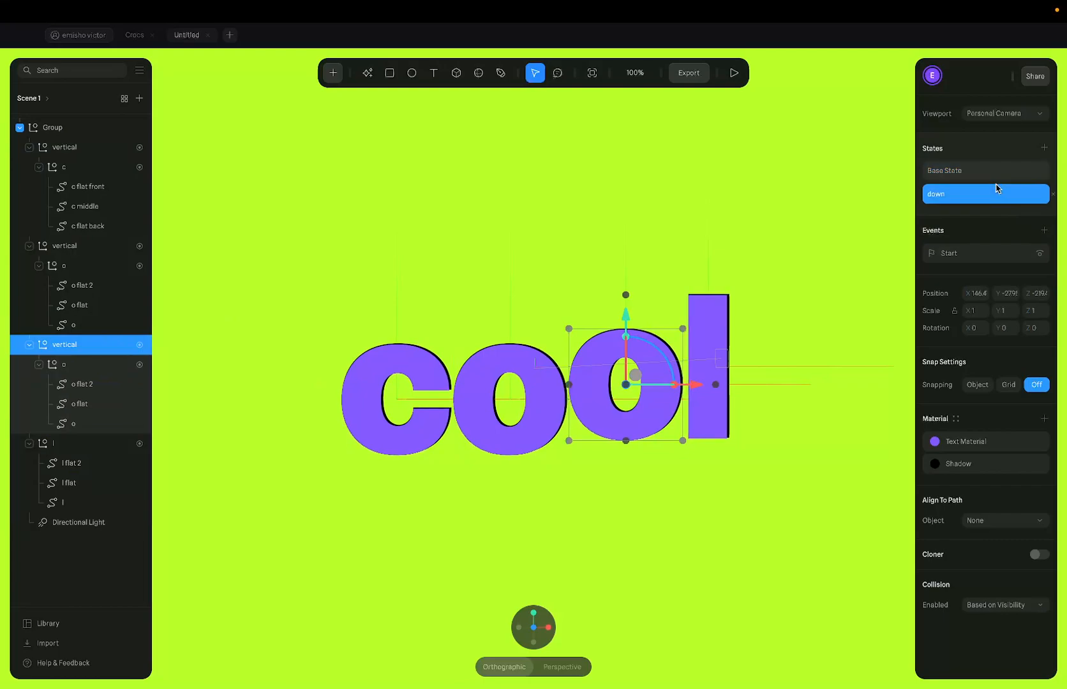
left_click(978, 168)
left_click(992, 190)
left_click(1012, 292)
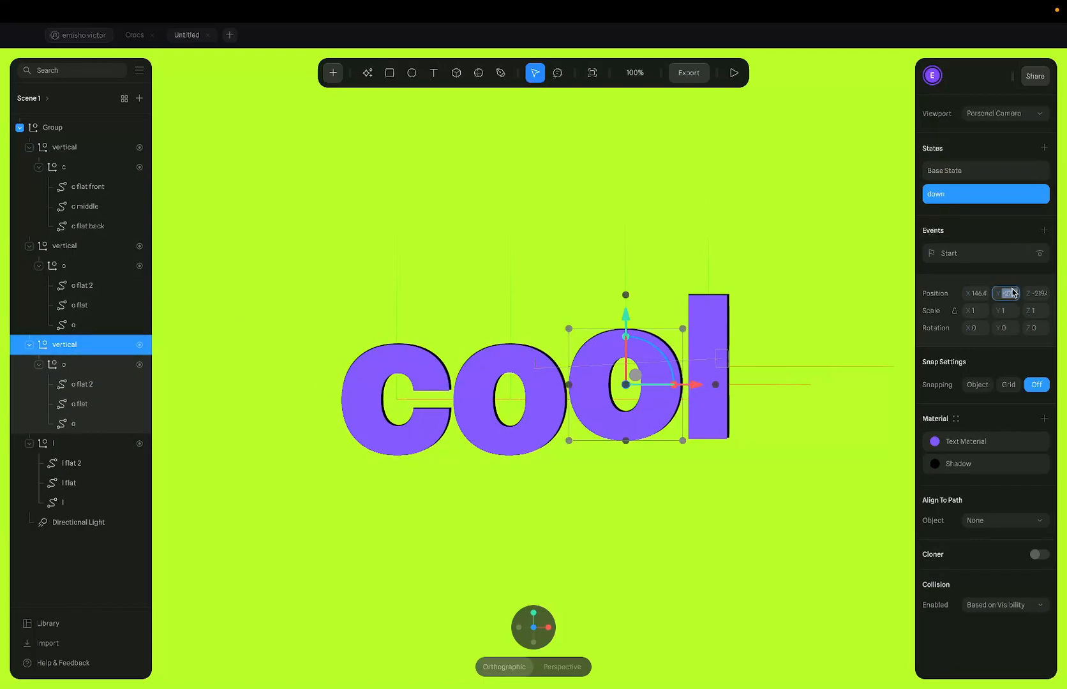
type("2796")
key("Return")
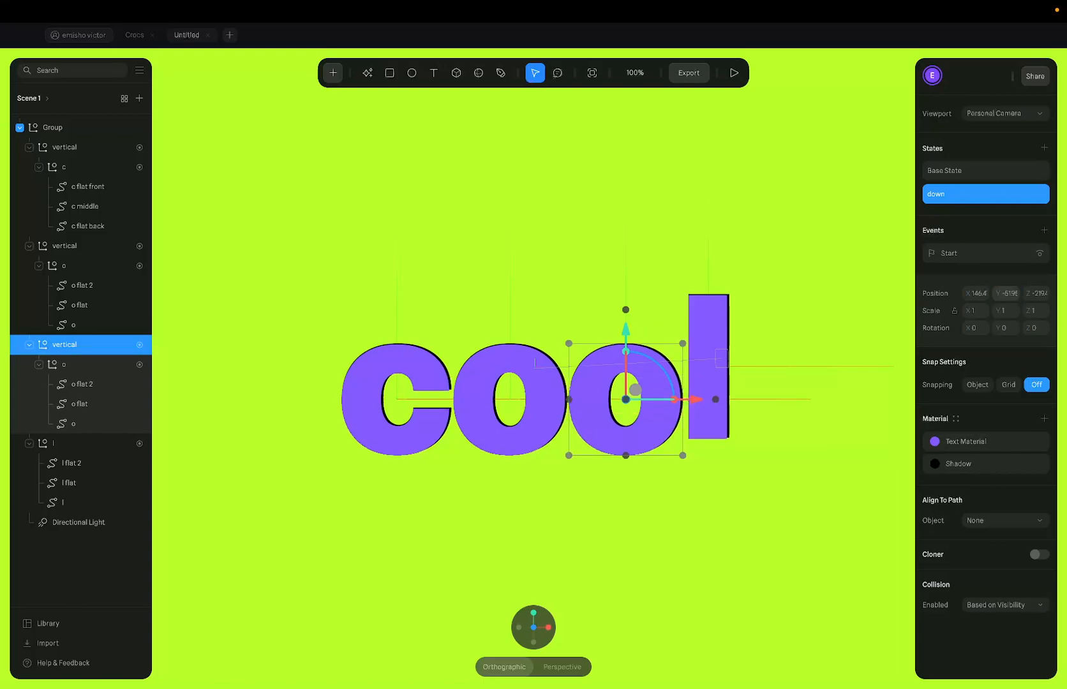
Compare the base and down states of the second o's vertical group and preview the animation
left_click(961, 171)
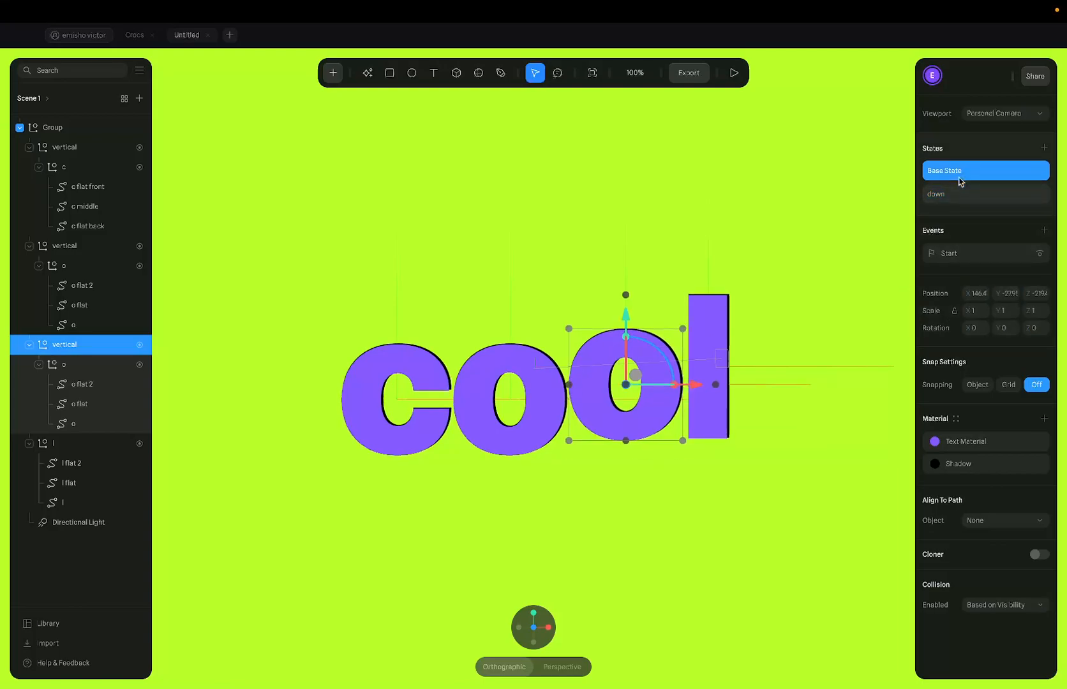
left_click(956, 193)
left_click(961, 171)
left_click(956, 196)
left_click(732, 75)
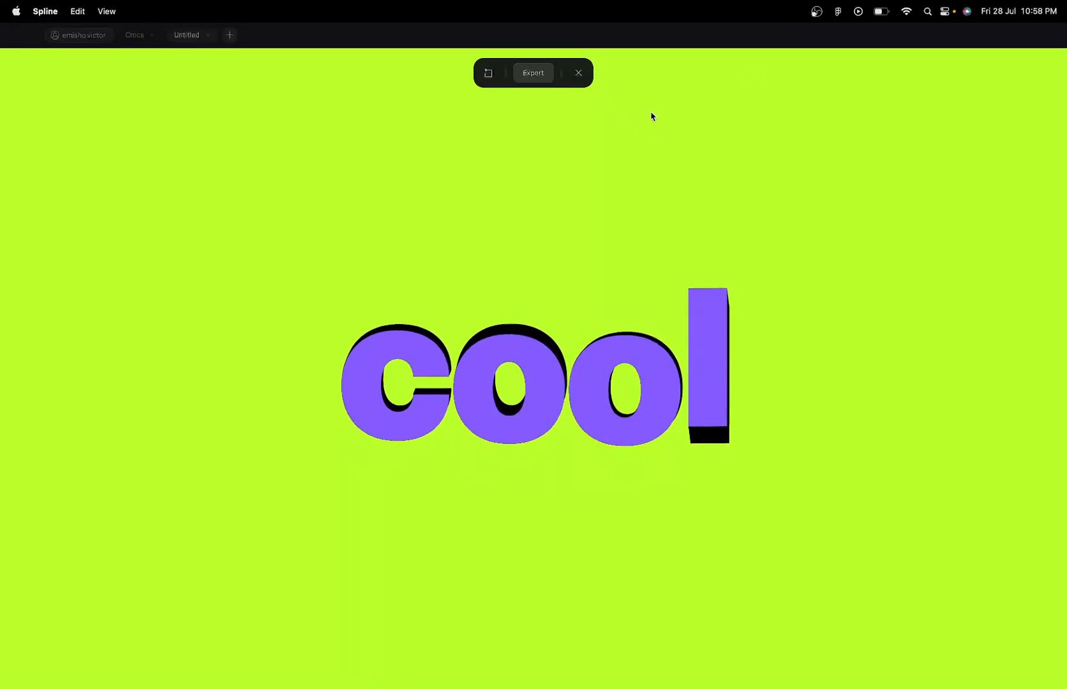
left_click(579, 72)
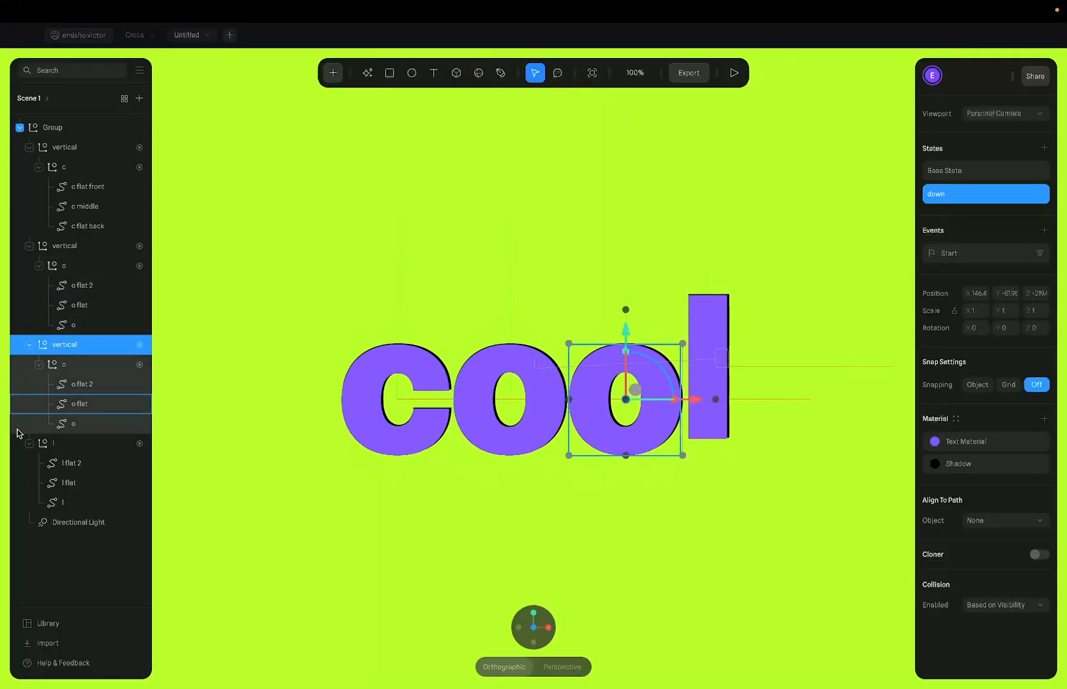
Wrap the l group in a new group and name it "vertical"
left_click(72, 443)
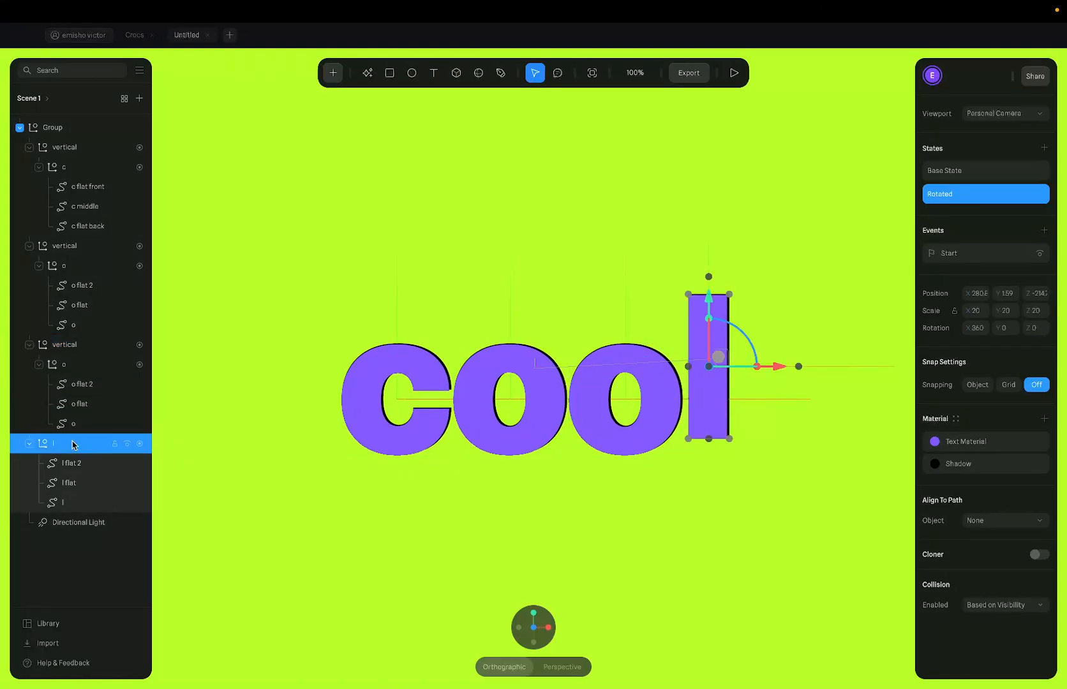
key("super+g")
double_click(72, 444)
type("ve")
key("Return")
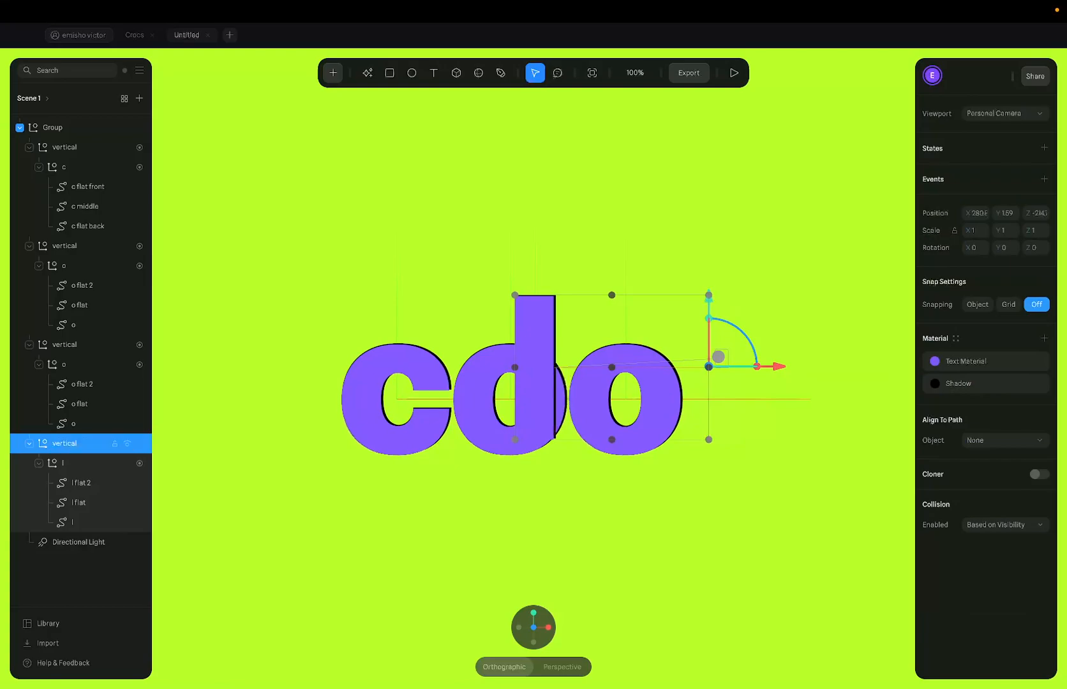
Add a new state to the l's vertical group and try to name it "down"
left_click(1044, 147)
double_click(938, 198)
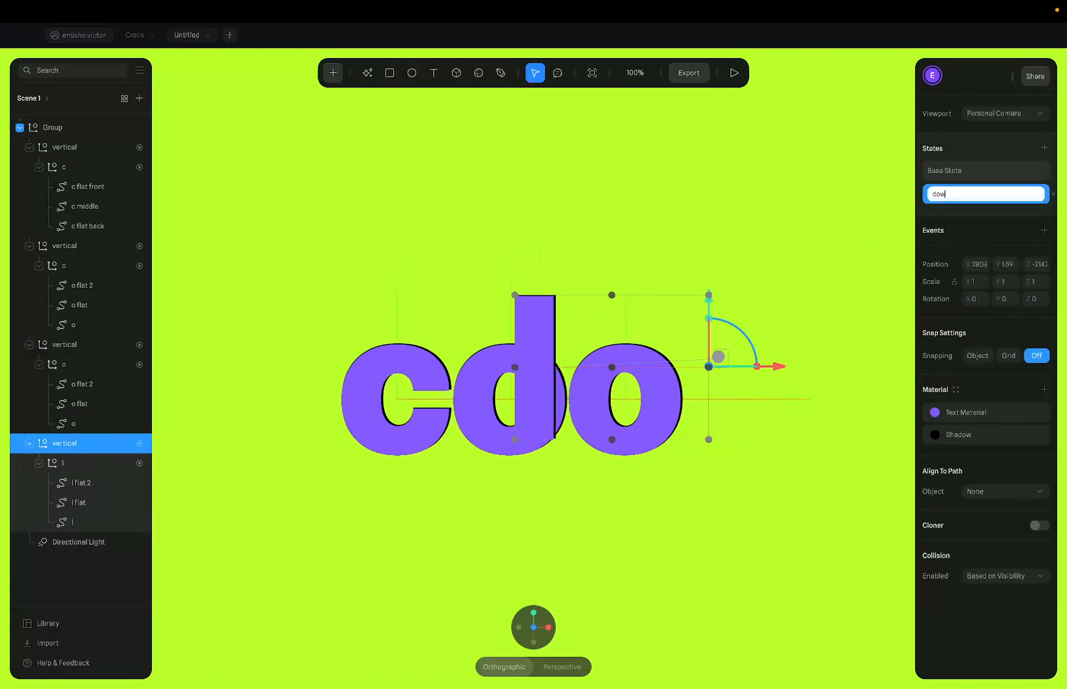
key("Return")
left_click(1010, 264)
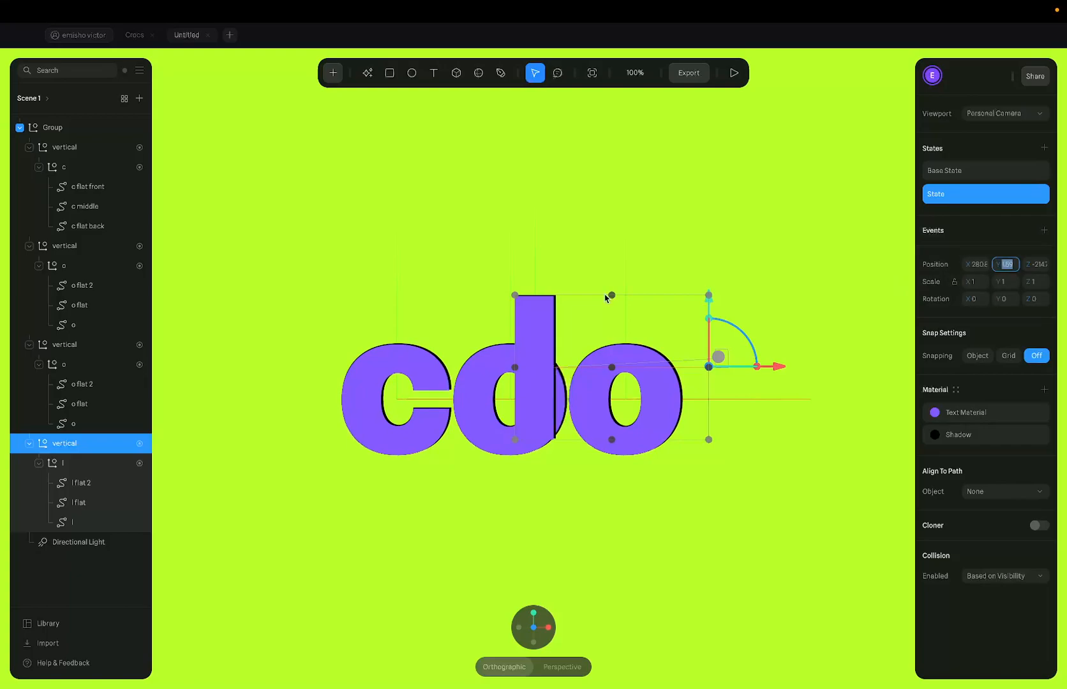
Set the l group's position to 0 on all axes and lower its vertical group to Y about -22.4 in the new state
left_click(73, 469)
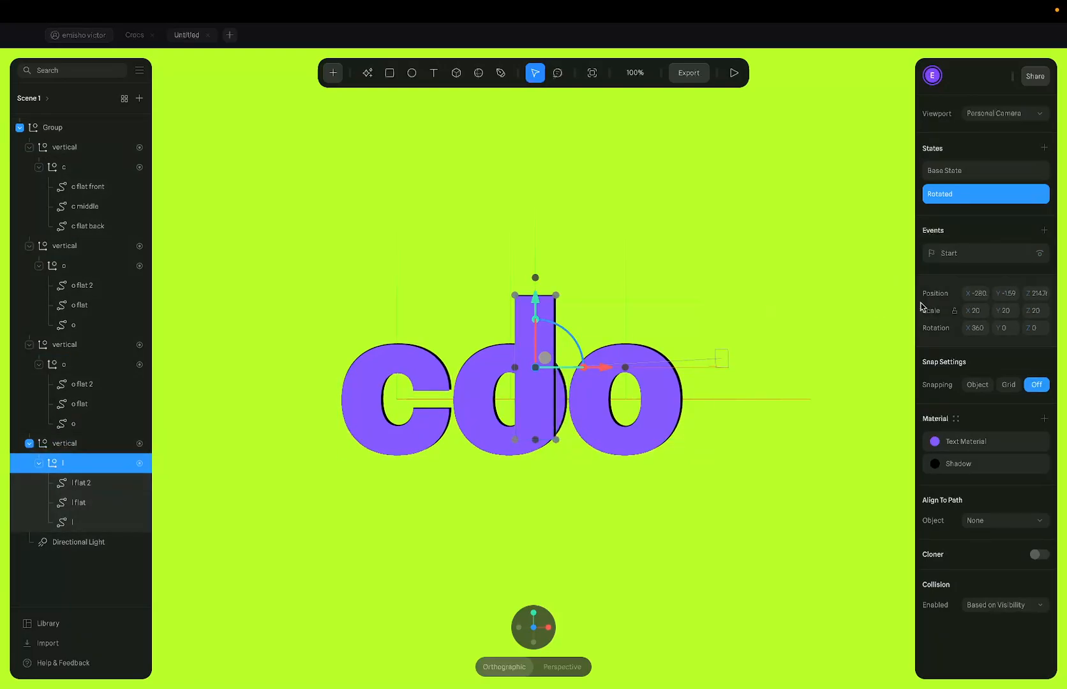
left_click(1011, 295)
type("0")
left_click(1037, 295)
type("0")
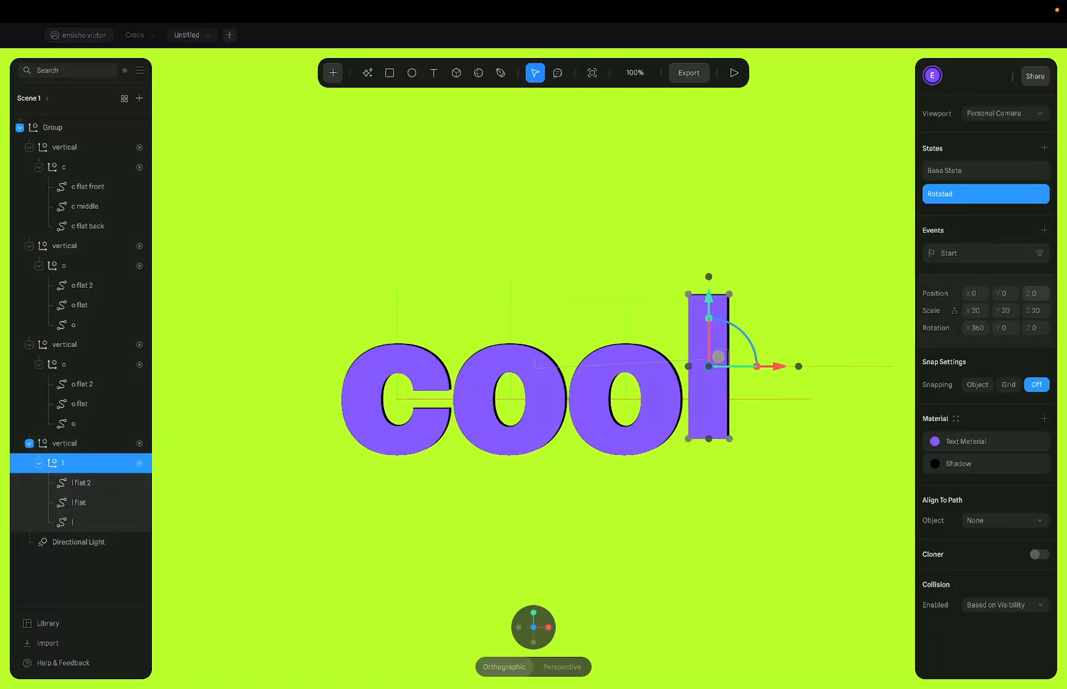
left_click(89, 445)
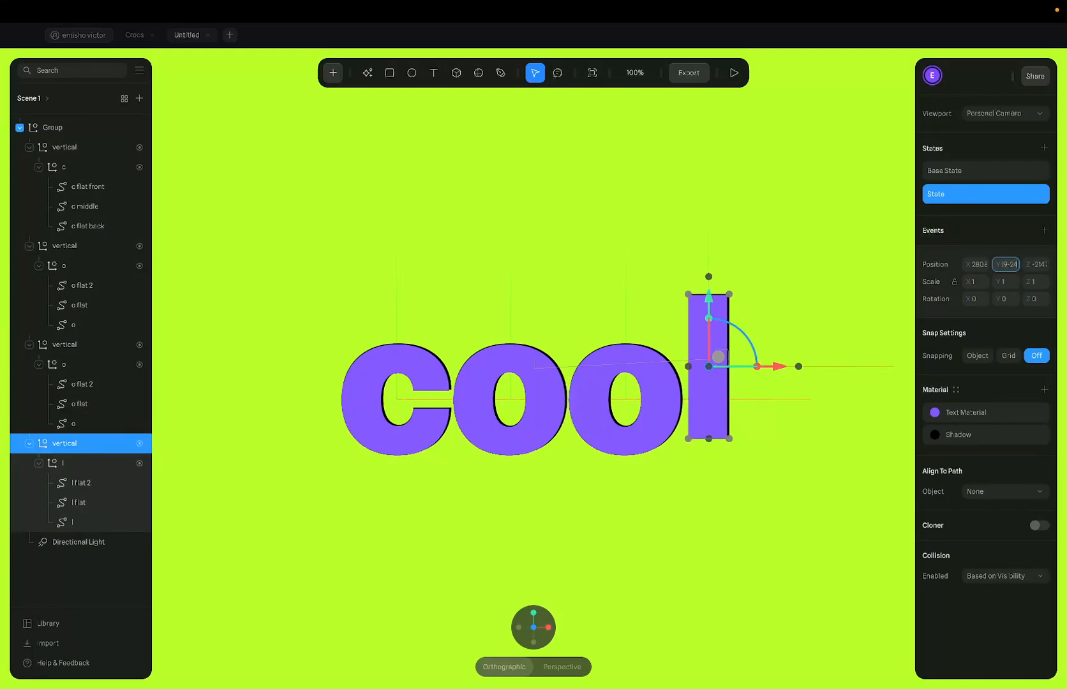
key("Return")
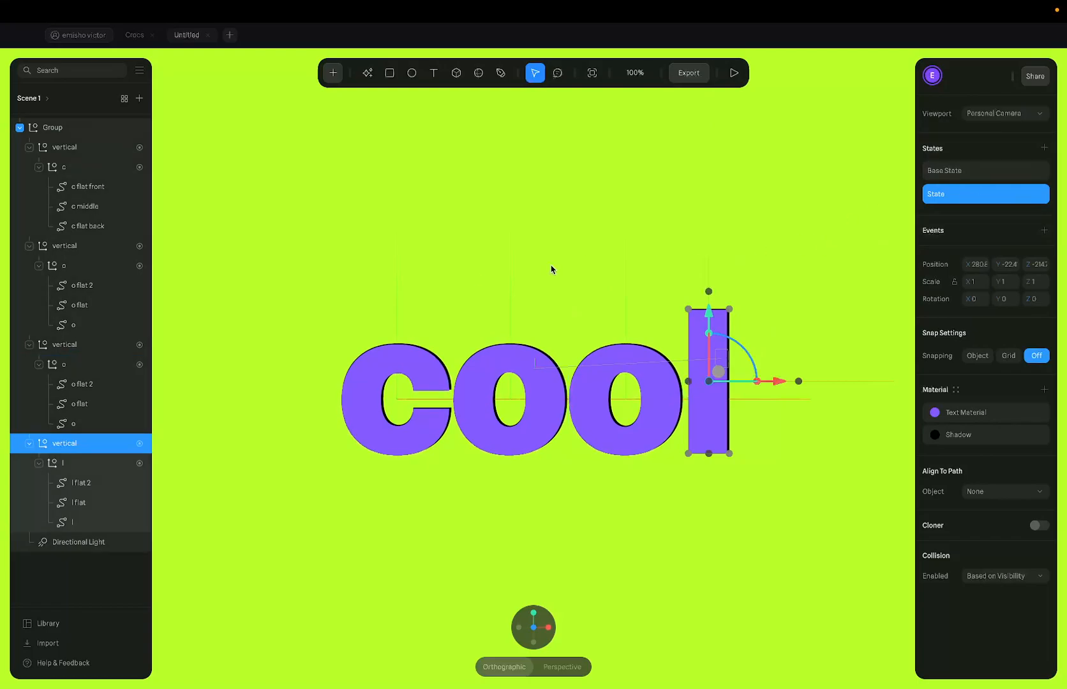
Add a Start event to the l's vertical group and copy the Start event of the second o's vertical group
left_click(1043, 230)
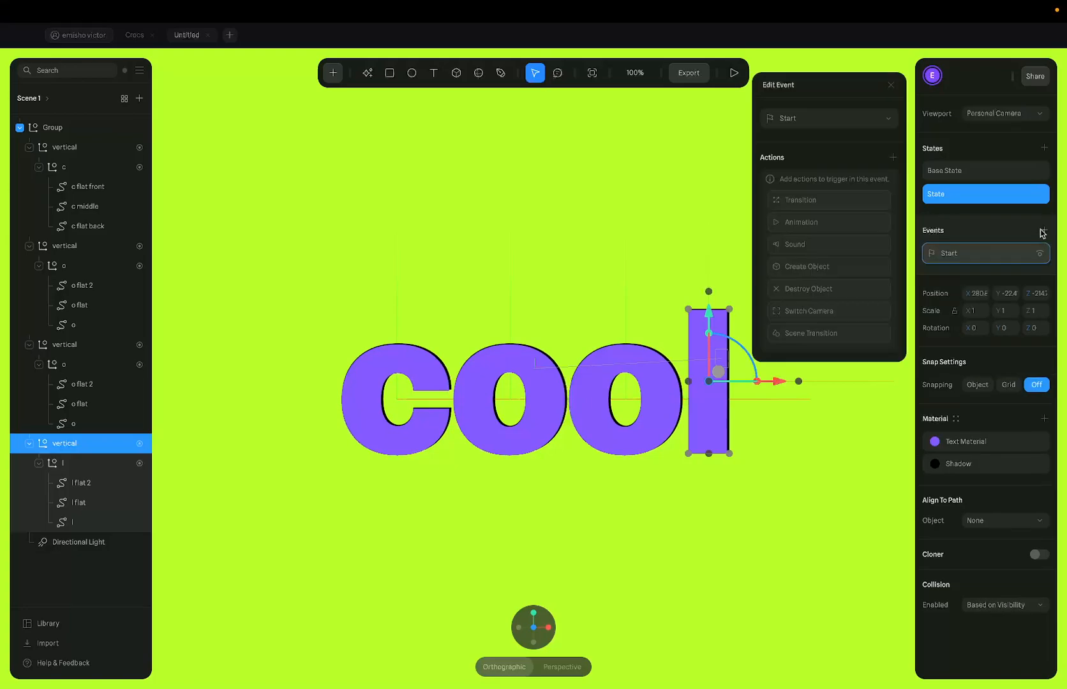
left_click(68, 345)
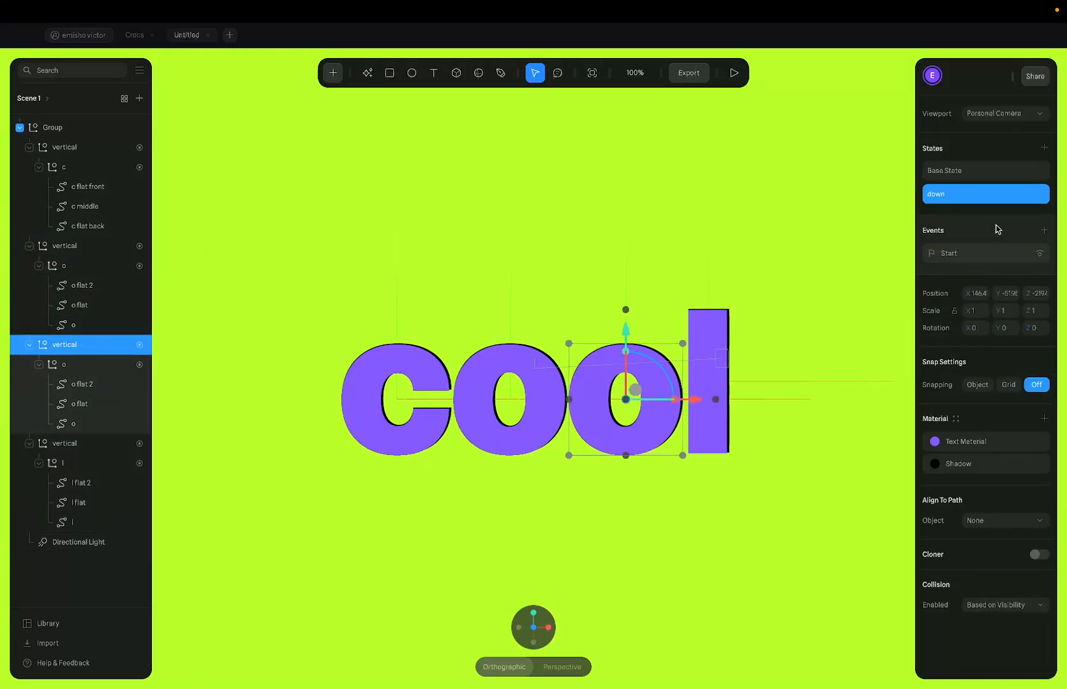
left_click(975, 252)
left_click(1001, 272)
Paste the copied Start event onto the l's vertical group and delete the duplicate Start event it already had
left_click(82, 447)
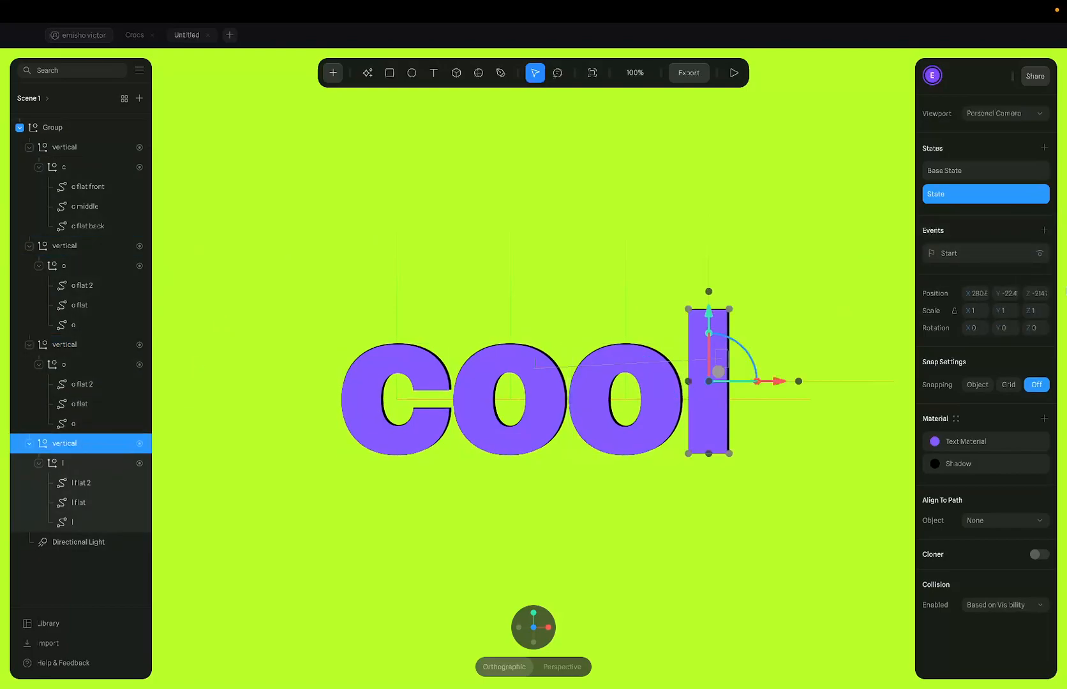
right_click(1011, 261)
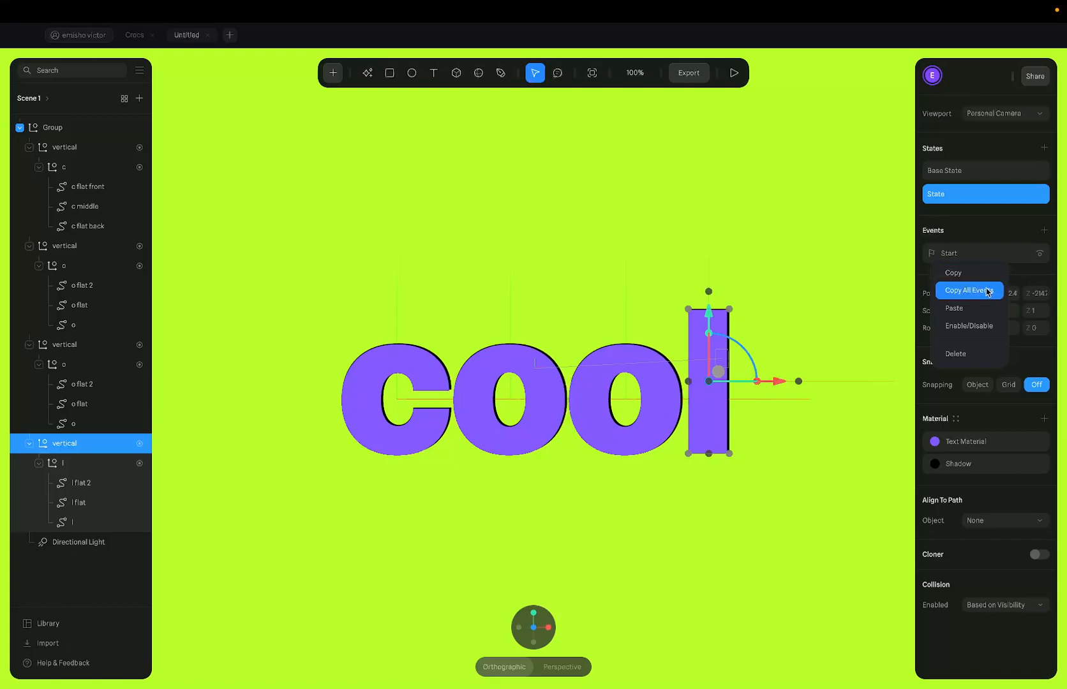
left_click(962, 309)
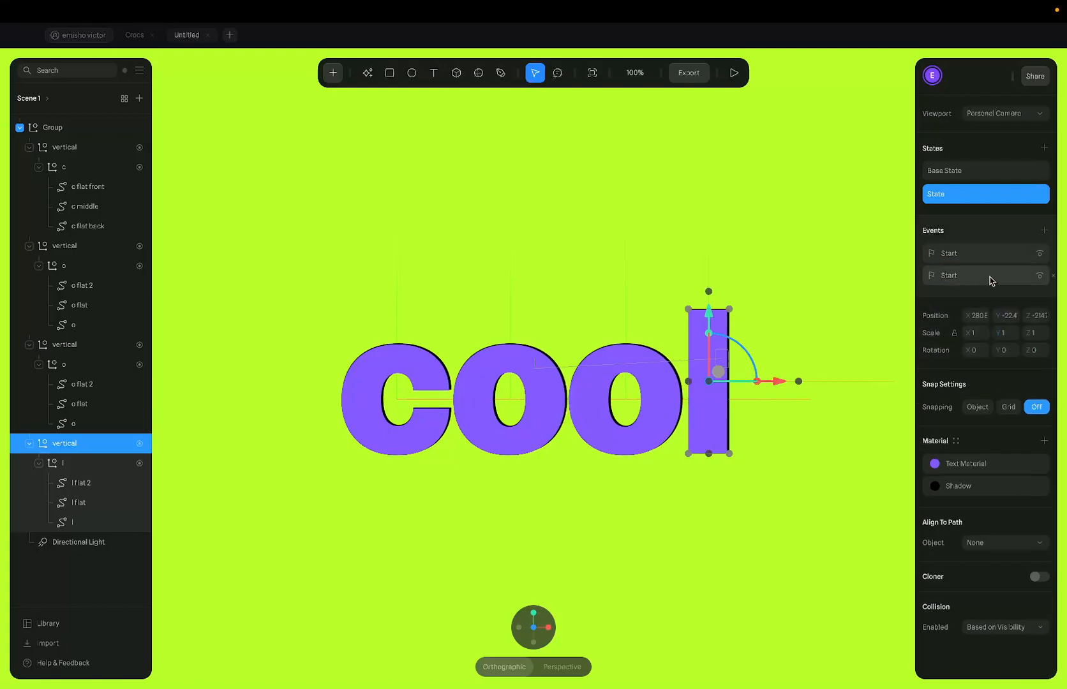
left_click(1053, 254)
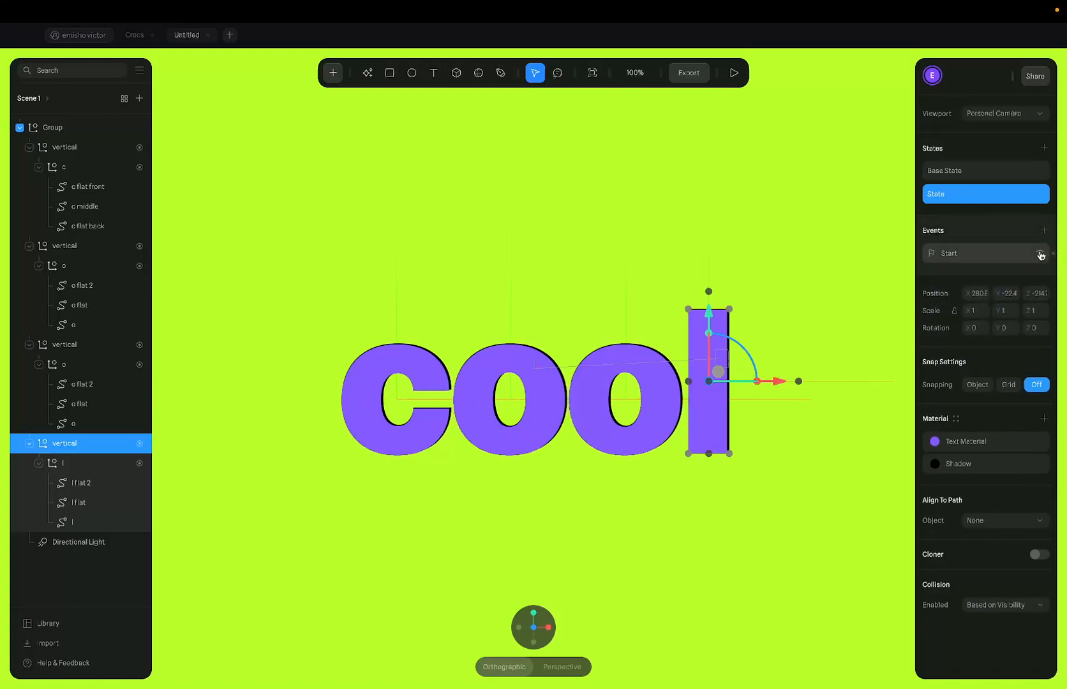
In the l's vertical group's Start event, set the transition's end to State and increase its Spring delay by 0.1 to 0.30 s
left_click(1000, 253)
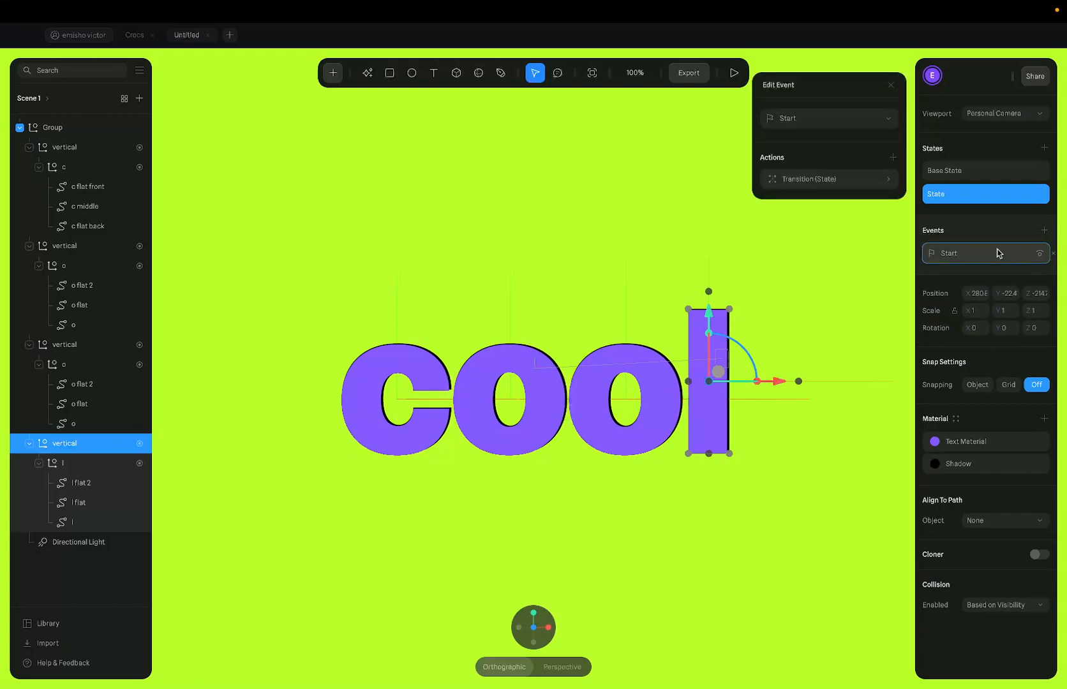
left_click(869, 179)
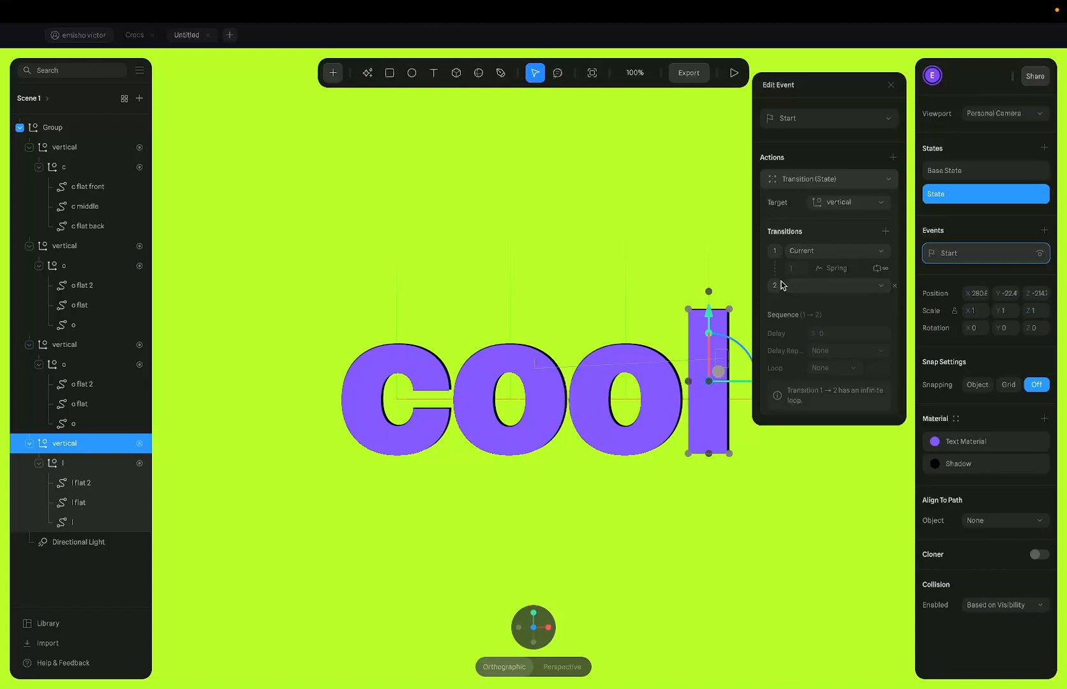
left_click(818, 287)
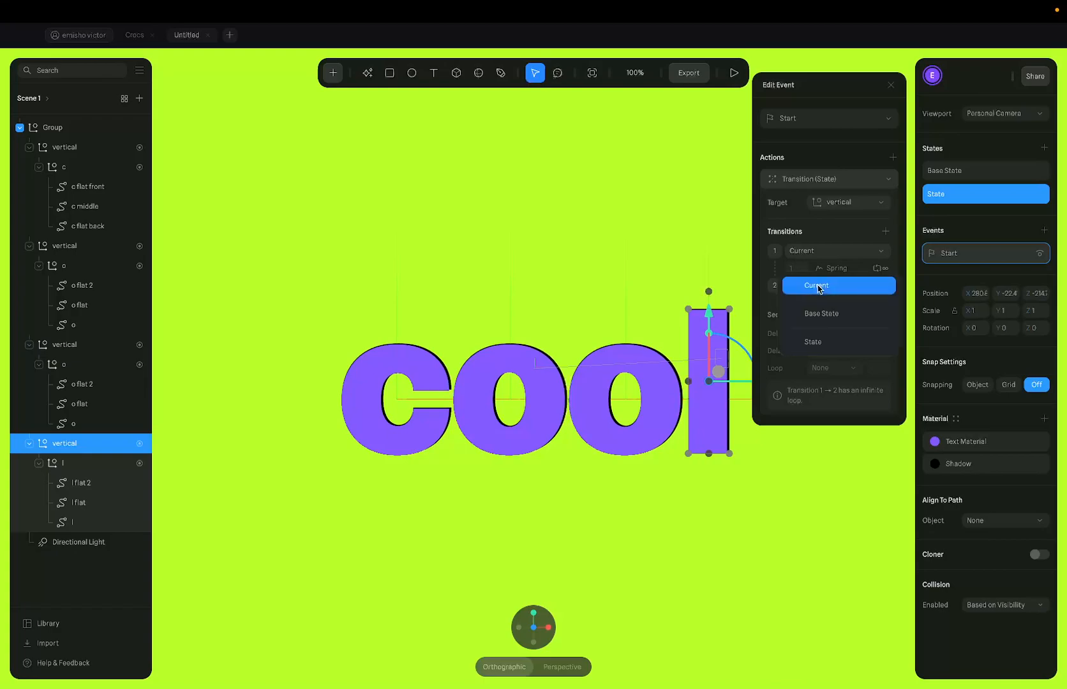
left_click(820, 340)
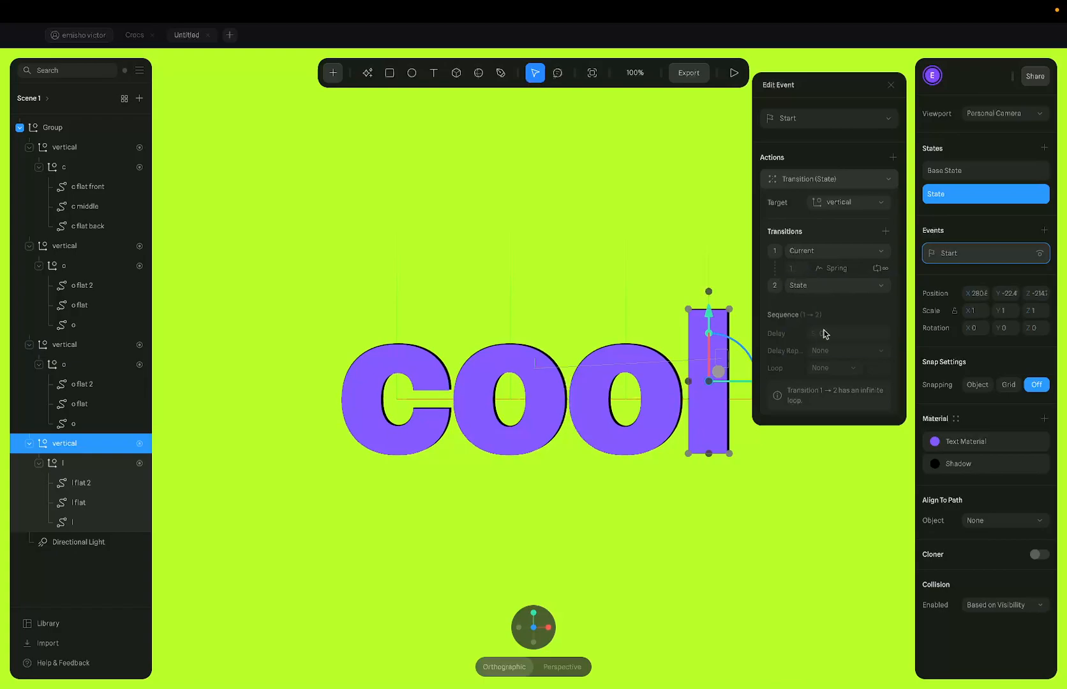
left_click(847, 275)
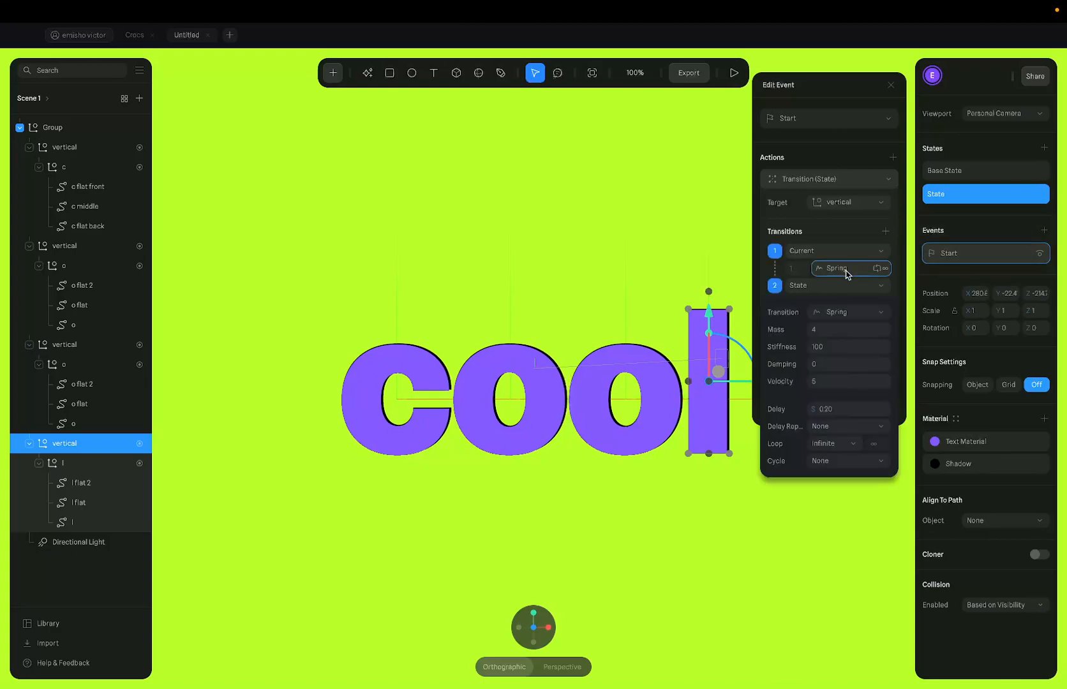
left_click(839, 410)
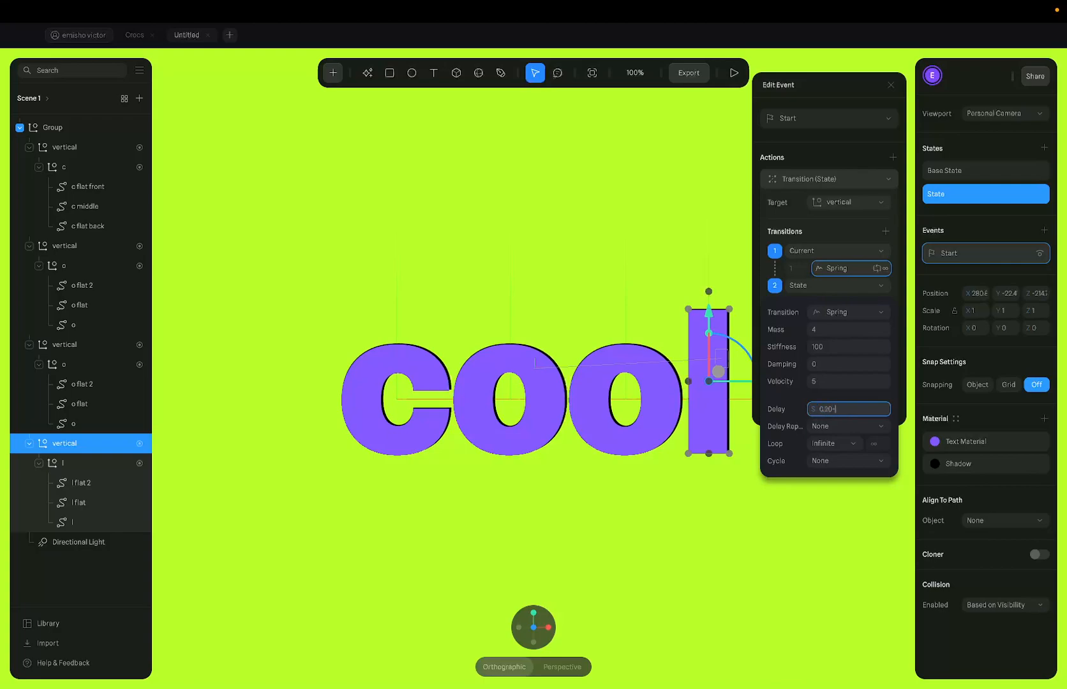
type("+0.1")
key("Return")
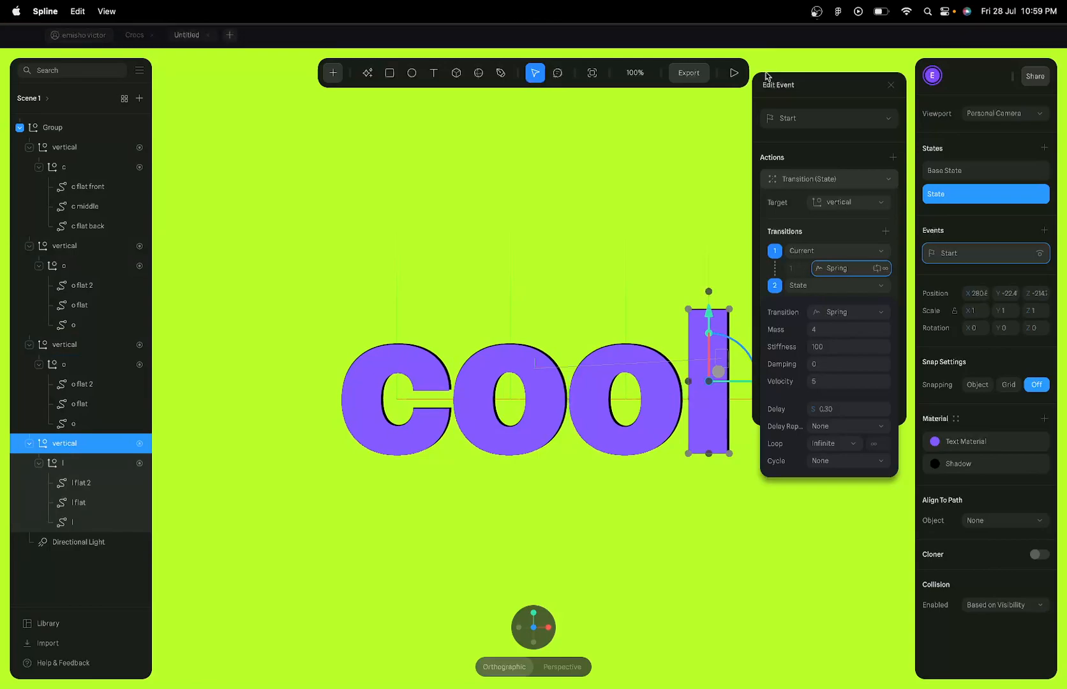
Preview the word's staggered animation, then return to editing with nothing selected
left_click(733, 75)
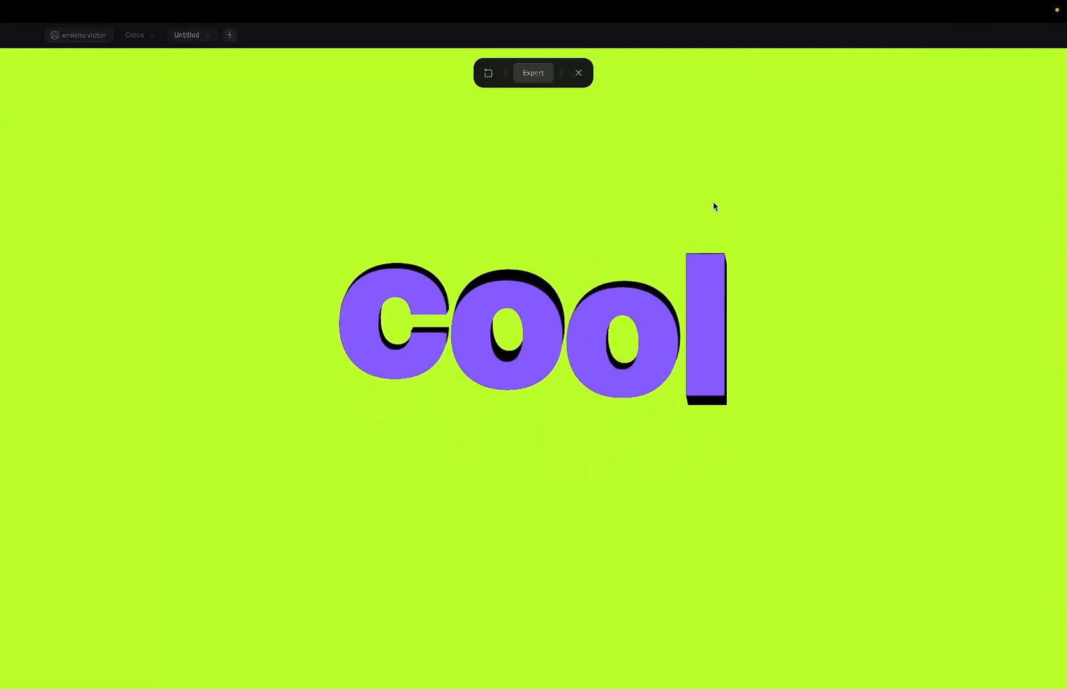
left_click(578, 73)
left_click(659, 157)
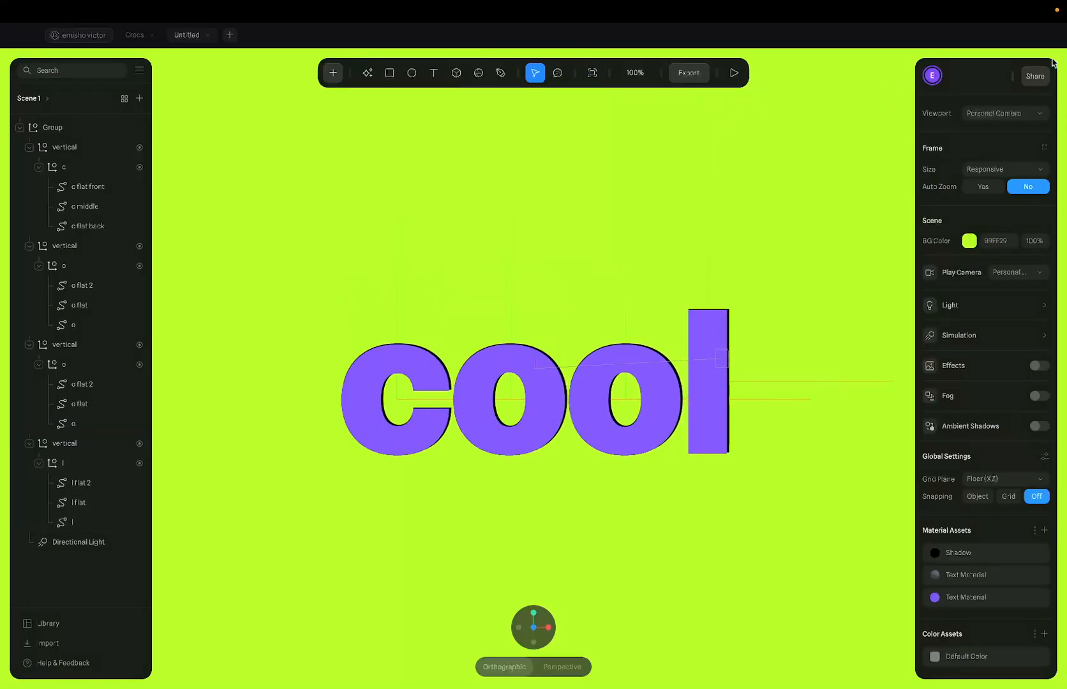
Set the scene's frame size to FullHD (1920x1080)
left_click(1014, 169)
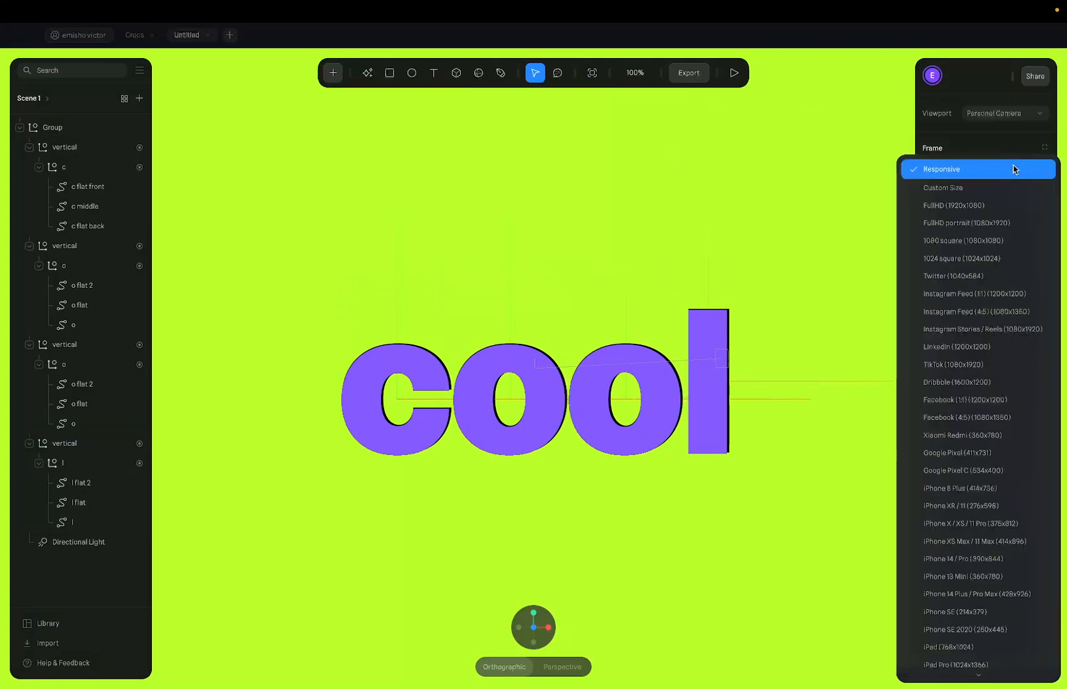
left_click(823, 142)
left_click(1023, 171)
left_click(954, 206)
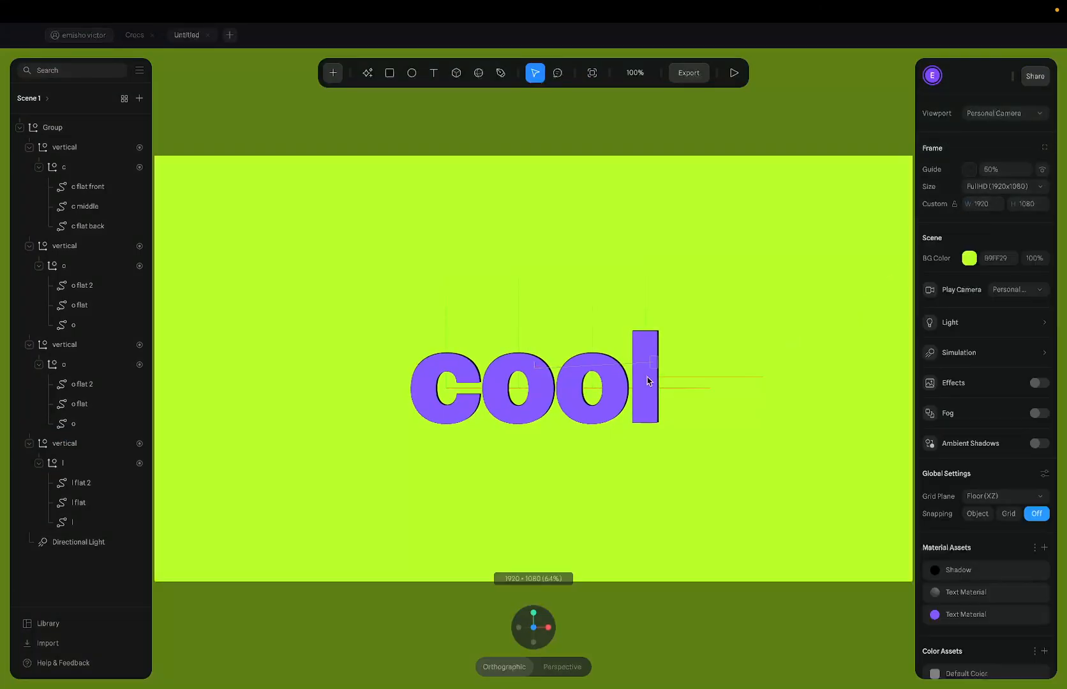
Duplicate the whole "cool" group and move the copy below the original to Y about -253
left_click(542, 406)
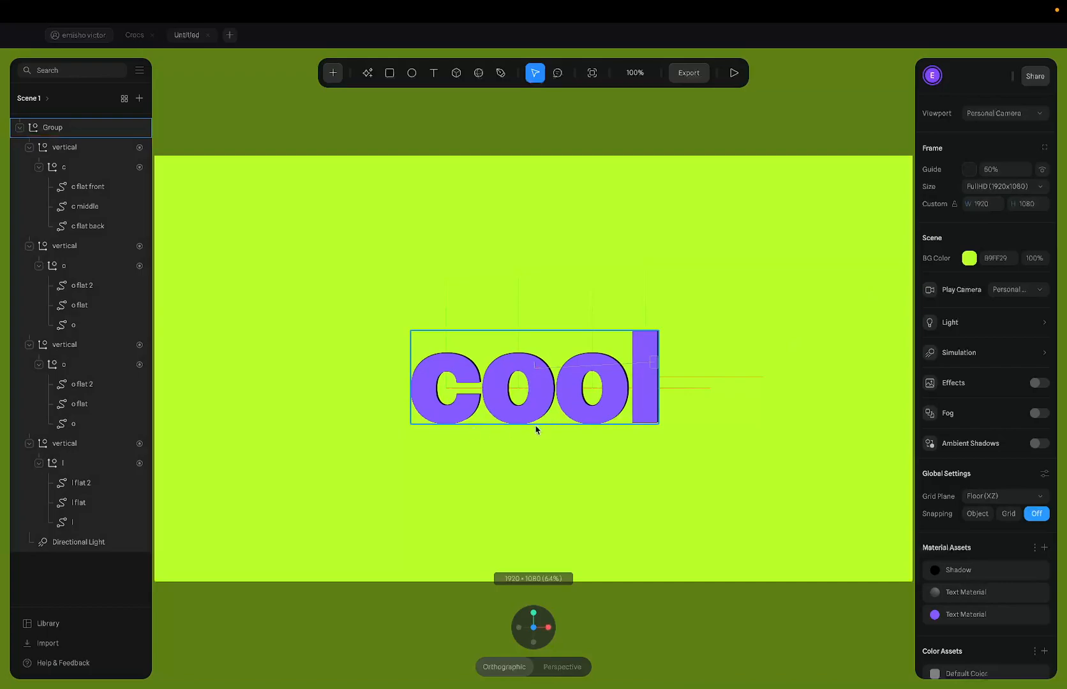
scroll(537, 429, "up", 5)
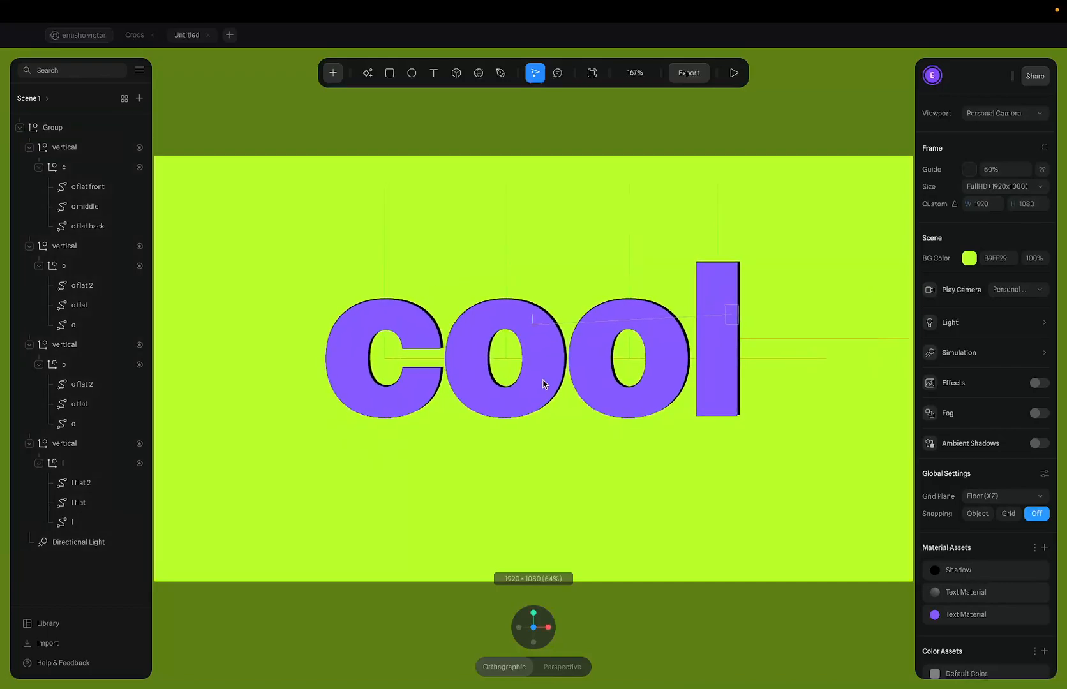
left_click(542, 384)
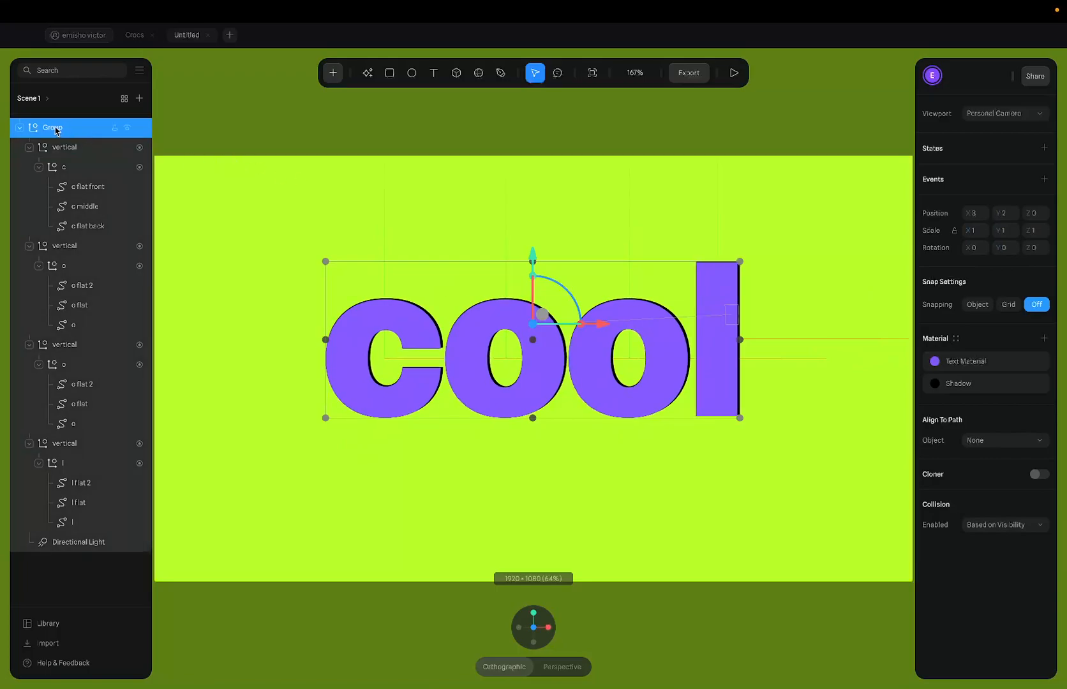
left_click(8, 127)
left_click(21, 128)
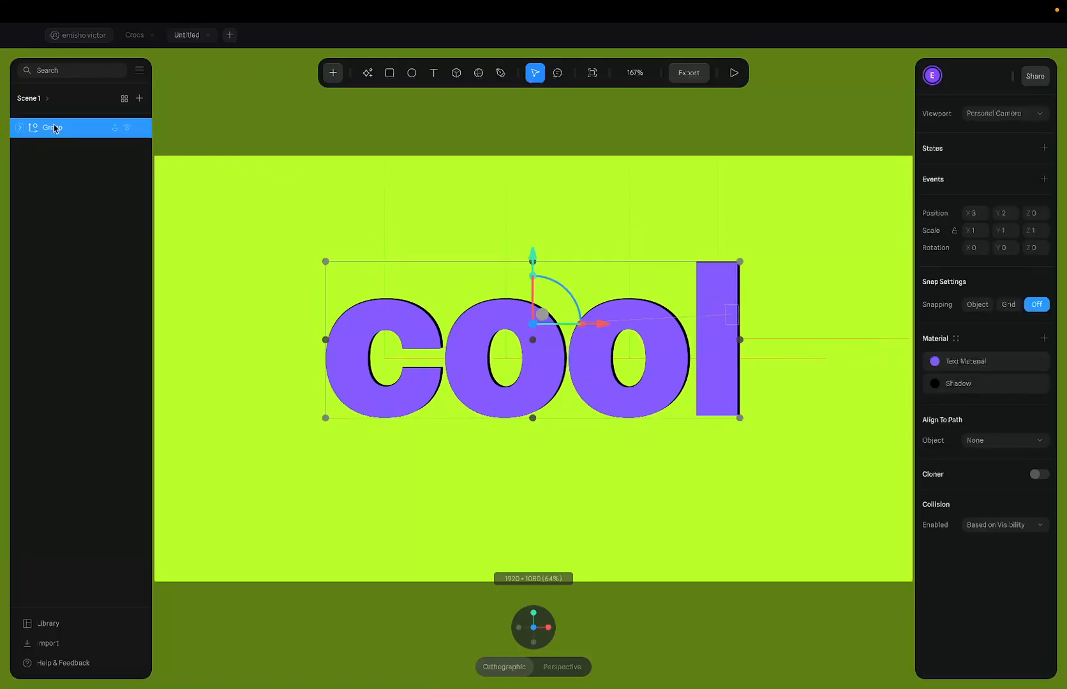
key("super+d")
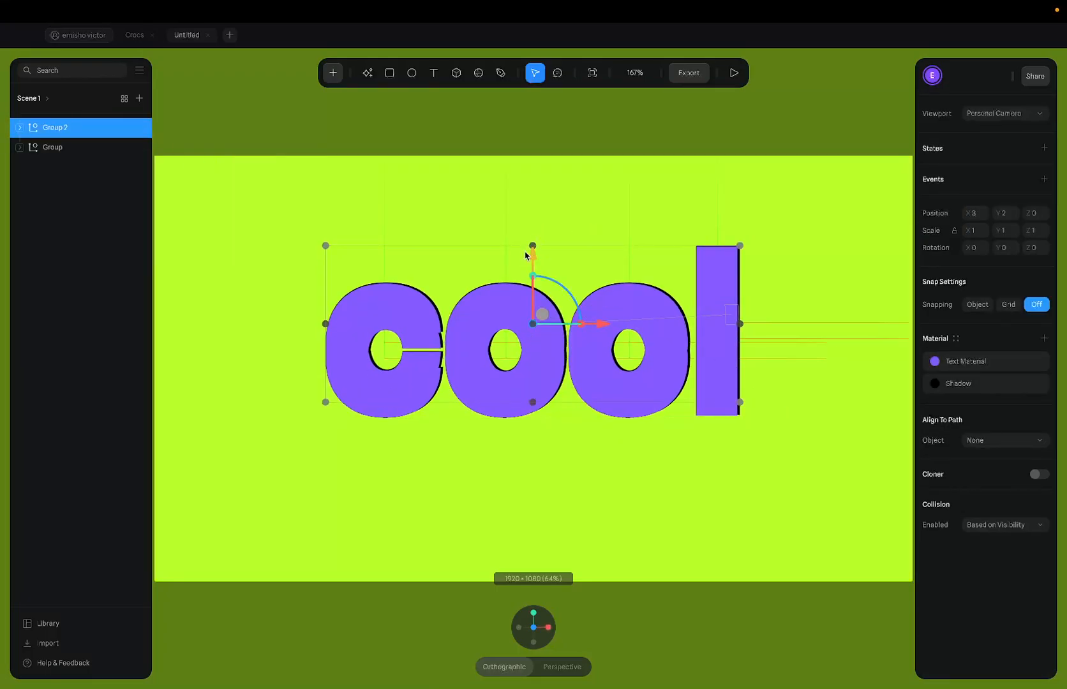
left_click_drag(528, 255, 528, 424)
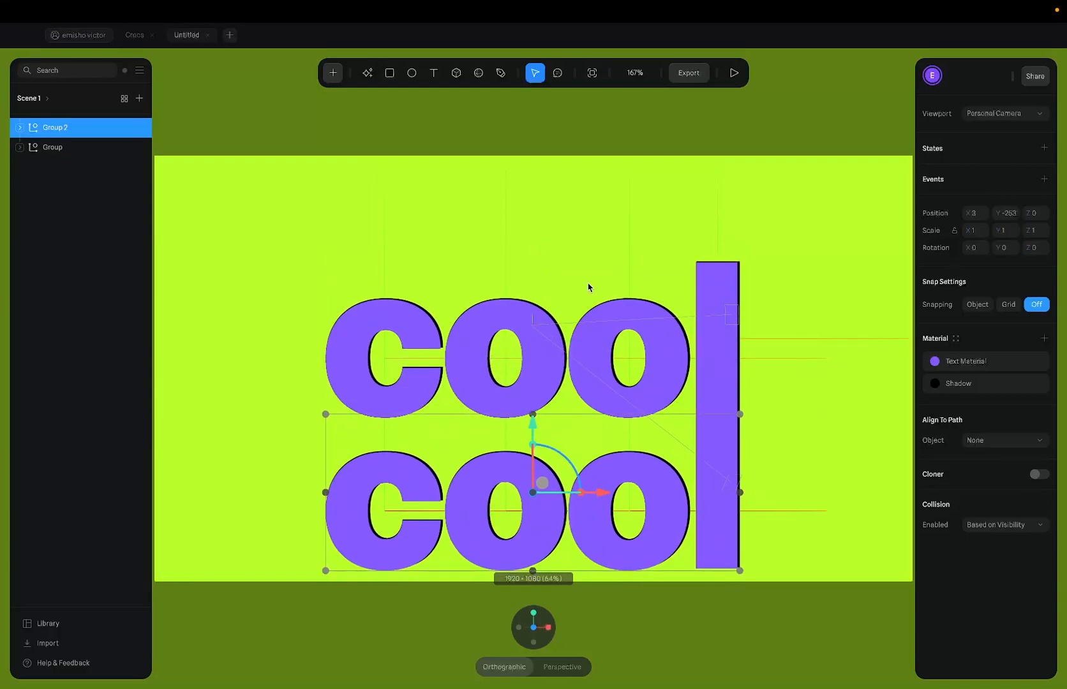
Raise both word groups until the original is at Y about 71, and lower the copy to Y about -204
left_click(529, 327, "shift")
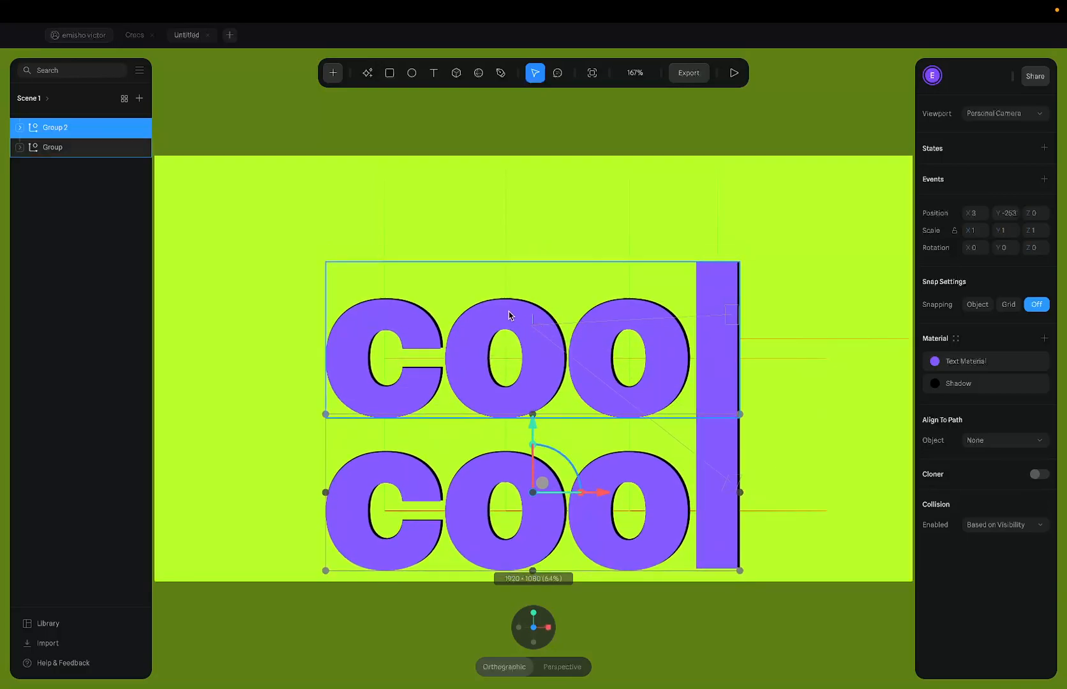
left_click_drag(527, 344, 533, 308)
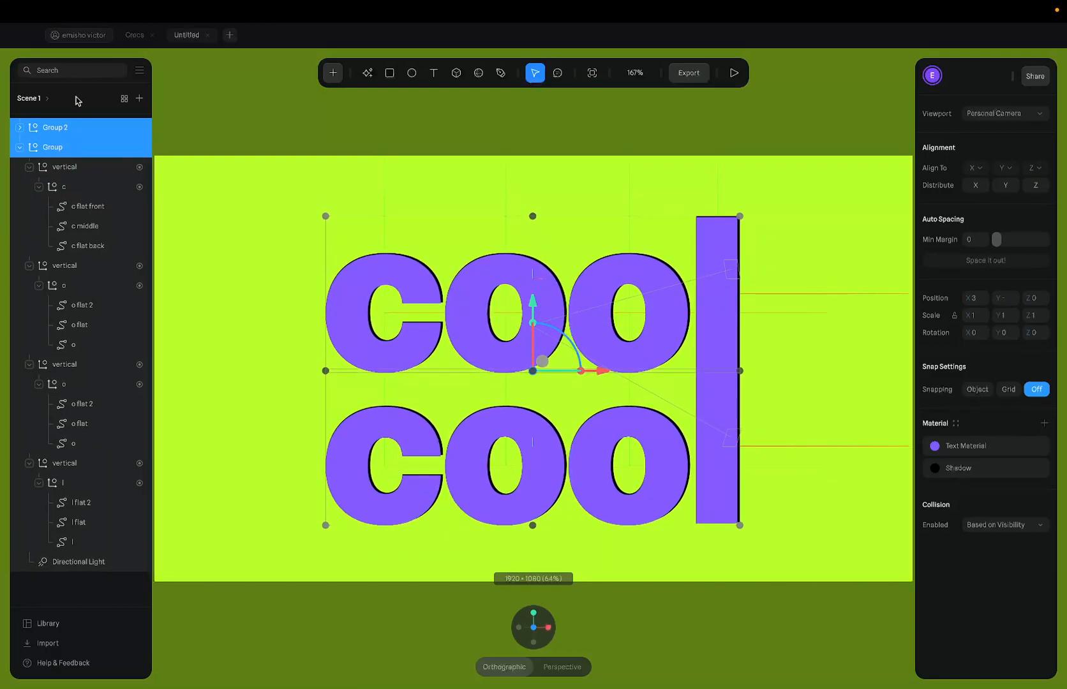
left_click(77, 132)
left_click_drag(532, 386, 533, 399)
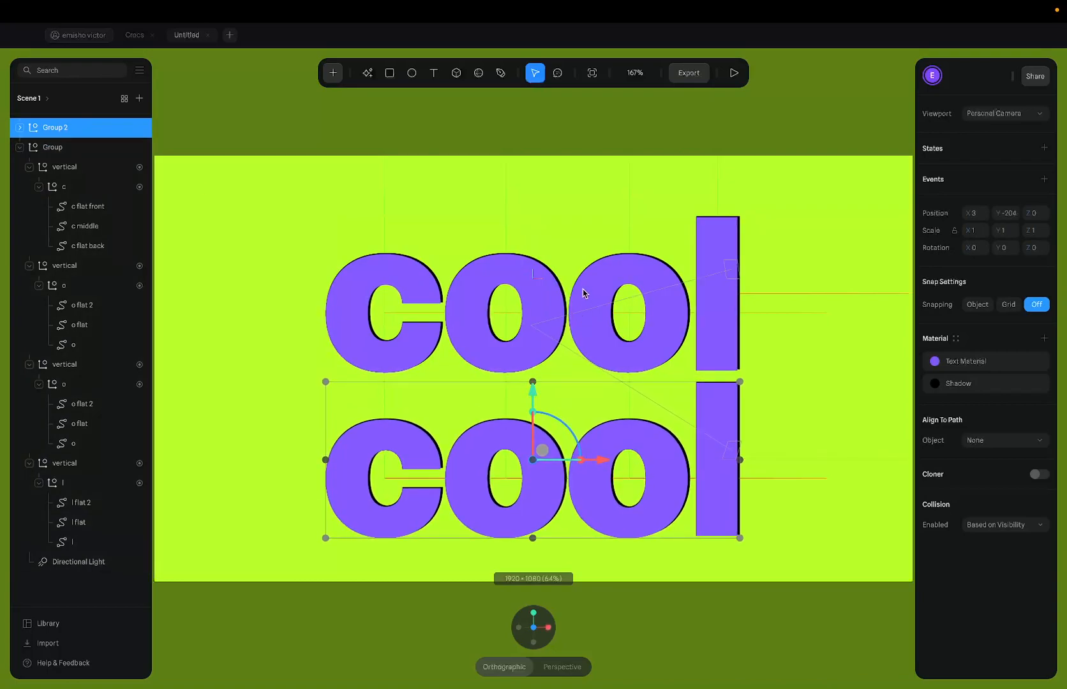
Select both "cool" groups together and move them slightly up within the frame
left_click(454, 281)
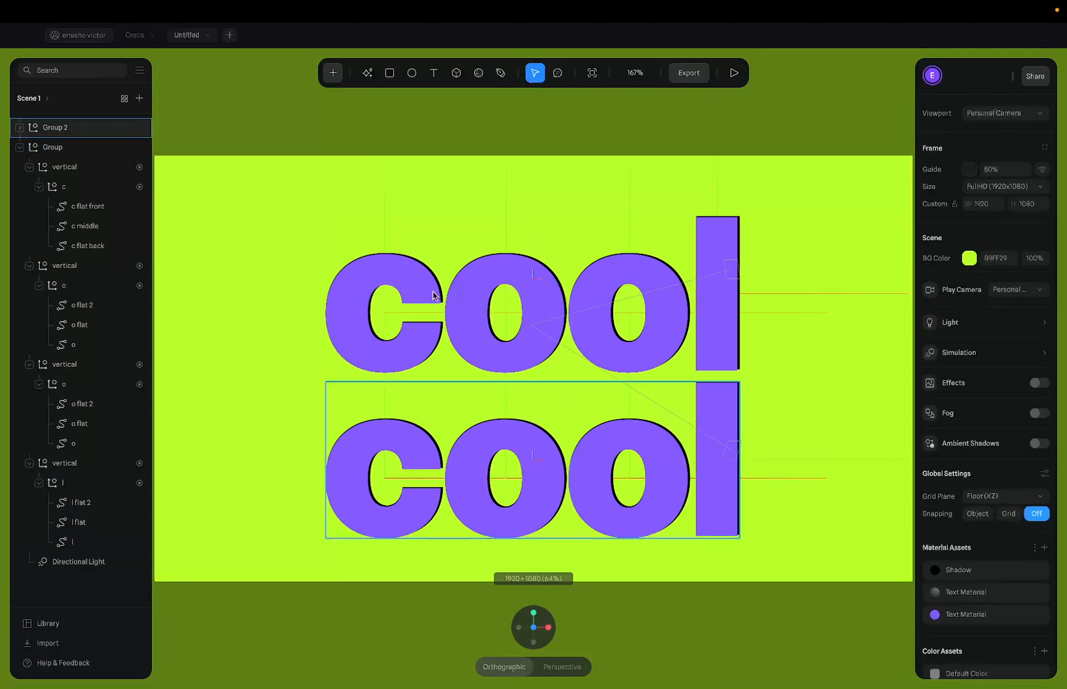
left_click(405, 441)
left_click(406, 294)
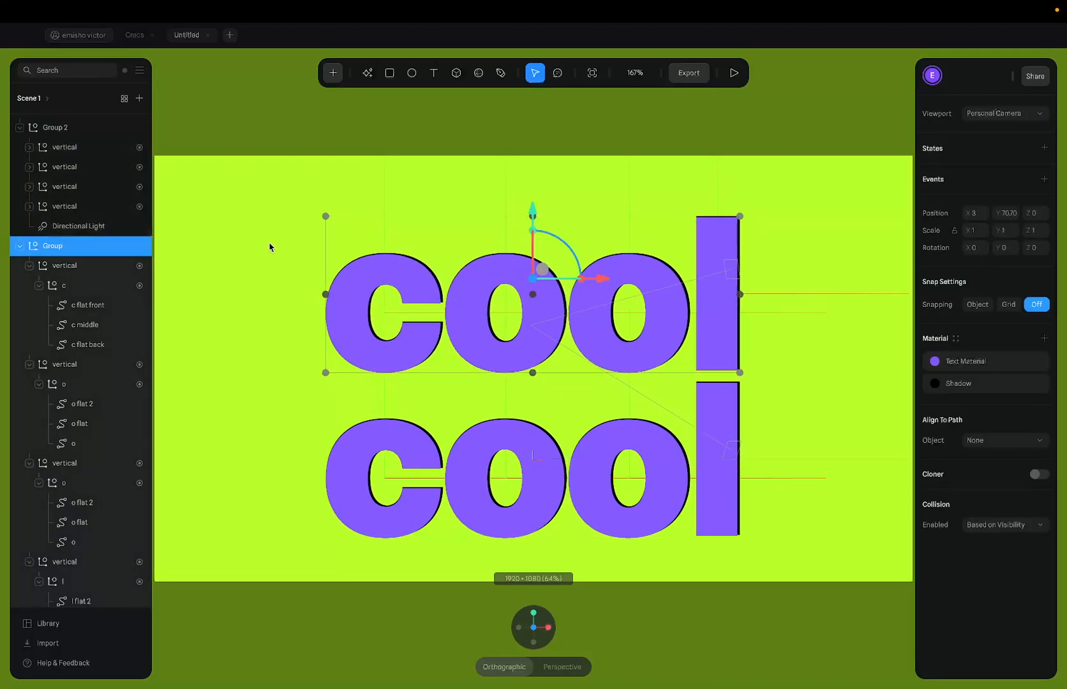
left_click(402, 387, "shift")
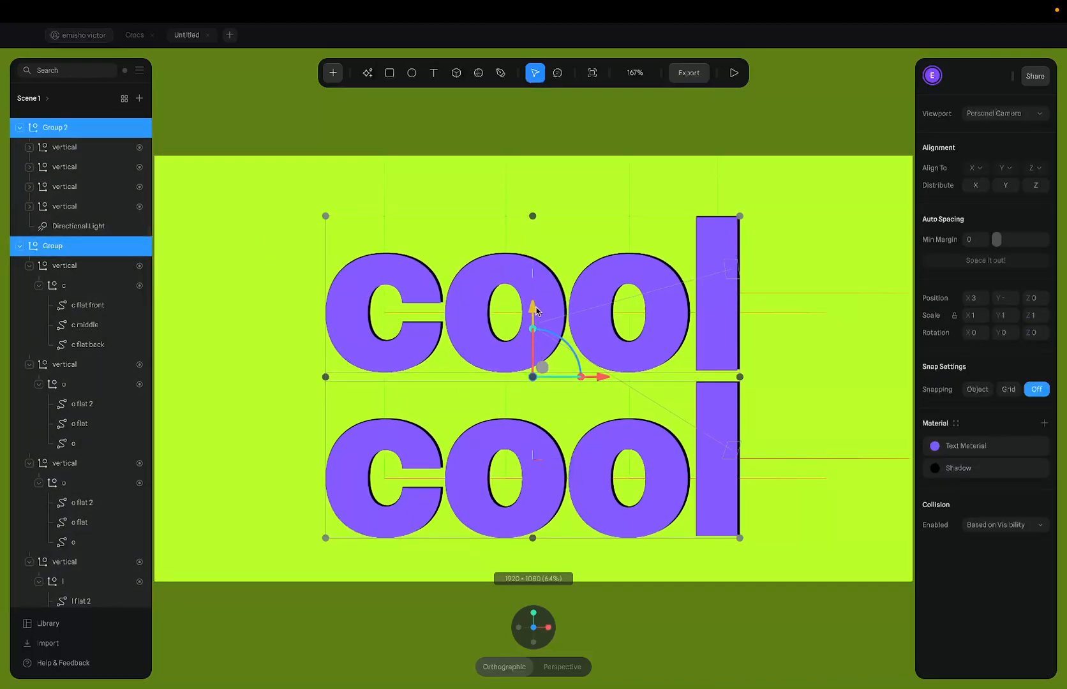
left_click_drag(539, 312, 538, 294)
Preview the two stacked words' animation from the front and again from a tilted, zoomed-out view
left_click(734, 72)
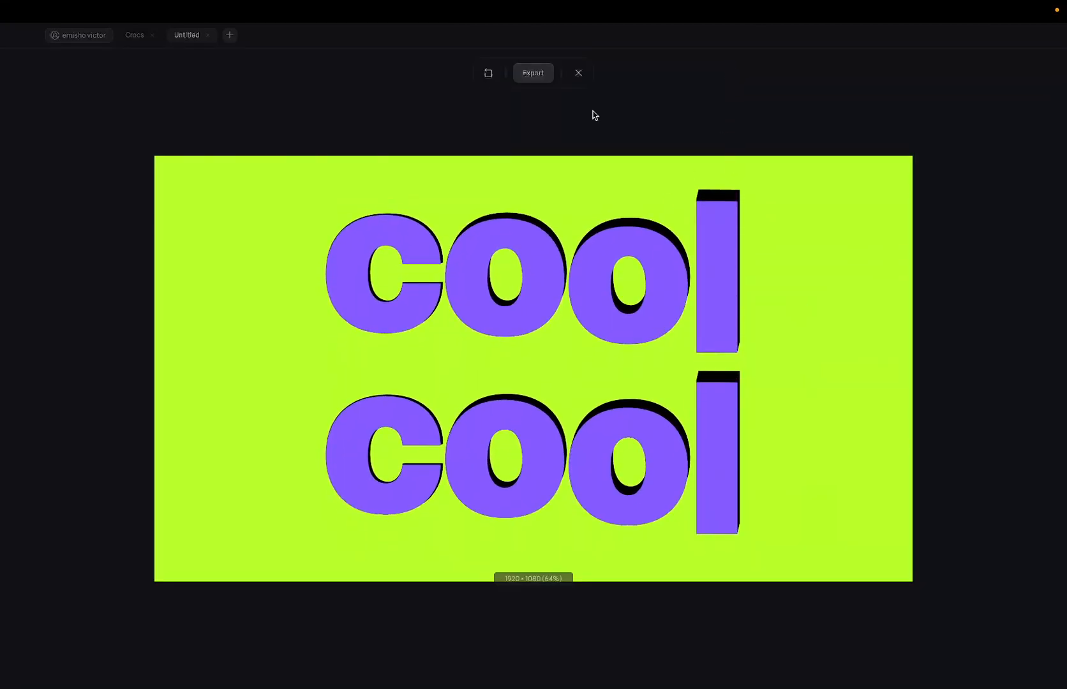
left_click(578, 73)
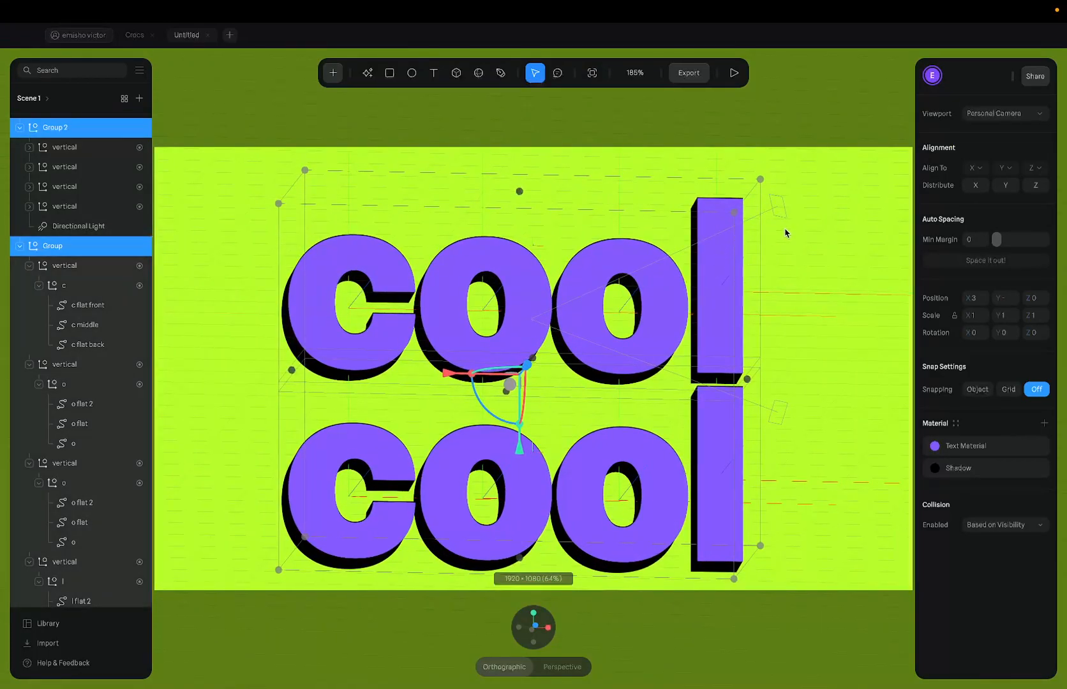
left_click(734, 73)
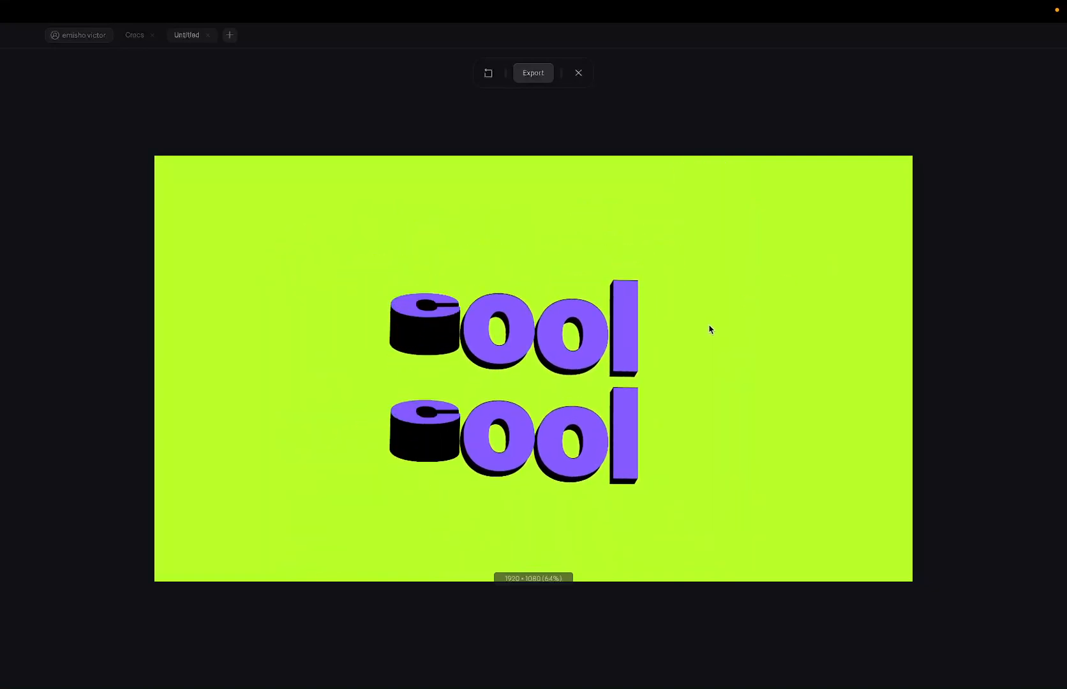
key("ctrl+Up")
left_click(500, 42)
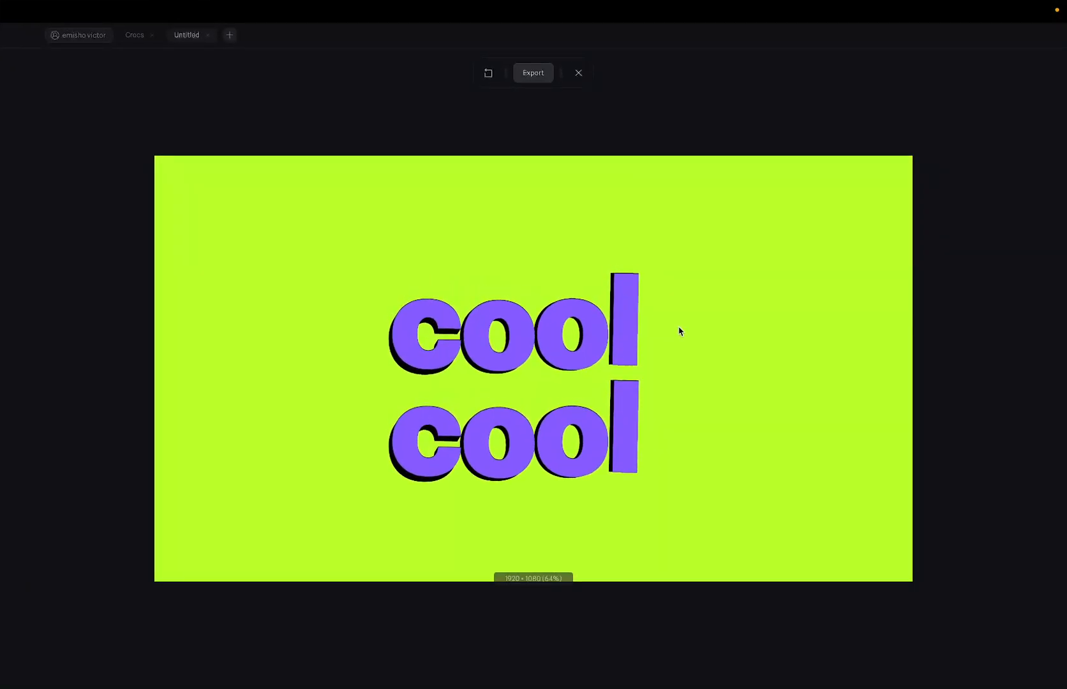
Switch to the Google Meet call and start leaving it
key("ctrl+Right")
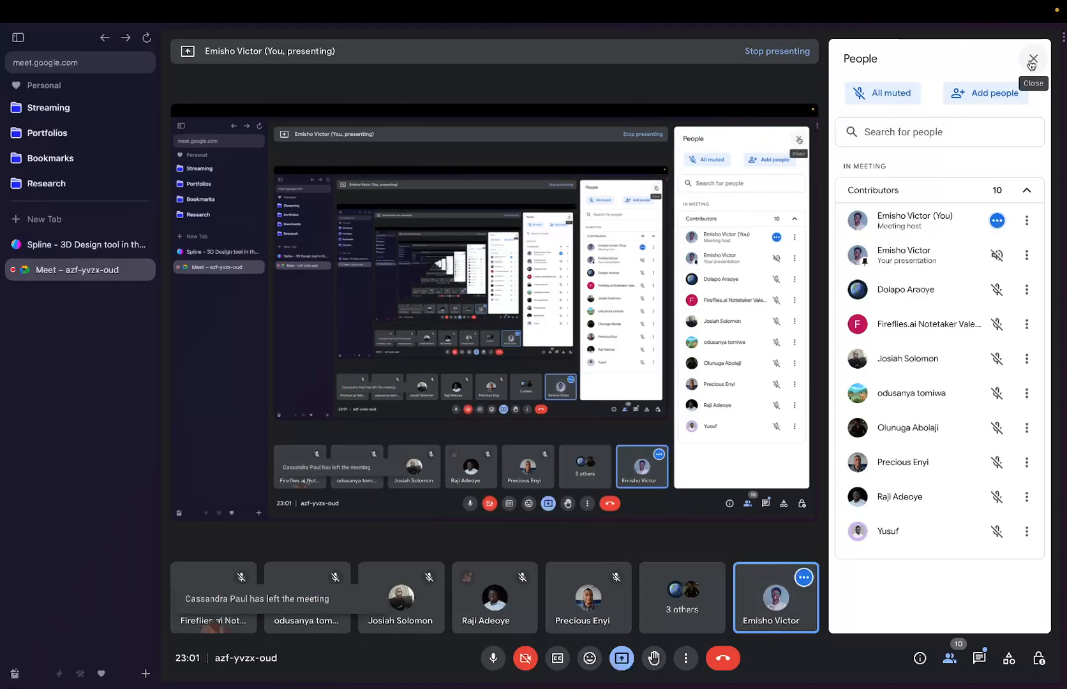
left_click(723, 658)
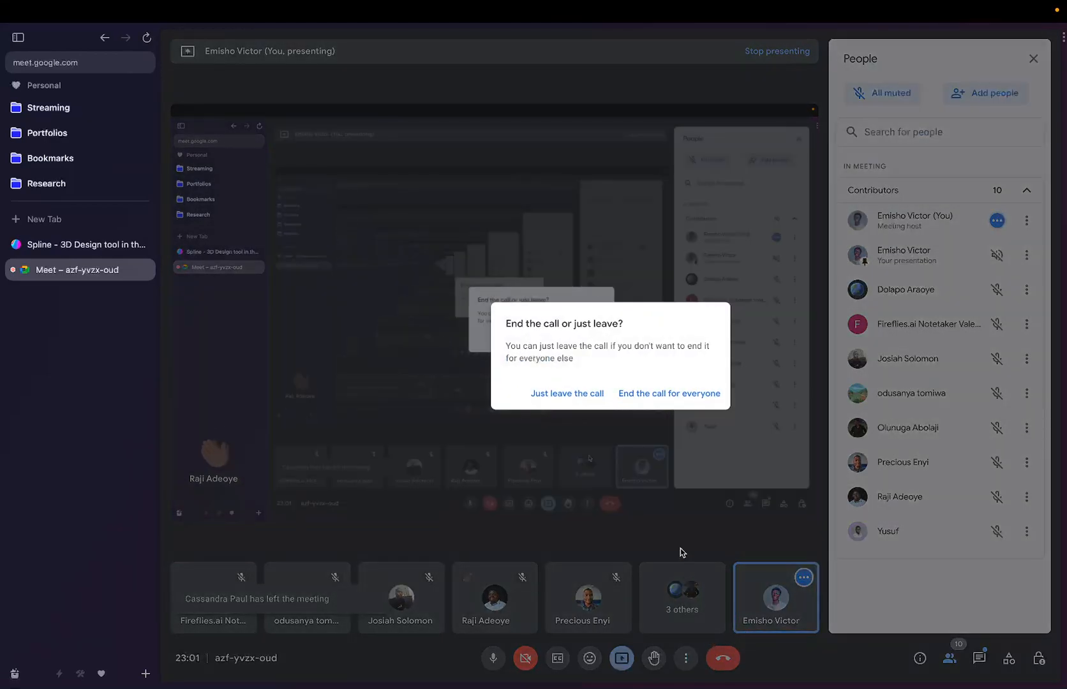